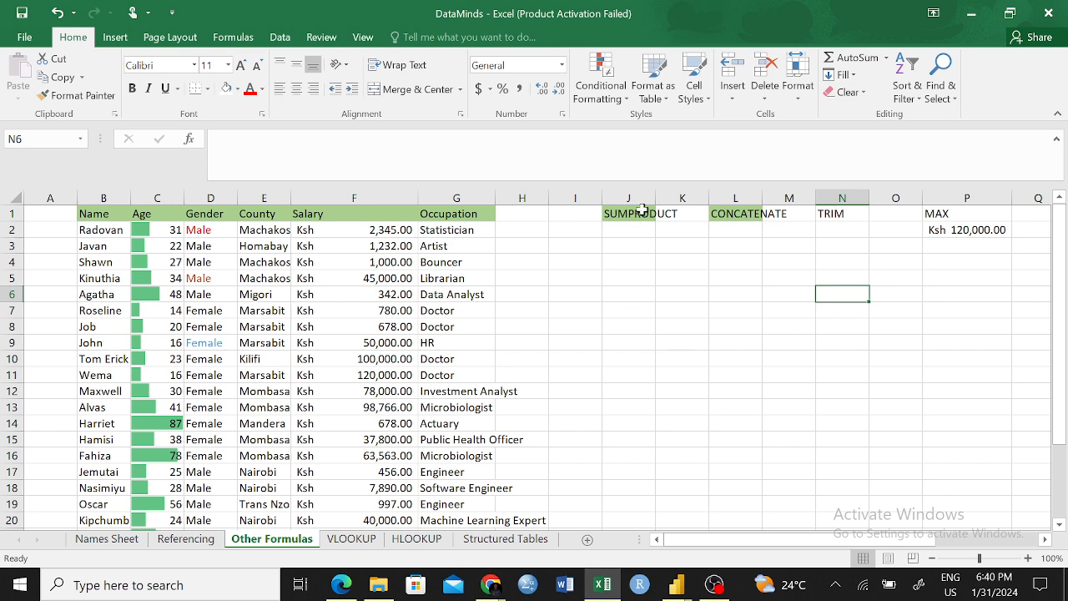
pyautogui.click(620, 260)
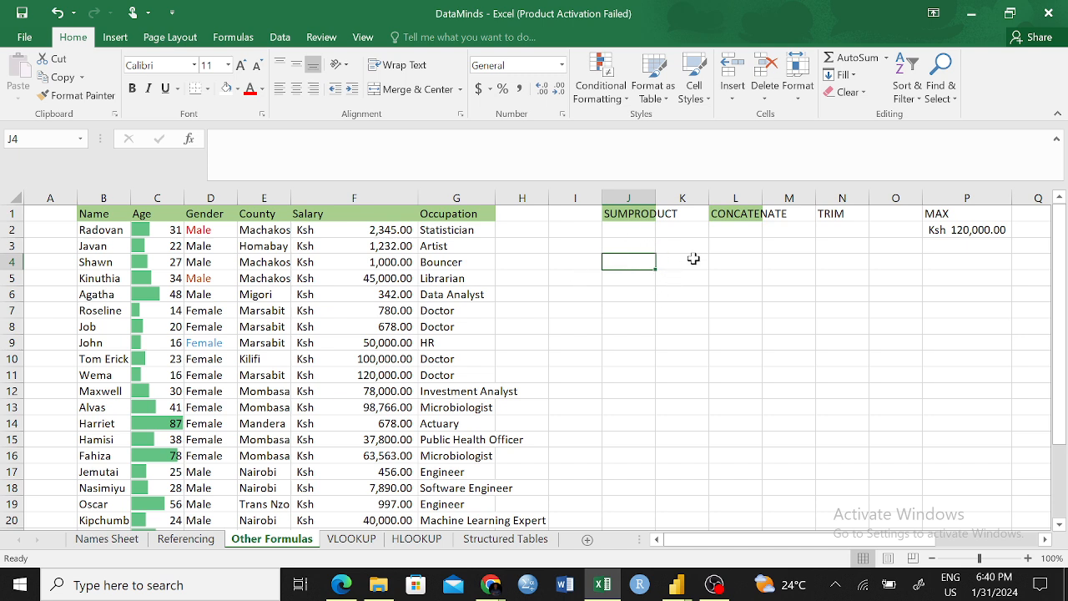
pyautogui.click(659, 296)
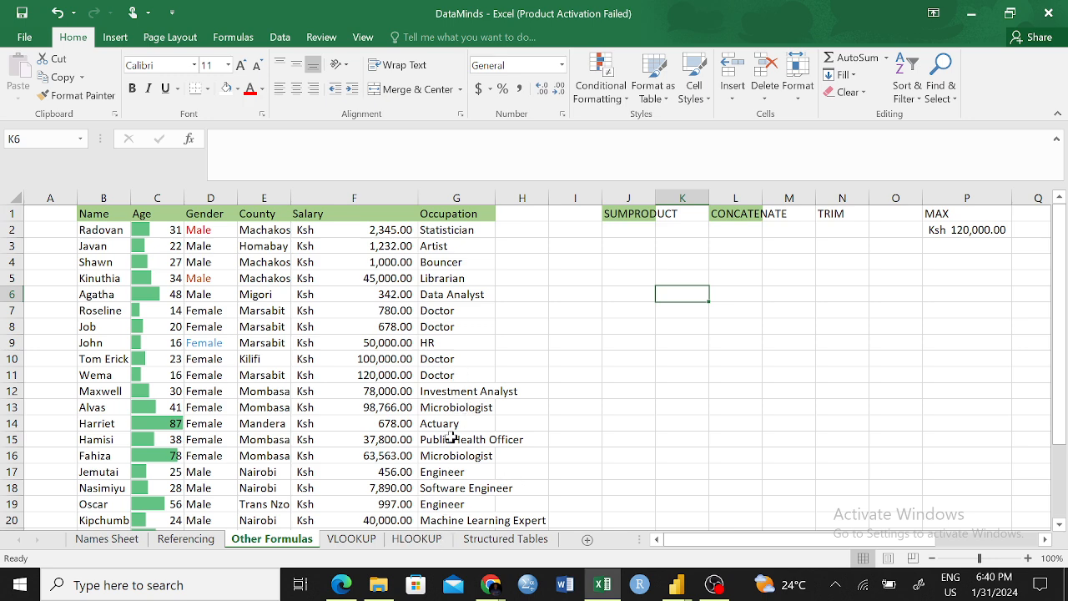
# - Enter the label SUMPRODUCT in cell K7 of the Referencing sheet
pyautogui.click(178, 541)
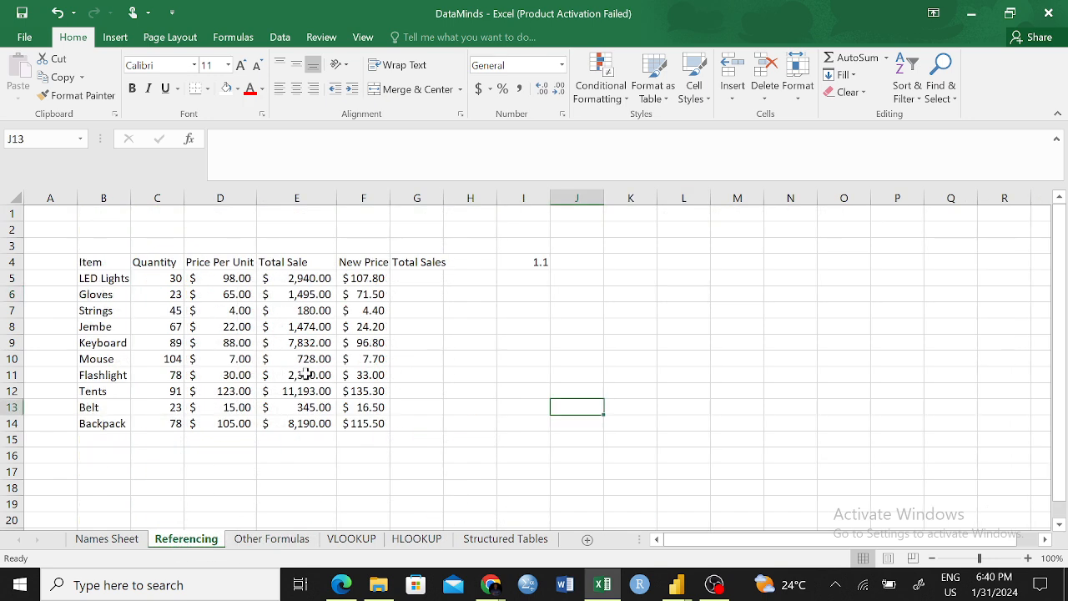
pyautogui.click(641, 310)
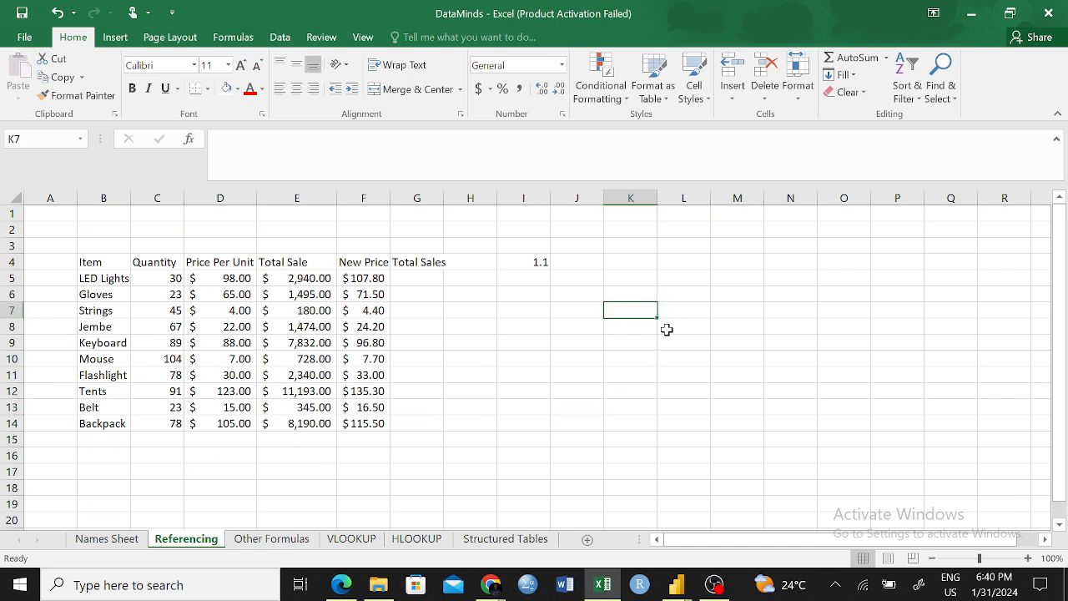
pyautogui.write('SUMPRODUCT')
pyautogui.click(667, 342)
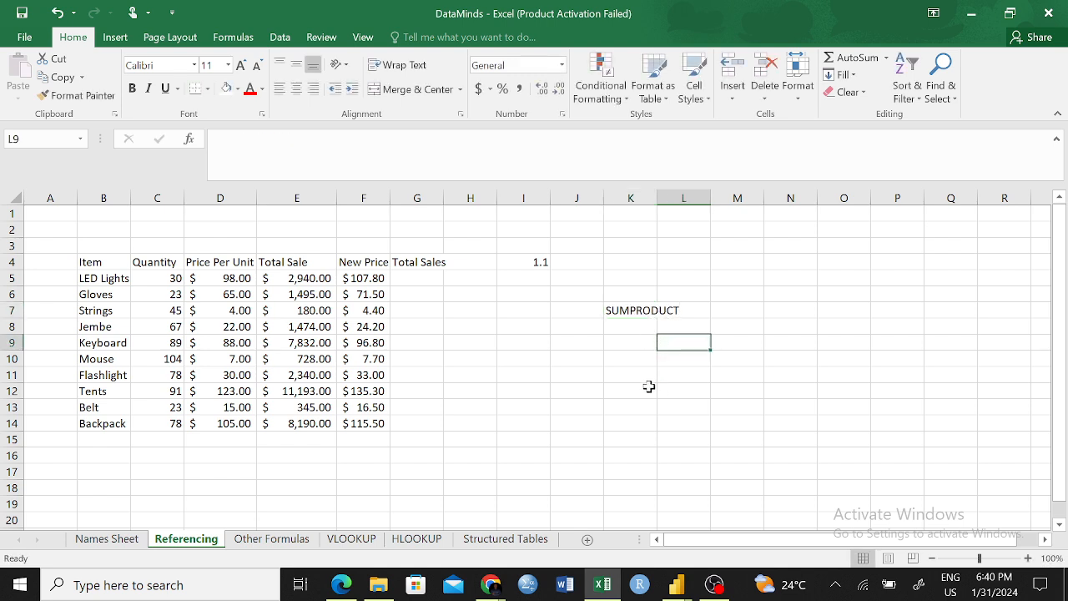
pyautogui.click(584, 356)
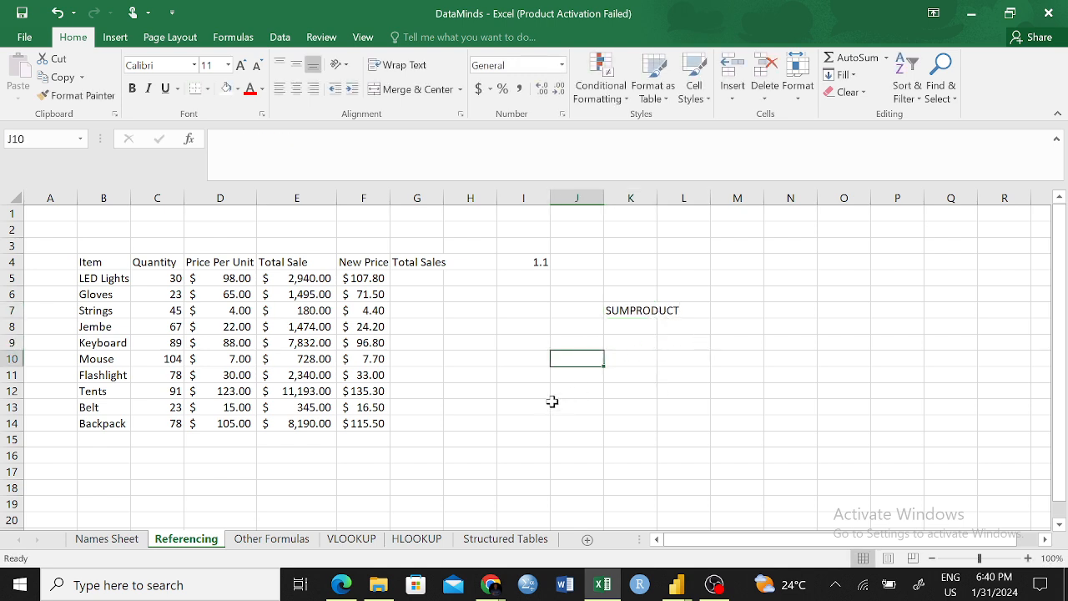
# - Examine the Quantity, Price Per Unit and Total Sale columns of the item table, rows 5 to 14
pyautogui.click(424, 276)
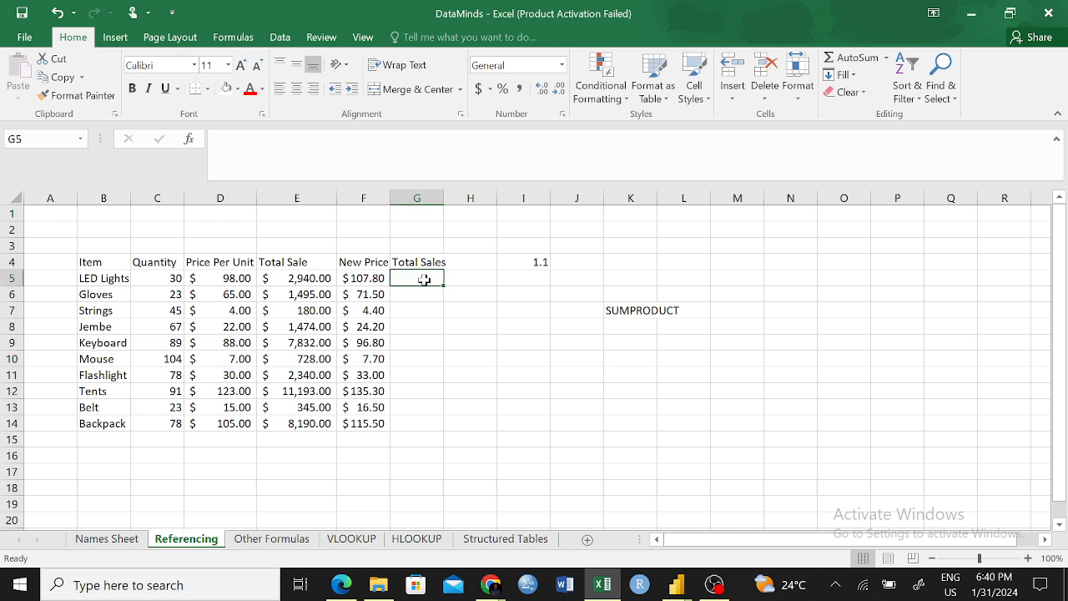
pyautogui.click(418, 441)
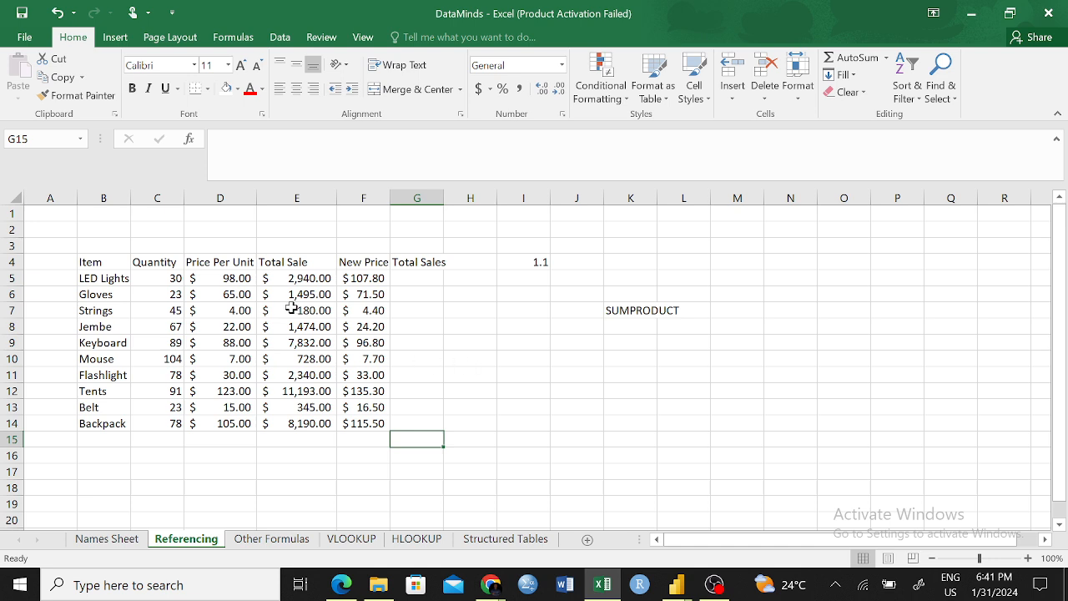
pyautogui.moveTo(167, 277); pyautogui.dragTo(171, 422)
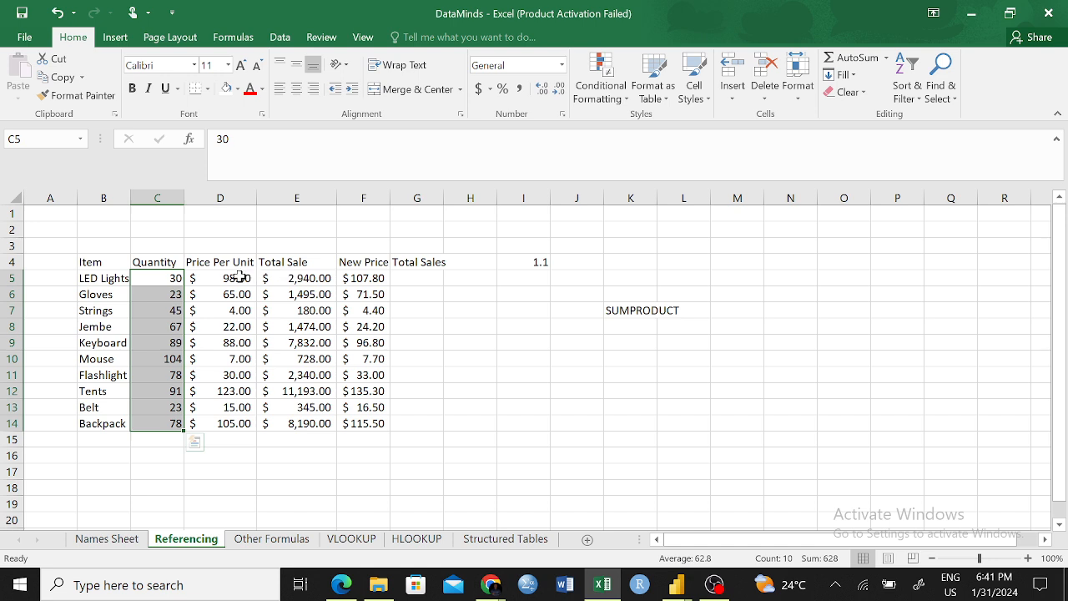
pyautogui.moveTo(232, 278); pyautogui.dragTo(239, 422)
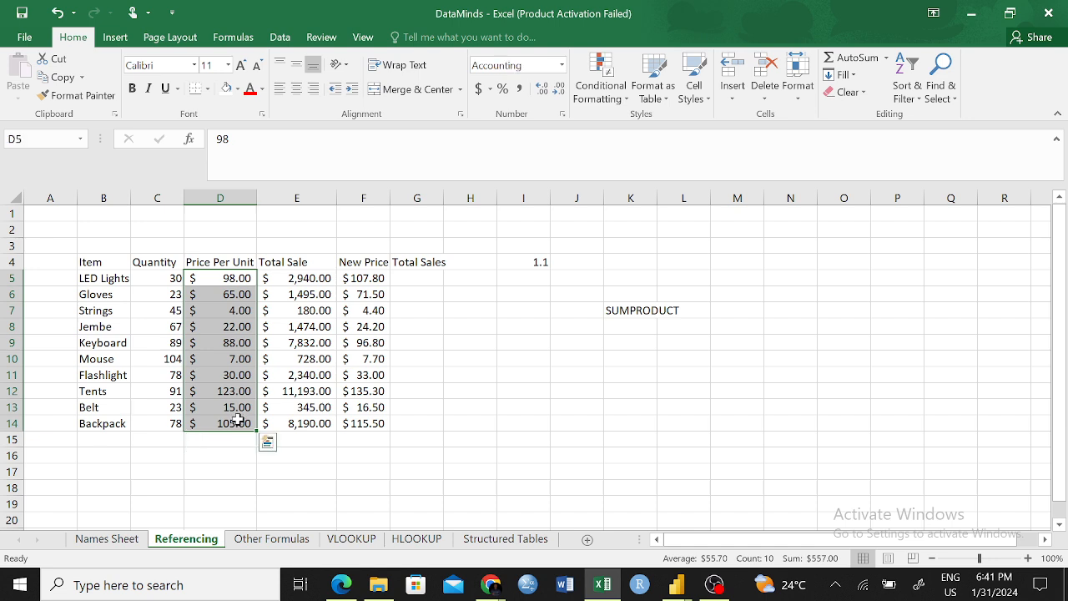
pyautogui.click(318, 470)
pyautogui.click(300, 456)
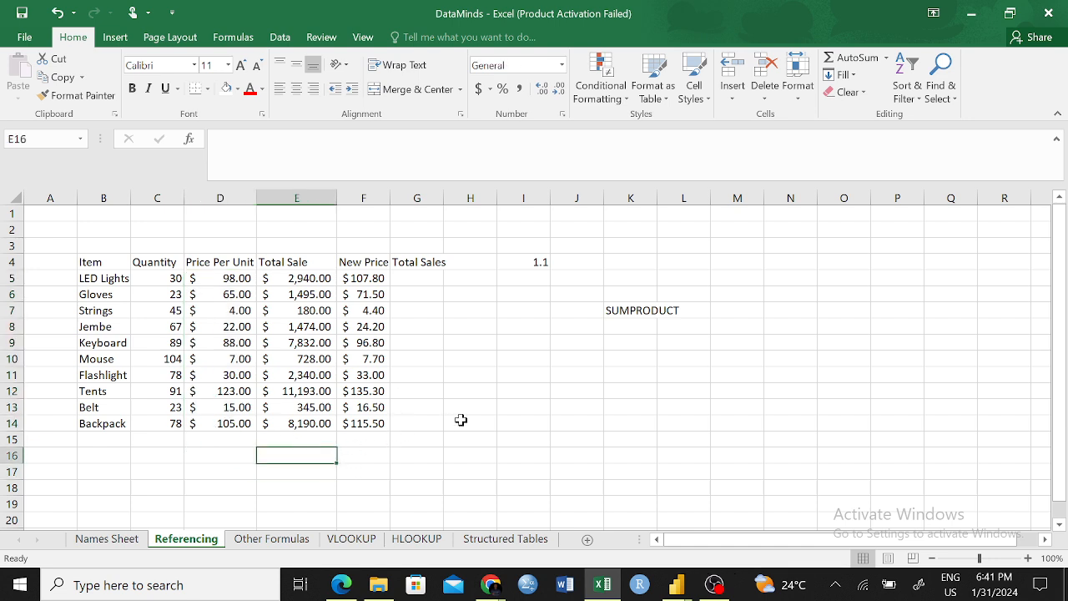
pyautogui.moveTo(293, 278); pyautogui.dragTo(305, 408)
pyautogui.click(299, 280)
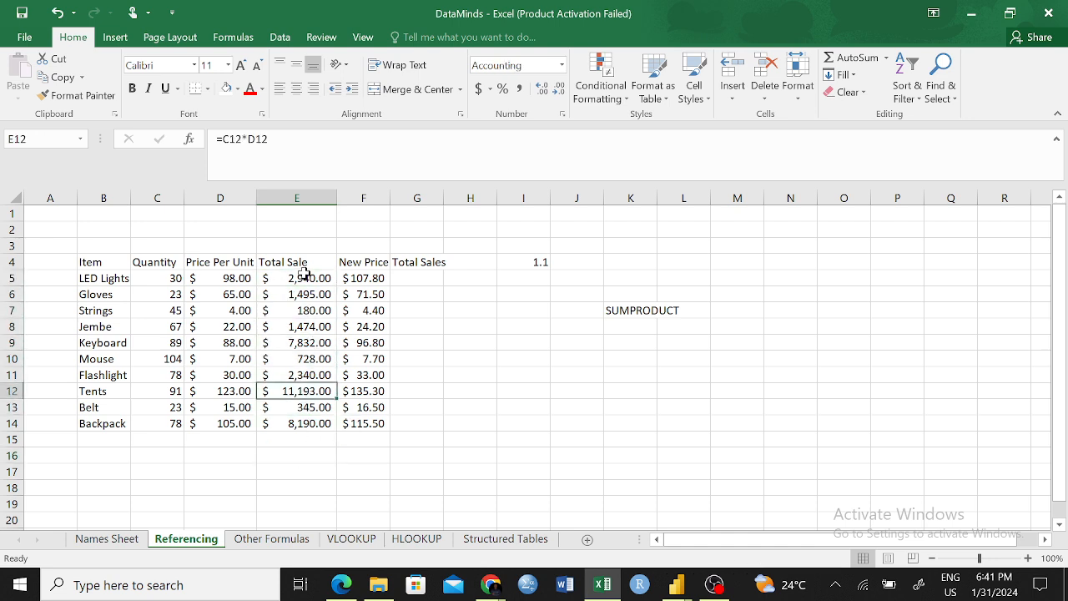
# - Total the Total Sale column in cell E16 with =SUM(E5:E14)
pyautogui.click(289, 450)
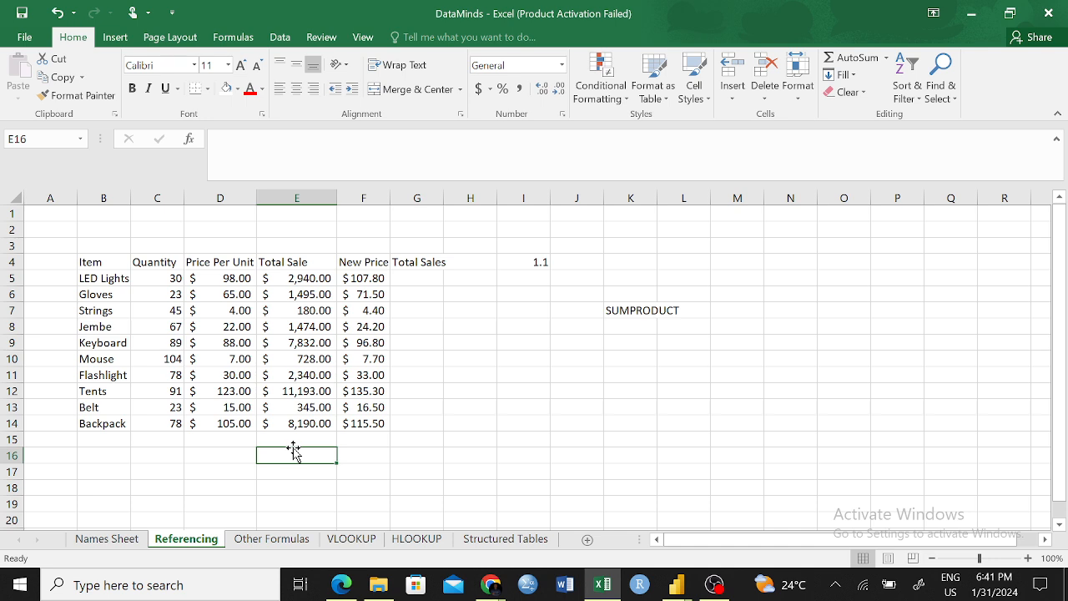
pyautogui.write('=sum')
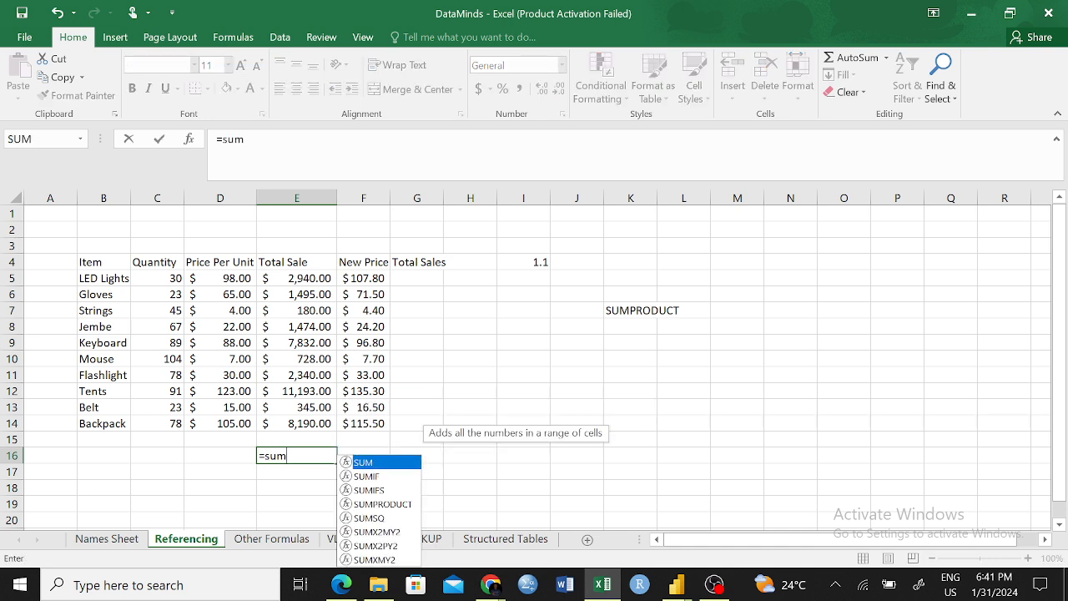
pyautogui.press('Tab')
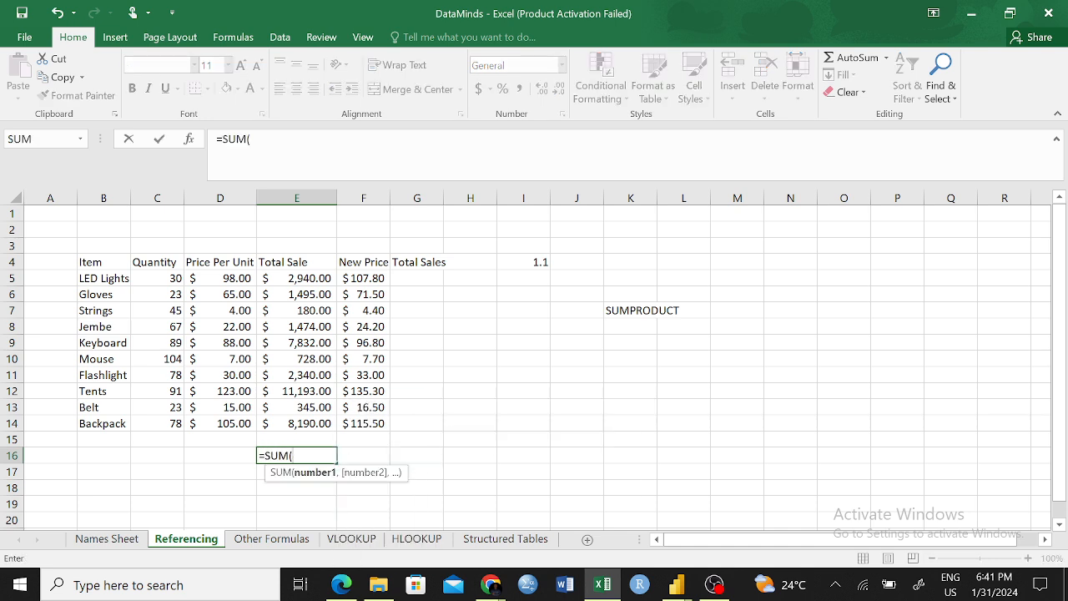
pyautogui.moveTo(298, 276); pyautogui.dragTo(314, 417)
pyautogui.write(')')
pyautogui.press('Return')
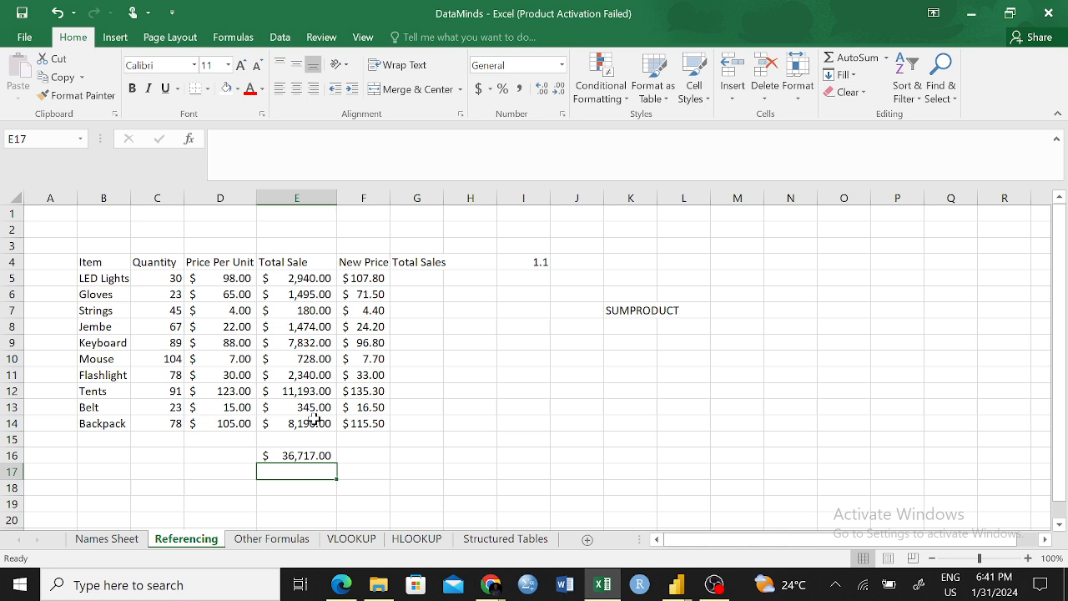
# - Review the Total Sale range, the SUM formula in E16 and the LED Lights quantity and unit price
pyautogui.click(377, 469)
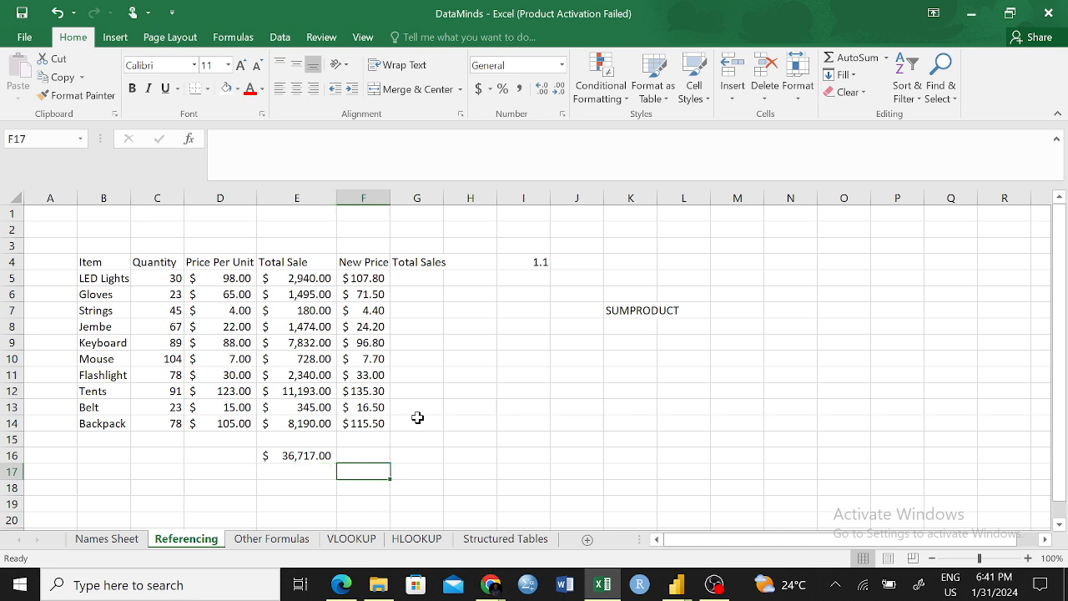
pyautogui.moveTo(291, 284); pyautogui.dragTo(313, 417)
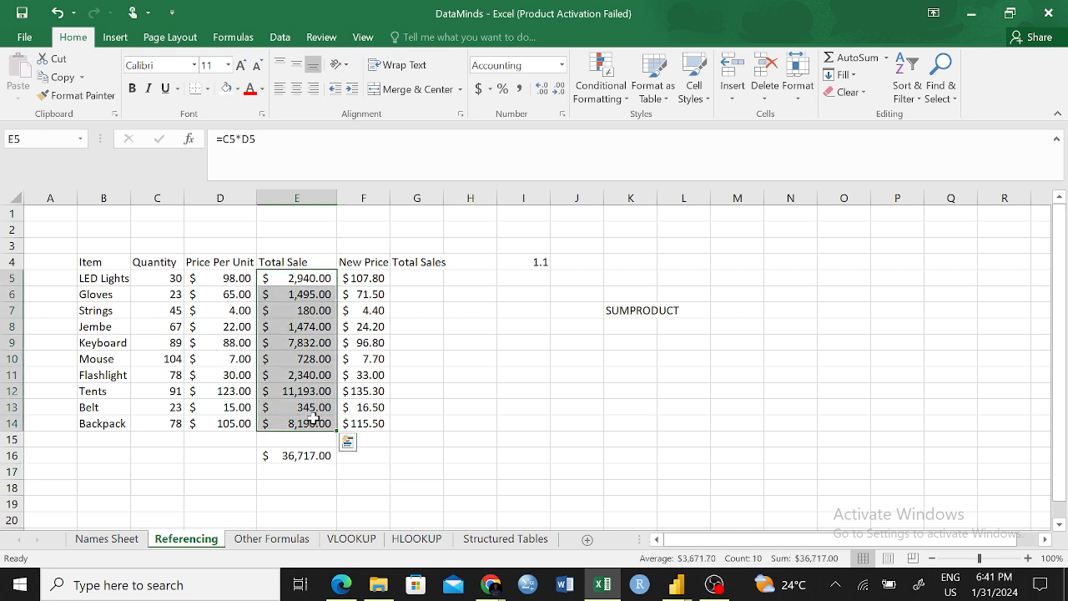
pyautogui.click(344, 490)
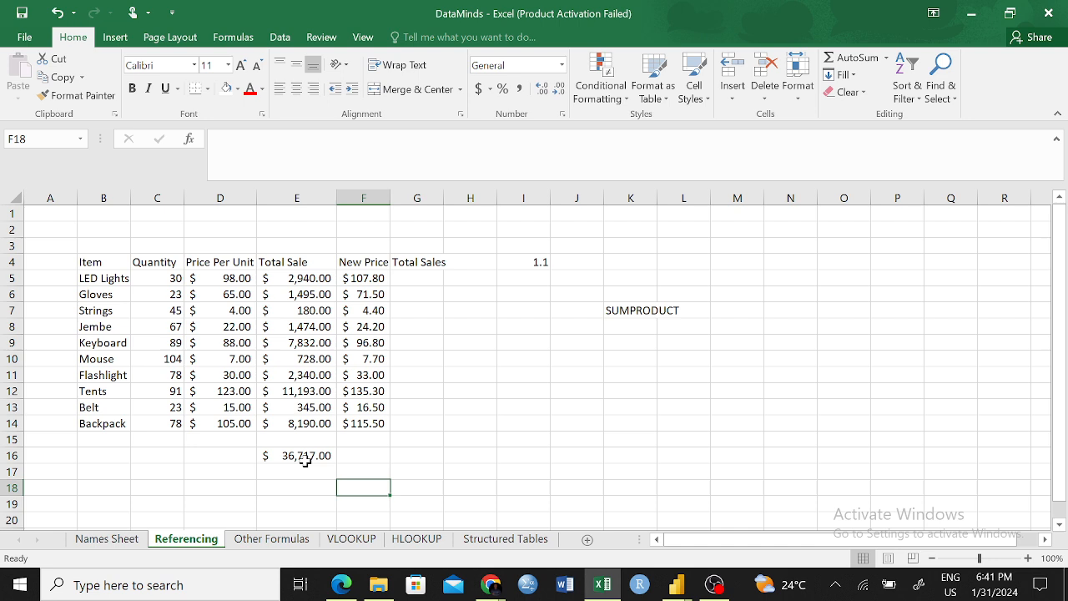
pyautogui.click(305, 459)
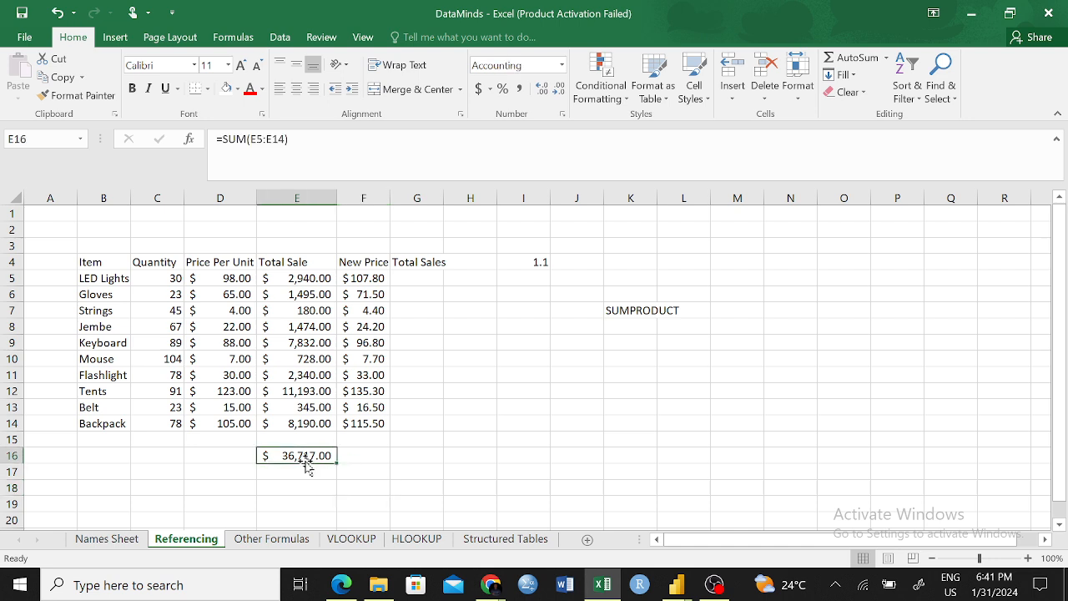
pyautogui.moveTo(162, 279); pyautogui.dragTo(219, 284)
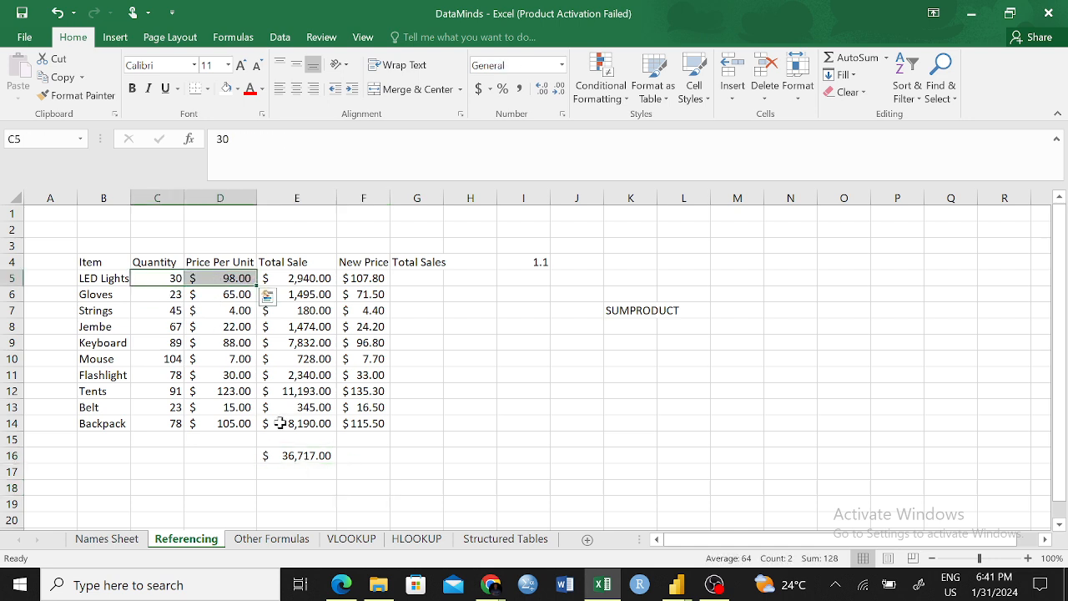
# - Calculate overall sales directly from quantities and unit prices in cell F16 with =SUMPRODUCT(C5:C14,D5:D14)
pyautogui.click(367, 454)
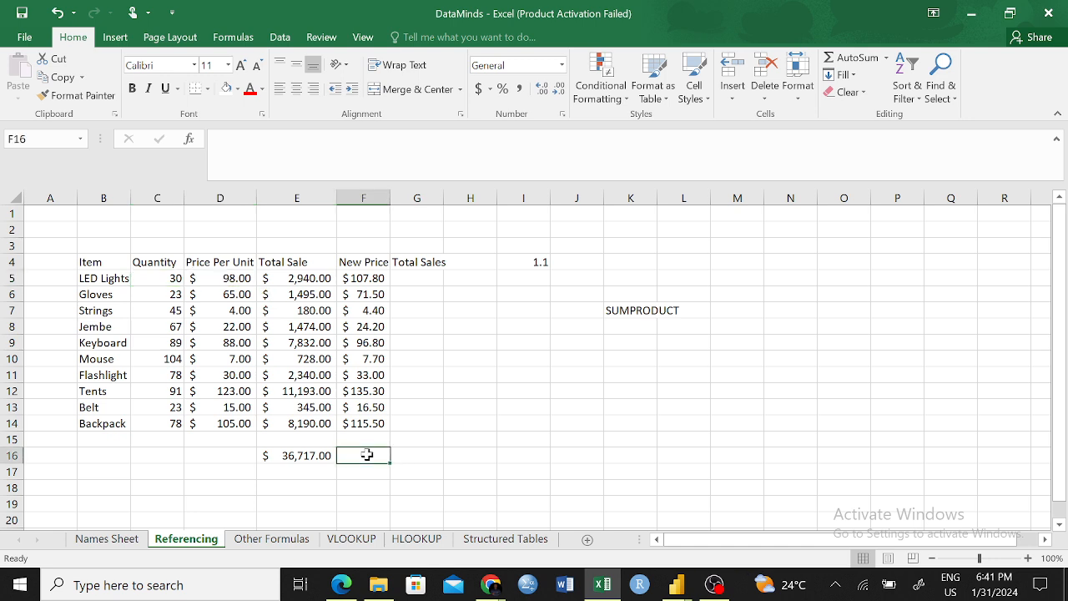
pyautogui.write('=')
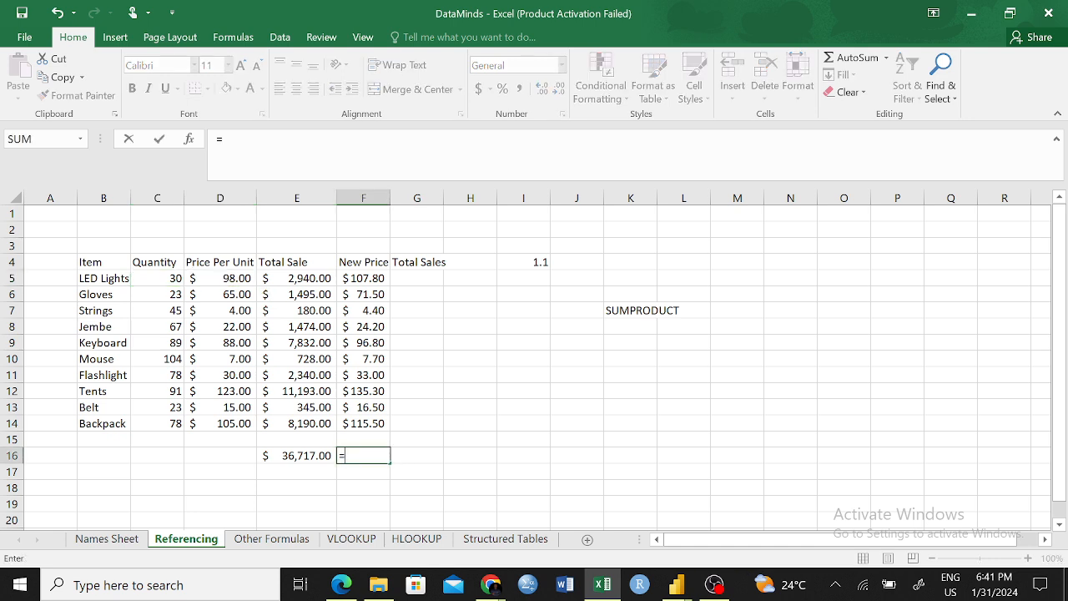
pyautogui.write('sumpr')
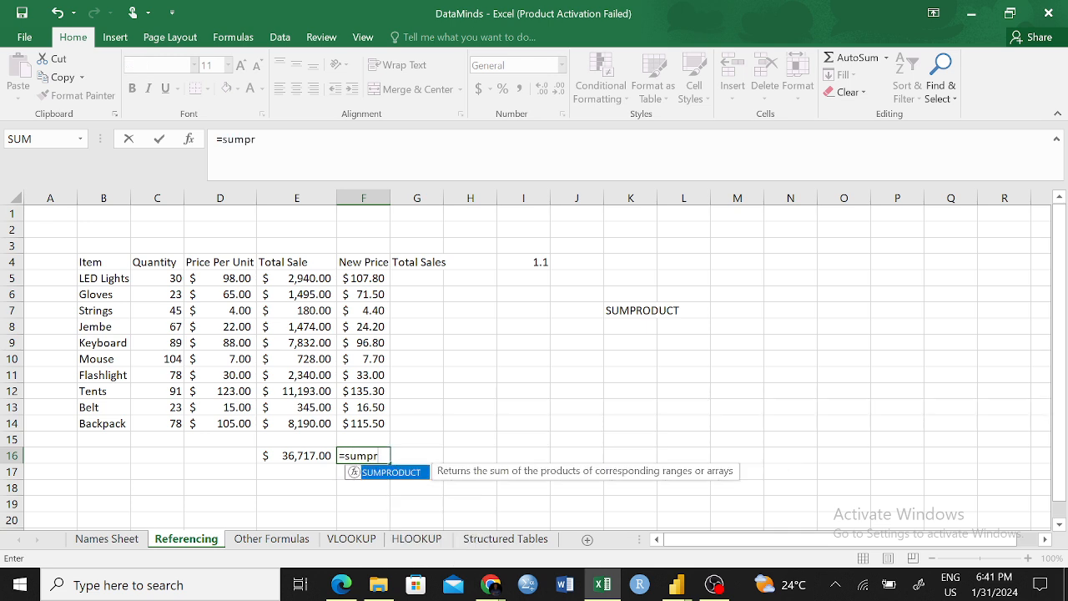
pyautogui.press('Tab')
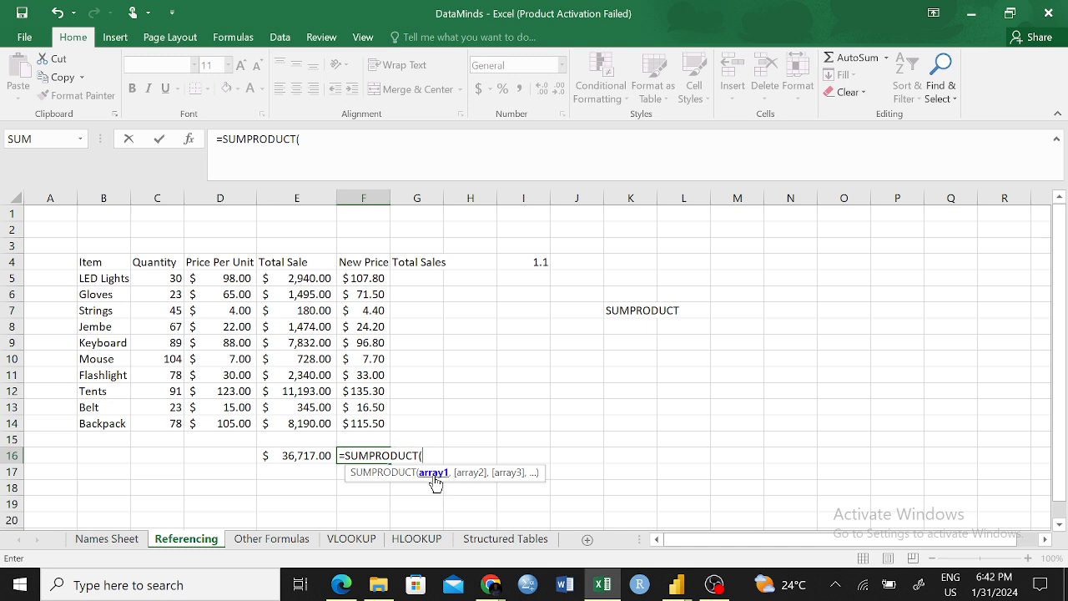
pyautogui.moveTo(167, 278); pyautogui.dragTo(165, 420)
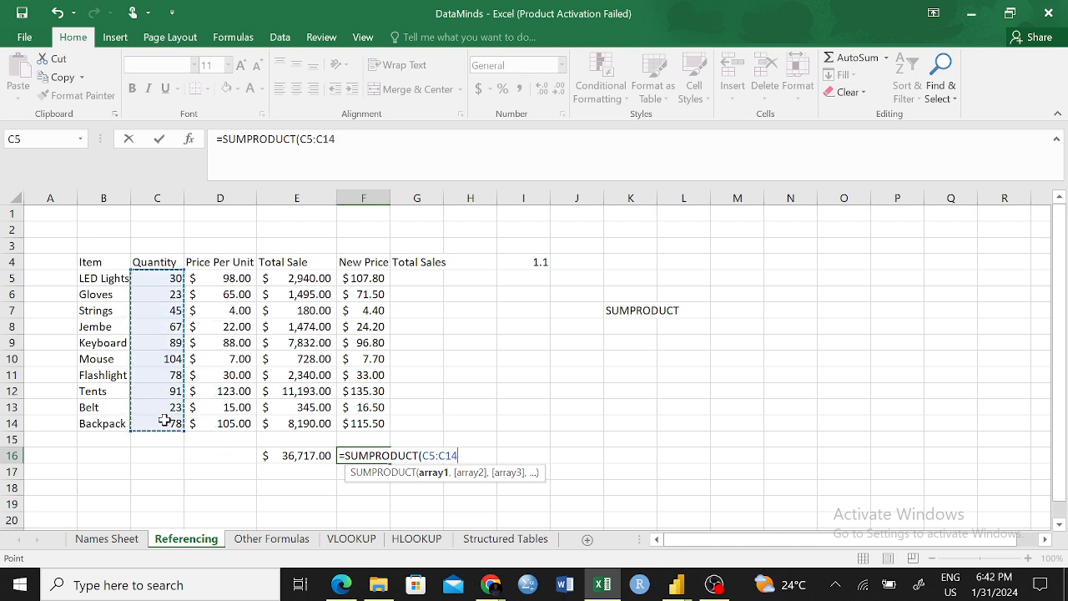
pyautogui.write(',')
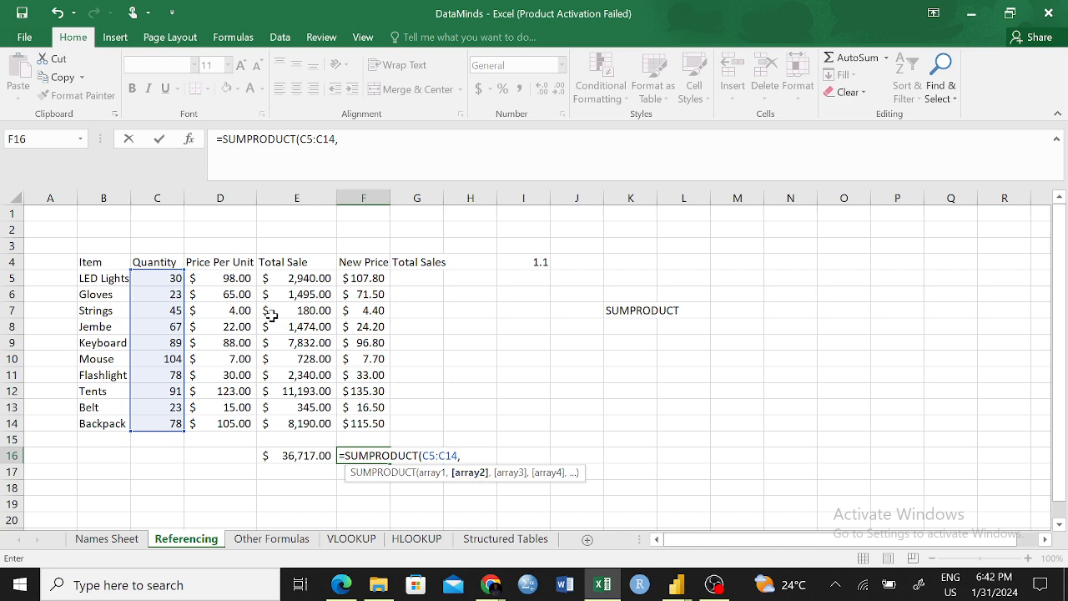
pyautogui.moveTo(231, 274); pyautogui.dragTo(225, 417)
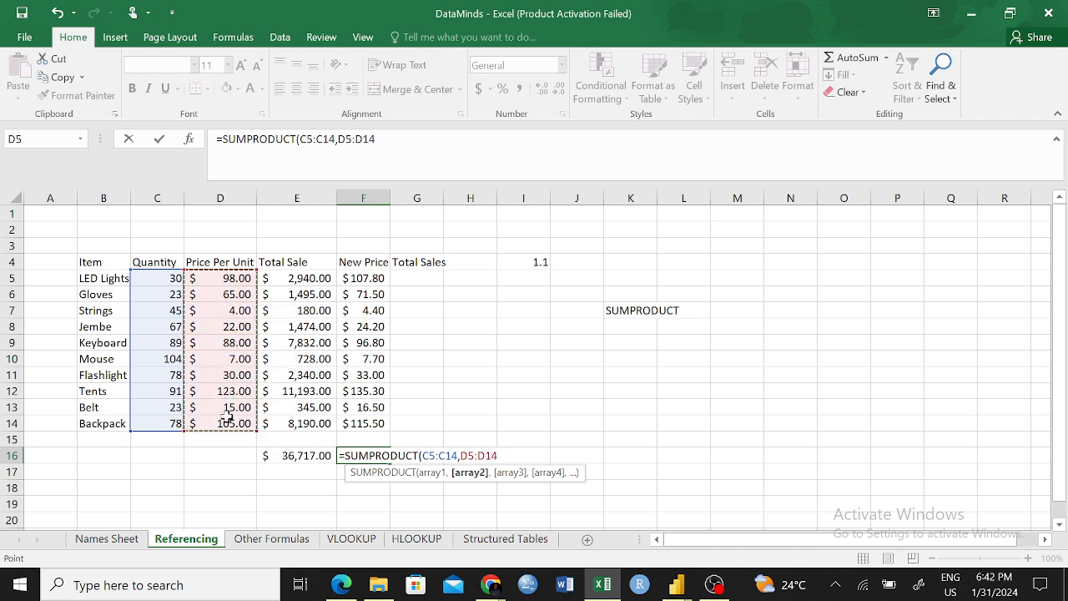
pyautogui.write(')')
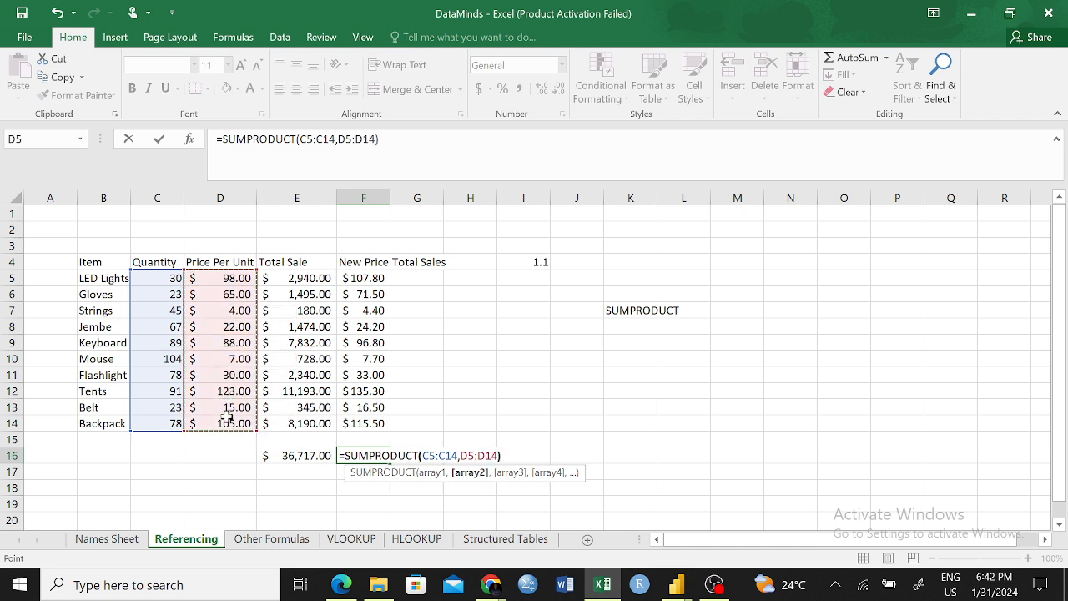
pyautogui.press('Return')
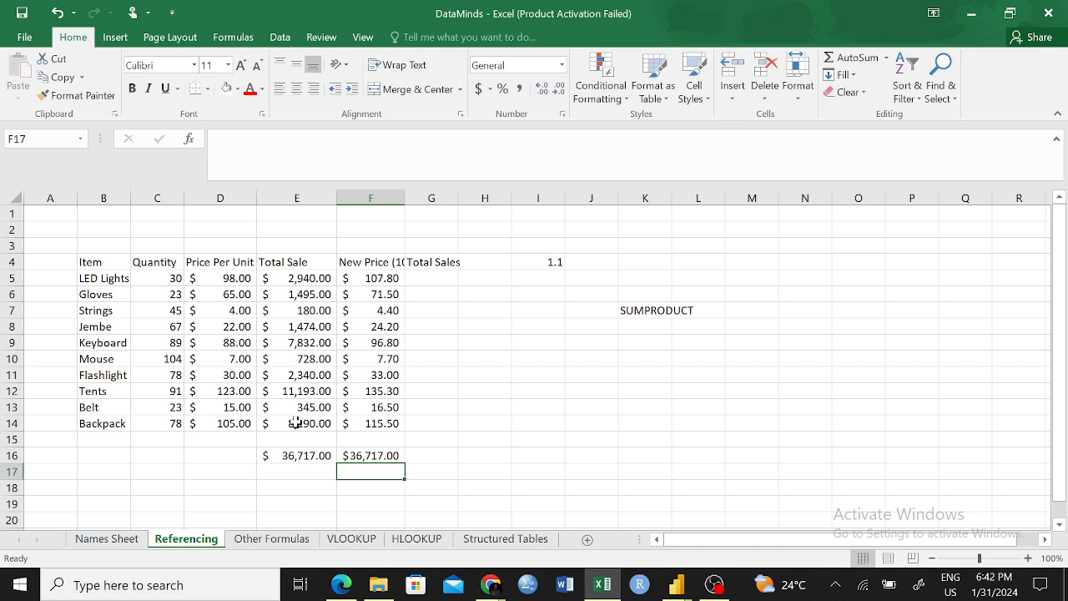
# - Compare the SUM formula in E16 with the SUMPRODUCT formula in F16, and review the Total Sale column
pyautogui.click(367, 455)
pyautogui.click(299, 457)
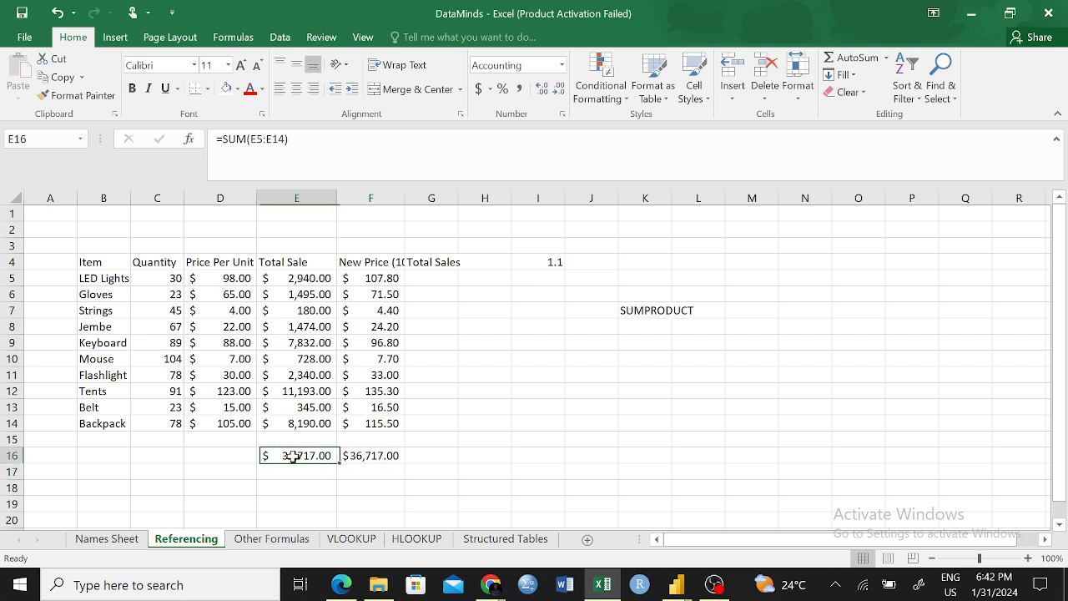
pyautogui.click(371, 456)
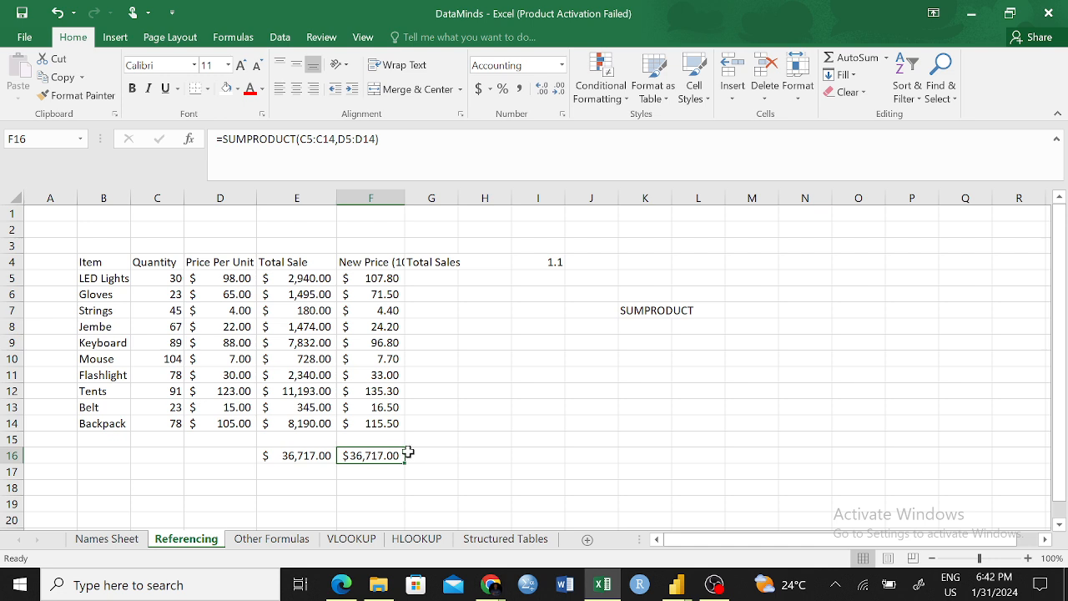
pyautogui.click(446, 453)
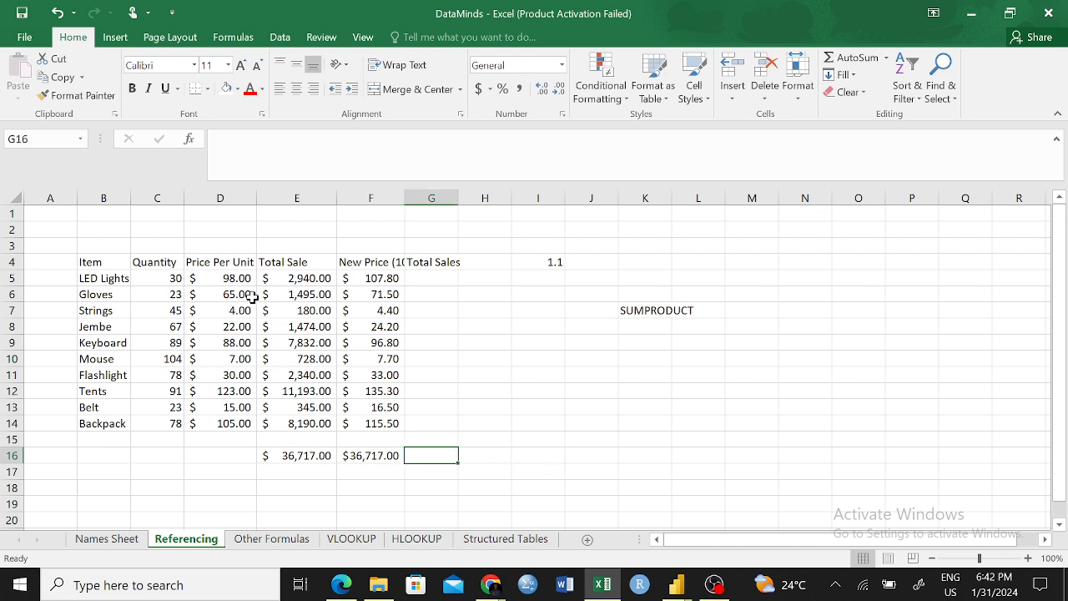
pyautogui.moveTo(294, 278)
pyautogui.mouseDown()
pyautogui.moveTo(317, 402)
pyautogui.moveTo(306, 424)
pyautogui.moveTo(307, 263)
pyautogui.mouseUp()
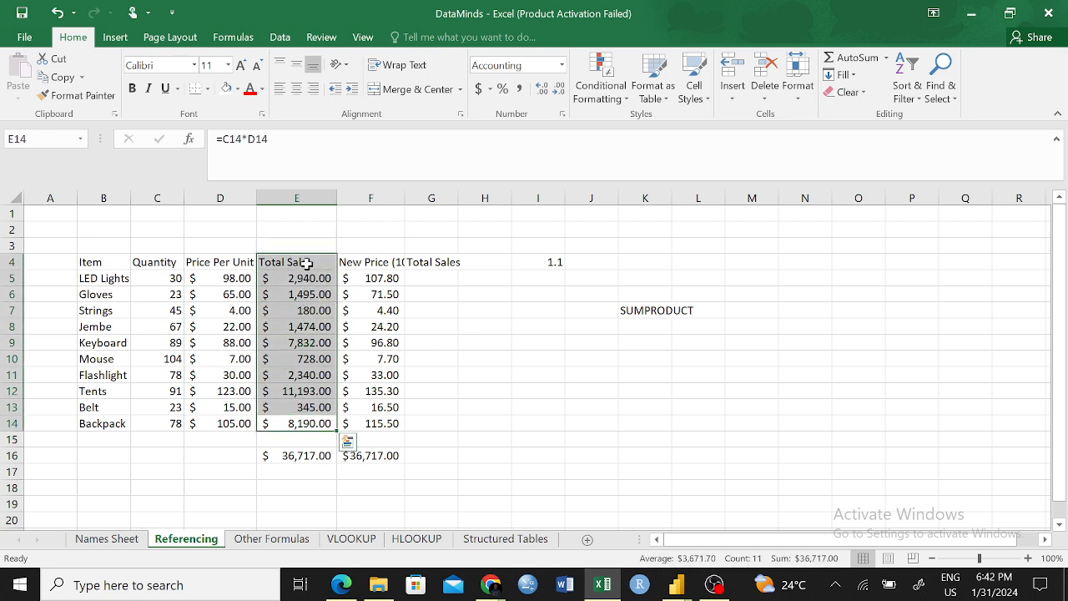
pyautogui.click(498, 374)
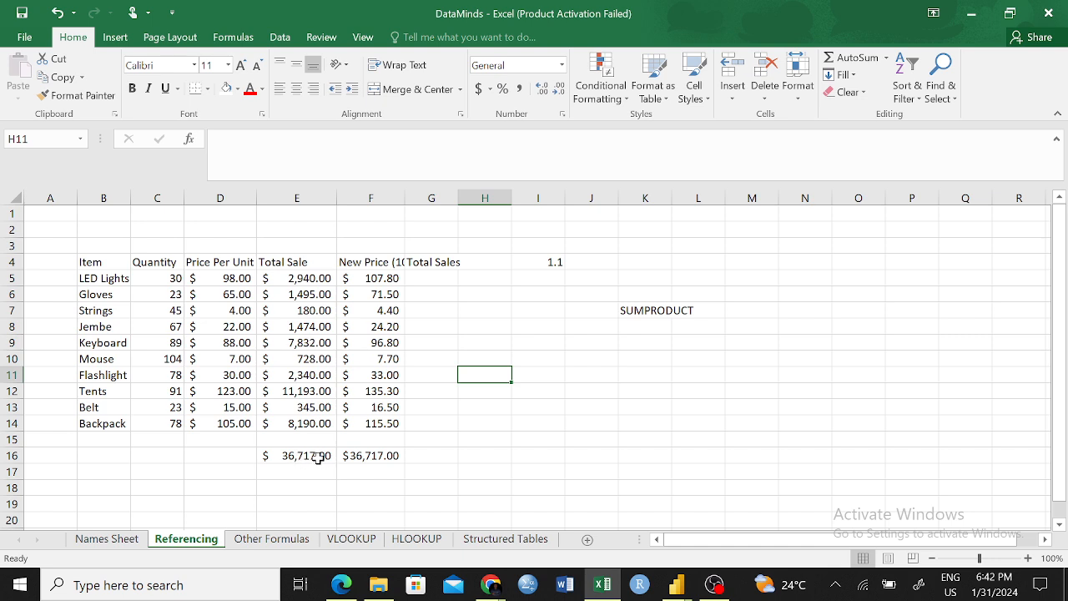
# - Examine the SUMPRODUCT formula in F16, the quantities and unit prices for LED Lights, Gloves and Backpack, and the Total Sale formulas in E5 and E6
pyautogui.click(354, 457)
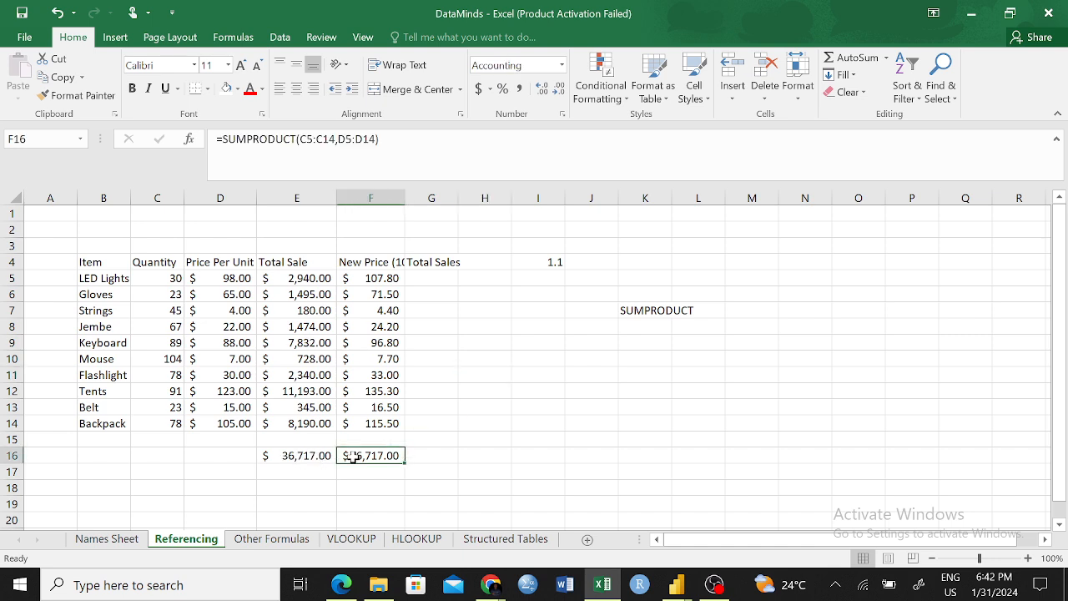
pyautogui.click(167, 280)
pyautogui.click(216, 277)
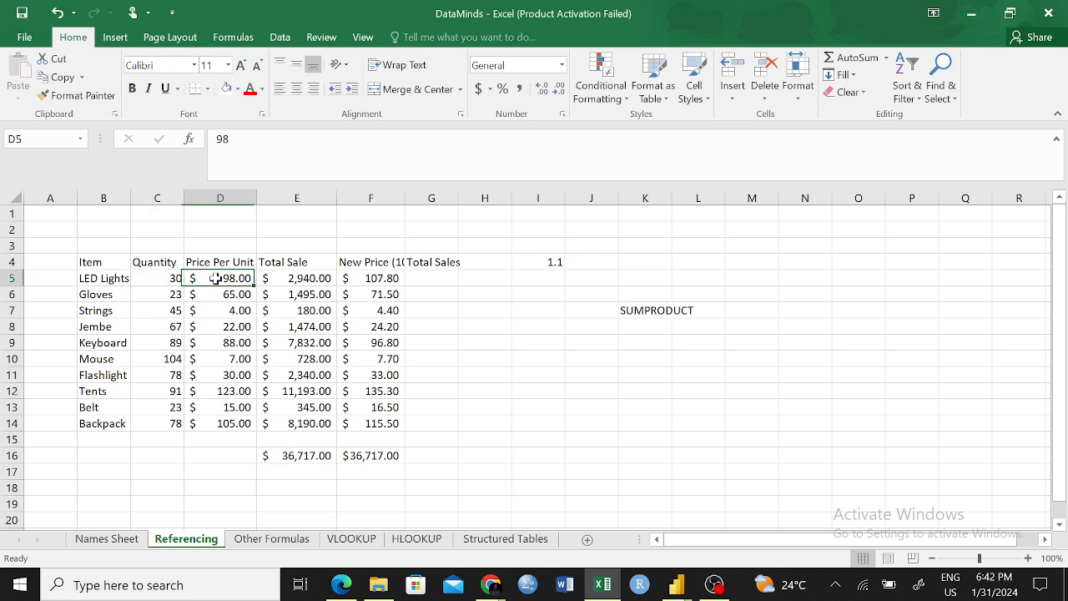
pyautogui.click(164, 276)
pyautogui.click(209, 290)
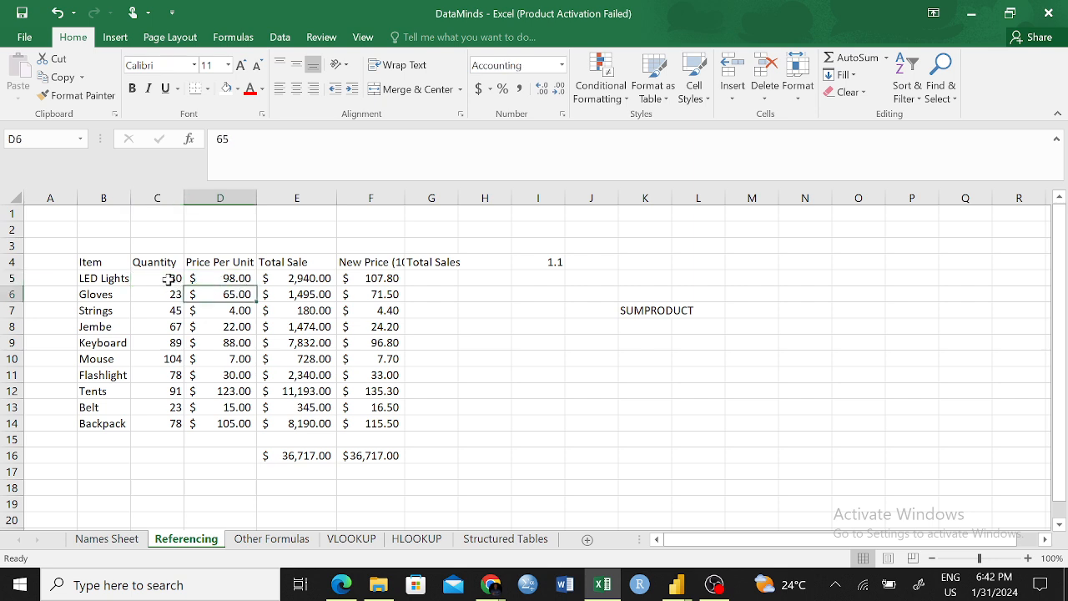
pyautogui.click(169, 279)
pyautogui.click(214, 280)
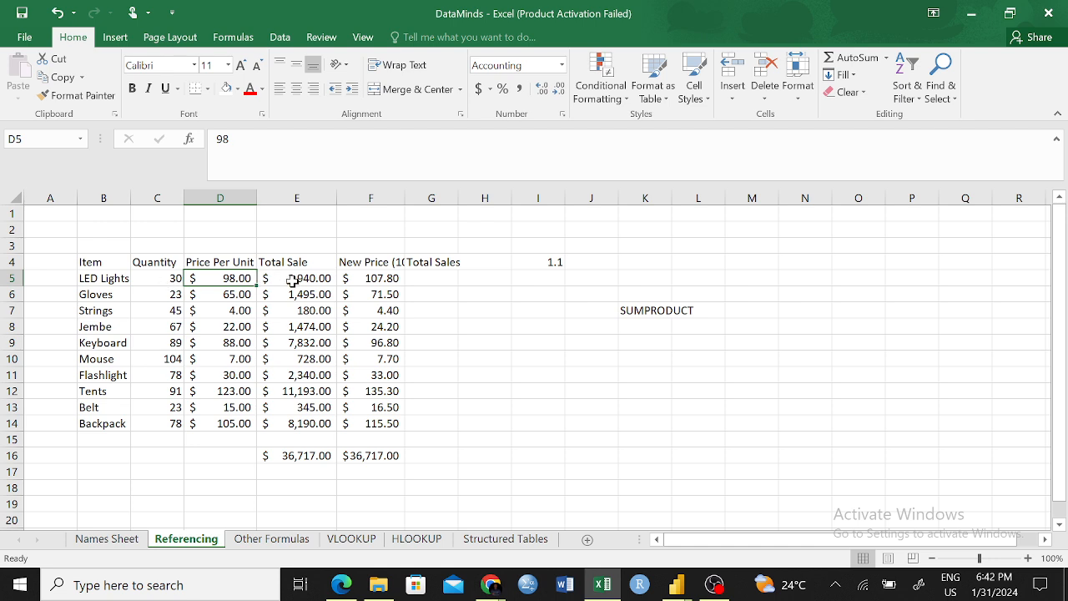
pyautogui.click(165, 295)
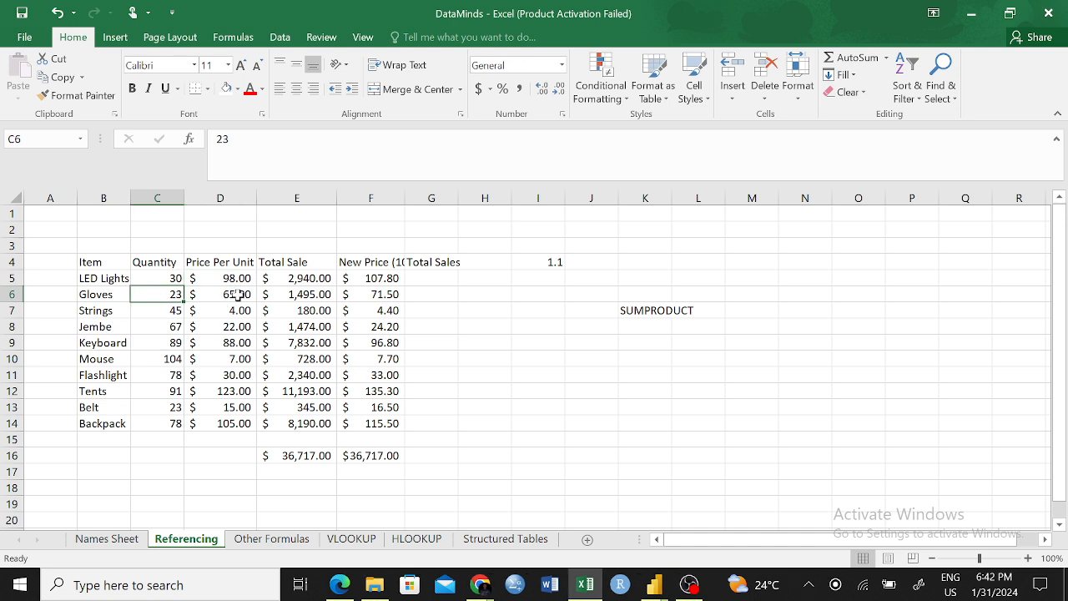
pyautogui.click(227, 296)
pyautogui.click(179, 422)
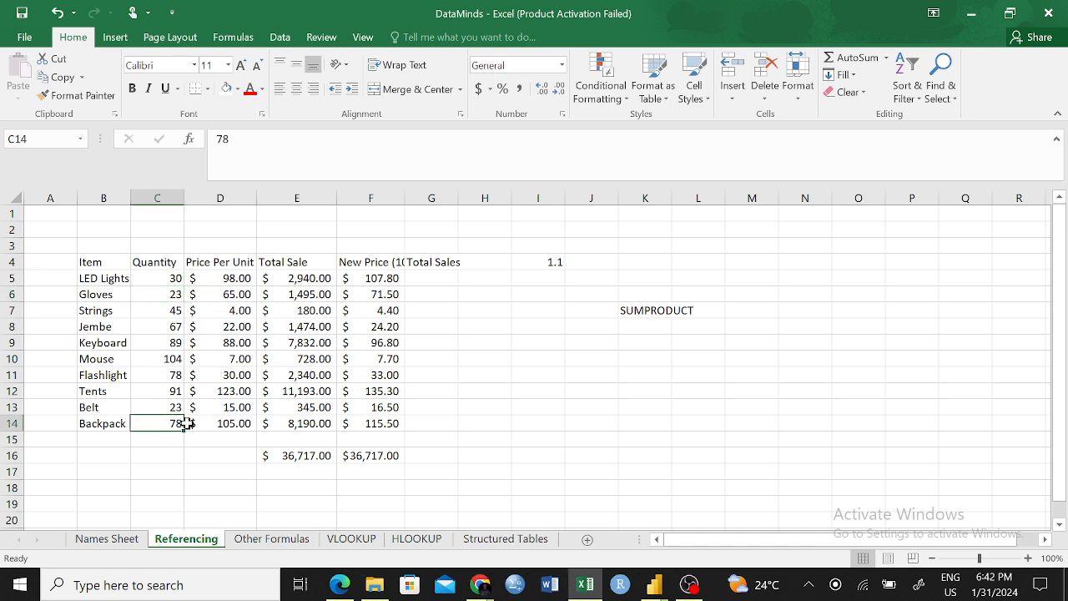
pyautogui.click(238, 426)
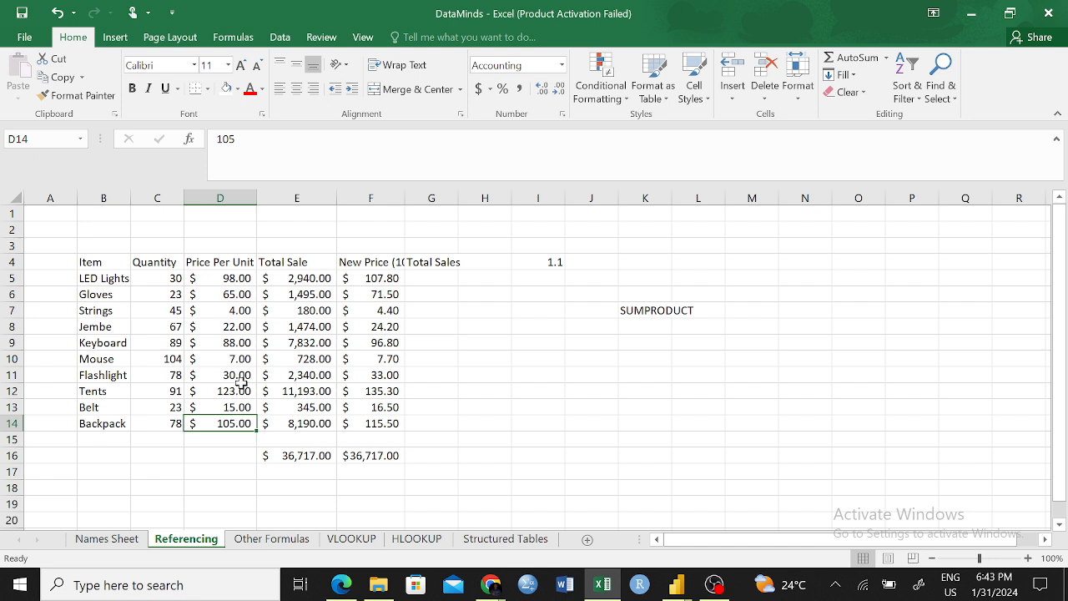
pyautogui.click(307, 279)
pyautogui.click(308, 295)
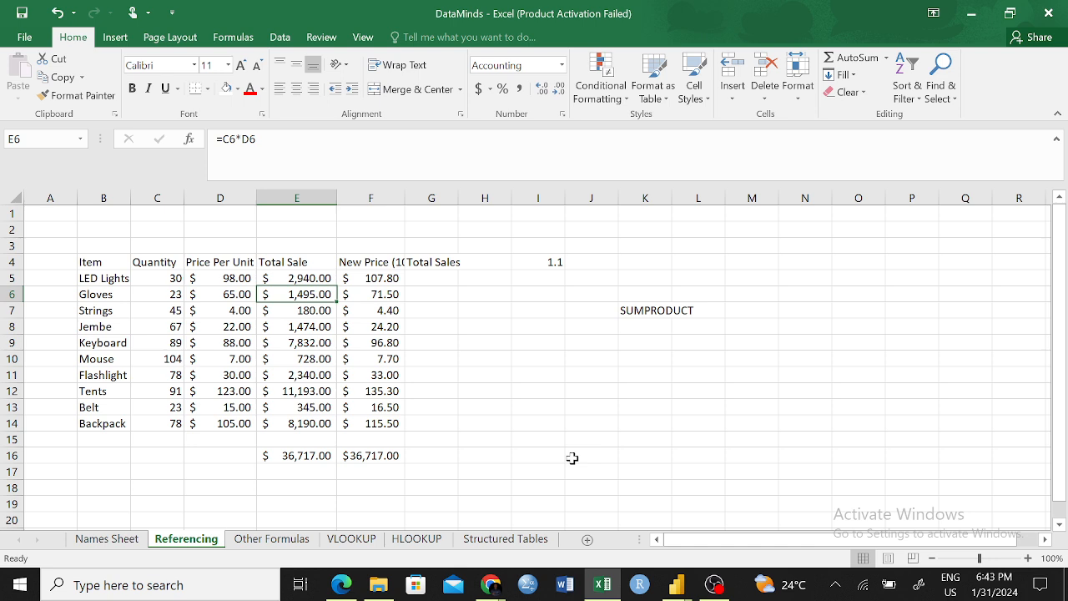
# - Clear the SUM formula from cell E16 and the SUMPRODUCT formula from cell F16
pyautogui.click(302, 454)
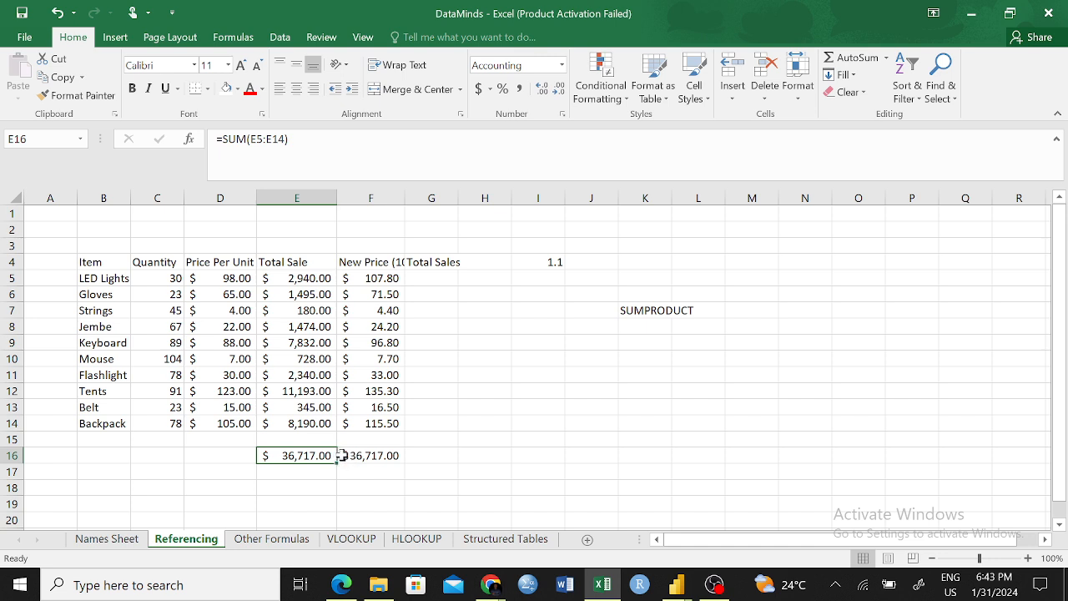
pyautogui.press('Delete')
pyautogui.click(383, 453)
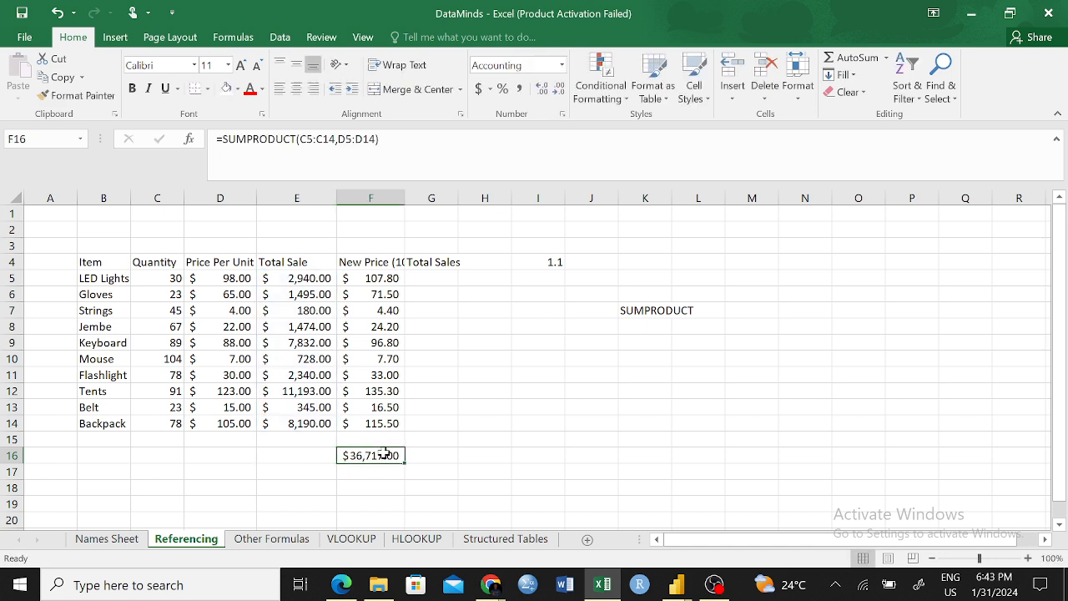
pyautogui.press('BackSpace')
pyautogui.click(594, 473)
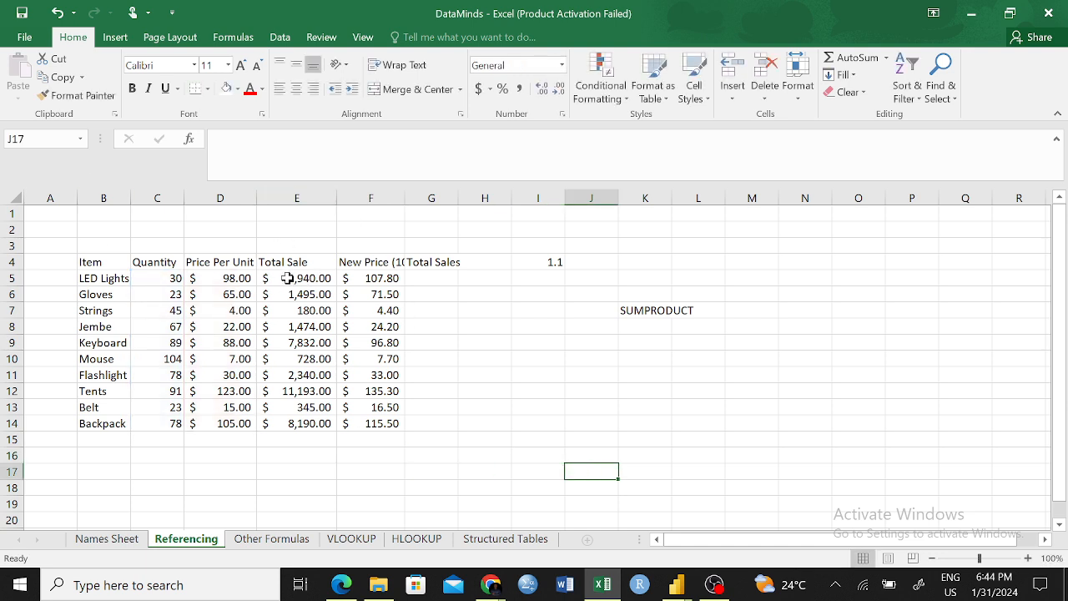
# - Review the Quantity and Price Per Unit range C5:D14 and the LED Lights Total Sale formula in E5
pyautogui.moveTo(154, 278); pyautogui.dragTo(237, 419)
pyautogui.click(292, 469)
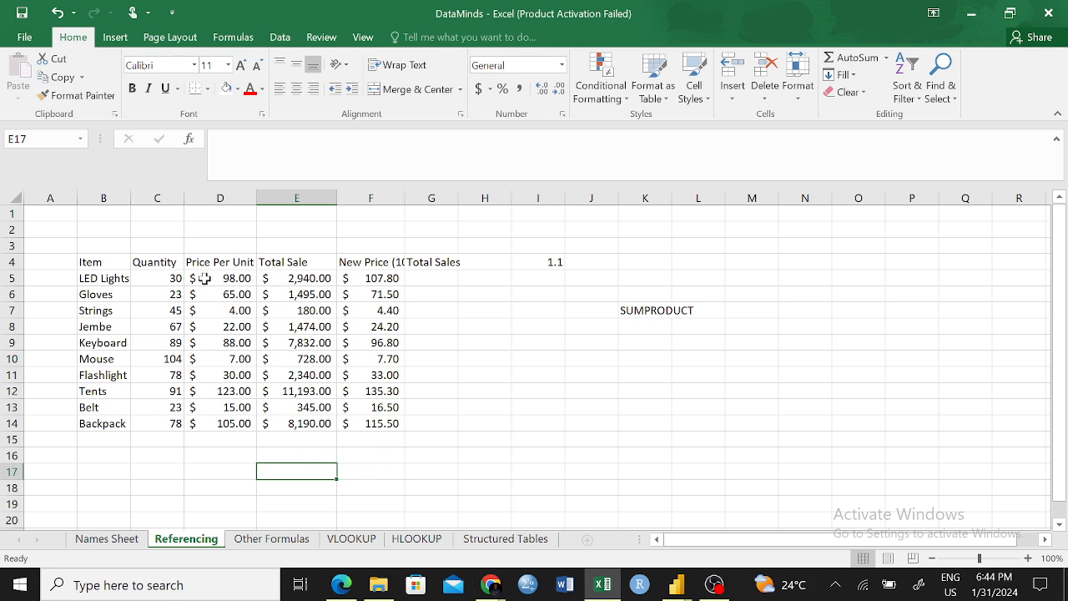
pyautogui.click(168, 278)
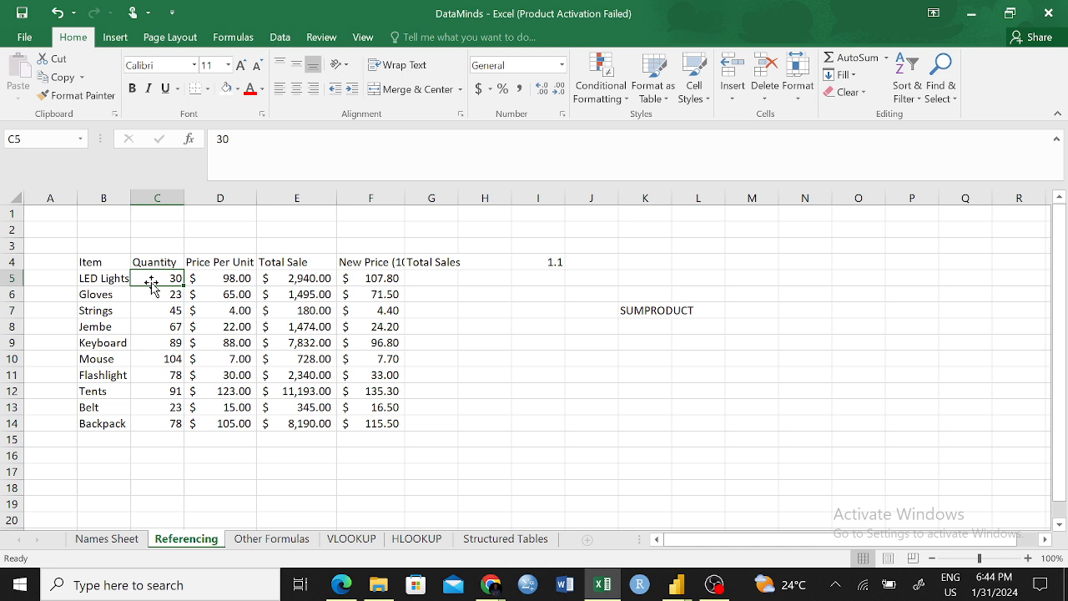
pyautogui.click(250, 278)
pyautogui.click(306, 279)
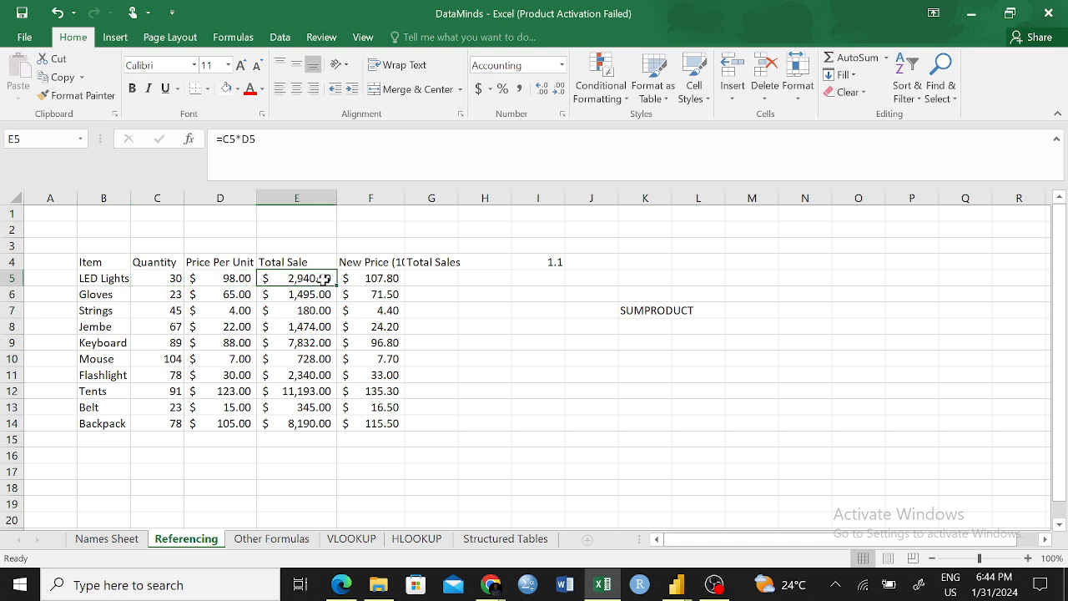
pyautogui.moveTo(305, 288); pyautogui.dragTo(319, 431)
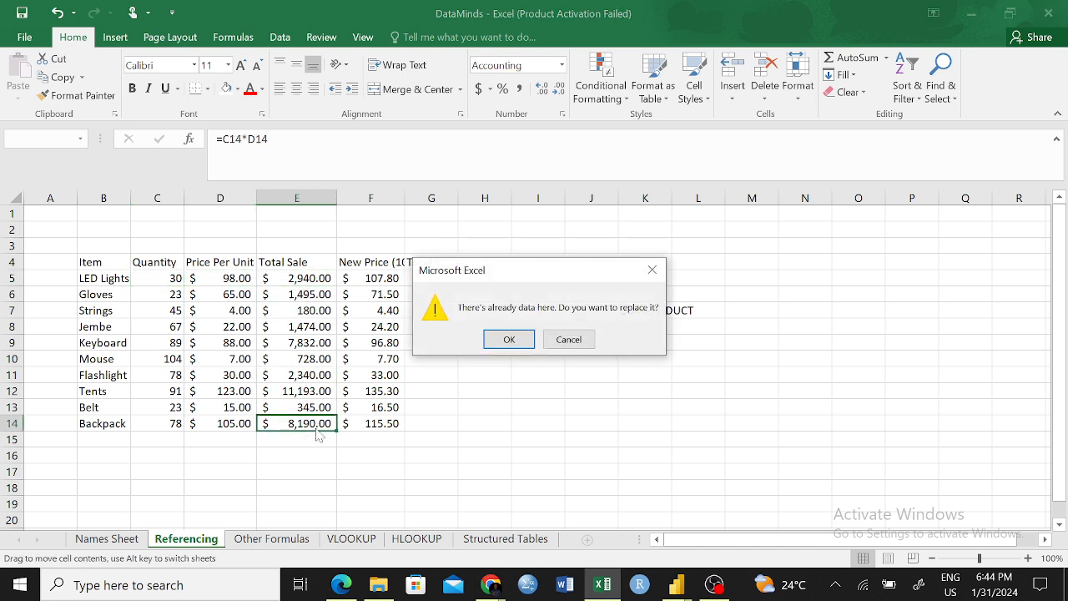
pyautogui.click(568, 339)
pyautogui.click(300, 443)
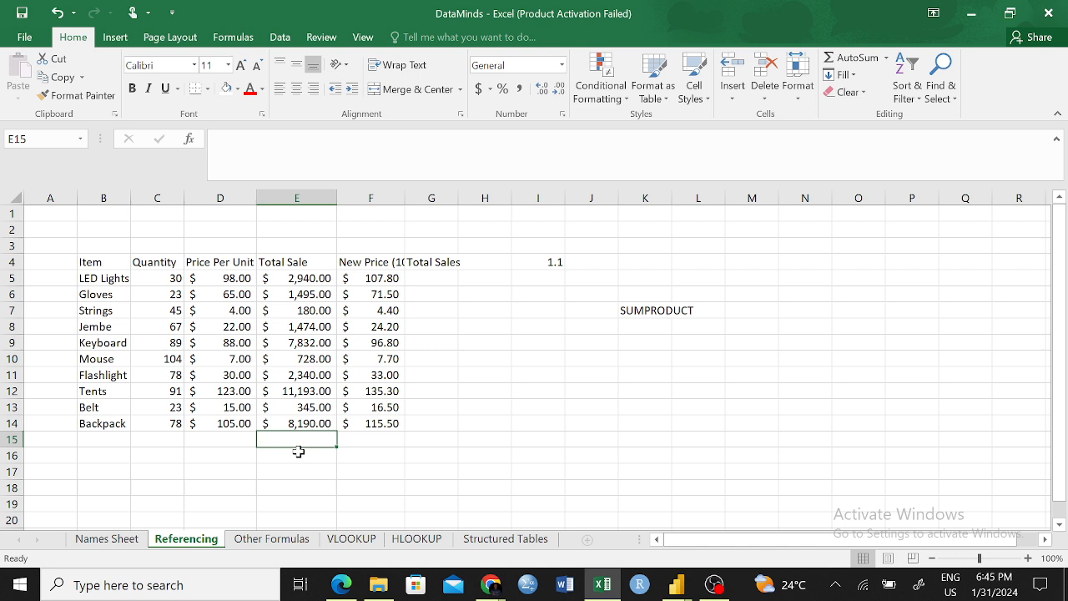
pyautogui.click(324, 469)
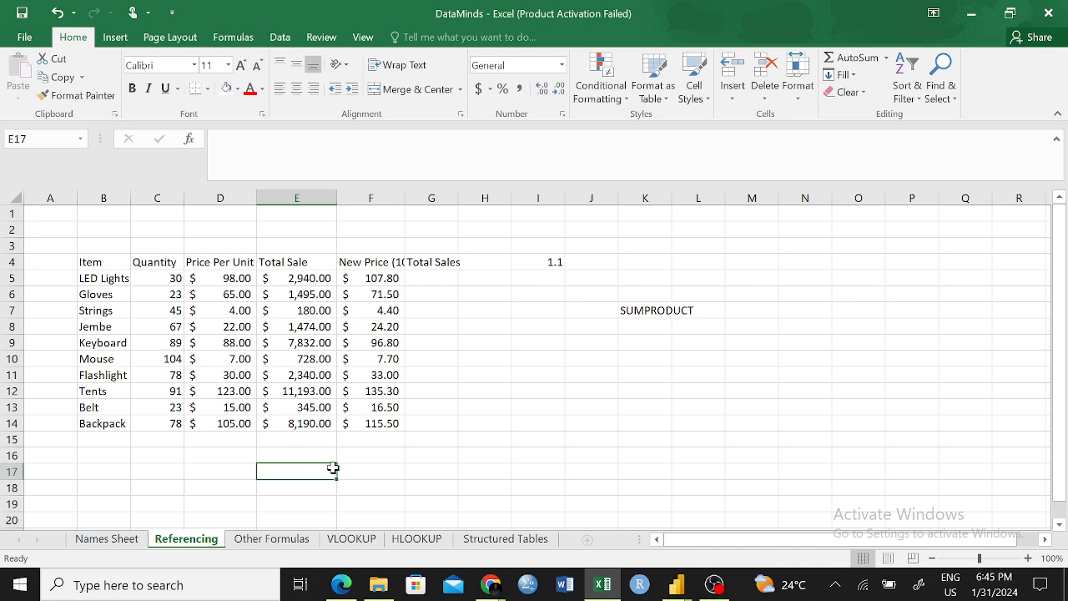
# - Examine the quantities, unit prices and Total Sale formulas for LED Lights and Gloves, plus the Strings quantity
pyautogui.click(177, 276)
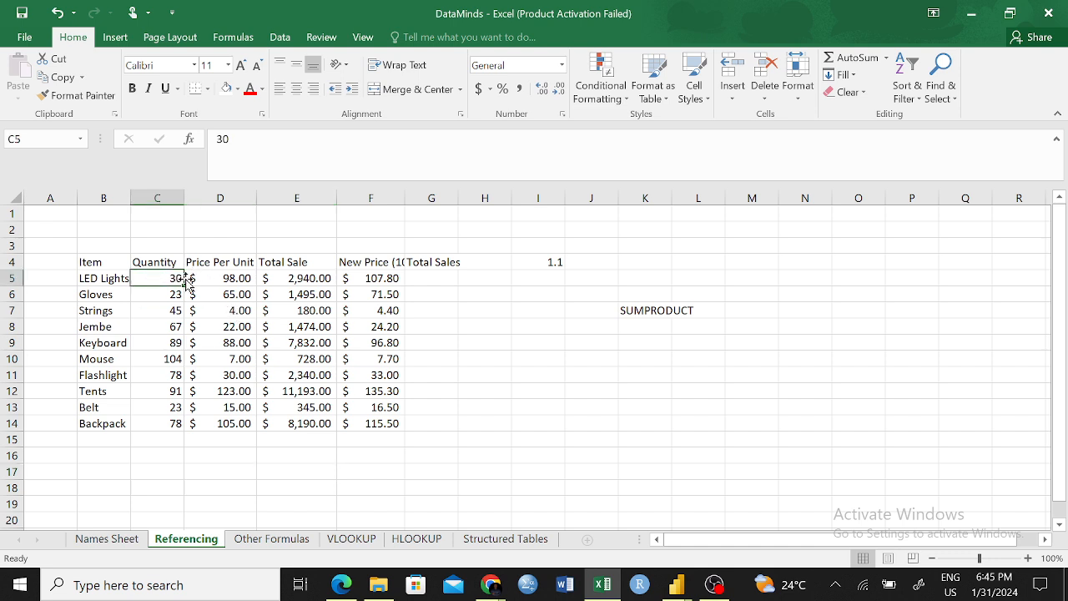
pyautogui.click(233, 282)
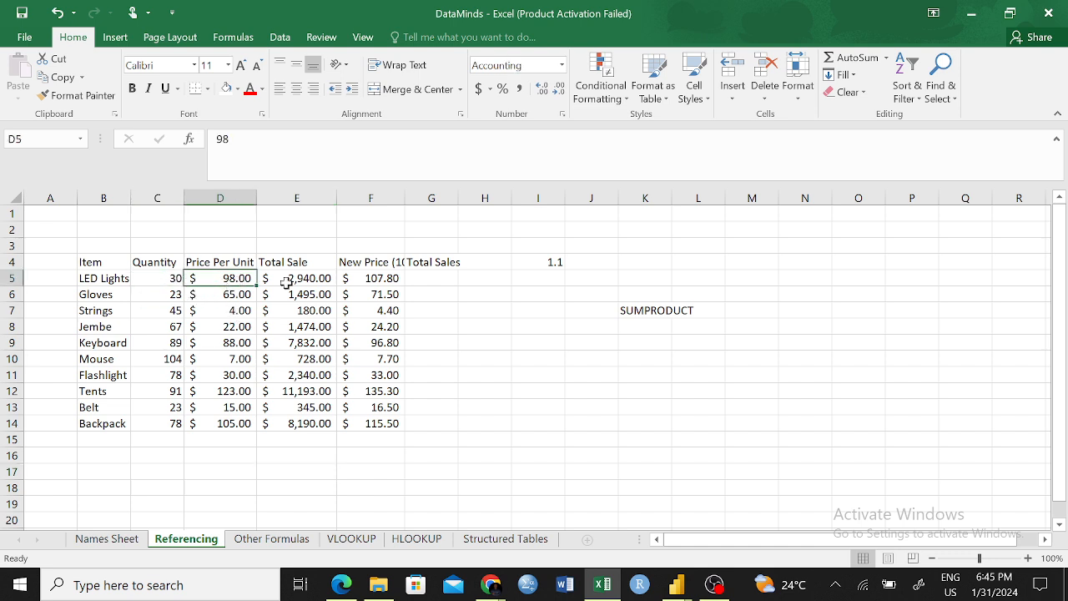
pyautogui.click(316, 282)
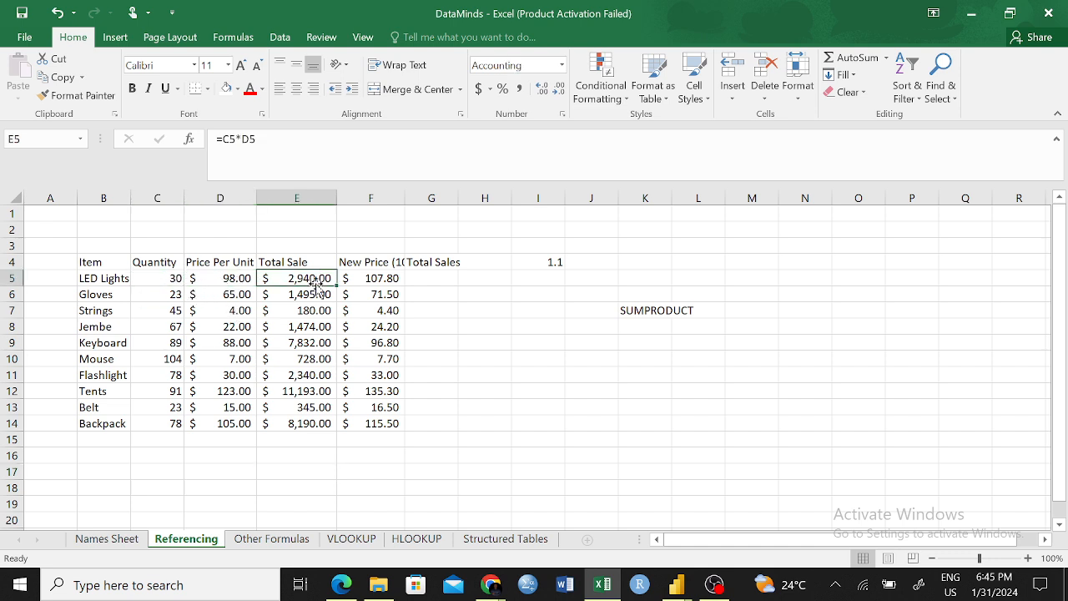
pyautogui.click(178, 297)
pyautogui.click(235, 299)
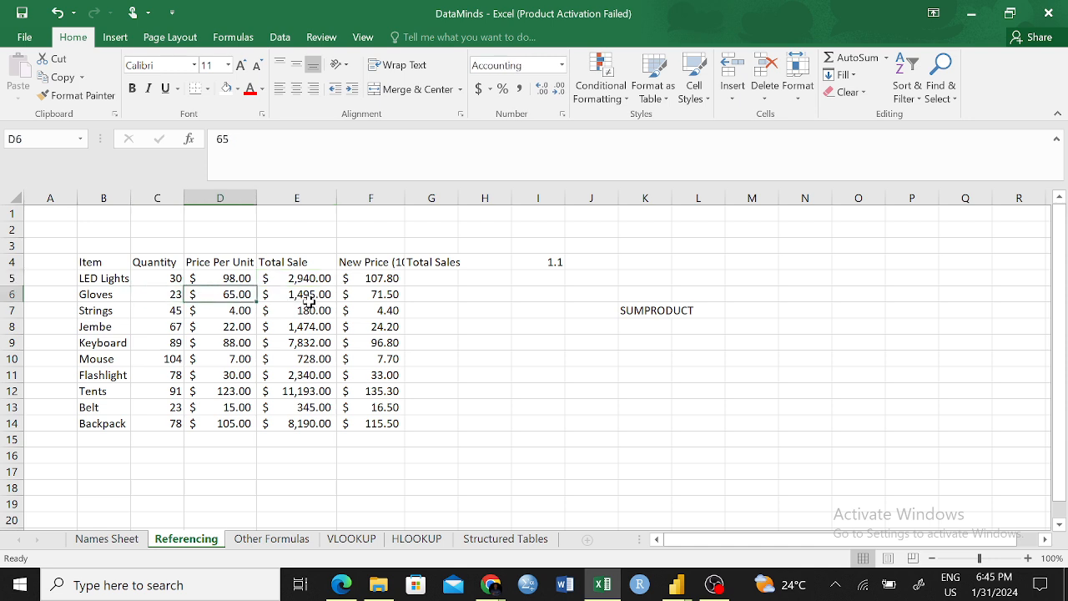
pyautogui.click(308, 300)
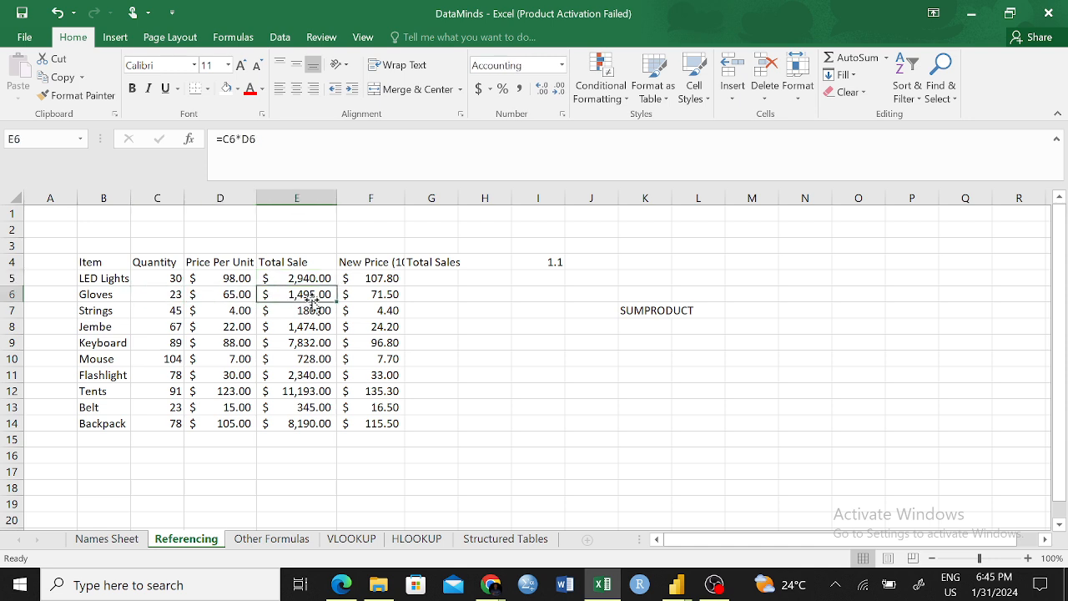
pyautogui.click(168, 309)
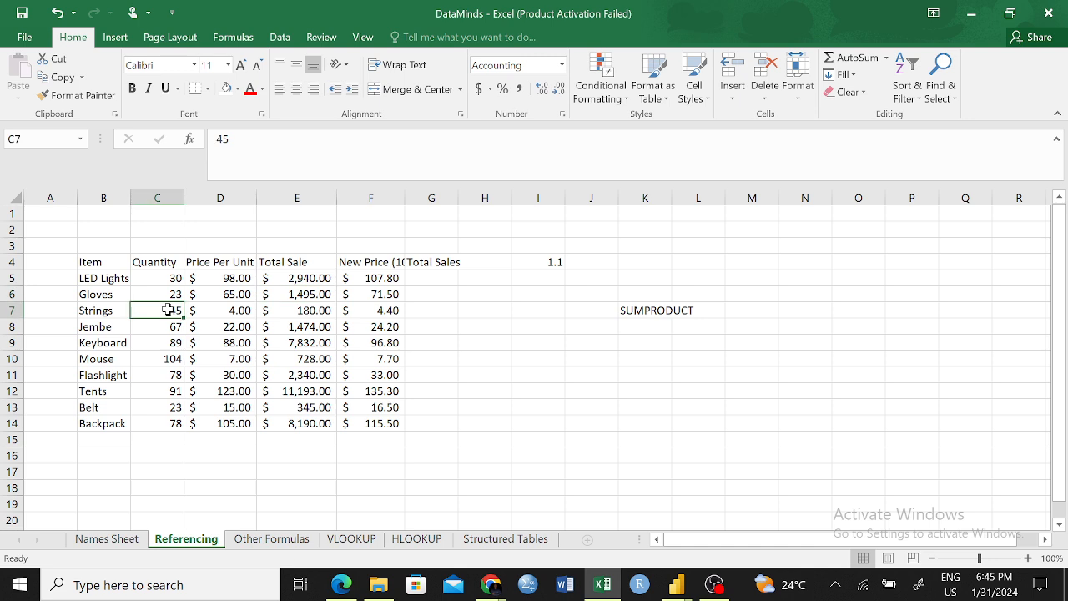
# - Total the Total Sale column in cell E15 with =SUM(E5:E14)
pyautogui.click(285, 441)
pyautogui.write('-=')
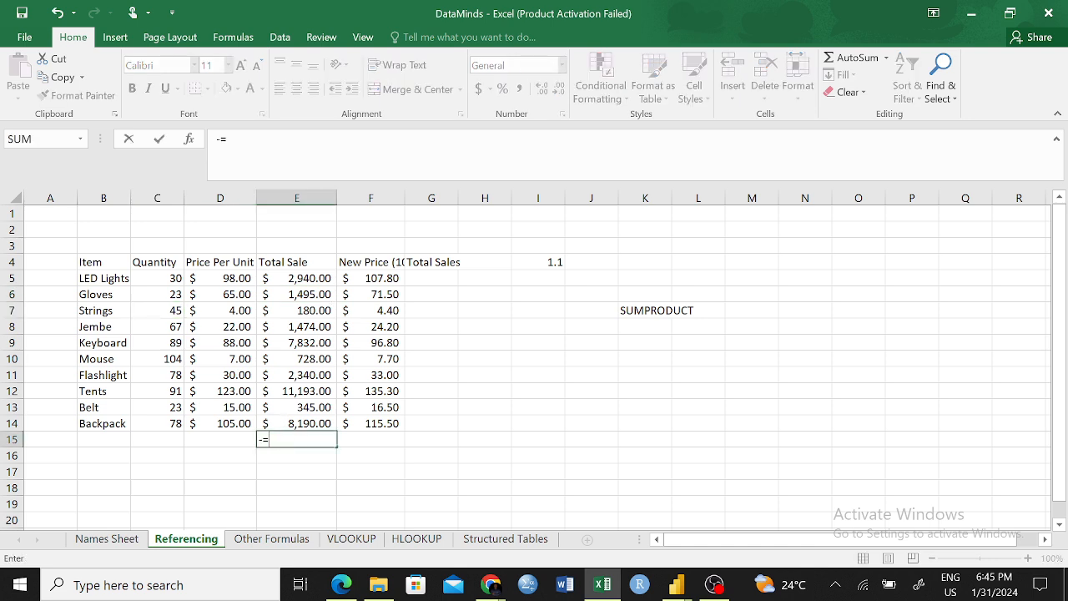
pyautogui.press('BackSpace')
pyautogui.press('BackSpace')
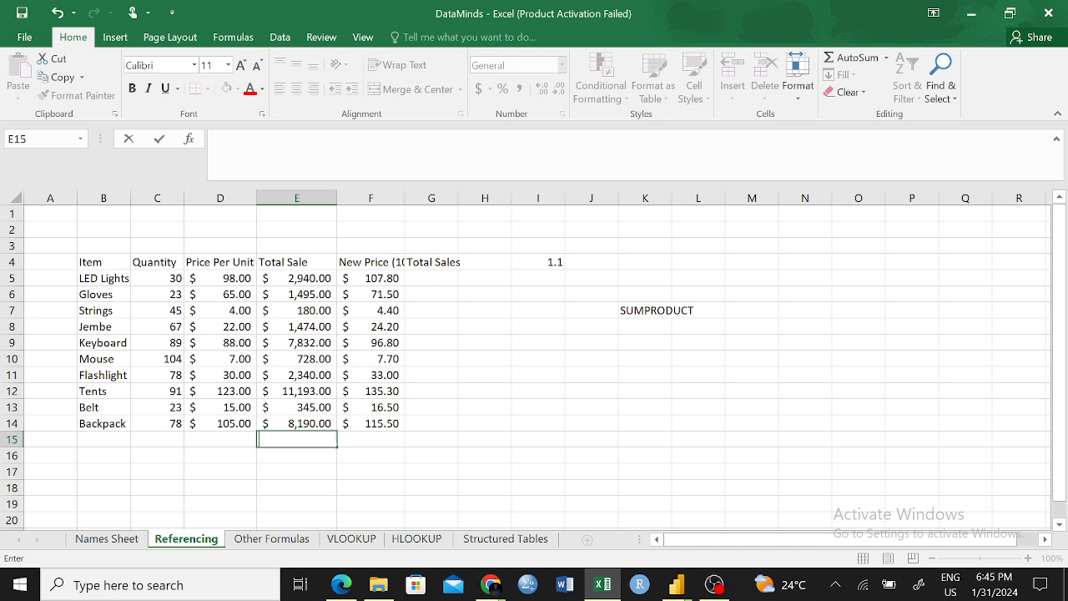
pyautogui.write('=SUM')
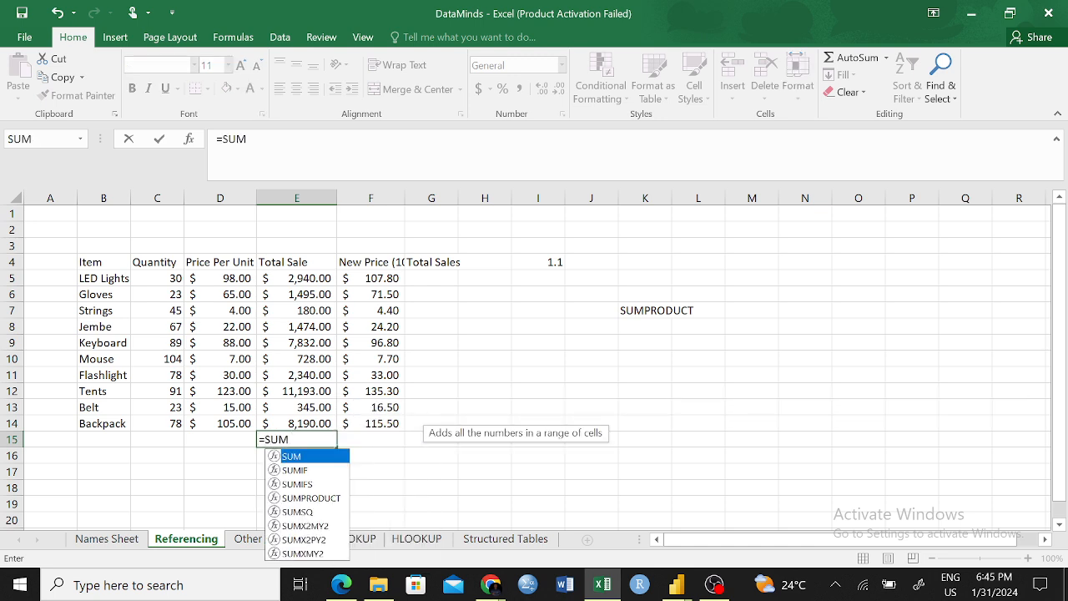
pyautogui.write('(')
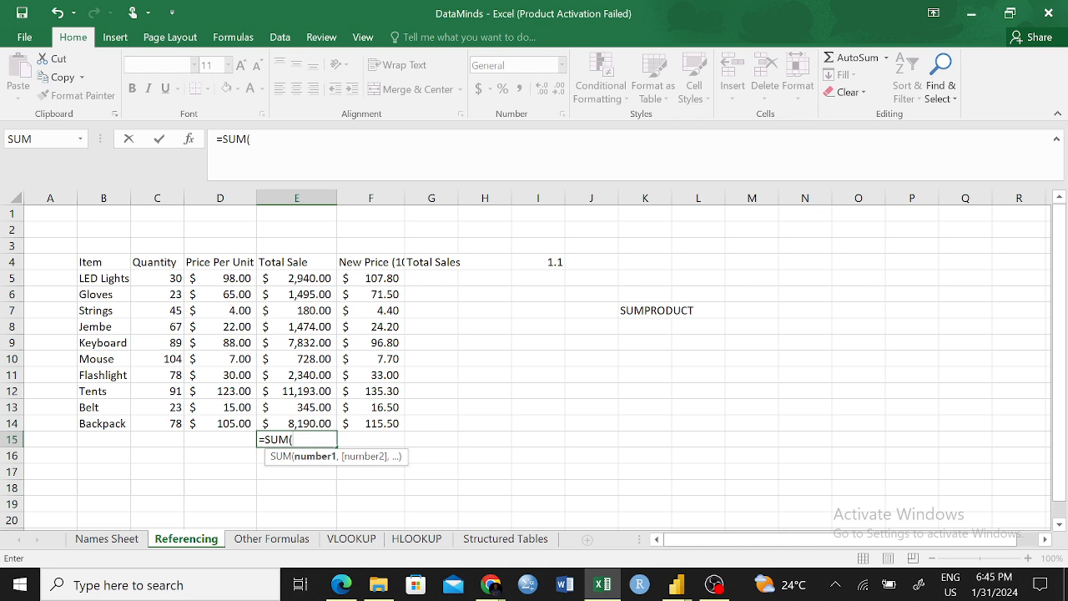
pyautogui.moveTo(312, 280); pyautogui.dragTo(297, 417)
pyautogui.write(')')
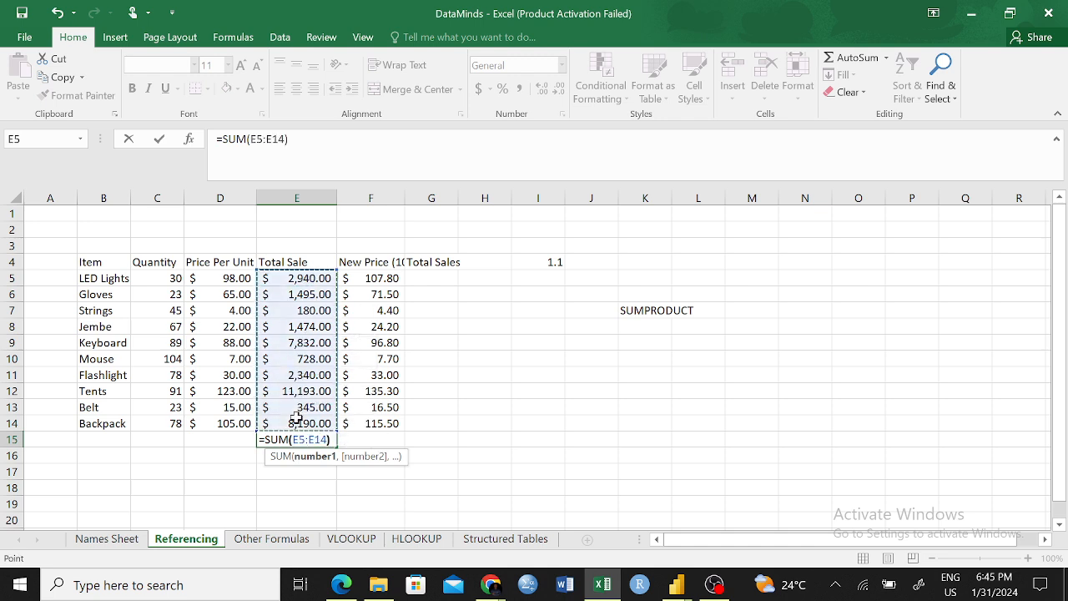
pyautogui.press('Return')
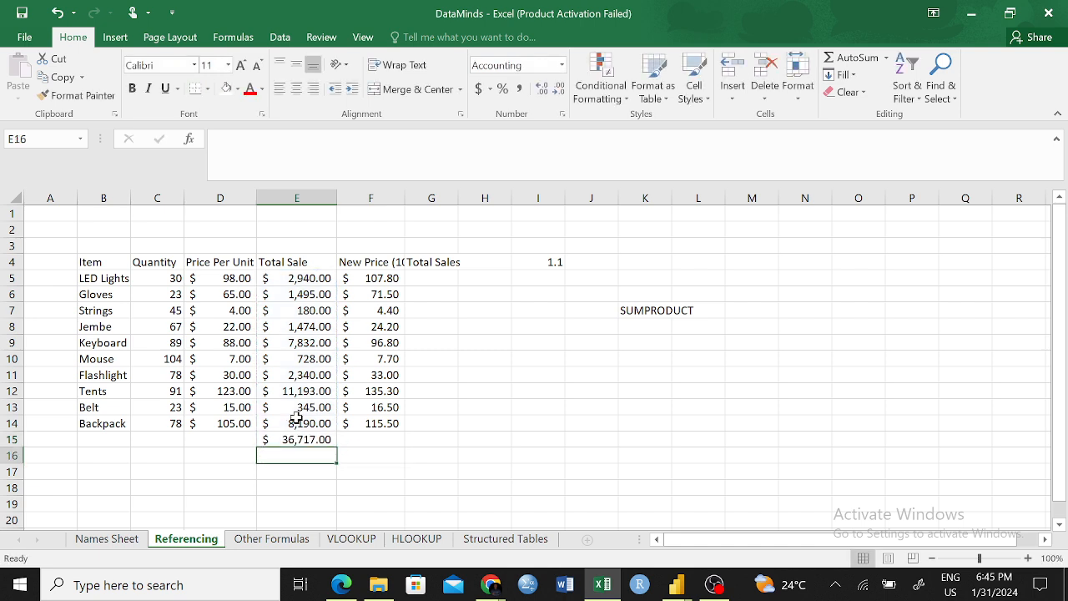
# - Delete the SUM formula from cell E15
pyautogui.click(292, 442)
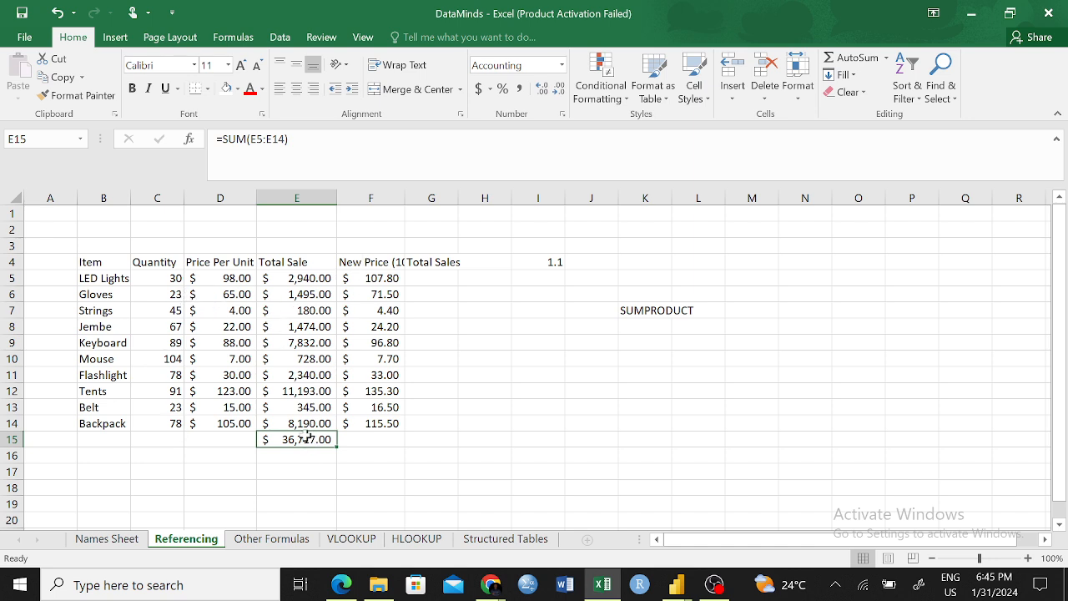
pyautogui.press('BackSpace')
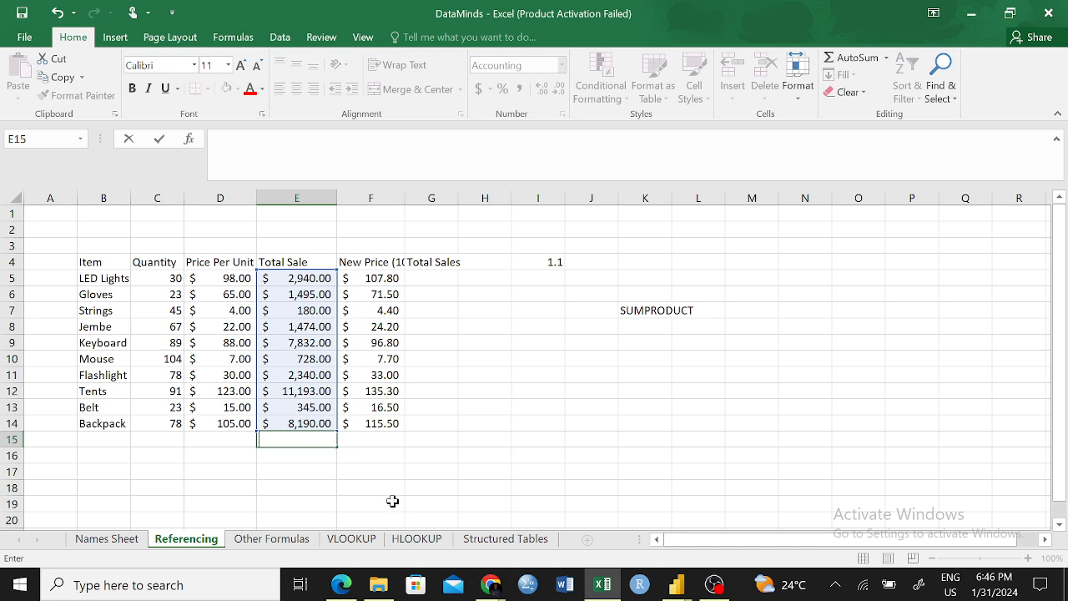
pyautogui.click(358, 491)
pyautogui.click(277, 462)
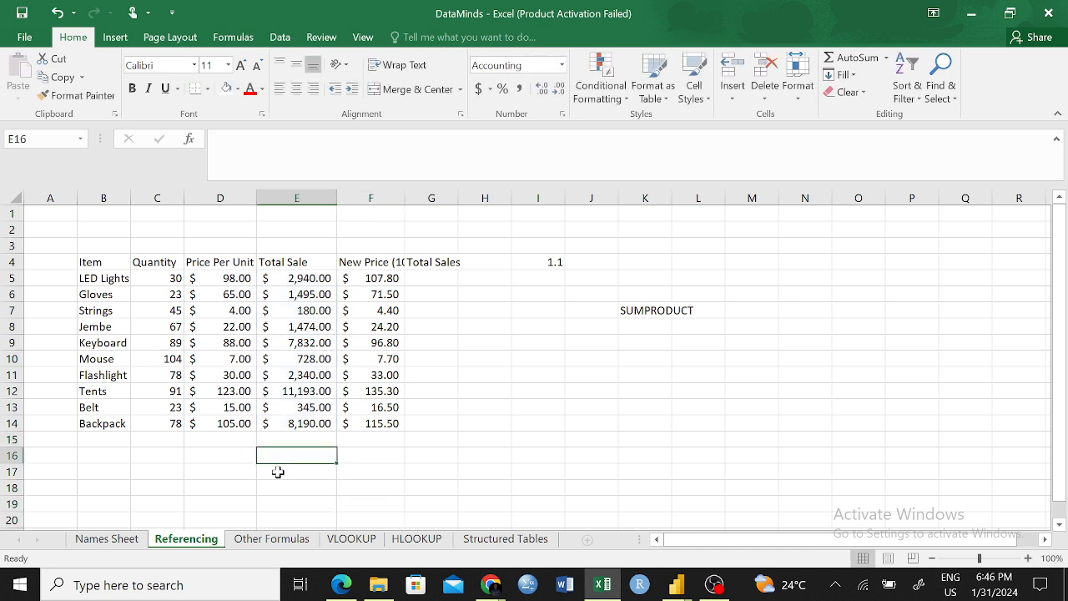
# - Review the LED Lights quantity in C5 and its unit price in D5
pyautogui.click(164, 280)
pyautogui.click(219, 282)
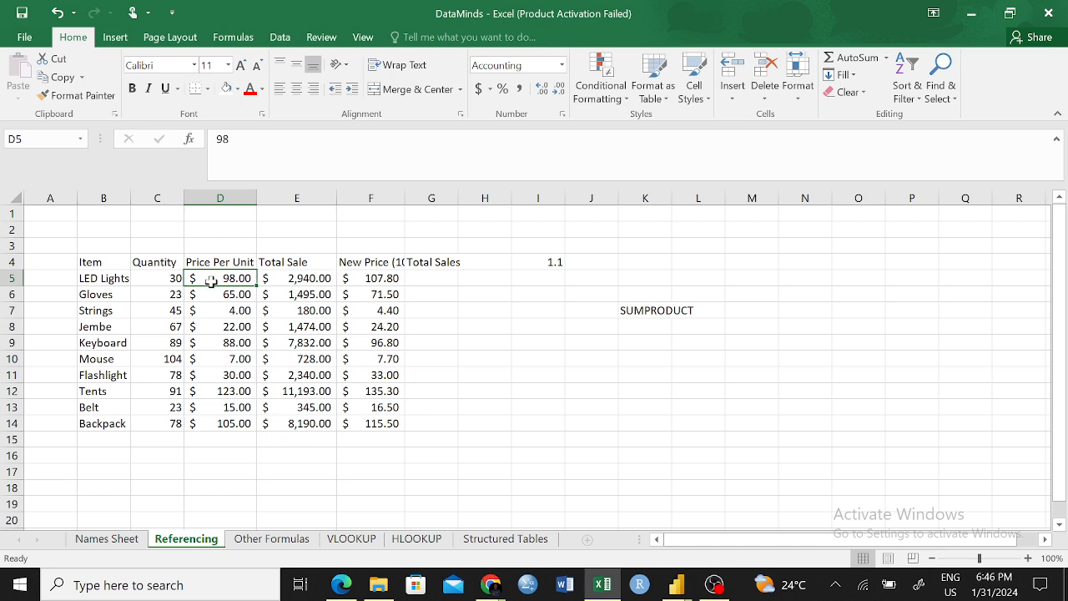
pyautogui.click(263, 458)
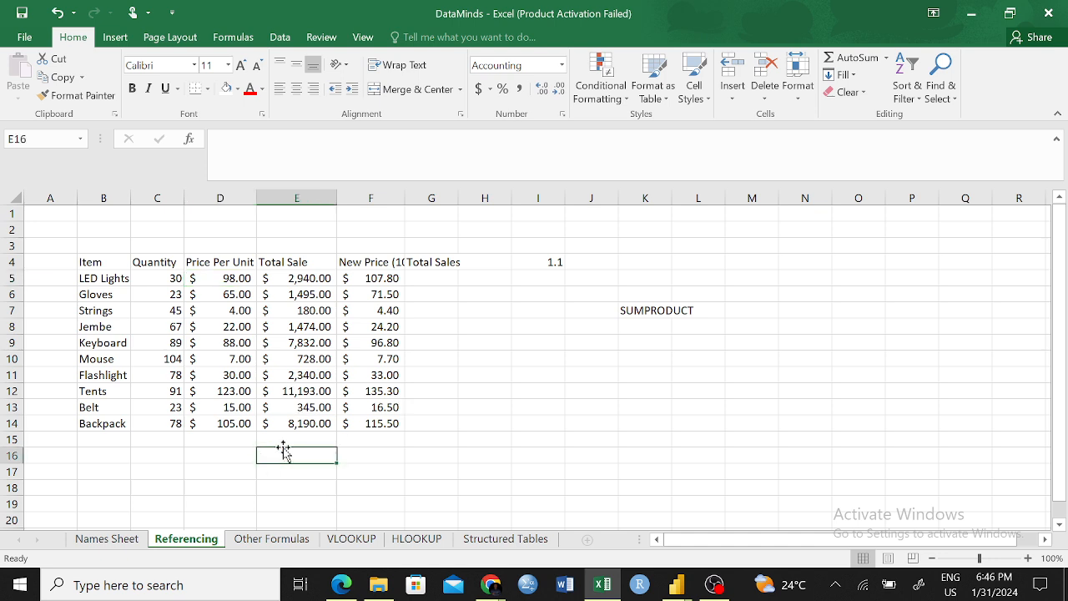
pyautogui.click(186, 278)
pyautogui.click(174, 279)
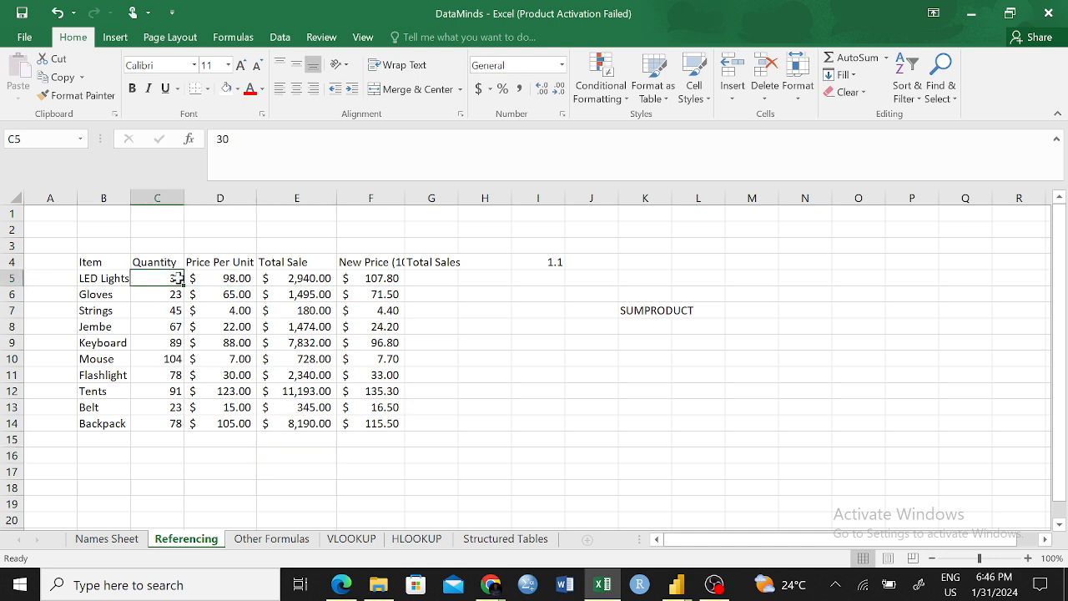
# - Enter =SUMPRODUCT(C5:C14) in cell E17, using only the Quantity column
pyautogui.click(322, 279)
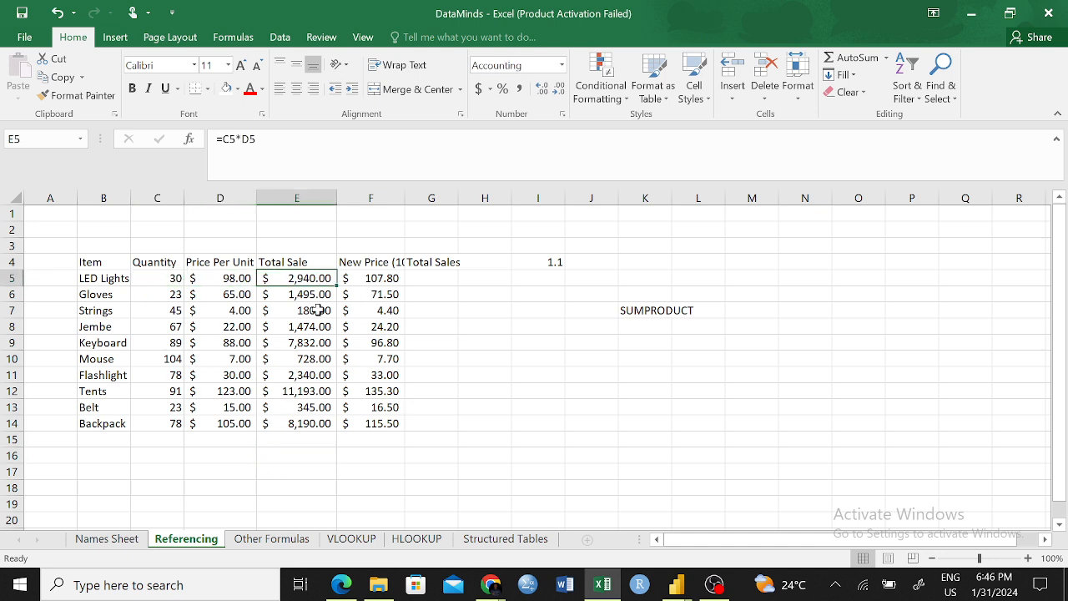
pyautogui.click(304, 452)
pyautogui.click(302, 476)
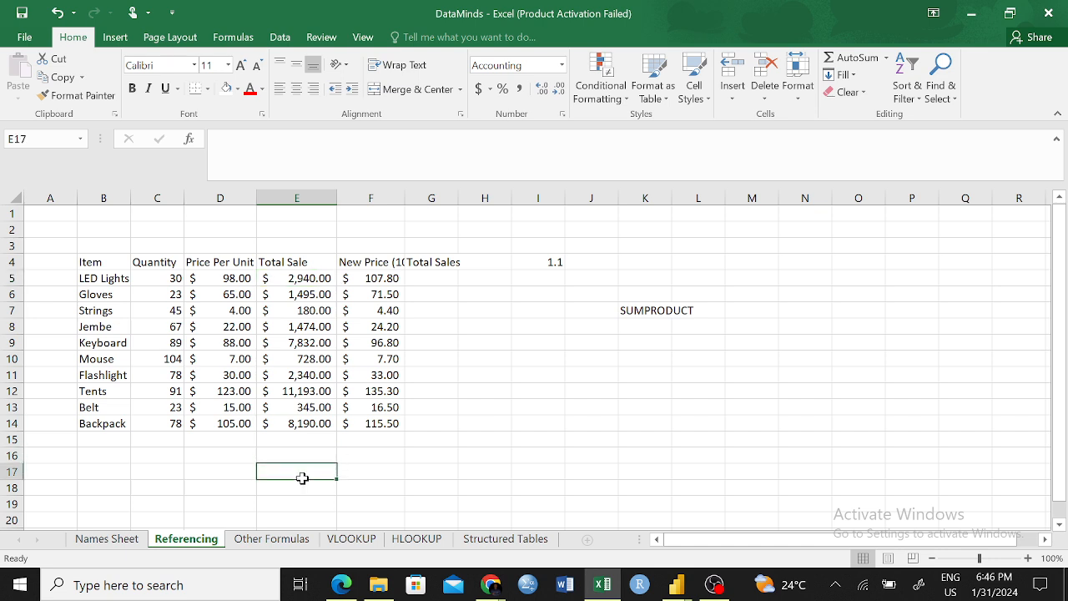
pyautogui.write('sum')
pyautogui.press('BackSpace')
pyautogui.press('BackSpace')
pyautogui.press('BackSpace')
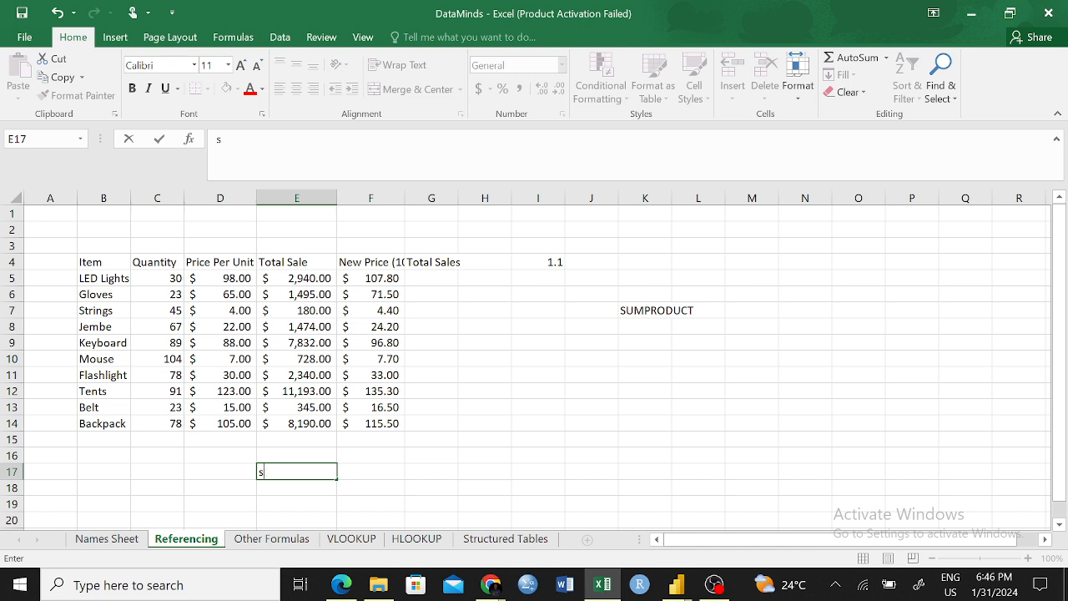
pyautogui.write('=')
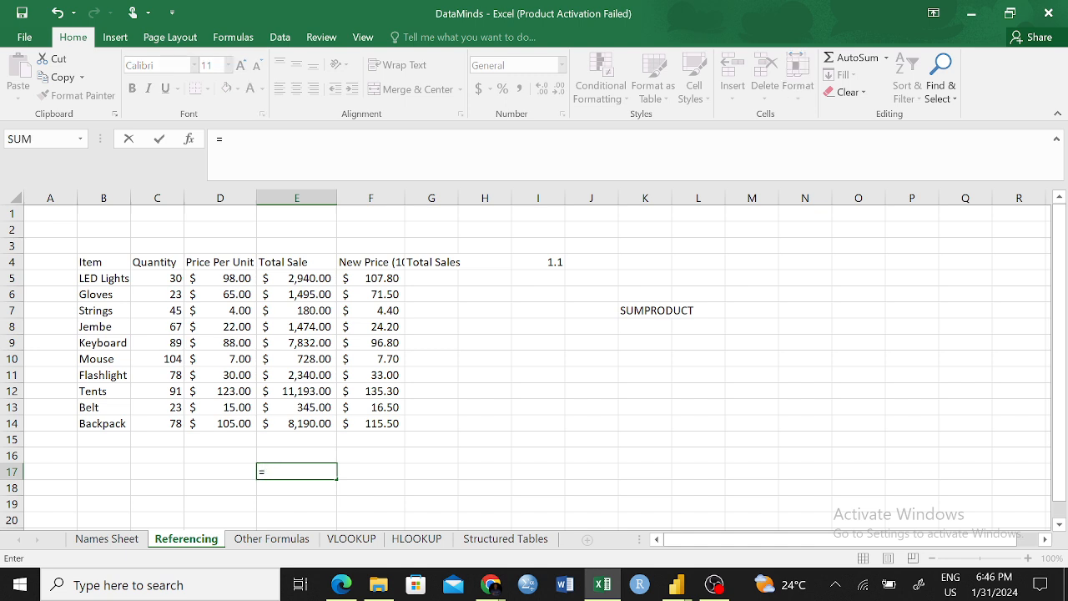
pyautogui.write('sumpr')
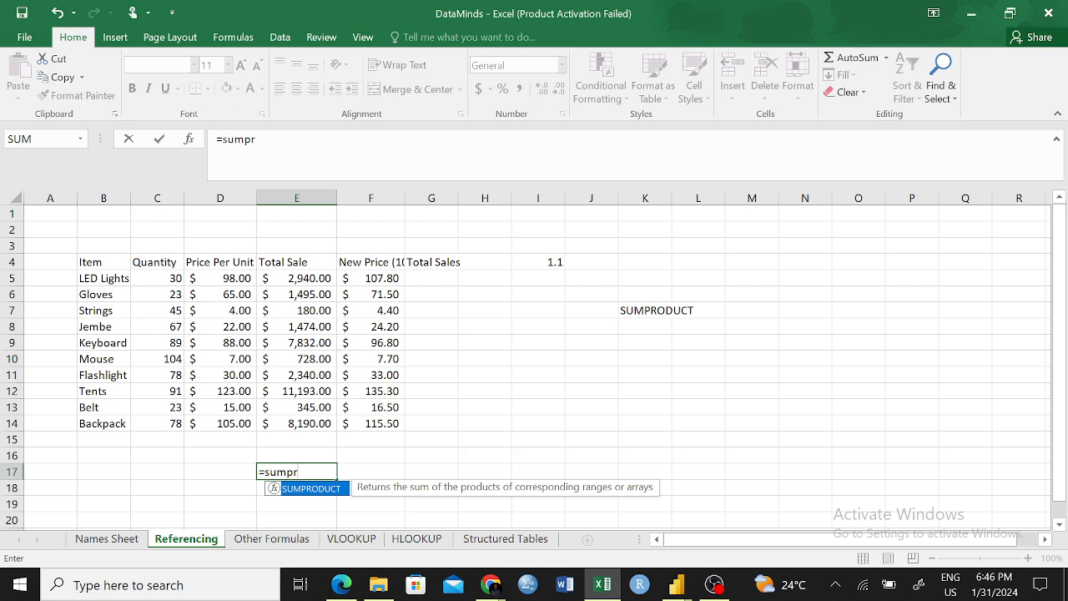
pyautogui.press('Tab')
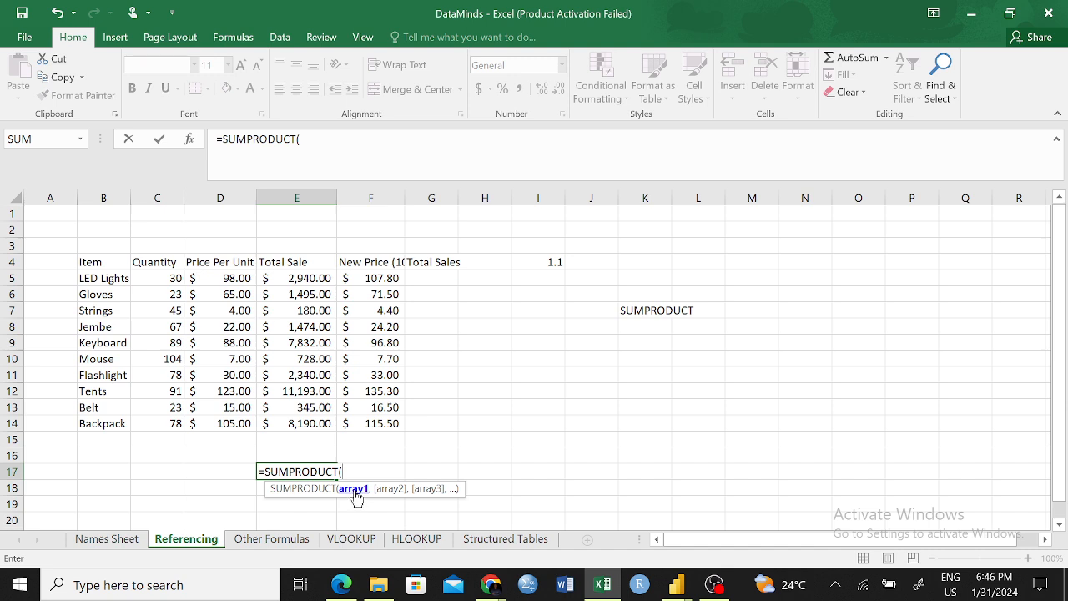
pyautogui.moveTo(167, 275)
pyautogui.mouseDown()
pyautogui.moveTo(207, 284)
pyautogui.moveTo(148, 484)
pyautogui.moveTo(192, 306)
pyautogui.moveTo(171, 541)
pyautogui.moveTo(164, 388)
pyautogui.moveTo(181, 102)
pyautogui.moveTo(160, 259)
pyautogui.mouseUp()
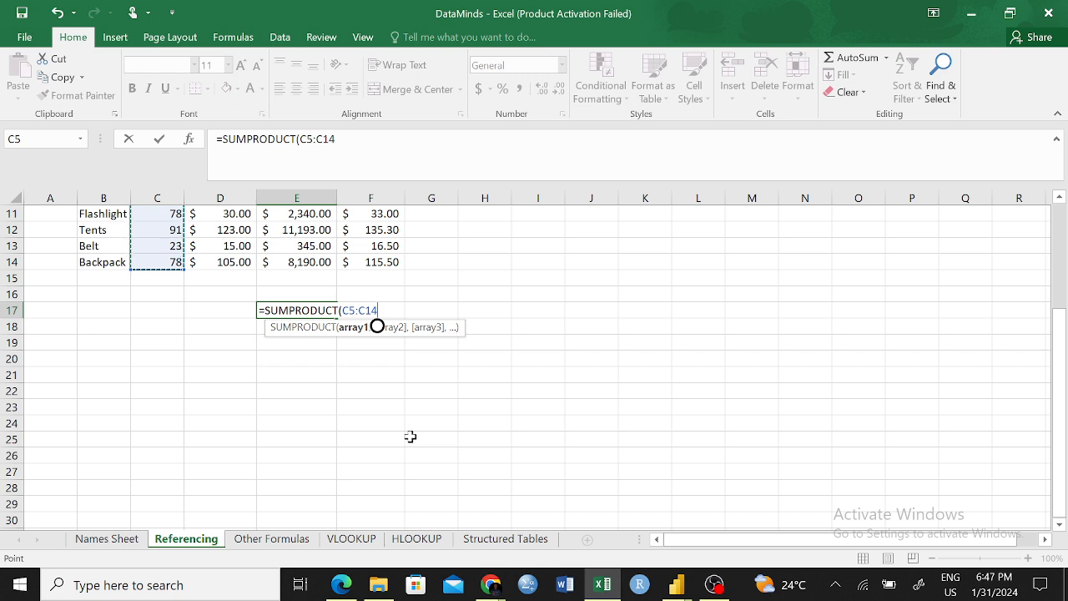
pyautogui.write(')')
pyautogui.press('Return')
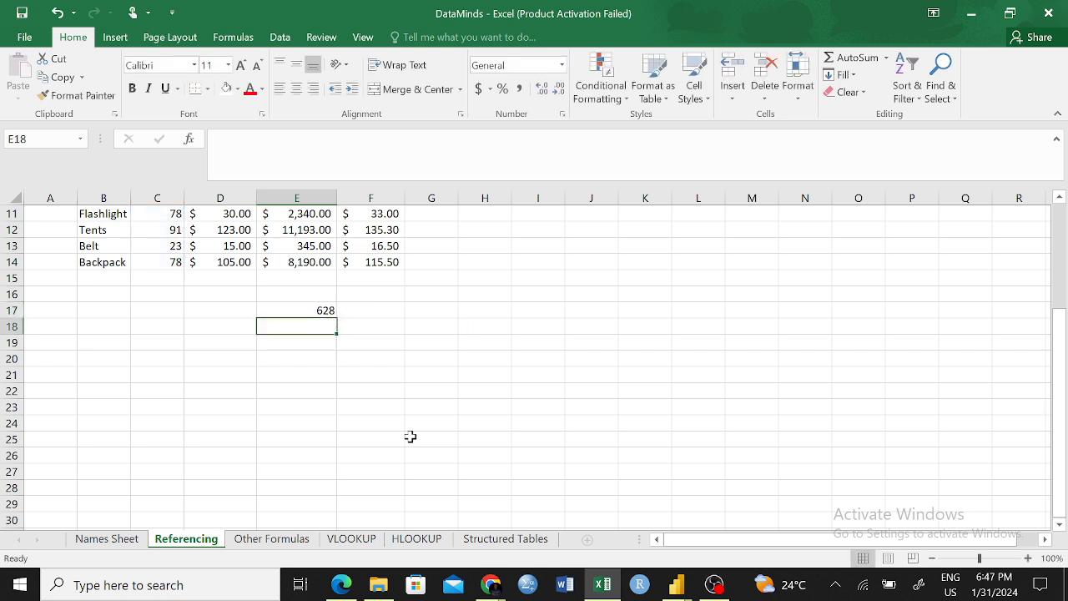
# - Check the sum of the quantities in C5:C14 against the SUMPRODUCT result in E17
pyautogui.scroll(2, 446, 387)
pyautogui.scroll(2, 446, 387)
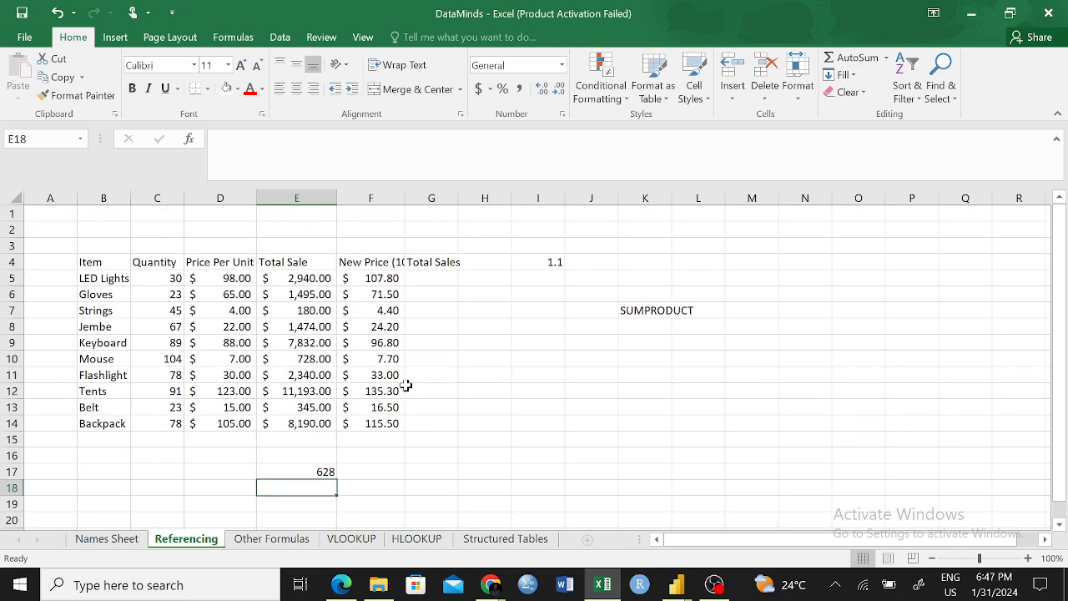
pyautogui.click(172, 280)
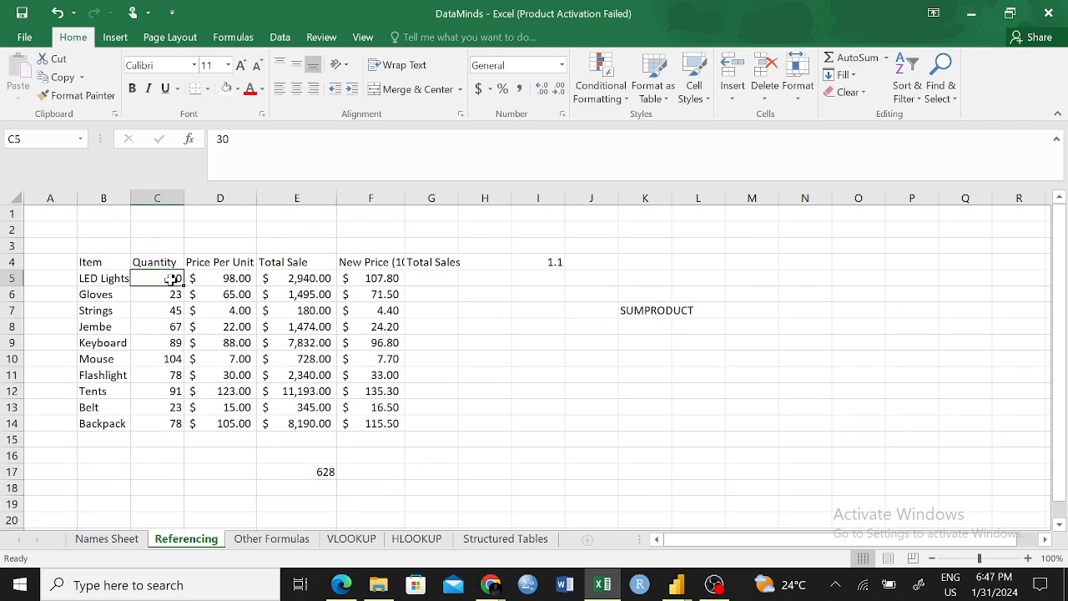
pyautogui.moveTo(172, 279); pyautogui.dragTo(169, 426)
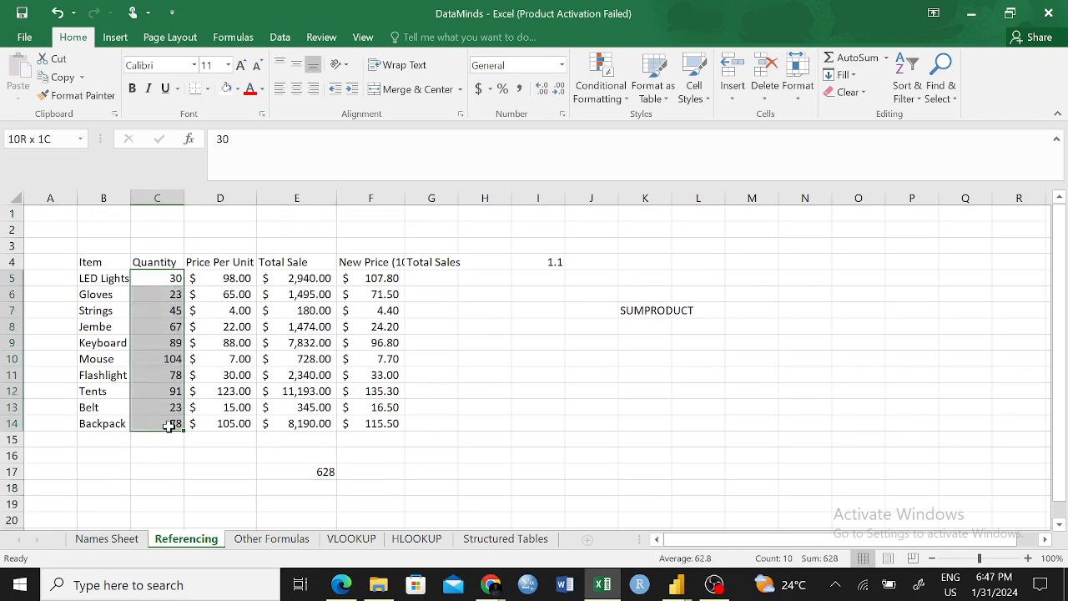
pyautogui.click(168, 277)
pyautogui.moveTo(168, 277); pyautogui.dragTo(170, 425)
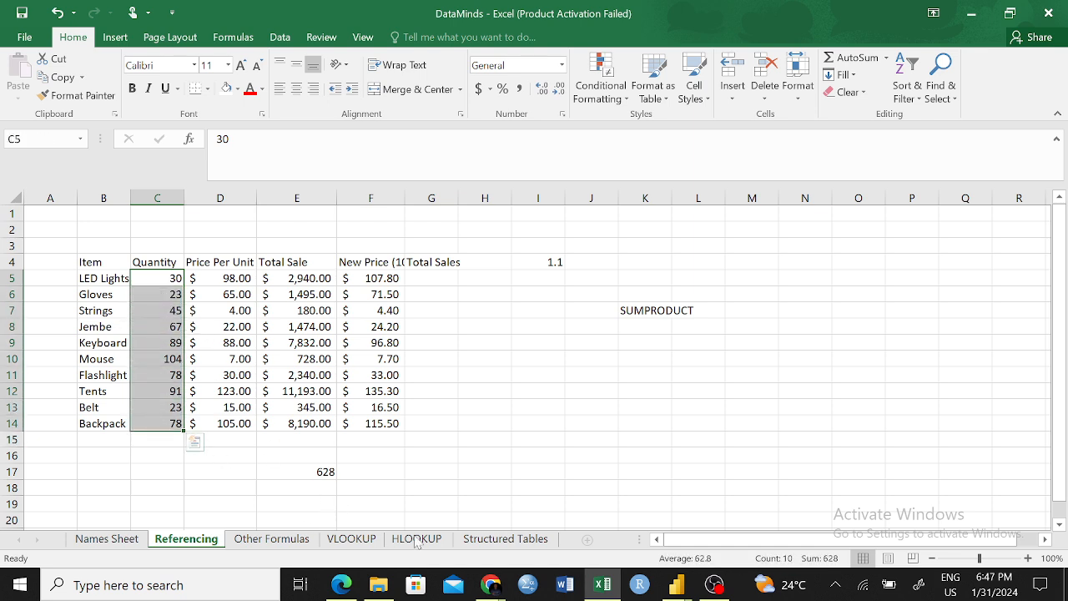
# - Add the unit prices D5:D14 as the second array of the SUMPRODUCT formula in E17
pyautogui.click(325, 470)
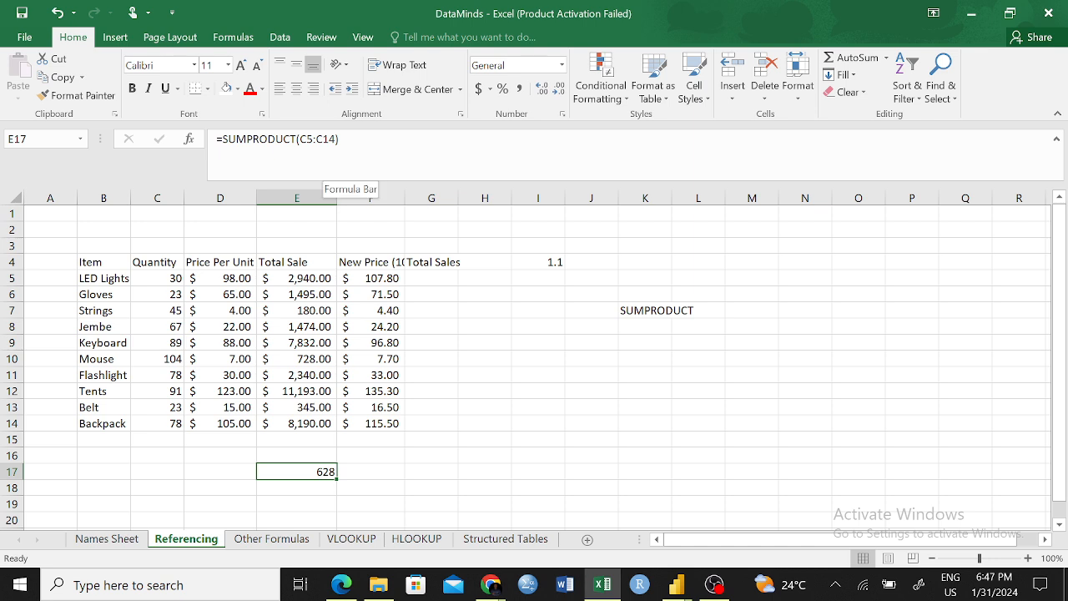
pyautogui.click(325, 171)
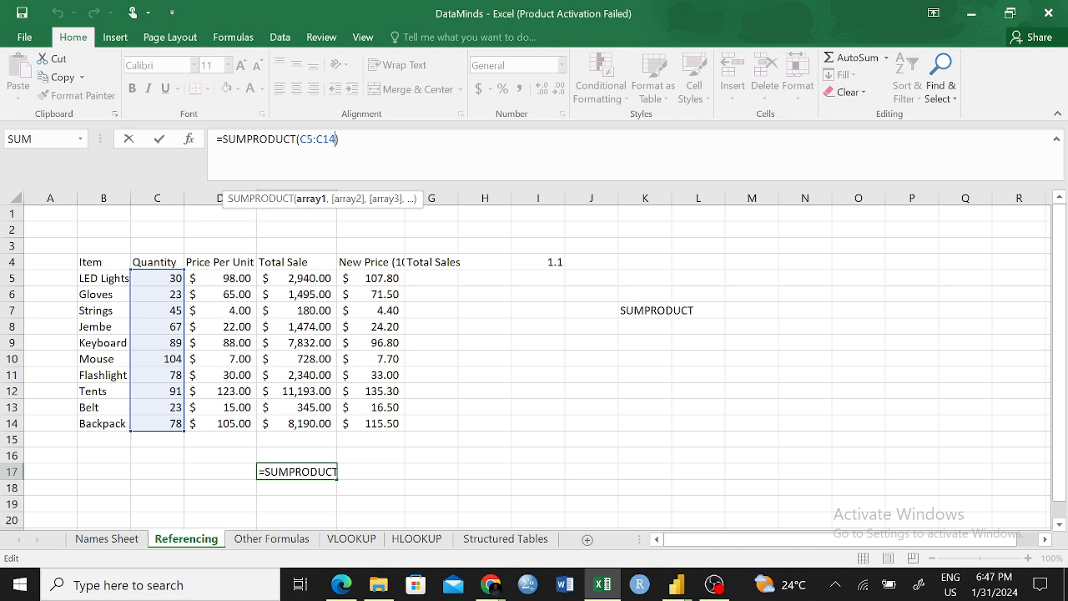
pyautogui.write(',')
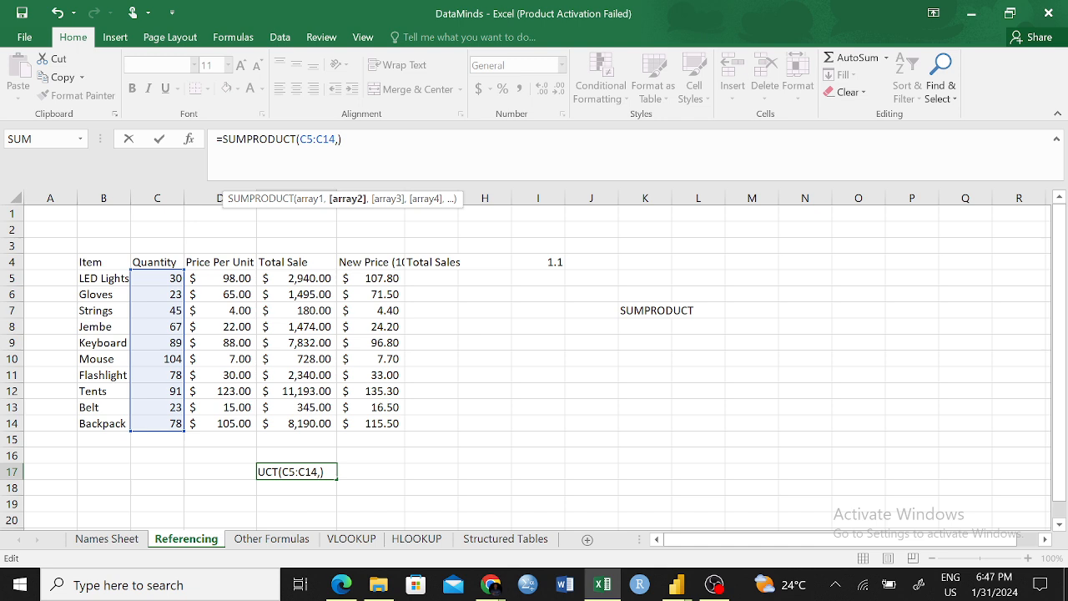
pyautogui.moveTo(219, 279); pyautogui.dragTo(217, 424)
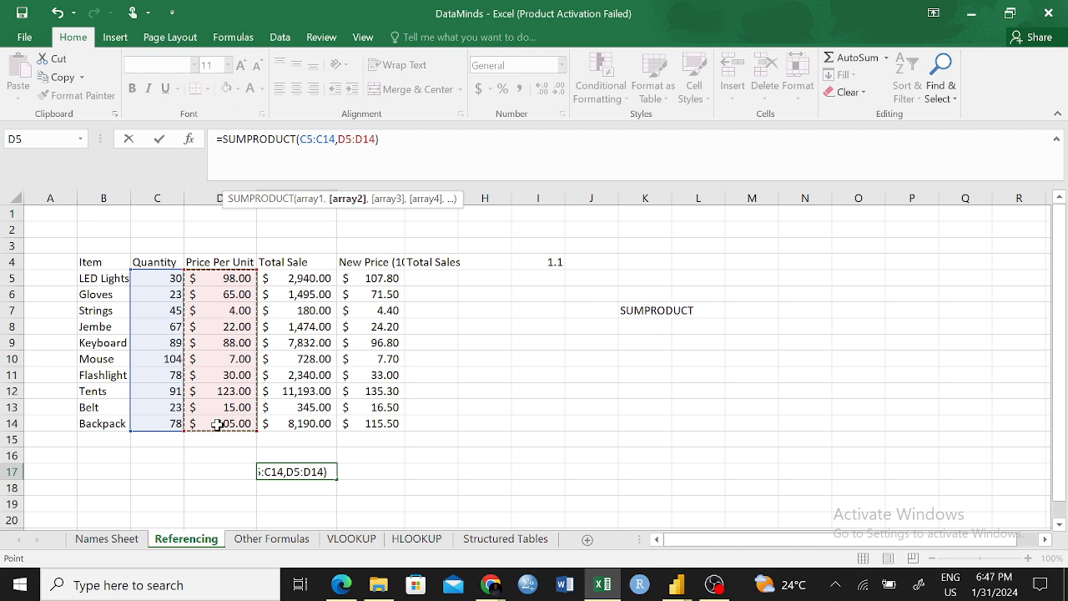
pyautogui.press('Return')
pyautogui.press('Return')
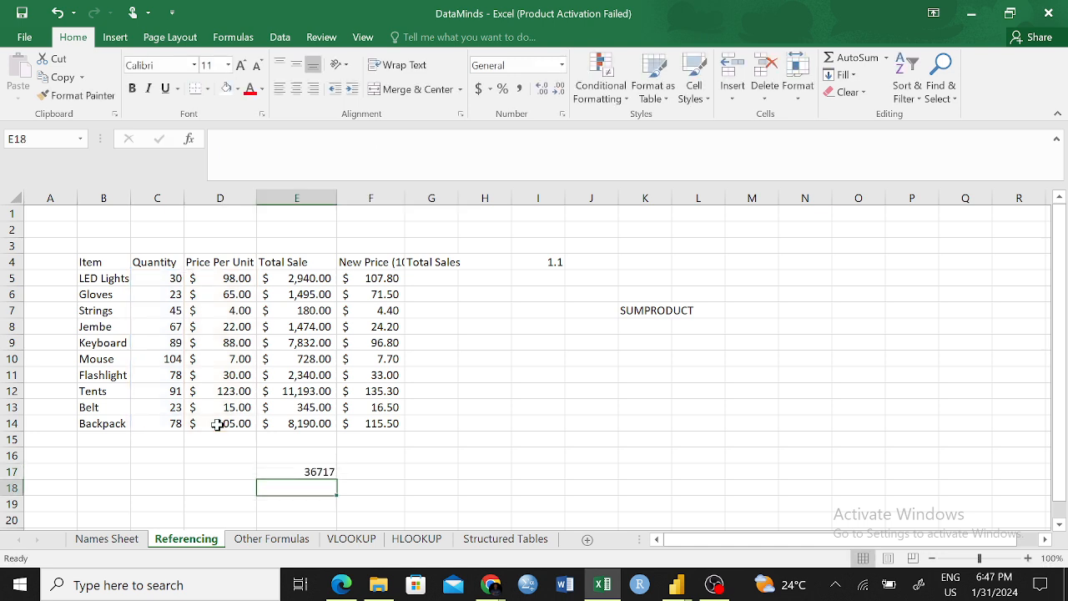
# - Change the second array of the SUMPRODUCT formula in E17 to D5:D15, making it longer than the first
pyautogui.click(324, 469)
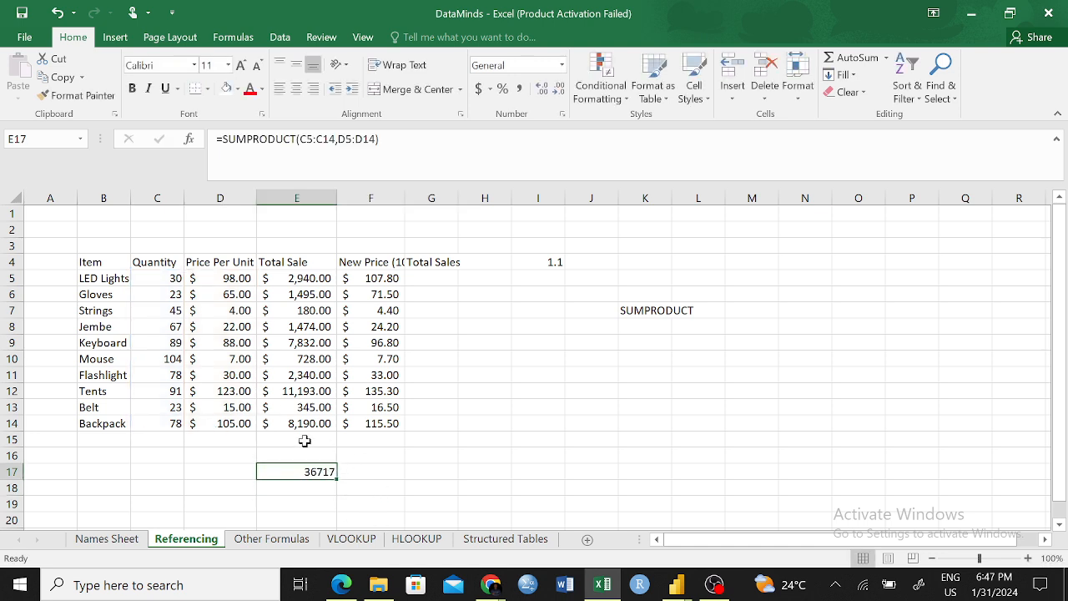
pyautogui.click(374, 140)
pyautogui.press('BackSpace')
pyautogui.write('5')
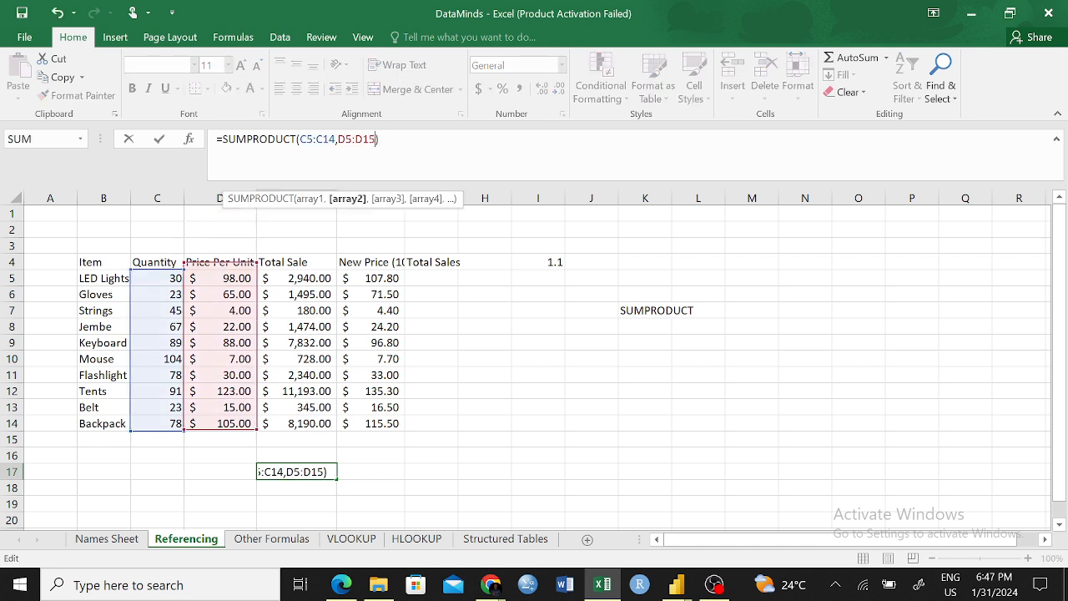
pyautogui.press('Return')
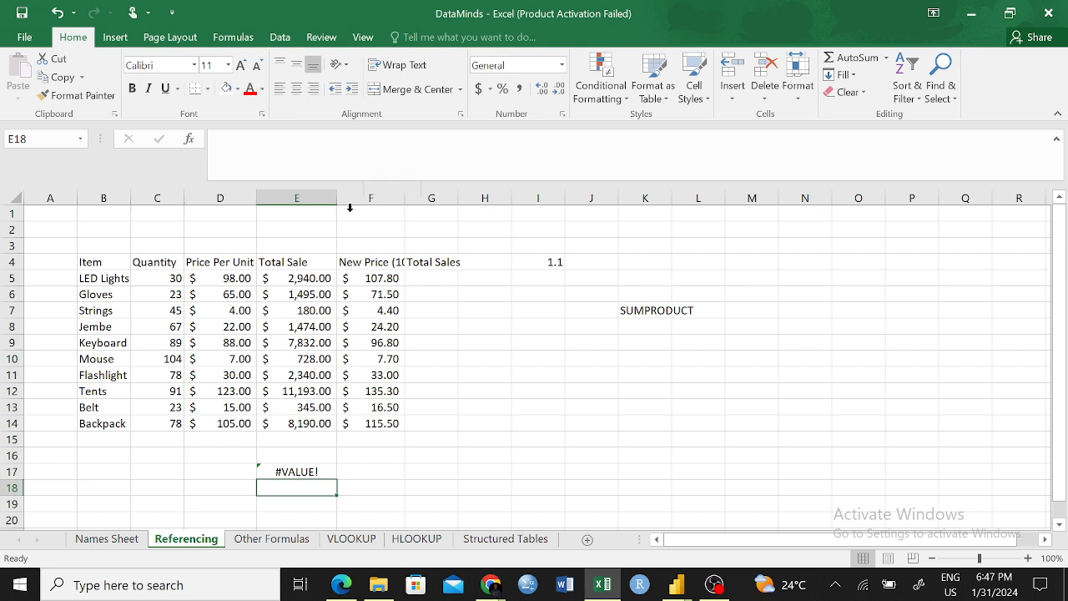
# - Set the second array of the SUMPRODUCT formula in E17 back to D5:D14 to match the quantity range
pyautogui.click(293, 473)
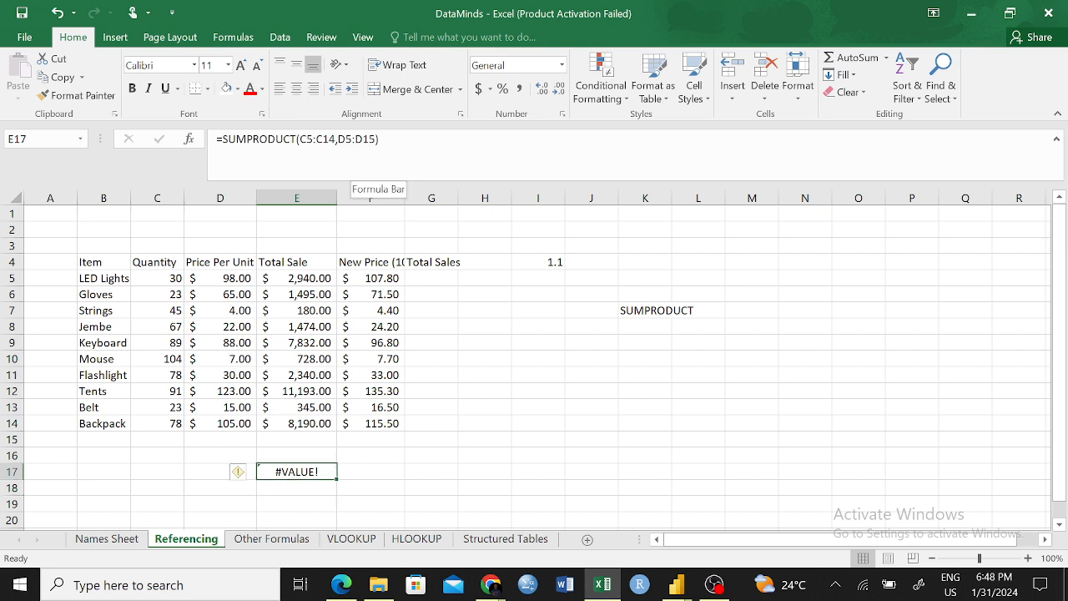
pyautogui.click(336, 138)
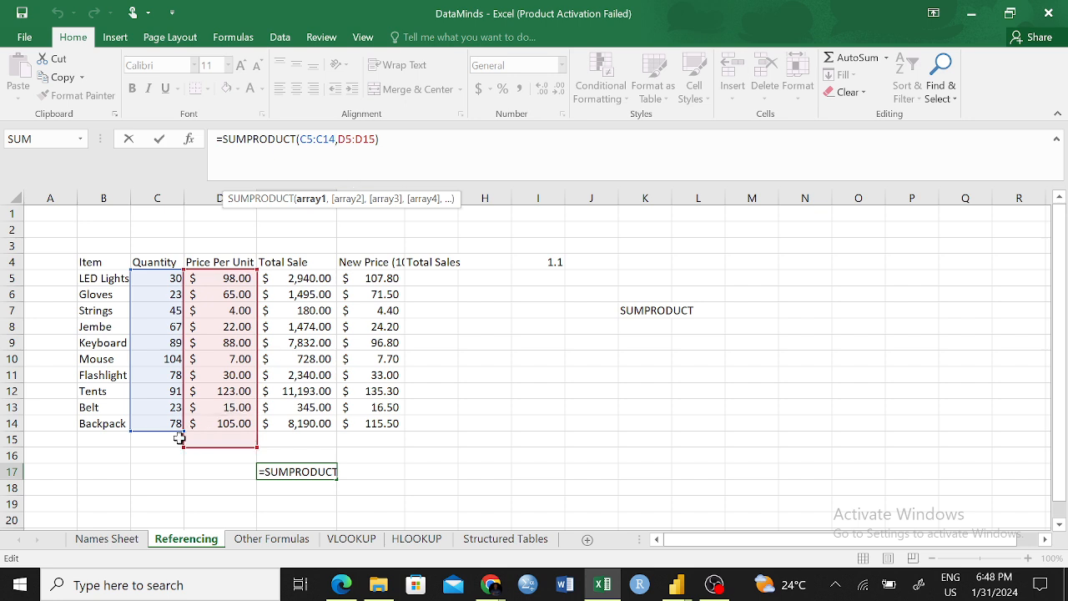
pyautogui.click(376, 140)
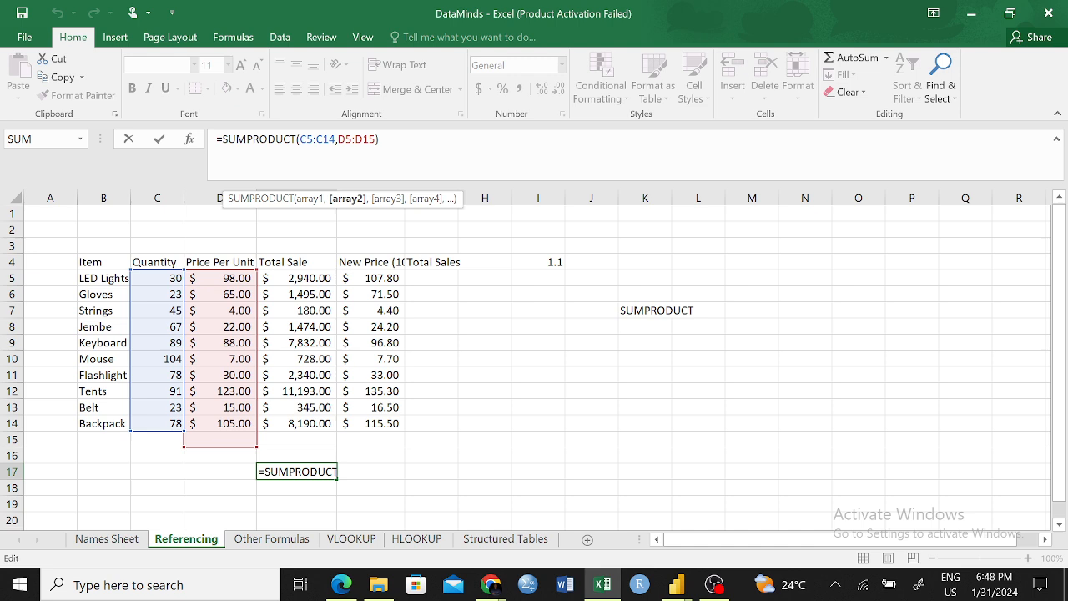
pyautogui.press('BackSpace')
pyautogui.write('4')
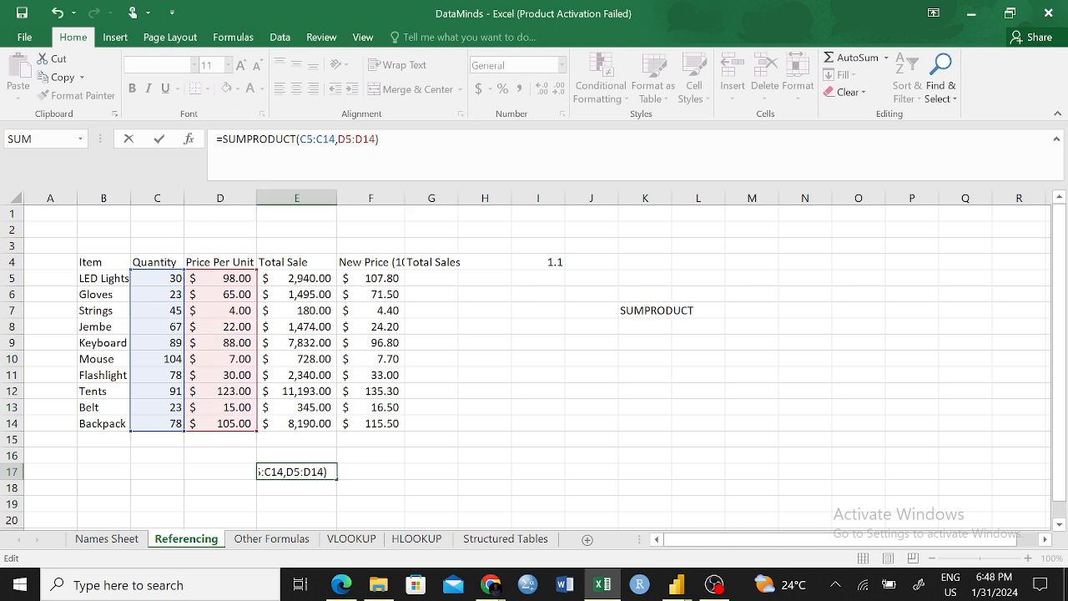
pyautogui.press('Return')
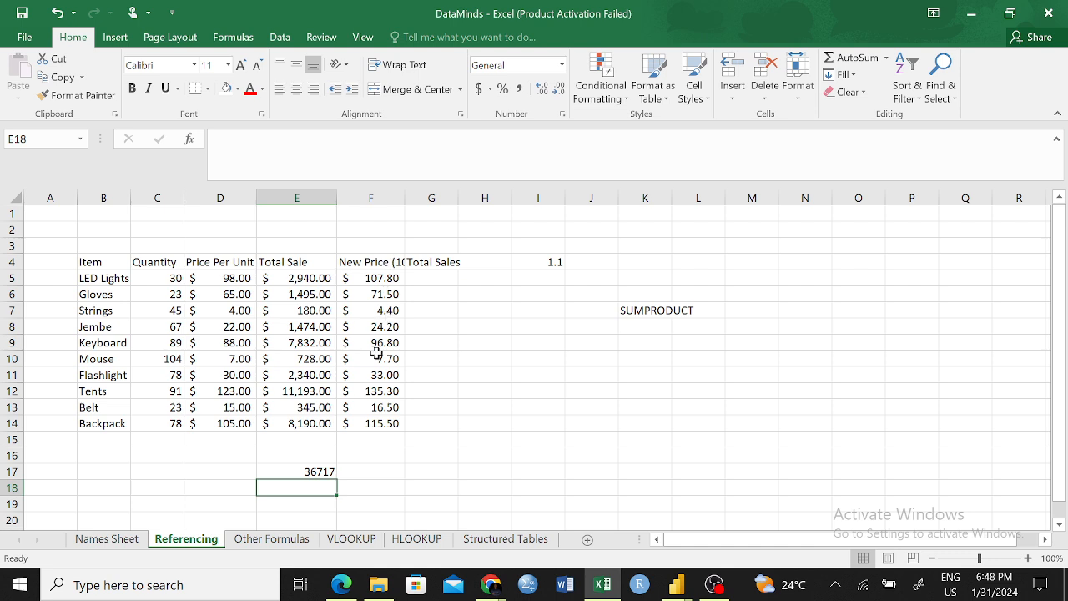
# - Switch to the Other Formulas sheet and select the CONCATENATE heading in L1
pyautogui.click(318, 472)
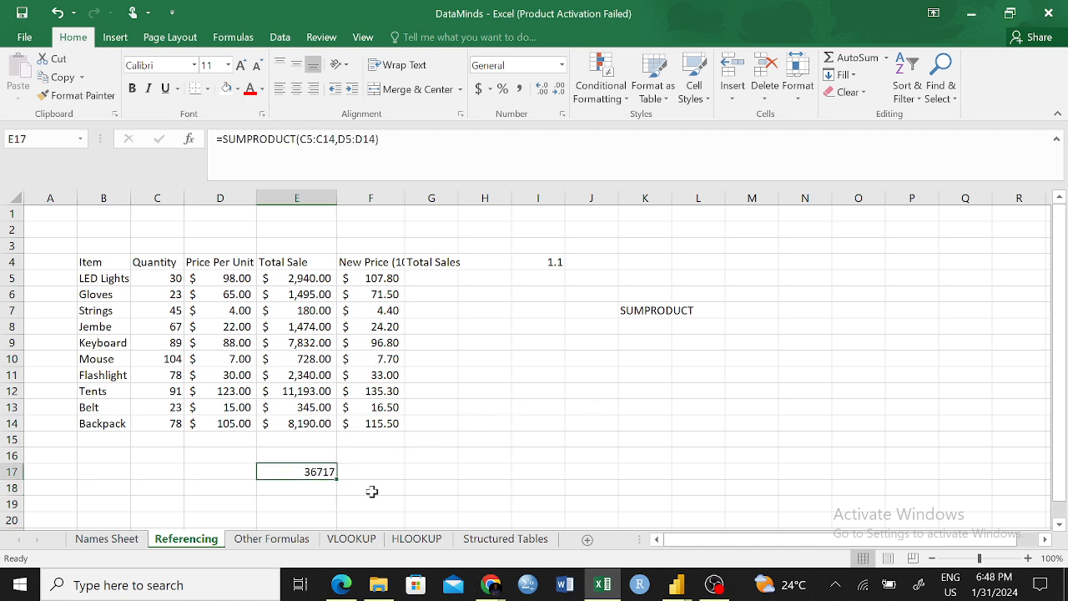
pyautogui.click(266, 539)
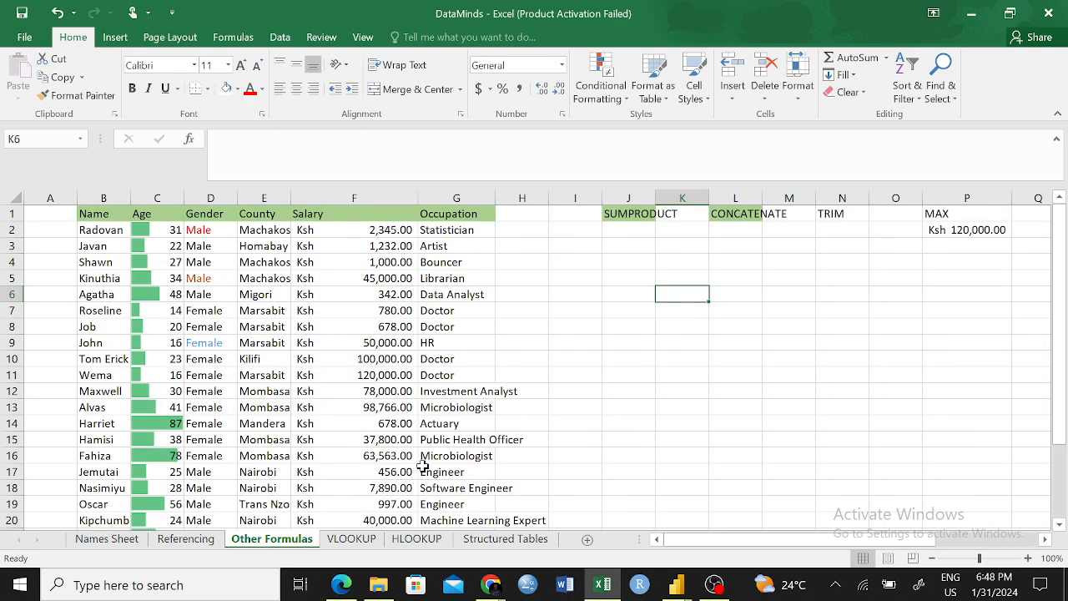
pyautogui.click(730, 212)
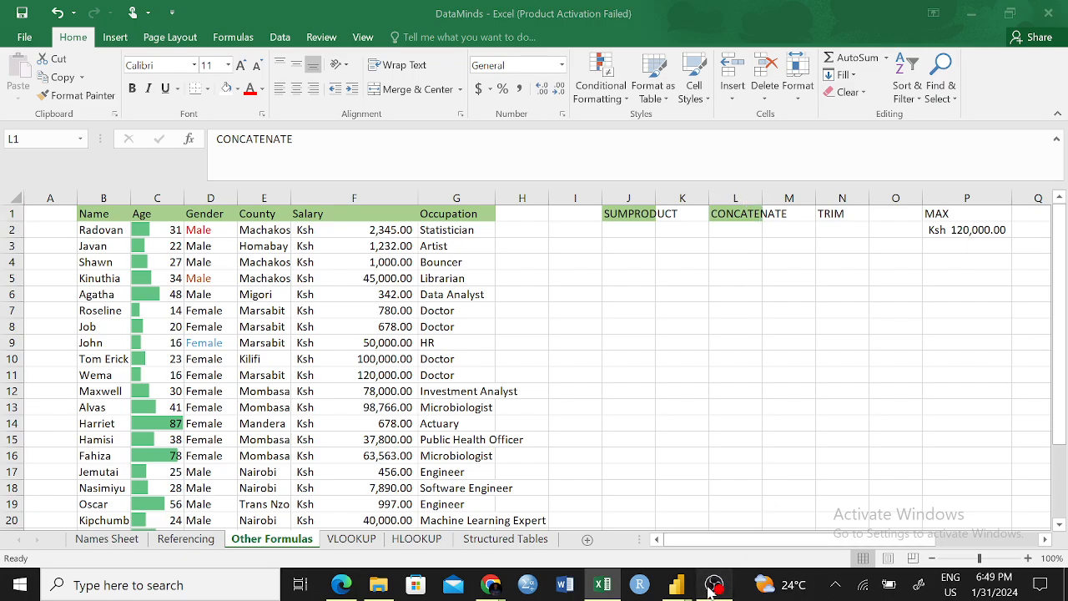
pyautogui.click(714, 584)
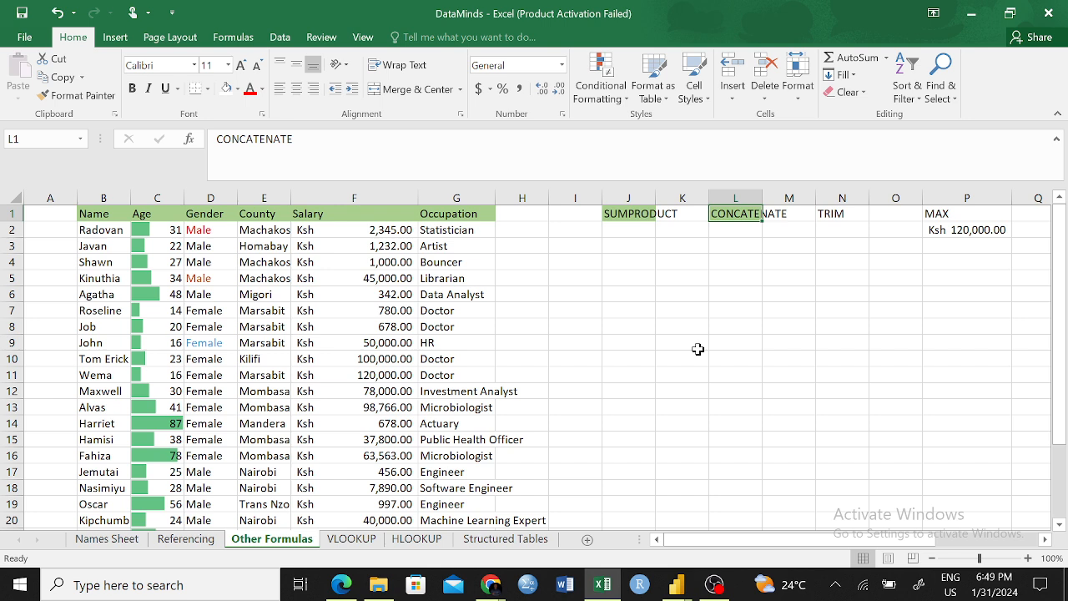
# - Enter the formula =CONCATENATE(B2,G2) in L3 to join the first person's name and occupation
pyautogui.click(735, 243)
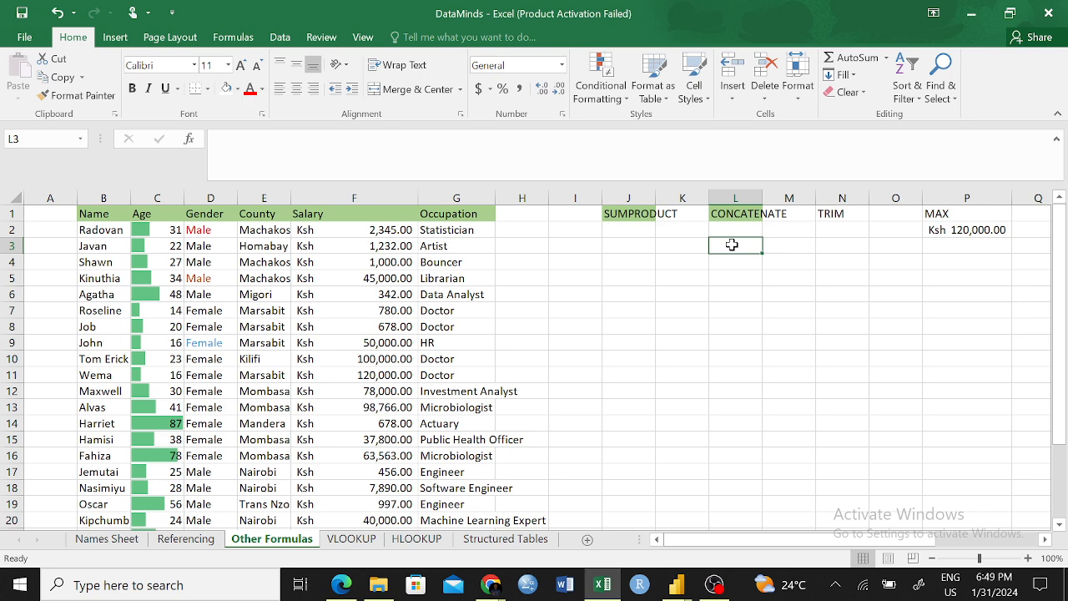
pyautogui.write('=')
pyautogui.write('conca')
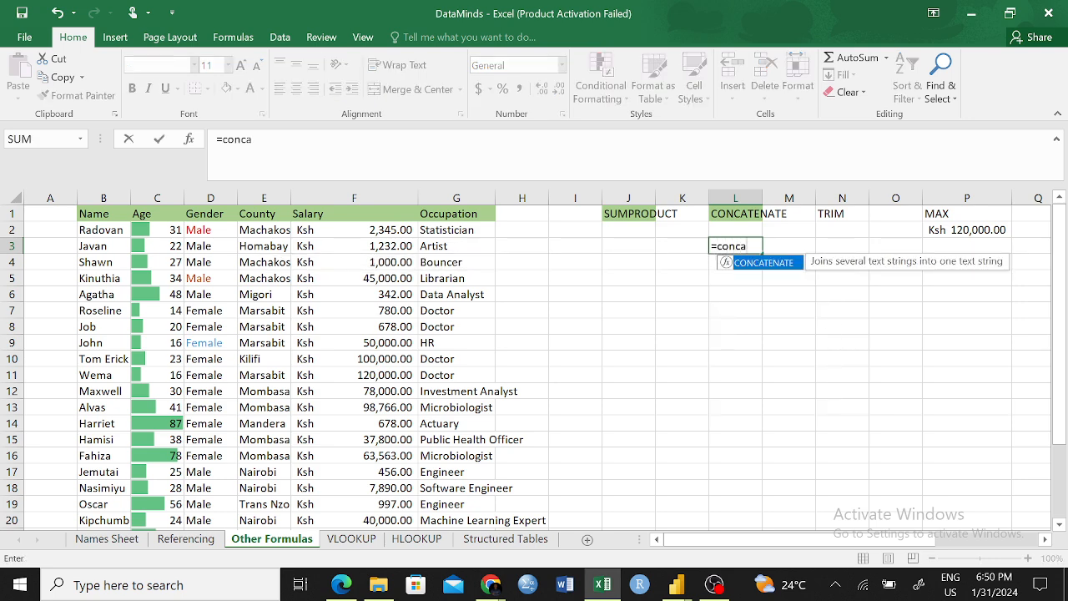
pyautogui.press('Tab')
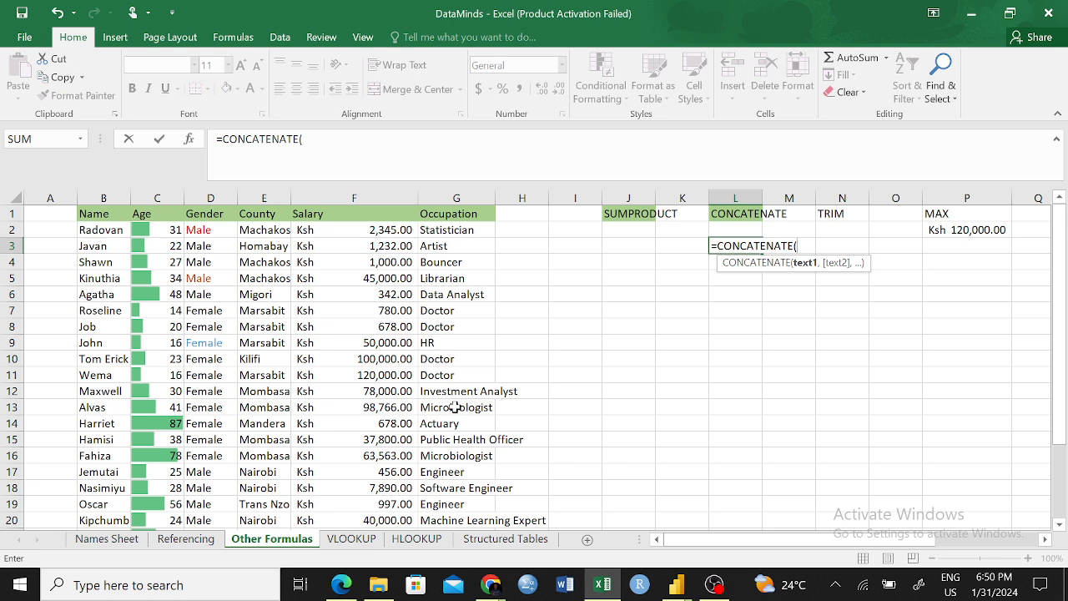
pyautogui.click(97, 231)
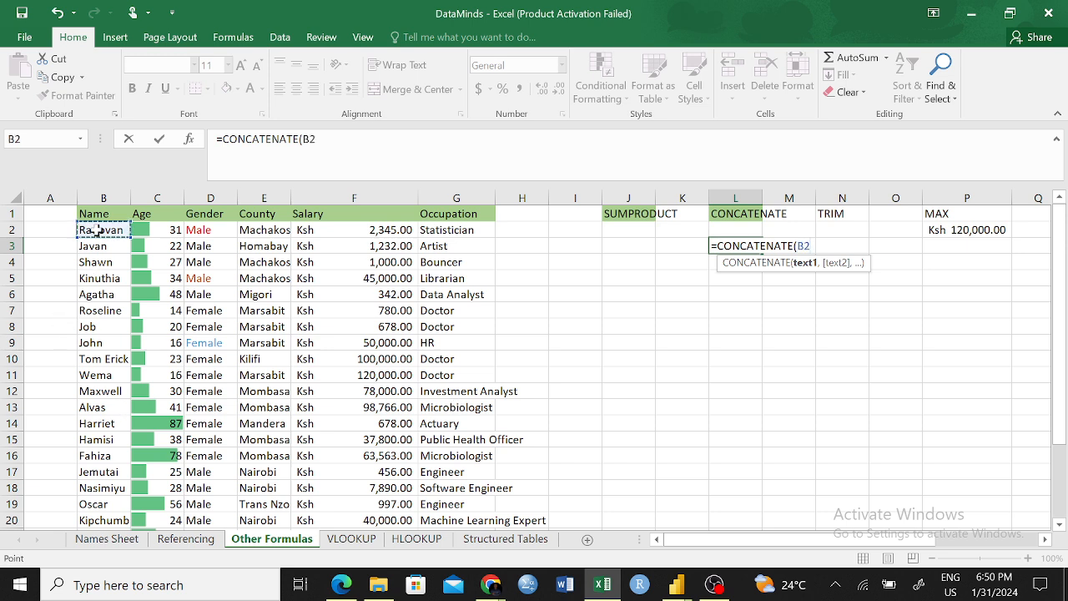
pyautogui.write(',')
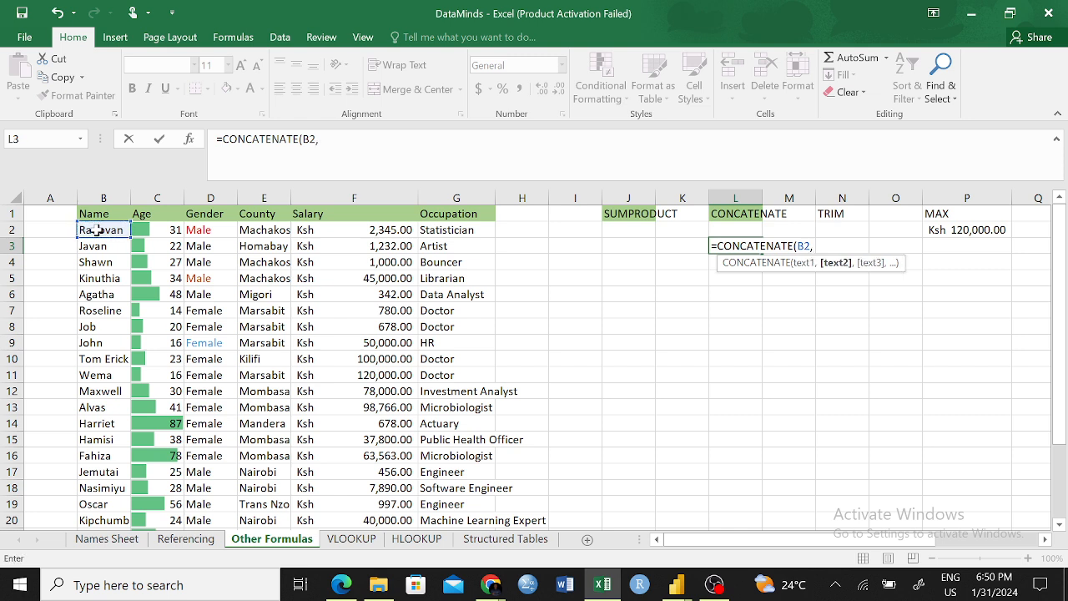
pyautogui.click(455, 231)
pyautogui.write(')')
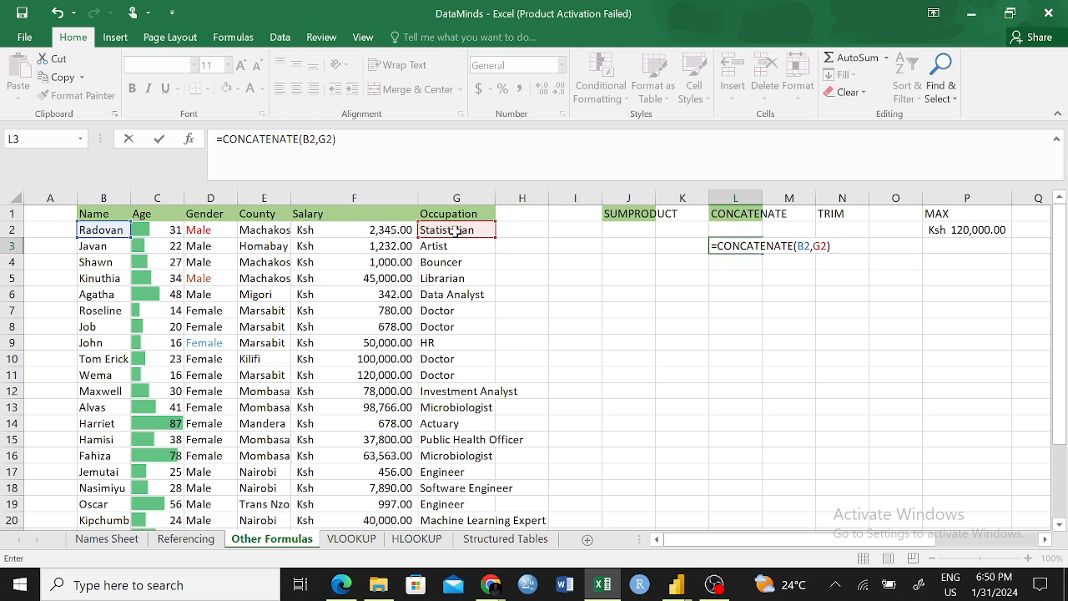
# - Add the salary in F2 as a third argument of the CONCATENATE formula in L3 and commit it
pyautogui.press('BackSpace')
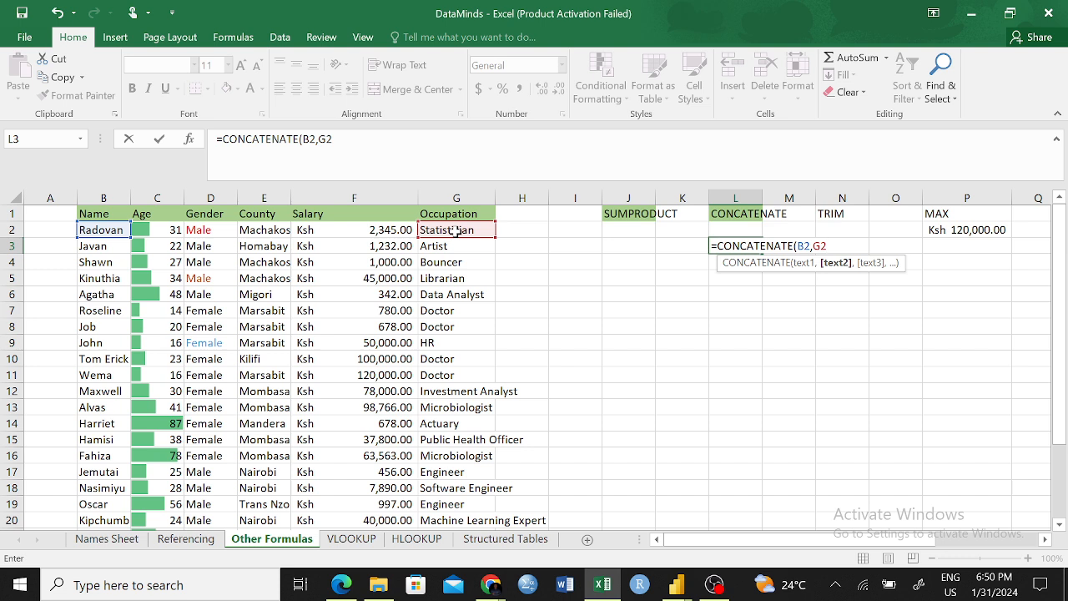
pyautogui.write(',')
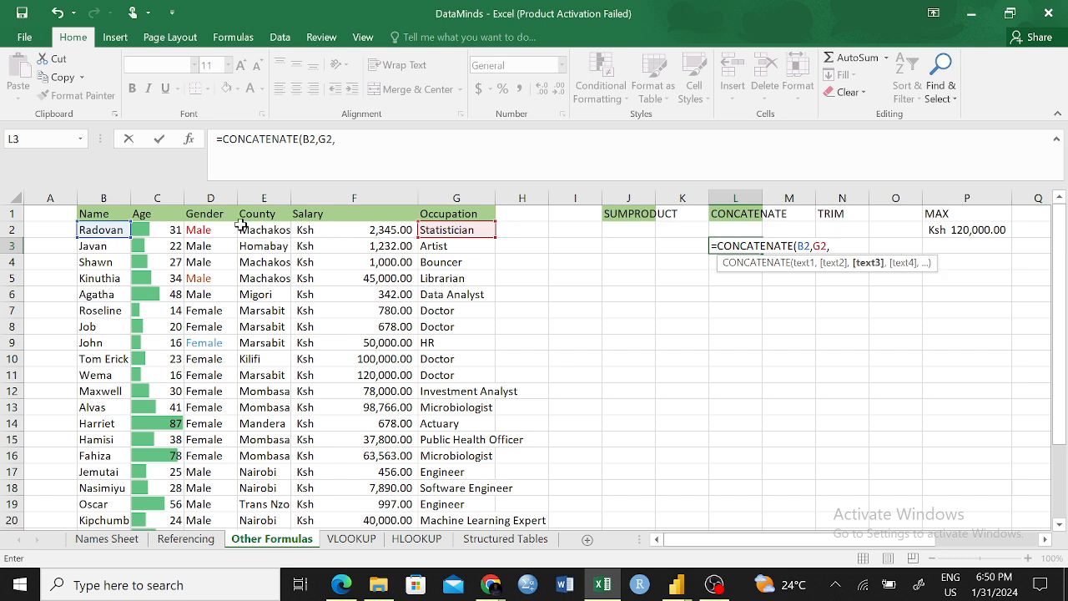
pyautogui.click(380, 228)
pyautogui.write(')')
pyautogui.press('Return')
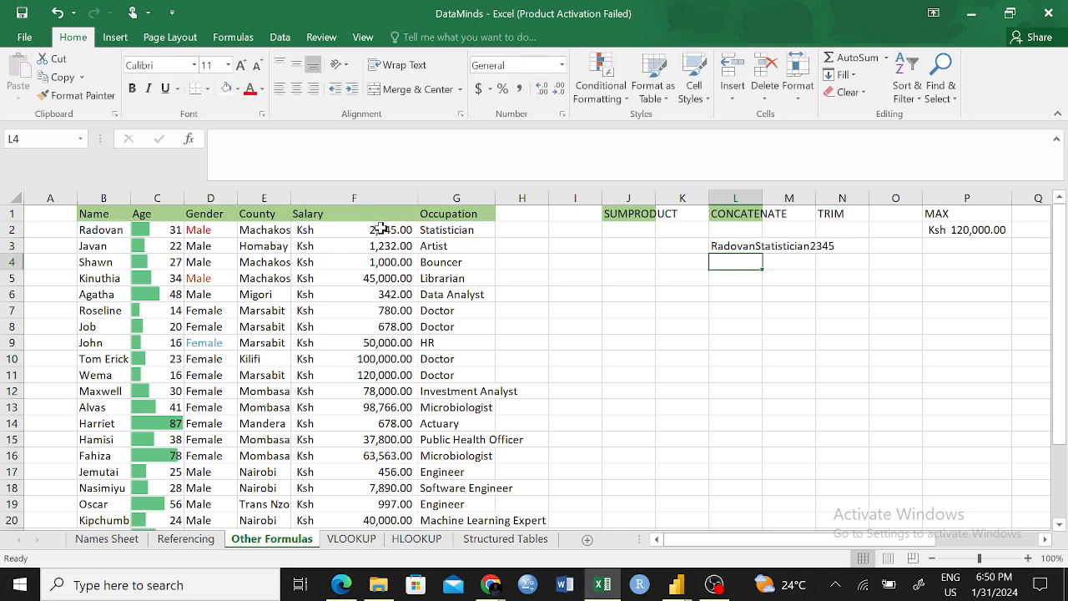
pyautogui.click(743, 247)
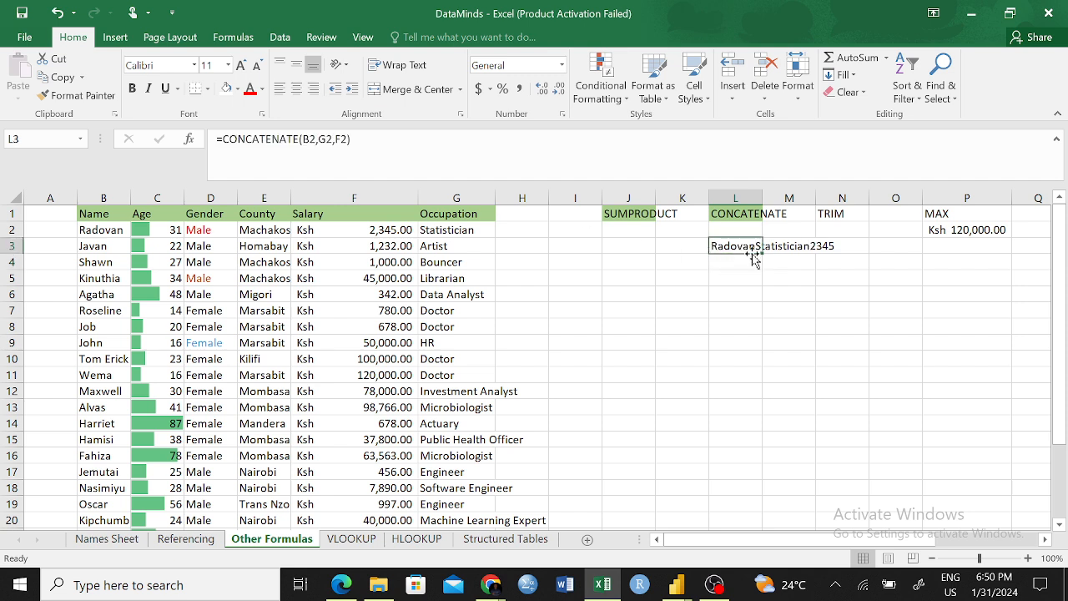
pyautogui.click(729, 292)
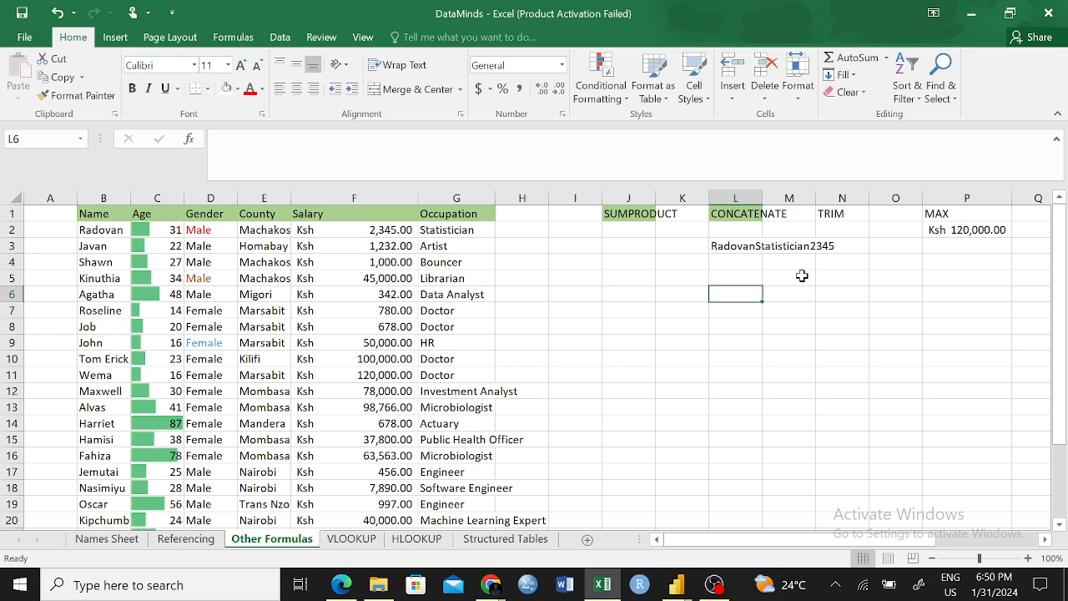
pyautogui.click(739, 260)
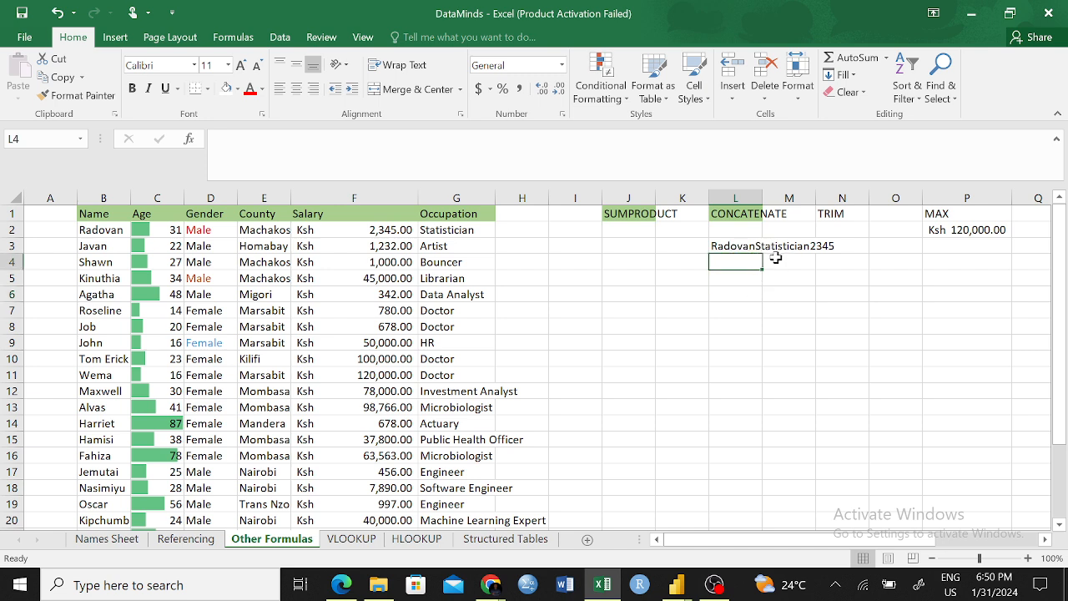
pyautogui.click(750, 284)
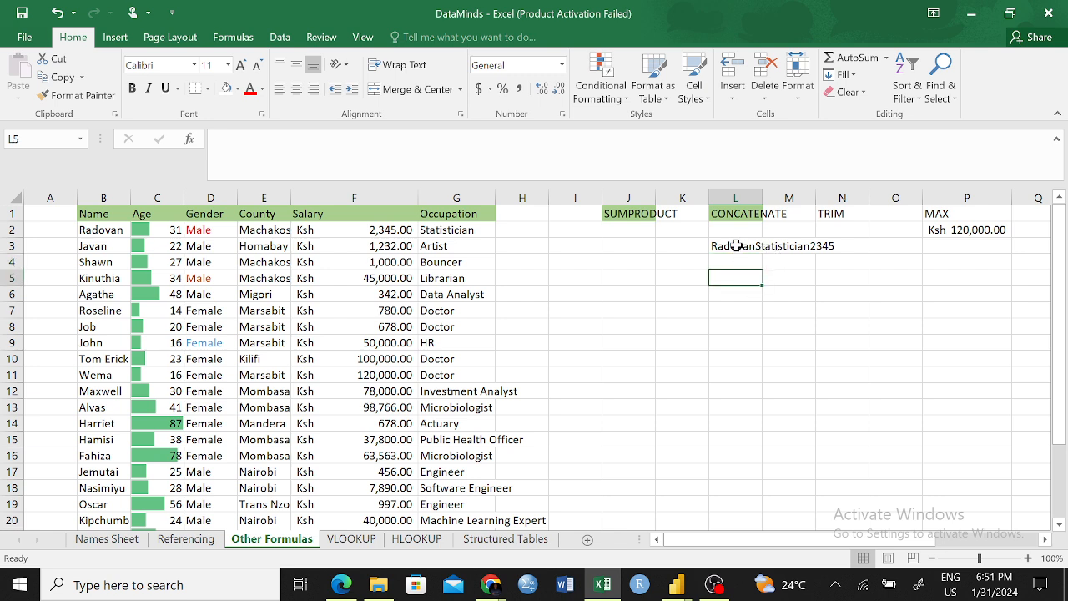
pyautogui.click(721, 326)
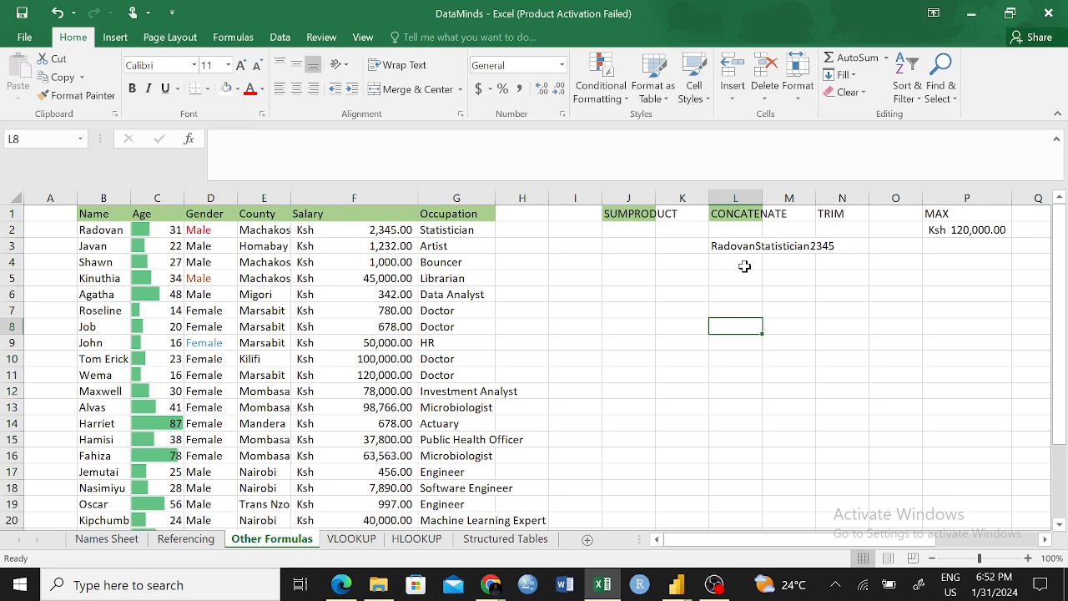
# - Remove the salary argument F2 from the CONCATENATE formula in L3, leaving only B2 and G2
pyautogui.click(739, 245)
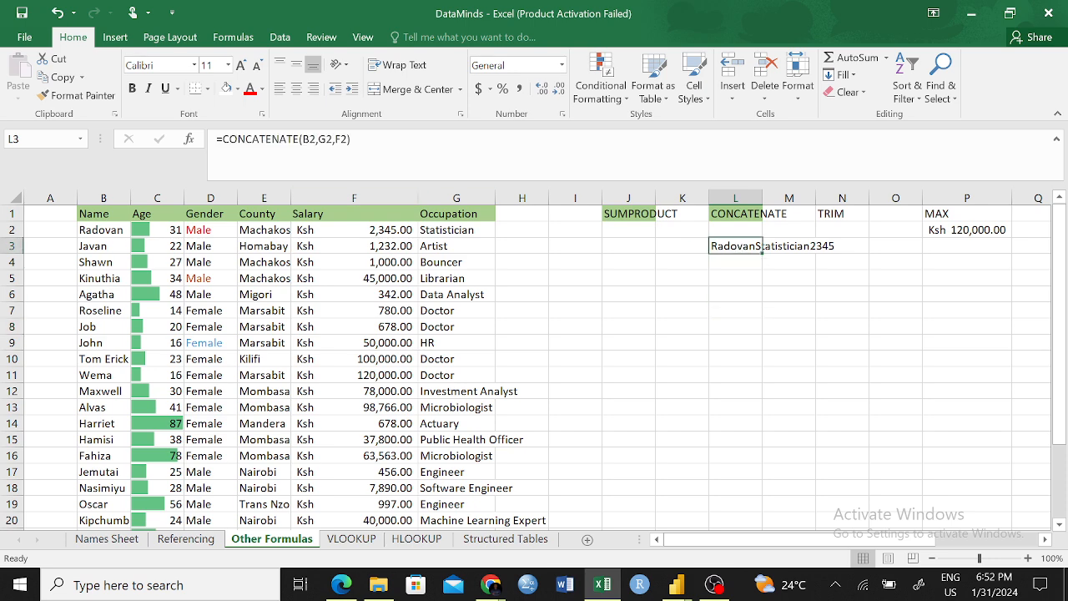
pyautogui.press('F2')
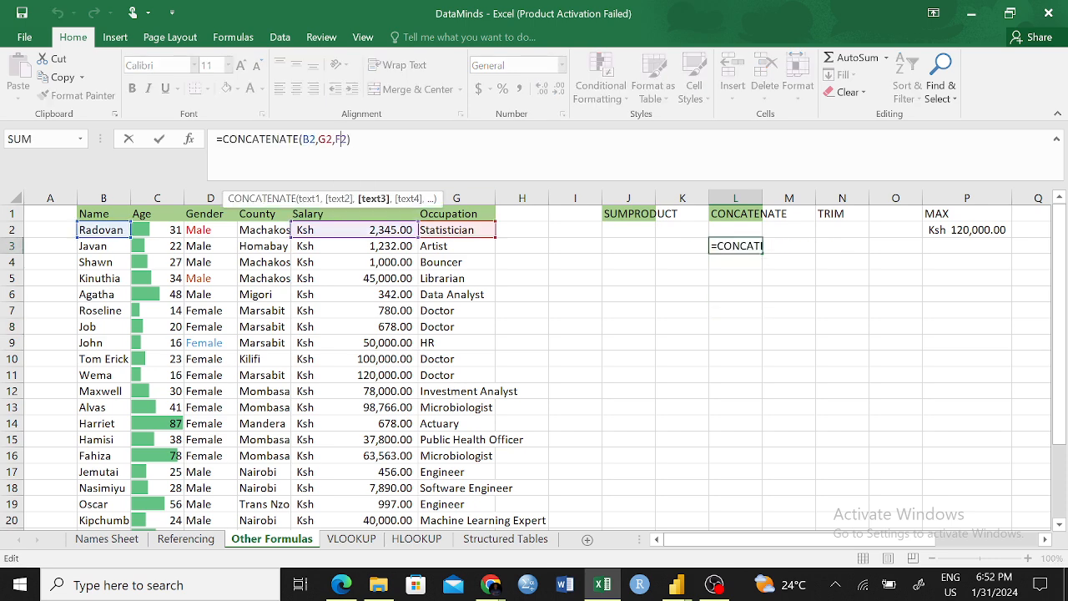
pyautogui.press('Left')
pyautogui.press('BackSpace')
pyautogui.press('BackSpace')
pyautogui.press('BackSpace')
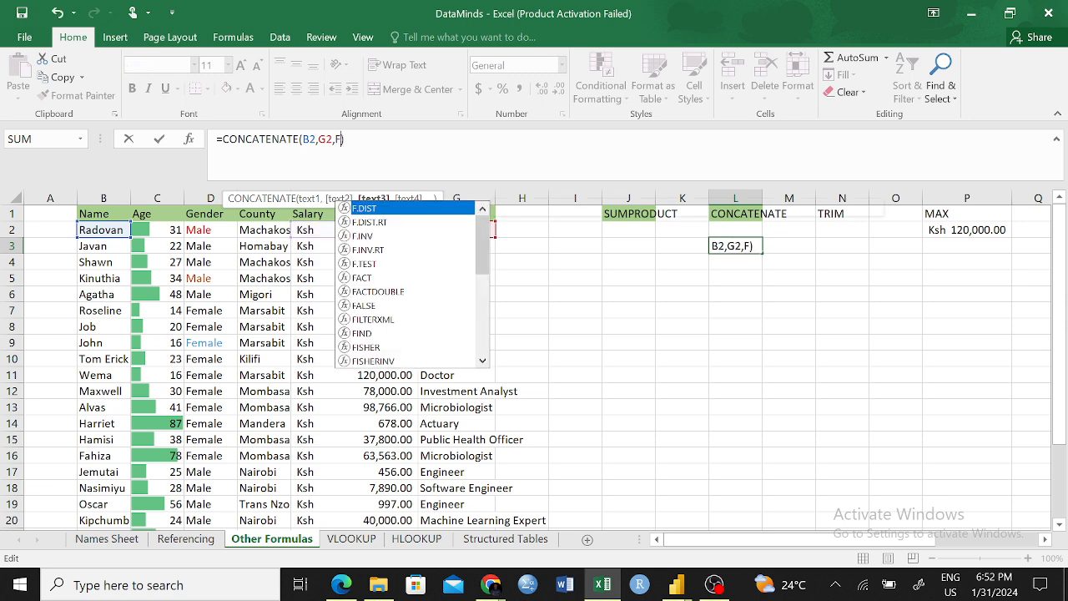
pyautogui.press('Return')
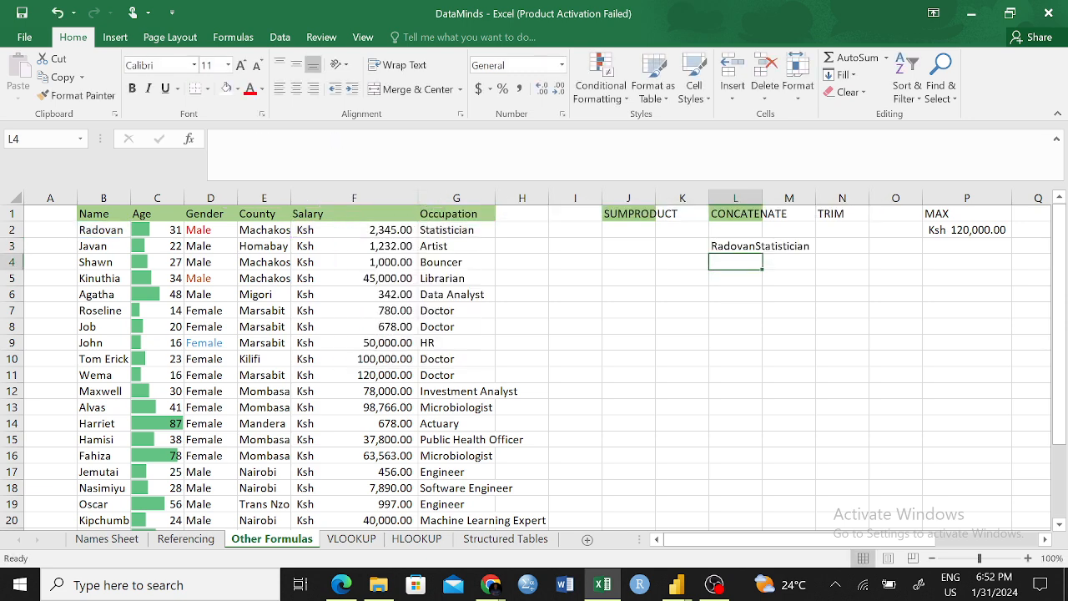
pyautogui.click(769, 324)
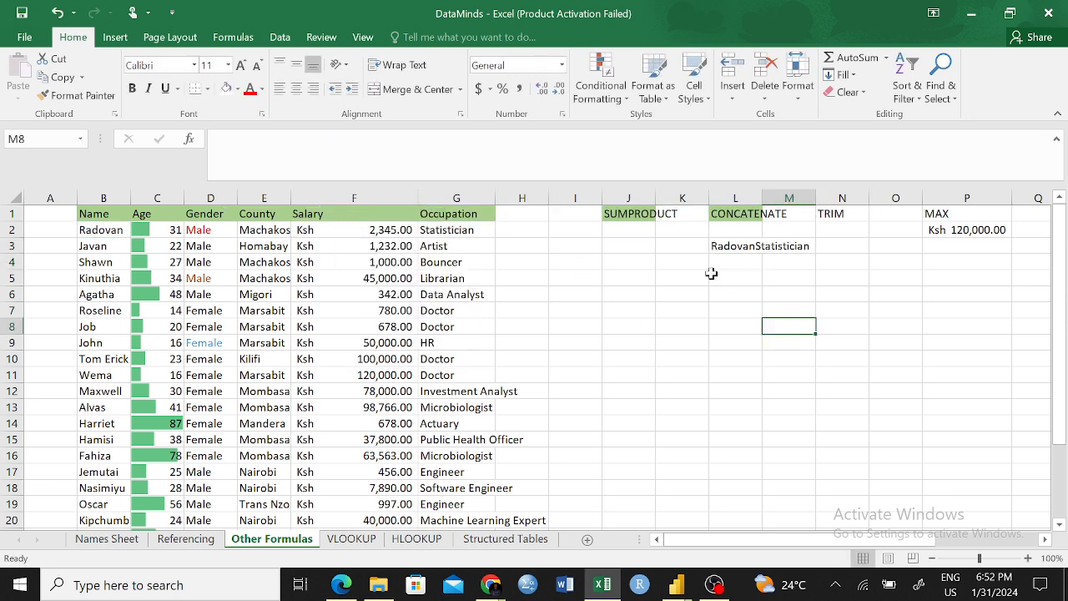
pyautogui.click(749, 247)
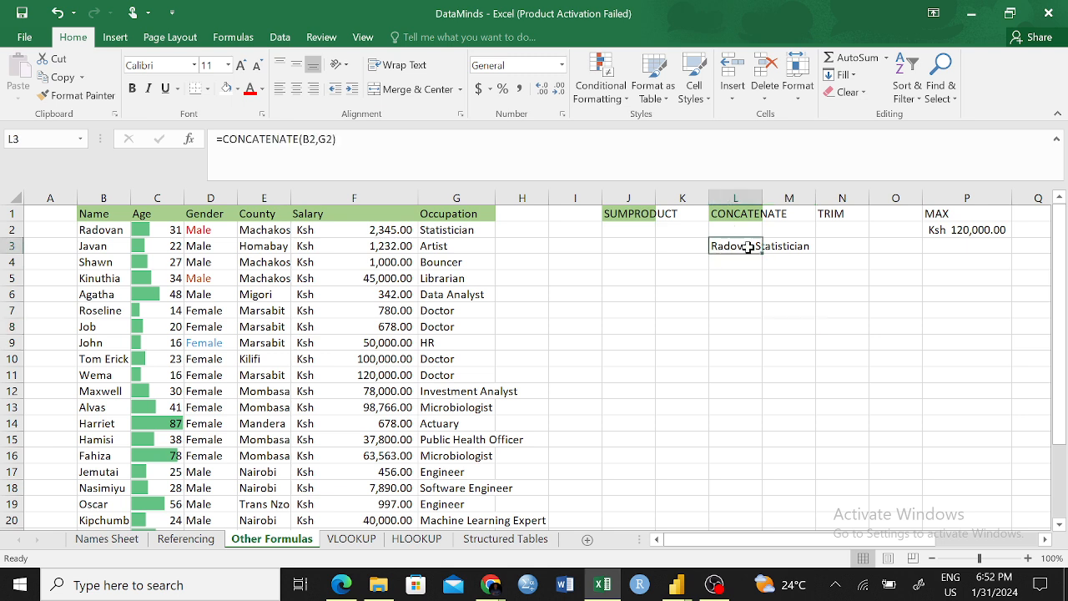
pyautogui.click(753, 296)
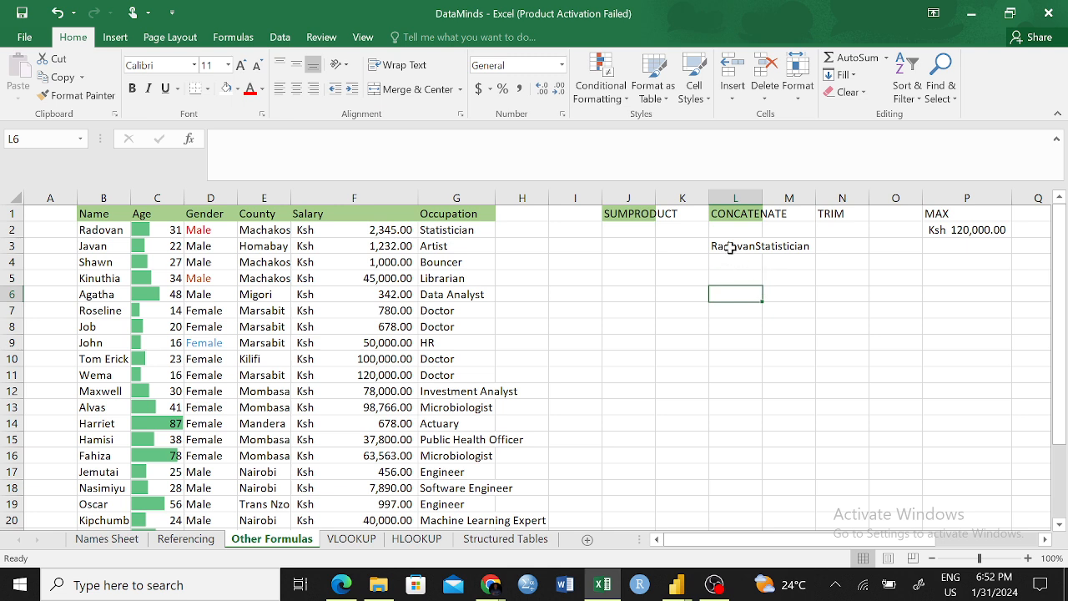
# - Enter the formula =CONCATENATE(B2, "") in L5, with the name and an empty text string as arguments
pyautogui.click(733, 278)
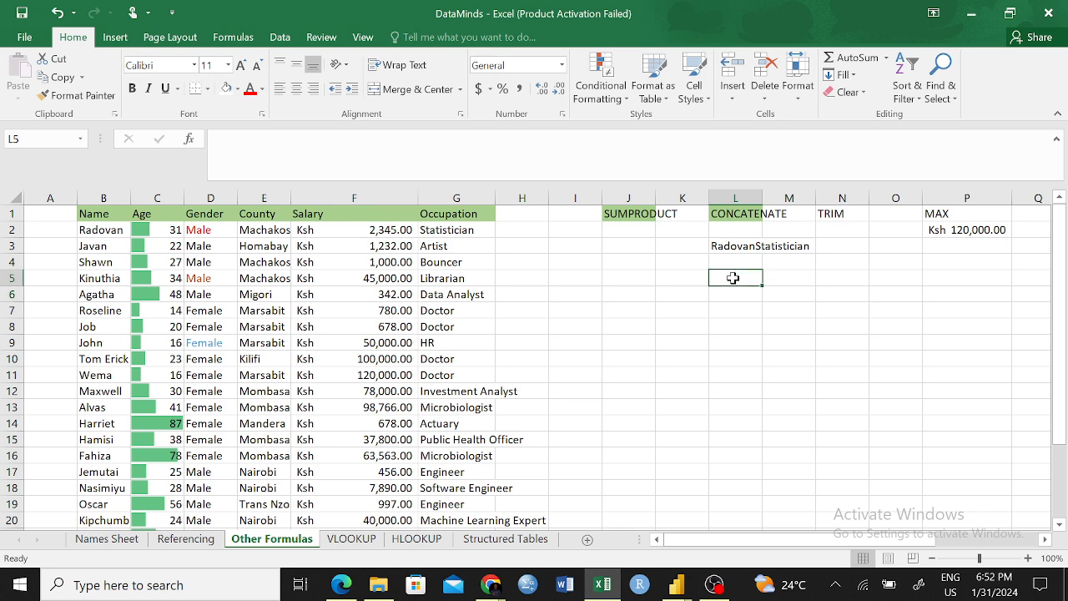
pyautogui.write('=con')
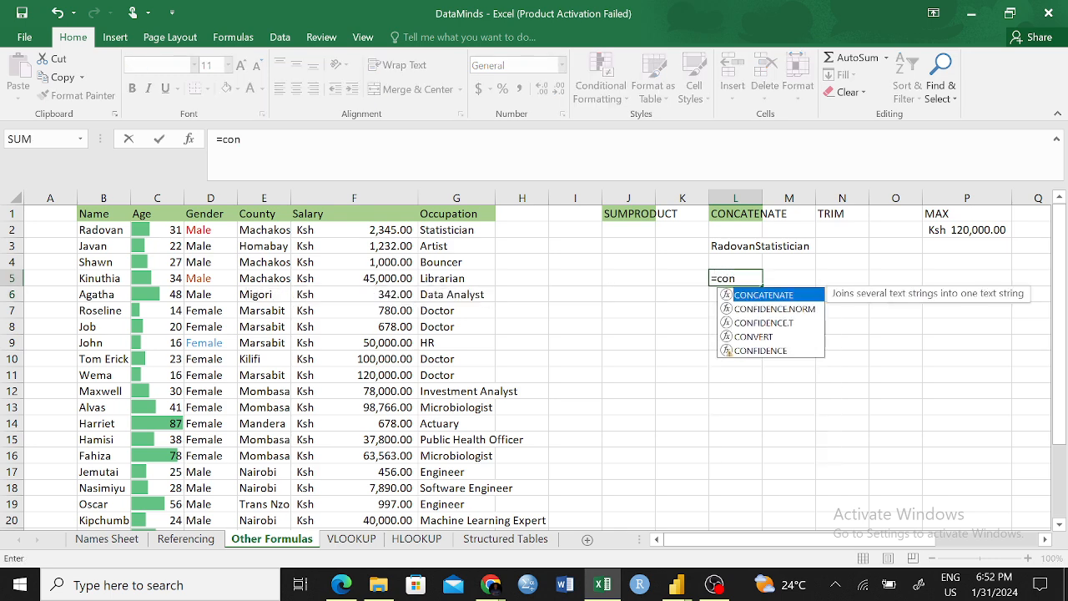
pyautogui.press('Tab')
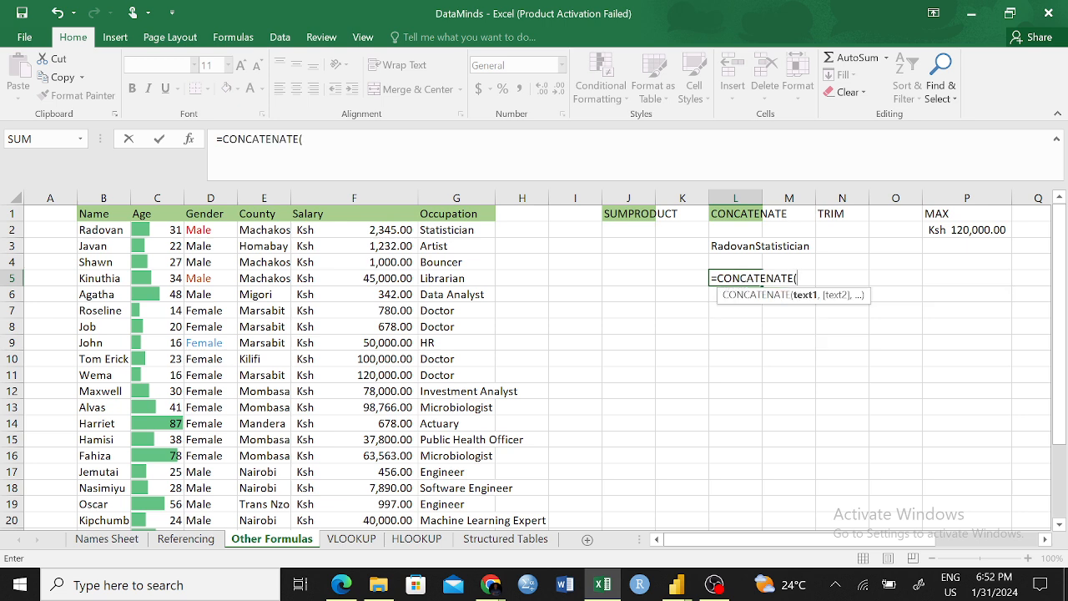
pyautogui.click(108, 231)
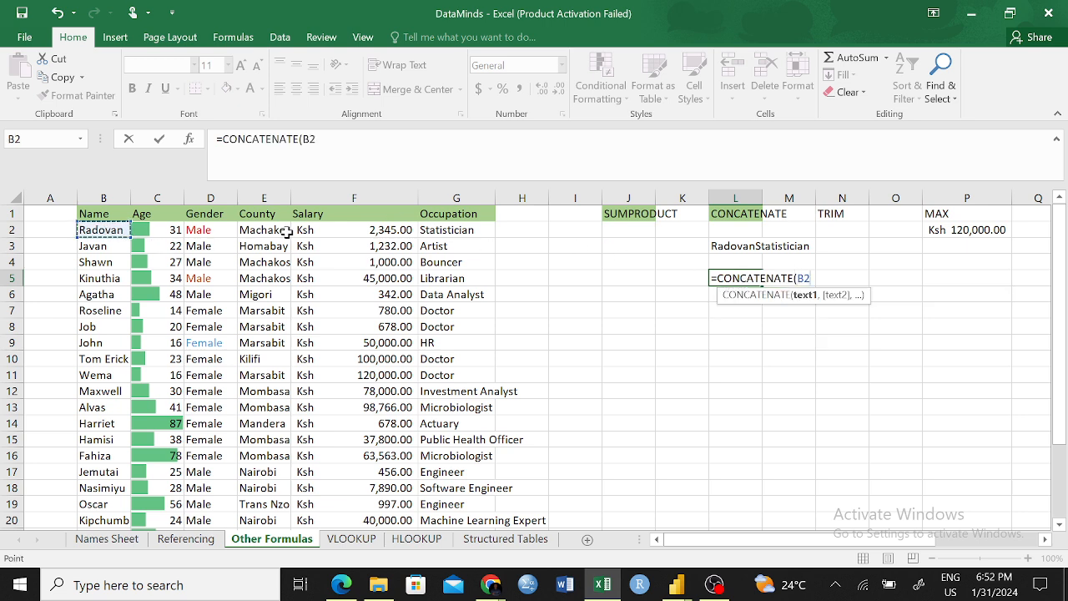
pyautogui.write(',')
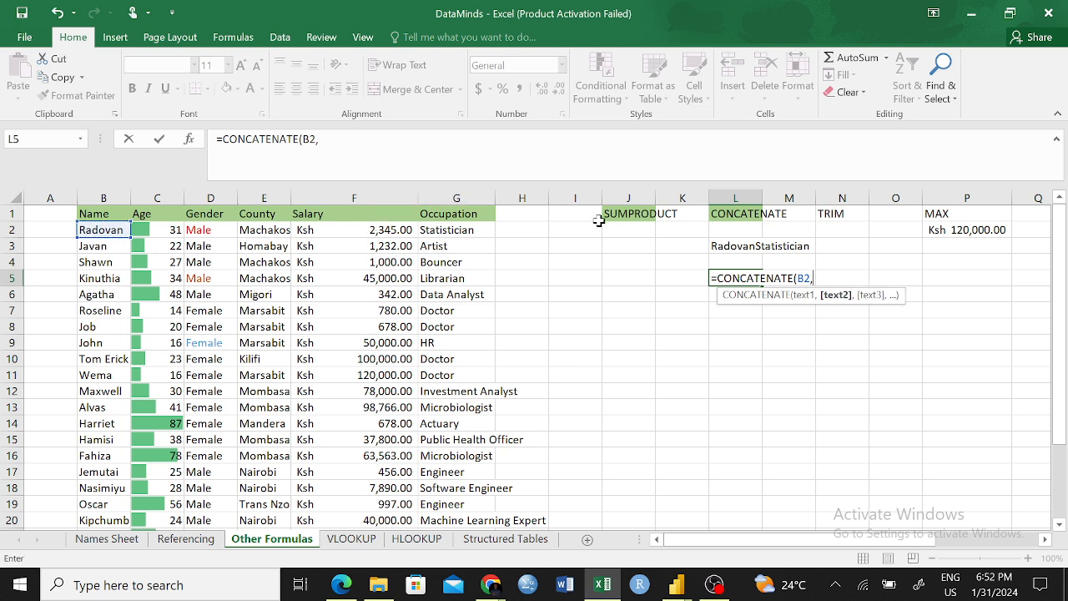
pyautogui.write(' "")')
pyautogui.press('Left')
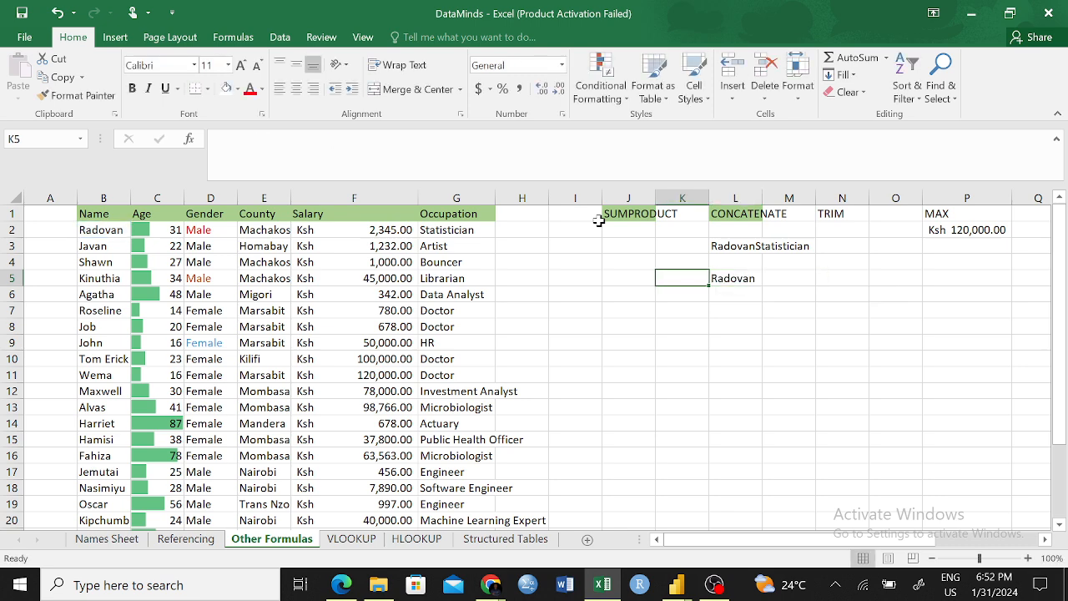
# - Change the formula in L5 to =CONCATENATE(B2, " ", G2) so a space separates the name and occupation
pyautogui.click(745, 280)
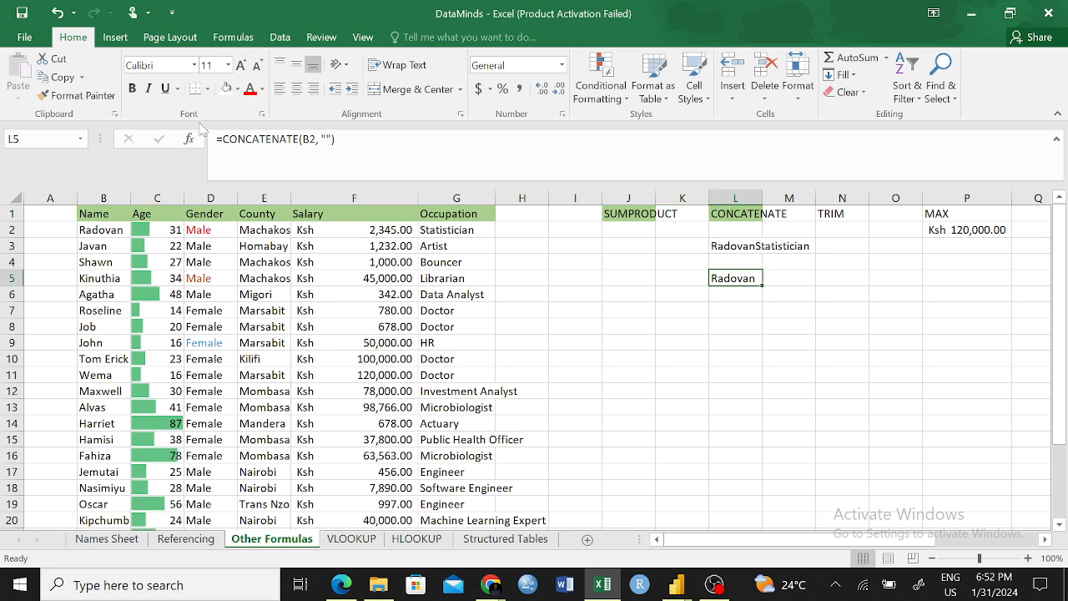
pyautogui.click(326, 163)
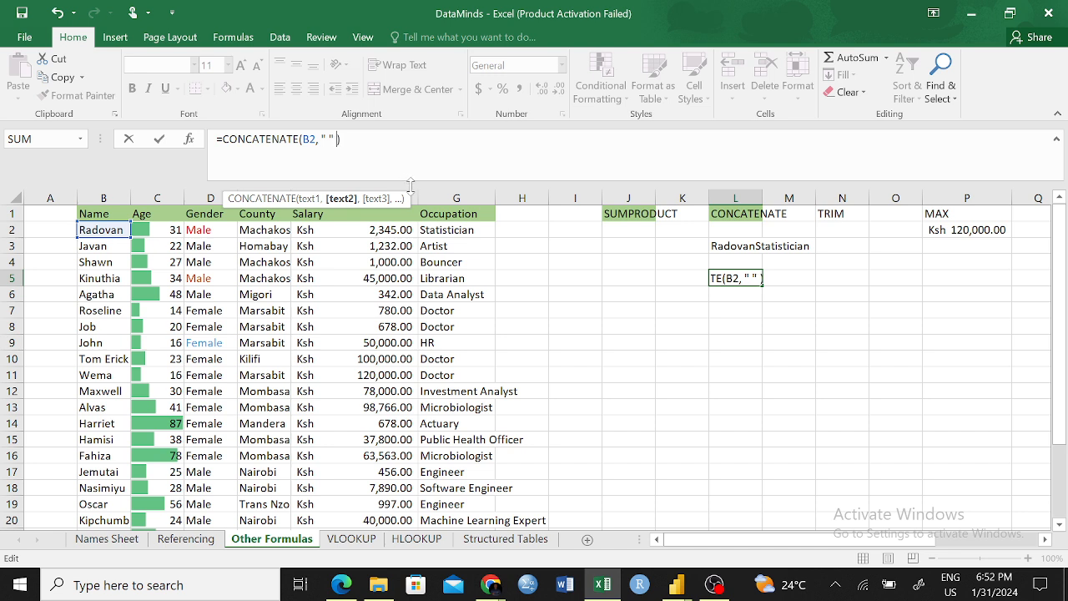
pyautogui.click(447, 230)
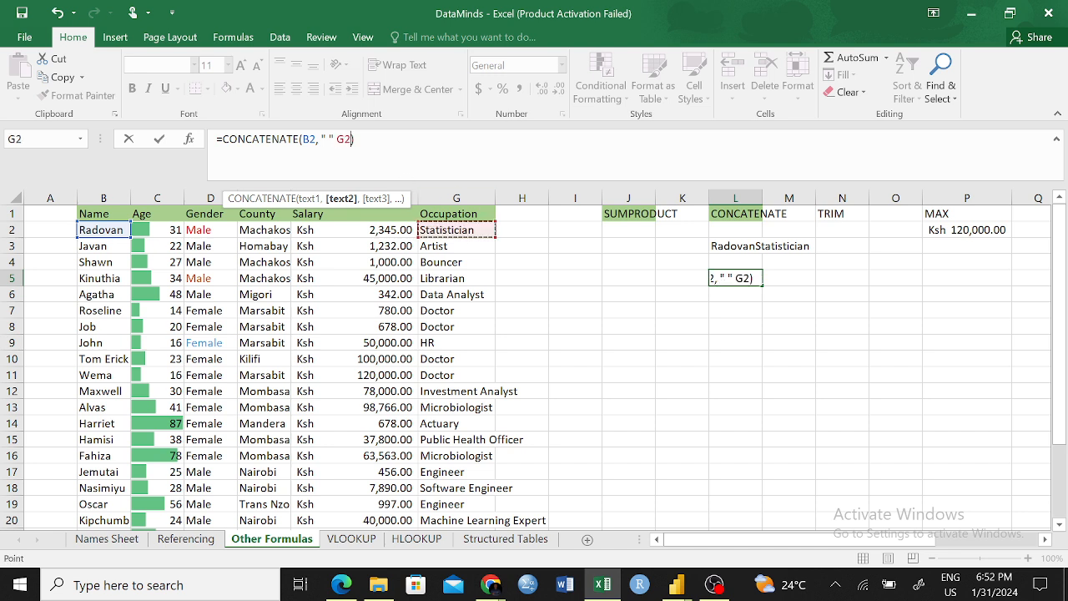
pyautogui.click(336, 141)
pyautogui.write(',')
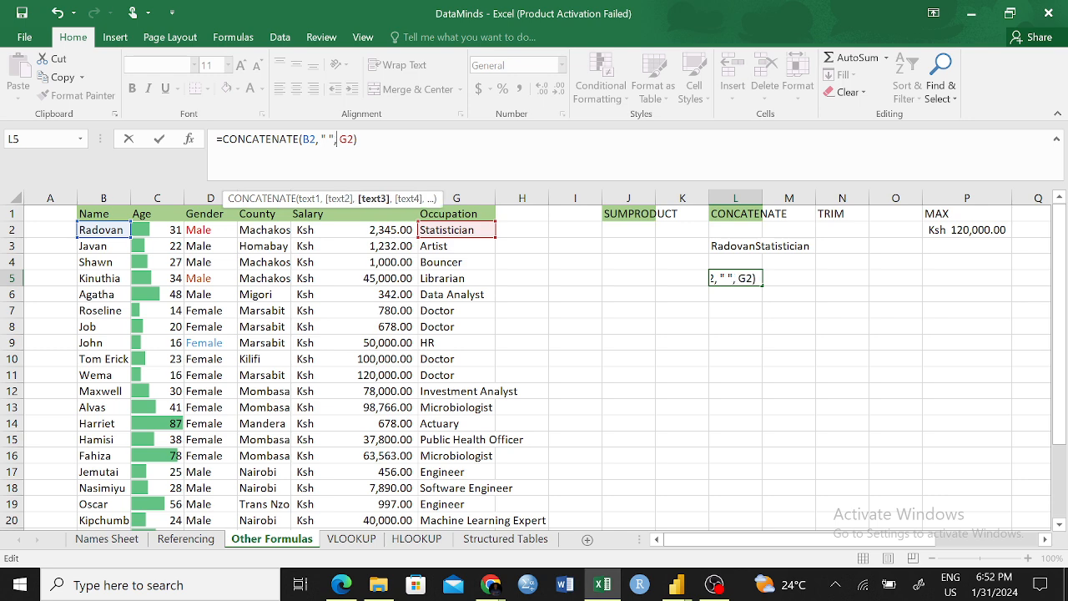
pyautogui.press('Return')
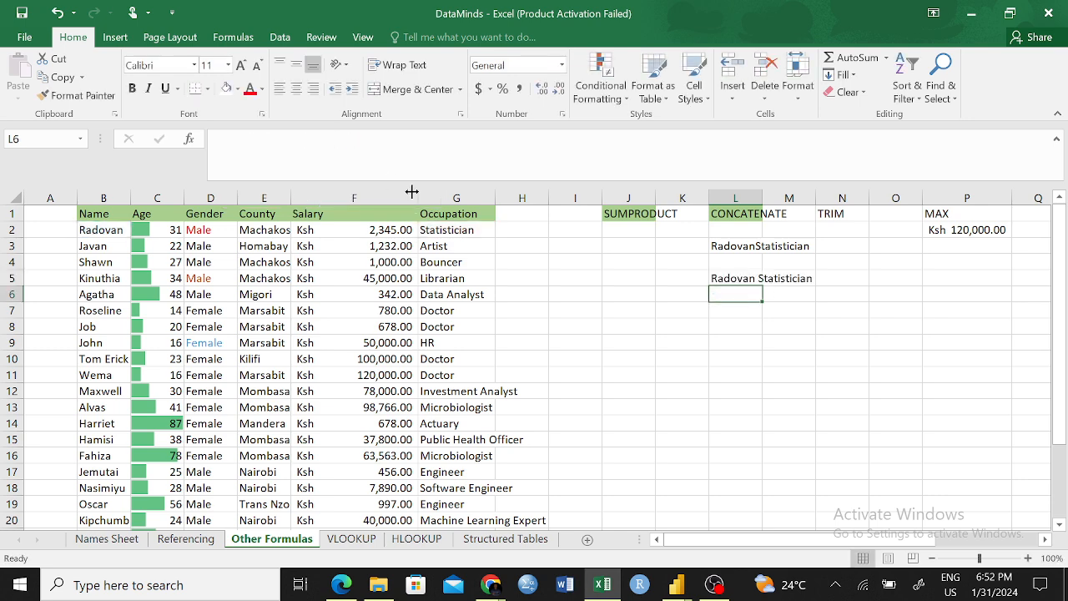
pyautogui.click(691, 343)
pyautogui.click(753, 278)
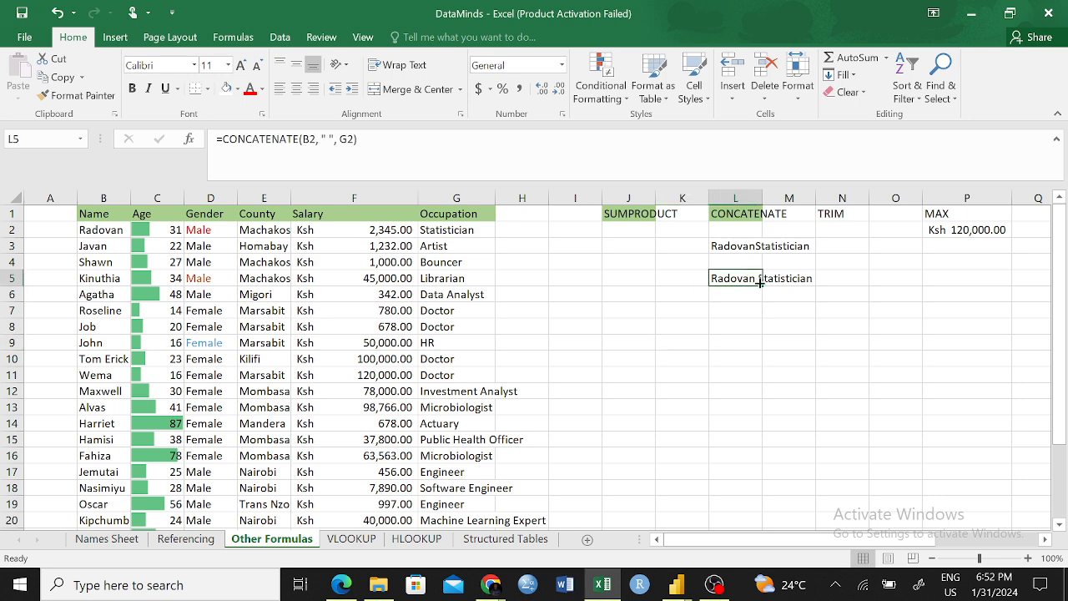
pyautogui.doubleClick(753, 278)
pyautogui.click(758, 357)
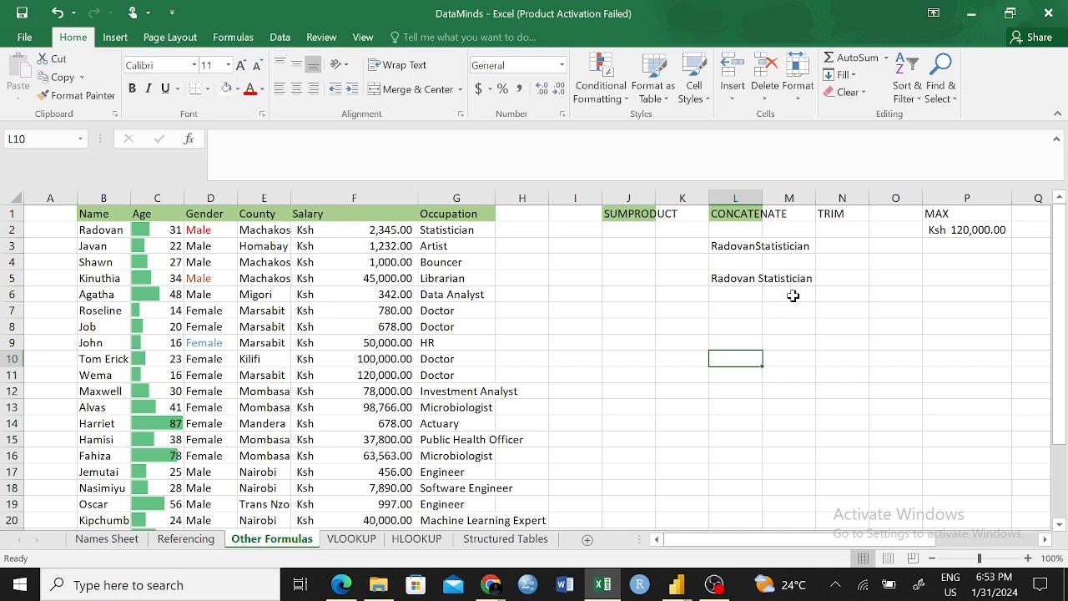
pyautogui.click(733, 284)
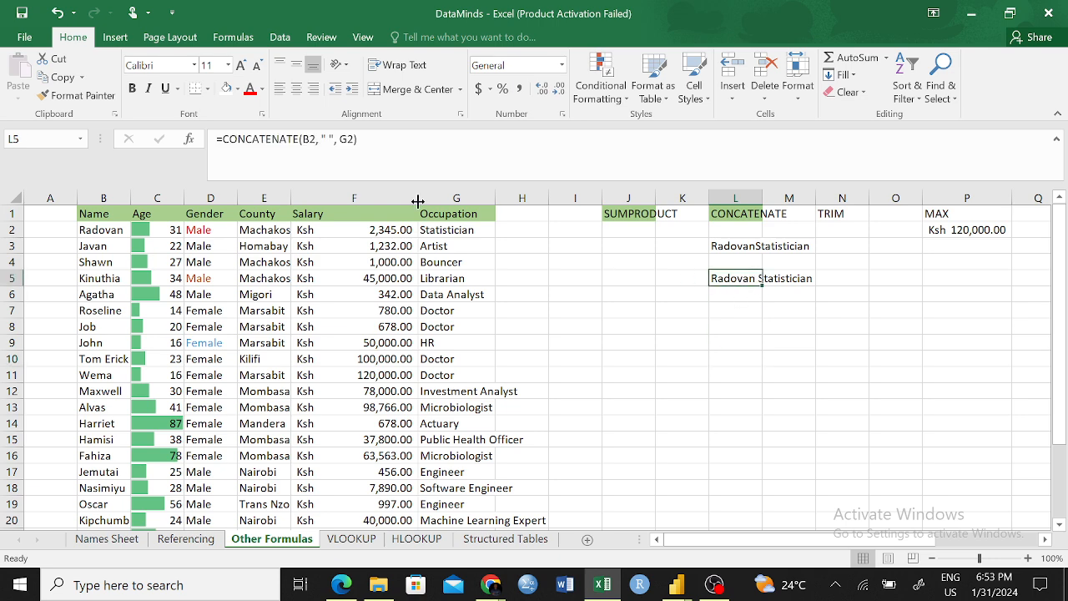
# - Change the text argument of the CONCATENATE formula in L5 to " - " so a spaced hyphen separates name and occupation
pyautogui.click(323, 138)
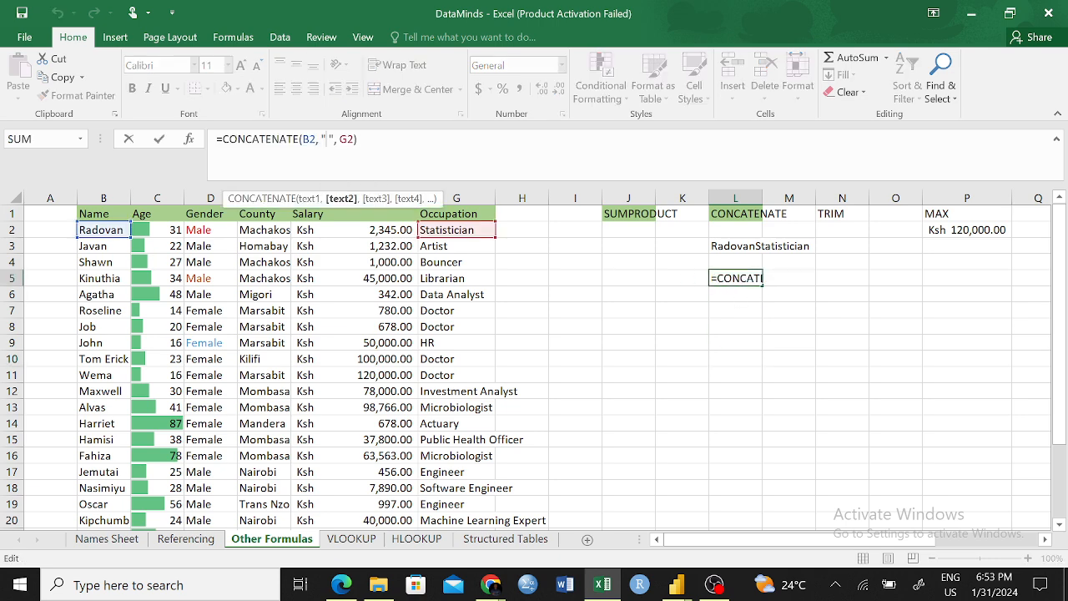
pyautogui.write('-')
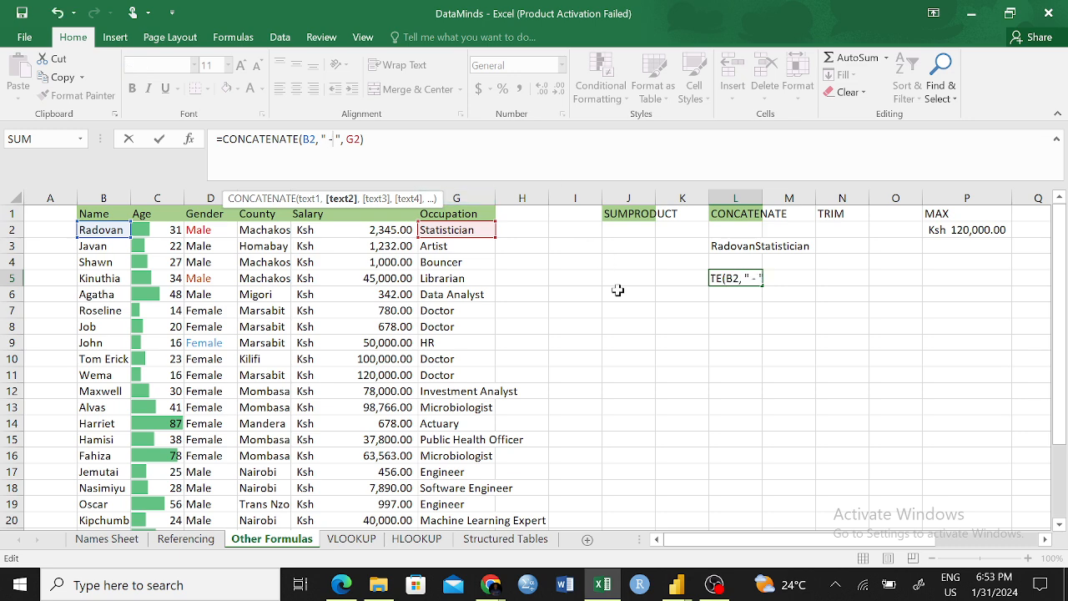
pyautogui.press('Return')
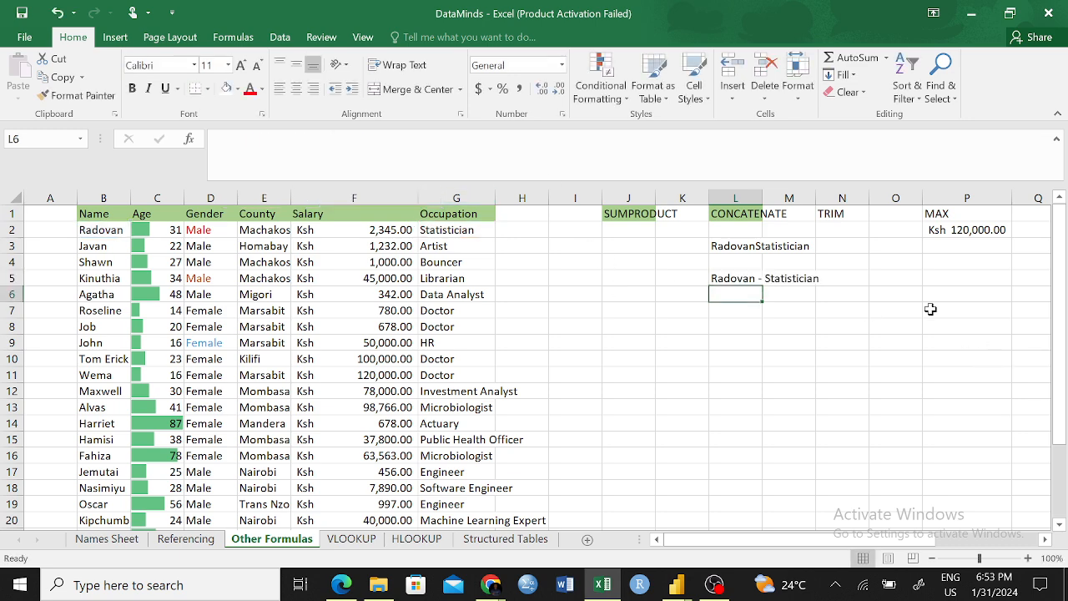
# - Remove the spaces around the hyphen in the L5 formula, making it =CONCATENATE(B2, "-", G2)
pyautogui.click(760, 278)
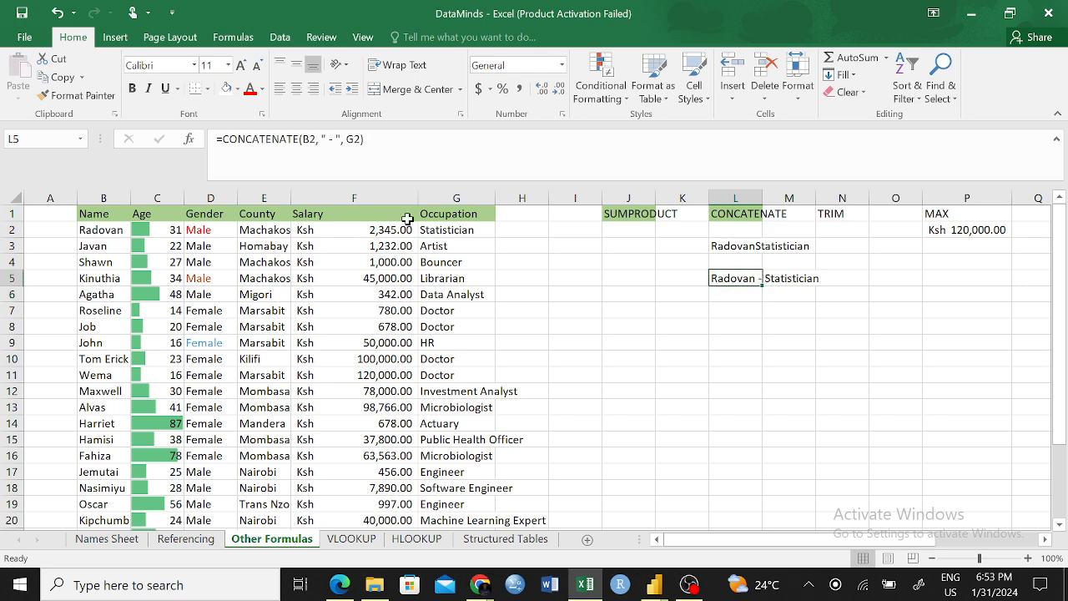
pyautogui.click(335, 139)
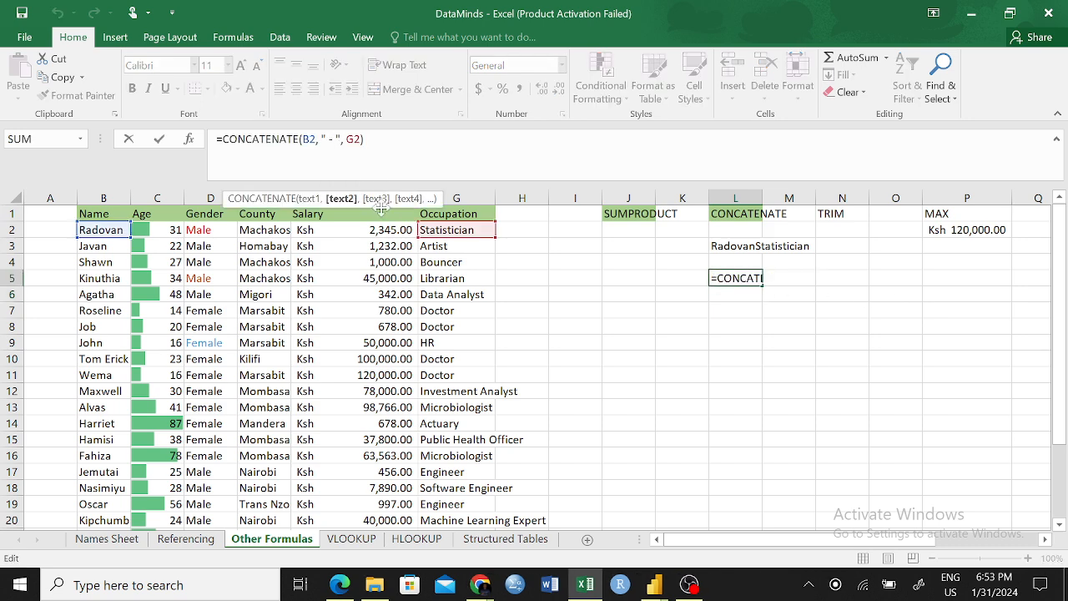
pyautogui.press('BackSpace')
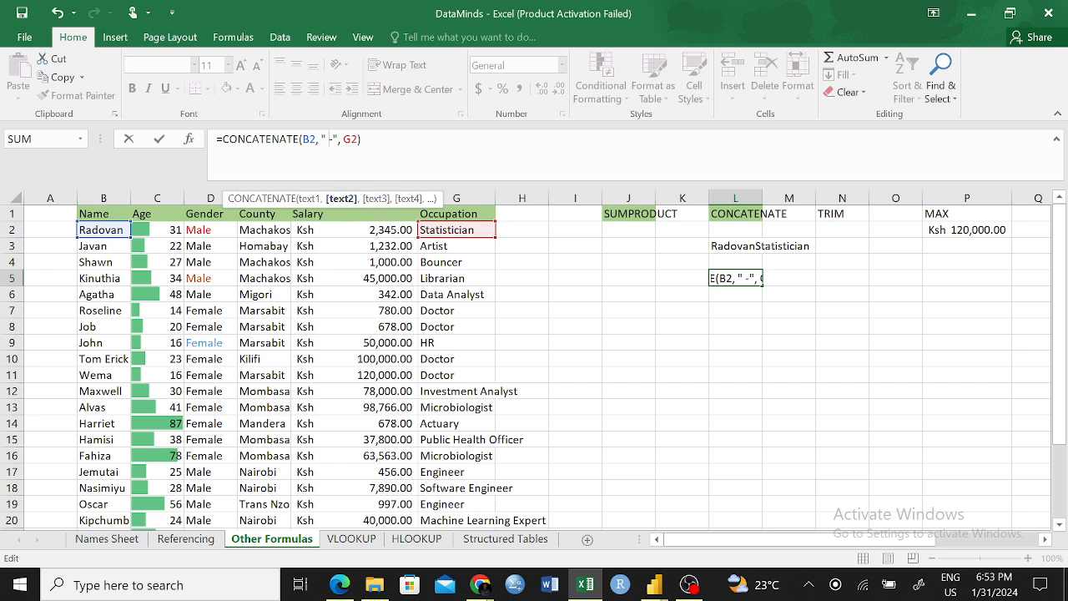
pyautogui.press('Return')
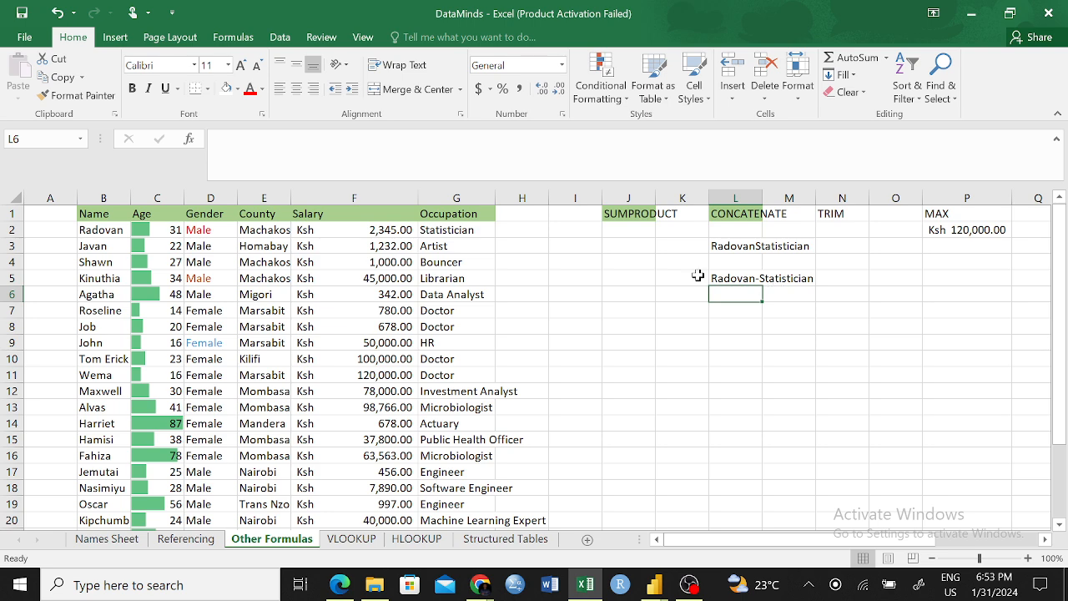
# - Add several spaces on both sides of the hyphen in the text argument of the CONCATENATE formula in L5
pyautogui.click(764, 282)
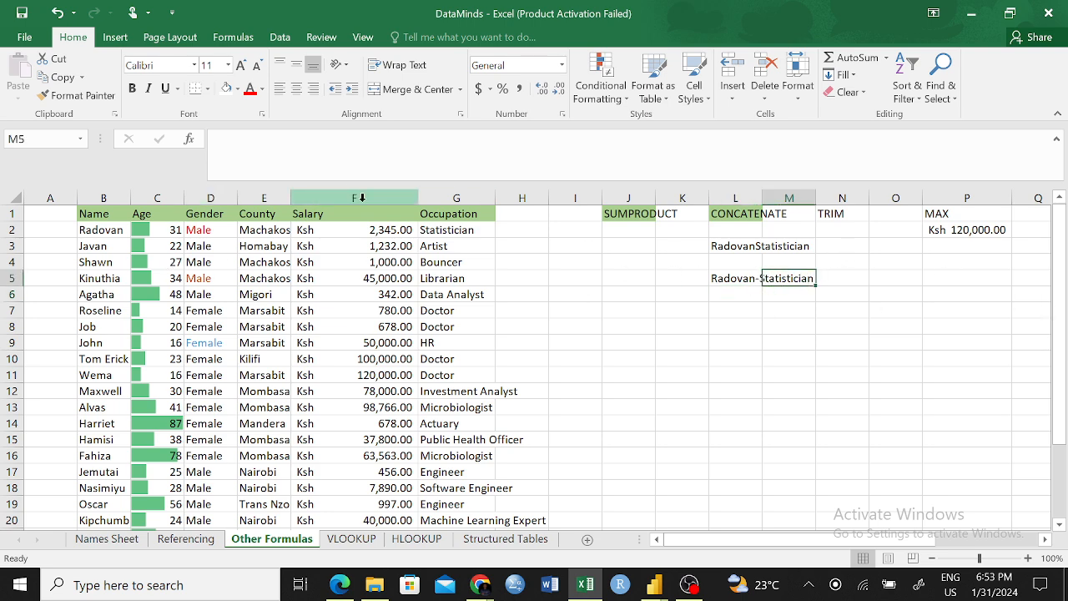
pyautogui.doubleClick(714, 278)
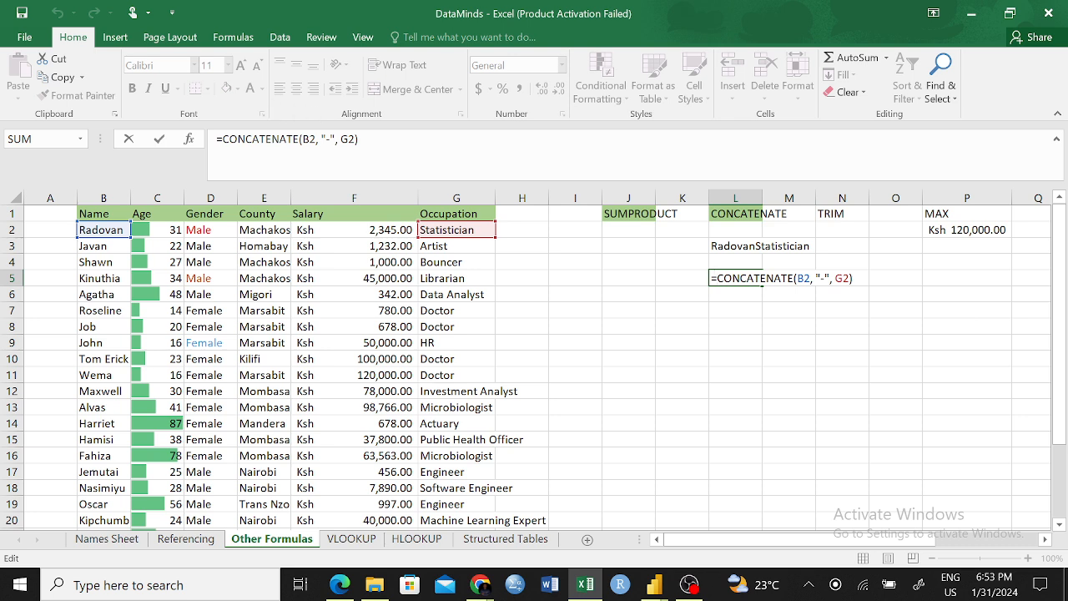
pyautogui.click(331, 140)
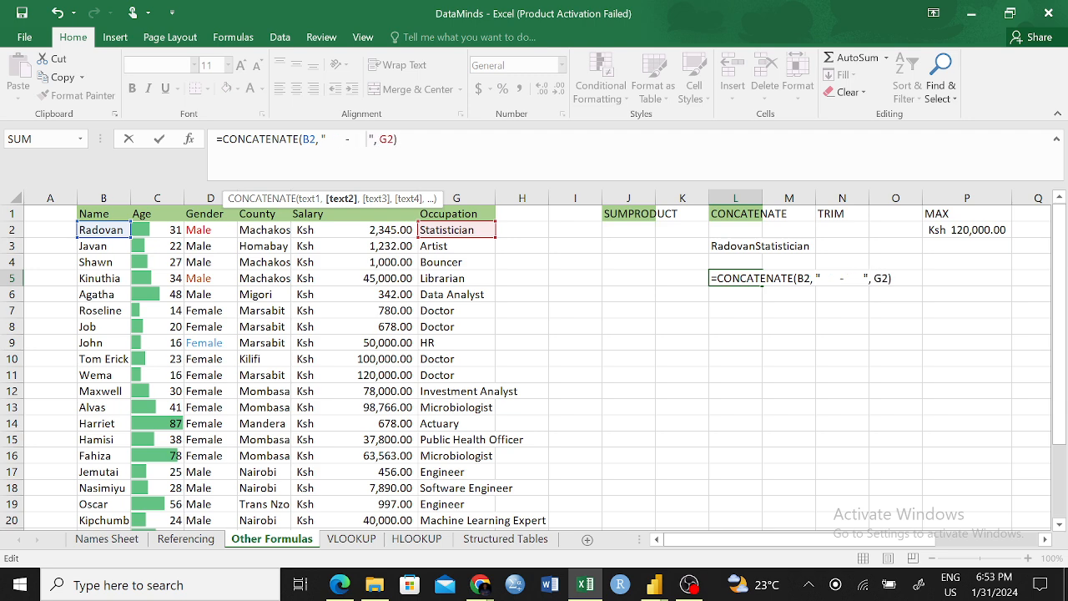
pyautogui.press('Return')
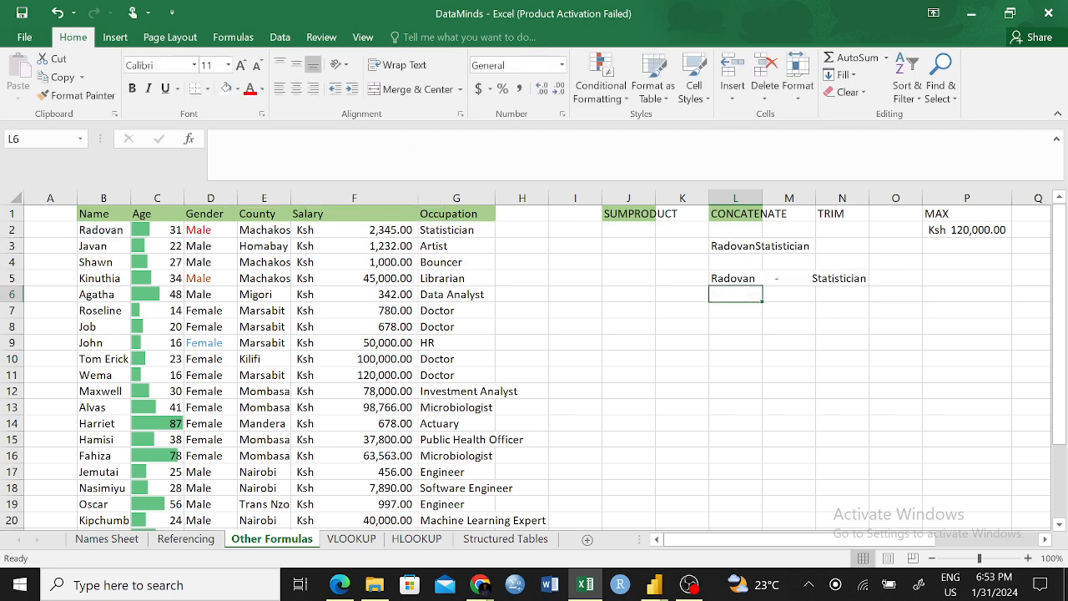
pyautogui.click(779, 282)
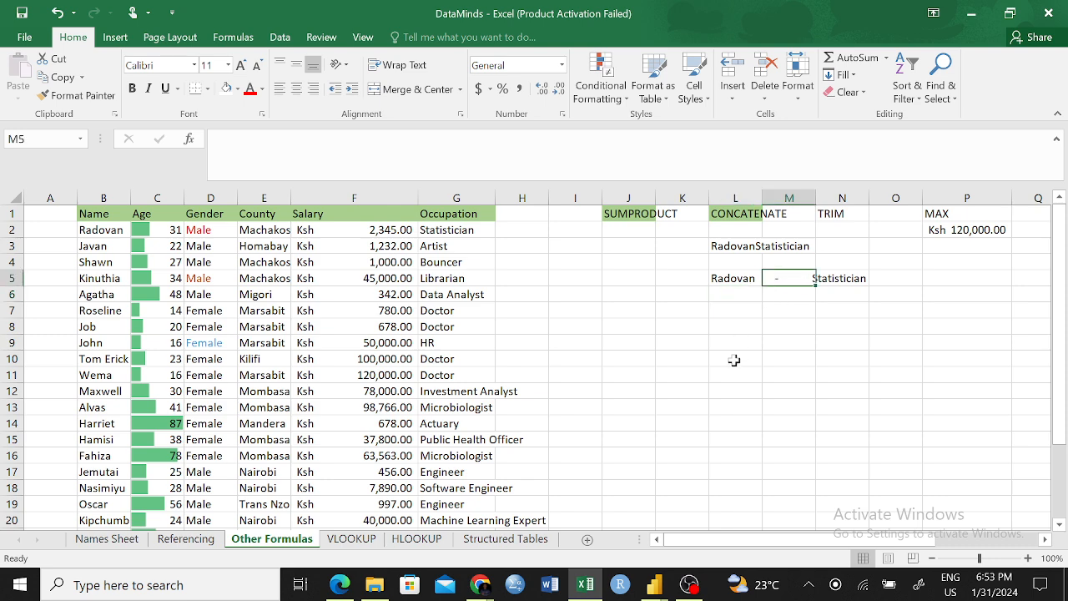
pyautogui.click(756, 371)
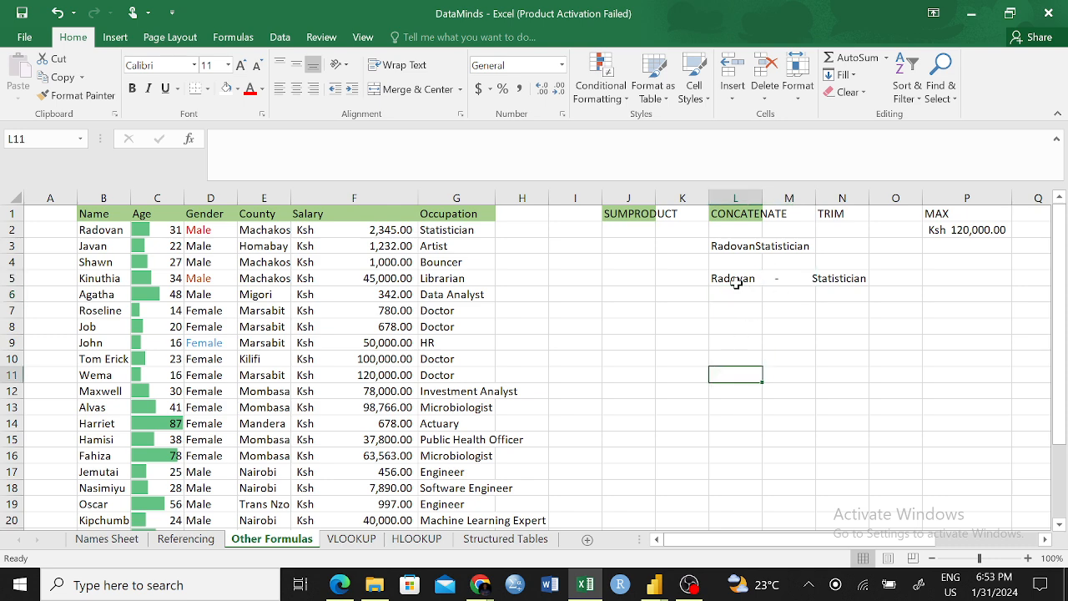
# - Delete the extra spaces around the hyphen in L5 so the formula reads =CONCATENATE(B2, " - ", G2)
pyautogui.click(739, 279)
pyautogui.click(384, 139)
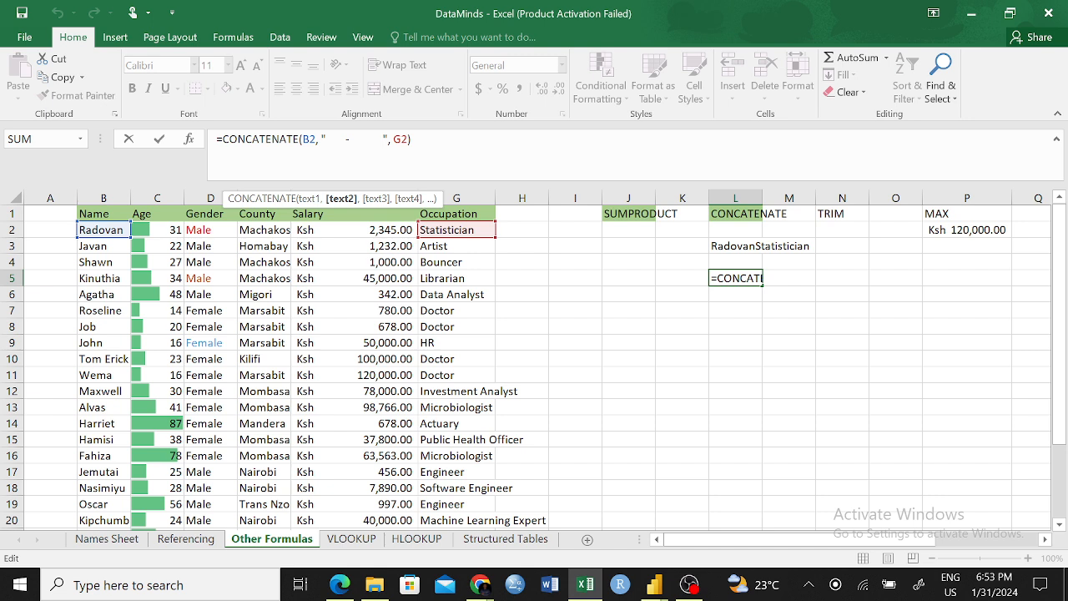
pyautogui.press('BackSpace')
pyautogui.press('BackSpace')
pyautogui.press('BackSpace')
pyautogui.press('BackSpace')
pyautogui.press('BackSpace')
pyautogui.press('BackSpace')
pyautogui.press('BackSpace')
pyautogui.press('BackSpace')
pyautogui.press('BackSpace')
pyautogui.press('BackSpace')
pyautogui.press('BackSpace')
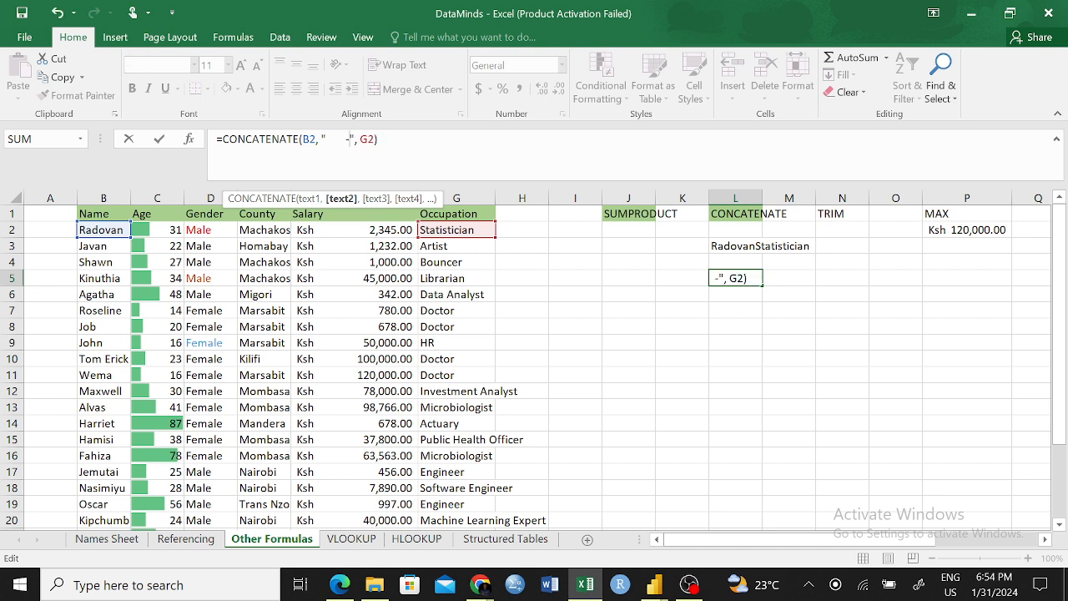
pyautogui.press('BackSpace')
pyautogui.press('BackSpace')
pyautogui.press('BackSpace')
pyautogui.press('BackSpace')
pyautogui.press('Return')
pyautogui.click(787, 383)
# - Fill the CONCATENATE formula from L5 down to L24 to join every name with its occupation
pyautogui.click(737, 279)
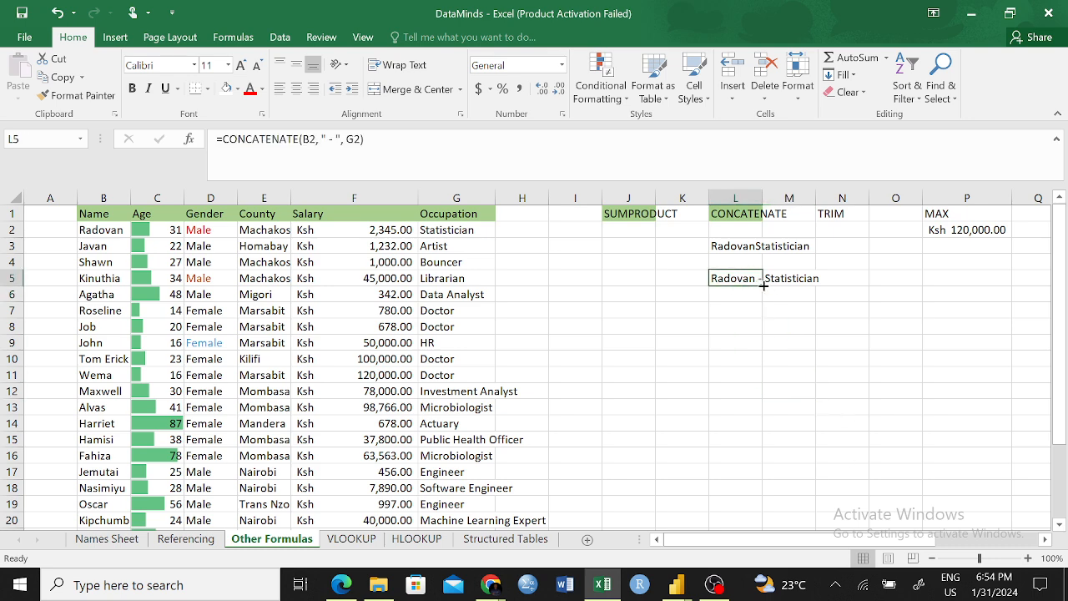
pyautogui.moveTo(762, 284); pyautogui.dragTo(756, 522)
pyautogui.scroll(1, 851, 442)
pyautogui.scroll(-3, 810, 440)
pyautogui.moveTo(761, 461); pyautogui.dragTo(760, 447)
pyautogui.click(943, 305)
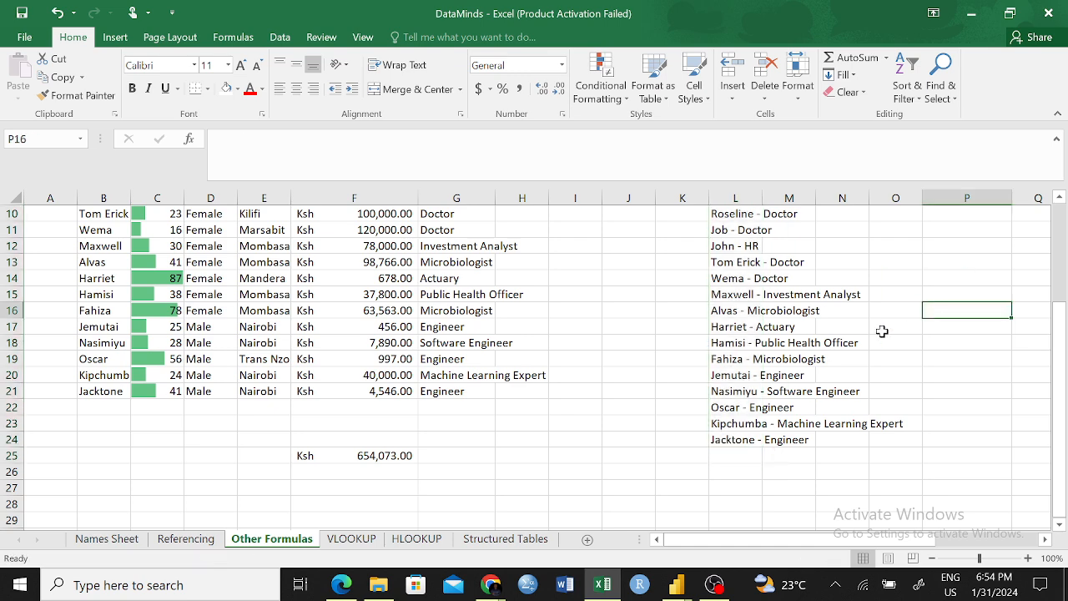
pyautogui.scroll(3, 805, 329)
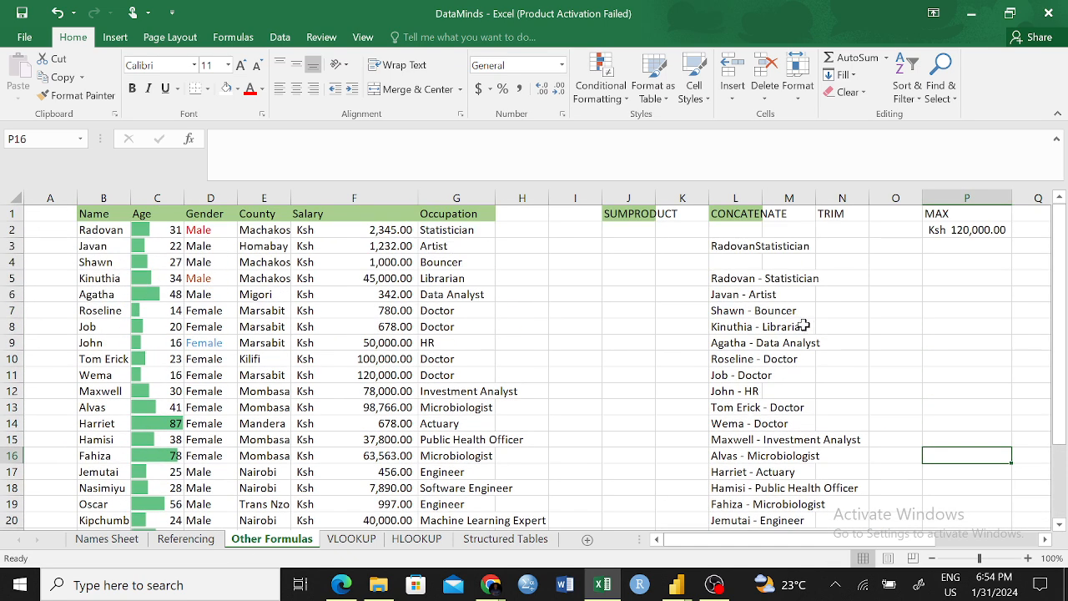
# - Check the filled CONCATENATE formulas in column L, including L5, L6, L7 and L14, through the end of the list
pyautogui.click(732, 280)
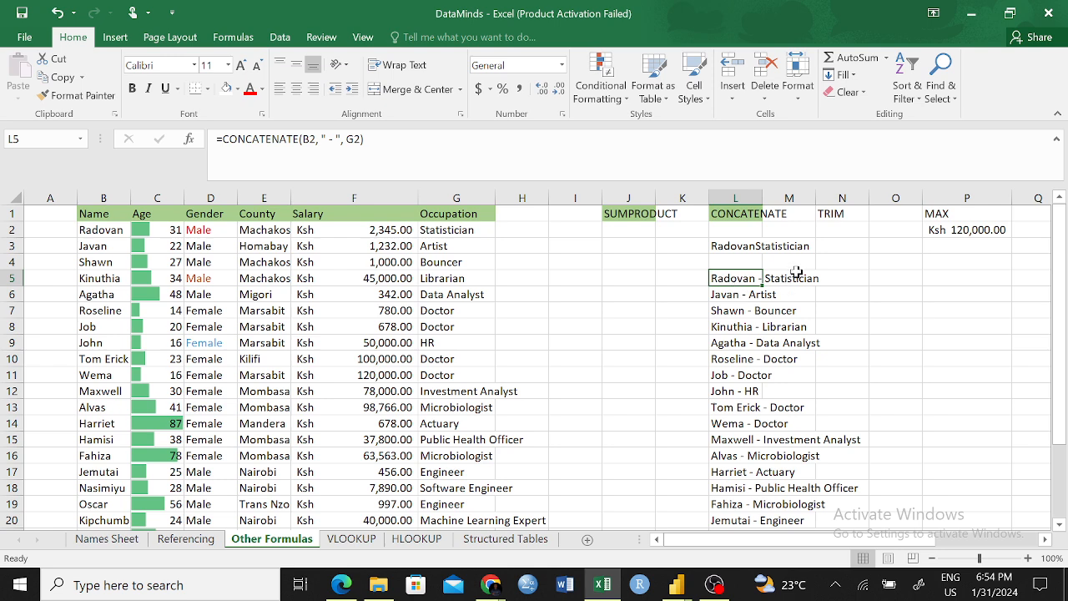
pyautogui.click(724, 299)
pyautogui.click(727, 312)
pyautogui.click(731, 419)
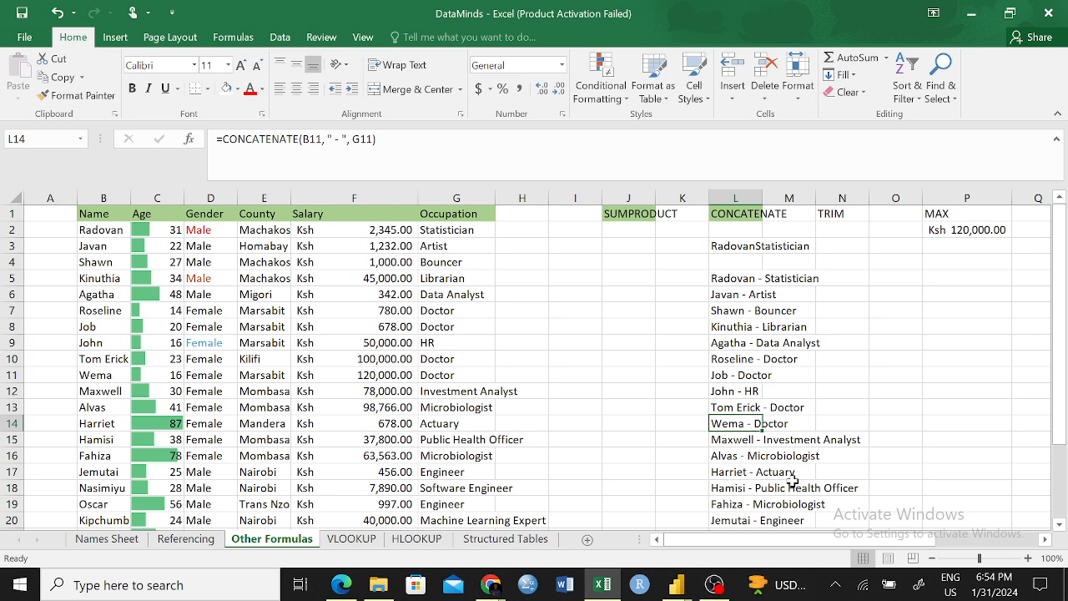
pyautogui.scroll(-3, 788, 380)
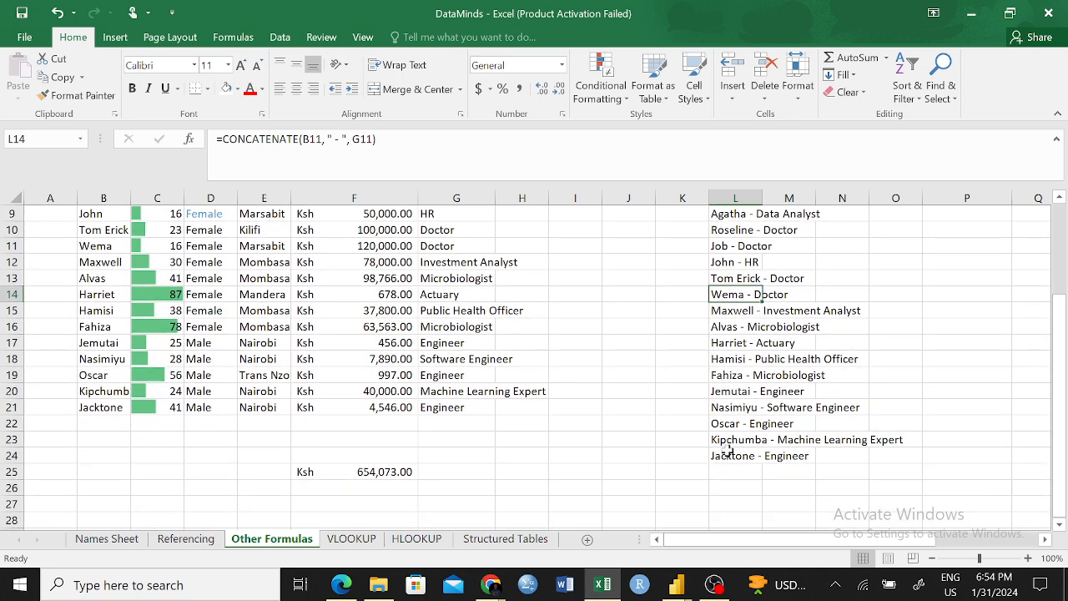
pyautogui.scroll(3, 784, 398)
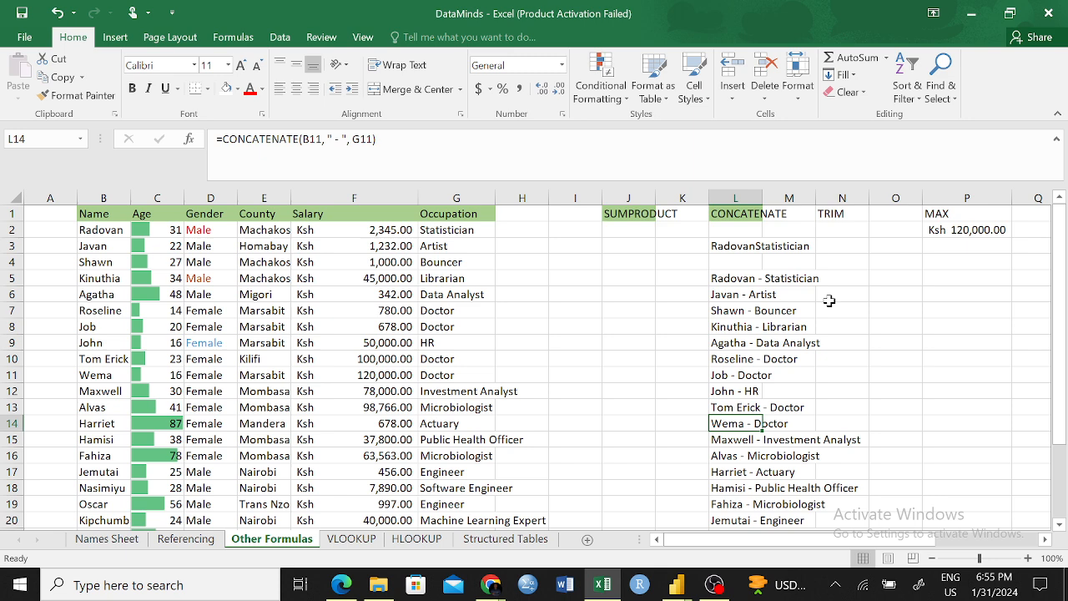
# - Review the CONCATENATE formula in L3 and the source data in row 2, including the name in B2 and occupation in G2
pyautogui.click(734, 244)
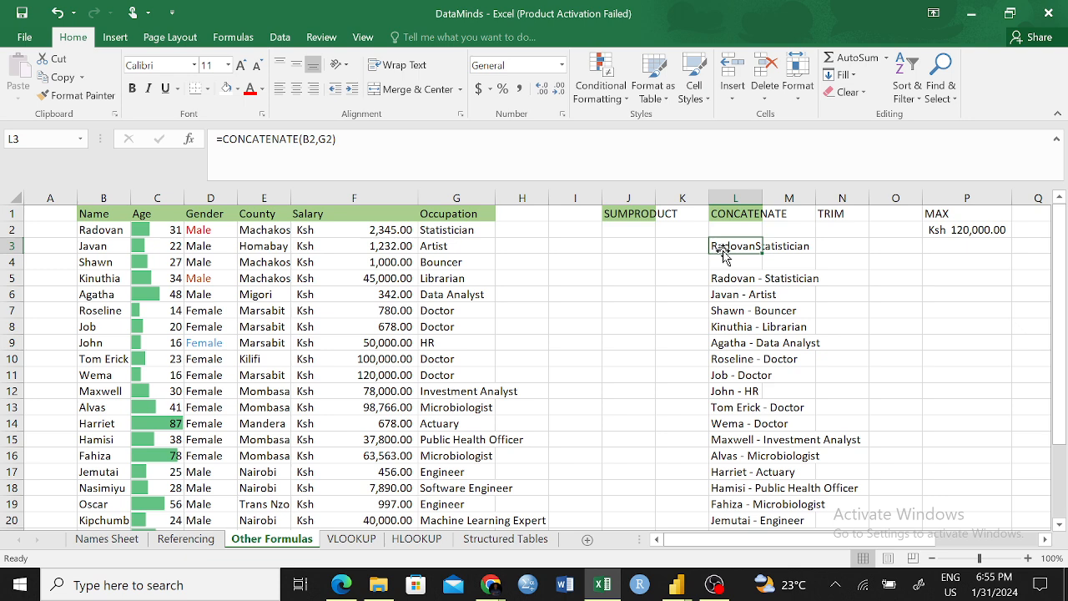
pyautogui.click(792, 326)
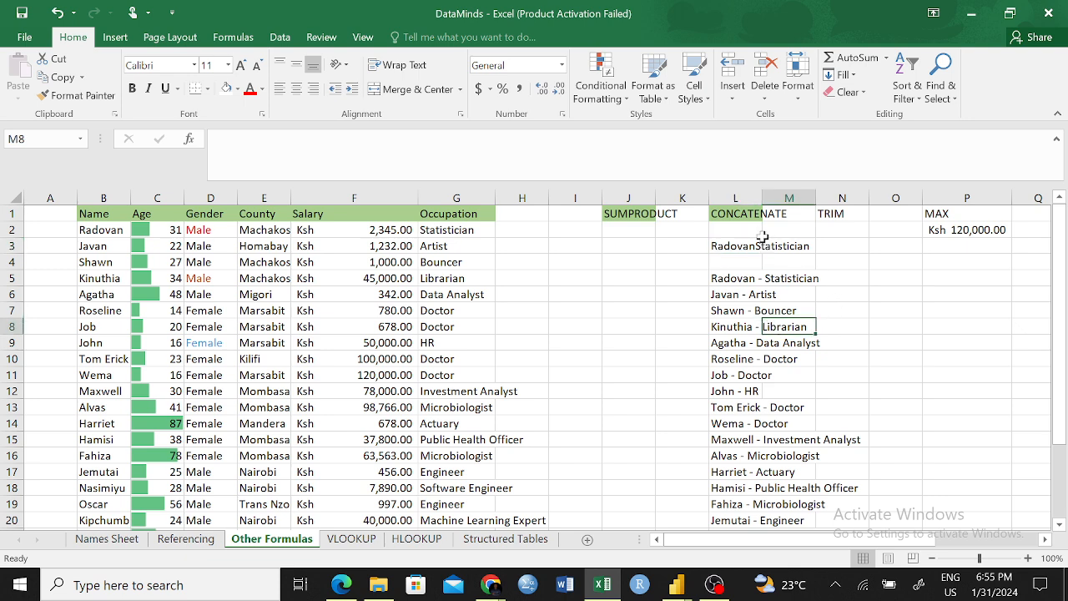
pyautogui.click(754, 247)
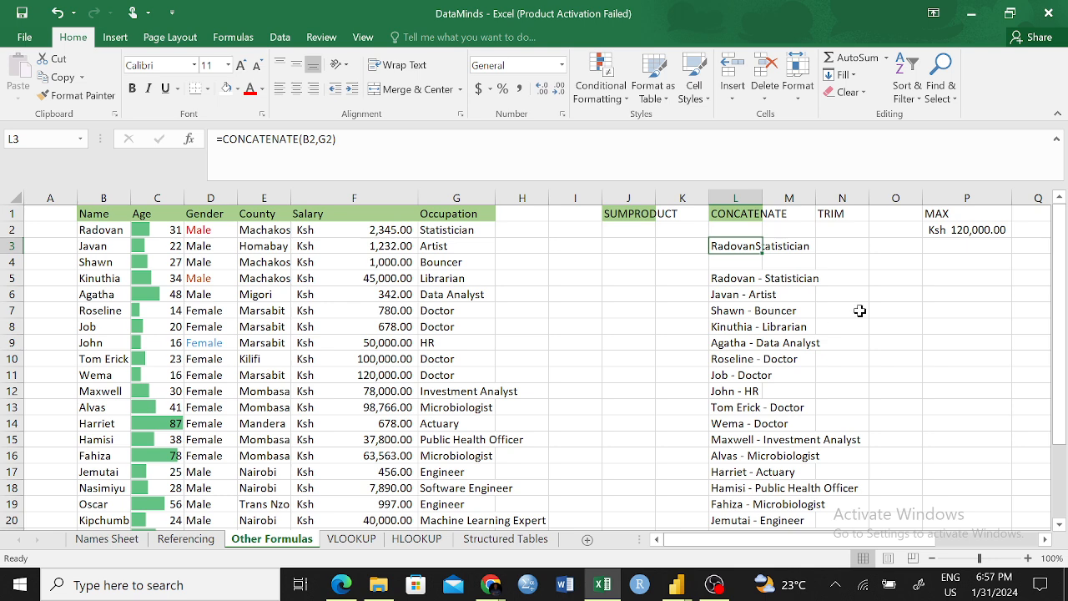
pyautogui.click(774, 374)
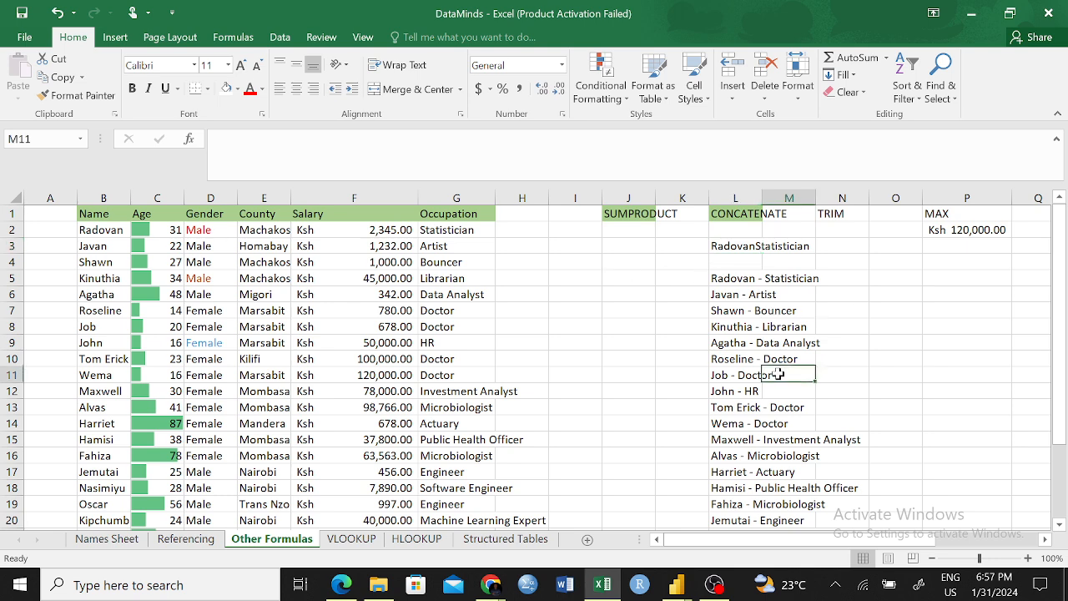
pyautogui.click(742, 247)
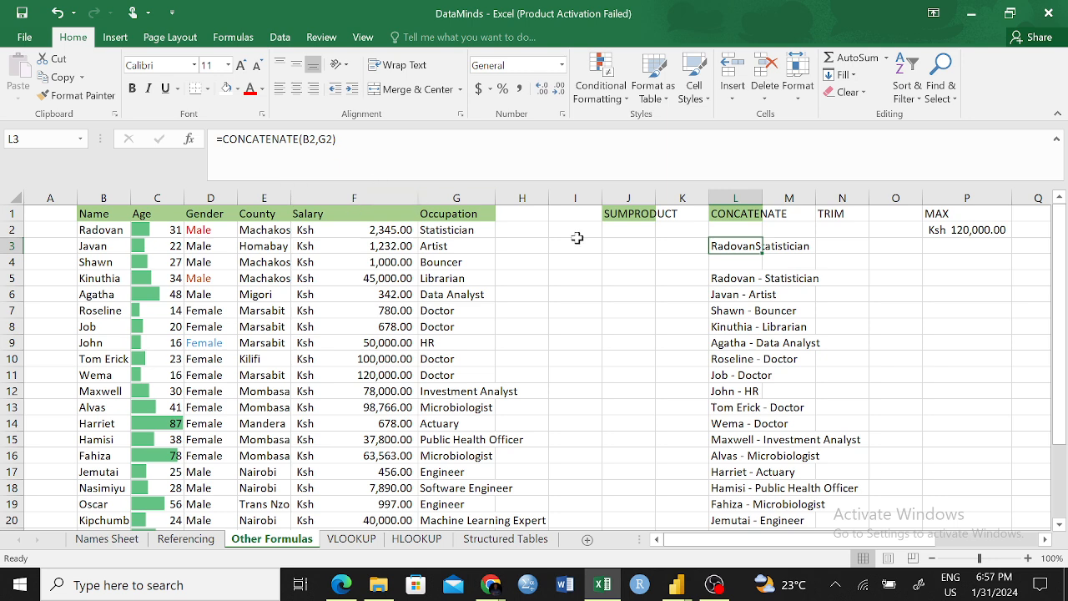
pyautogui.click(115, 231)
pyautogui.click(242, 275)
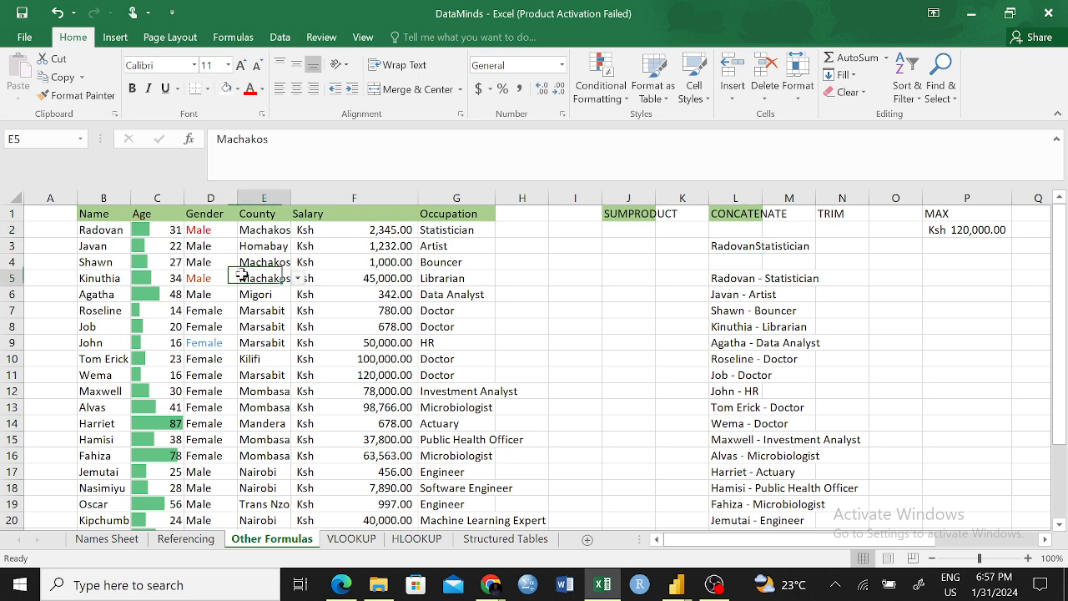
pyautogui.click(118, 231)
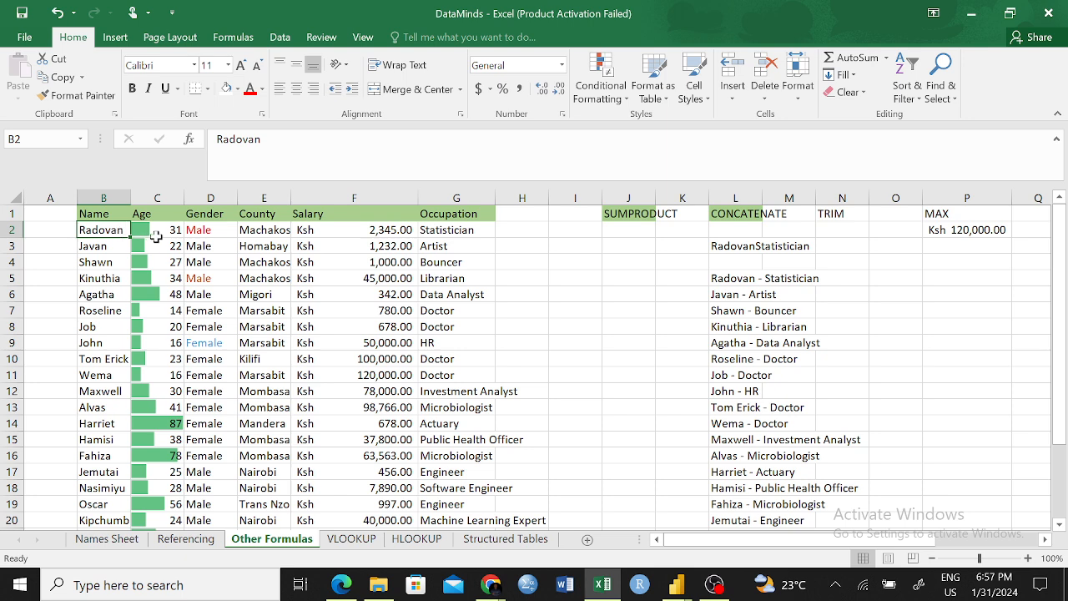
pyautogui.click(224, 236)
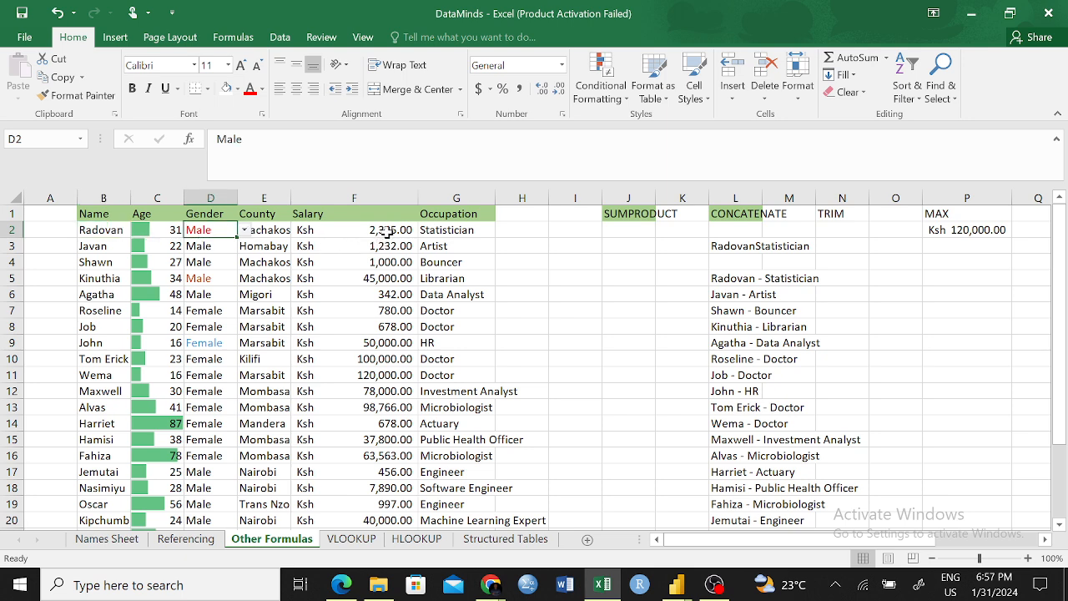
pyautogui.click(435, 230)
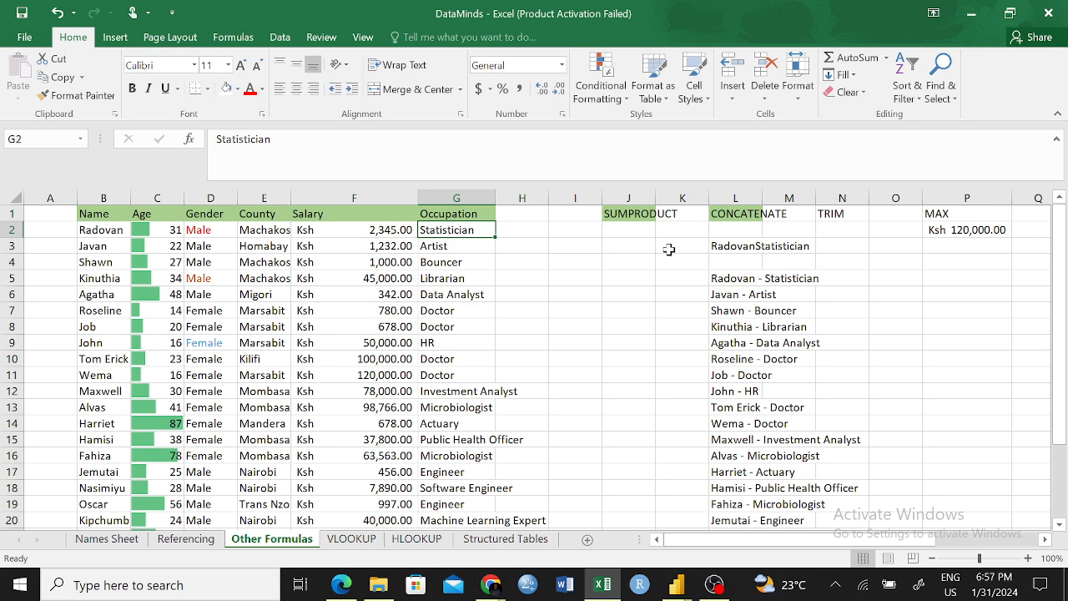
# - Replace the formula in L3 with =CONCATENATE(B2,E2,G2) to join the name, county and occupation
pyautogui.click(742, 247)
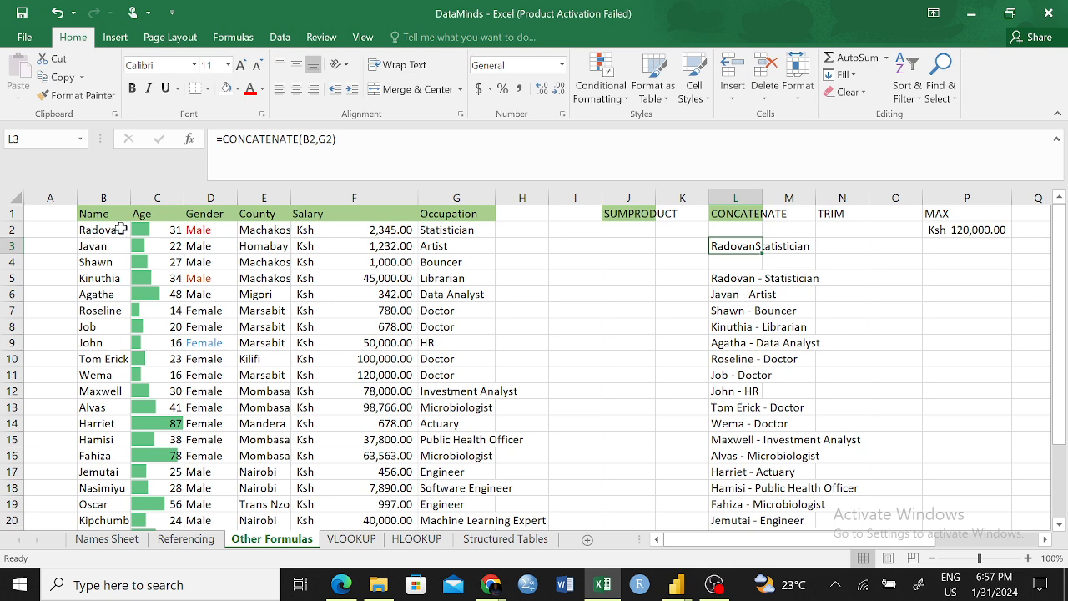
pyautogui.write('=')
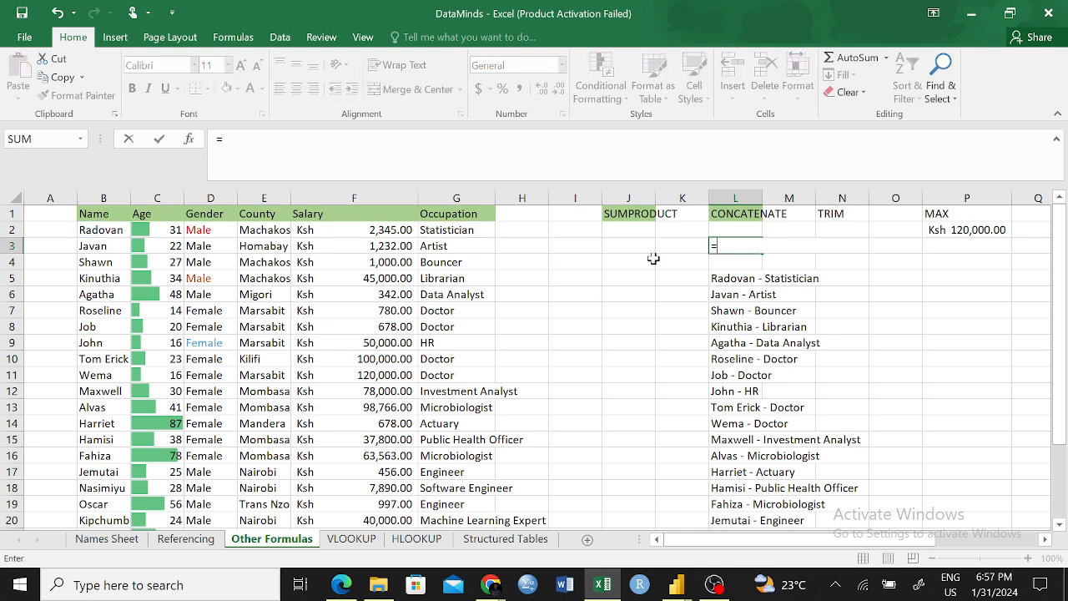
pyautogui.write('con')
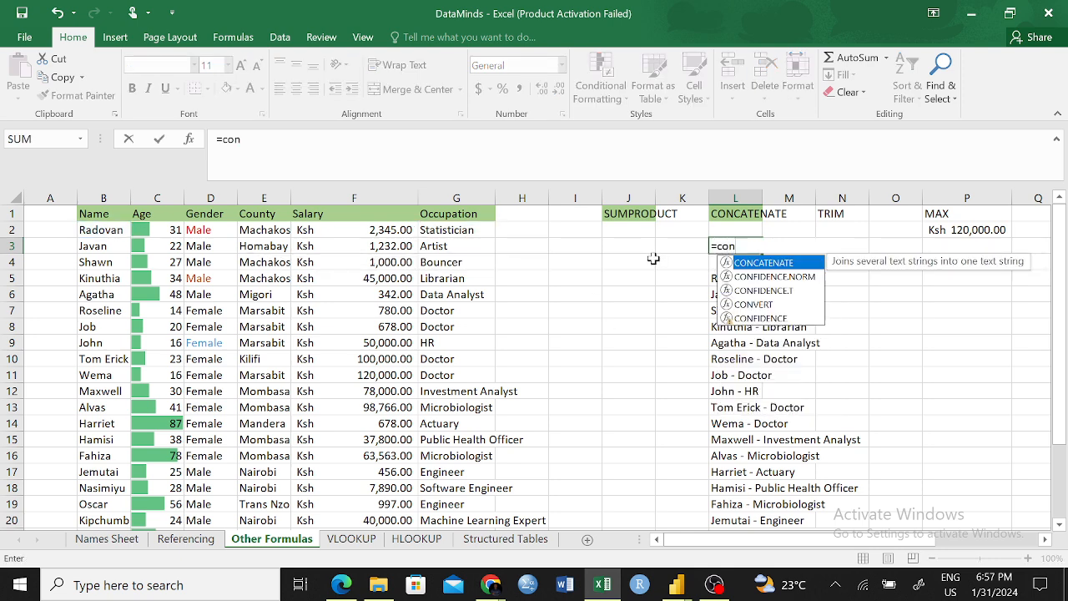
pyautogui.write('catena')
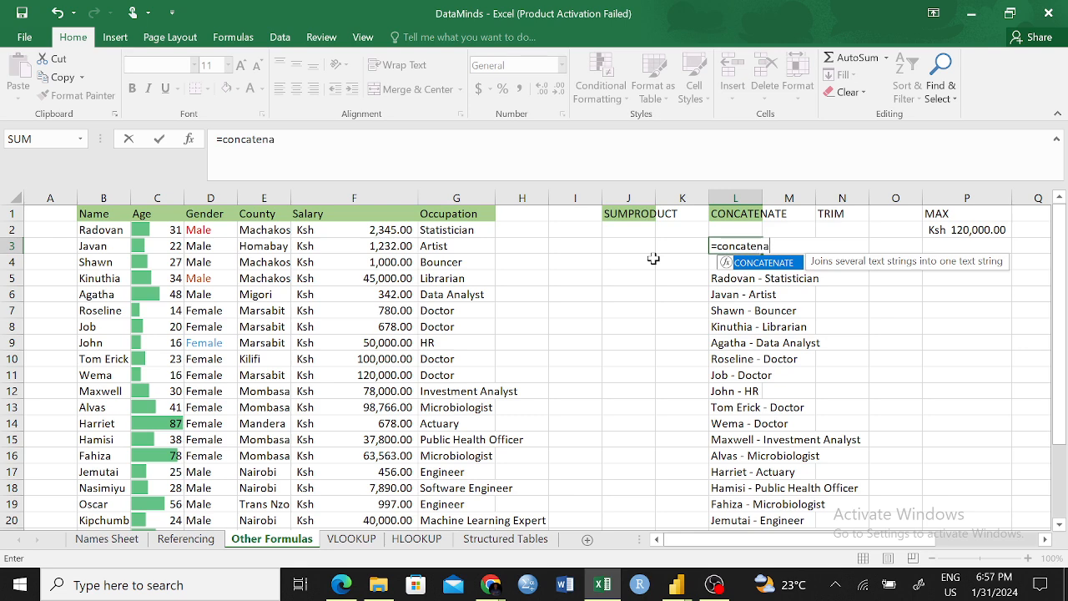
pyautogui.press('Tab')
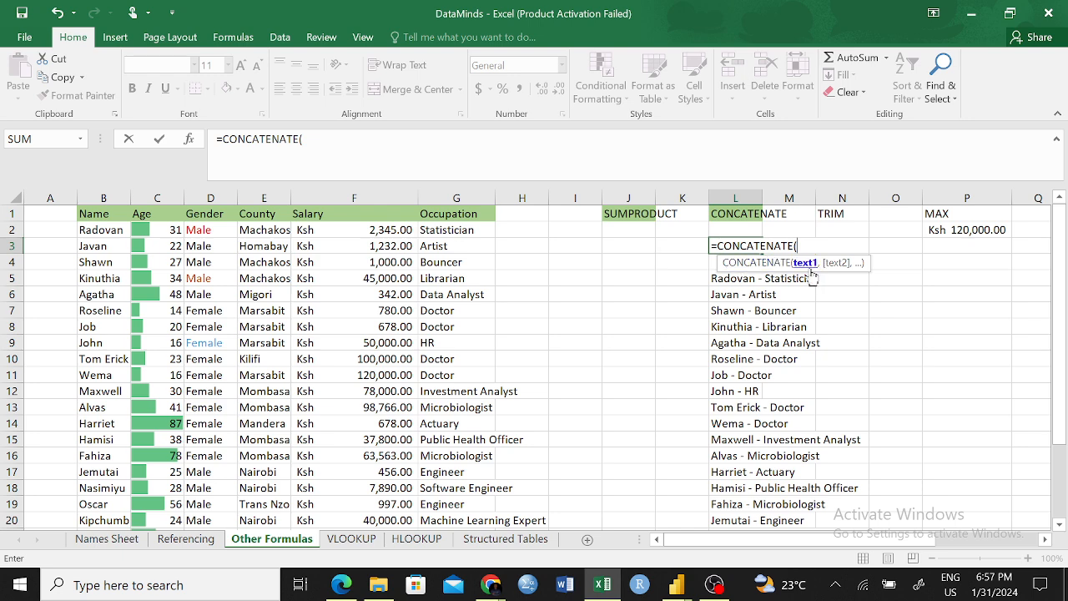
pyautogui.click(112, 230)
pyautogui.write(',')
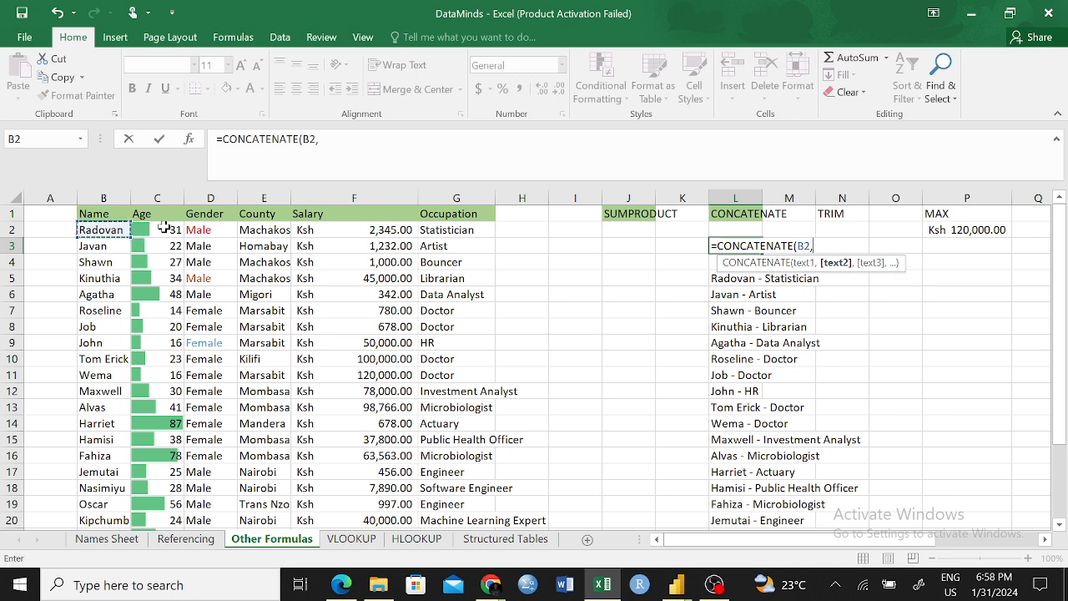
pyautogui.click(273, 234)
pyautogui.write(',')
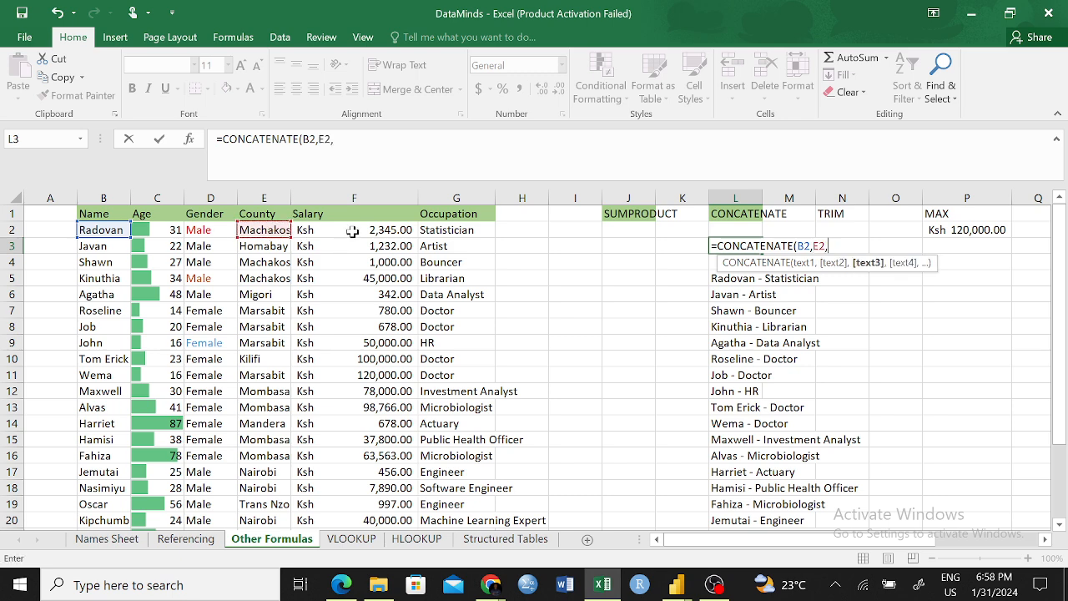
pyautogui.click(436, 233)
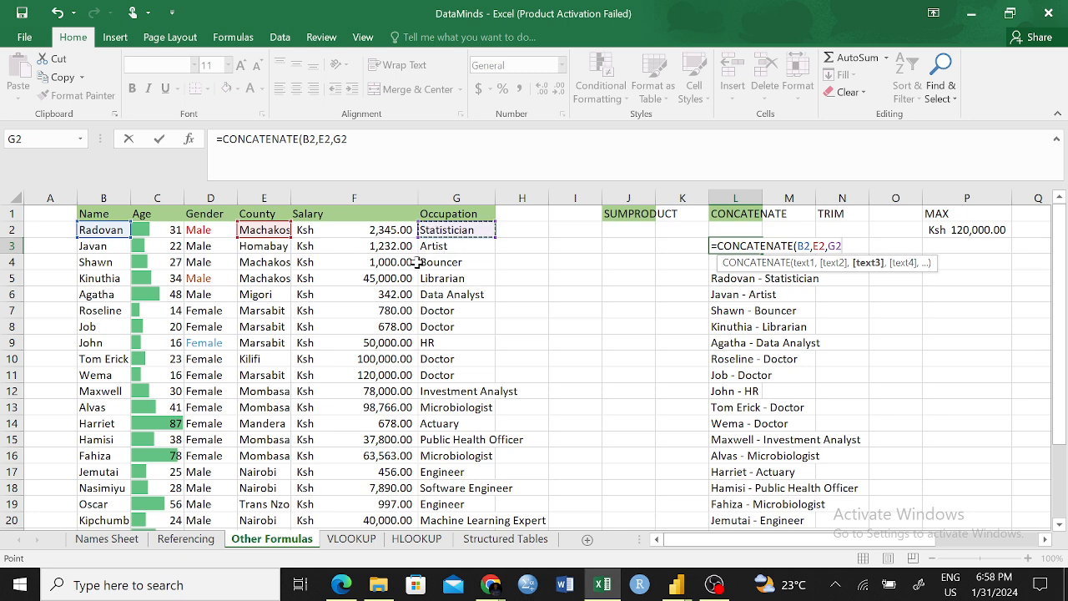
pyautogui.write(')')
pyautogui.press('BackSpace')
pyautogui.write(')')
pyautogui.press('Return')
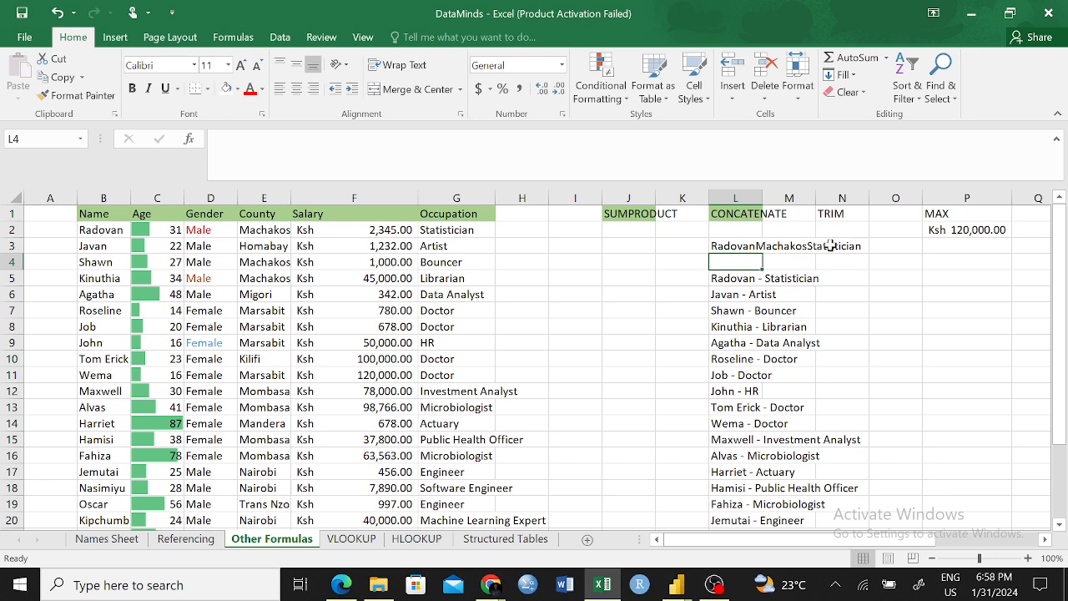
# - Add a space separator on each side of E2 in L3 so the formula reads =CONCATENATE(B2," ",E2," ",G2)
pyautogui.click(737, 247)
pyautogui.click(764, 294)
pyautogui.click(741, 245)
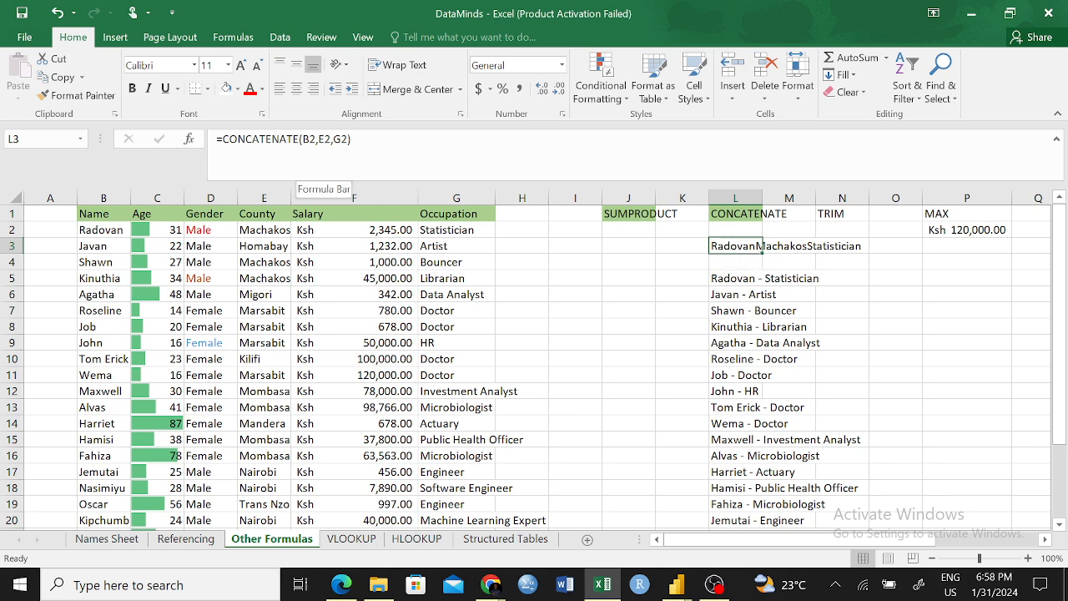
pyautogui.click(318, 139)
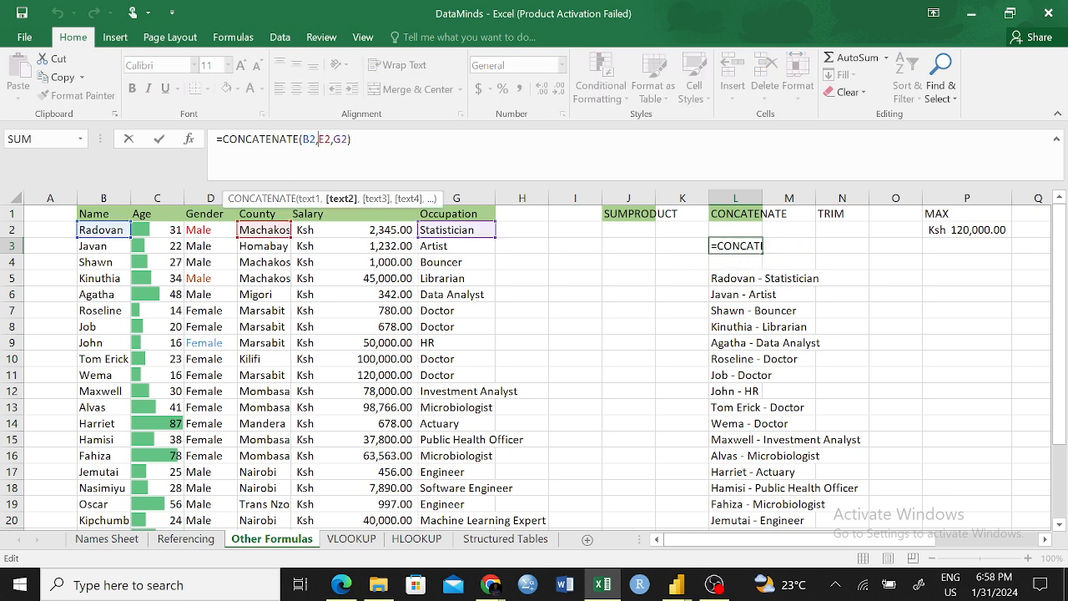
pyautogui.write("'")
pyautogui.press('BackSpace')
pyautogui.write('""')
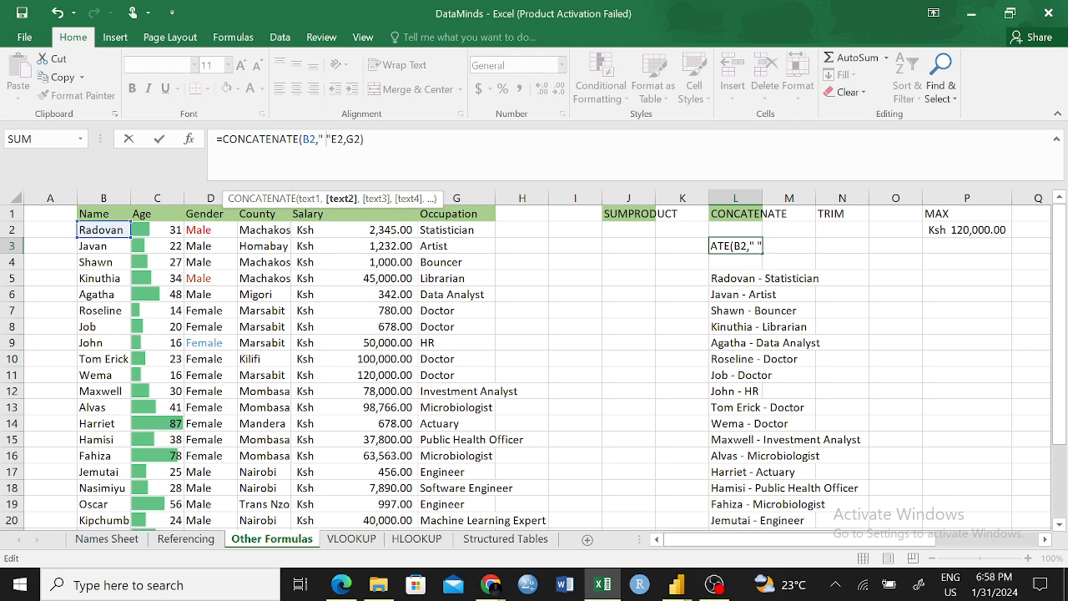
pyautogui.press('Right')
pyautogui.write(',')
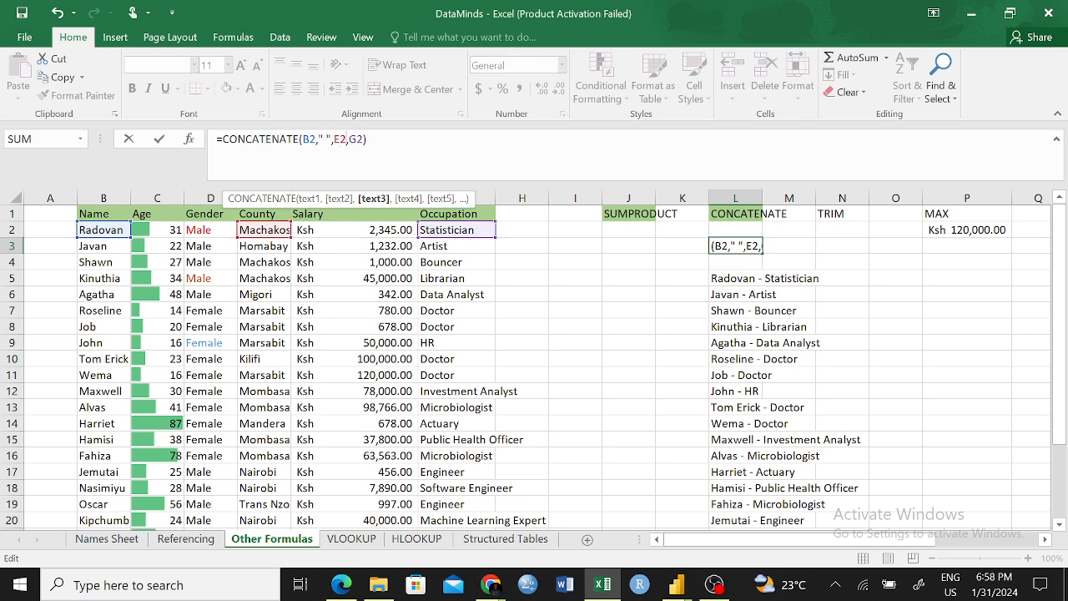
pyautogui.press('Right')
pyautogui.write('""')
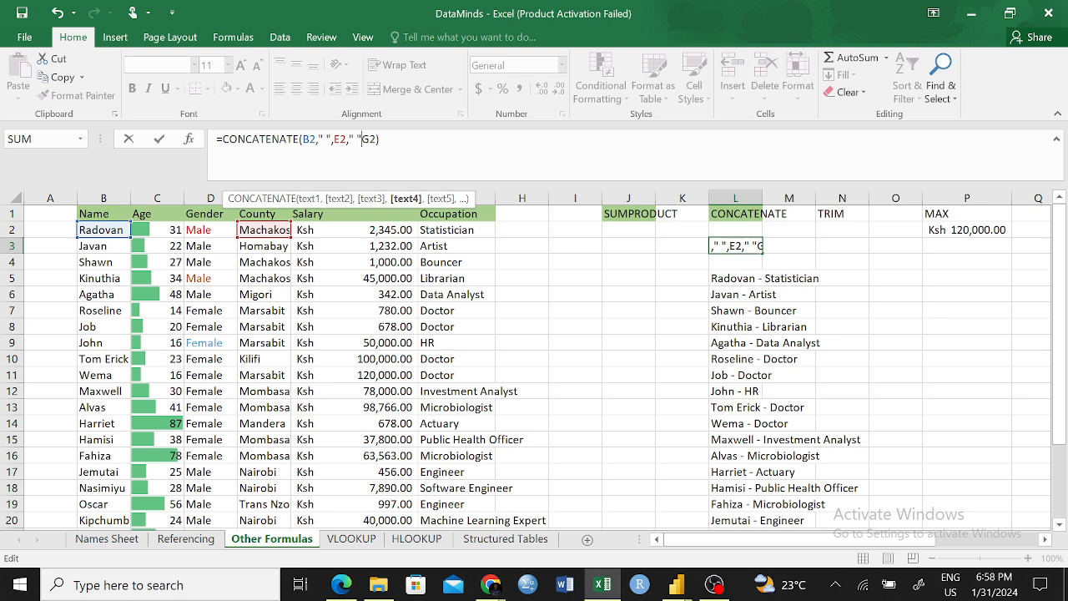
pyautogui.write(' ,')
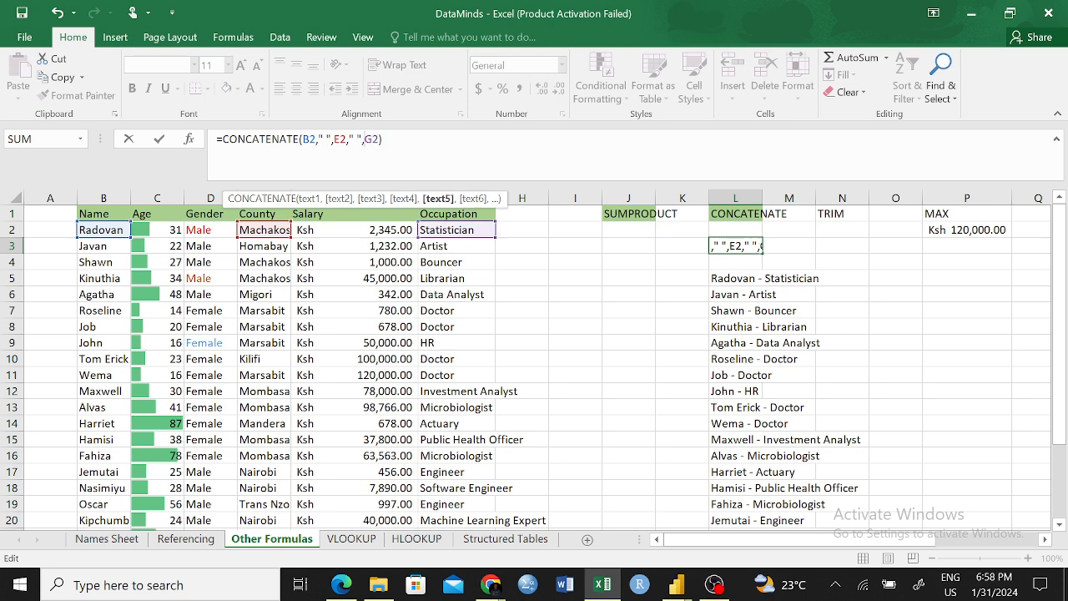
pyautogui.press('Return')
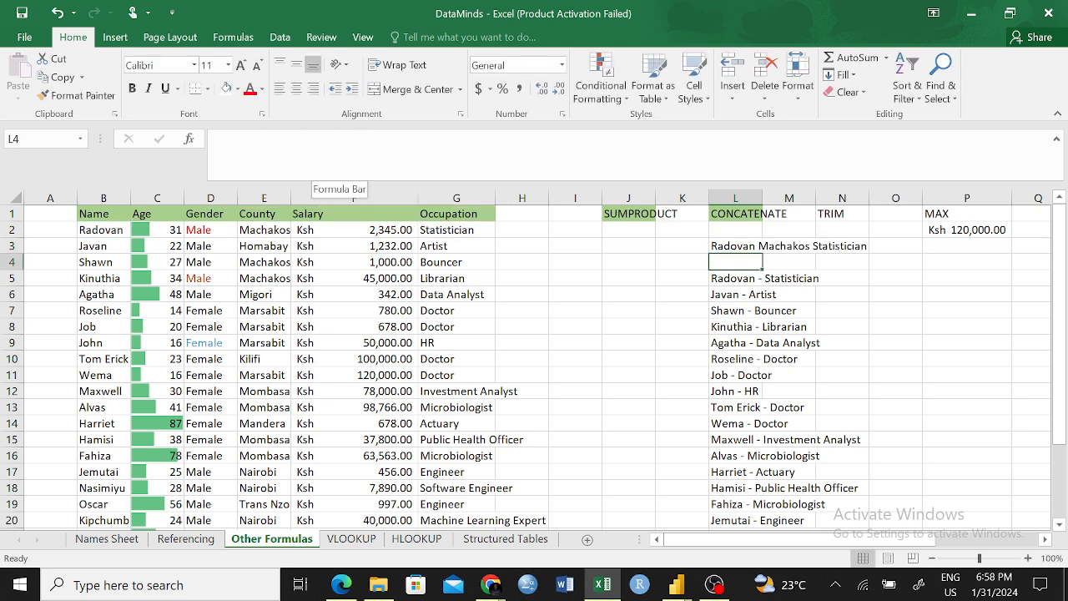
# - Compare the space-separated CONCATENATE formula in L3 with the hyphen-separated one in L5
pyautogui.click(776, 277)
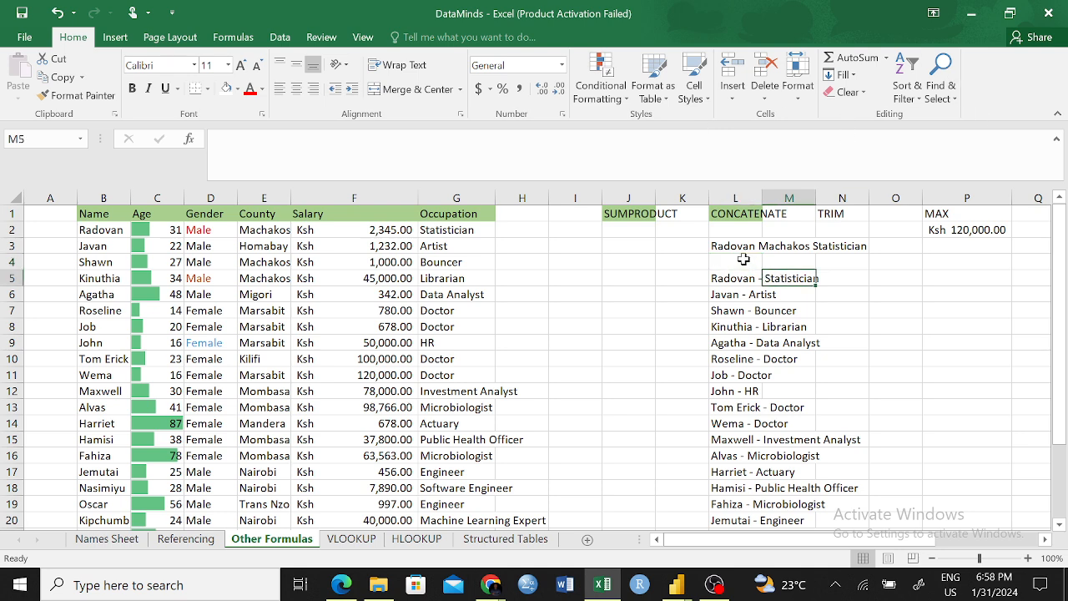
pyautogui.click(731, 246)
pyautogui.click(808, 245)
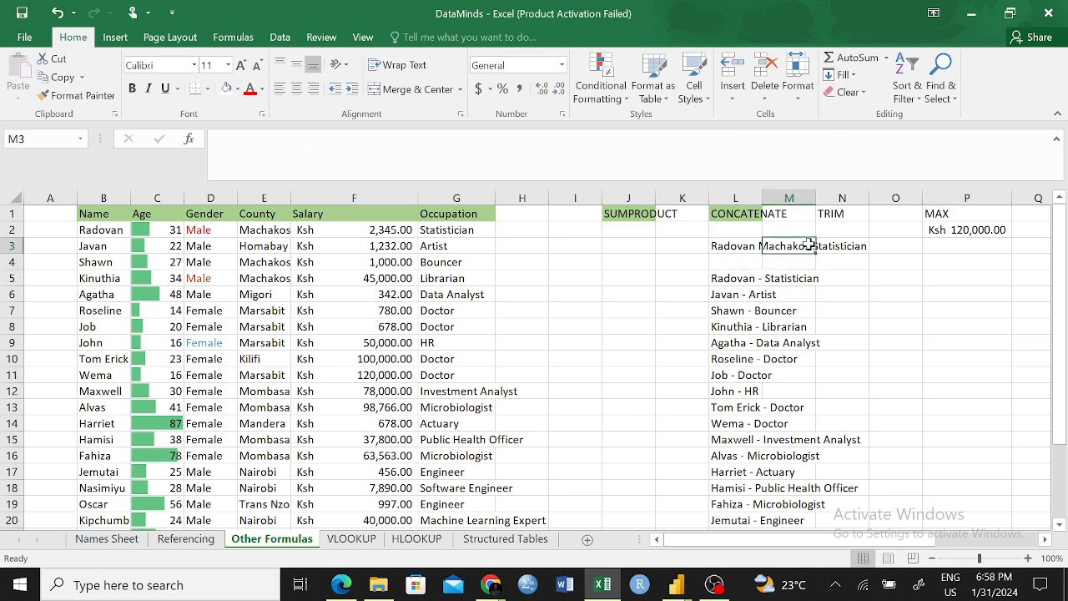
pyautogui.click(859, 296)
pyautogui.click(731, 241)
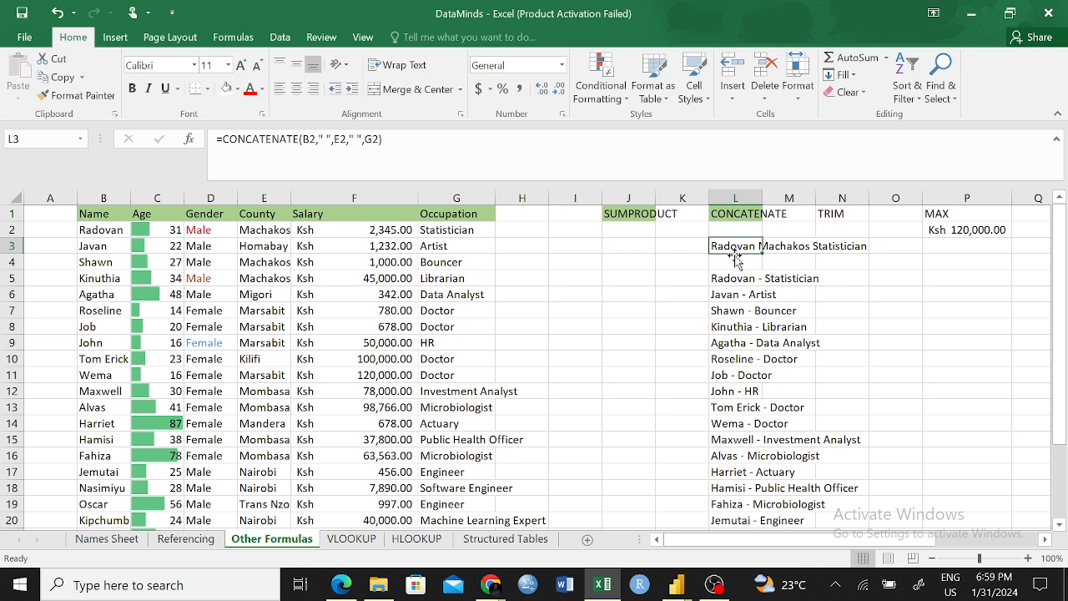
pyautogui.click(795, 276)
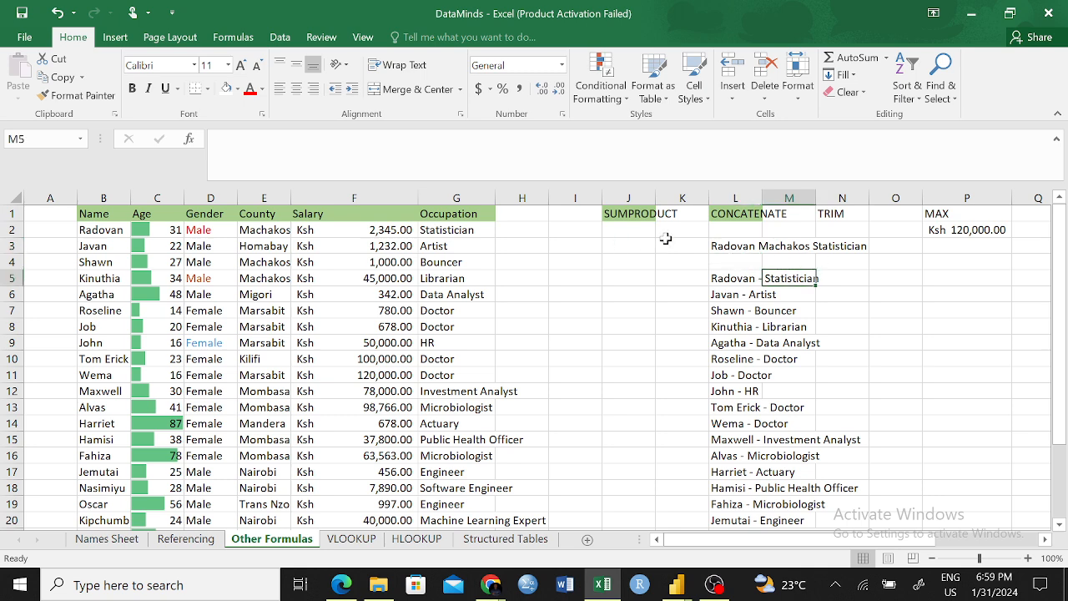
pyautogui.click(731, 282)
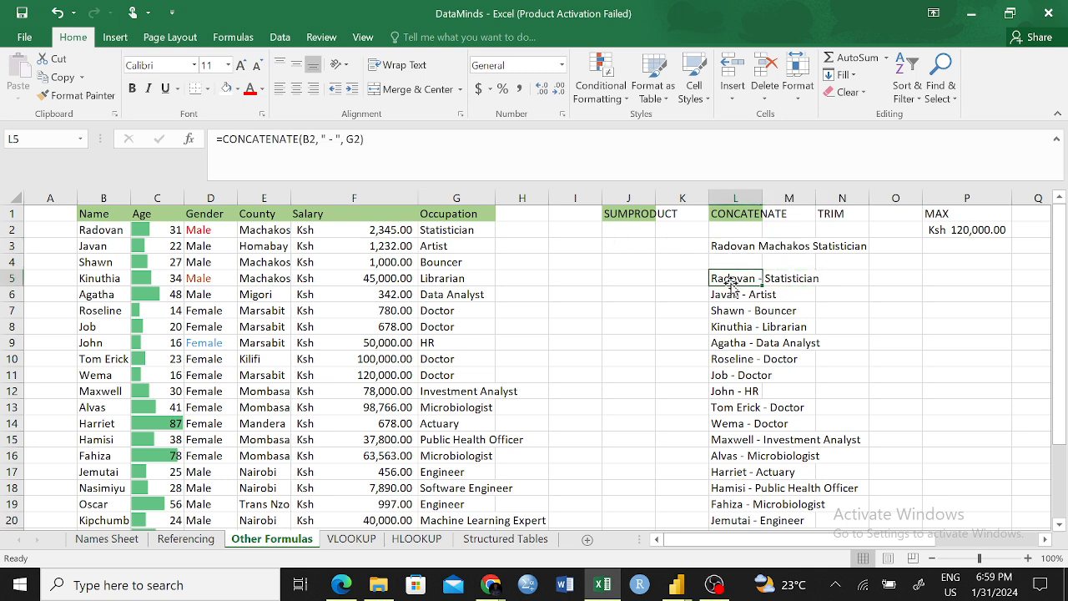
# - Change both separators in L3 to spaced hyphens so the formula reads =CONCATENATE(B2," - ",E2," - ",G2)
pyautogui.click(757, 247)
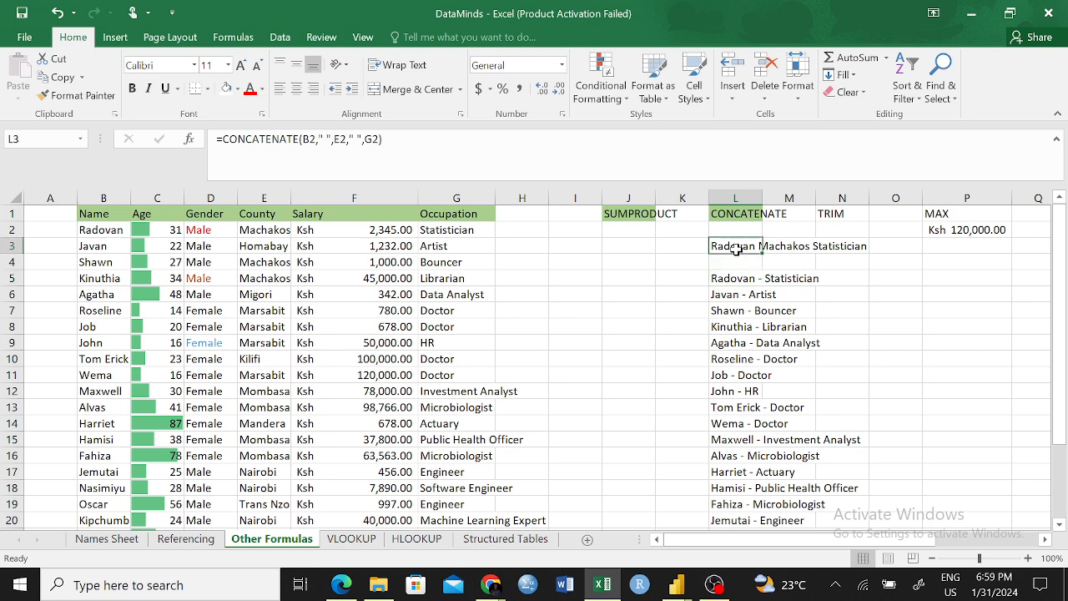
pyautogui.click(322, 174)
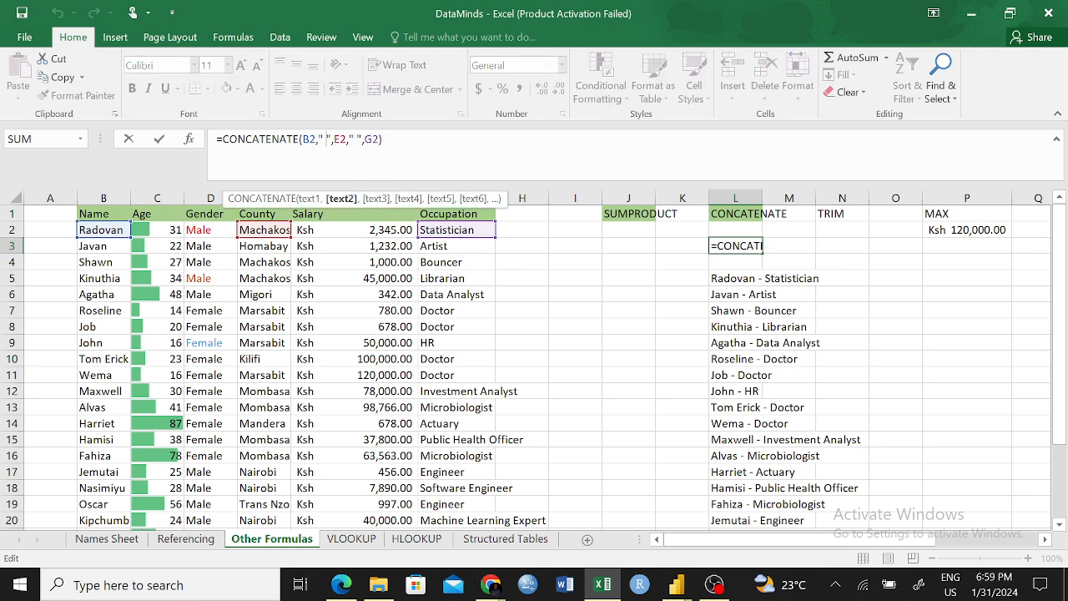
pyautogui.press('BackSpace')
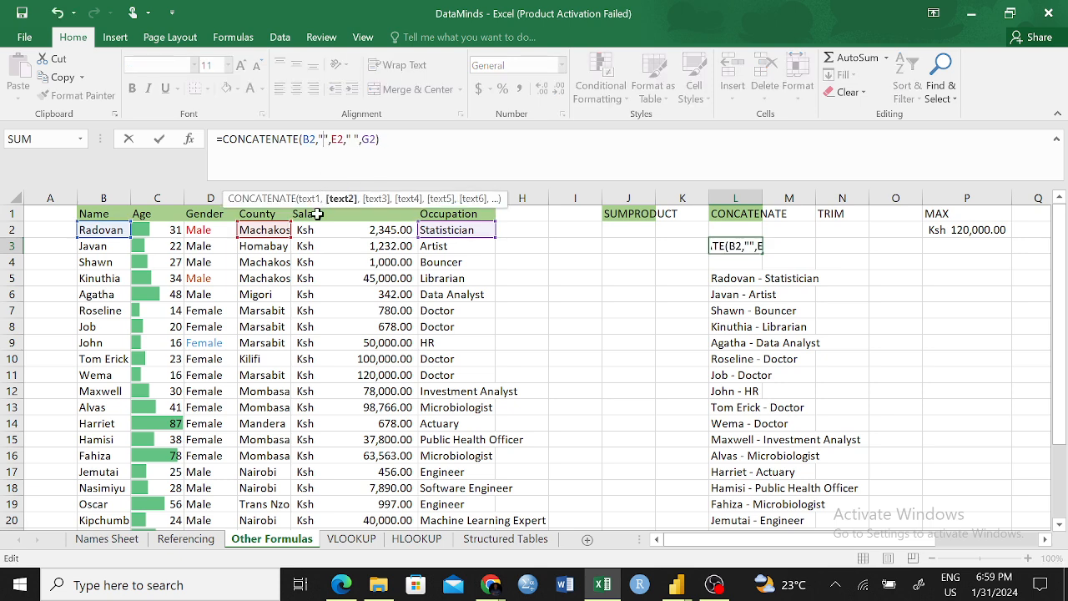
pyautogui.write('-')
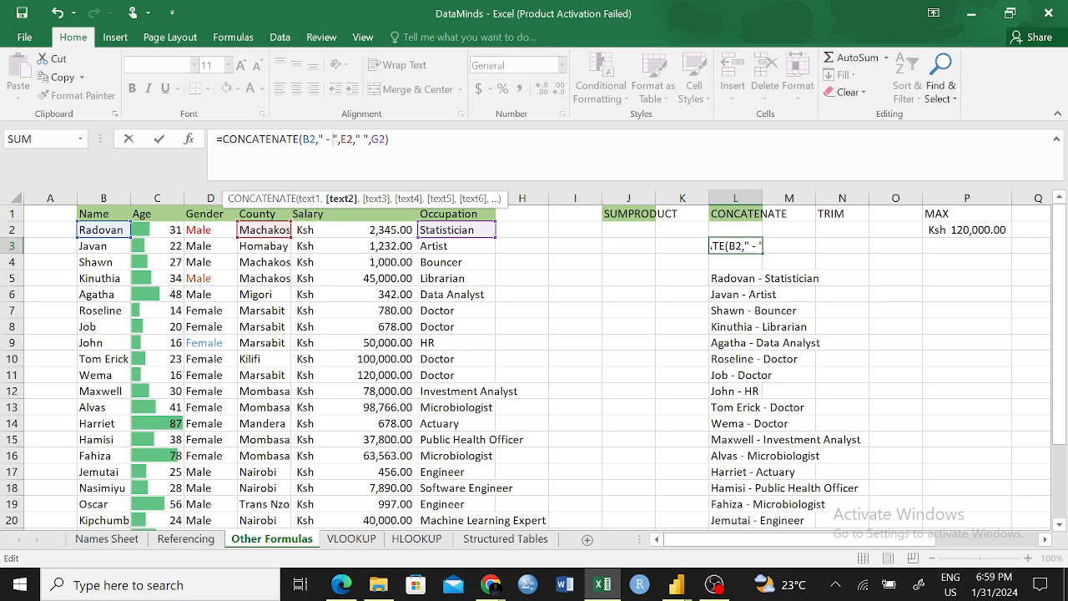
pyautogui.click(363, 139)
pyautogui.write('-')
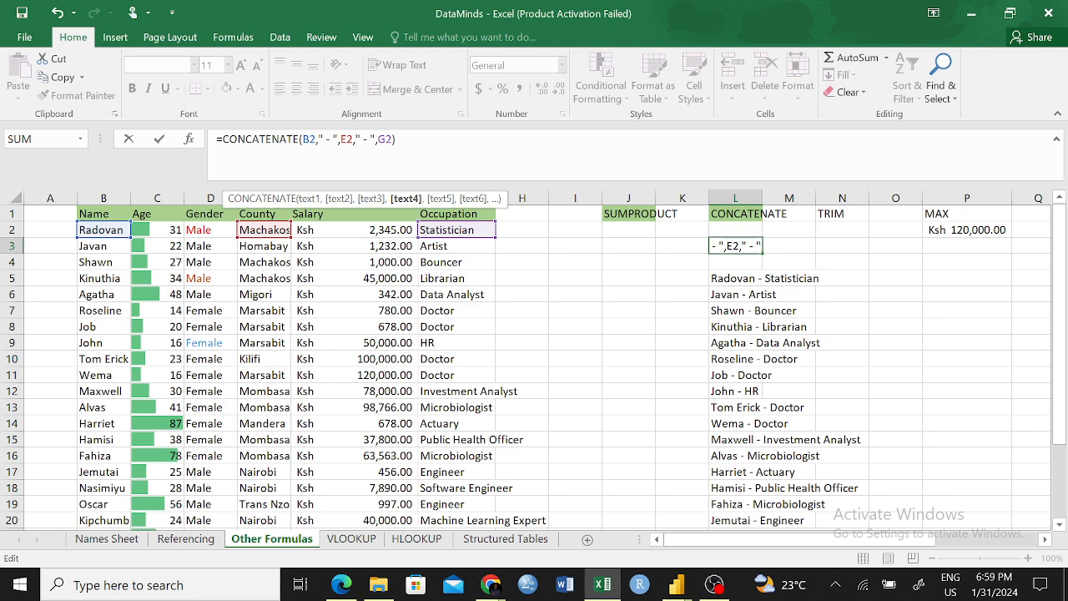
pyautogui.press('Return')
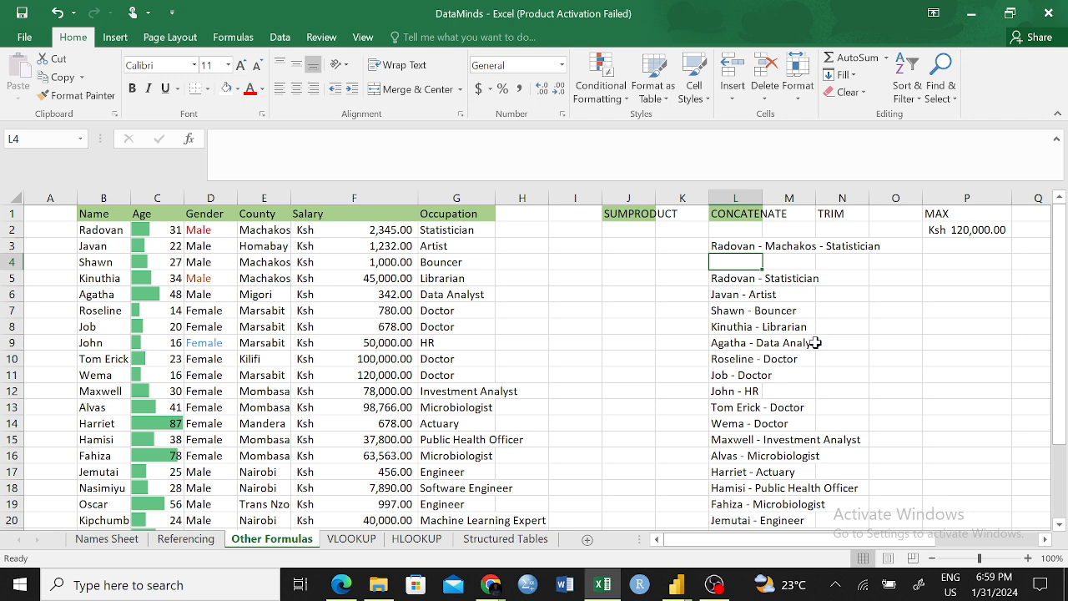
pyautogui.click(774, 386)
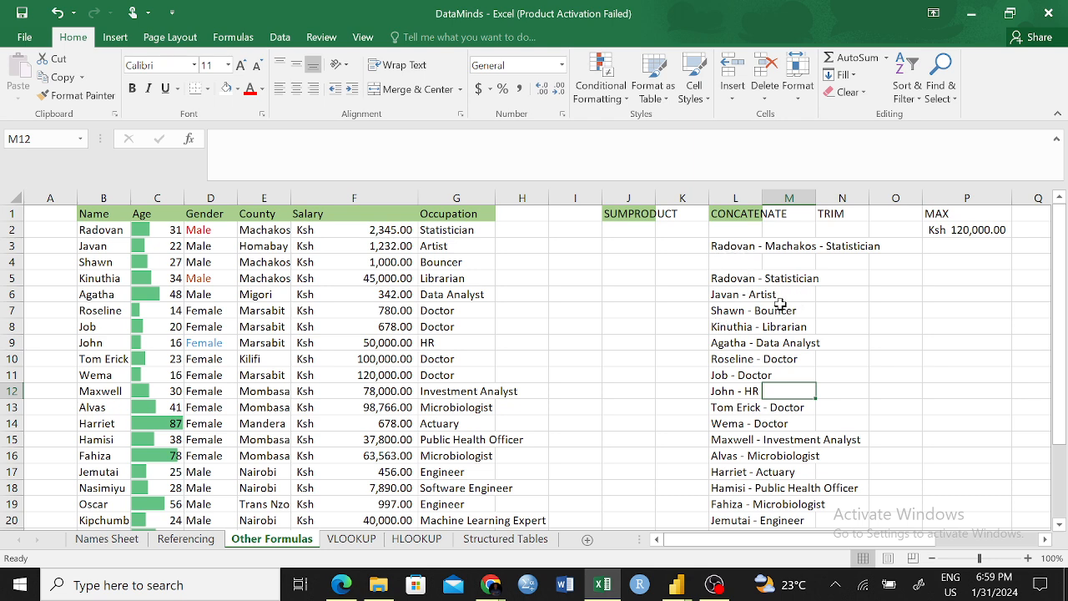
# - Clear the three-field CONCATENATE formula from L3
pyautogui.click(740, 249)
pyautogui.press('BackSpace')
pyautogui.click(905, 407)
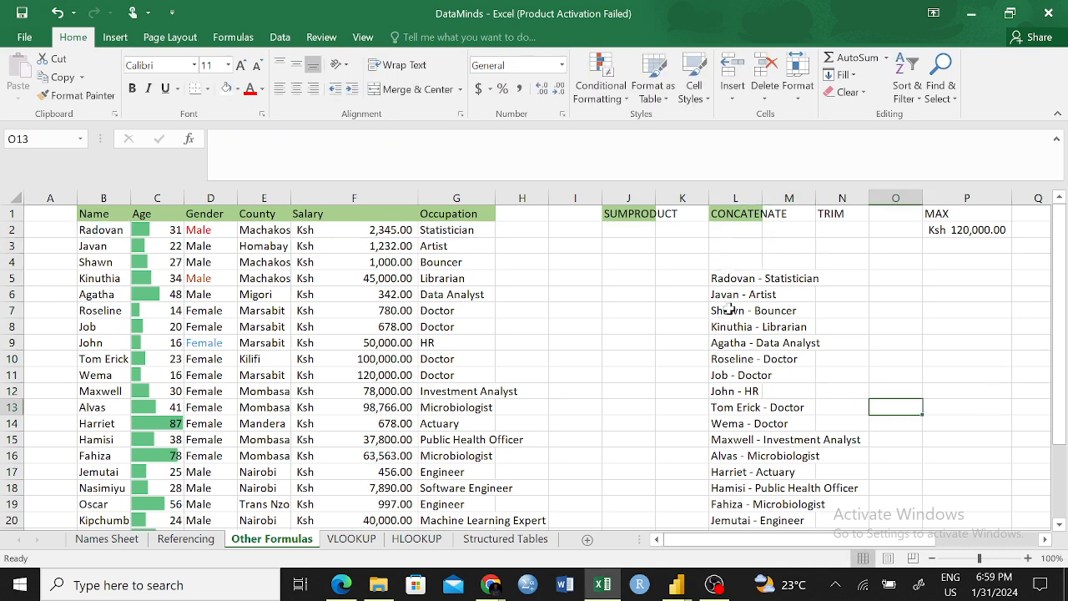
# - Add extra spaces before and after the hyphen in L5's CONCATENATE formula and fill it down to L24
pyautogui.click(722, 278)
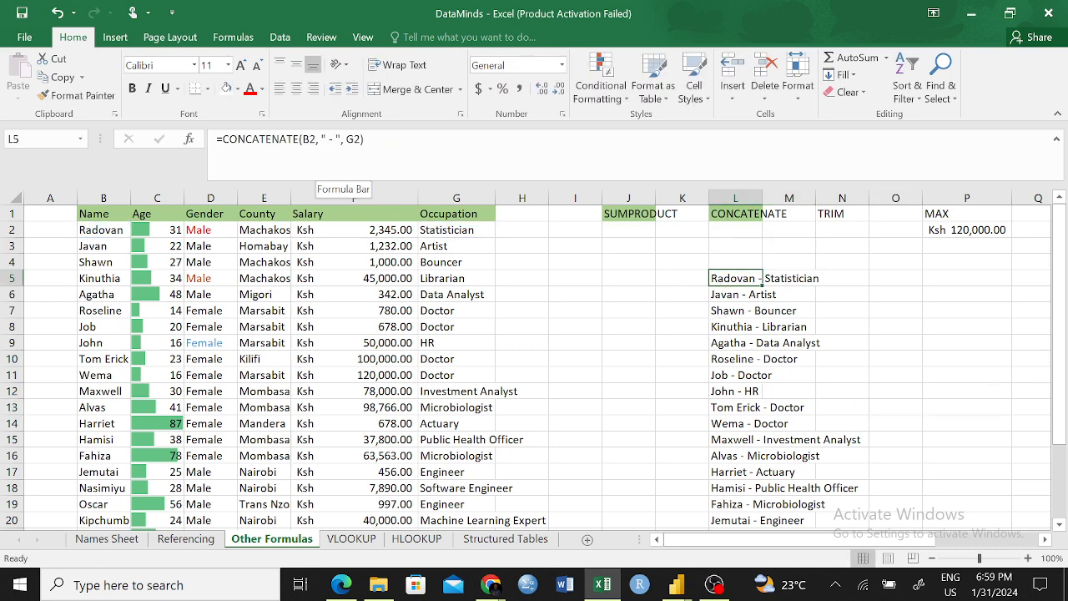
pyautogui.click(325, 139)
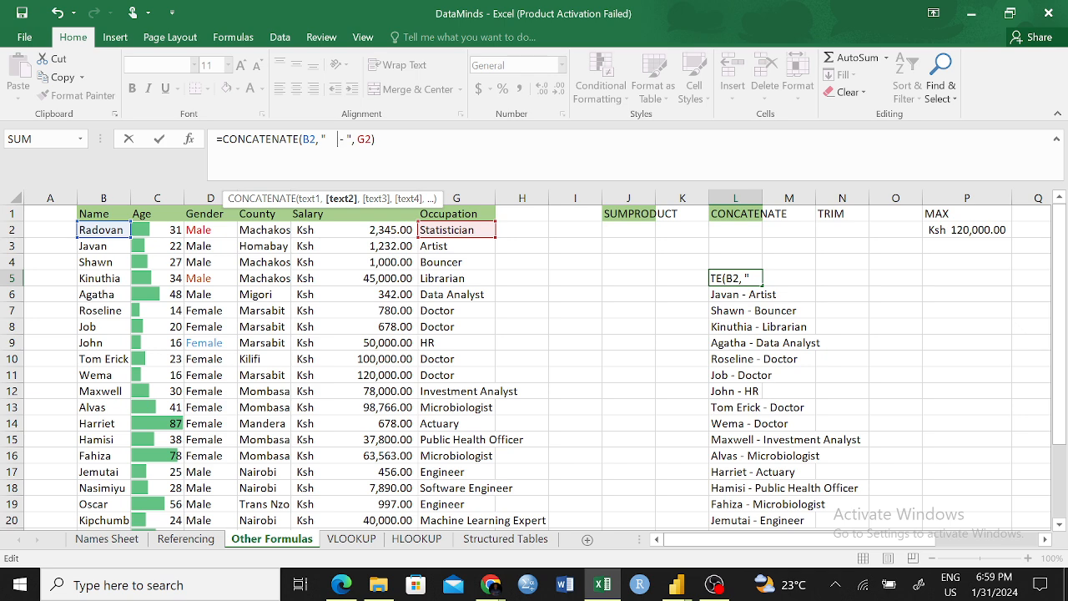
pyautogui.press('Return')
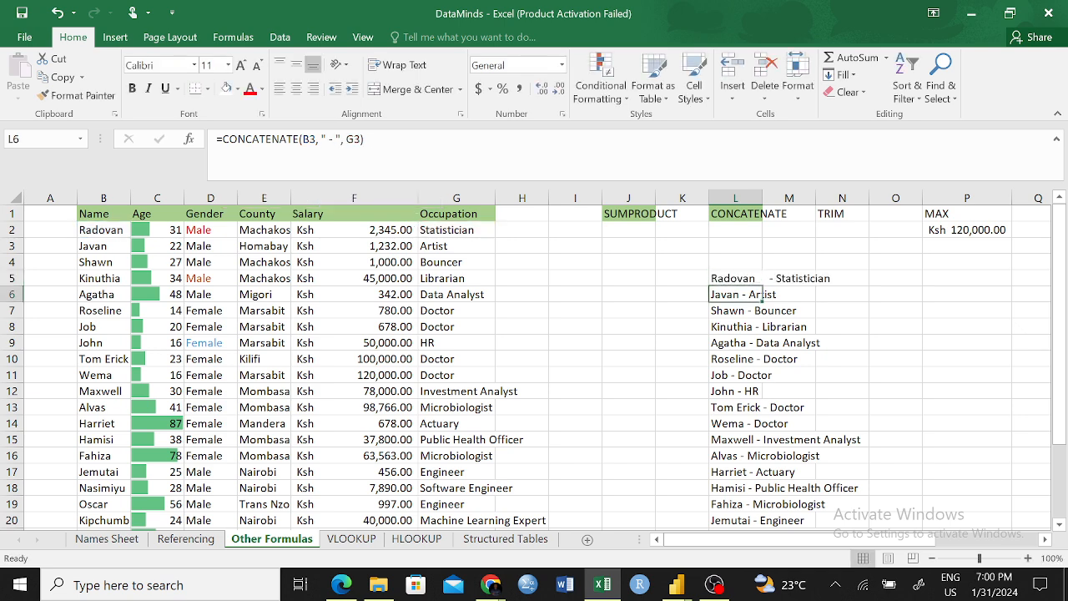
pyautogui.click(745, 281)
pyautogui.click(348, 140)
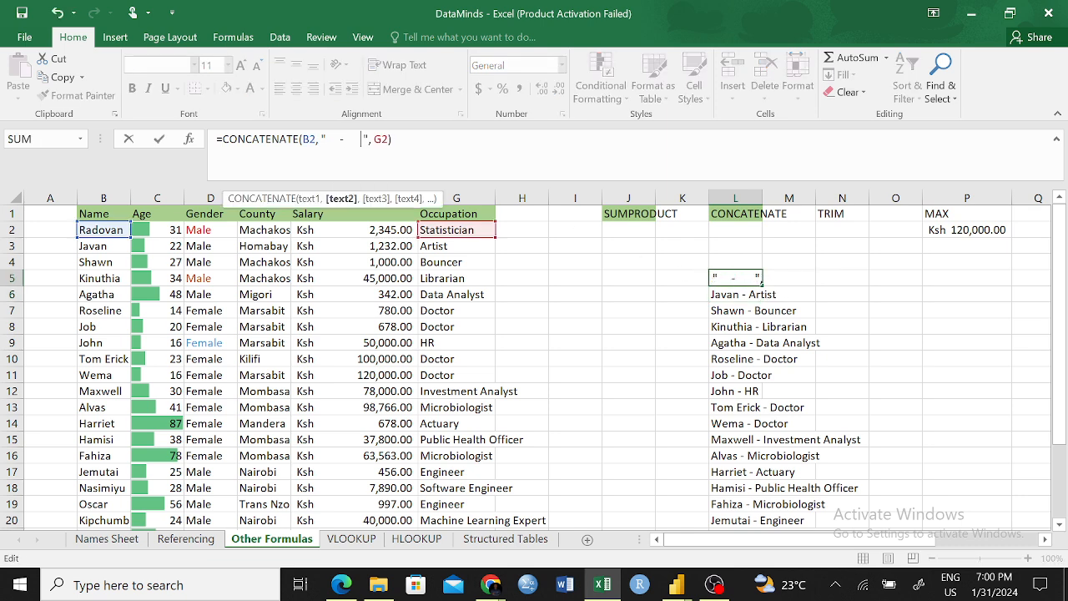
pyautogui.press('Return')
pyautogui.click(734, 278)
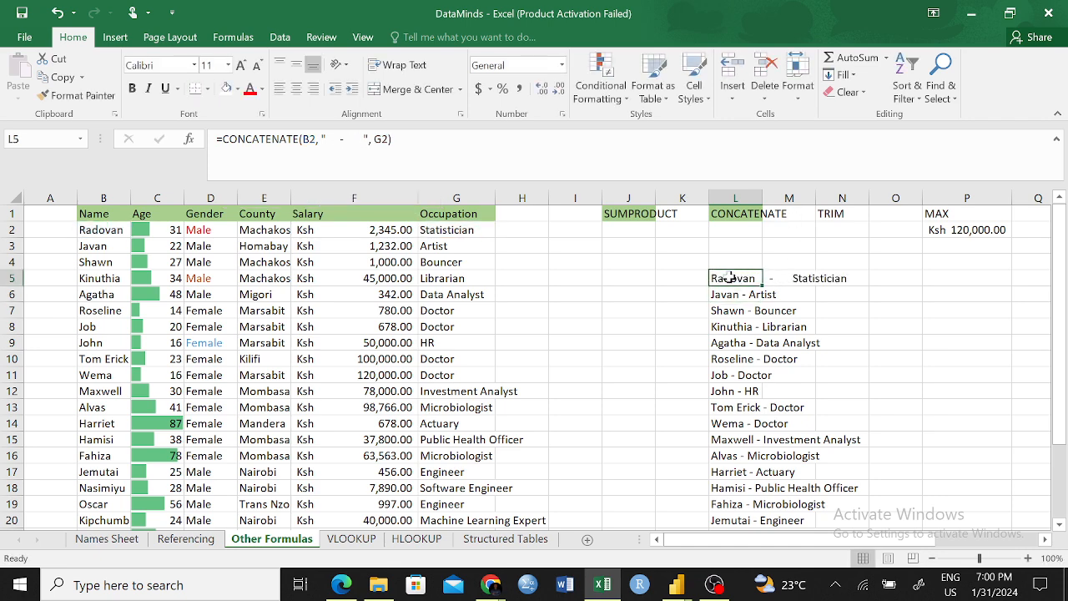
pyautogui.moveTo(768, 285); pyautogui.dragTo(752, 504)
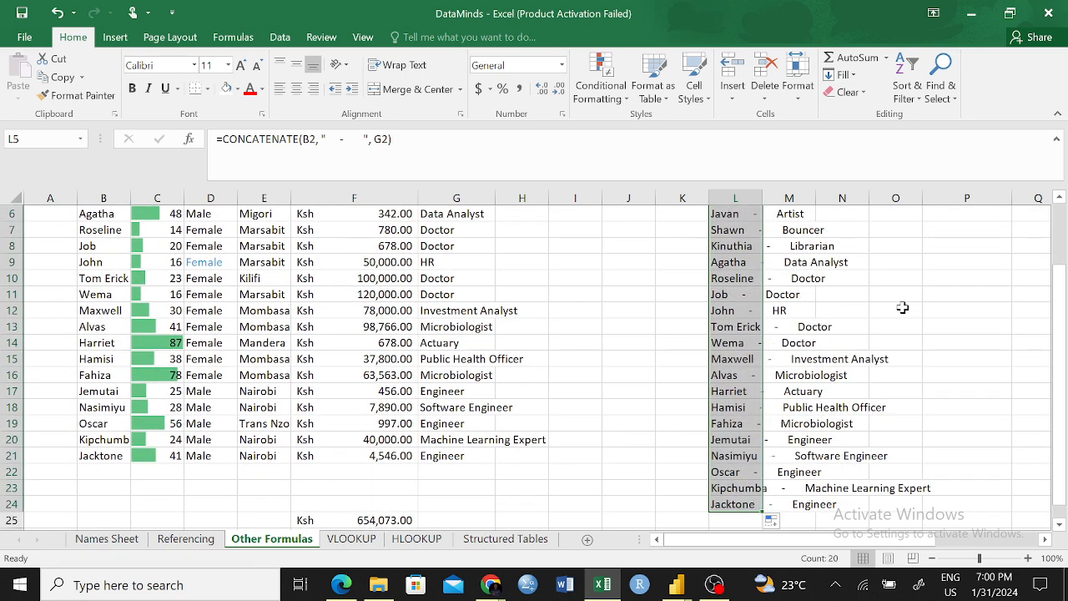
pyautogui.click(936, 332)
pyautogui.scroll(2, 993, 309)
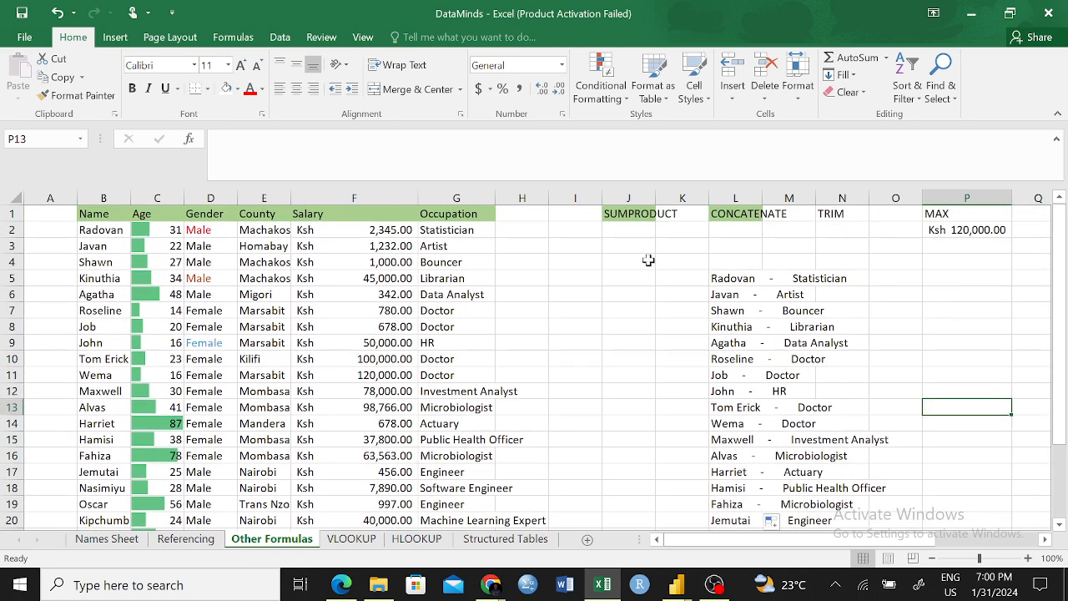
pyautogui.click(768, 277)
pyautogui.click(826, 424)
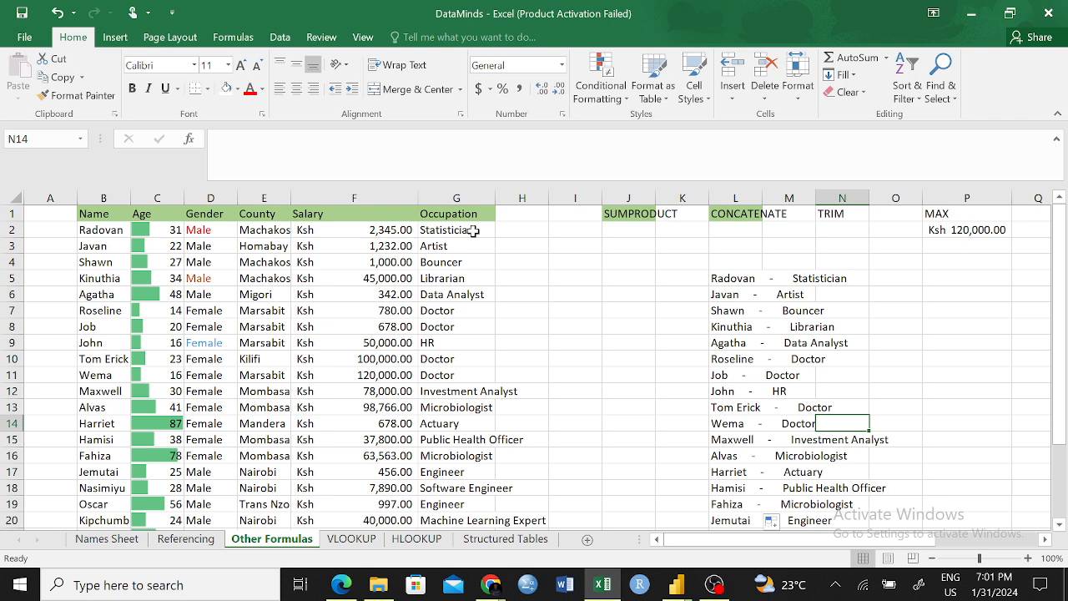
# - Try joining the whole first record in I3 with =CONCATENATE(B2:G2)
pyautogui.click(542, 248)
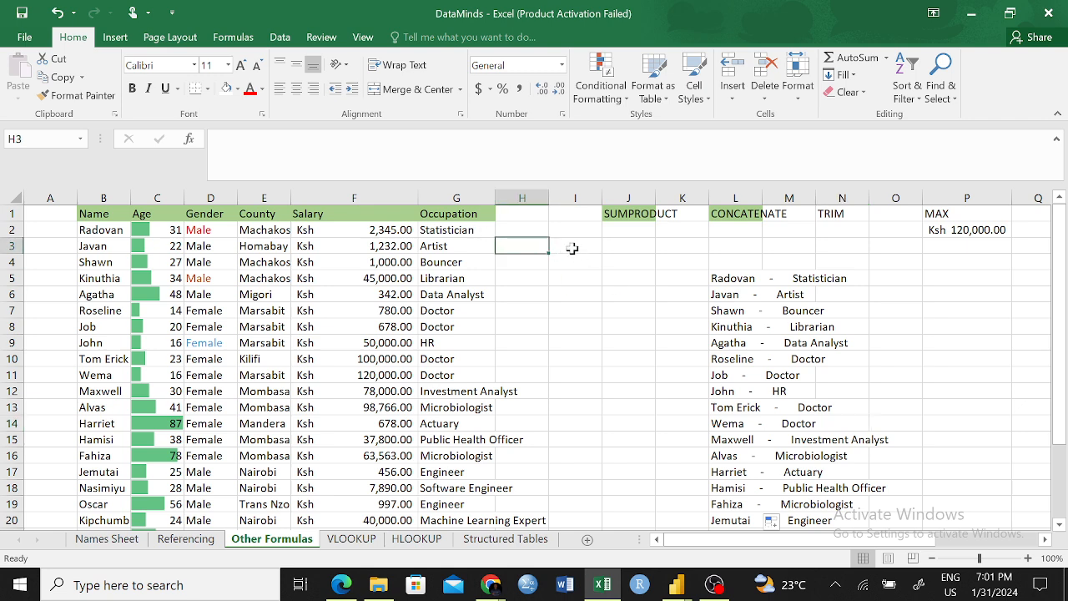
pyautogui.click(572, 247)
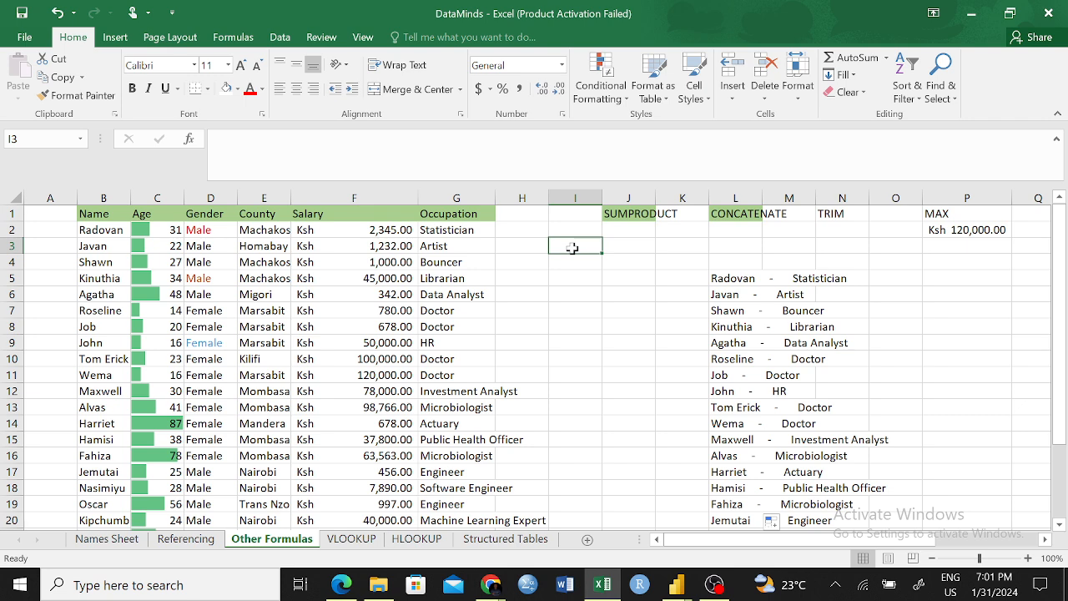
pyautogui.write('=')
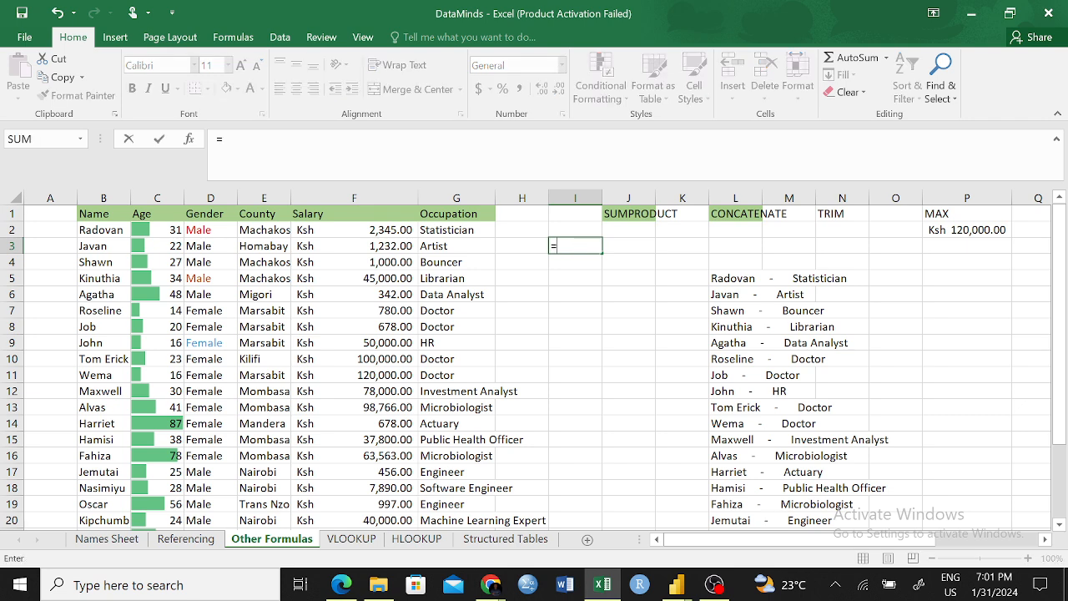
pyautogui.write('CONC')
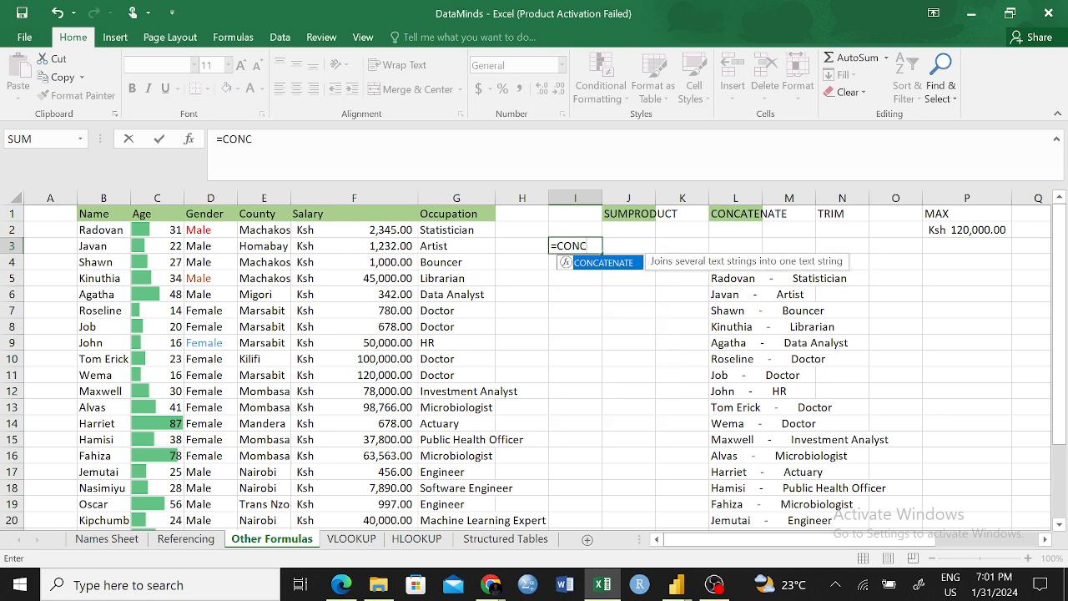
pyautogui.press('Tab')
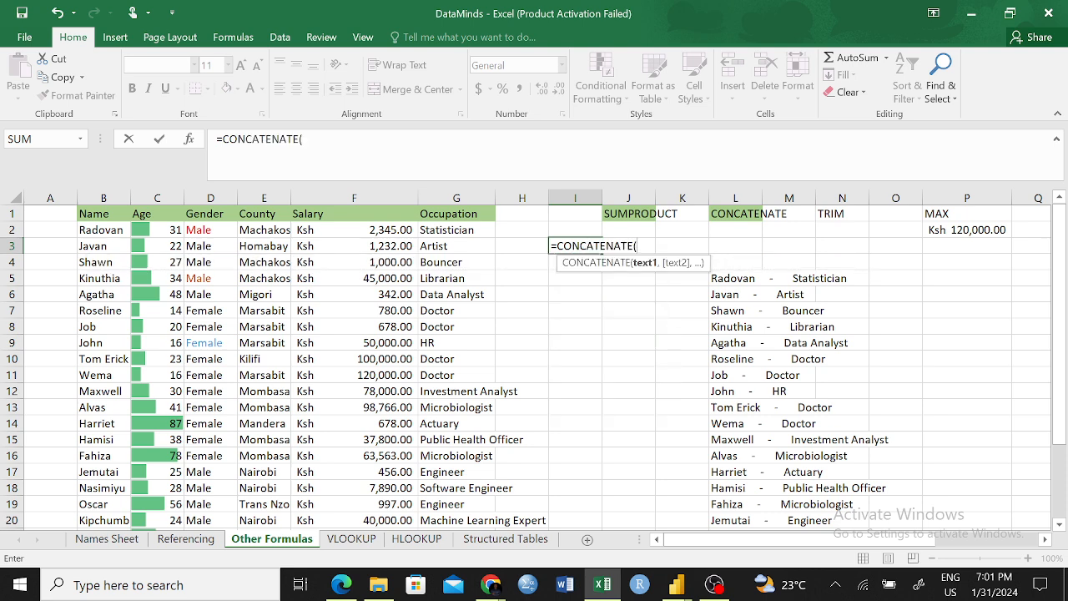
pyautogui.moveTo(100, 230); pyautogui.dragTo(453, 229)
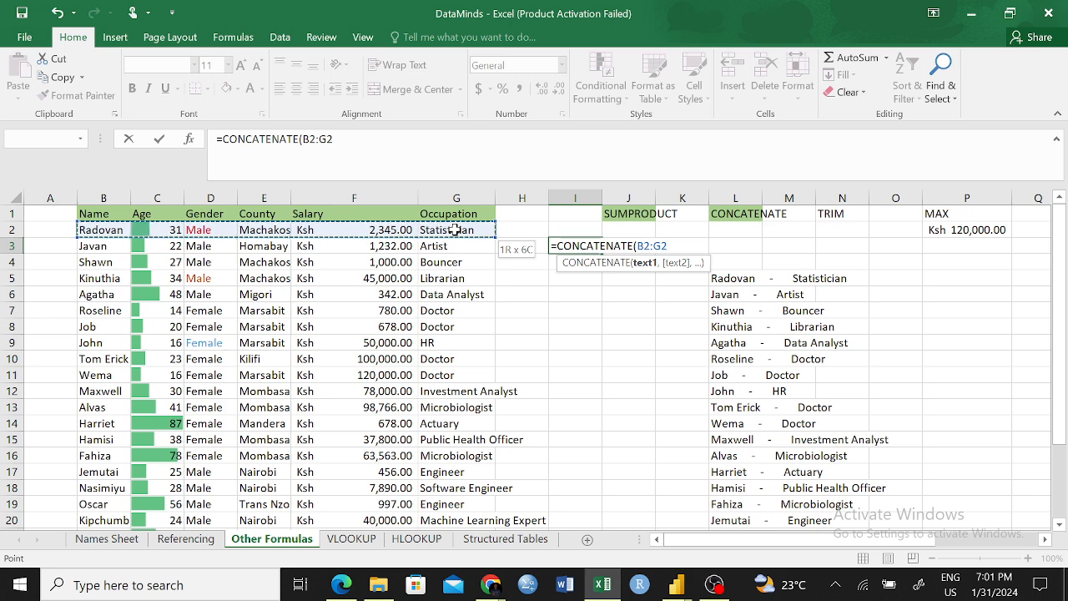
pyautogui.moveTo(453, 229); pyautogui.dragTo(453, 230)
pyautogui.write(')')
pyautogui.press('Return')
pyautogui.click(589, 242)
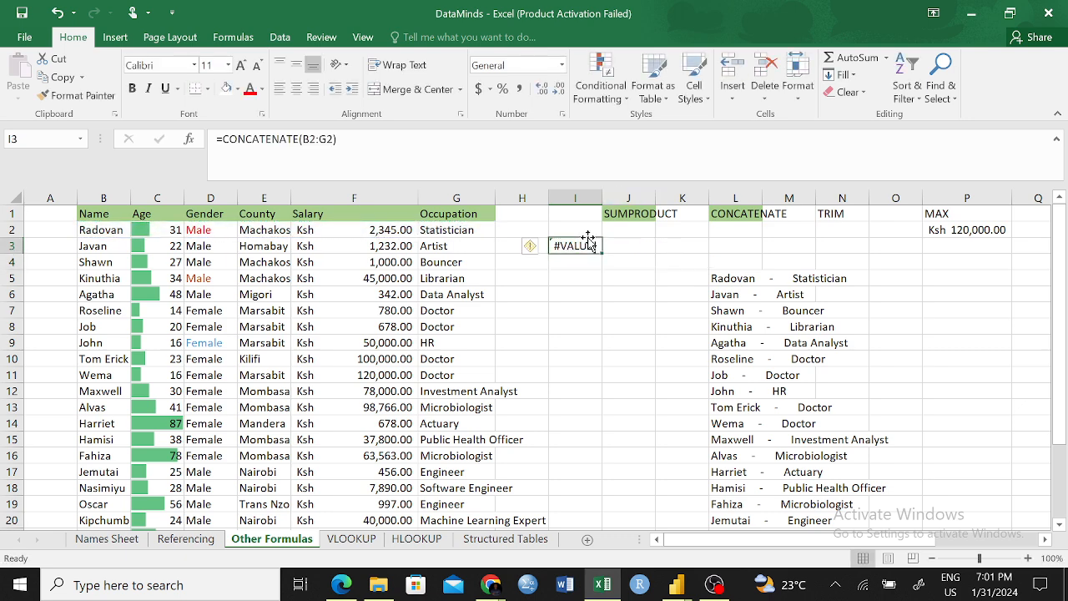
# - Re-enter the CONCATENATE formula in I3 with the row range B2:G2 as its only argument and inspect the cell
pyautogui.press('BackSpace')
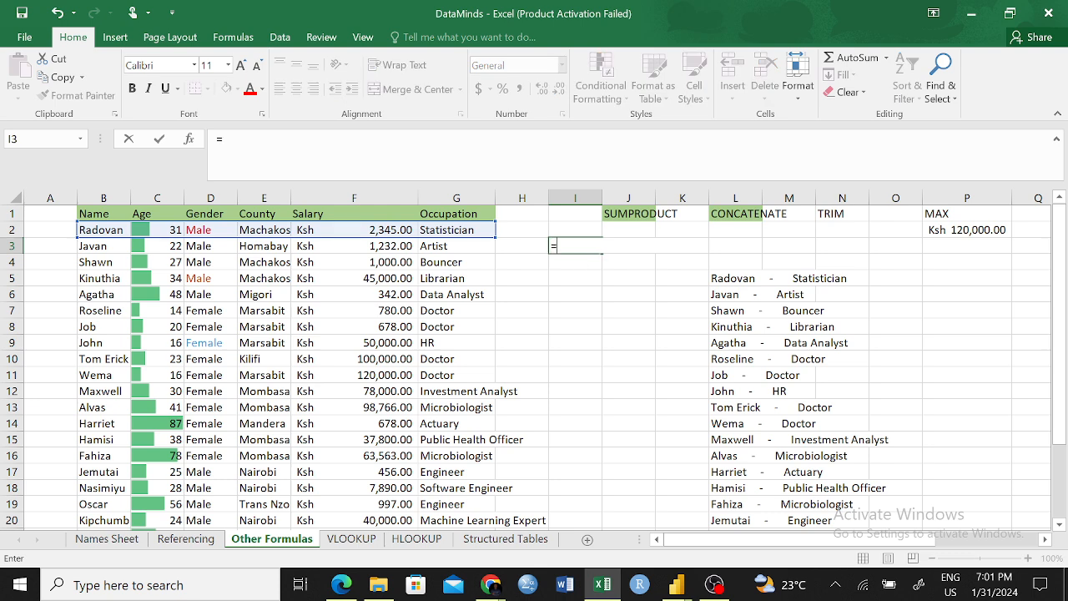
pyautogui.write('=CONCAT')
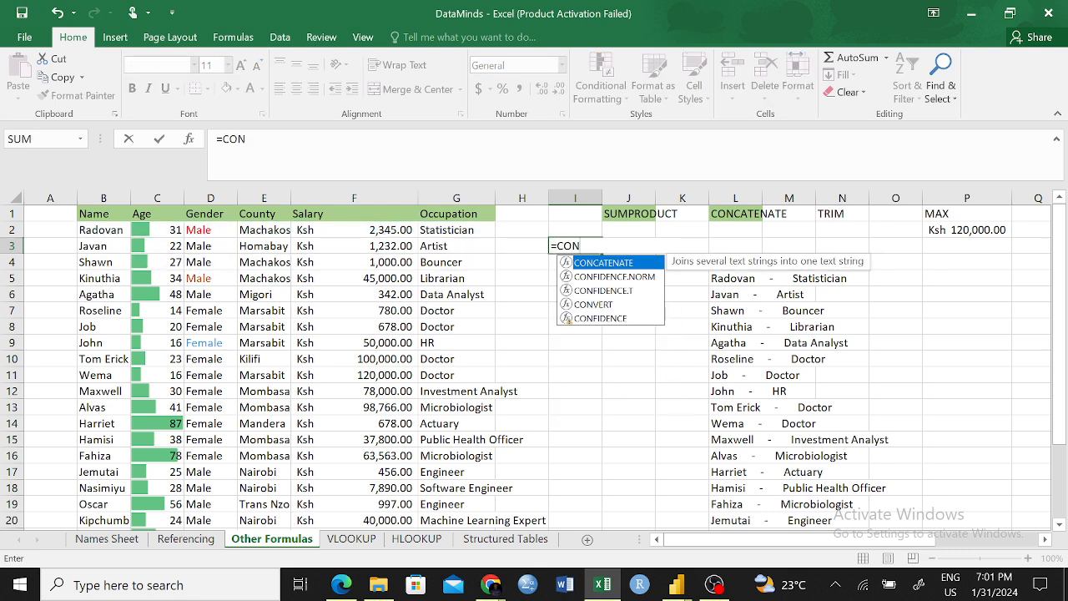
pyautogui.press('Tab')
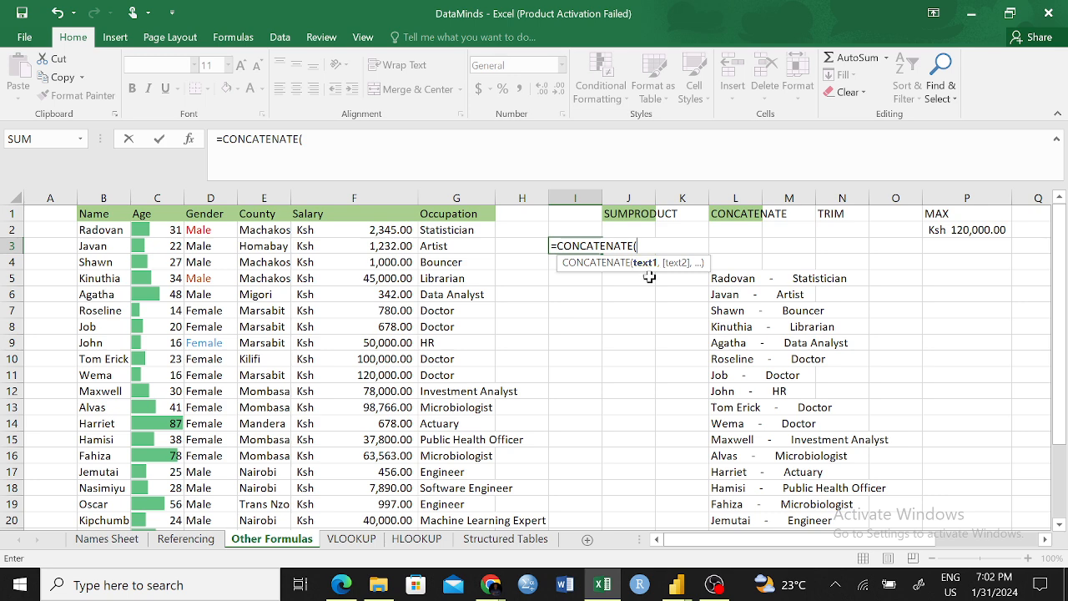
pyautogui.press('BackSpace')
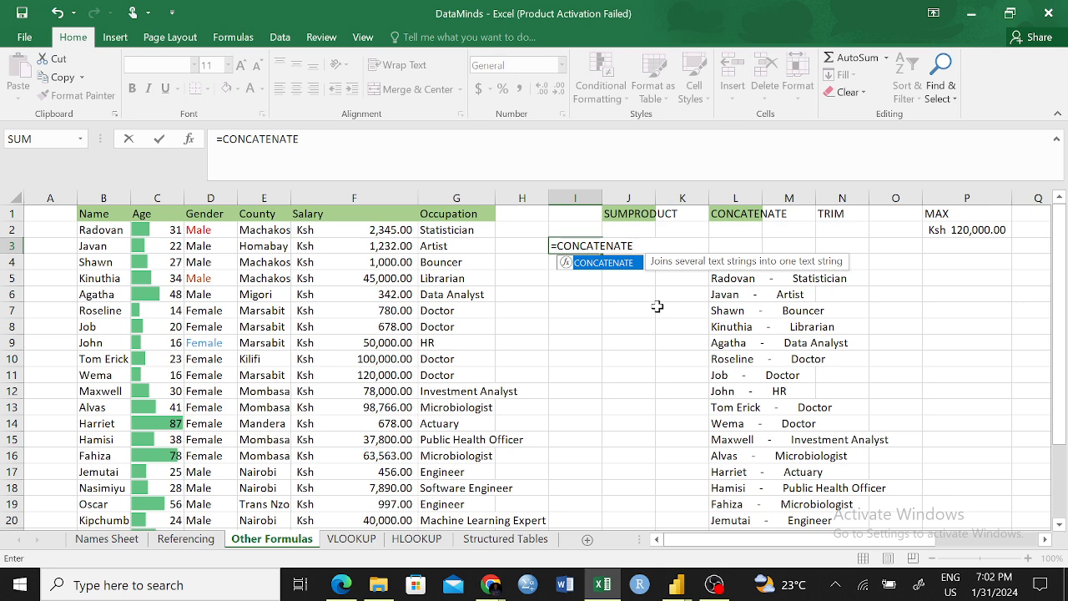
pyautogui.write('(')
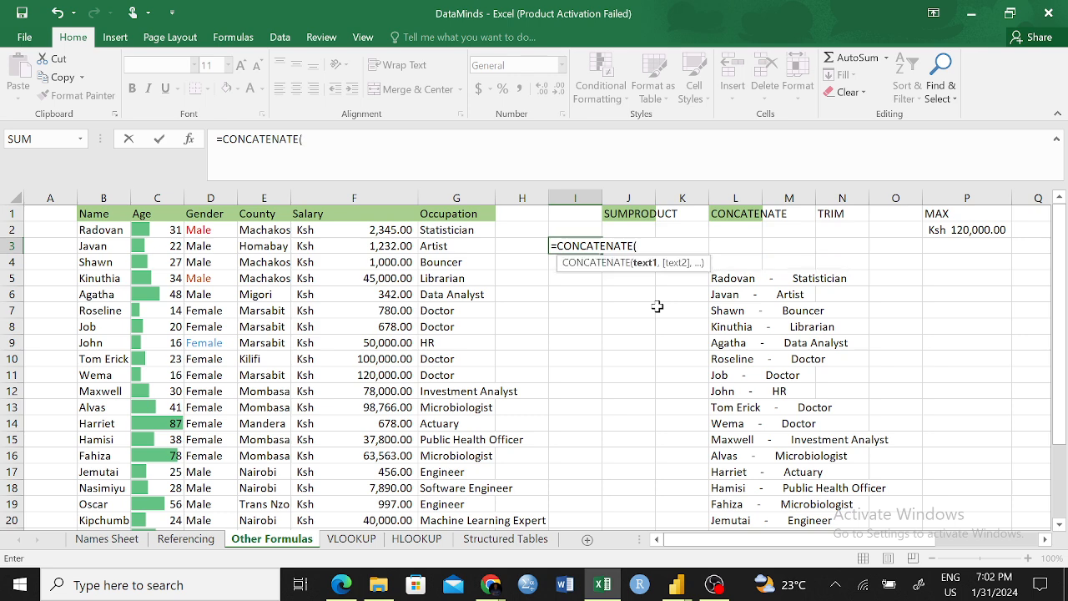
pyautogui.click(105, 228)
pyautogui.moveTo(128, 229); pyautogui.dragTo(449, 232)
pyautogui.press('BackSpace')
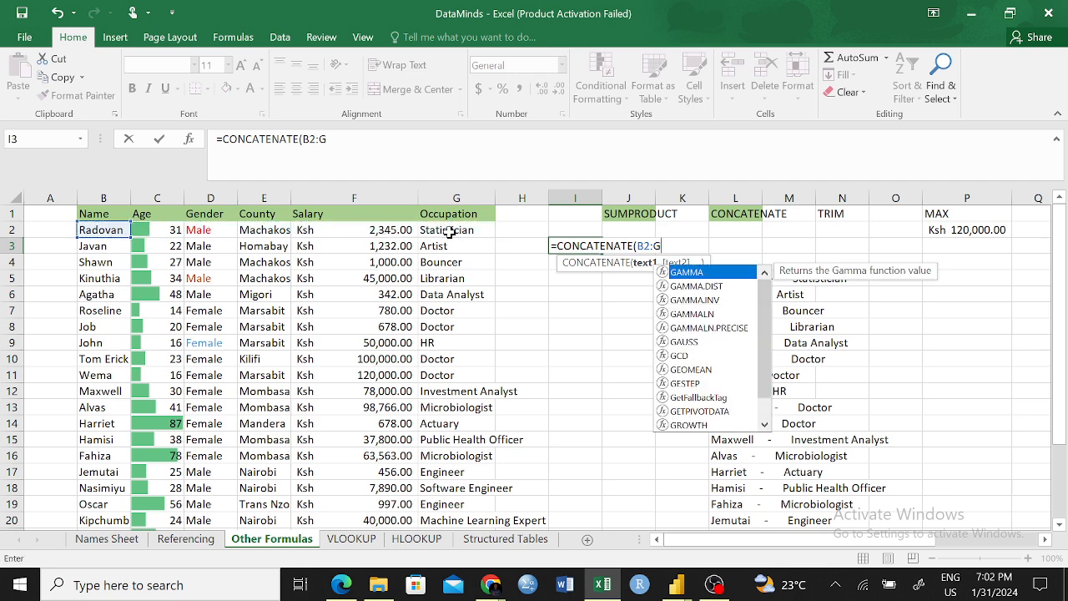
pyautogui.press('BackSpace')
pyautogui.press('BackSpace')
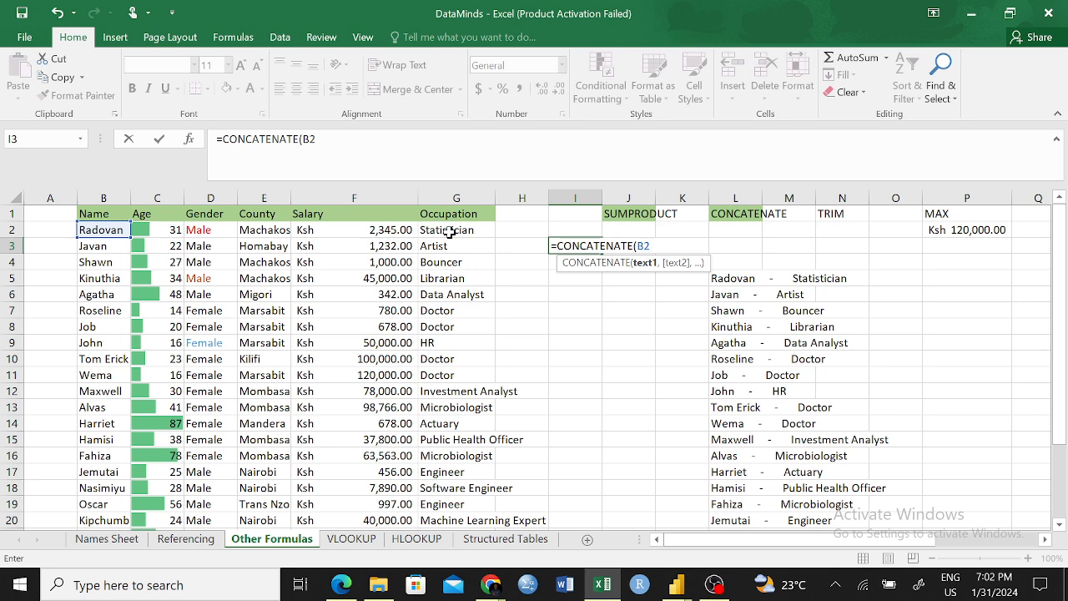
pyautogui.write(':')
pyautogui.click(446, 232)
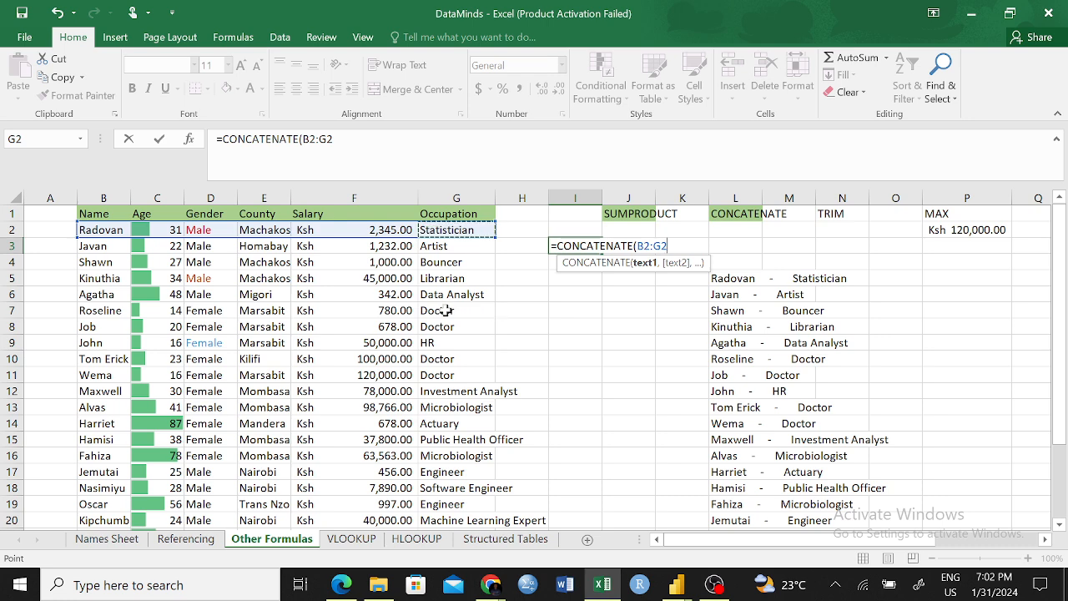
pyautogui.write(')')
pyautogui.press('Return')
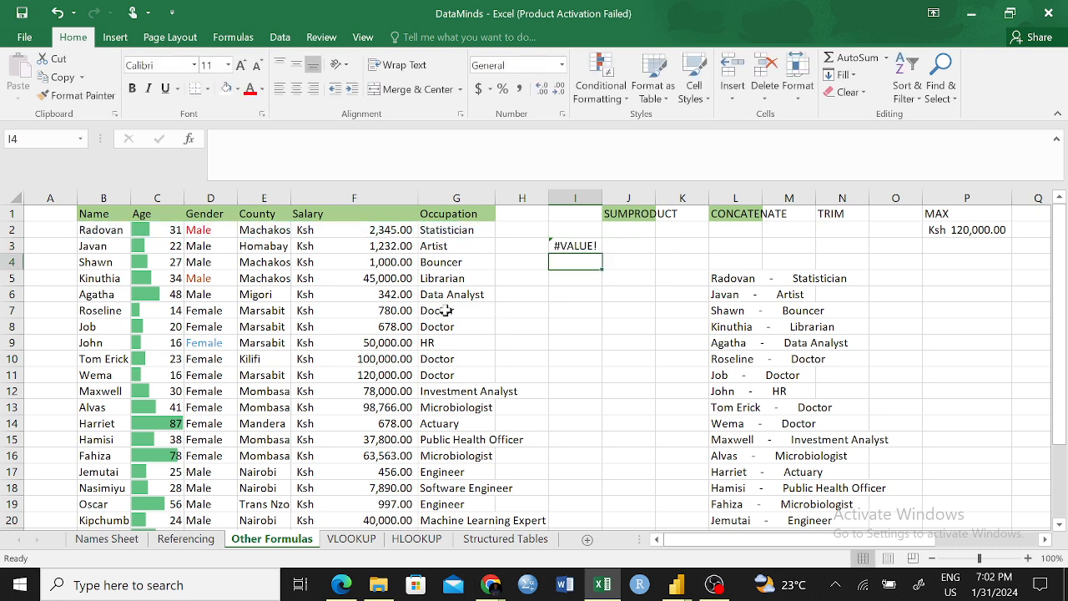
pyautogui.click(578, 231)
pyautogui.click(577, 245)
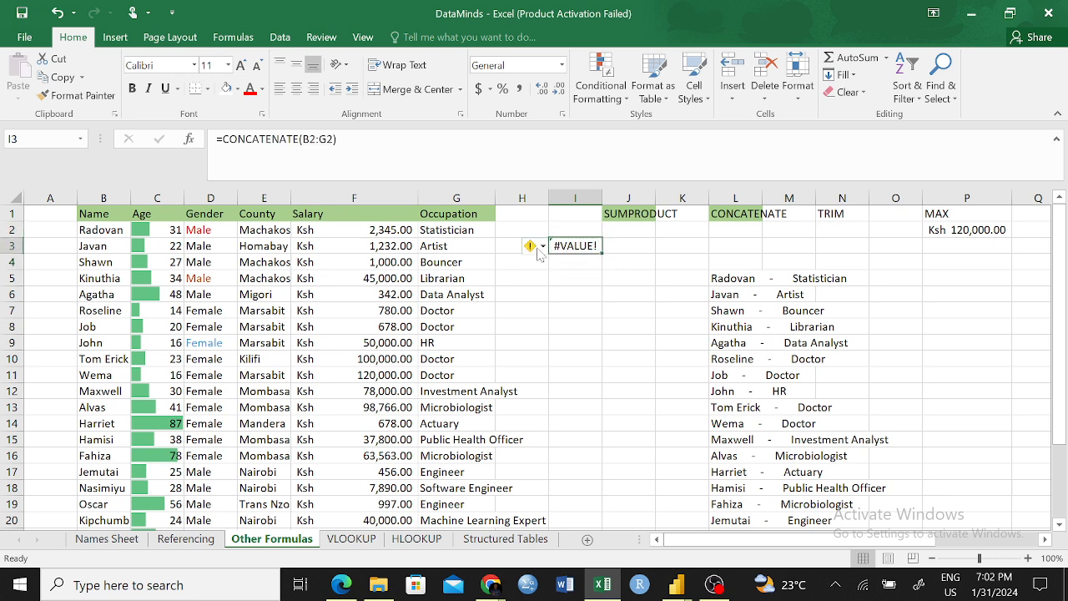
pyautogui.moveTo(536, 254)
# - Add a quoted space as second argument in I3 so the formula reads =CONCATENATE(B2:G2," ")
pyautogui.click(579, 278)
pyautogui.click(575, 248)
pyautogui.click(316, 139)
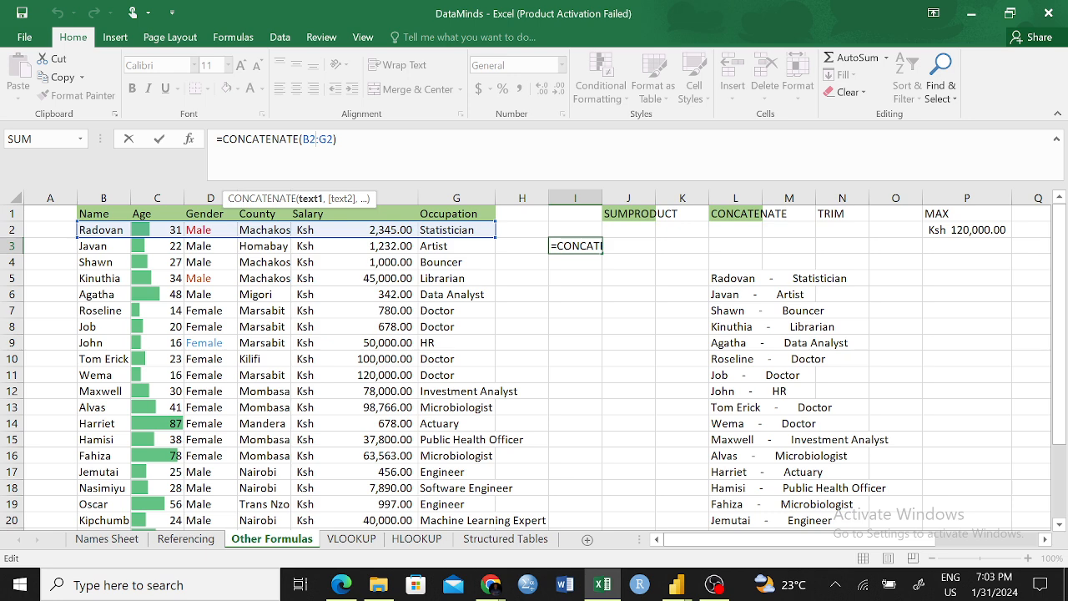
pyautogui.write(',')
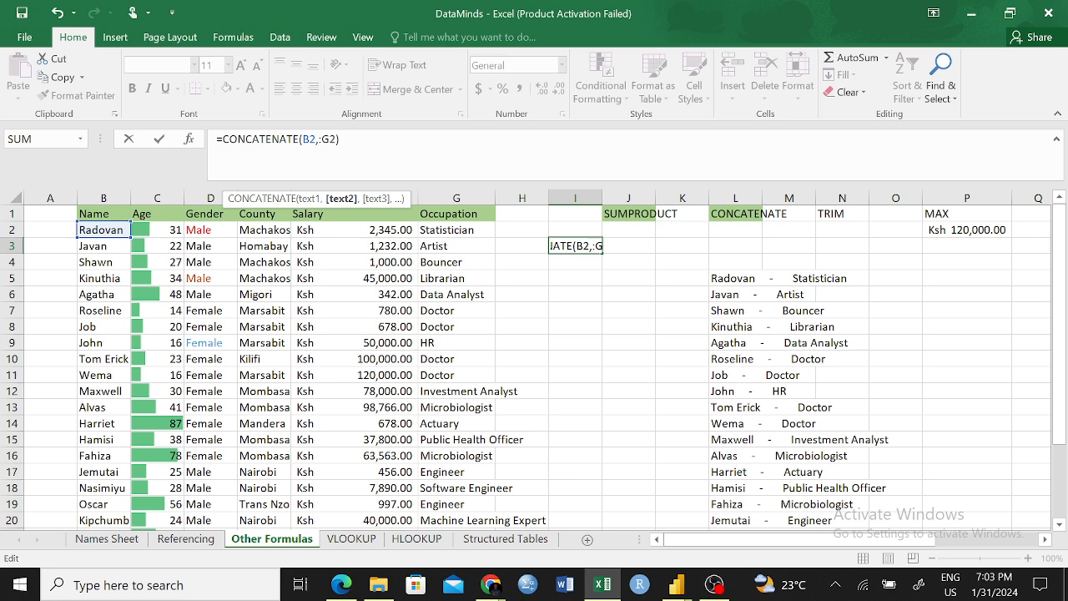
pyautogui.press('BackSpace')
pyautogui.press('BackSpace')
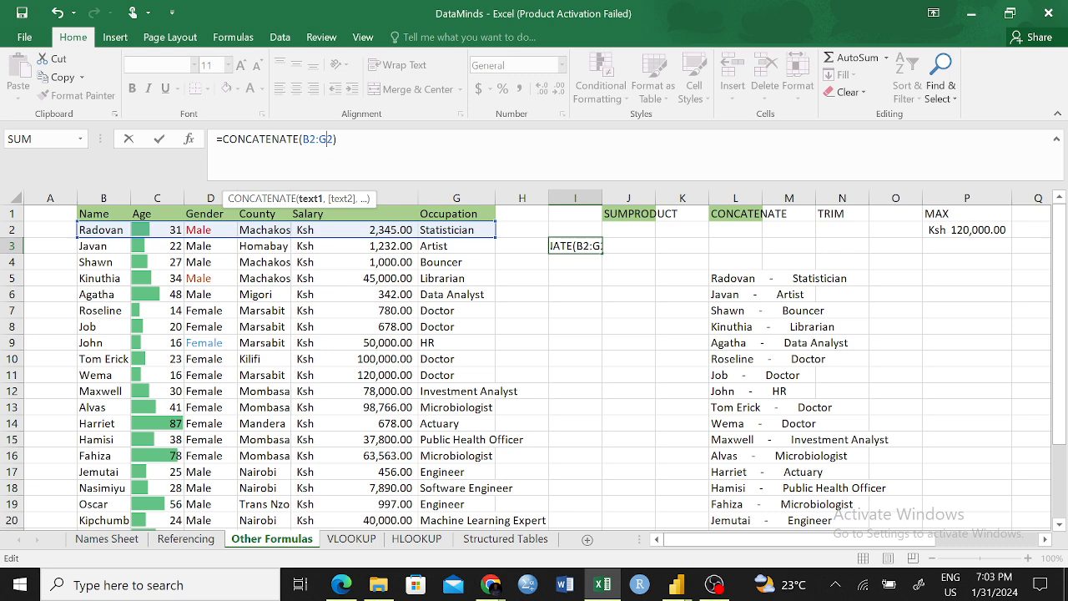
pyautogui.write(',')
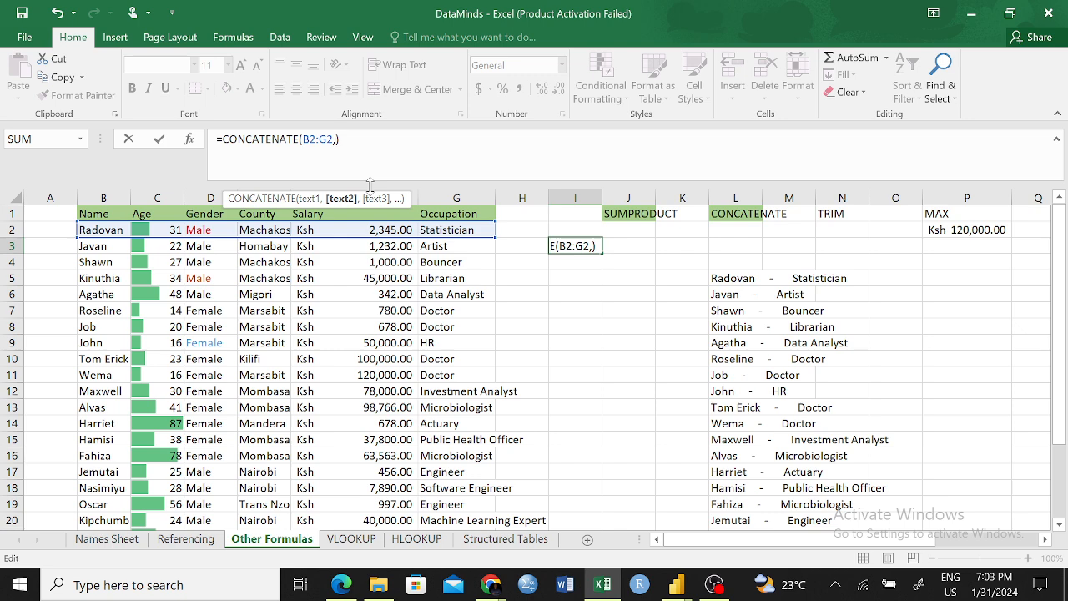
pyautogui.write('""')
pyautogui.write(')')
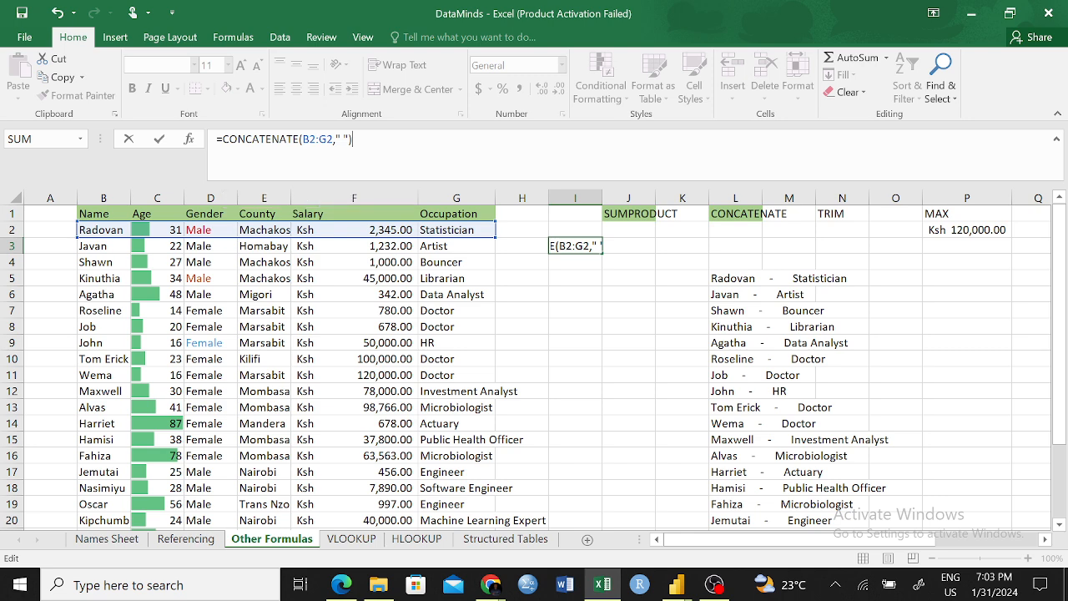
pyautogui.press('Return')
pyautogui.click(550, 245)
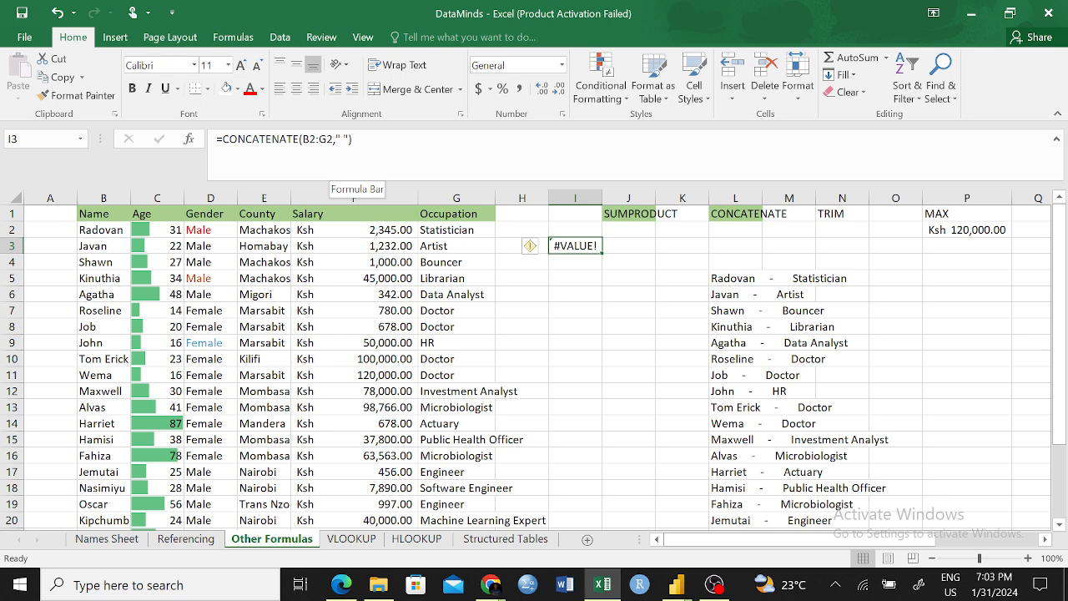
pyautogui.click(344, 140)
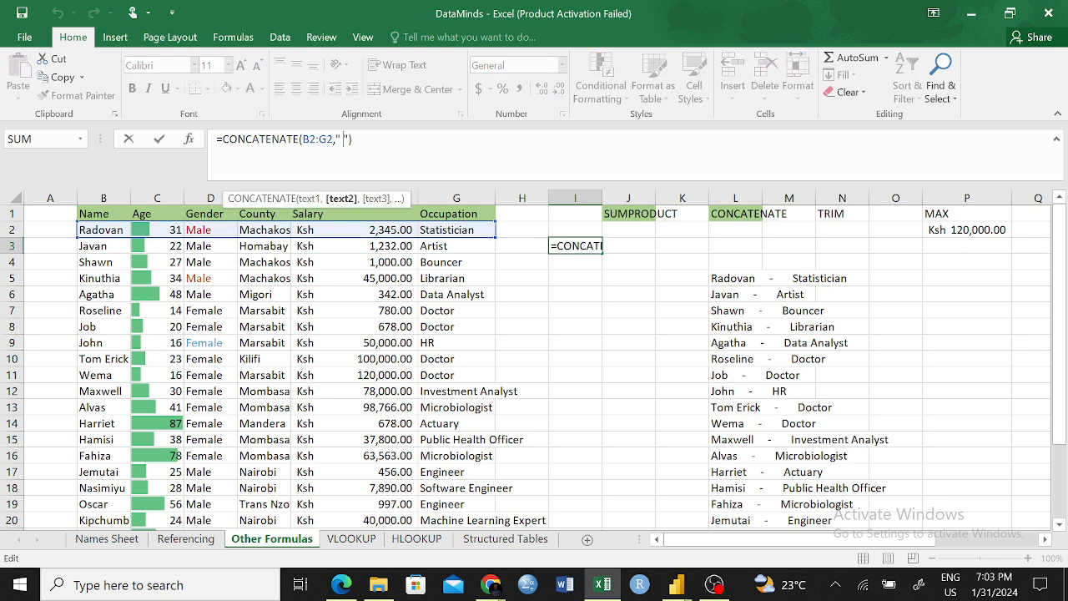
pyautogui.click(584, 307)
pyautogui.press('BackSpace')
pyautogui.press('BackSpace')
pyautogui.press('Return')
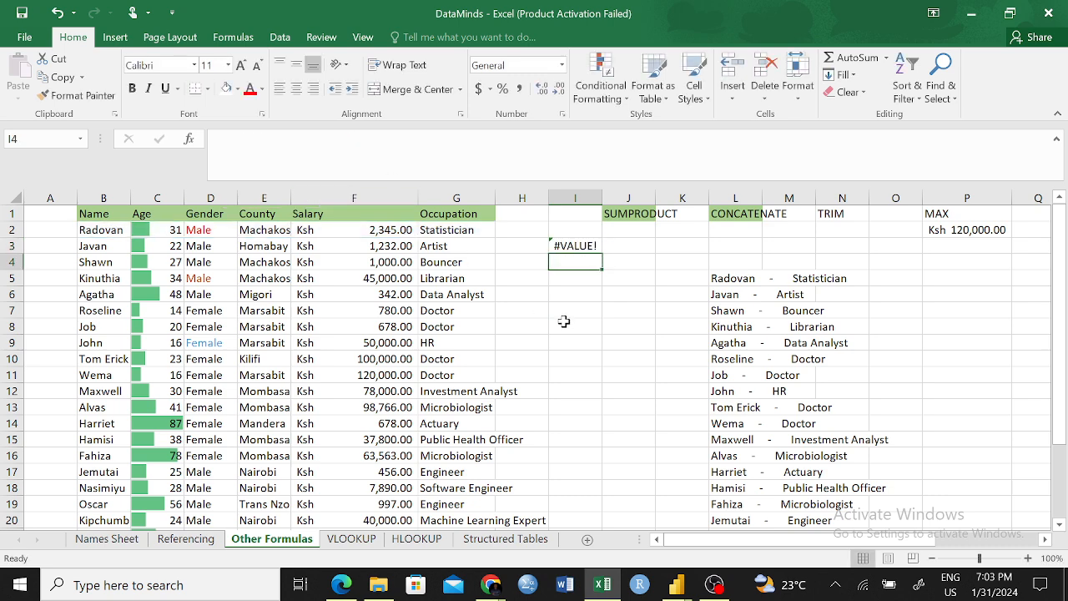
# - Remove some of the extra spaces after the hyphen in L5's CONCATENATE formula
pyautogui.click(674, 371)
pyautogui.click(724, 282)
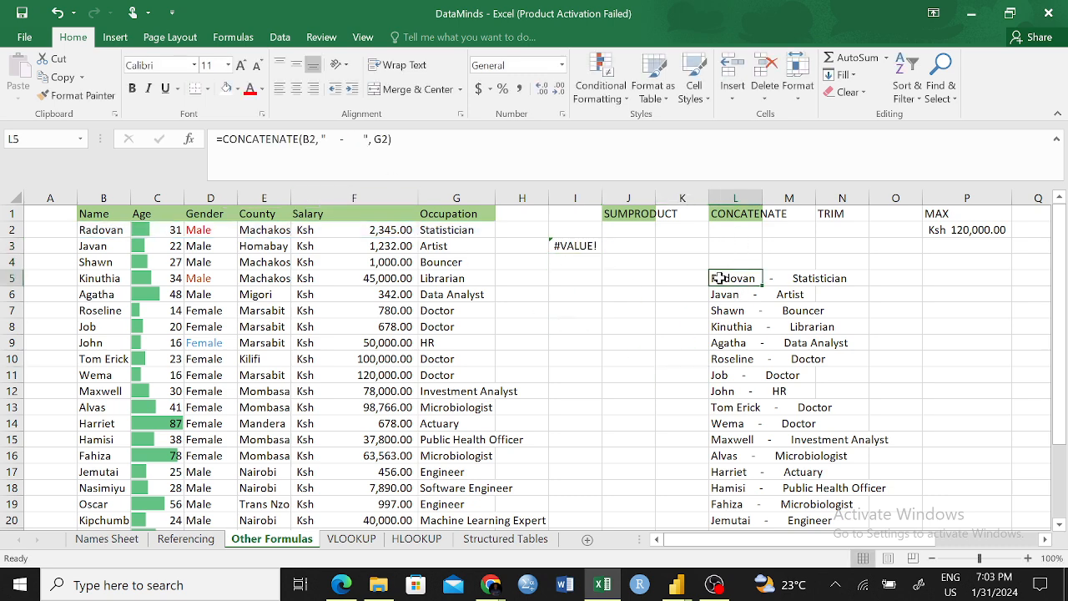
pyautogui.click(775, 278)
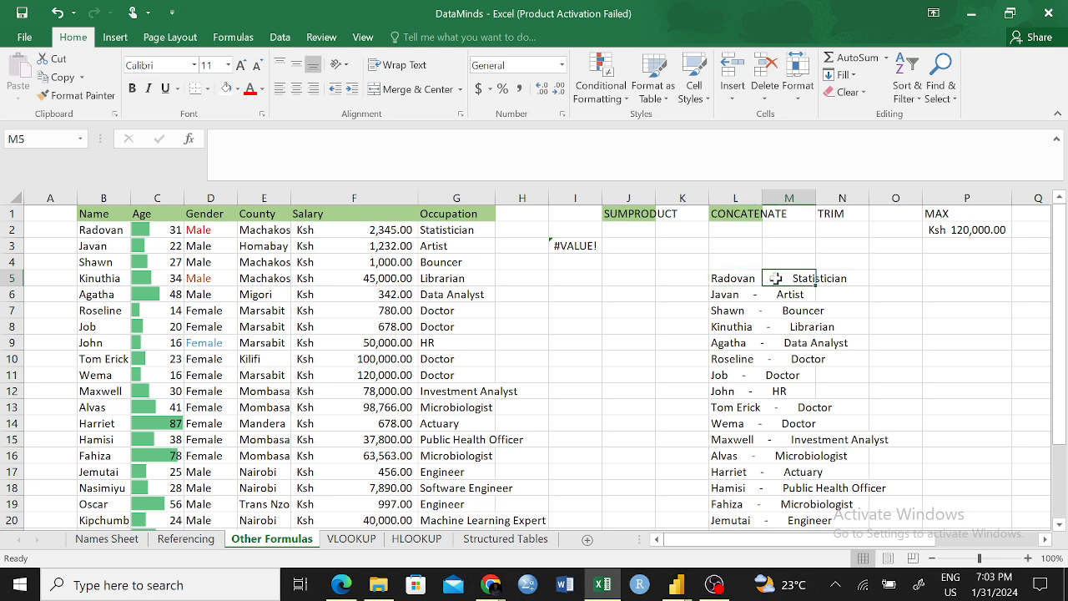
pyautogui.click(722, 279)
pyautogui.doubleClick(332, 139)
pyautogui.moveTo(346, 139); pyautogui.dragTo(364, 139)
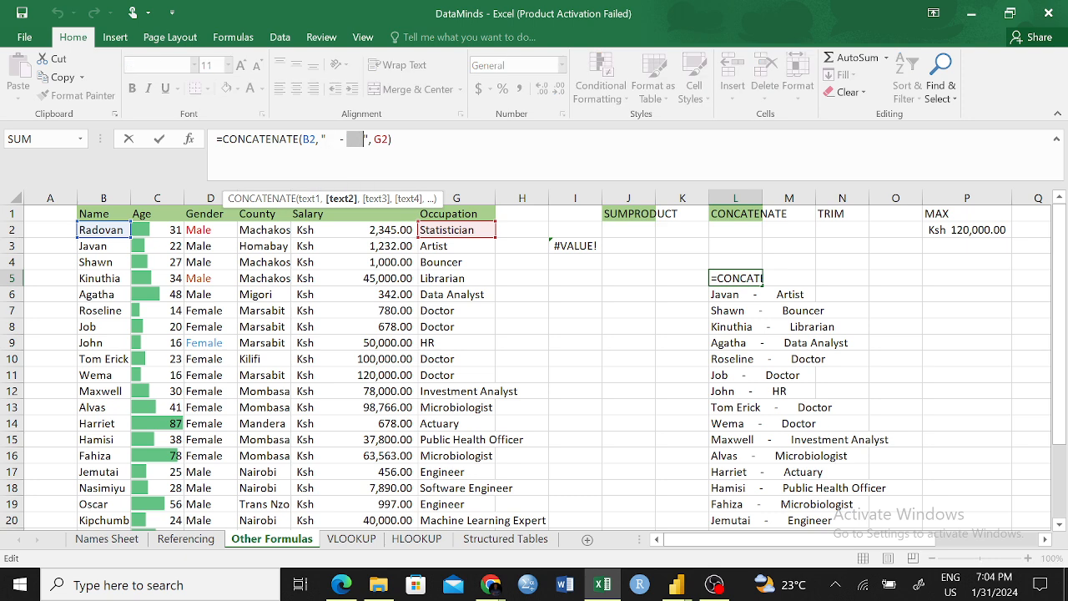
pyautogui.click(716, 330)
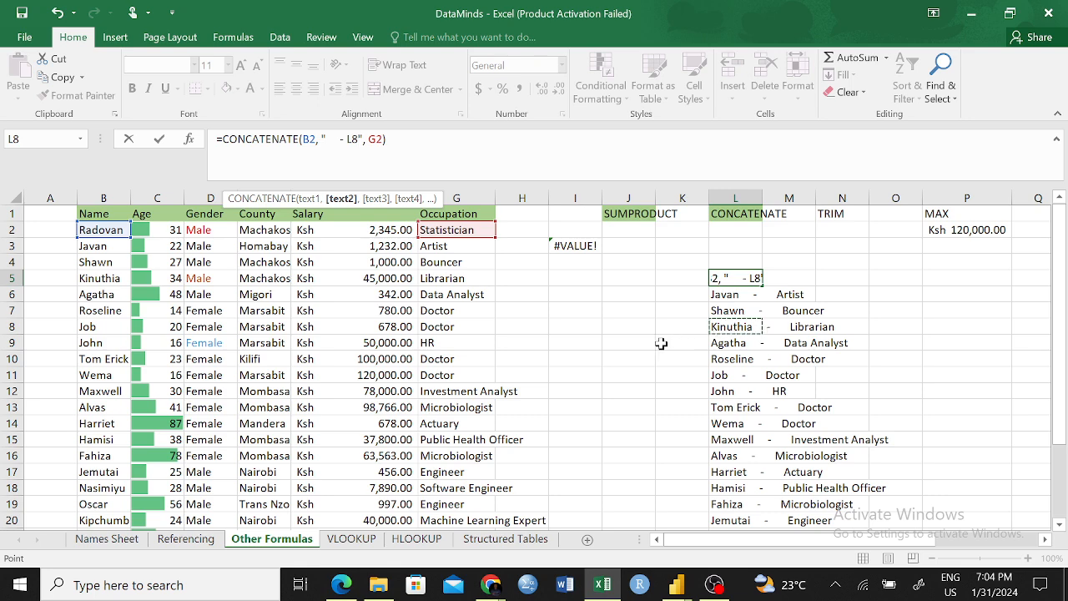
pyautogui.press('BackSpace')
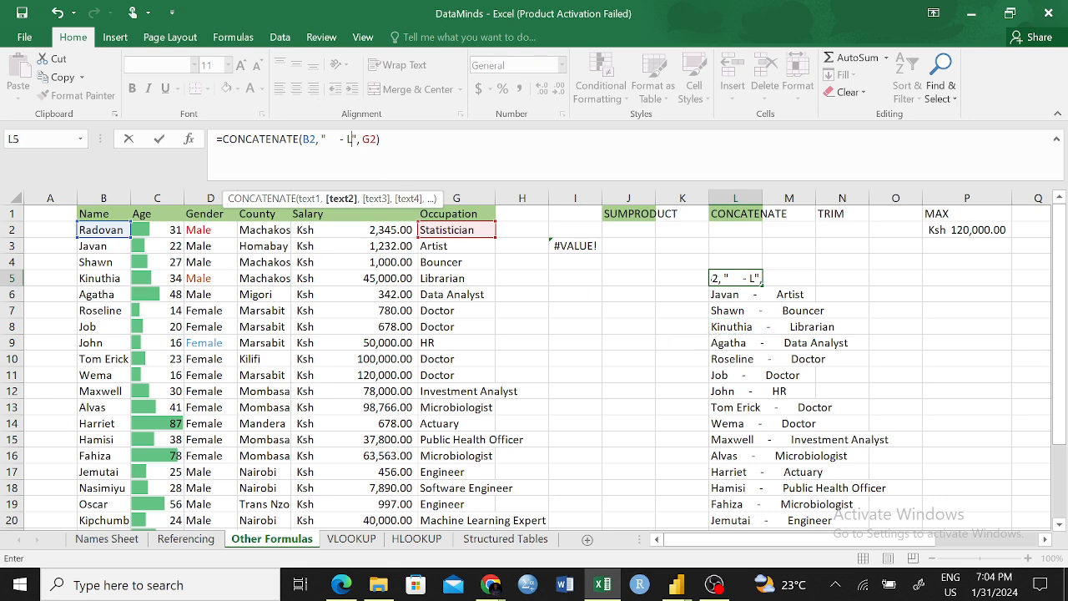
pyautogui.press('BackSpace')
pyautogui.press('Return')
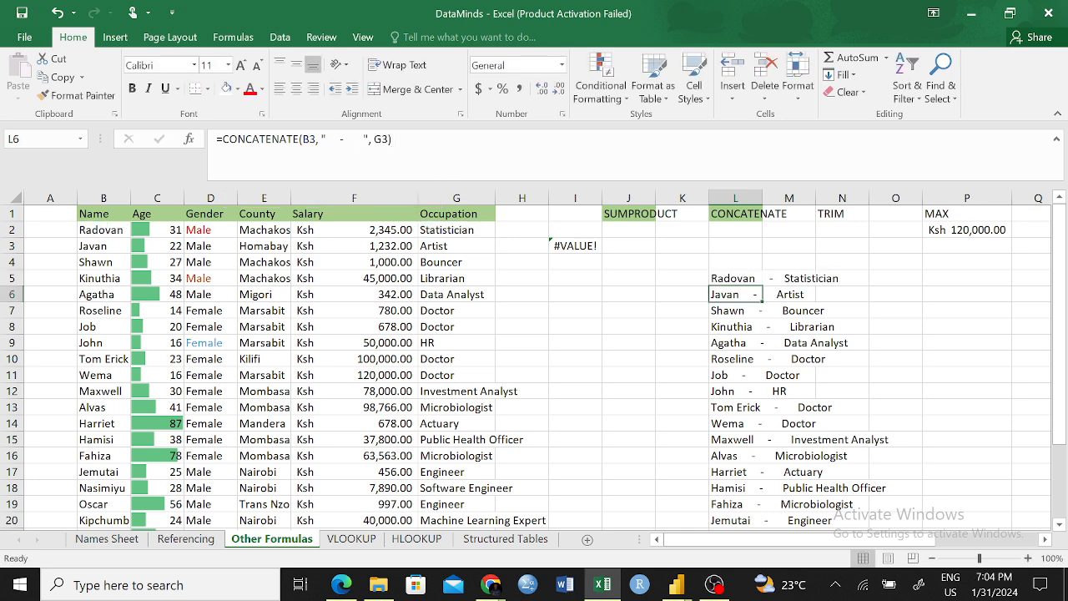
# - Select the concatenated name and occupation results from L5 downward across columns L and M
pyautogui.click(727, 423)
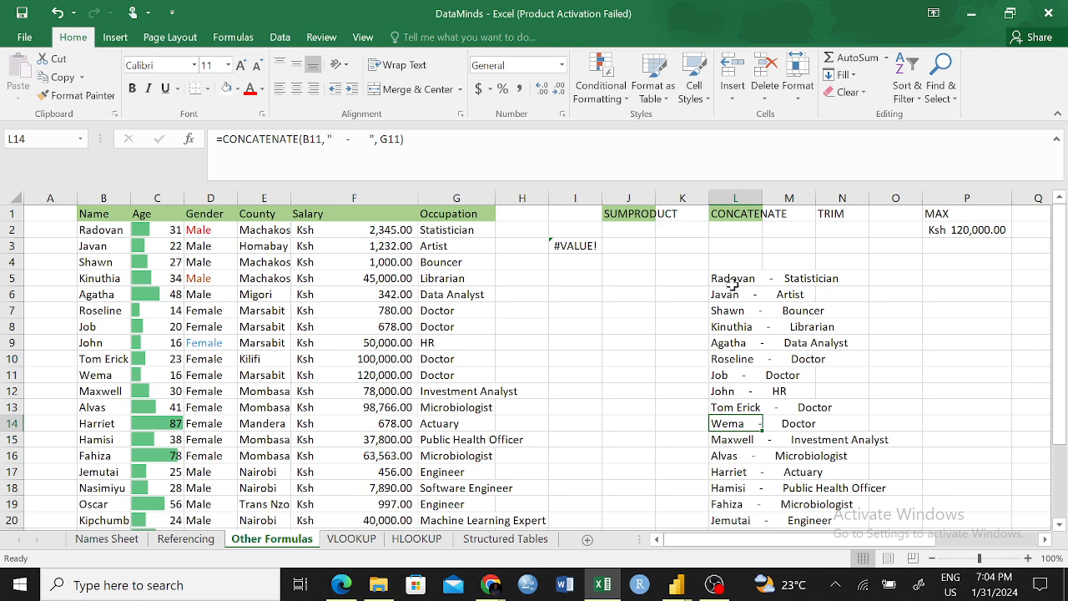
pyautogui.moveTo(721, 279); pyautogui.dragTo(802, 514)
pyautogui.scroll(1, 903, 435)
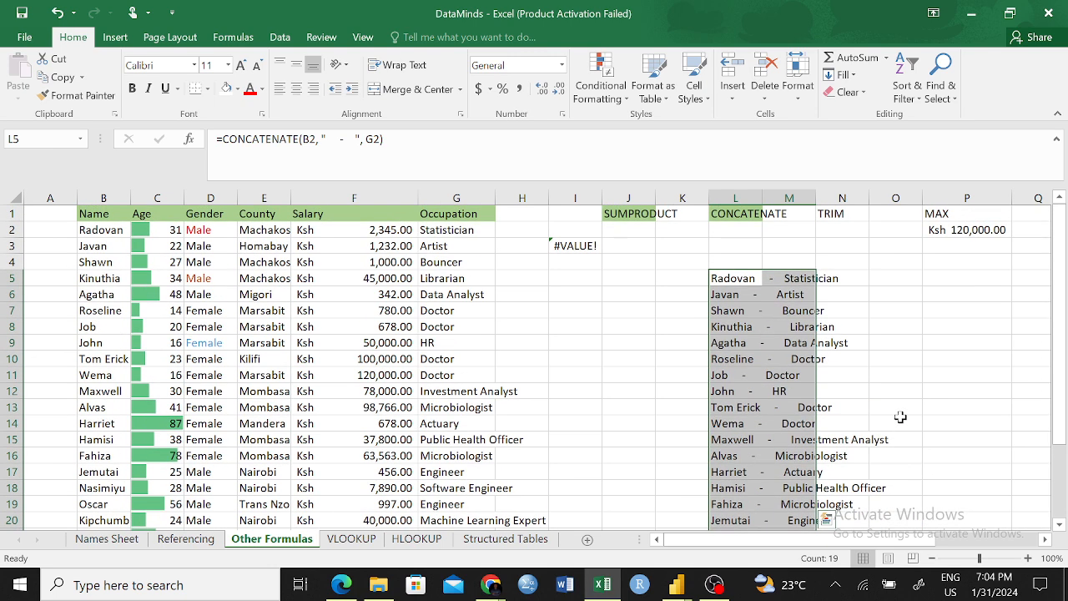
# - Enter =TRIM(L5) in N5 under the TRIM heading and check the source CONCATENATE formula in L5
pyautogui.click(895, 374)
pyautogui.click(833, 213)
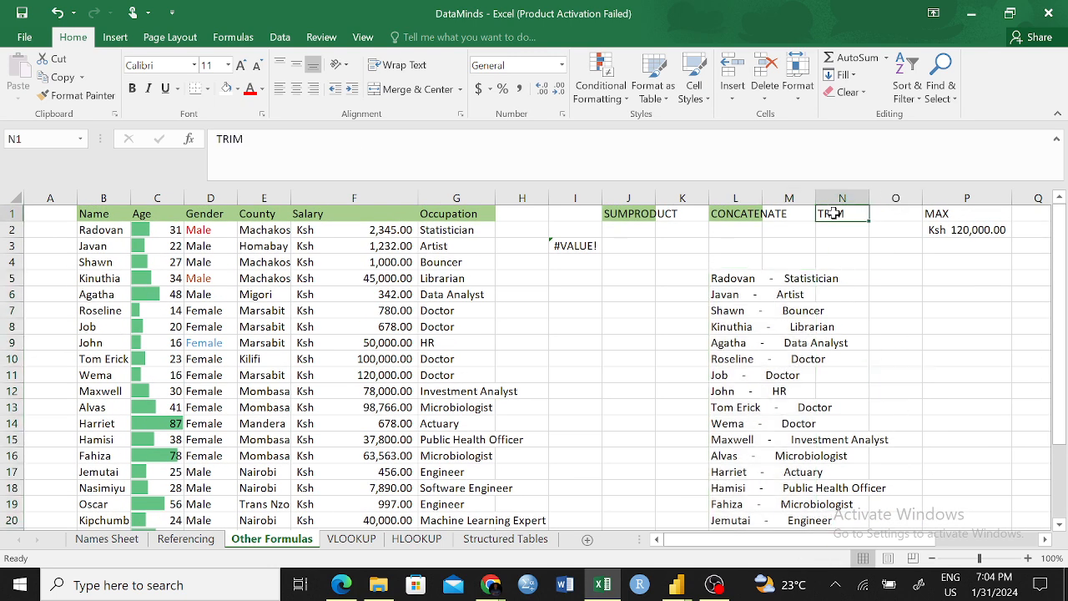
pyautogui.click(861, 280)
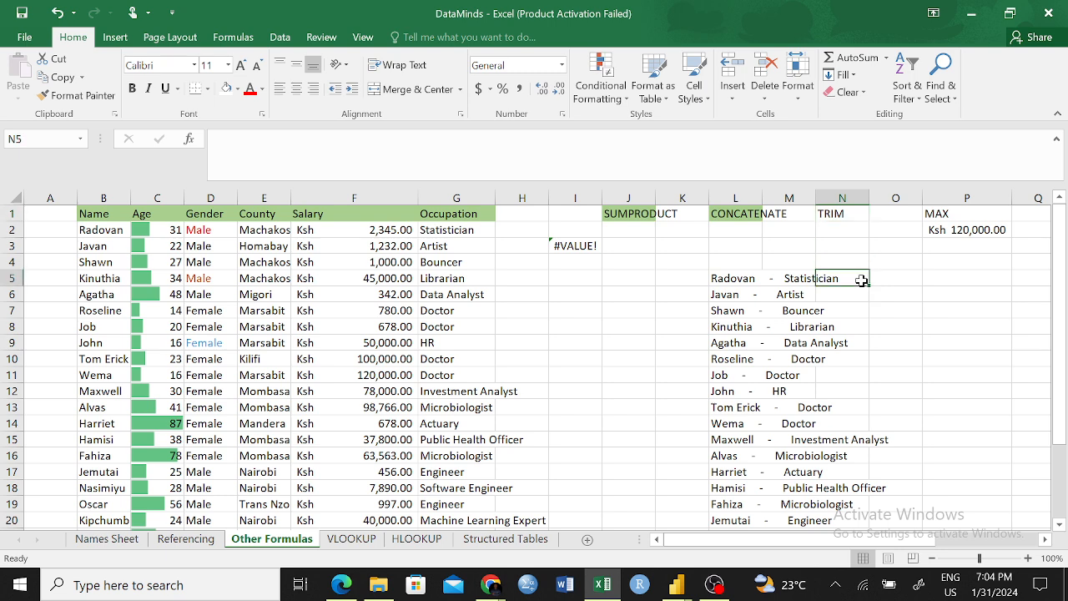
pyautogui.write('=')
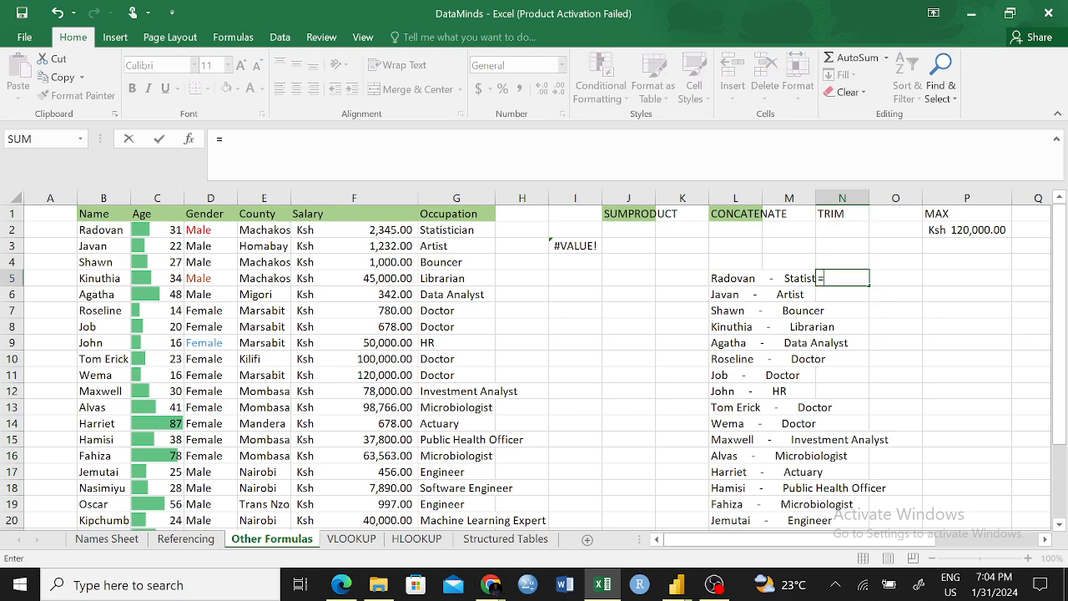
pyautogui.write('TRIM')
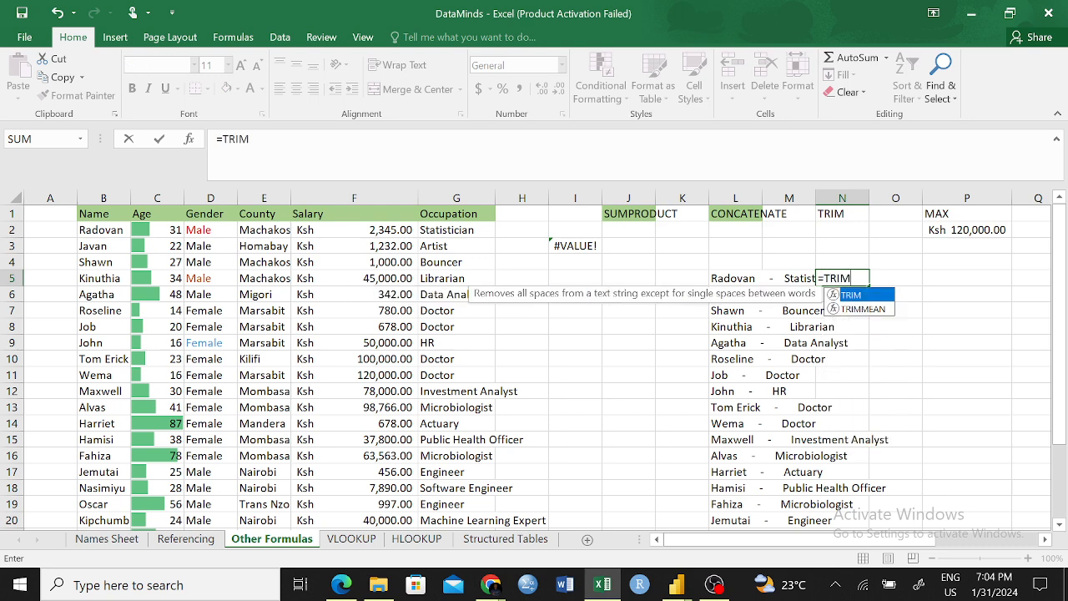
pyautogui.write('(')
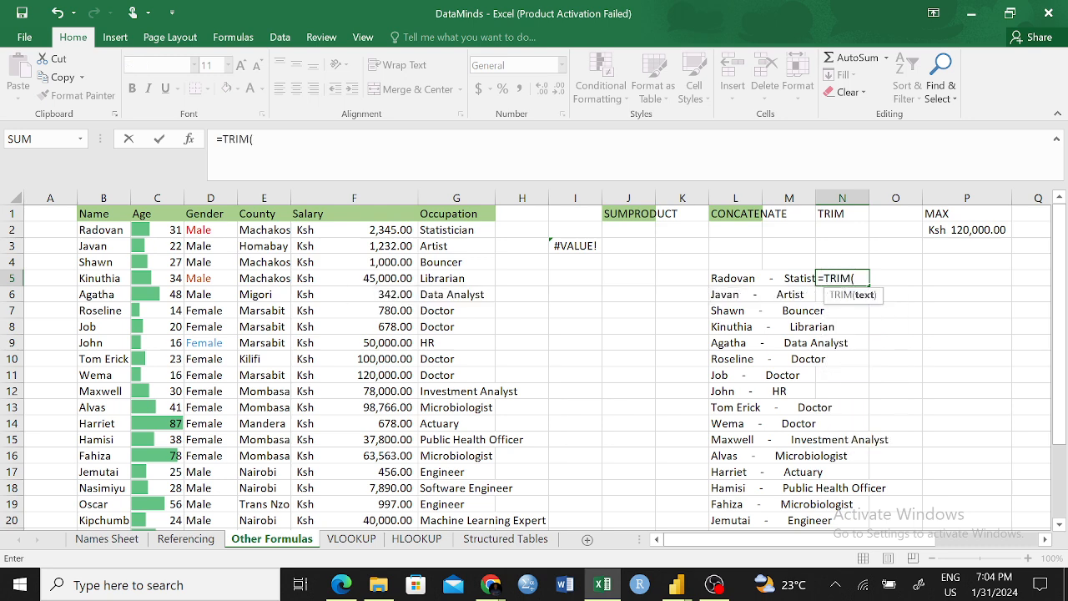
pyautogui.click(727, 275)
pyautogui.write('))')
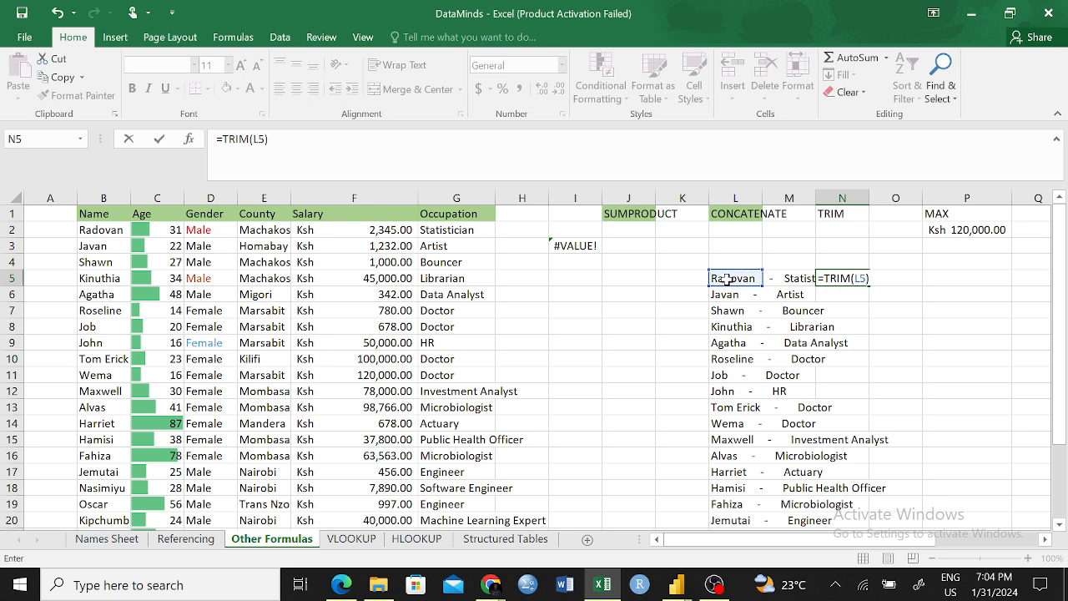
pyautogui.press('Return')
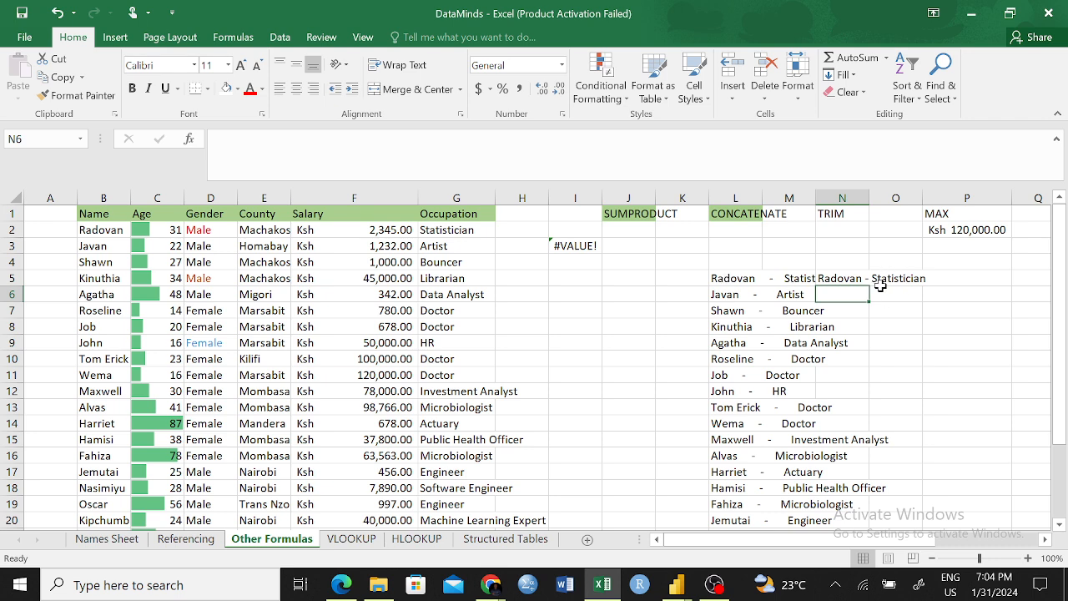
pyautogui.doubleClick(733, 279)
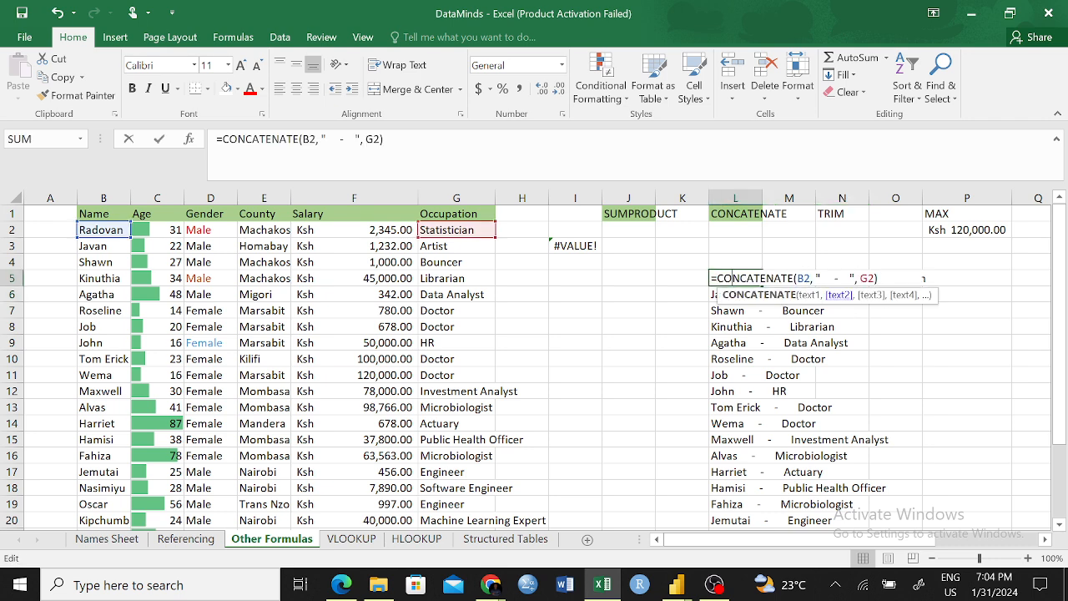
pyautogui.click(926, 343)
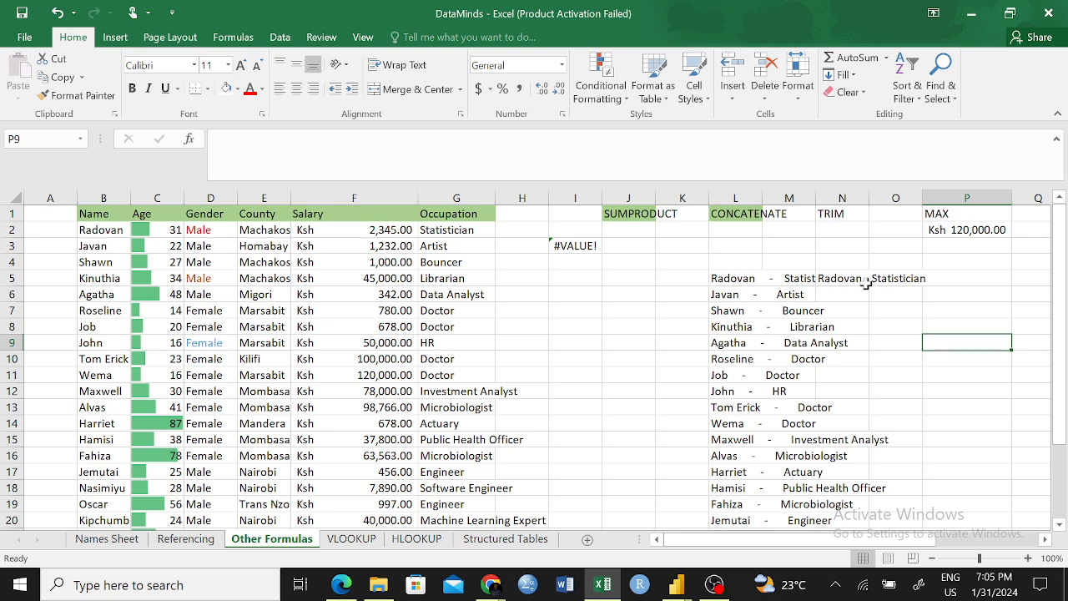
# - Fill the TRIM formula from N5 down to row 24 and widen column M
pyautogui.click(857, 279)
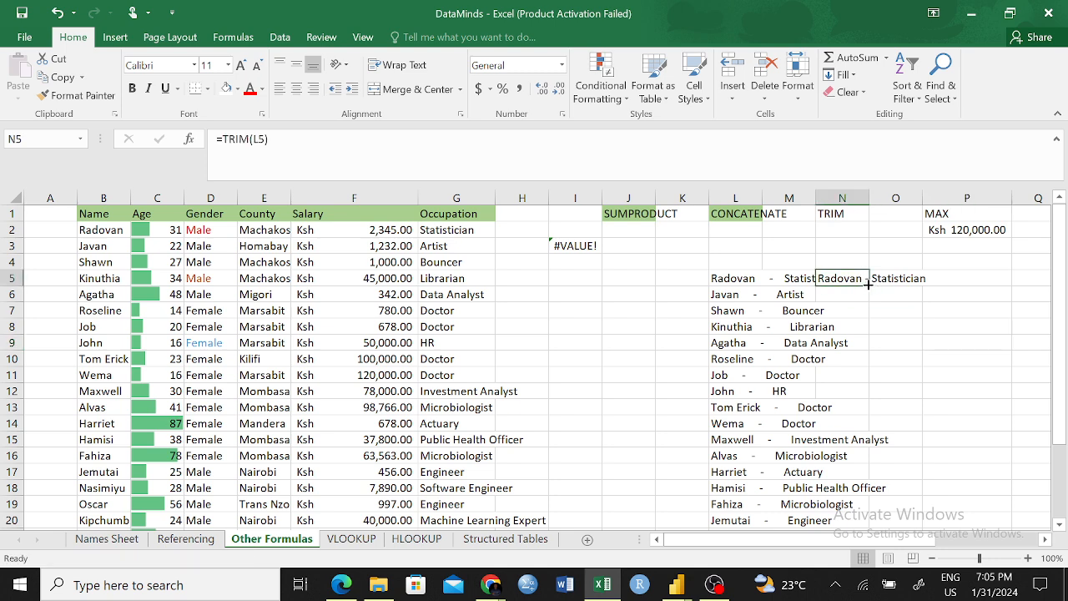
pyautogui.moveTo(868, 285); pyautogui.dragTo(881, 488)
pyautogui.scroll(2, 984, 367)
pyautogui.click(967, 311)
pyautogui.moveTo(817, 198); pyautogui.dragTo(845, 198)
pyautogui.click(929, 391)
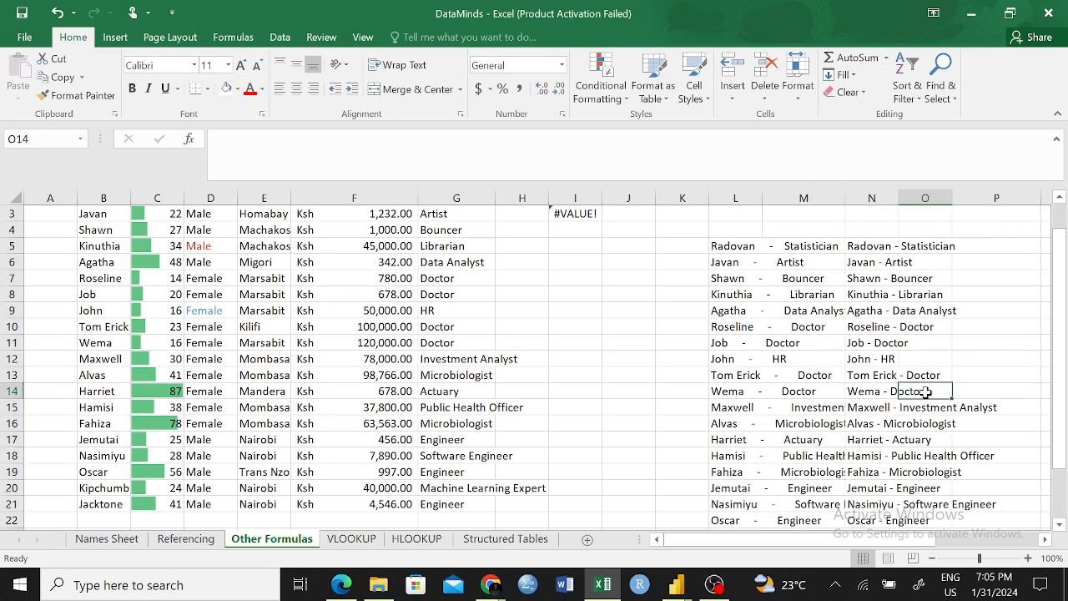
# - Compare the spaced CONCATENATE formula in L6 with the results under the TRIM heading
pyautogui.click(780, 264)
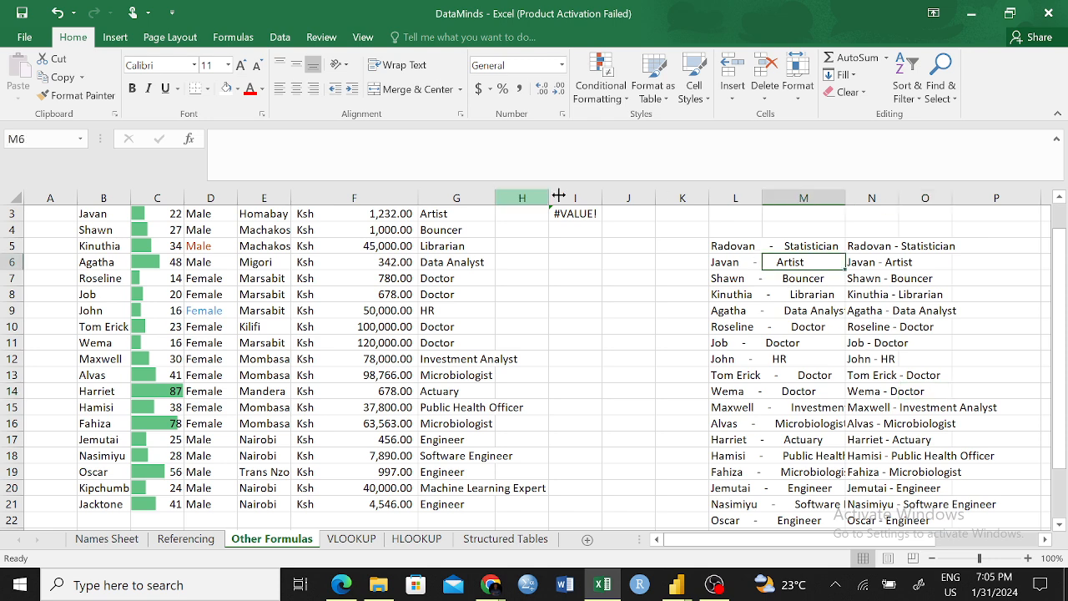
pyautogui.click(741, 262)
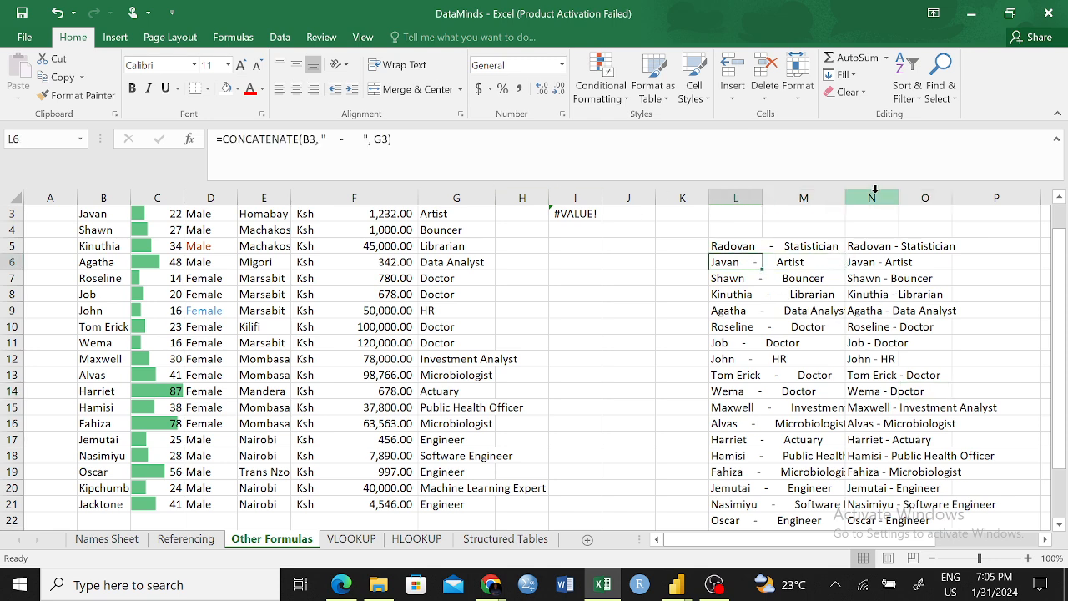
pyautogui.scroll(1, 882, 268)
pyautogui.click(858, 217)
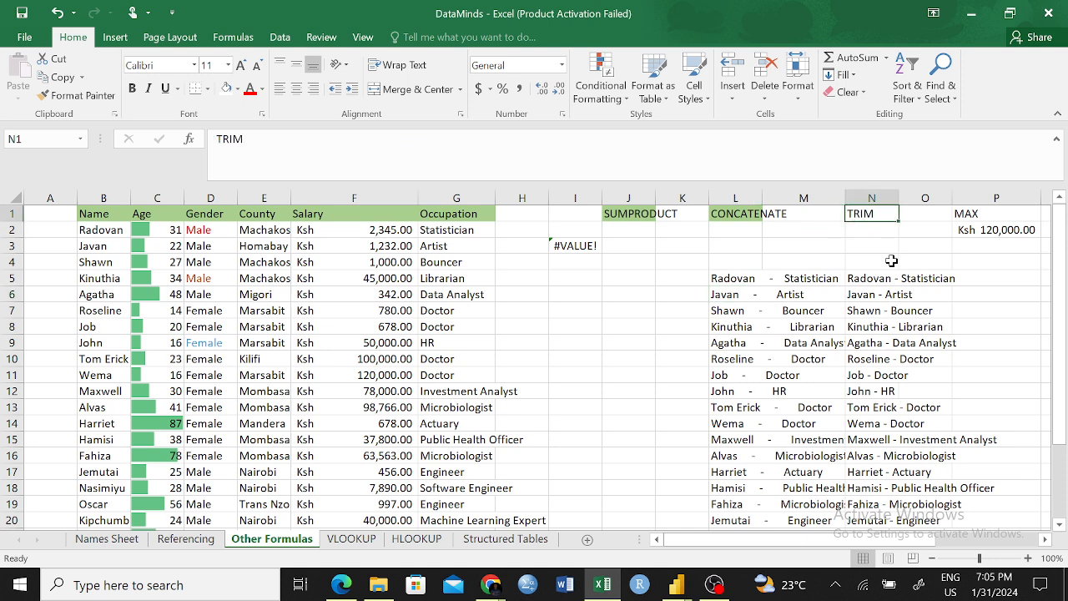
# - Enter a sample full name in H29 with a leading space and a double space between the two names
pyautogui.scroll(-5, 797, 261)
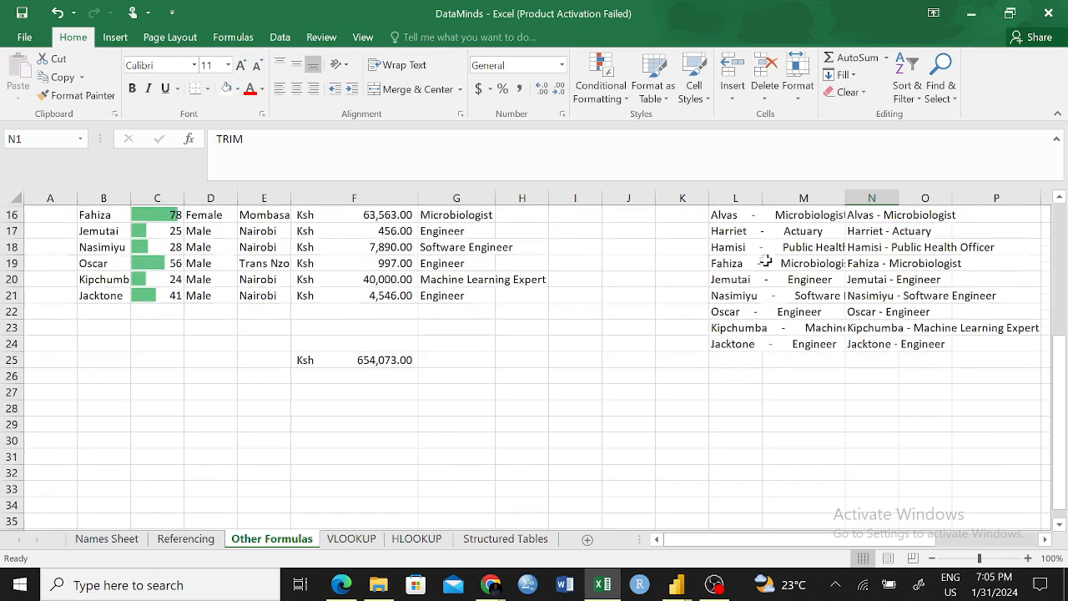
pyautogui.click(520, 407)
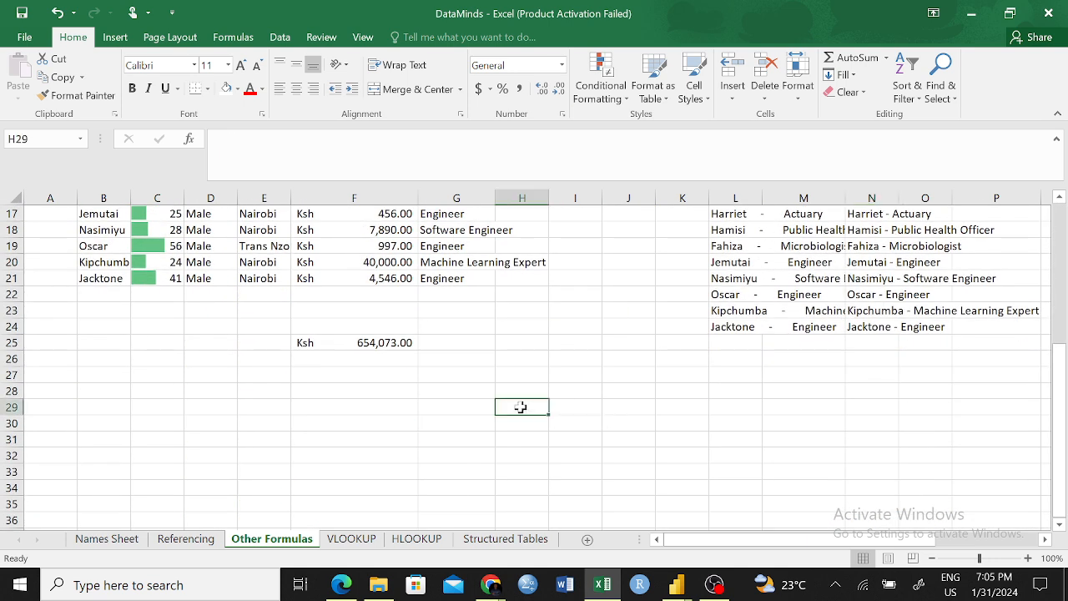
pyautogui.doubleClick(521, 407)
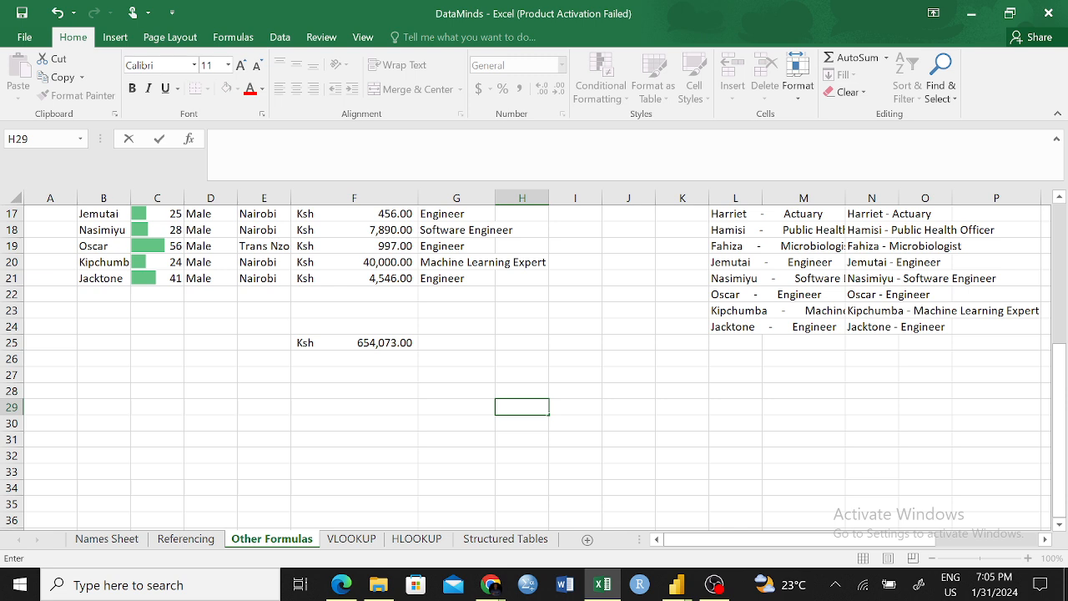
pyautogui.write('Charles')
pyautogui.write('Taylor')
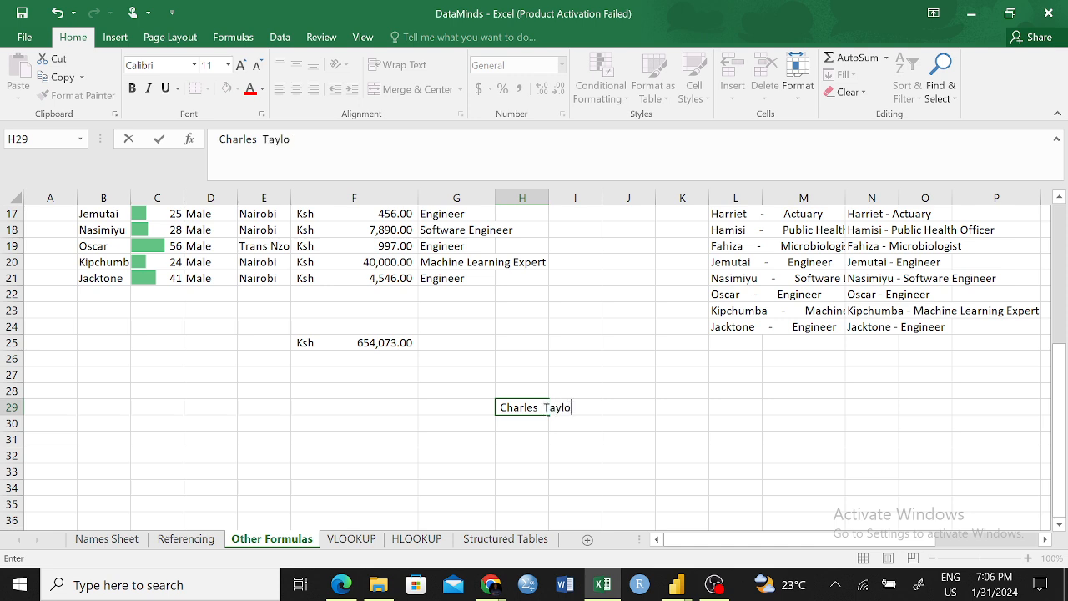
pyautogui.press('Return')
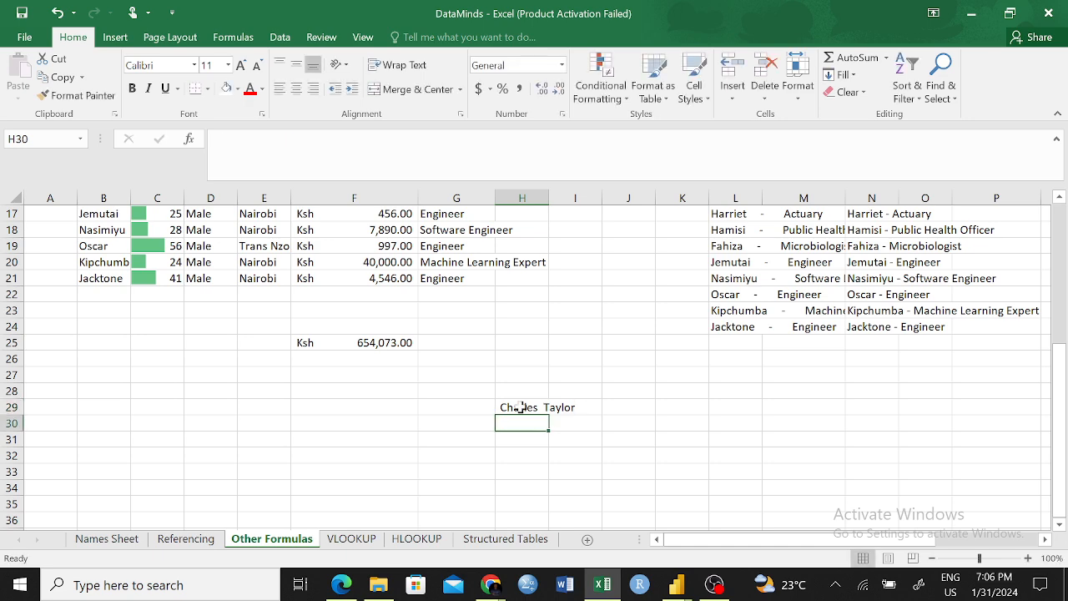
pyautogui.click(636, 454)
pyautogui.click(502, 407)
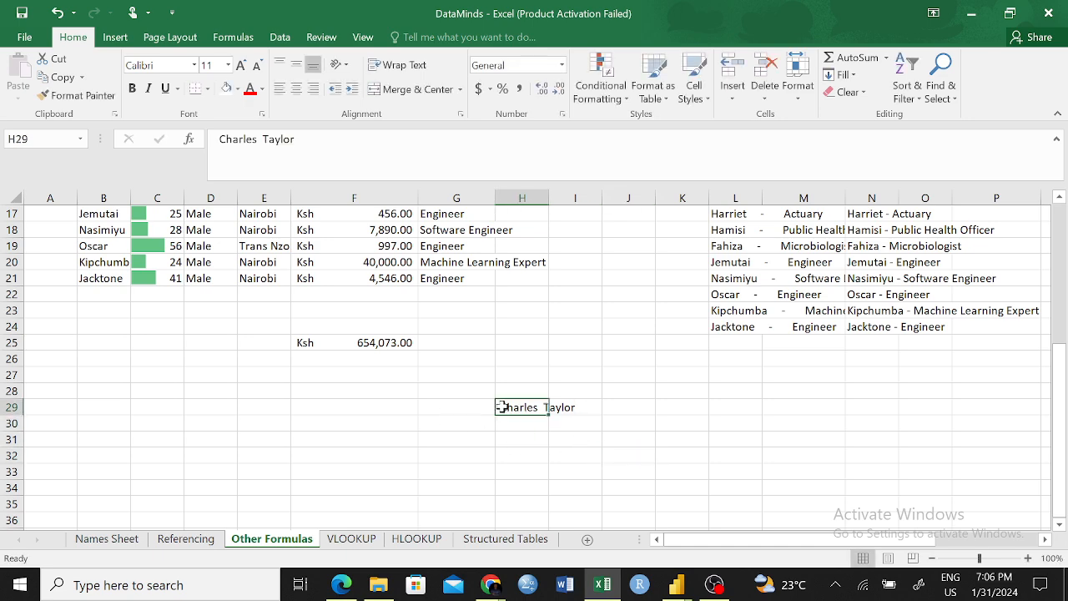
# - Enter =TRIM(H29) in I29 to remove the extra spaces from the sample full name
pyautogui.scroll(3, 558, 406)
pyautogui.scroll(-3, 562, 405)
pyautogui.scroll(2, 556, 447)
pyautogui.click(552, 505)
pyautogui.click(523, 476)
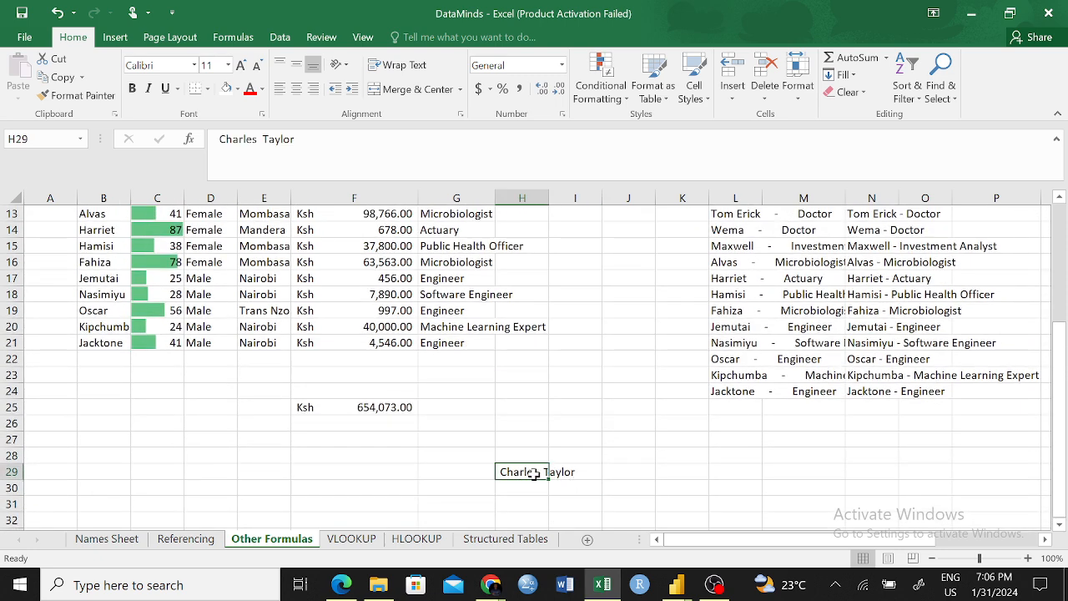
pyautogui.click(614, 470)
pyautogui.click(588, 471)
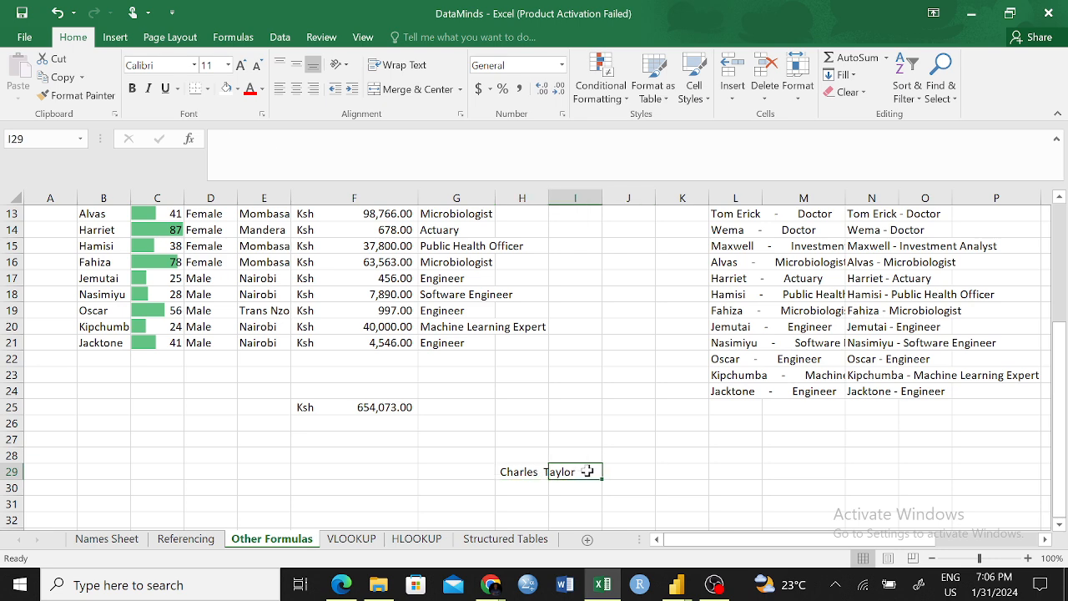
pyautogui.write('=')
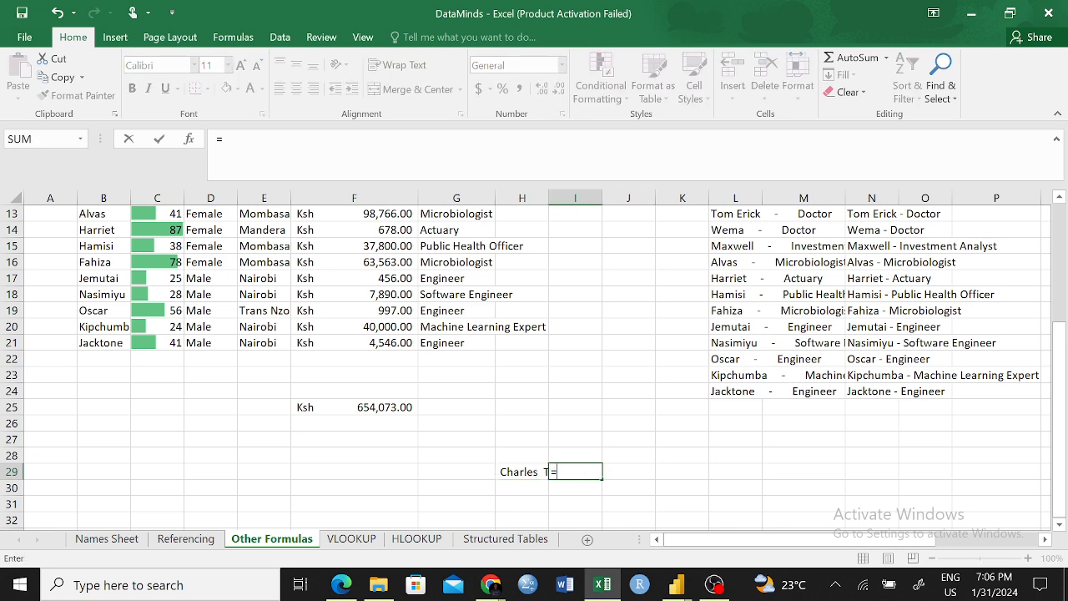
pyautogui.write('trim')
pyautogui.press('Tab')
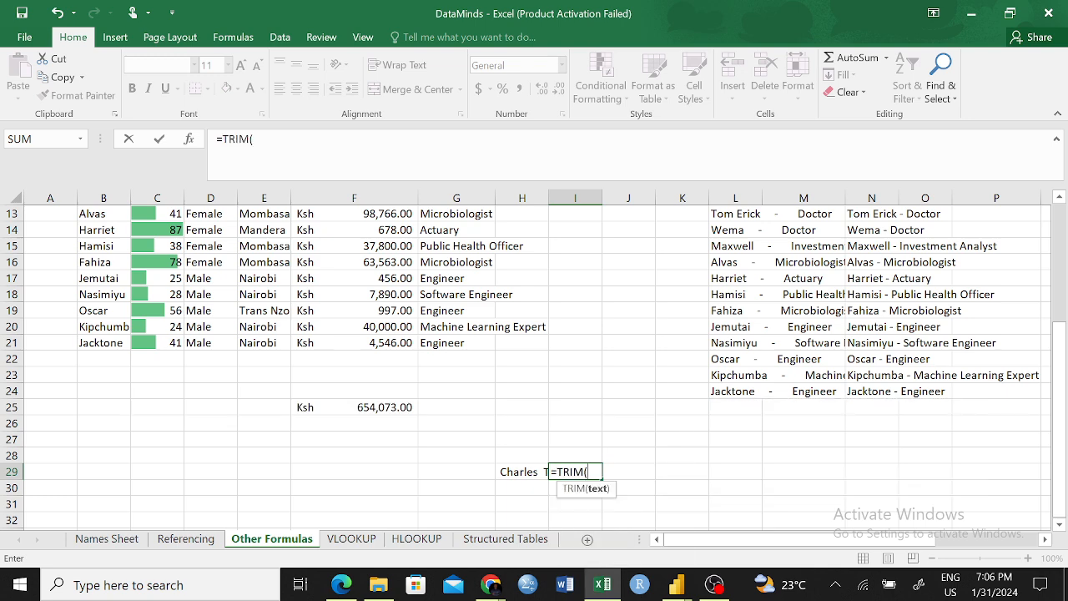
pyautogui.click(523, 472)
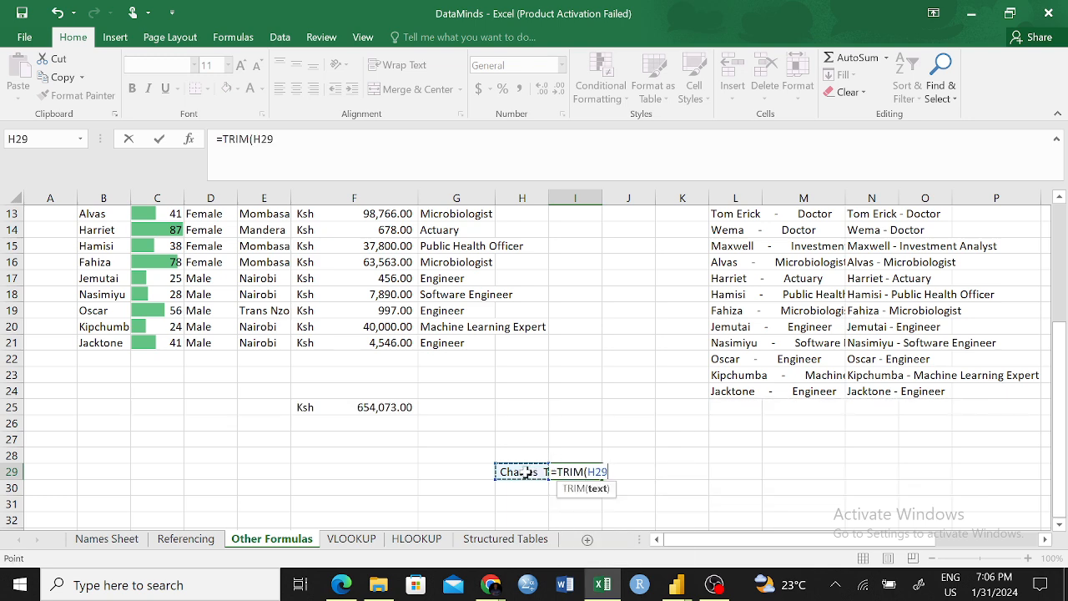
pyautogui.write(')')
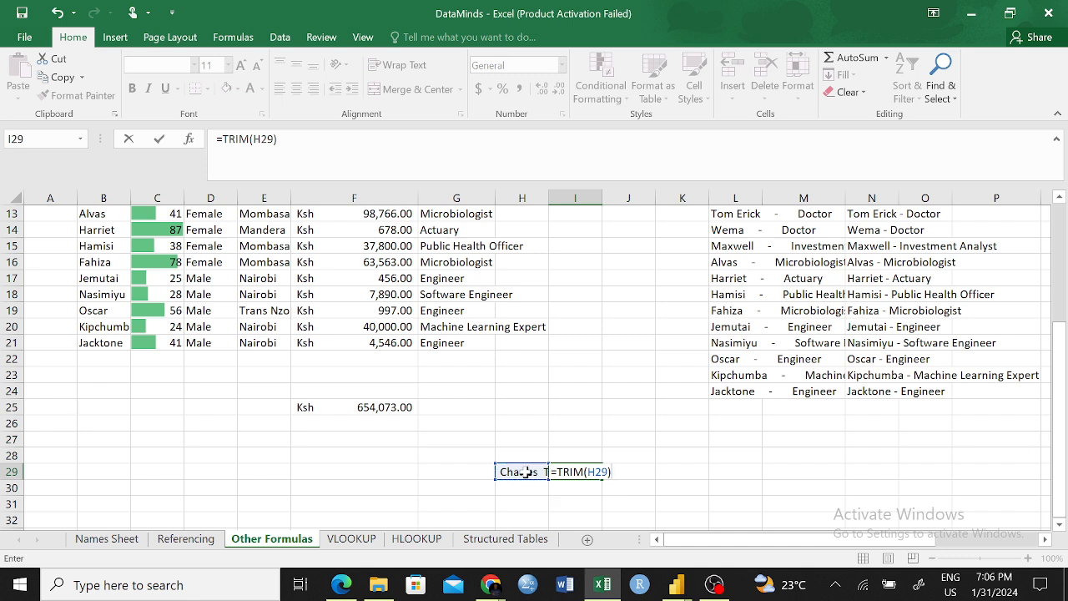
pyautogui.press('Return')
pyautogui.click(736, 503)
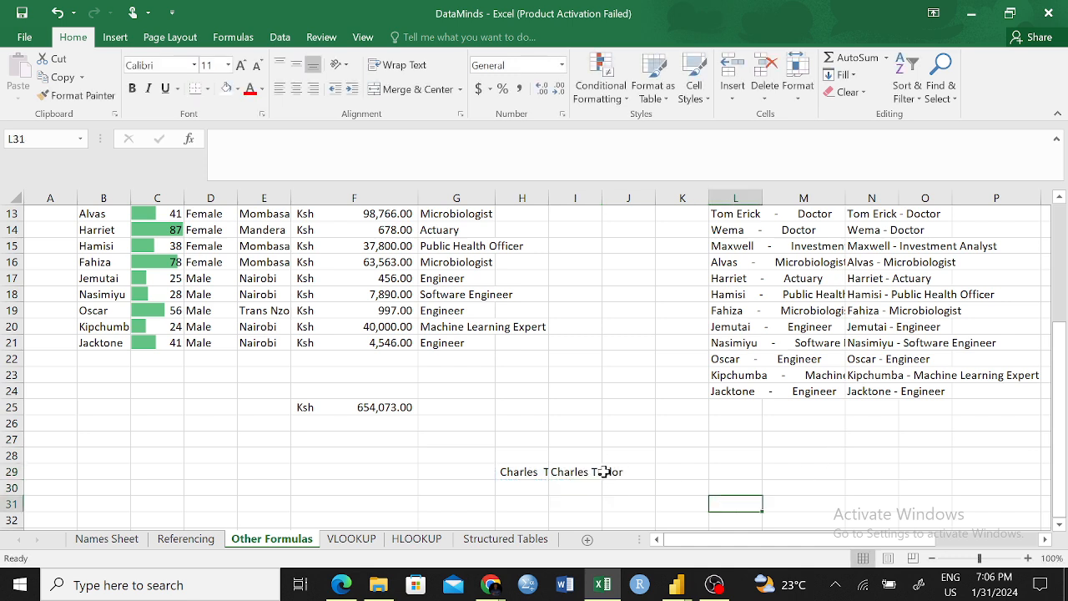
# - Check the formula in I29 and widen column H to fit the untrimmed sample name
pyautogui.click(587, 473)
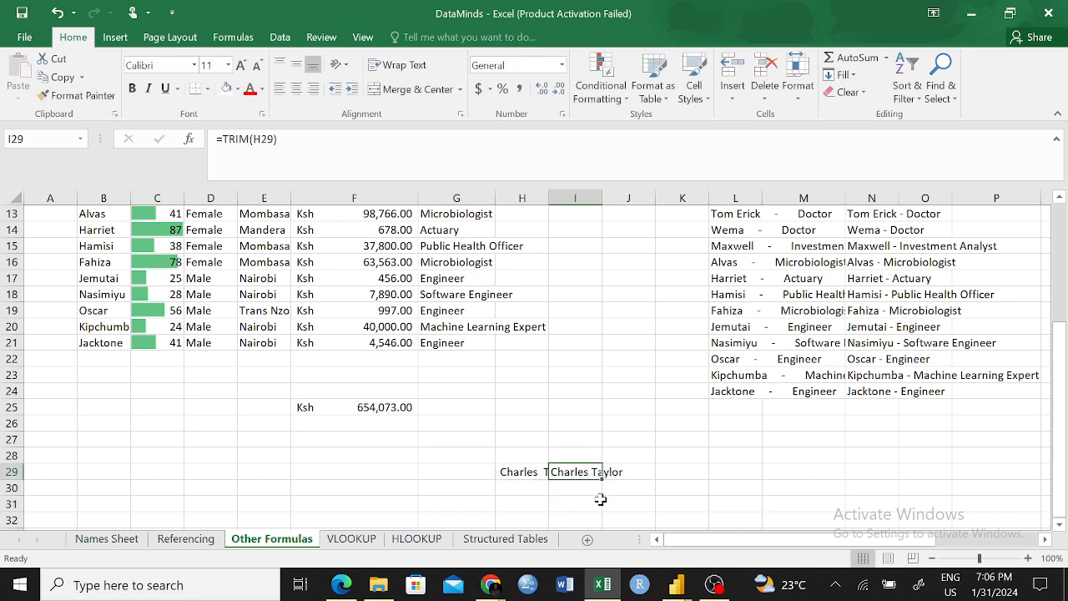
pyautogui.click(594, 501)
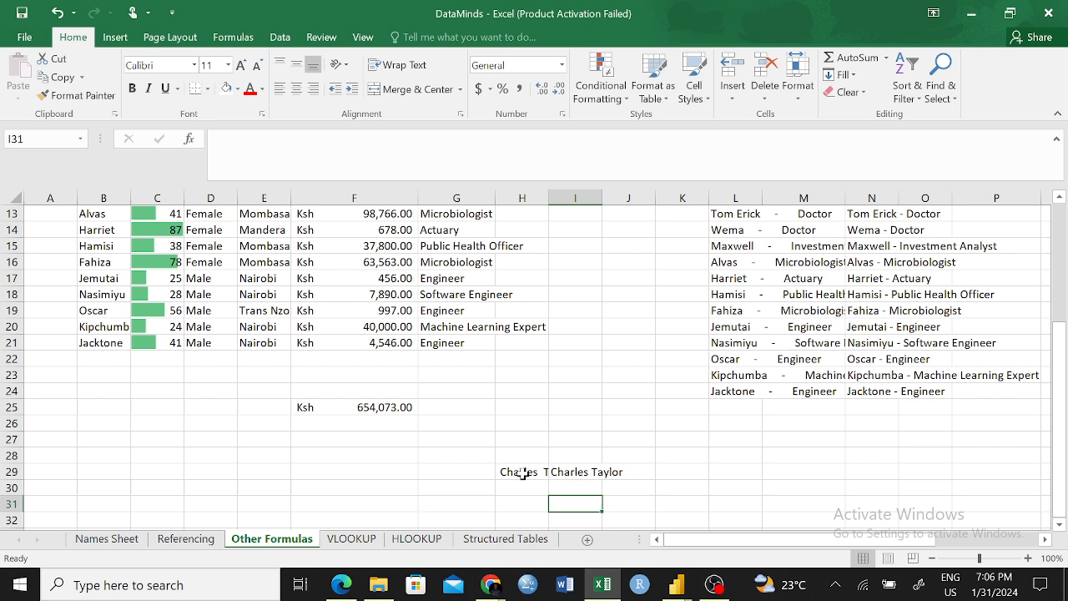
pyautogui.moveTo(550, 196); pyautogui.dragTo(587, 197)
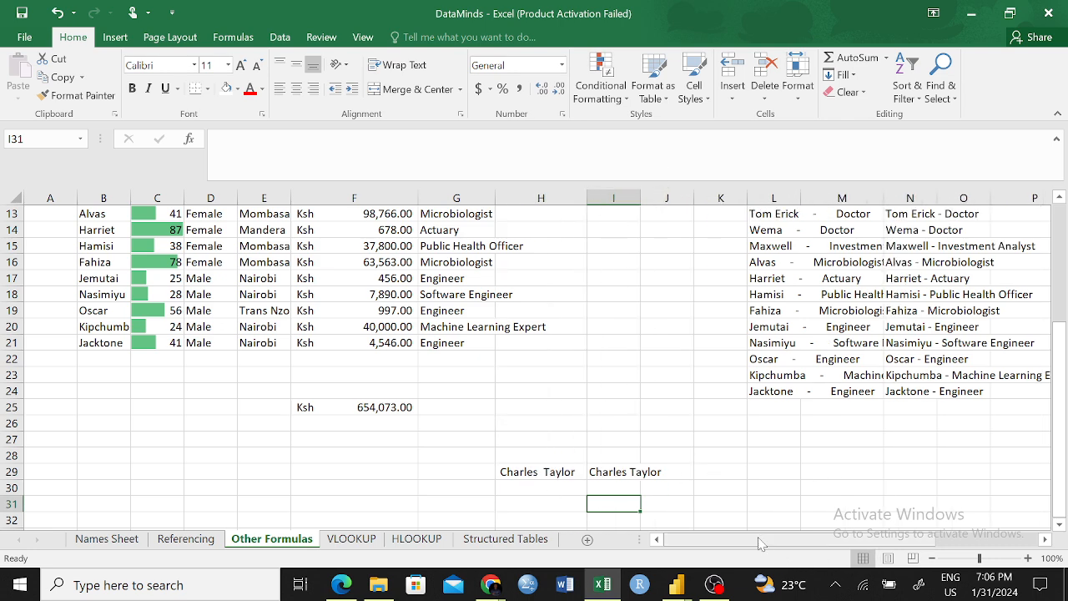
# - Examine the MAX formula in P2 and select the MIN heading in R1
pyautogui.moveTo(793, 538); pyautogui.dragTo(894, 539)
pyautogui.scroll(4, 850, 482)
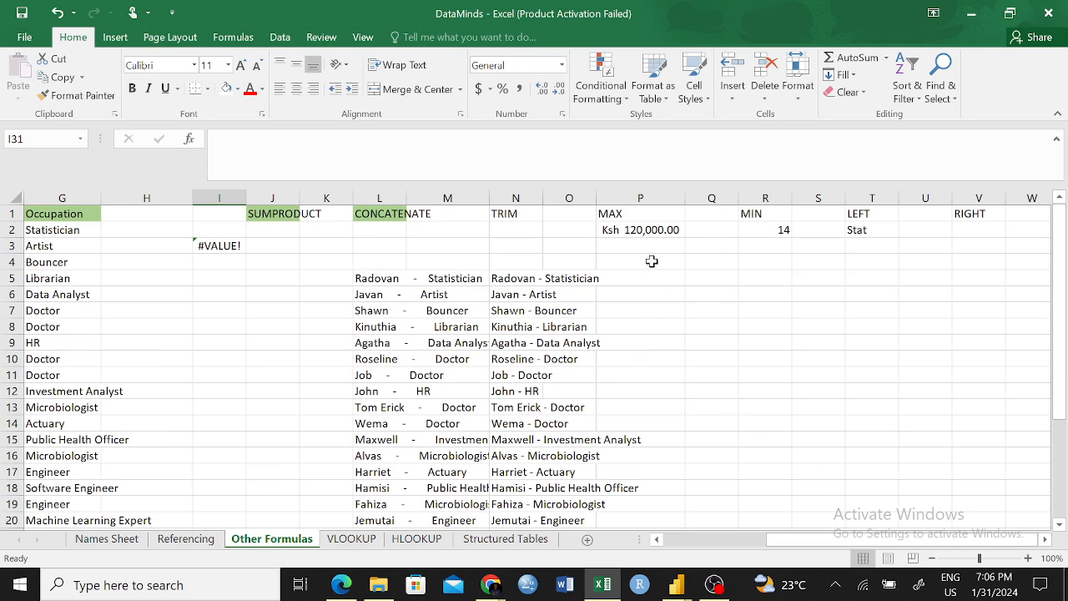
pyautogui.click(622, 231)
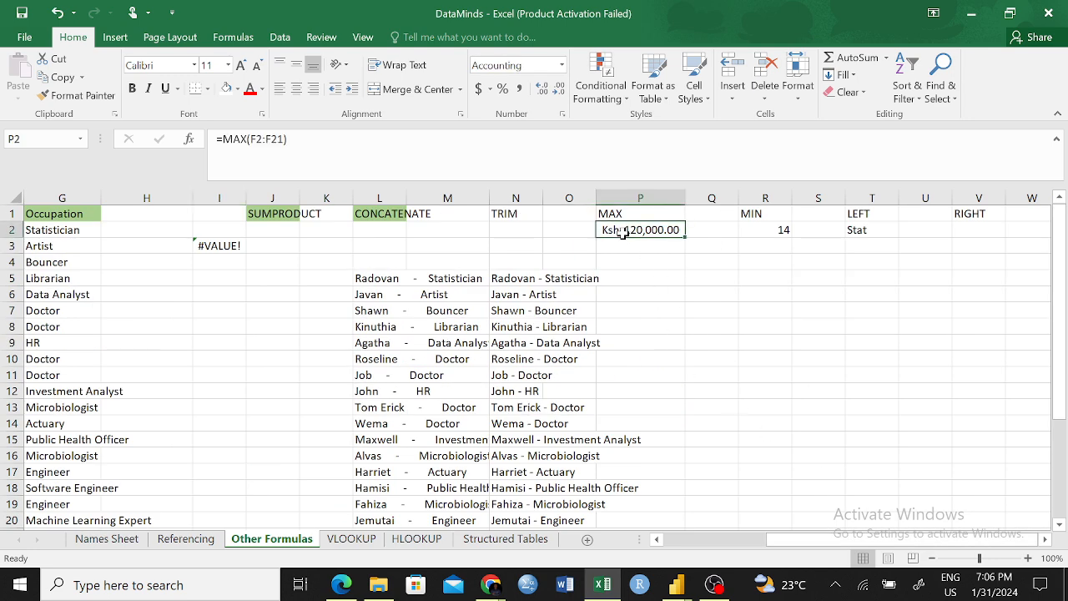
pyautogui.click(759, 342)
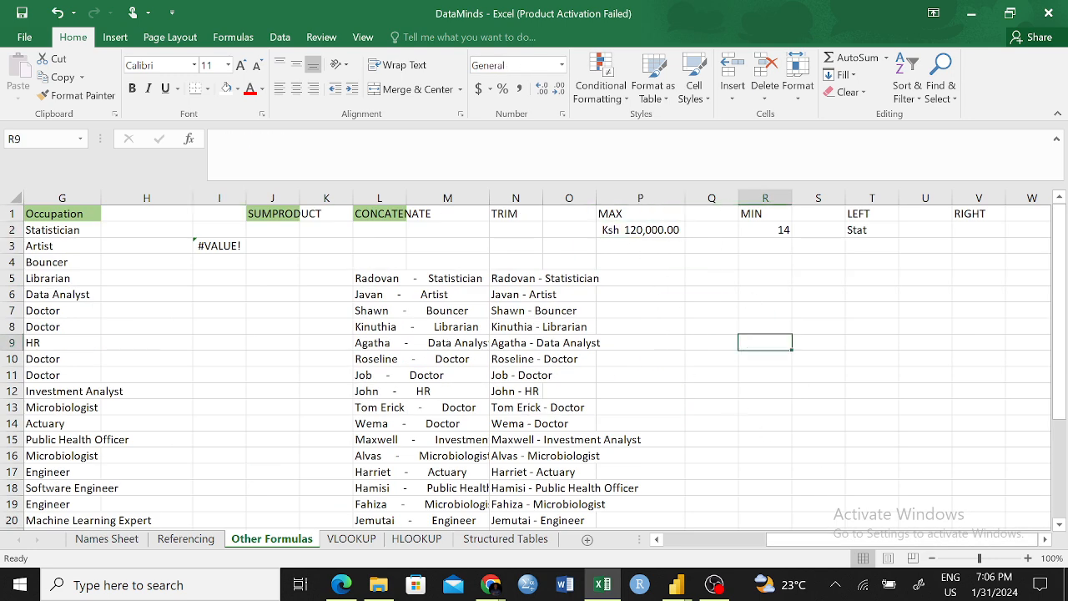
pyautogui.click(646, 236)
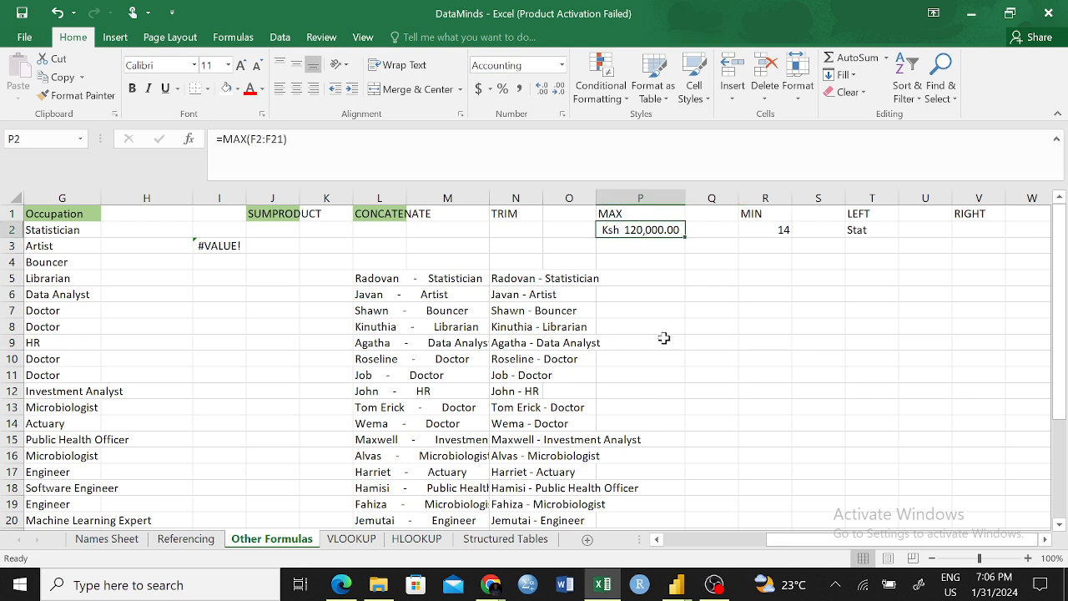
pyautogui.click(750, 215)
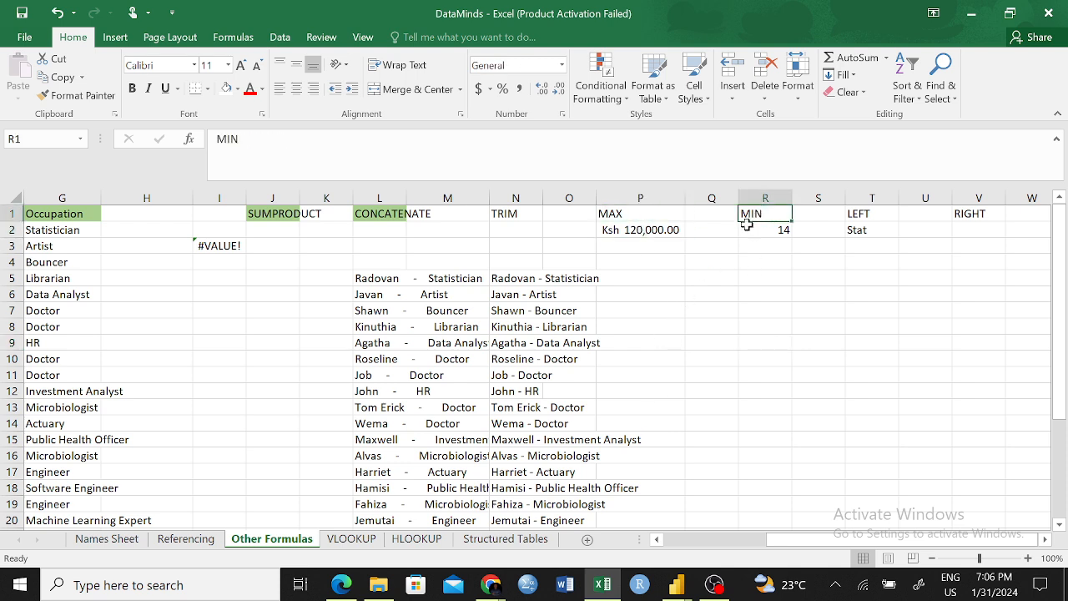
pyautogui.click(617, 214)
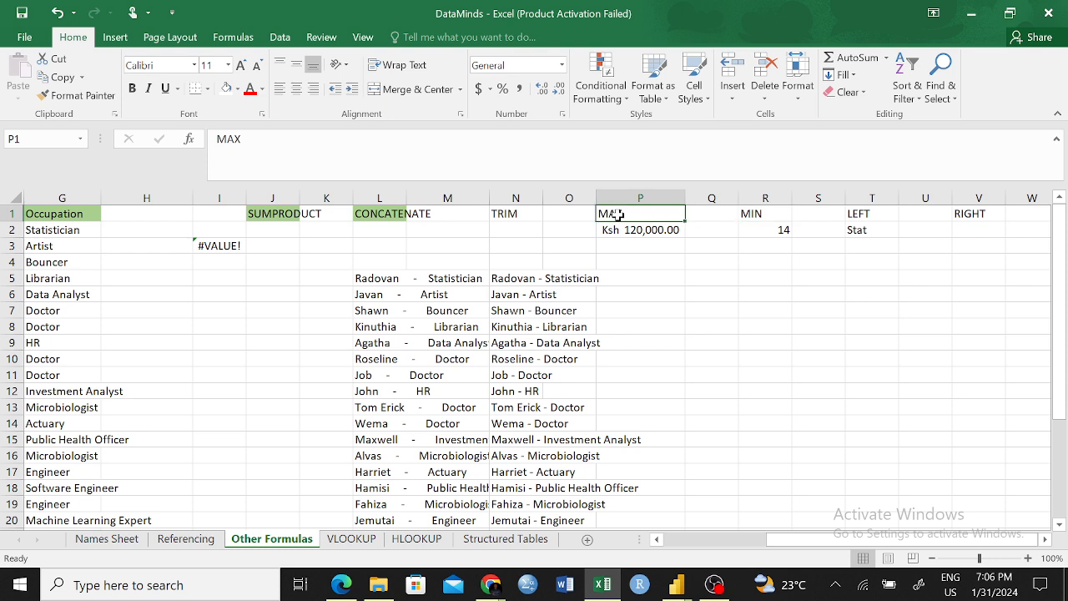
pyautogui.click(760, 217)
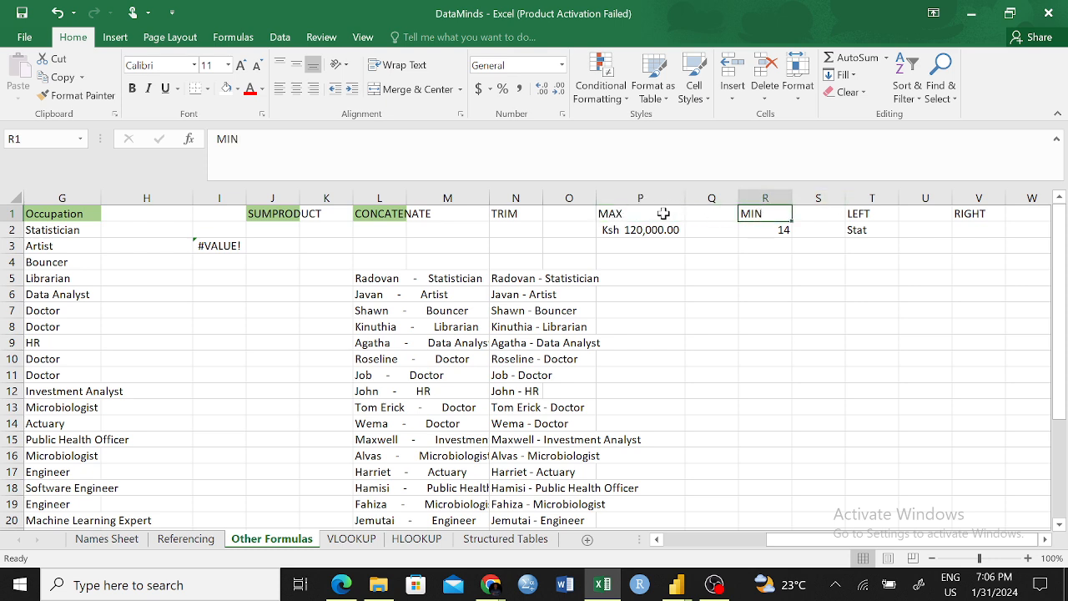
pyautogui.click(623, 215)
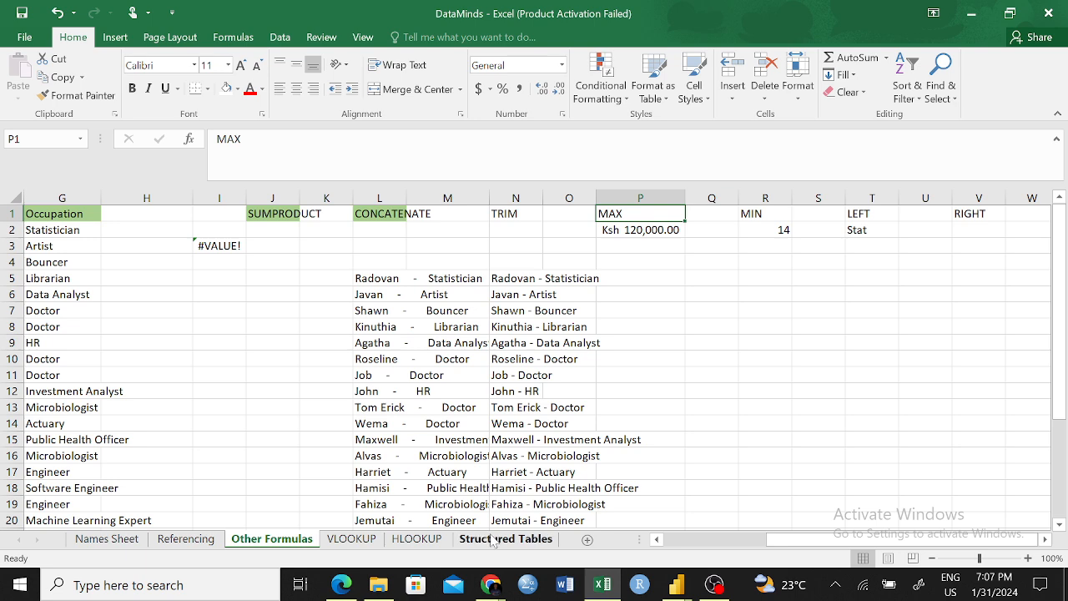
# - Enter =MAX(F2:F21) in P4 to return the highest salary
pyautogui.moveTo(781, 541); pyautogui.dragTo(696, 542)
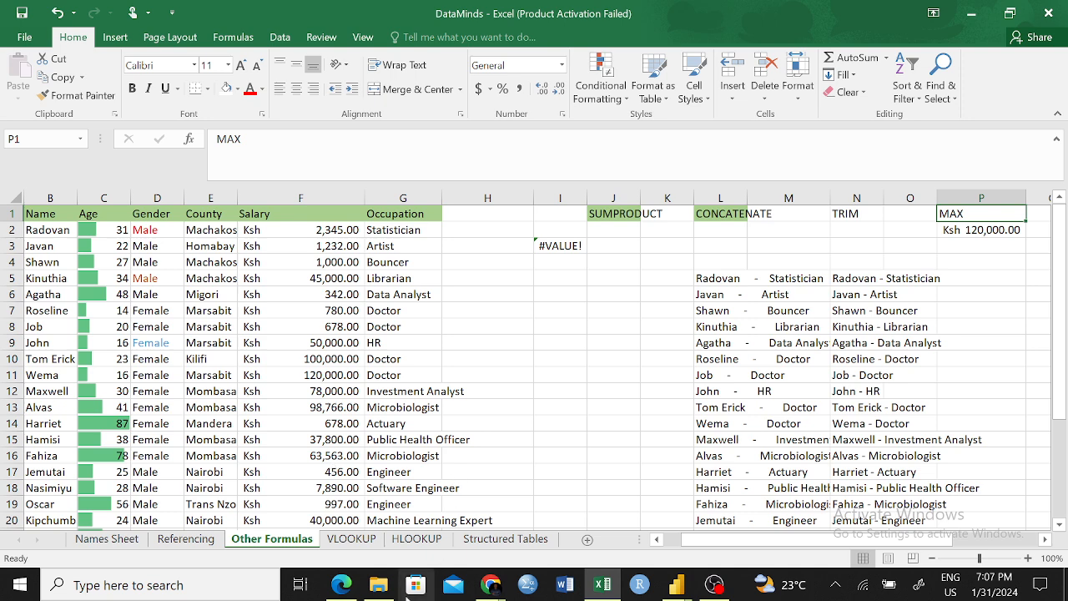
pyautogui.moveTo(755, 541)
pyautogui.mouseDown()
pyautogui.moveTo(732, 546)
pyautogui.moveTo(743, 544)
pyautogui.mouseUp()
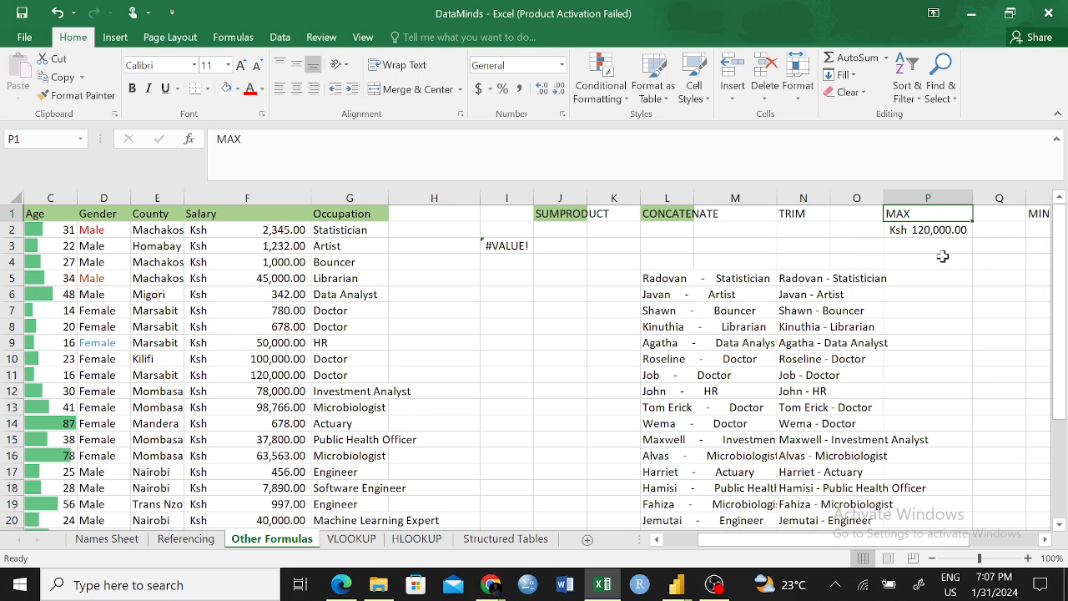
pyautogui.click(944, 262)
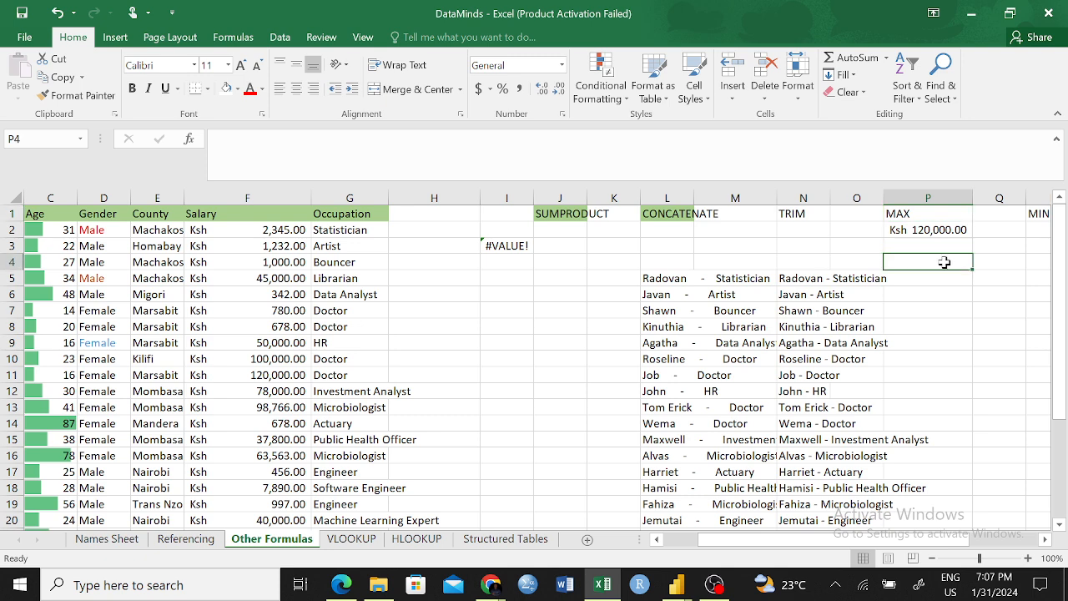
pyautogui.write('=max')
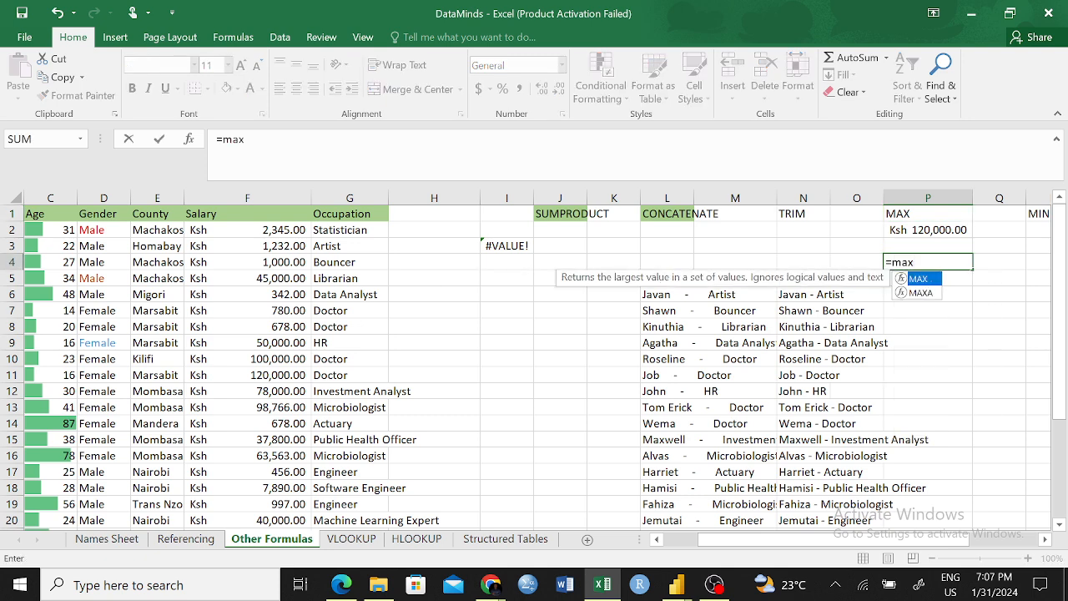
pyautogui.press('Tab')
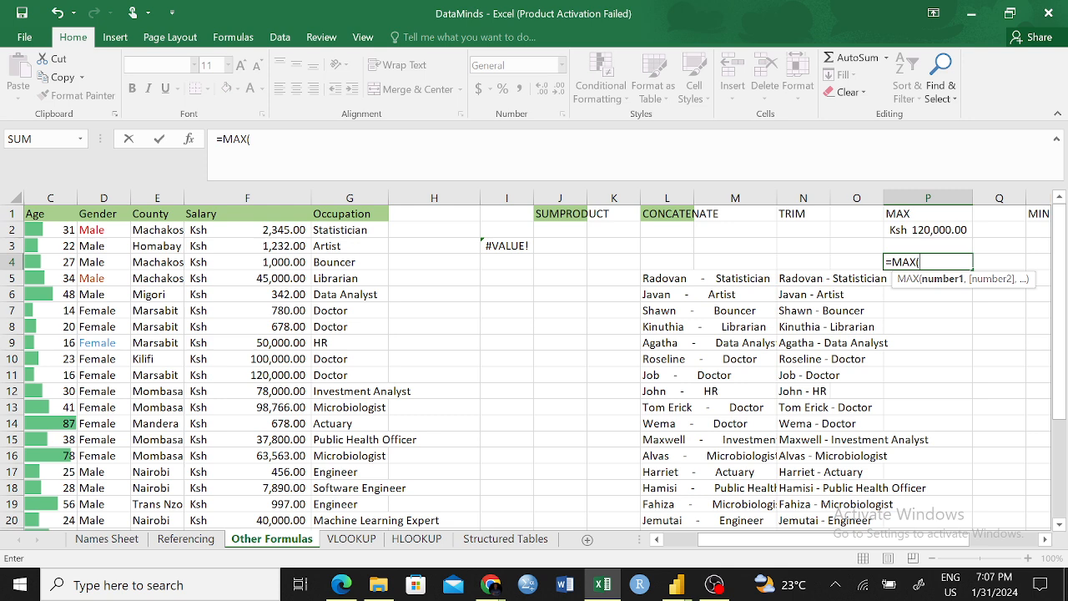
pyautogui.click(246, 229)
pyautogui.moveTo(247, 243); pyautogui.dragTo(271, 487)
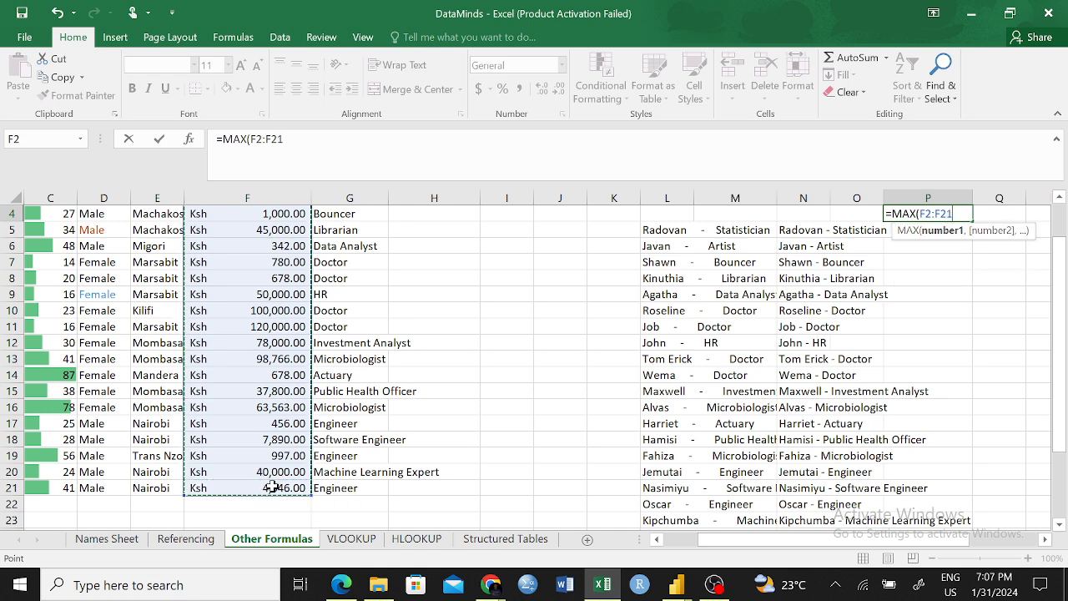
pyautogui.press('Return')
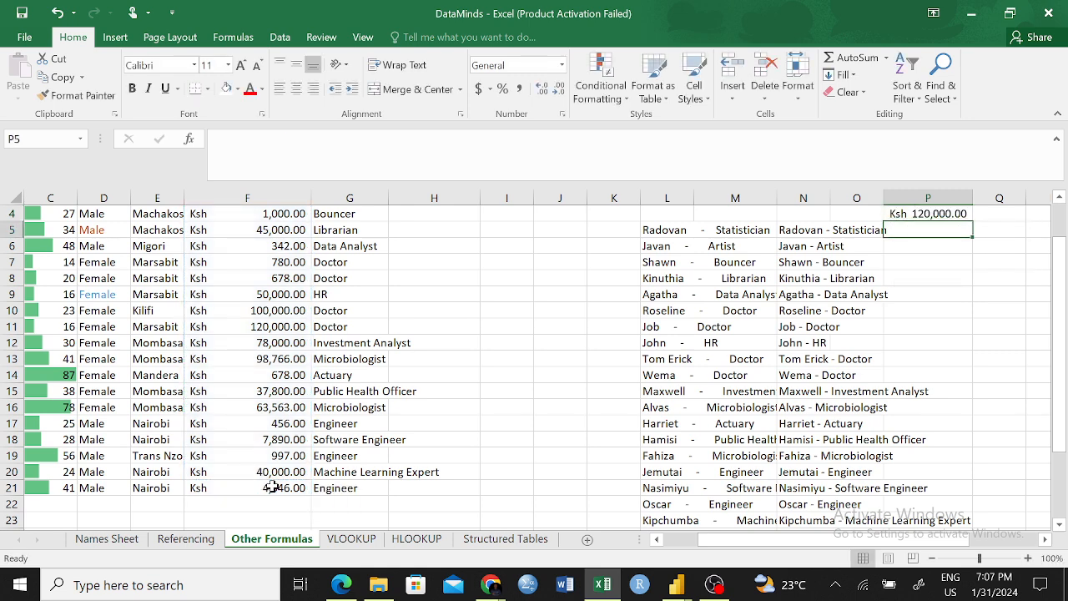
# - Enter =MAX(C2:C21) in P6 to return the highest age
pyautogui.scroll(1, 796, 406)
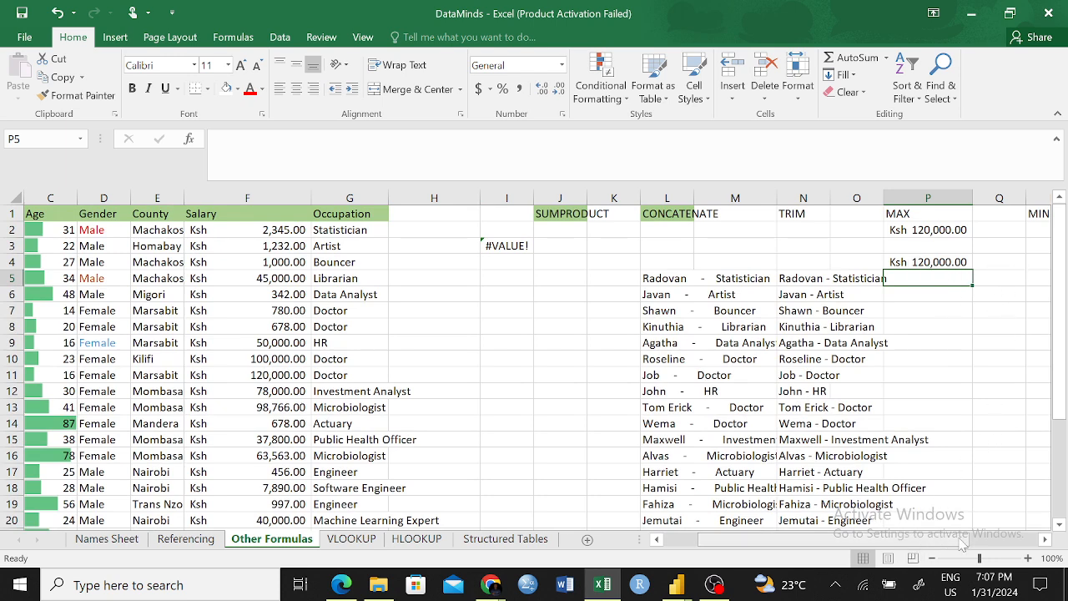
pyautogui.hscroll(1, 962, 543)
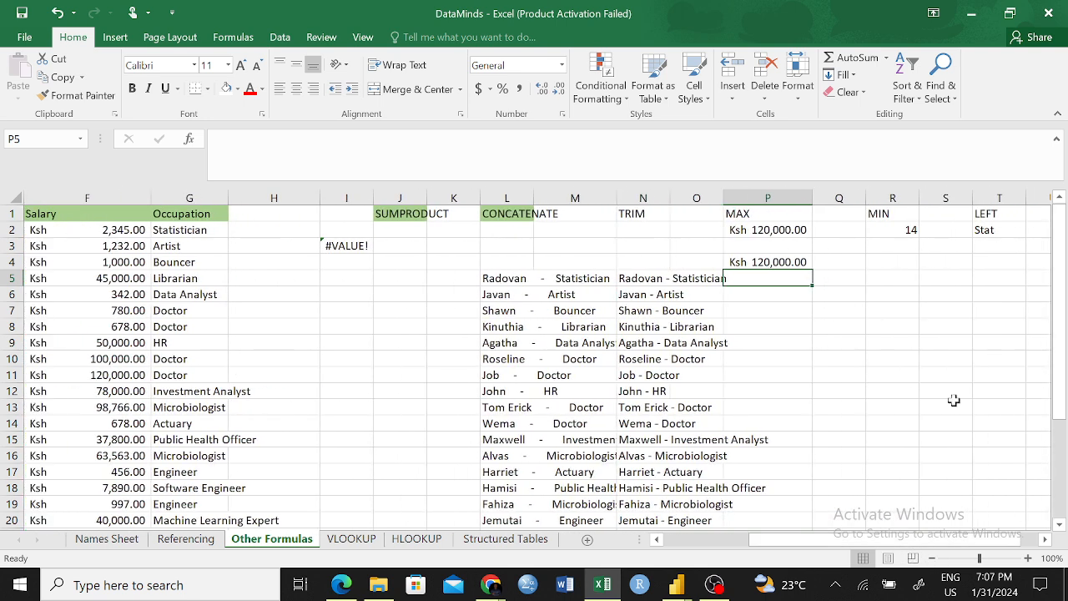
pyautogui.click(890, 264)
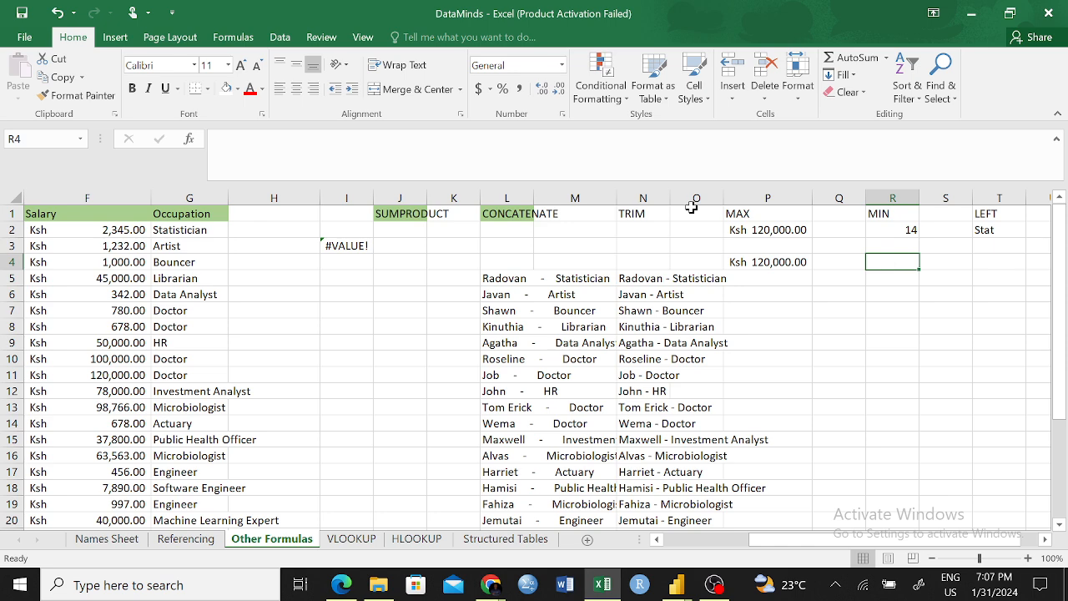
pyautogui.click(773, 294)
pyautogui.write('=')
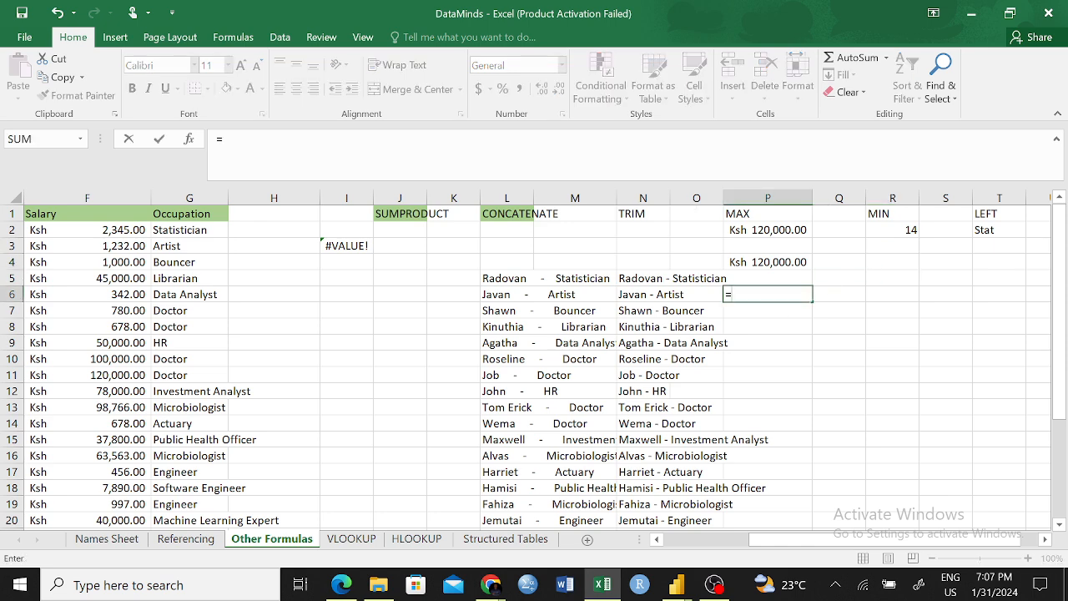
pyautogui.write('max')
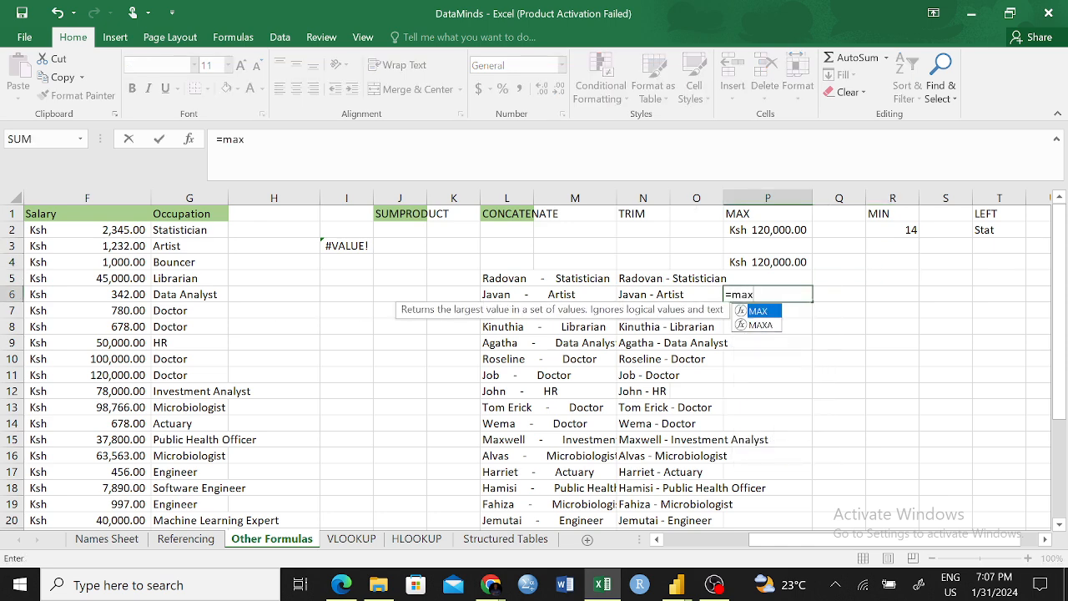
pyautogui.press('Tab')
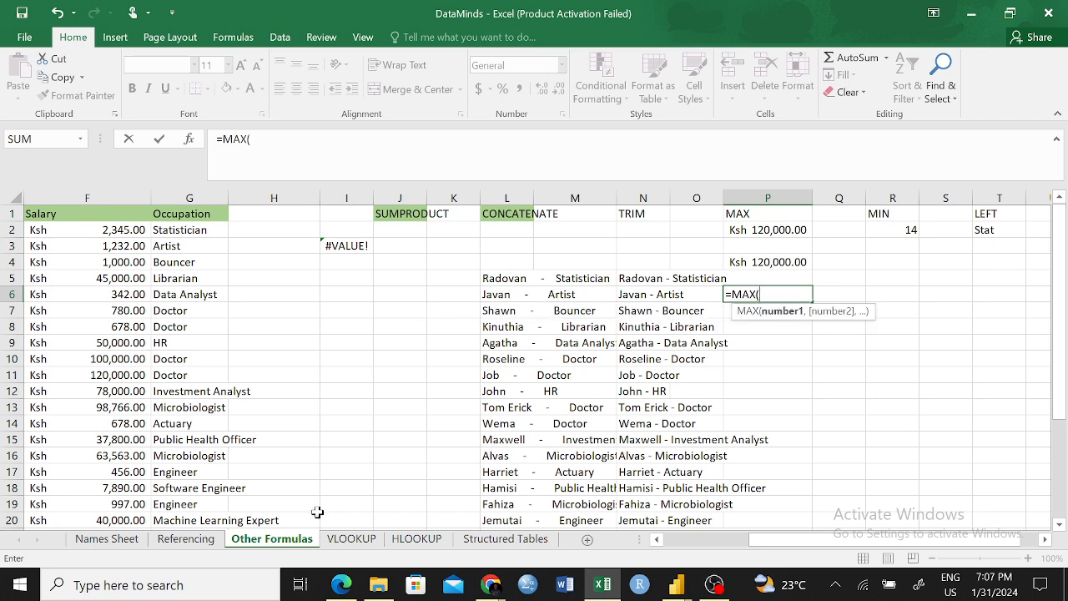
pyautogui.moveTo(898, 539); pyautogui.dragTo(811, 548)
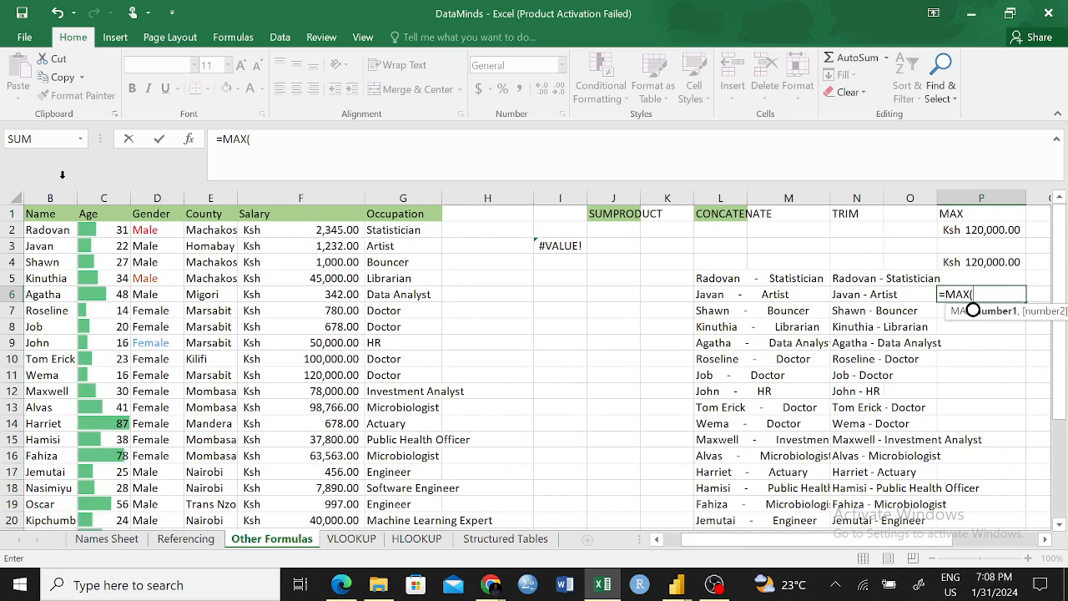
pyautogui.moveTo(88, 229); pyautogui.dragTo(107, 489)
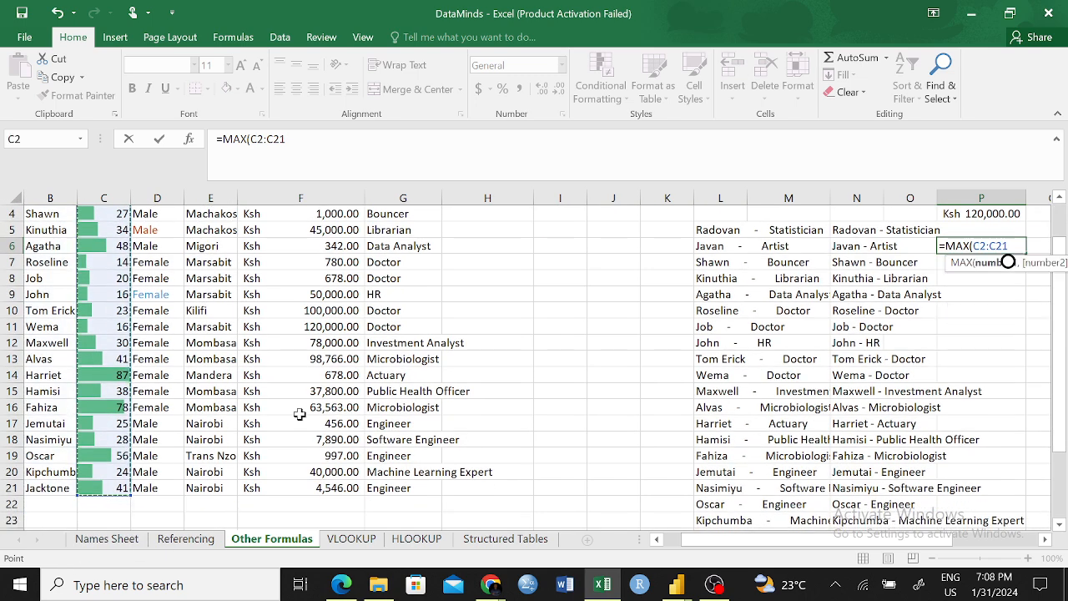
pyautogui.write(')')
pyautogui.press('Return')
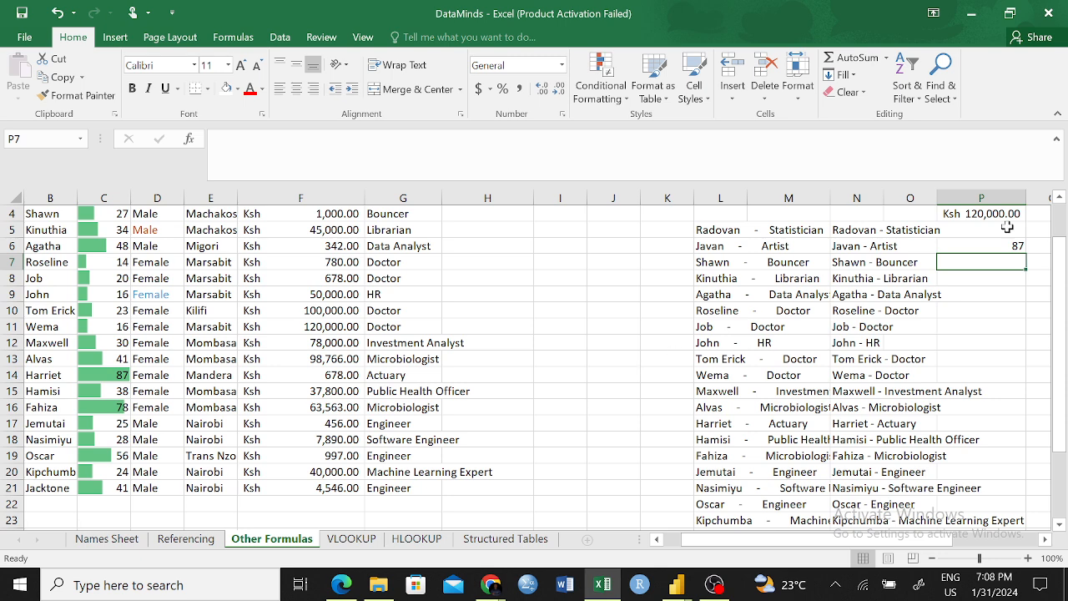
# - Compare the MAX formulas for salary in P4 and for age in P6
pyautogui.scroll(1, 1009, 256)
pyautogui.click(988, 260)
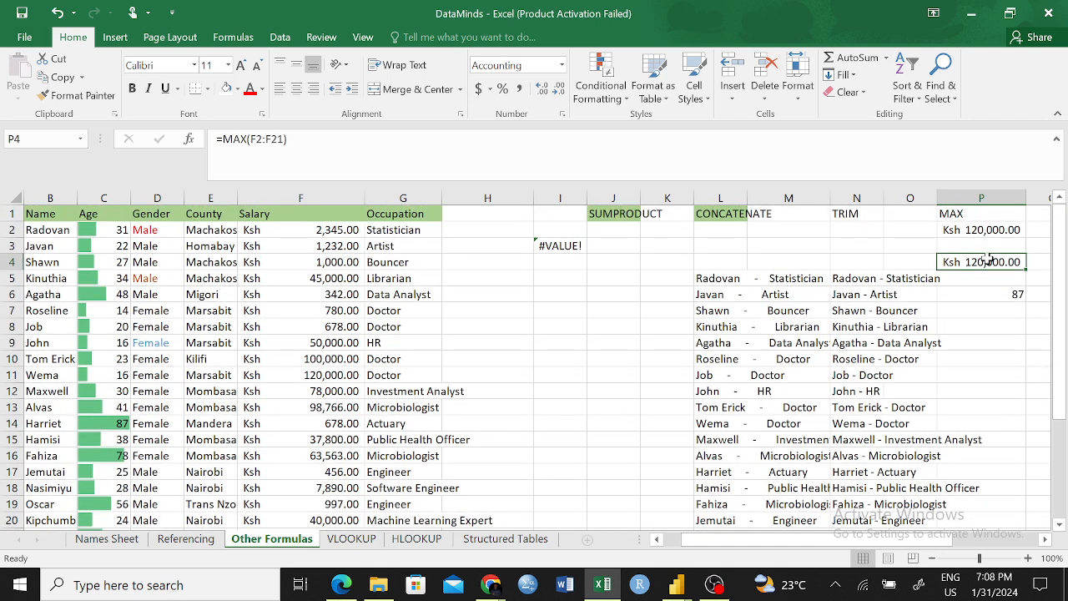
pyautogui.click(970, 219)
pyautogui.click(981, 276)
pyautogui.click(1000, 294)
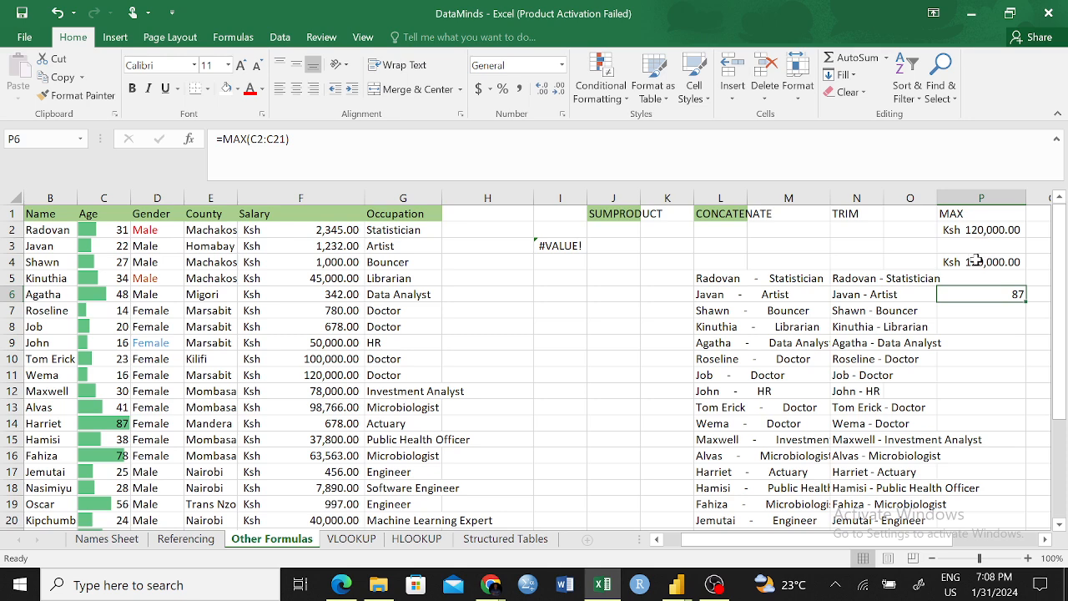
pyautogui.click(978, 261)
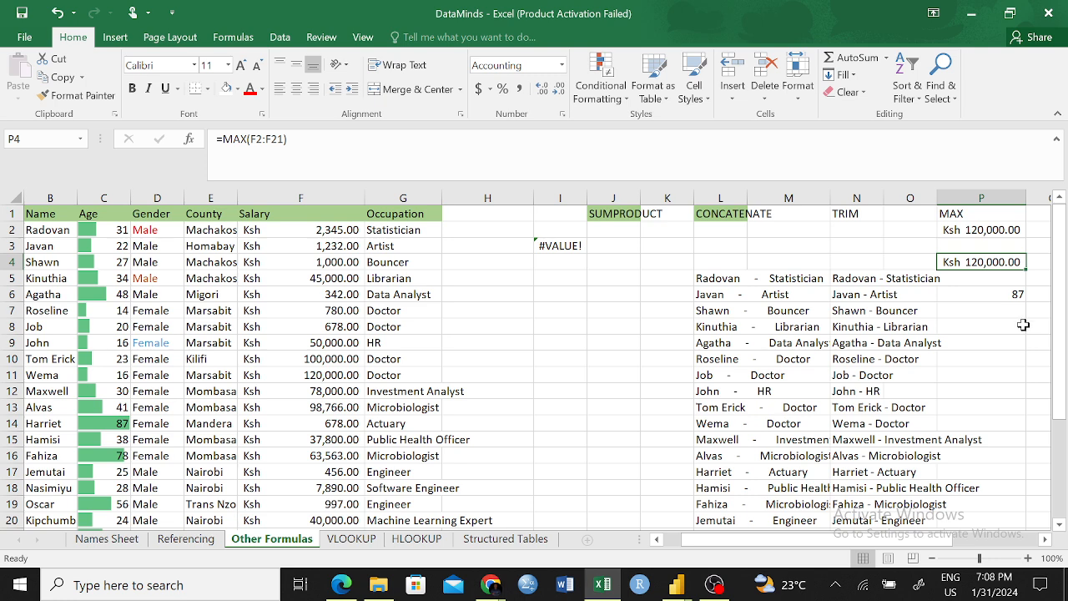
pyautogui.click(999, 295)
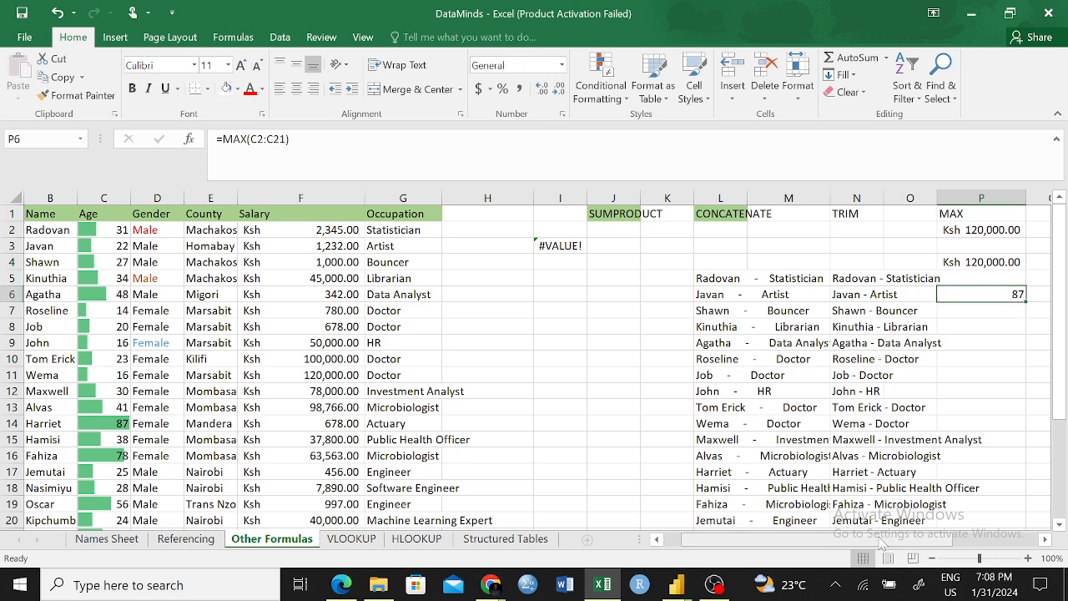
# - Enter =MIN(F2:F21) in R4 to return the lowest salary, and select the matching salary in F6
pyautogui.hscroll(5, 813, 262)
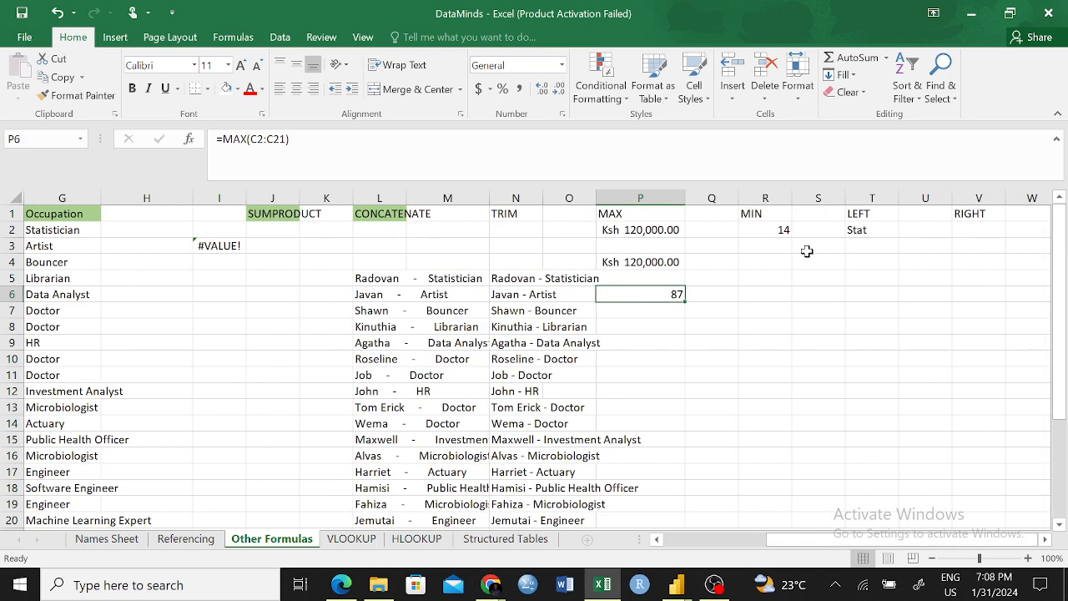
pyautogui.click(759, 247)
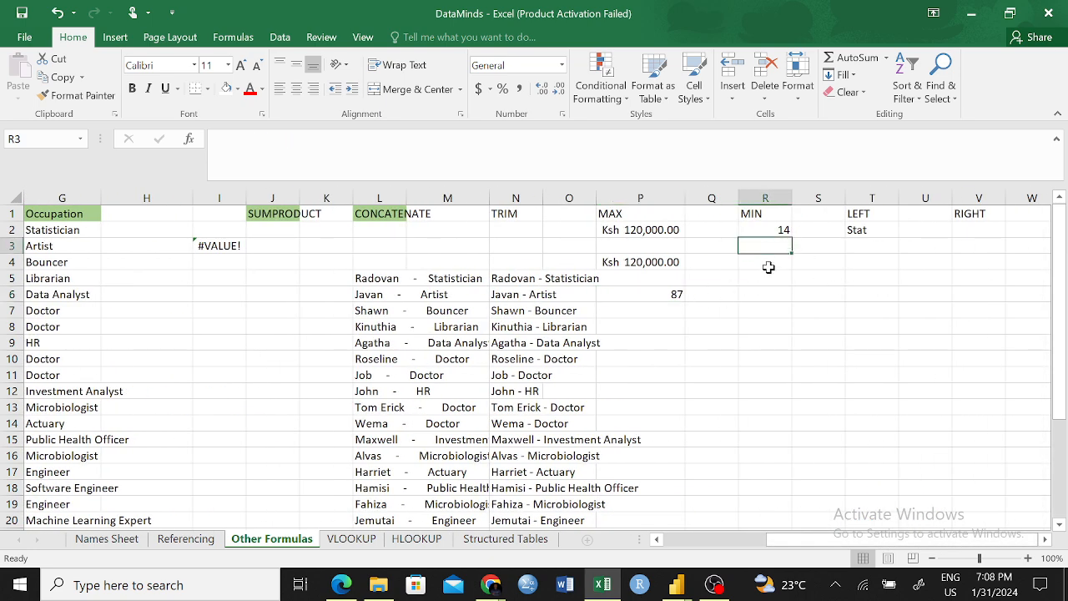
pyautogui.click(768, 263)
pyautogui.write('=')
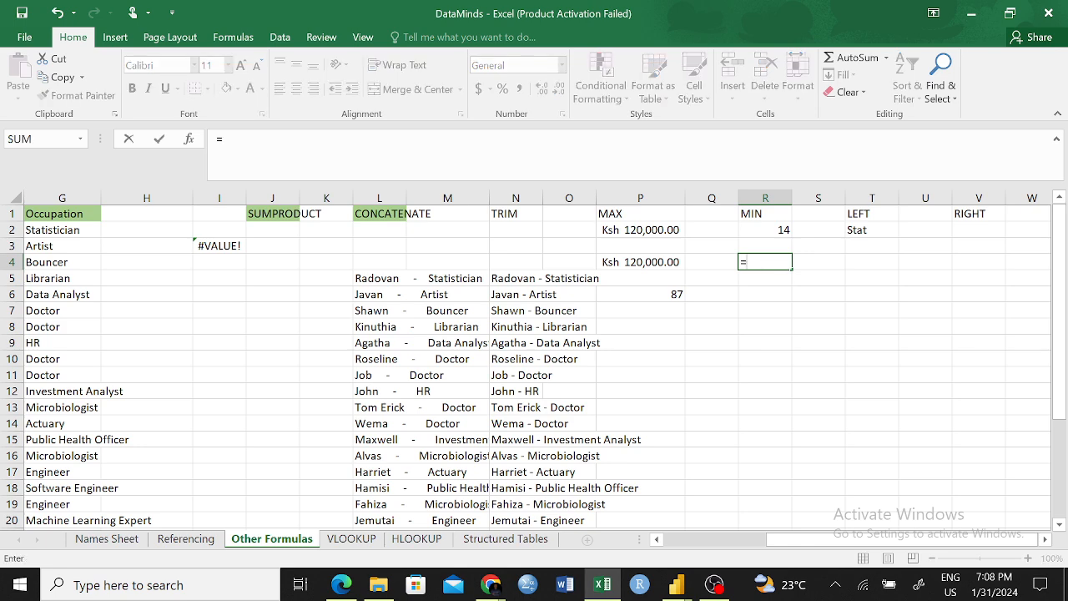
pyautogui.write('MIN')
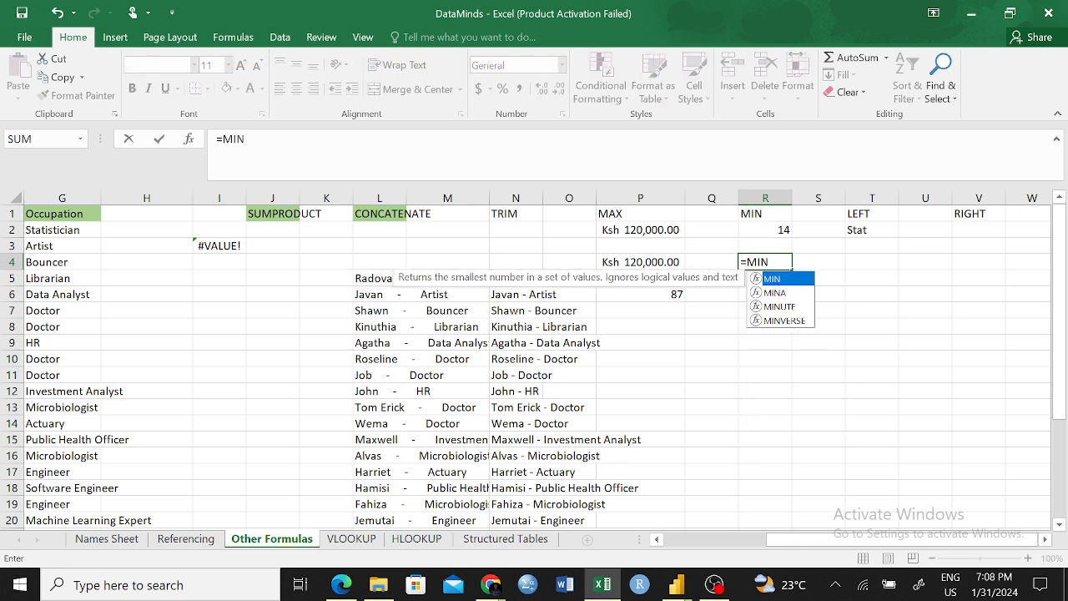
pyautogui.write('(')
pyautogui.moveTo(750, 534); pyautogui.dragTo(684, 538)
pyautogui.moveTo(317, 232); pyautogui.dragTo(329, 499)
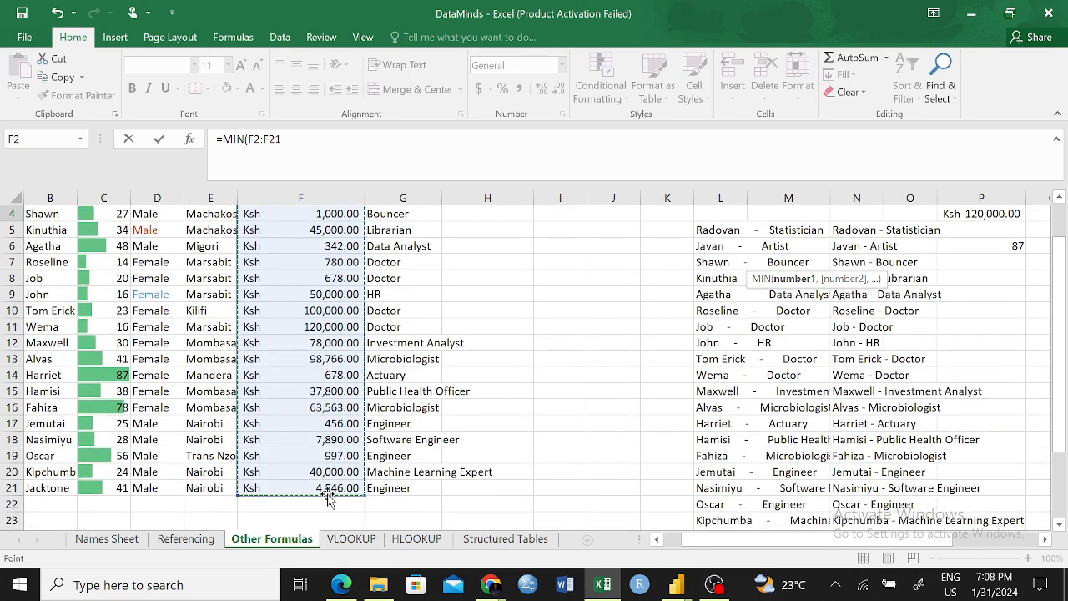
pyautogui.write(')')
pyautogui.press('Return')
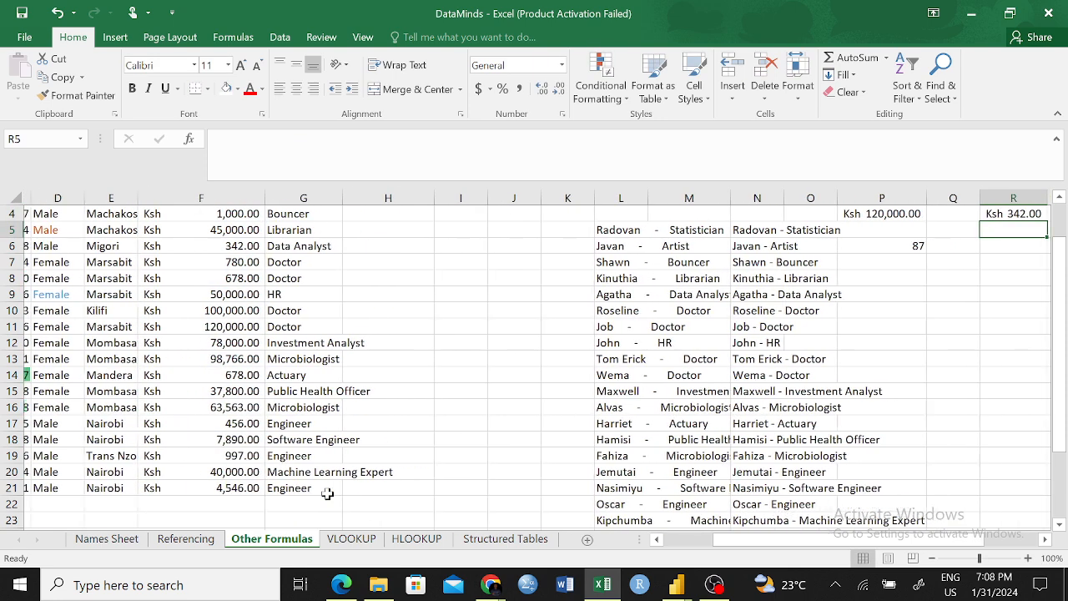
pyautogui.scroll(1, 976, 300)
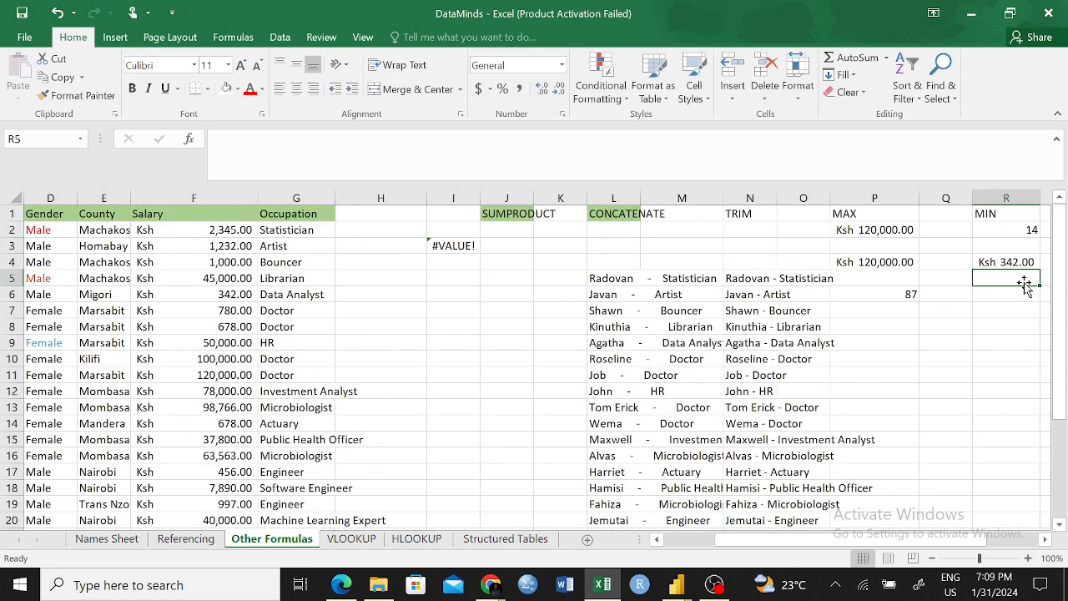
pyautogui.click(227, 292)
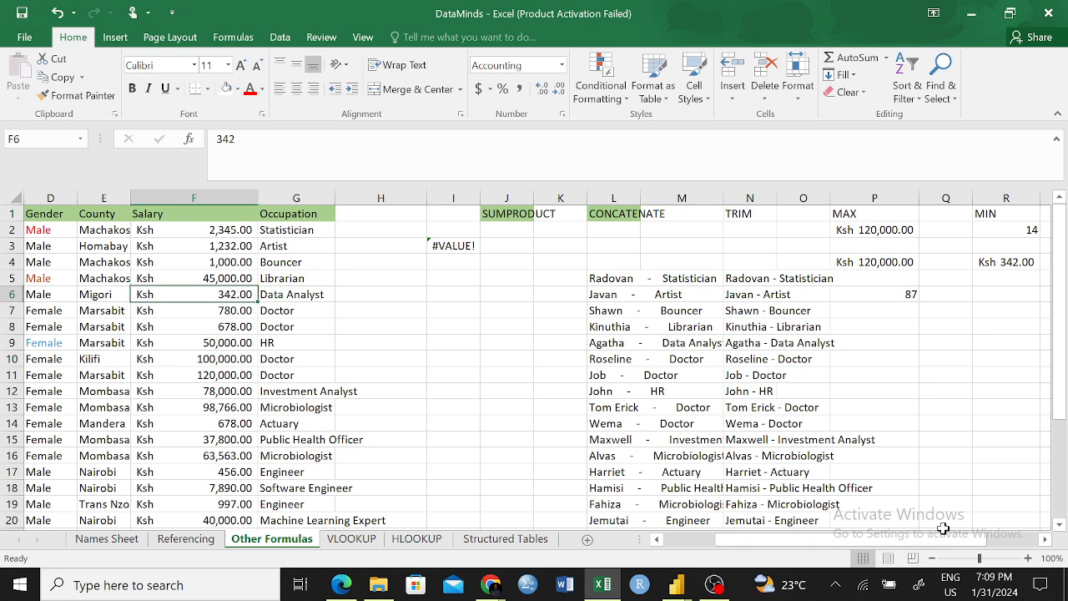
pyautogui.moveTo(938, 538); pyautogui.dragTo(951, 521)
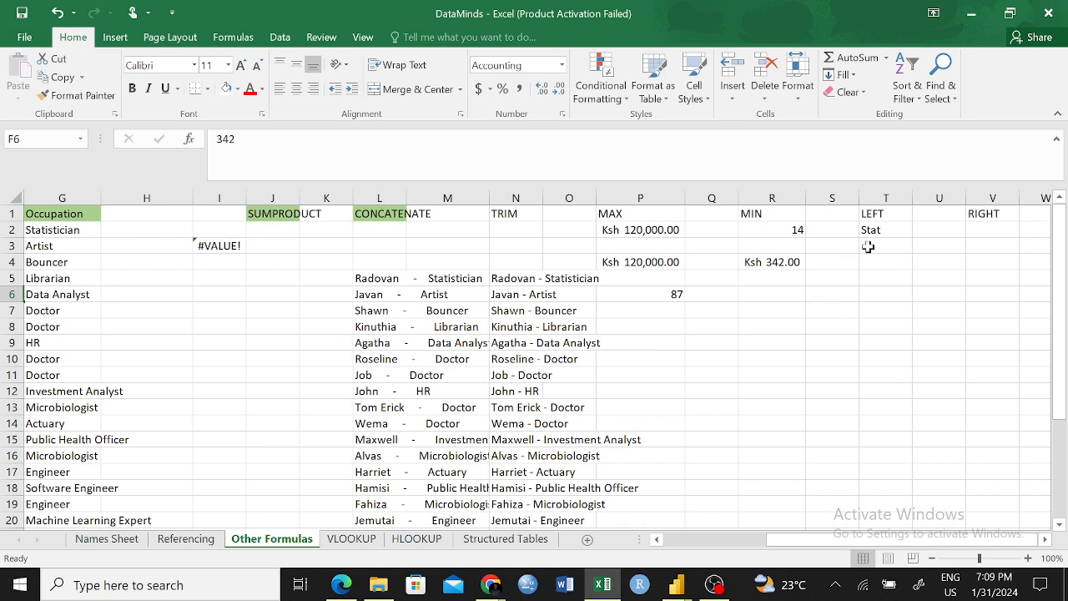
pyautogui.click(789, 371)
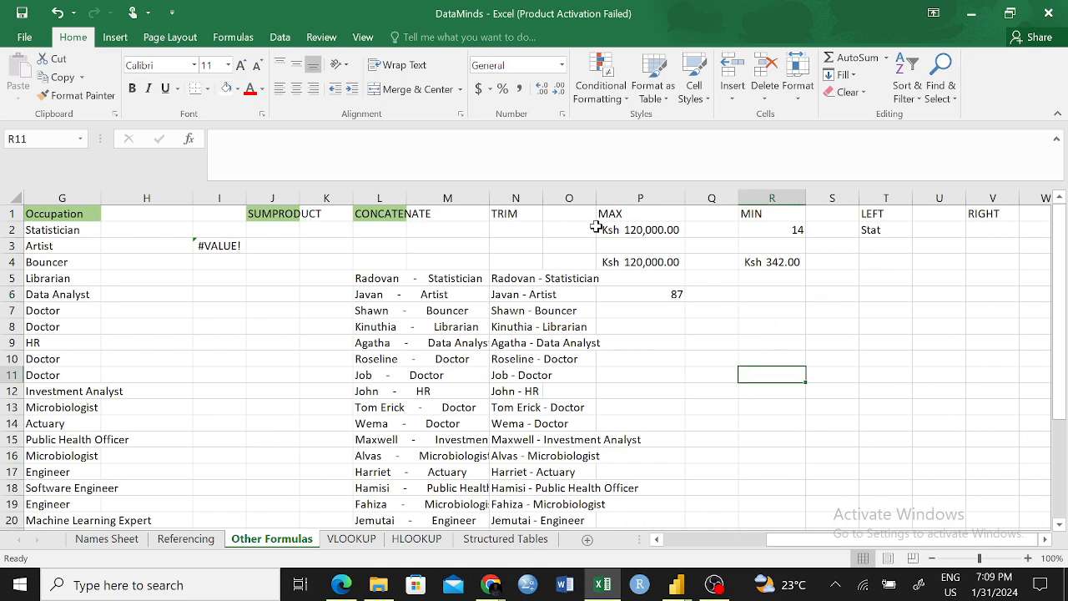
pyautogui.click(522, 215)
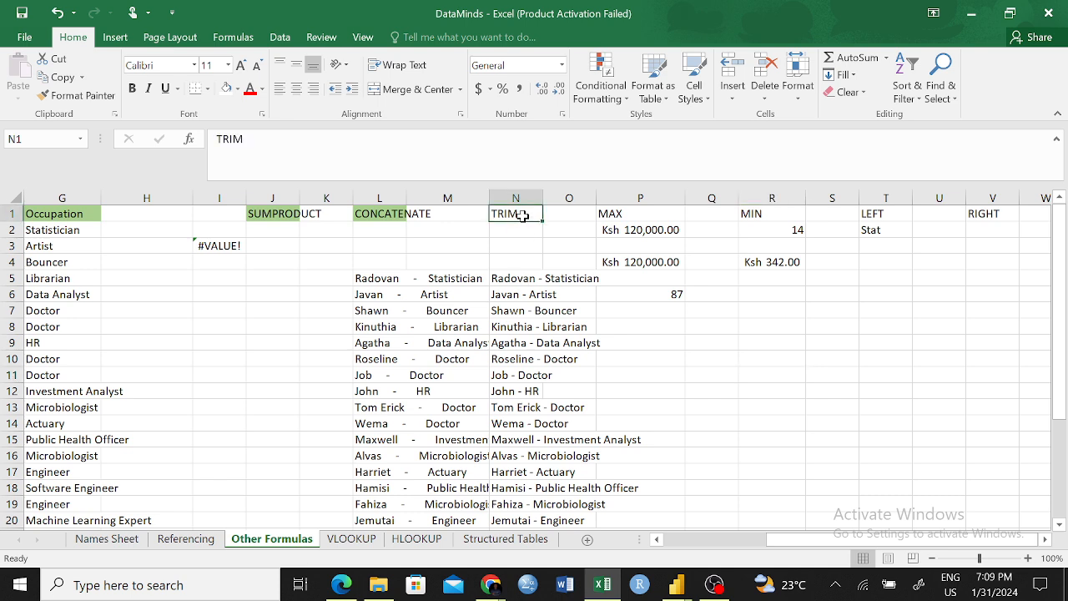
pyautogui.click(627, 214)
pyautogui.click(769, 217)
pyautogui.click(412, 215)
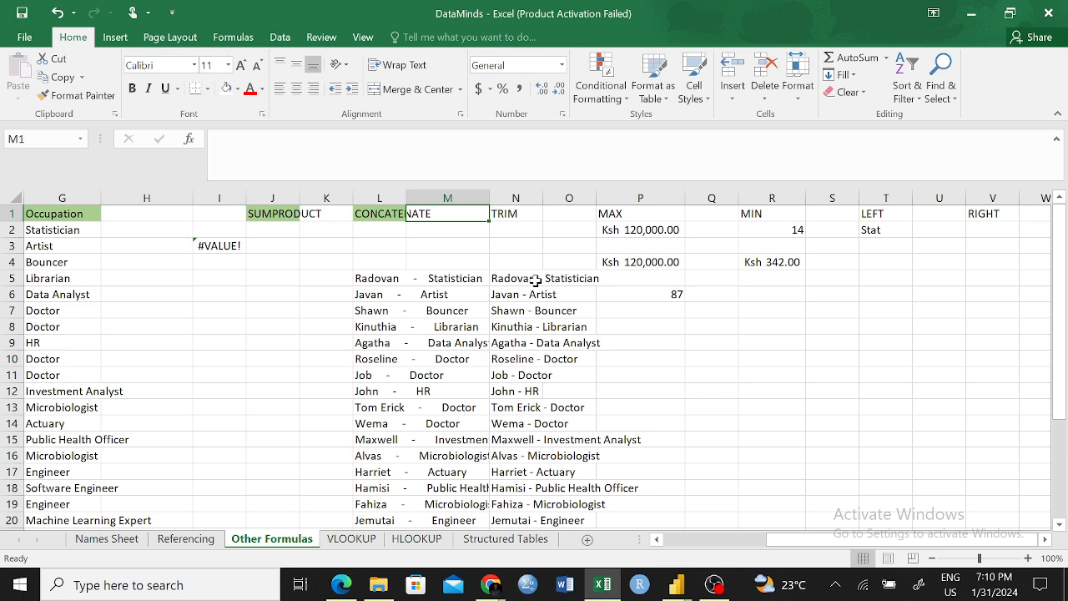
# - Enter the heading LEN in cell R12
pyautogui.click(785, 437)
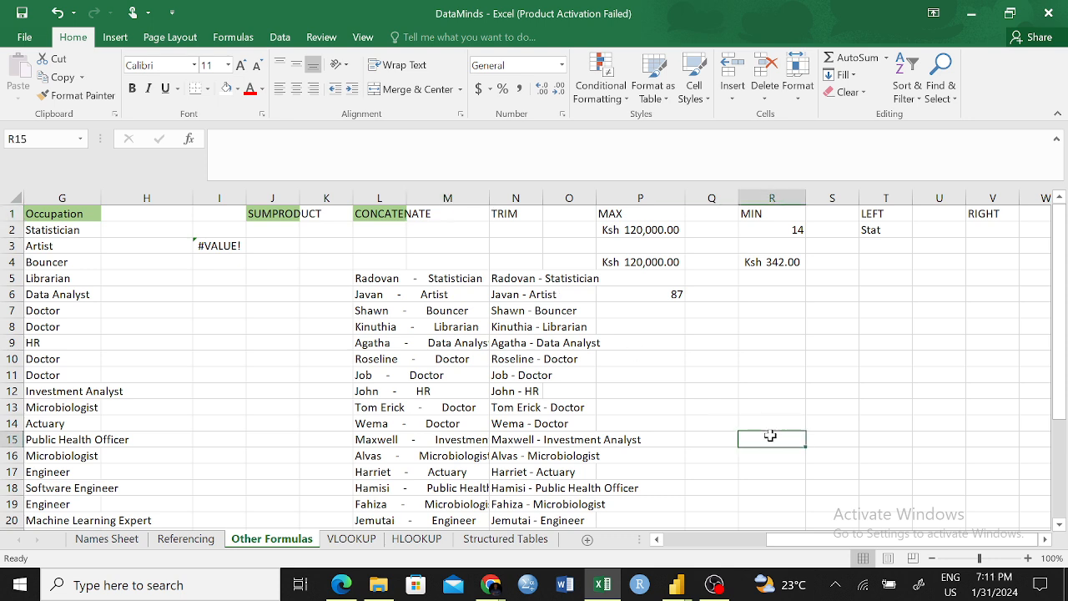
pyautogui.click(775, 391)
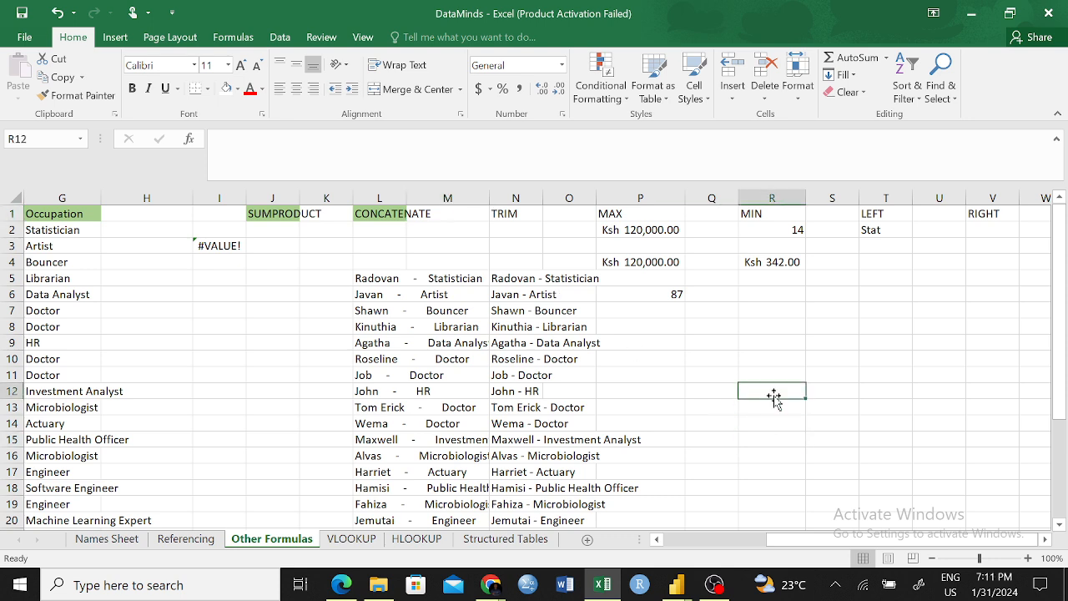
pyautogui.write('I')
pyautogui.press('BackSpace')
pyautogui.write('LEN')
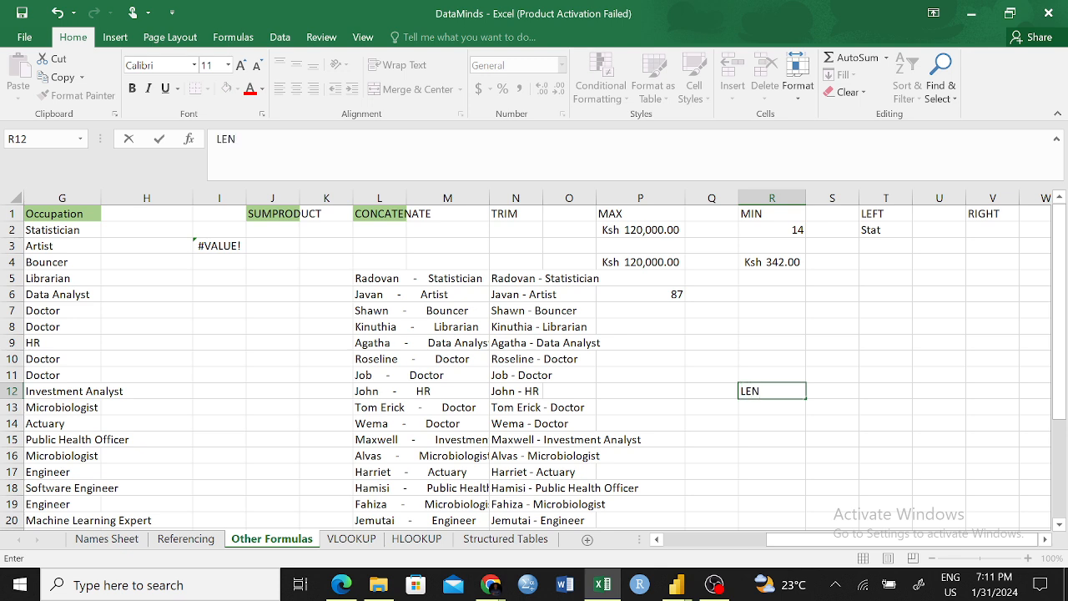
pyautogui.press('Return')
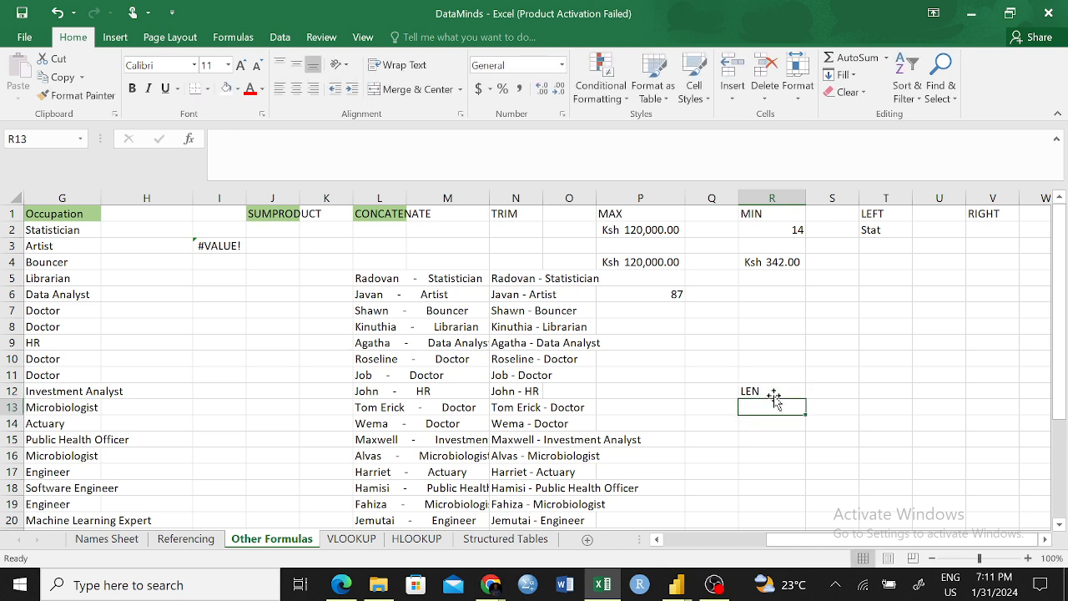
# - Enter =LEN(L8) in R13 to count the characters of the untrimmed concatenated text, and reselect the cell to show its formula
pyautogui.click(768, 436)
pyautogui.click(759, 405)
pyautogui.write('=LE')
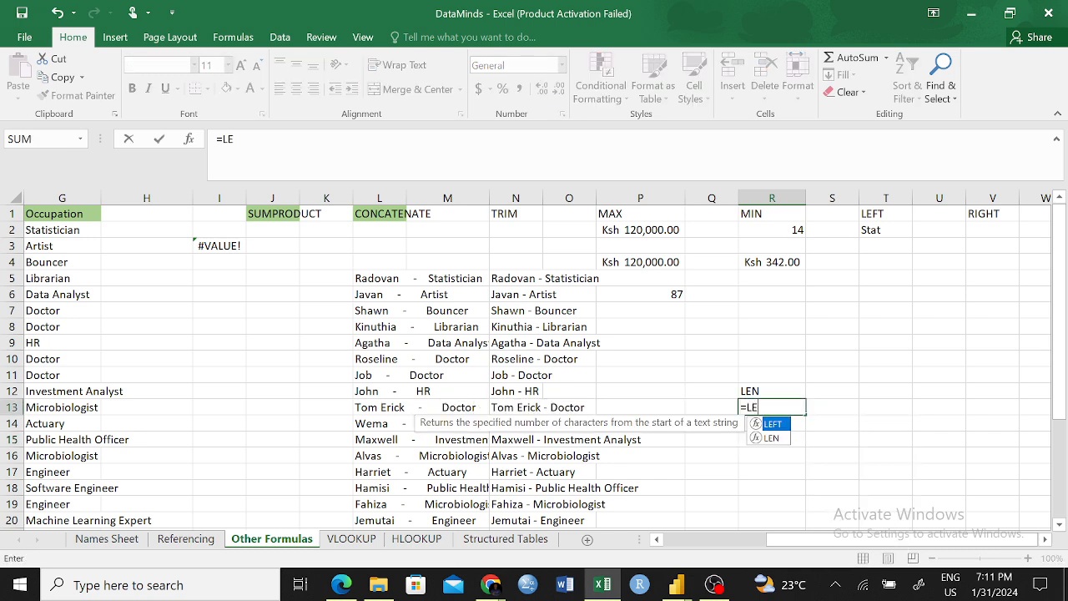
pyautogui.press('Down')
pyautogui.press('Escape')
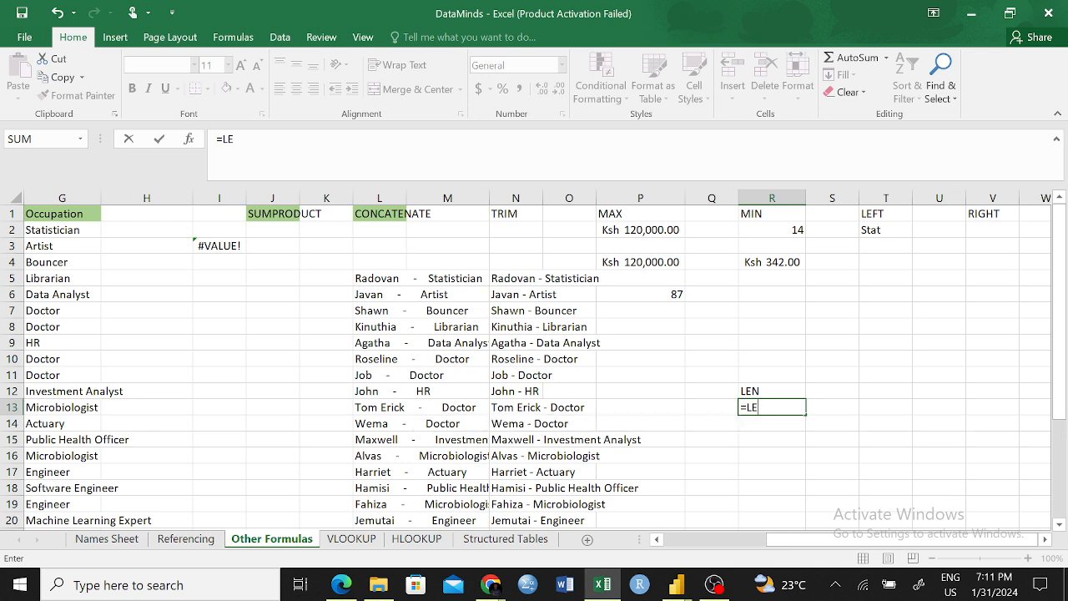
pyautogui.write('n')
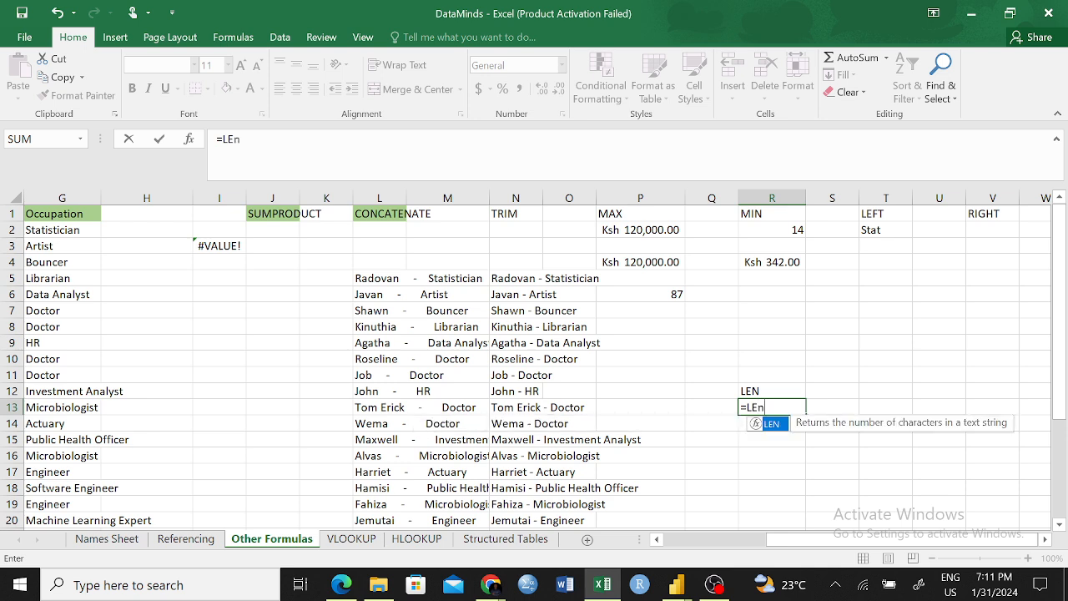
pyautogui.doubleClick(751, 421)
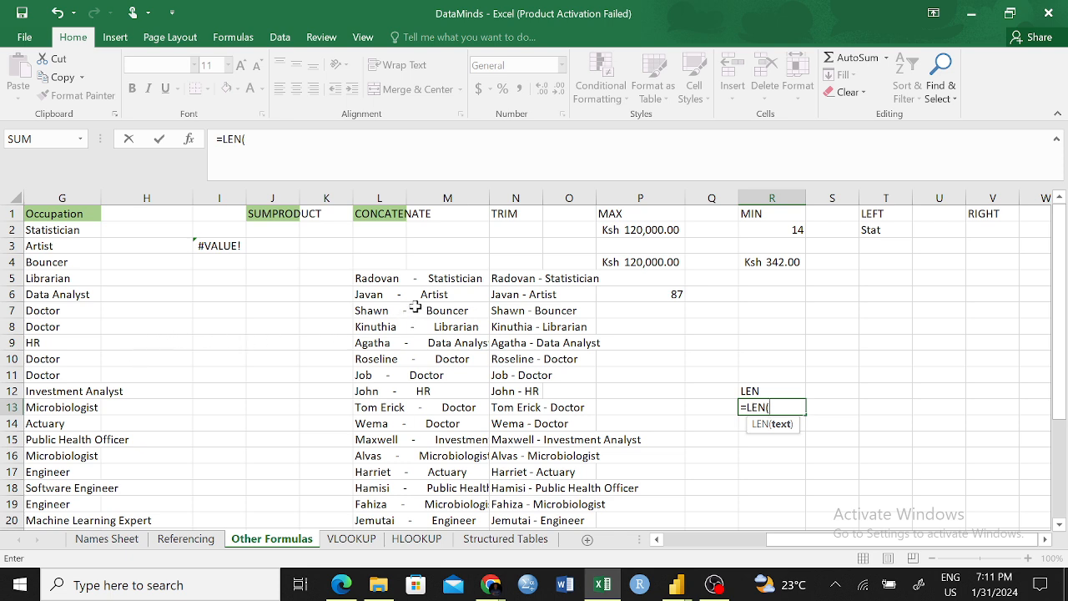
pyautogui.moveTo(362, 327)
pyautogui.mouseDown()
pyautogui.moveTo(443, 326)
pyautogui.moveTo(380, 327)
pyautogui.mouseUp()
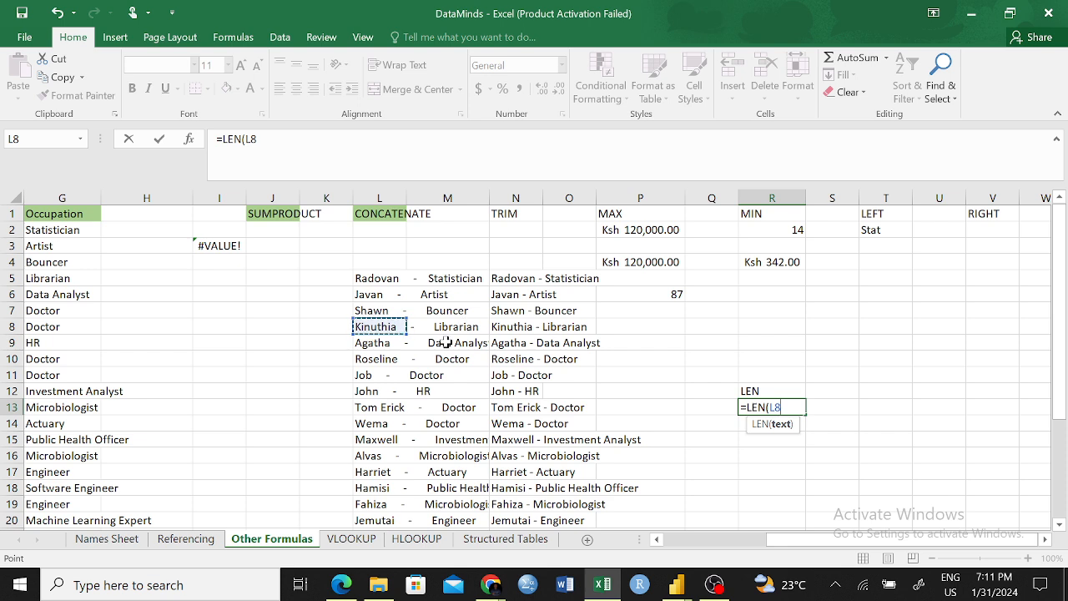
pyautogui.press('Return')
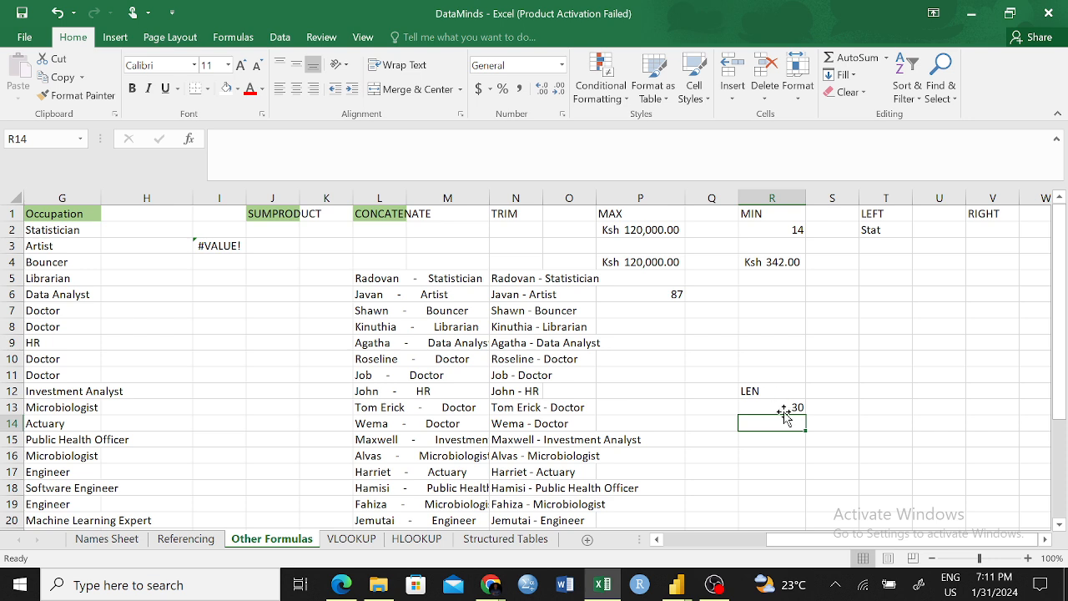
pyautogui.click(784, 405)
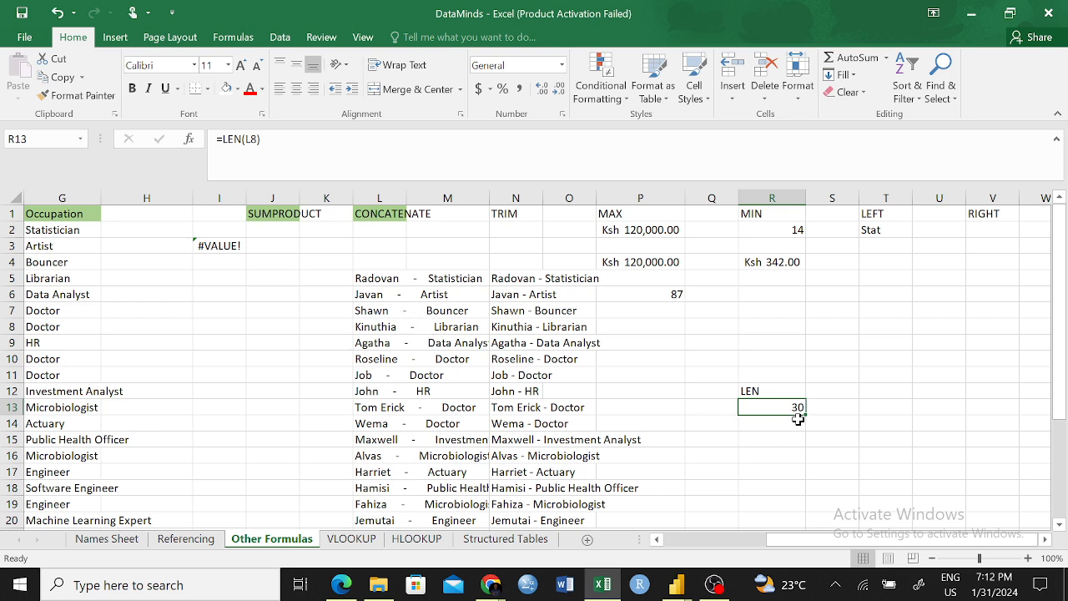
# - Enter =LEN(N8) in R14 to count the characters of the trimmed text, and review it under the LEN heading
pyautogui.click(754, 430)
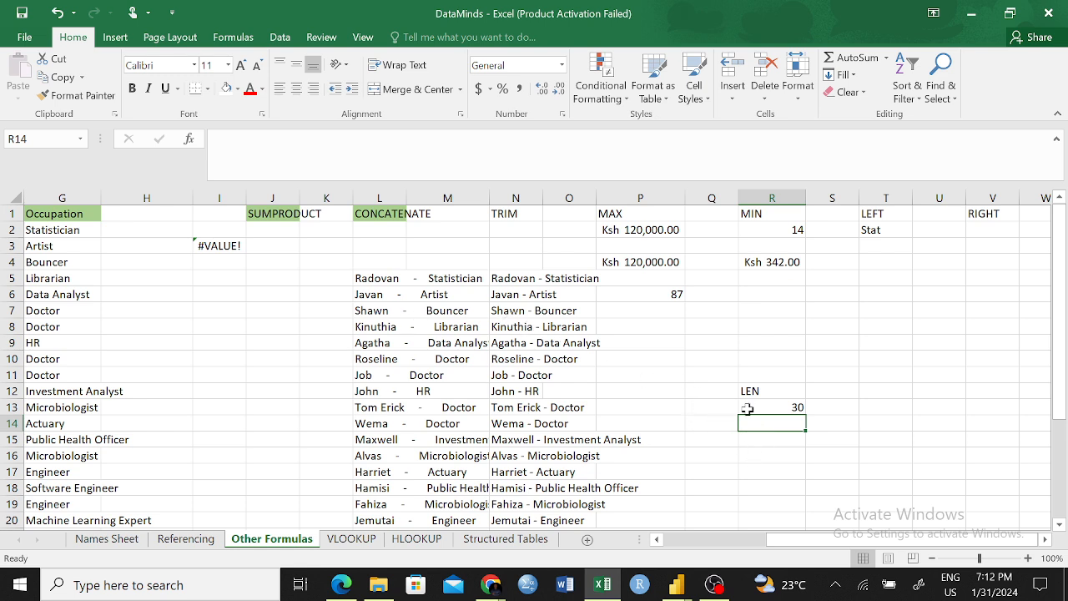
pyautogui.write('=LEN')
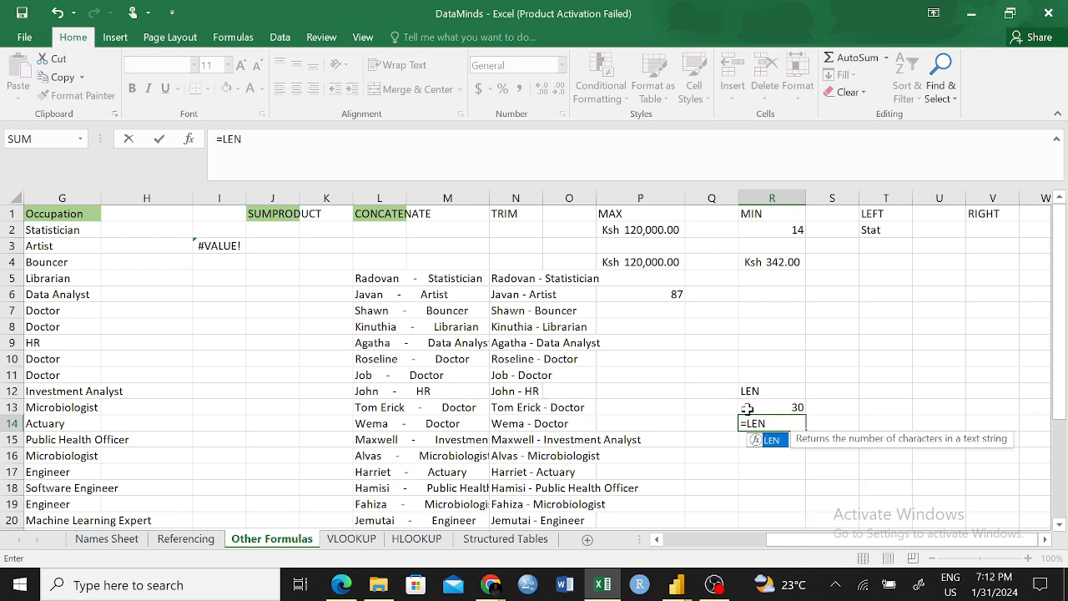
pyautogui.write('(')
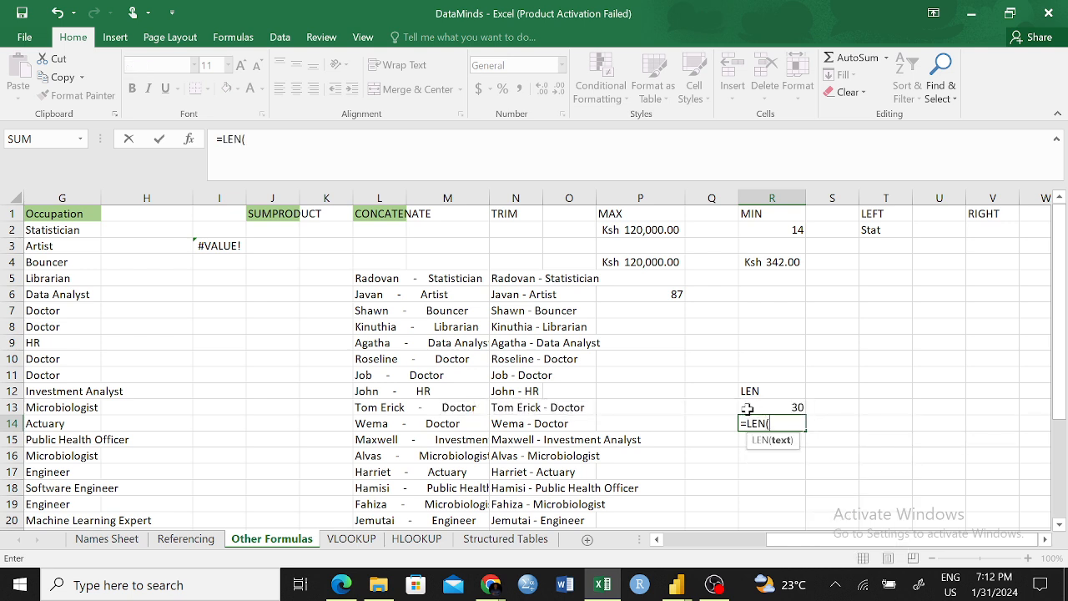
pyautogui.click(515, 327)
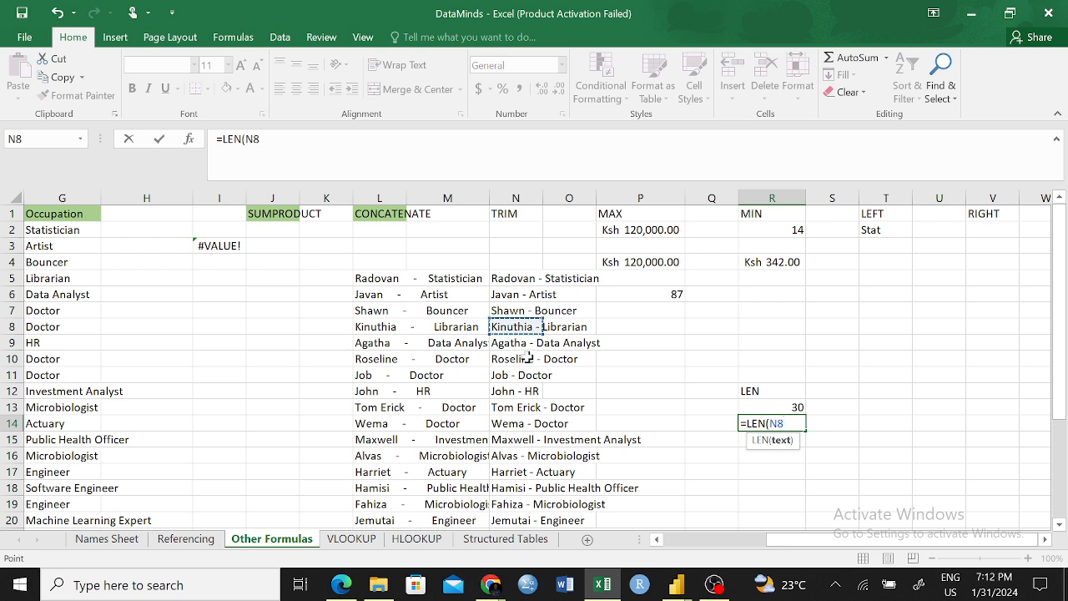
pyautogui.write(')')
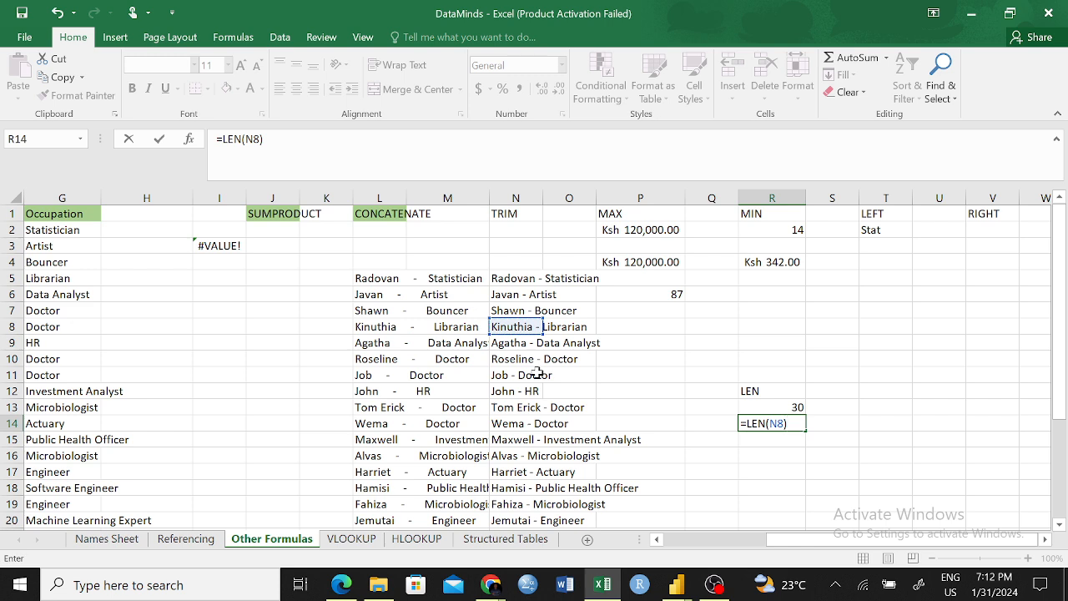
pyautogui.press('Return')
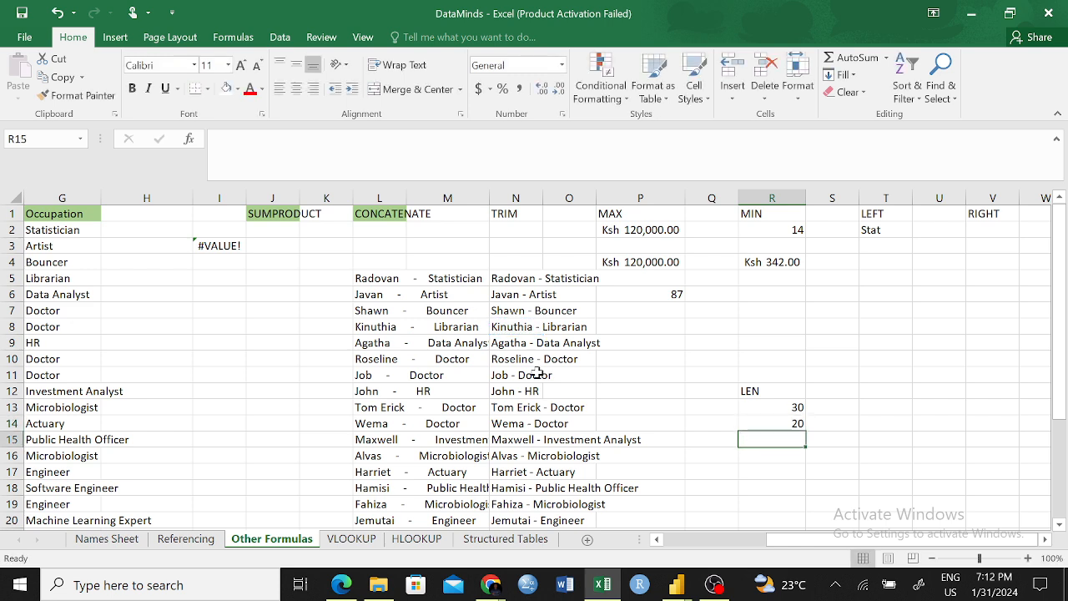
pyautogui.click(778, 423)
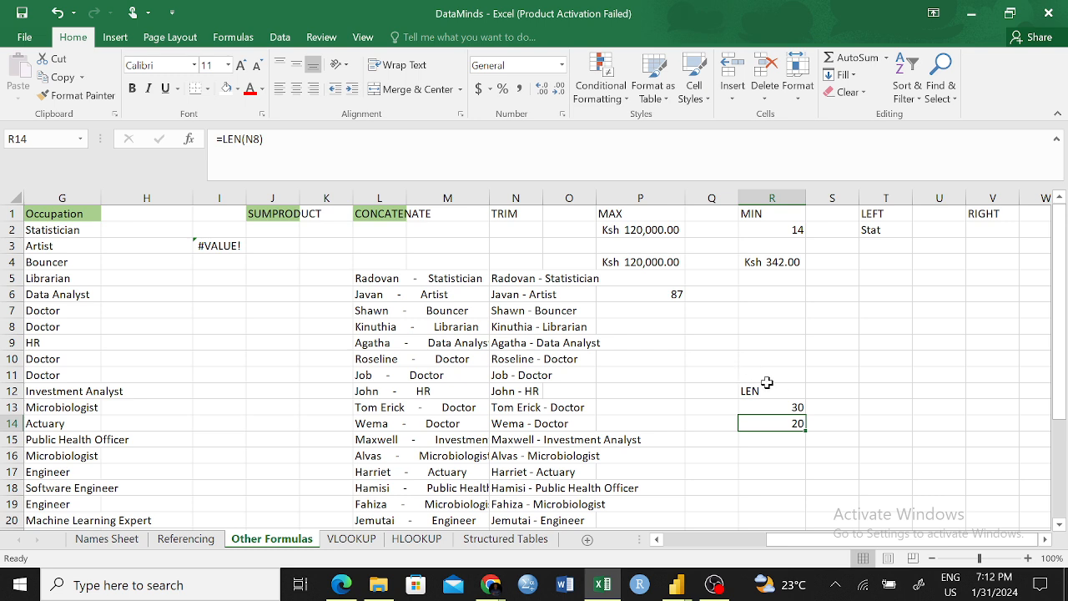
pyautogui.click(756, 391)
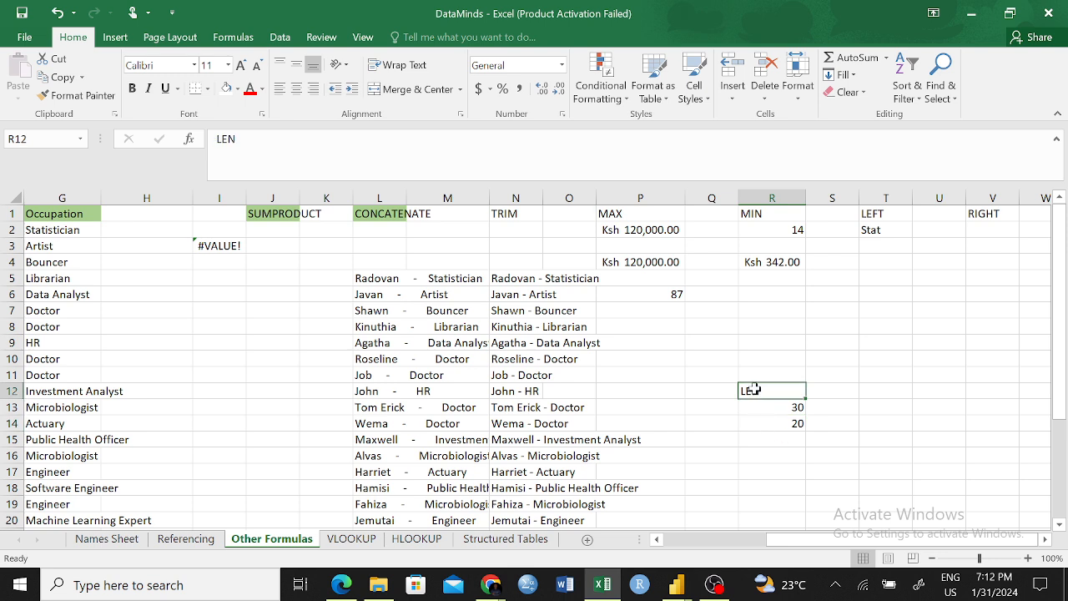
pyautogui.click(758, 456)
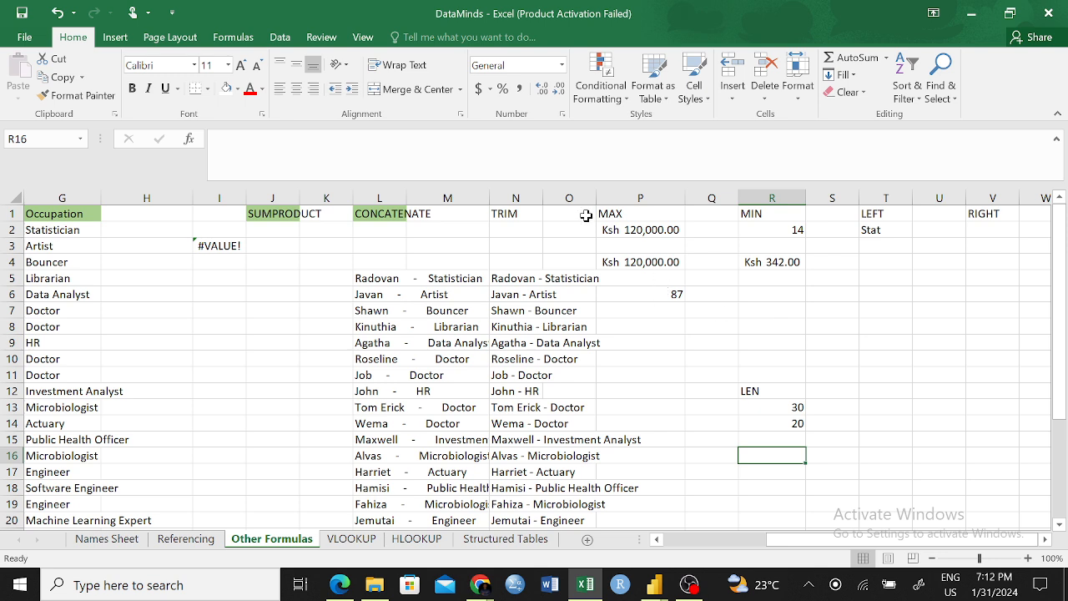
# - Enter the formula =TRIM(L5) in cell N5 to strip extra spaces from the concatenated text
pyautogui.click(504, 213)
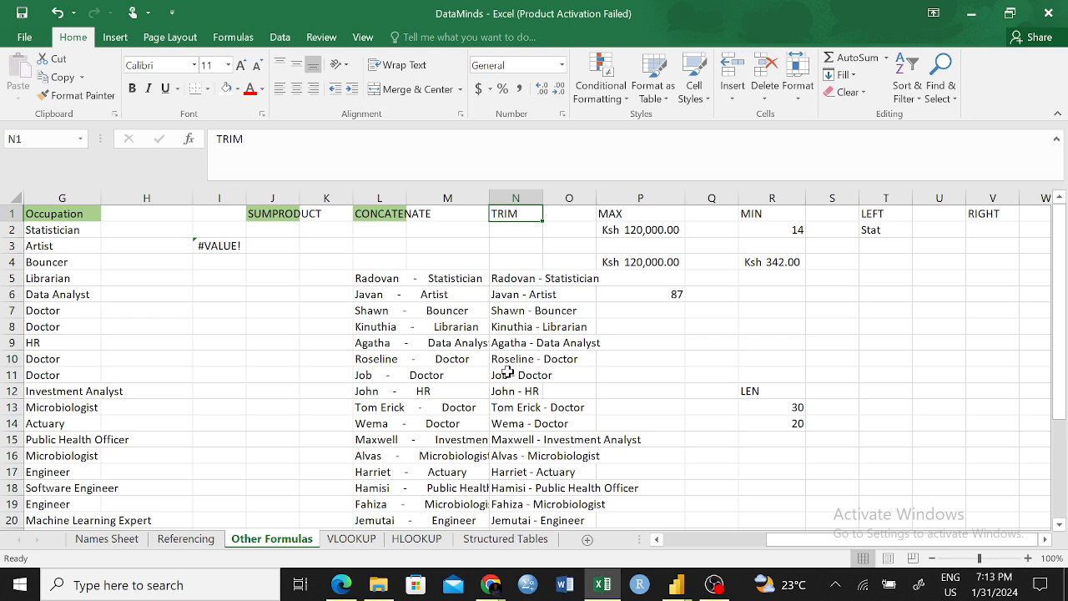
pyautogui.click(536, 322)
pyautogui.click(517, 279)
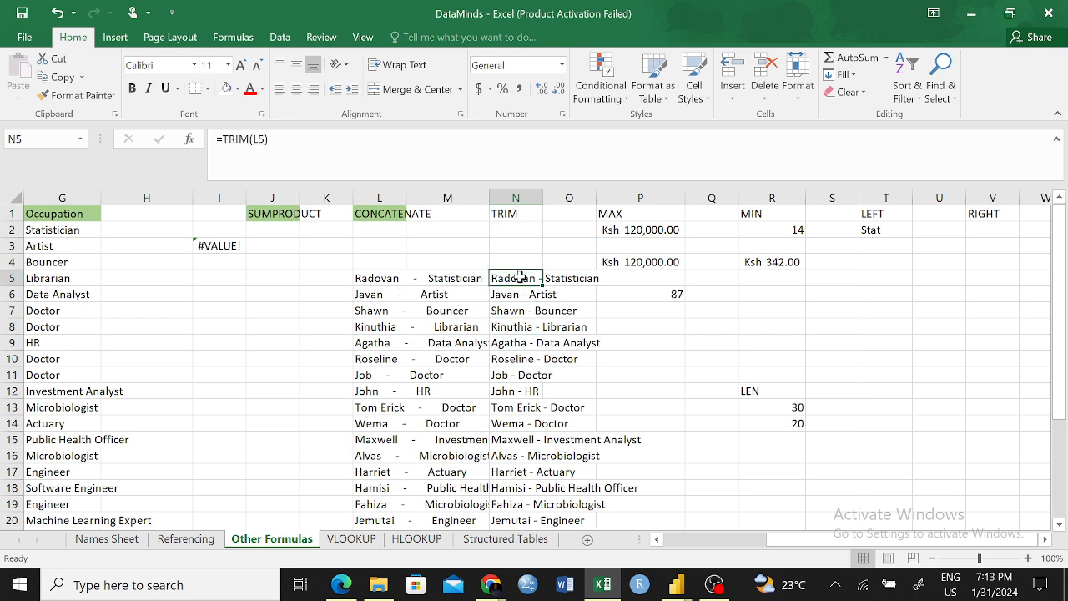
pyautogui.write('=')
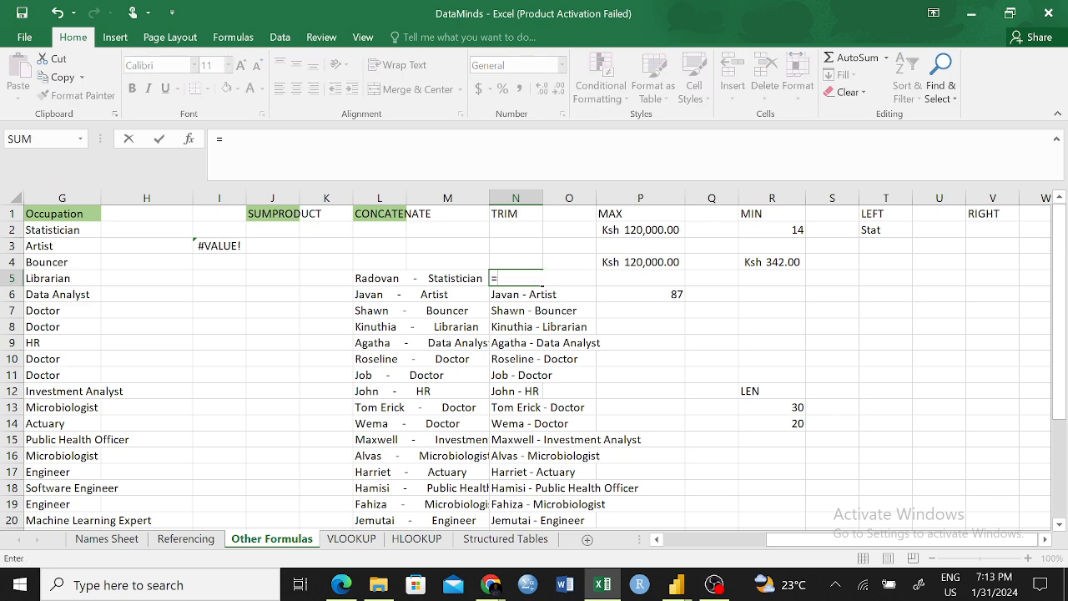
pyautogui.write('TRIM')
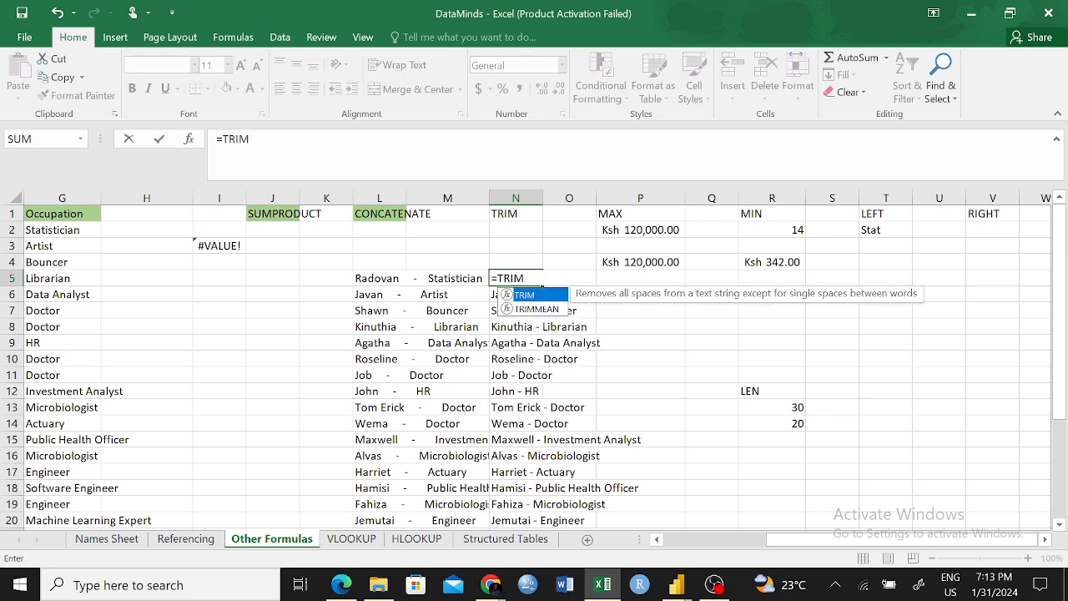
pyautogui.write('(')
pyautogui.click(379, 278)
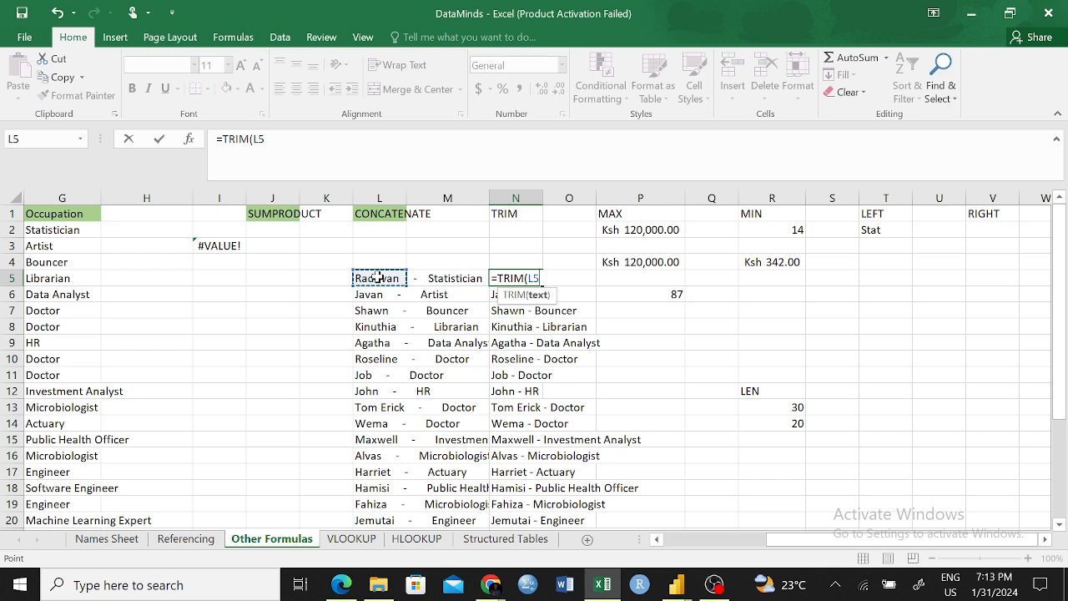
pyautogui.write(')')
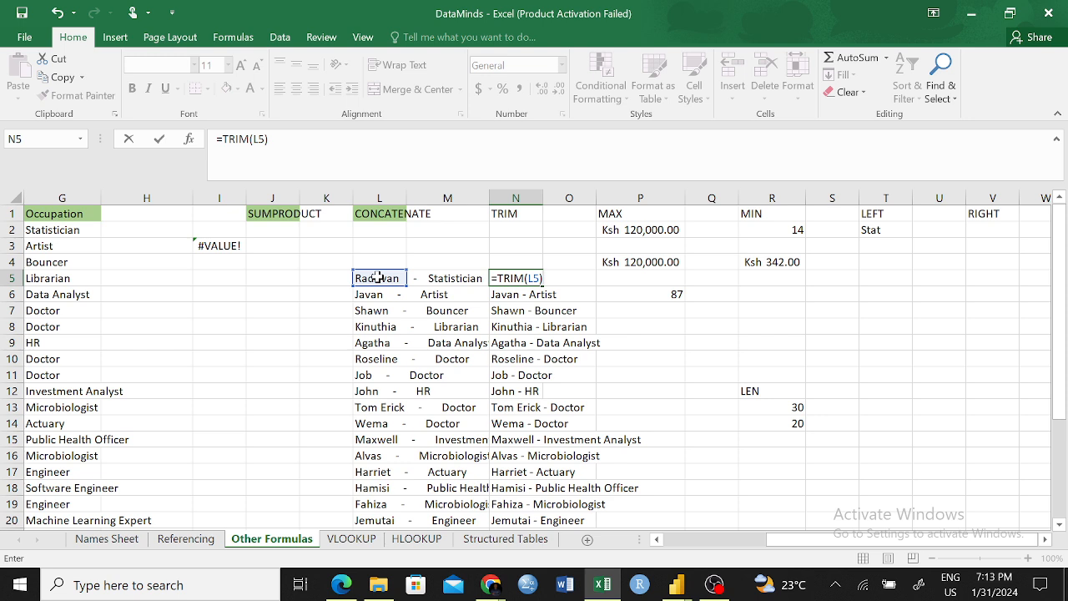
pyautogui.press('Return')
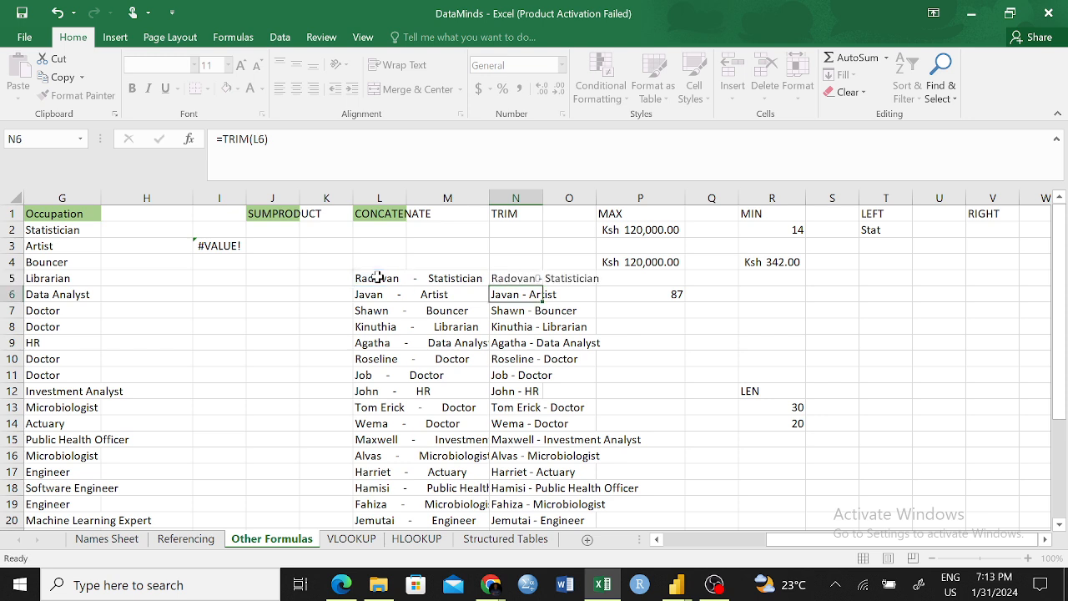
# - Fill the TRIM formula from N5 down through N24
pyautogui.click(512, 277)
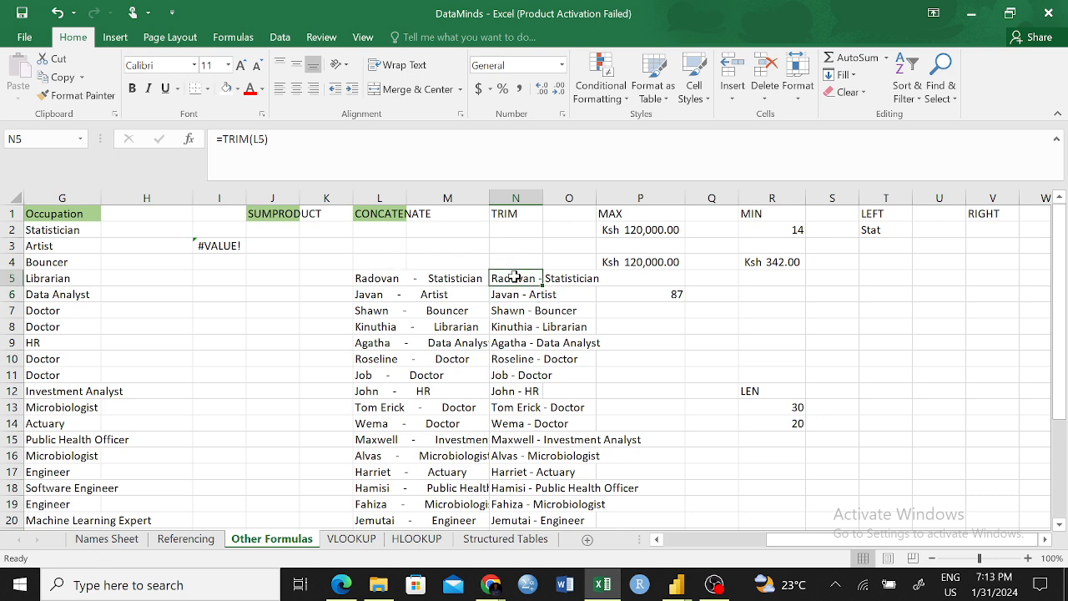
pyautogui.moveTo(542, 286); pyautogui.dragTo(530, 505)
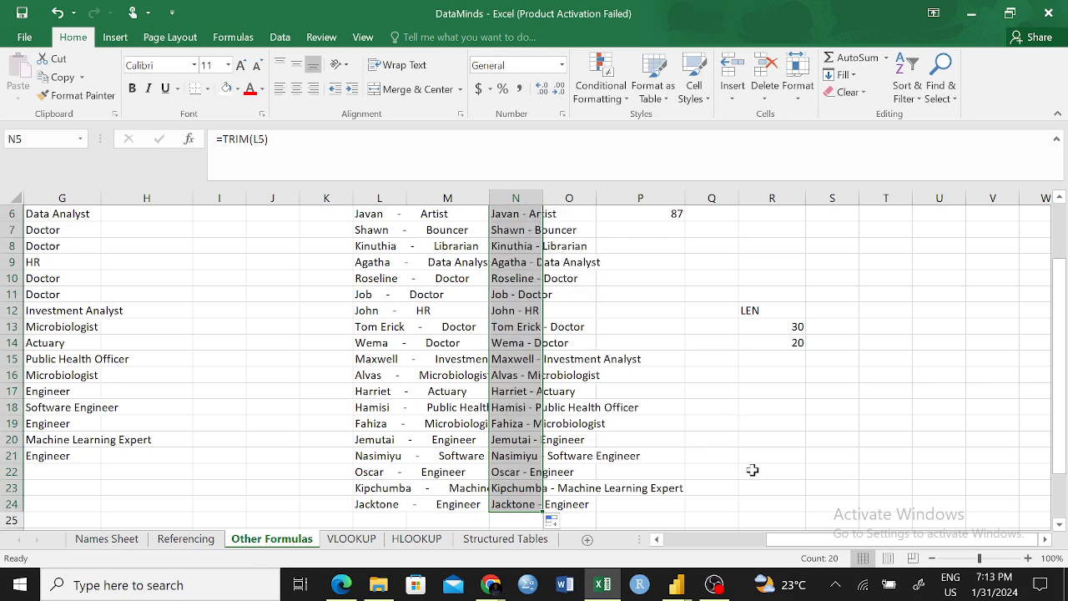
pyautogui.click(725, 487)
pyautogui.scroll(1, 544, 376)
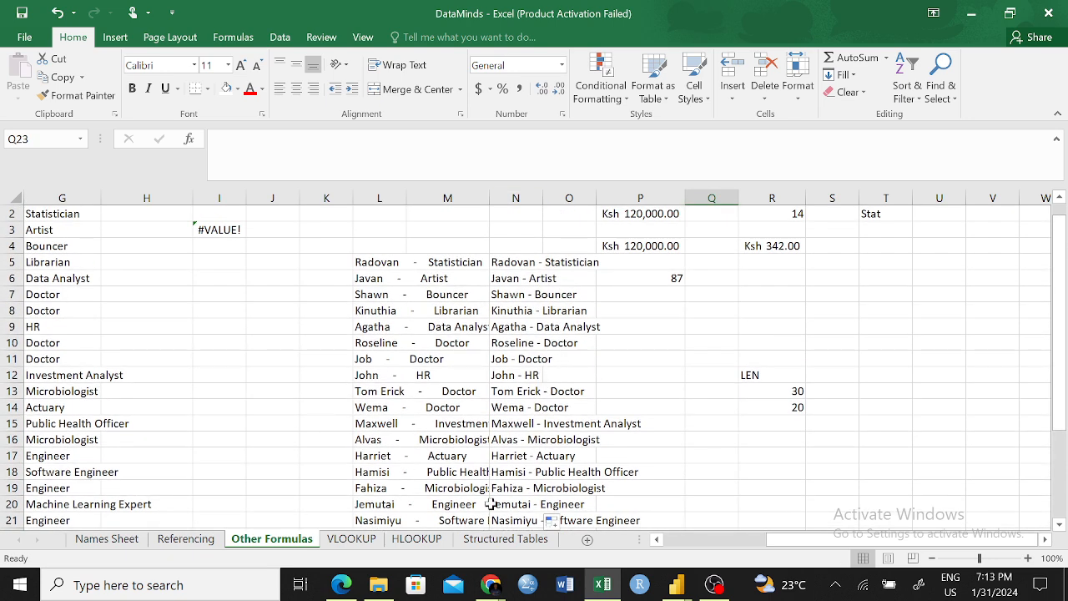
pyautogui.moveTo(825, 541); pyautogui.dragTo(826, 546)
pyautogui.moveTo(1064, 424); pyautogui.dragTo(1066, 374)
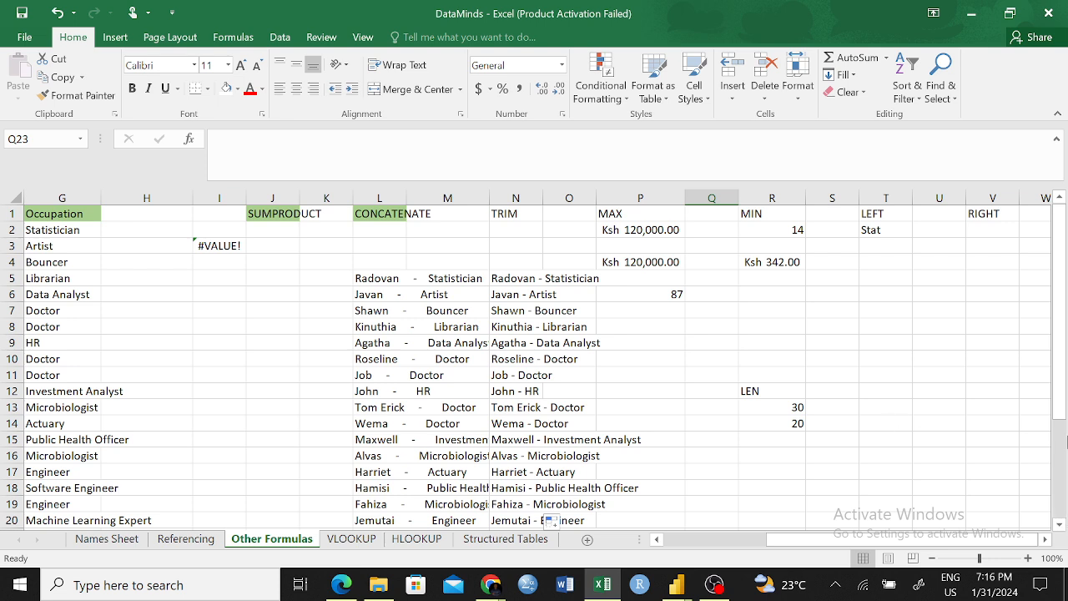
# - Enter January in cell L29, in the empty area below the data
pyautogui.scroll(-13, 974, 360)
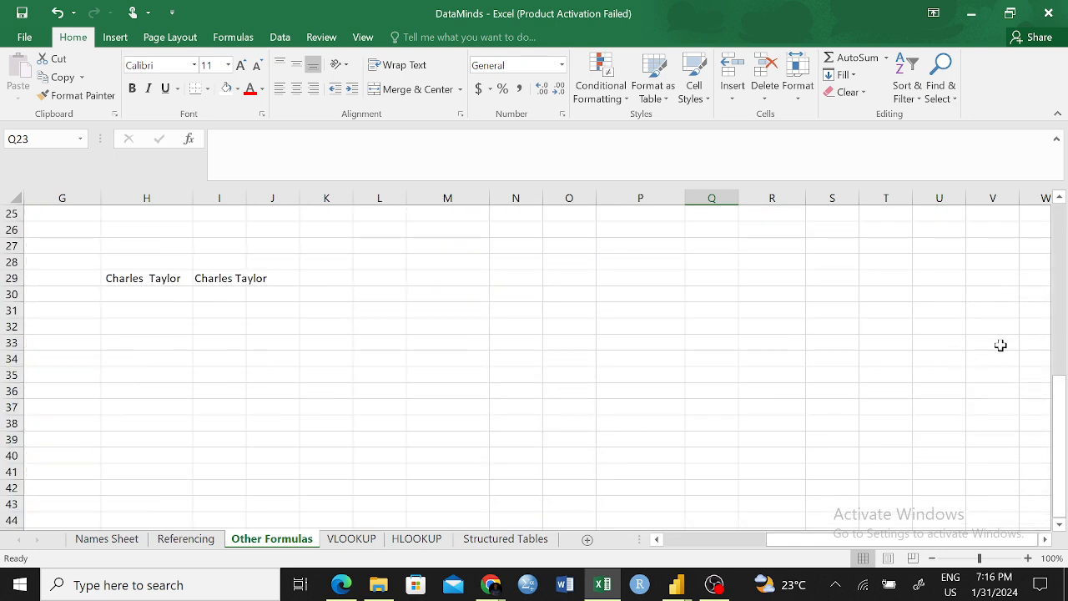
pyautogui.scroll(4, 972, 374)
pyautogui.scroll(1, 668, 378)
pyautogui.click(381, 275)
pyautogui.write('jANUA')
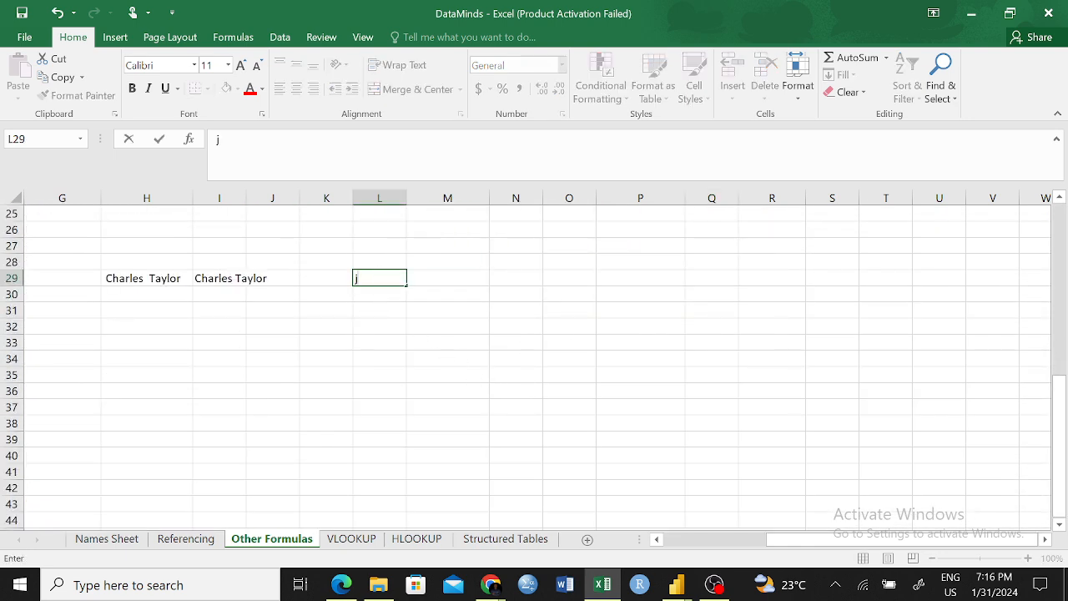
pyautogui.press('BackSpace')
pyautogui.press('BackSpace')
pyautogui.press('BackSpace')
pyautogui.press('BackSpace')
pyautogui.press('BackSpace')
pyautogui.write('January')
pyautogui.write(' Fe')
pyautogui.press('BackSpace')
pyautogui.press('BackSpace')
pyautogui.press('BackSpace')
pyautogui.press('Return')
# - Enter February in cell L30, directly below January
pyautogui.write('G')
pyautogui.press('BackSpace')
pyautogui.write('Feb')
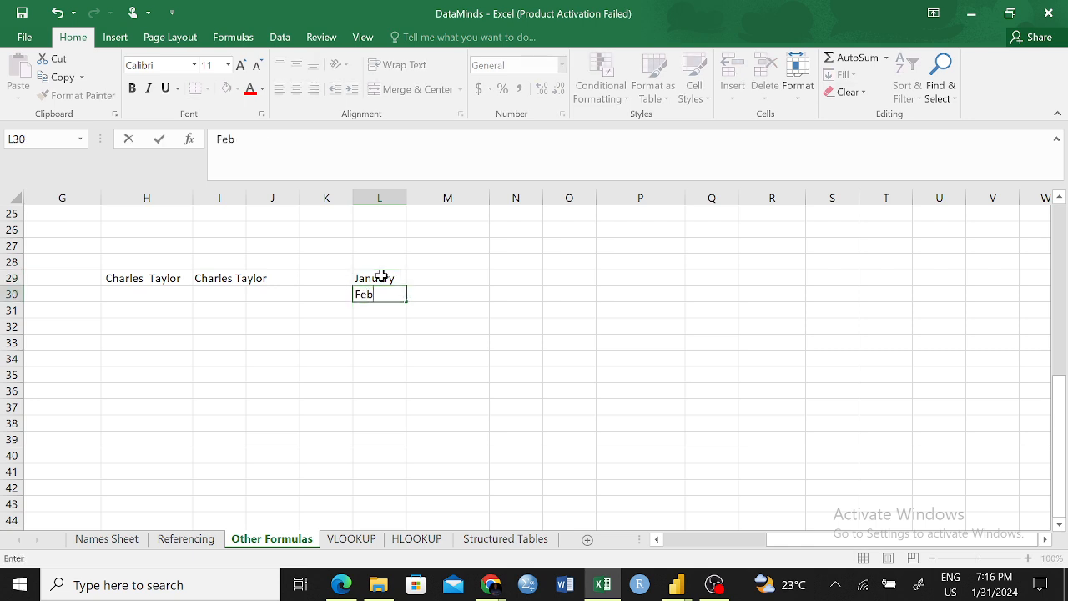
pyautogui.write('ruary')
pyautogui.click(426, 336)
# - Extend the month series down column L so that it ends with December in L40
pyautogui.moveTo(395, 276); pyautogui.dragTo(402, 464)
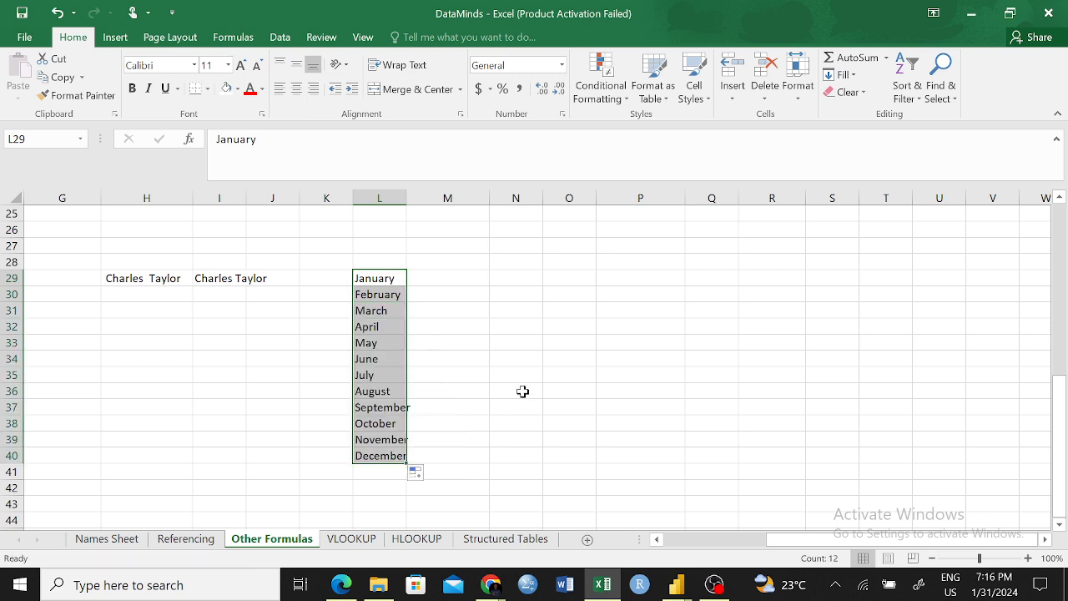
pyautogui.click(517, 390)
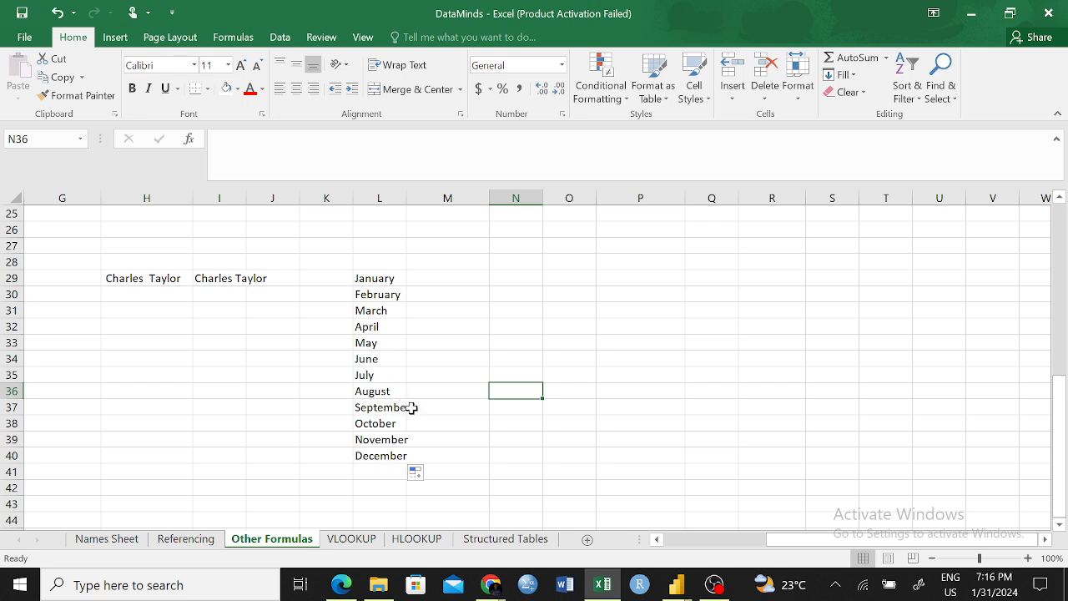
pyautogui.click(504, 450)
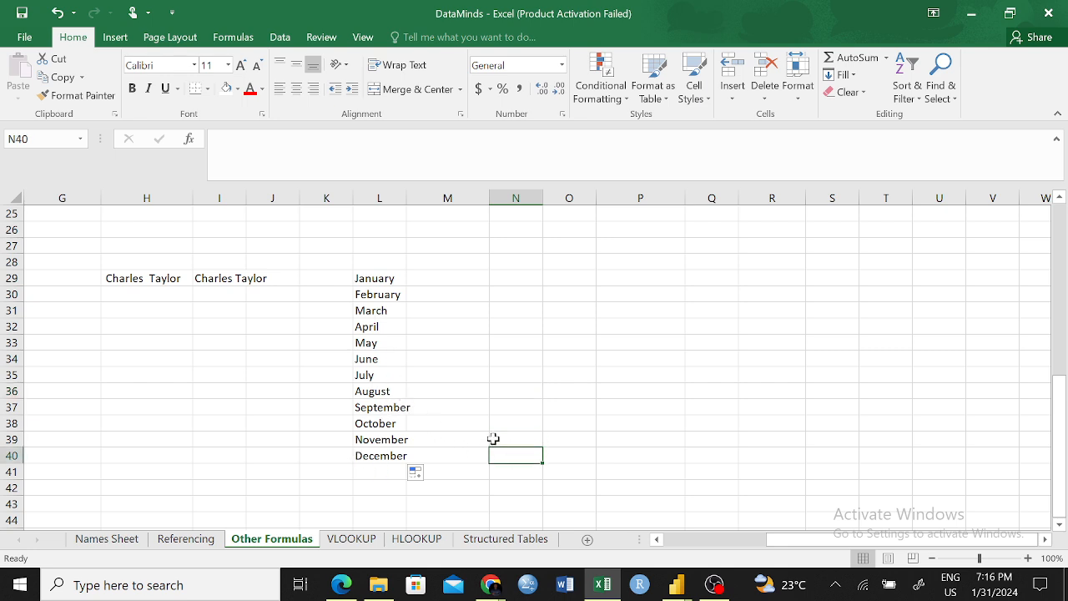
# - Enter the formula =LEFT(L29,3) in cell M29 to extract the first three letters of January
pyautogui.click(454, 282)
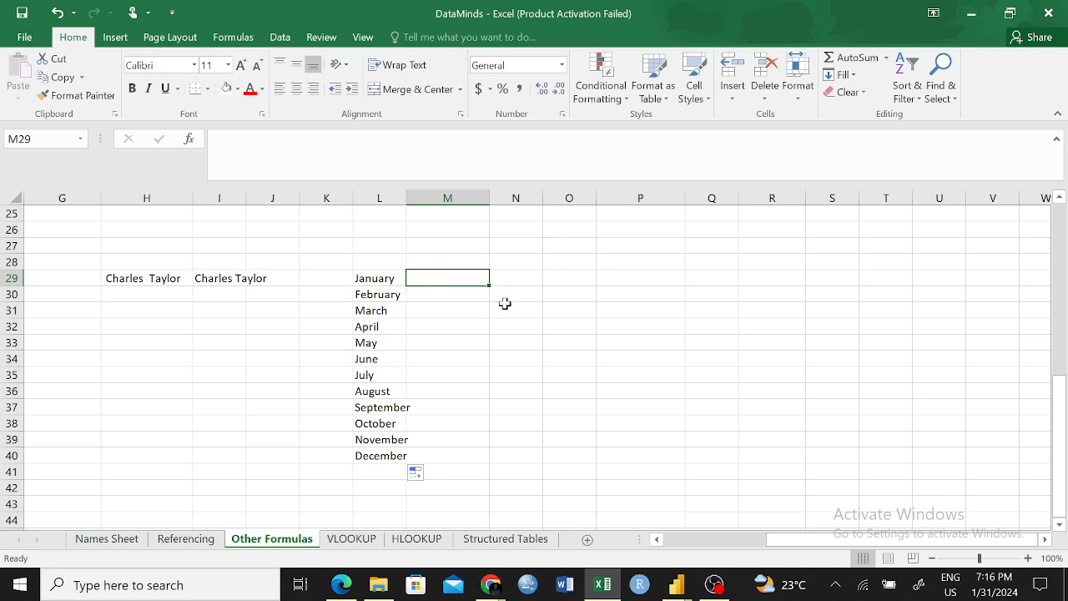
pyautogui.write('=')
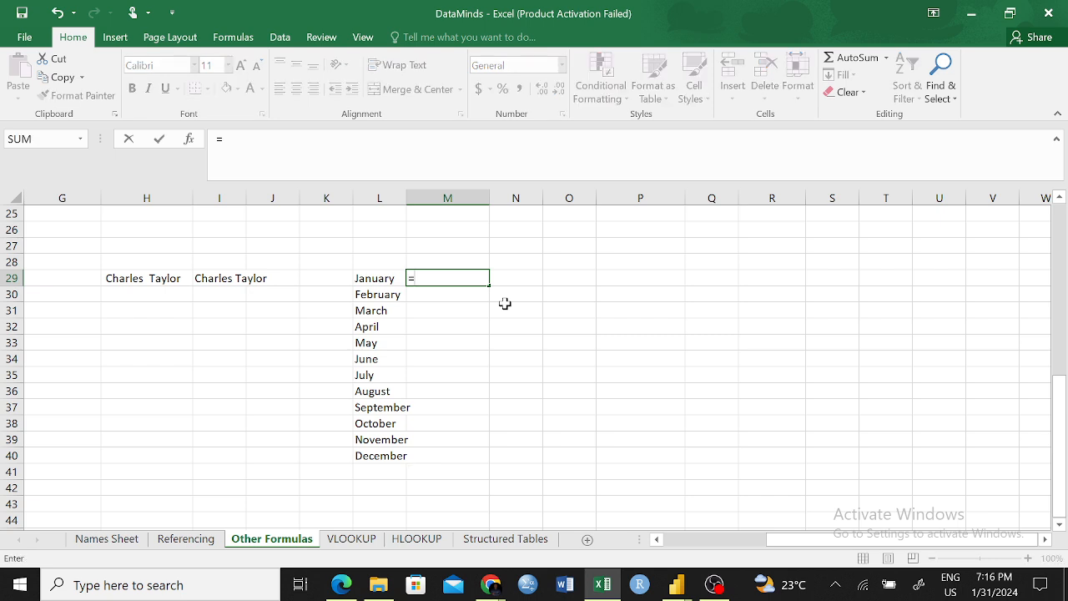
pyautogui.write('l')
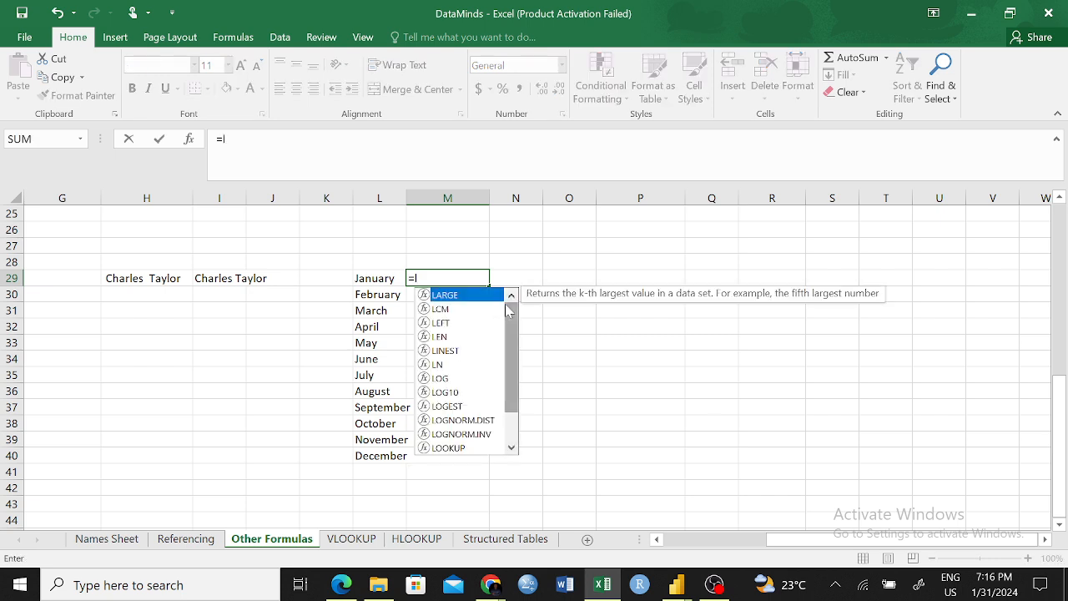
pyautogui.write('ef')
pyautogui.press('Tab')
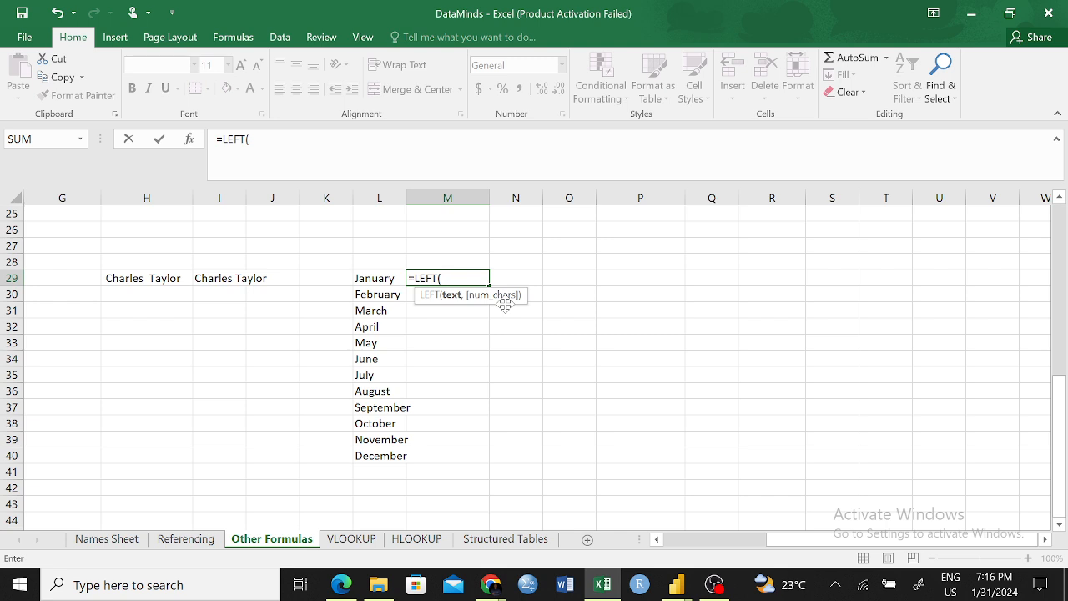
pyautogui.click(386, 281)
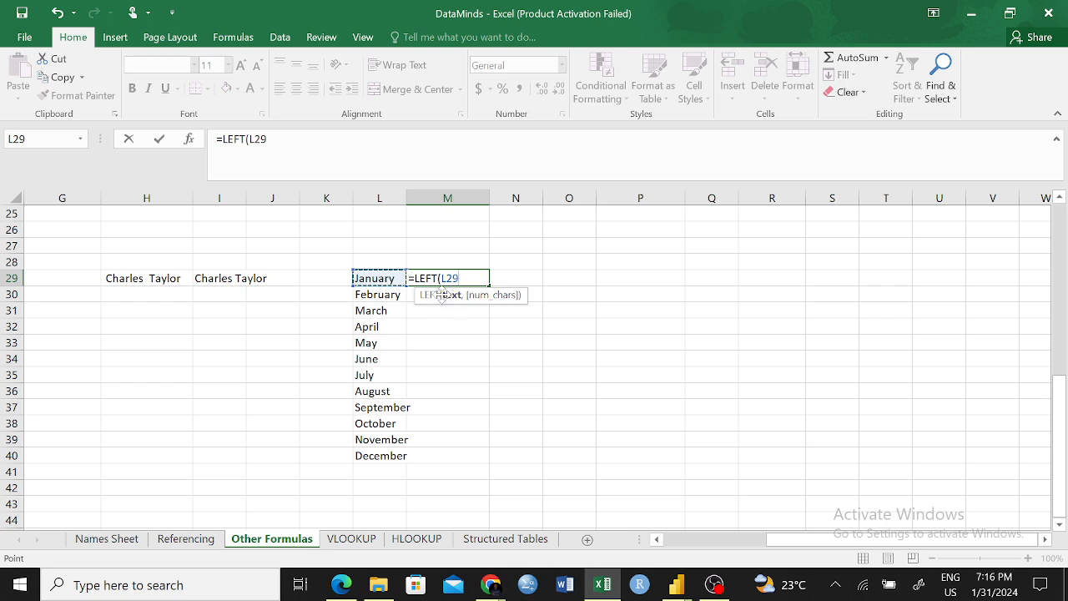
pyautogui.write(',')
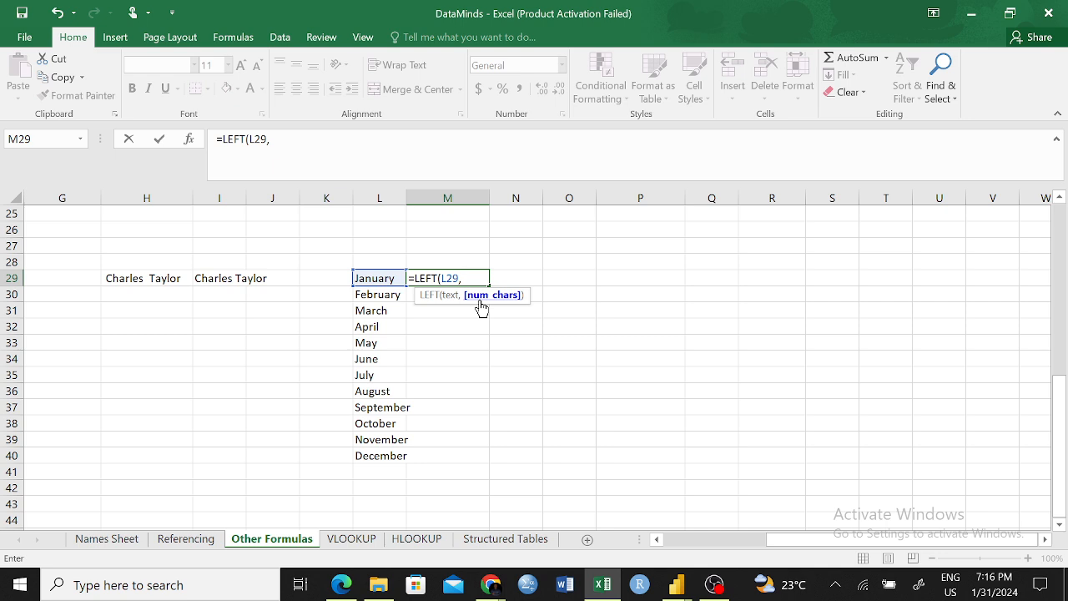
pyautogui.write('3)')
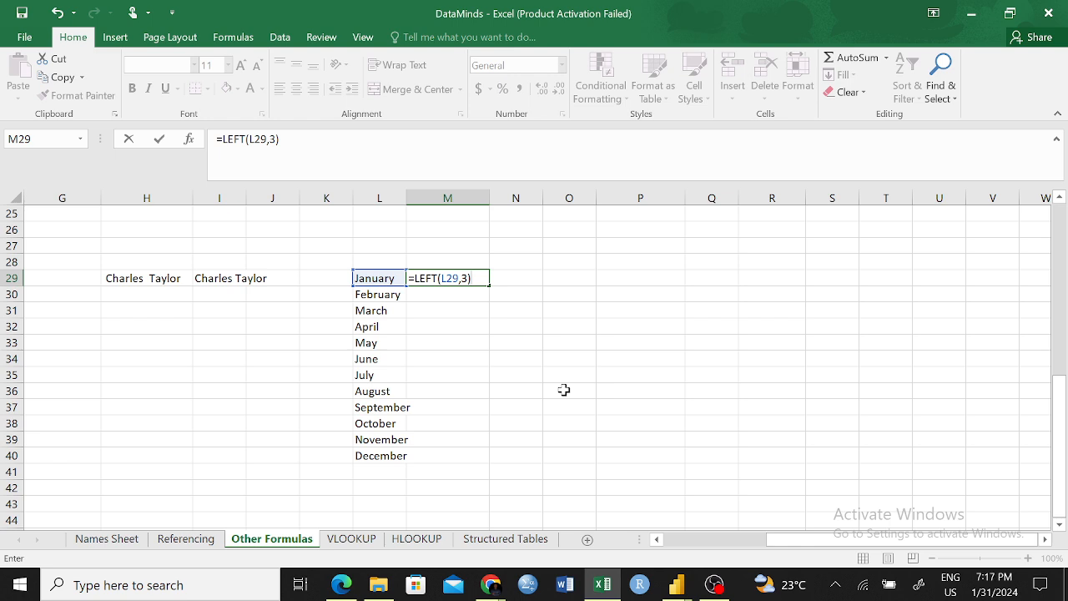
pyautogui.press('Return')
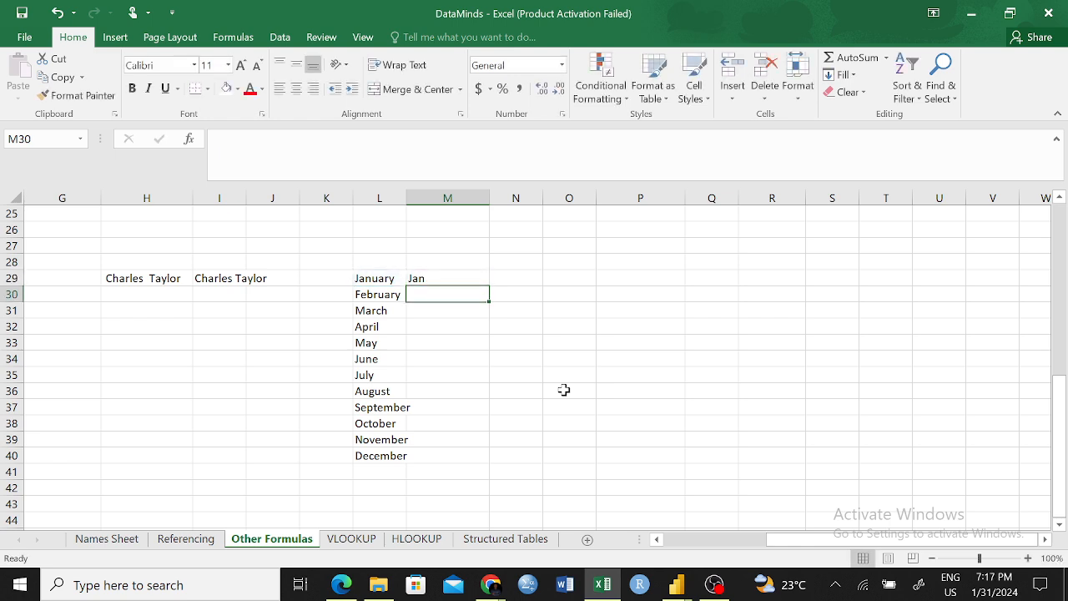
# - Fill the LEFT formula from M29 down through M40 and check the formulas in the filled cells
pyautogui.click(442, 279)
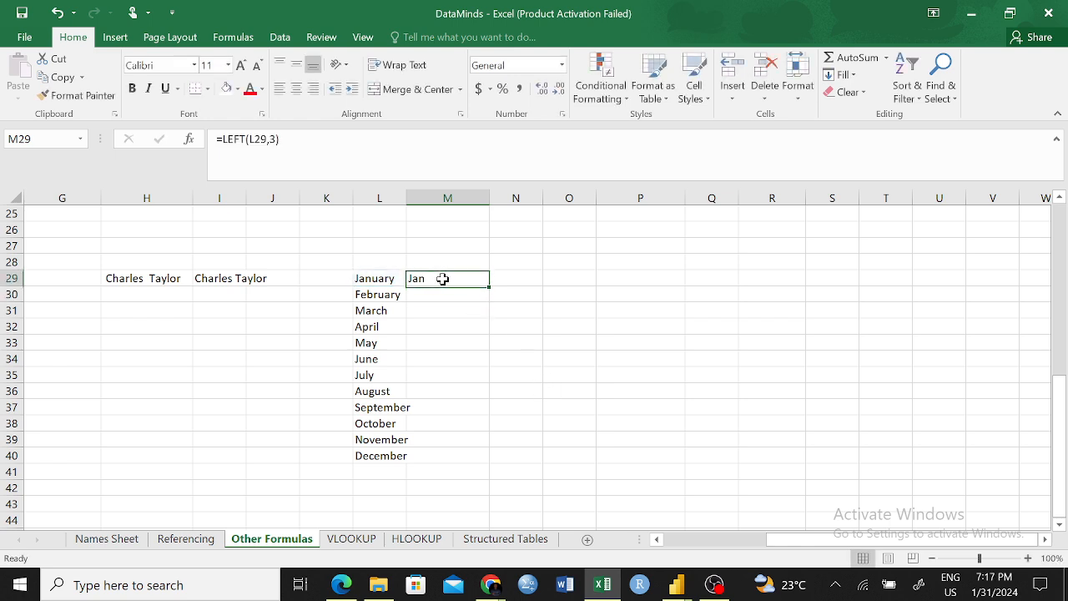
pyautogui.doubleClick(493, 283)
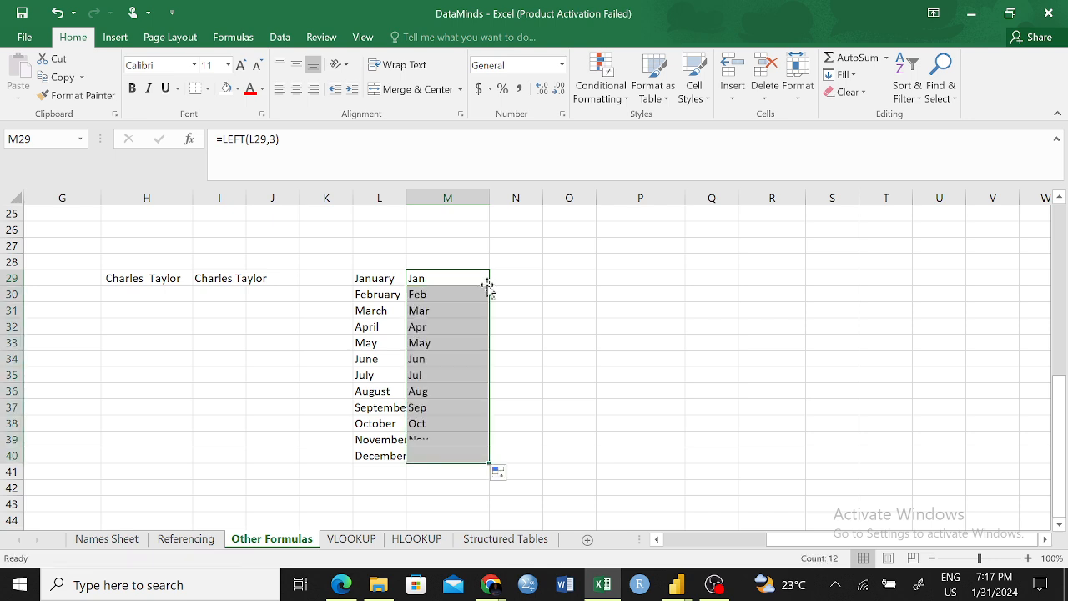
pyautogui.click(559, 348)
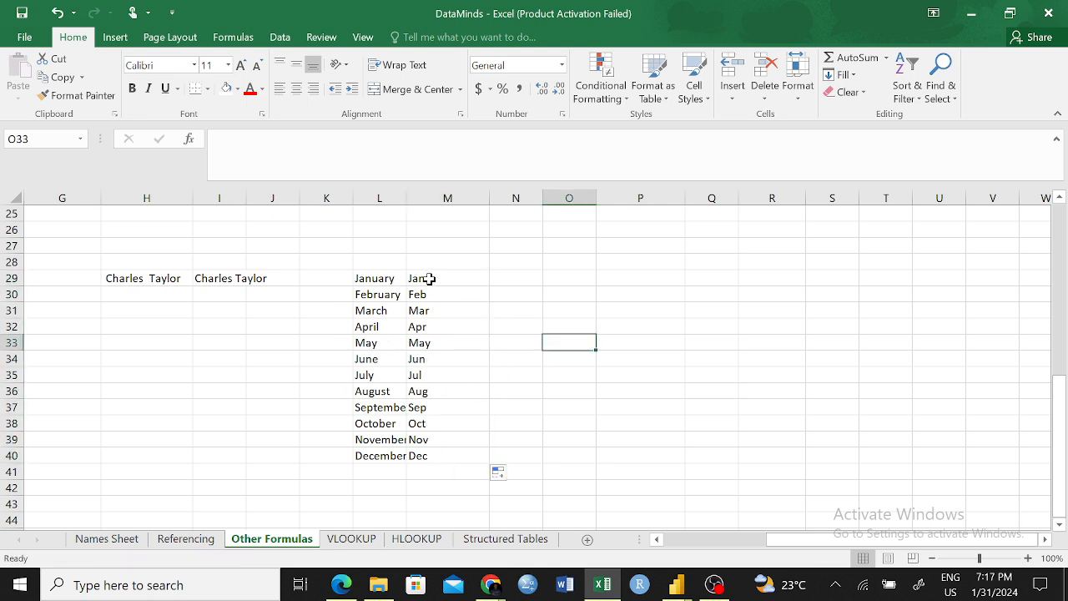
pyautogui.click(425, 309)
pyautogui.click(449, 457)
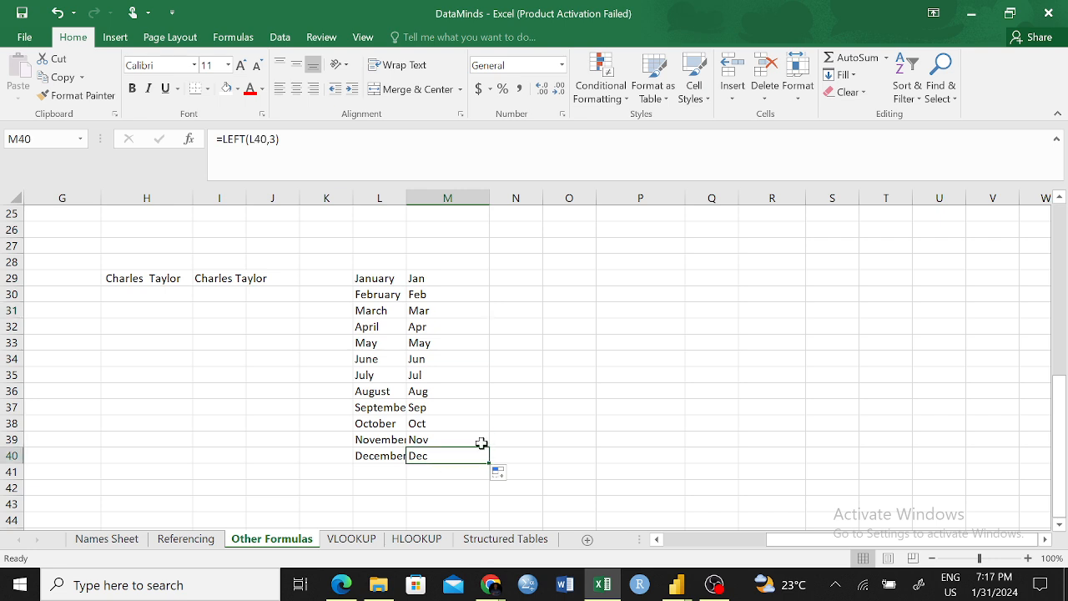
pyautogui.click(654, 348)
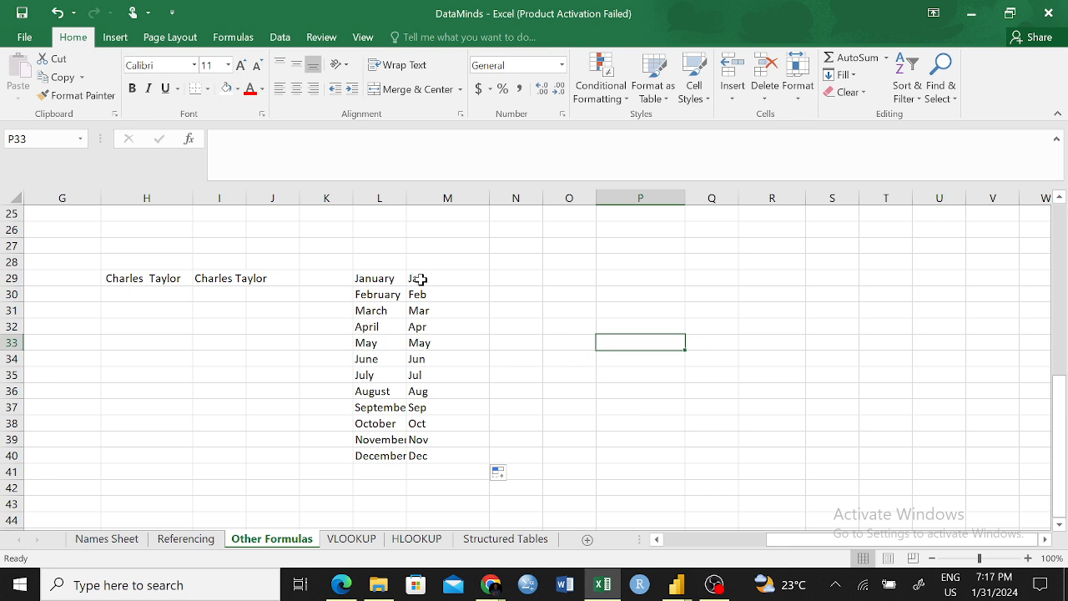
# - Enter the formula =LEFT(L29,5) in cell N29 to extract the first five letters of January
pyautogui.click(455, 282)
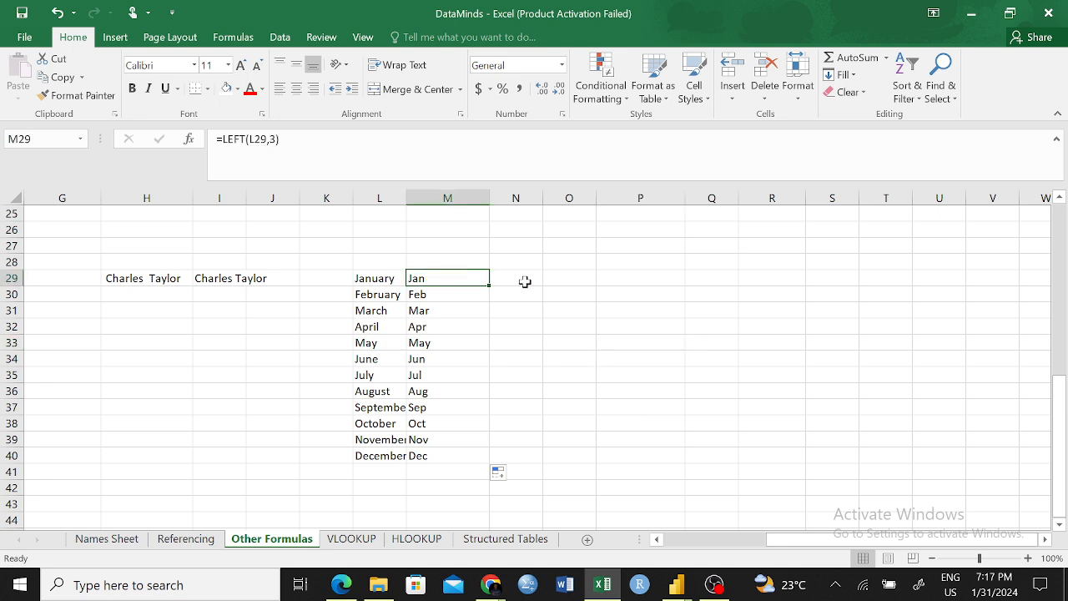
pyautogui.click(524, 282)
pyautogui.write('=LEFT')
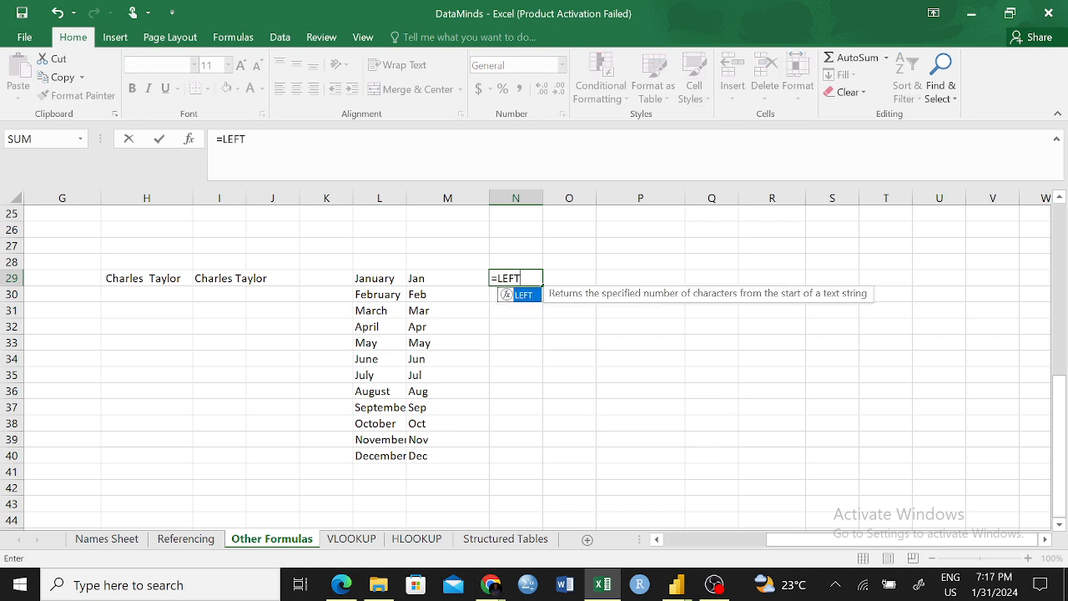
pyautogui.write('(')
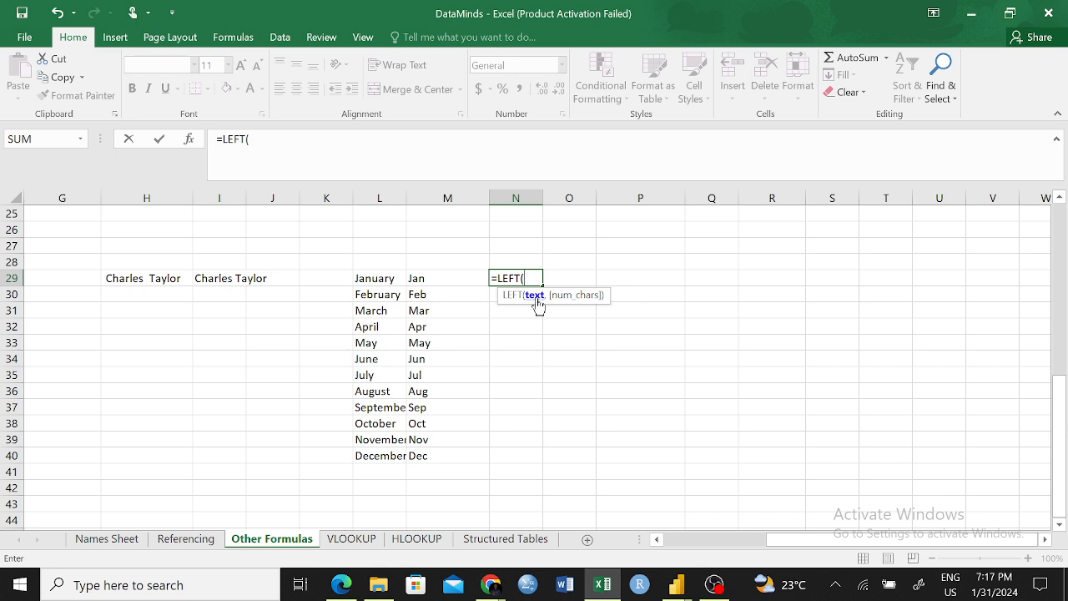
pyautogui.click(372, 277)
pyautogui.write(',')
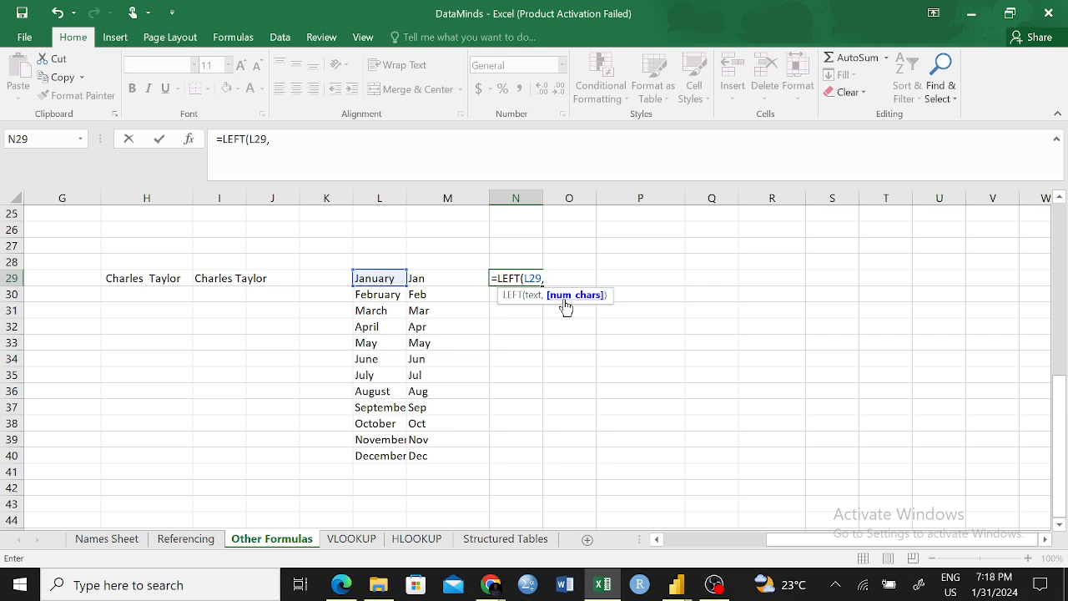
pyautogui.write('5')
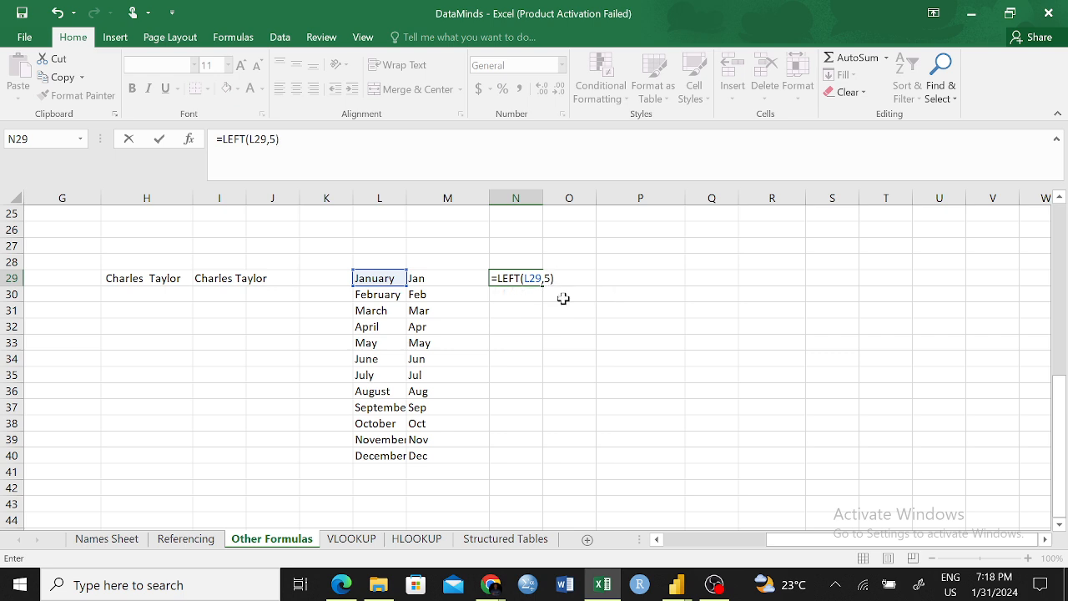
pyautogui.press('Return')
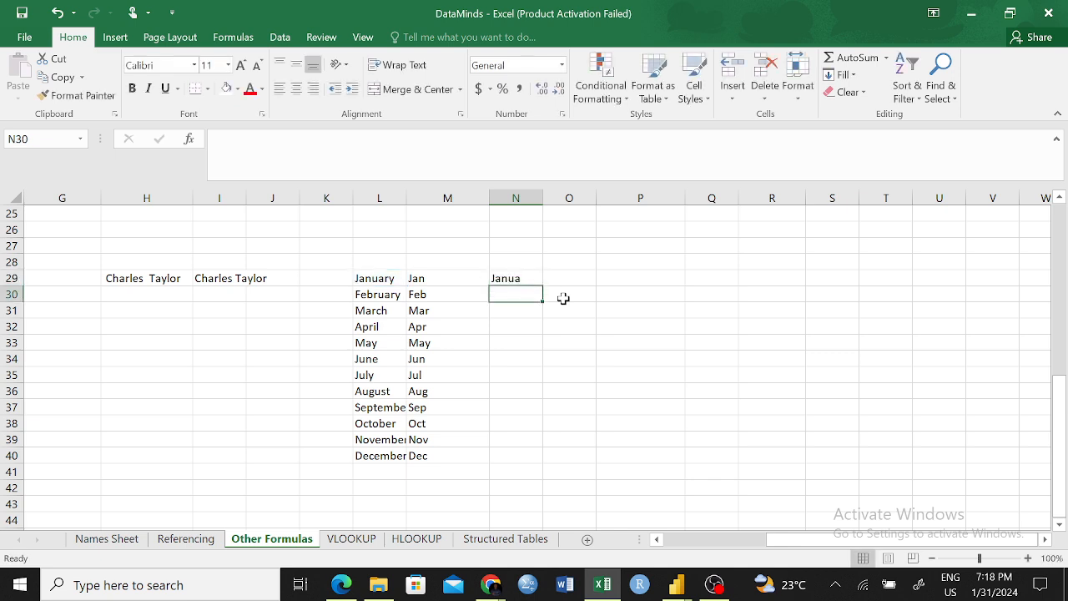
# - Fill the five-character LEFT formula from N29 down through N40 and check the formula in N35
pyautogui.click(516, 280)
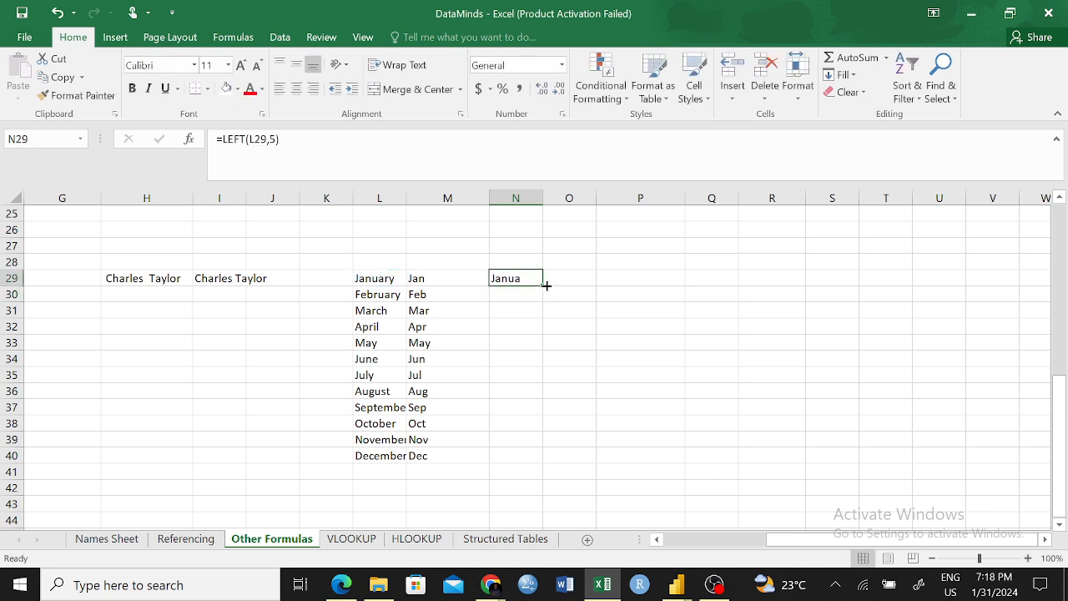
pyautogui.moveTo(543, 284); pyautogui.dragTo(541, 465)
pyautogui.click(611, 412)
pyautogui.click(504, 377)
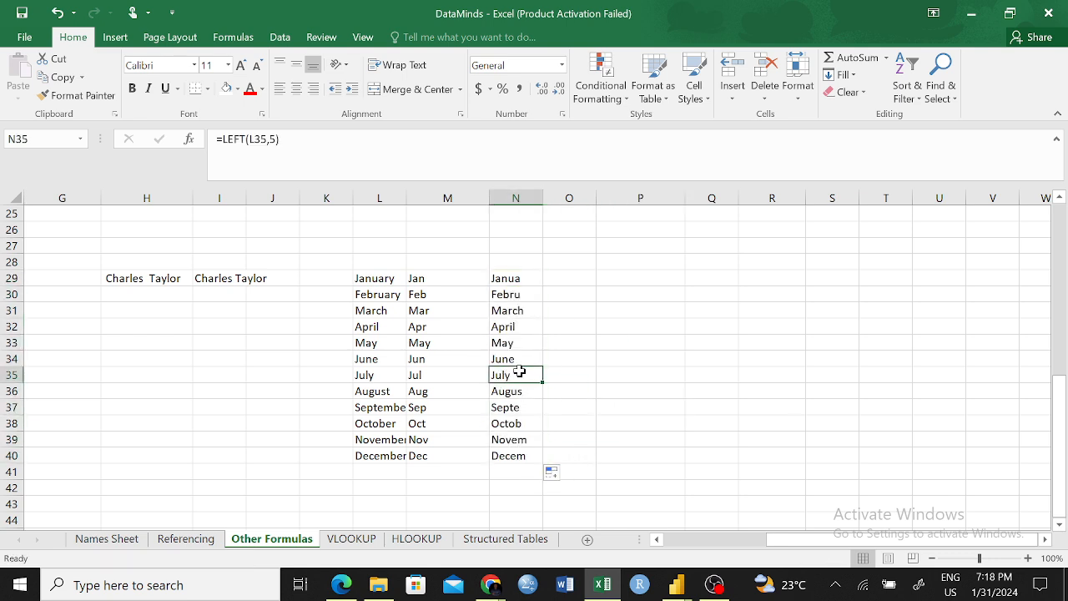
pyautogui.click(597, 407)
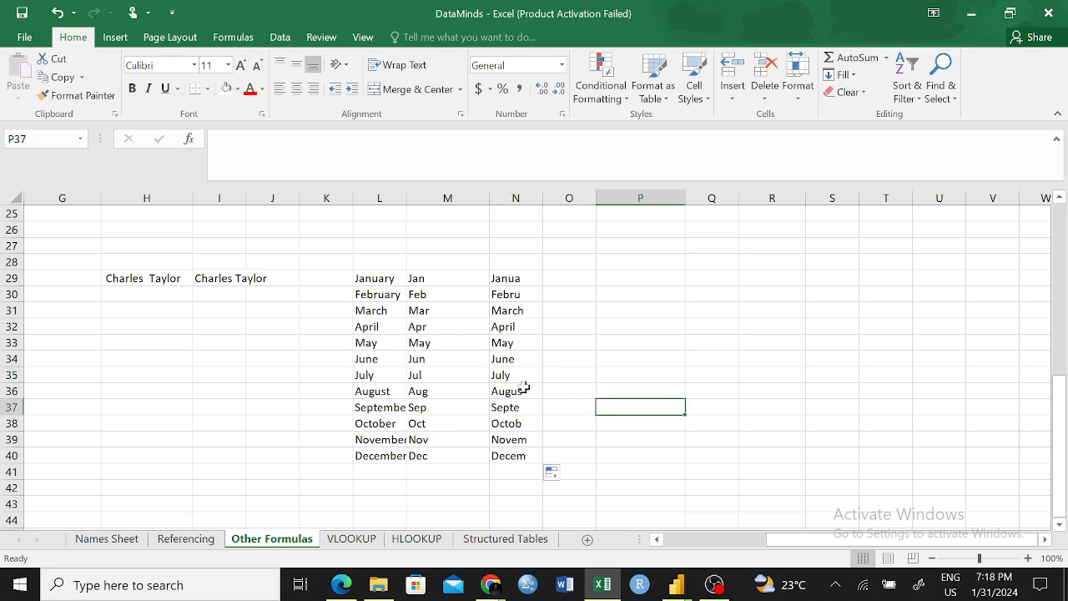
pyautogui.click(510, 372)
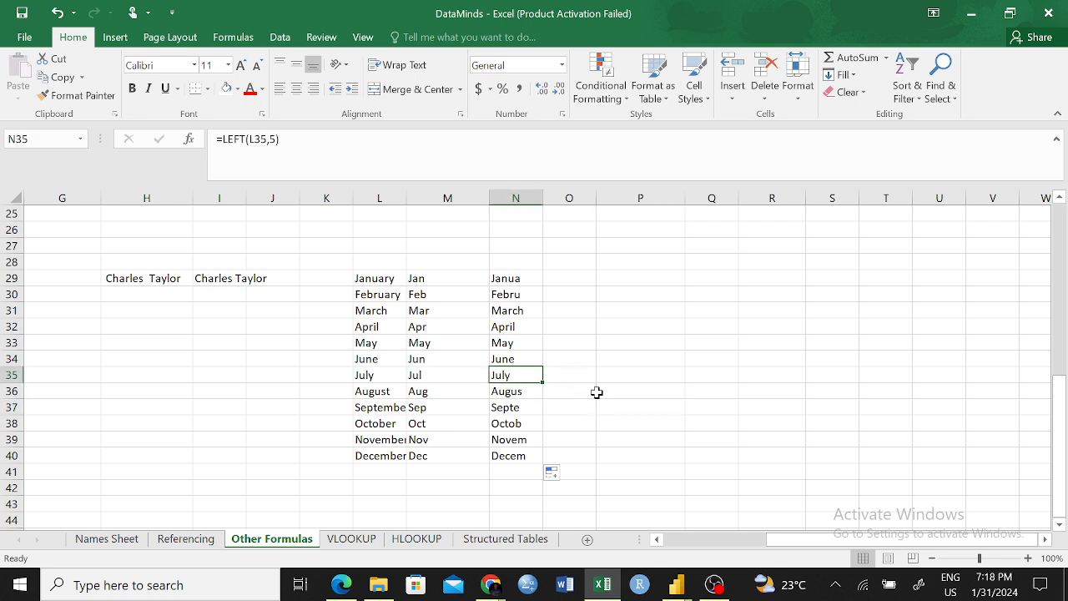
# - Count the characters in N35 with =LEN(N35) in cell O35, and clear that cell
pyautogui.click(587, 375)
pyautogui.write('=LEN')
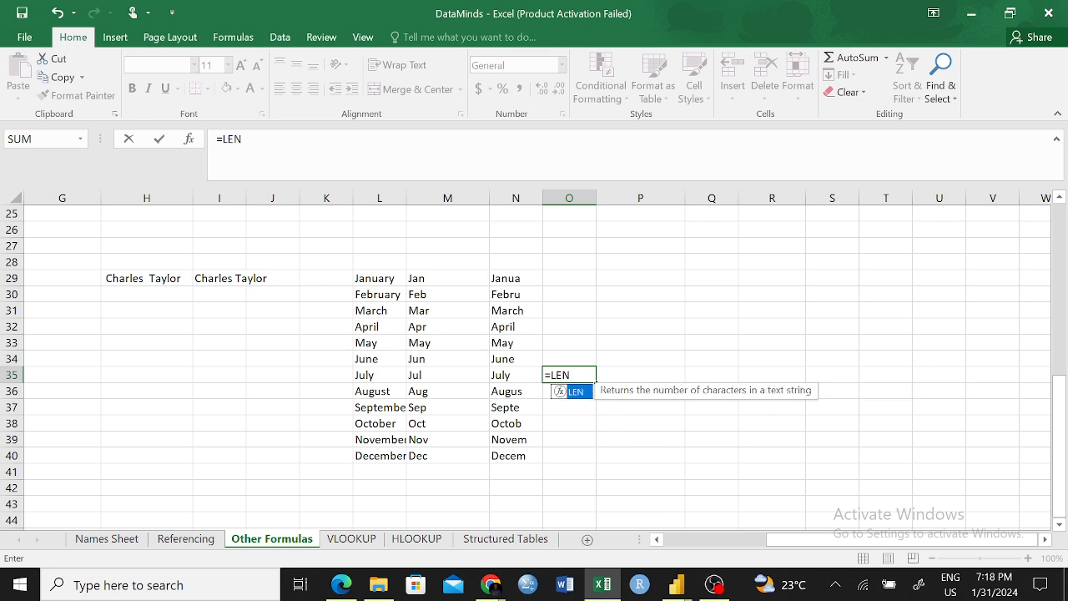
pyautogui.write('(')
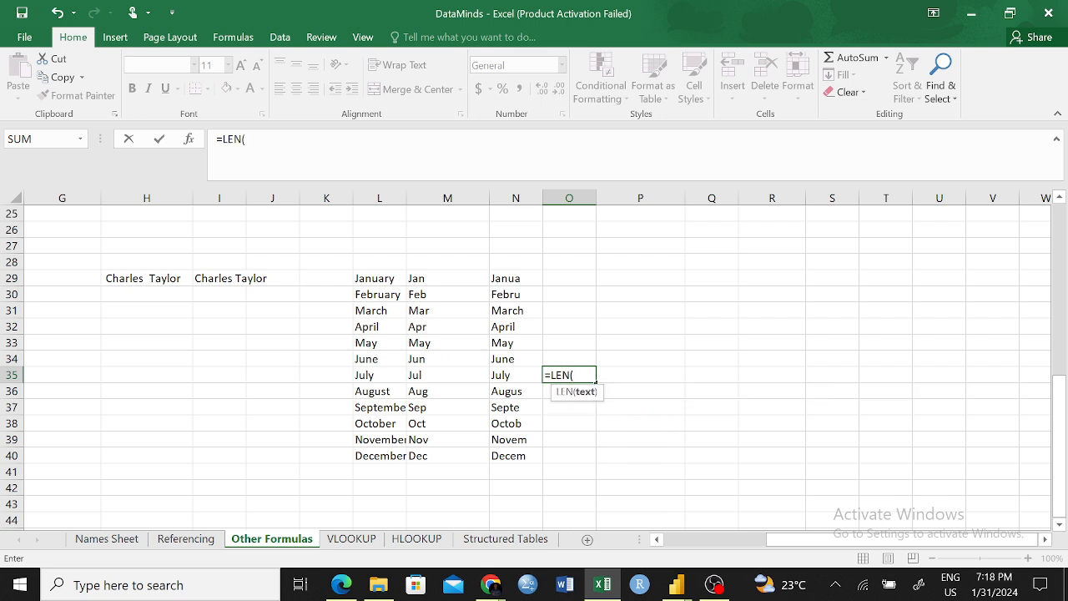
pyautogui.click(504, 375)
pyautogui.write(')')
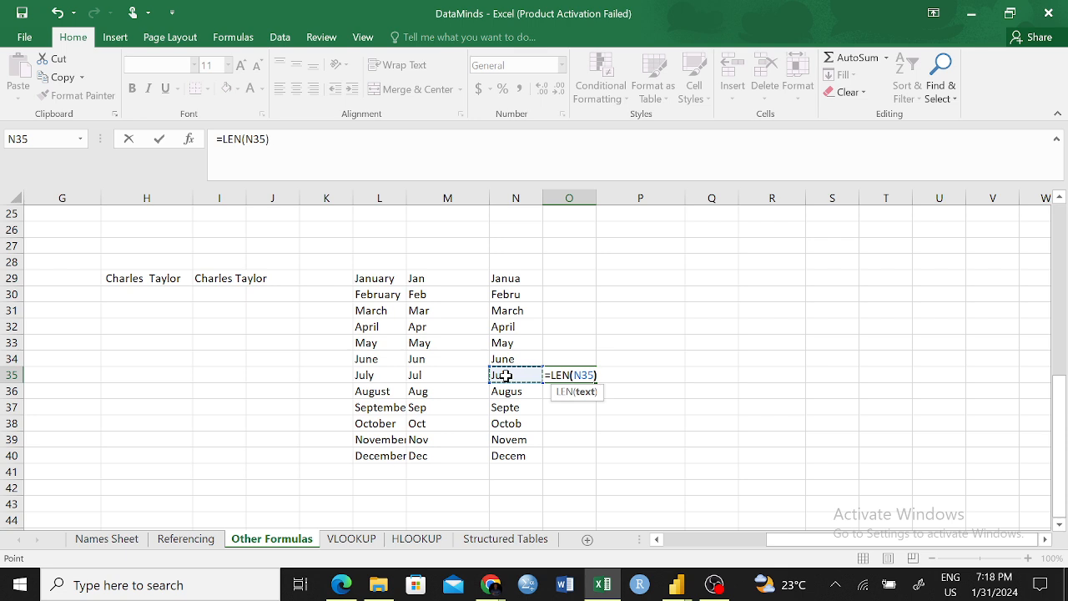
pyautogui.press('Return')
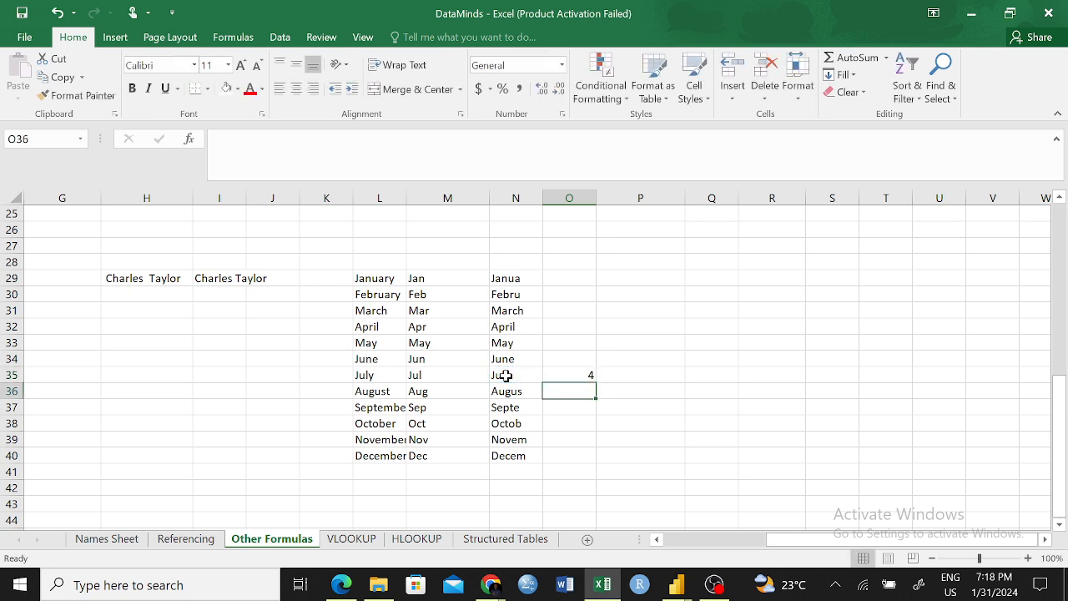
pyautogui.click(577, 377)
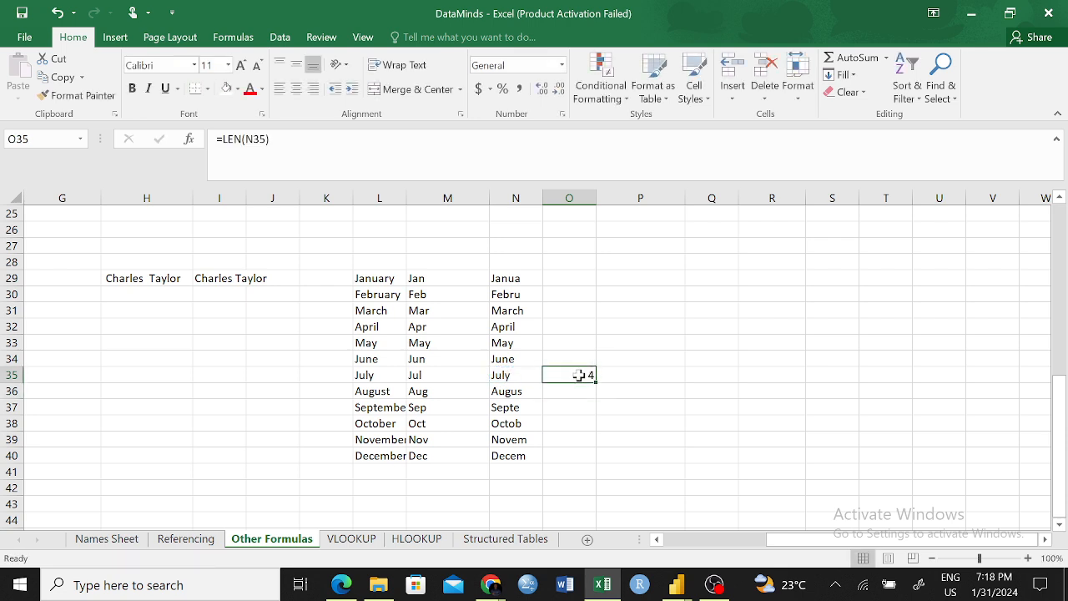
pyautogui.doubleClick(579, 375)
pyautogui.click(704, 264)
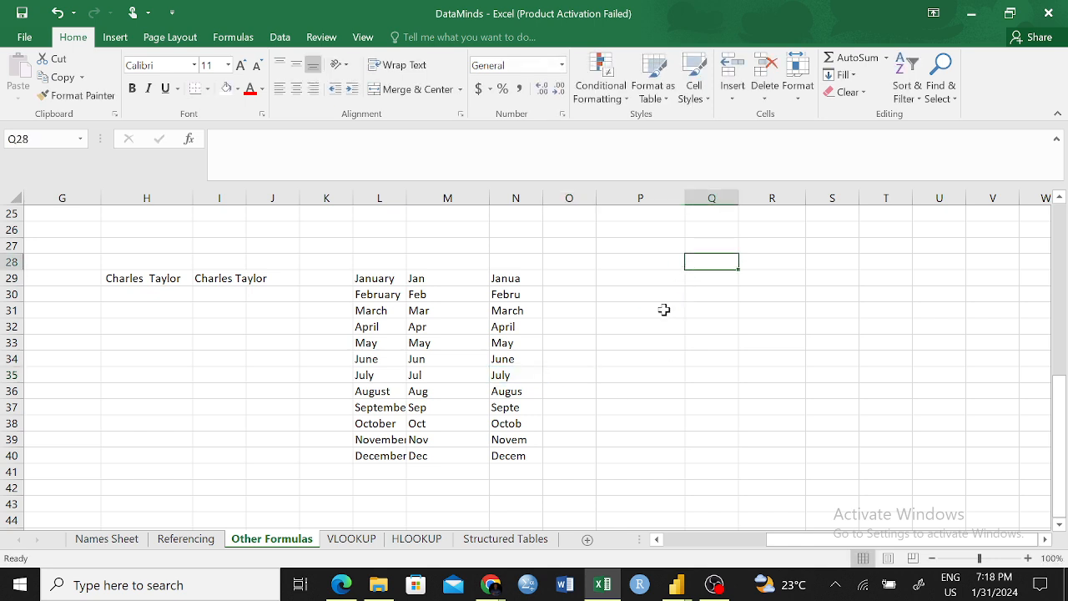
# - Change the formula in N29 to =LEFT(L29,2) and fill it down through N40
pyautogui.click(493, 281)
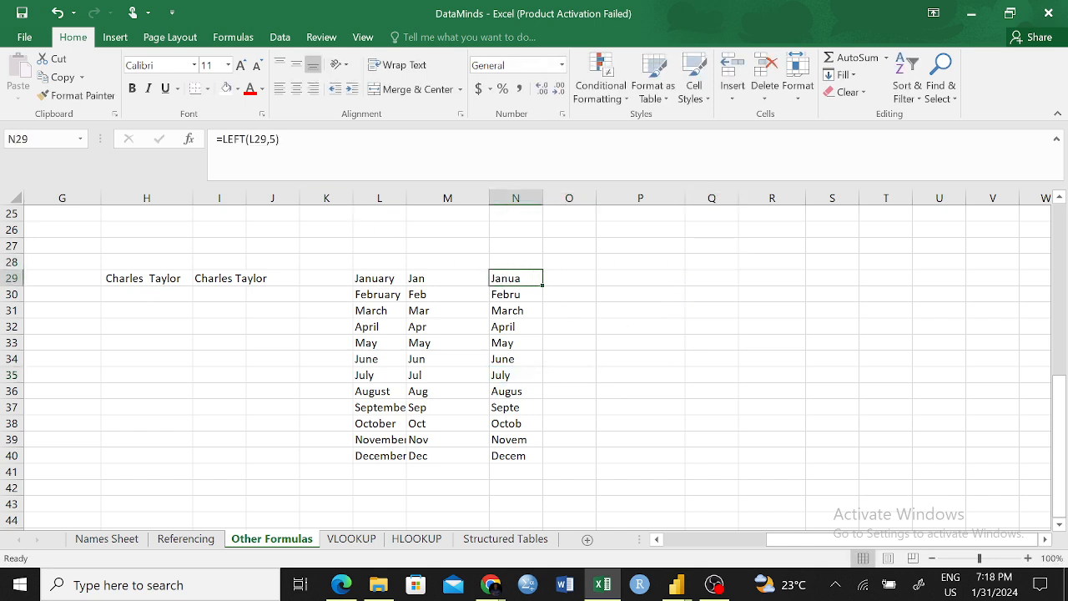
pyautogui.click(273, 167)
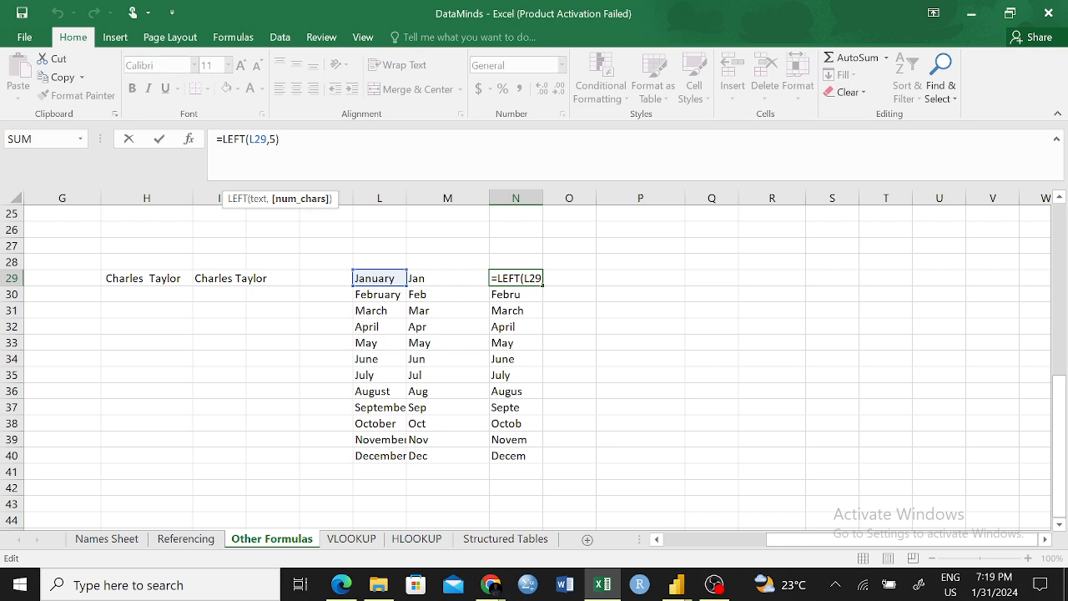
pyautogui.press('BackSpace')
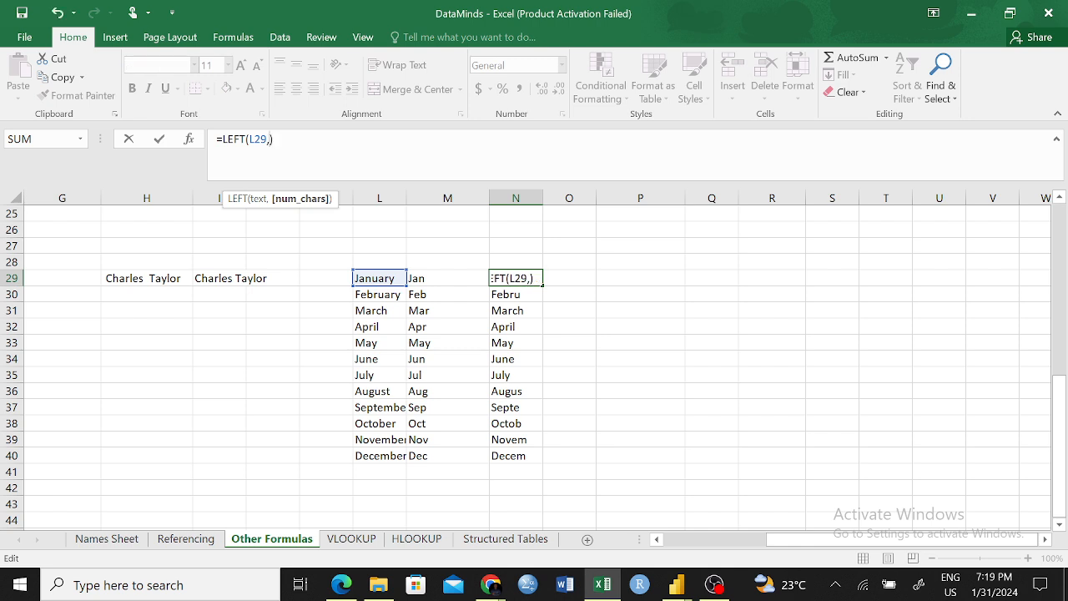
pyautogui.write('2')
pyautogui.click(546, 298)
pyautogui.click(519, 276)
pyautogui.moveTo(542, 285); pyautogui.dragTo(545, 455)
pyautogui.click(638, 340)
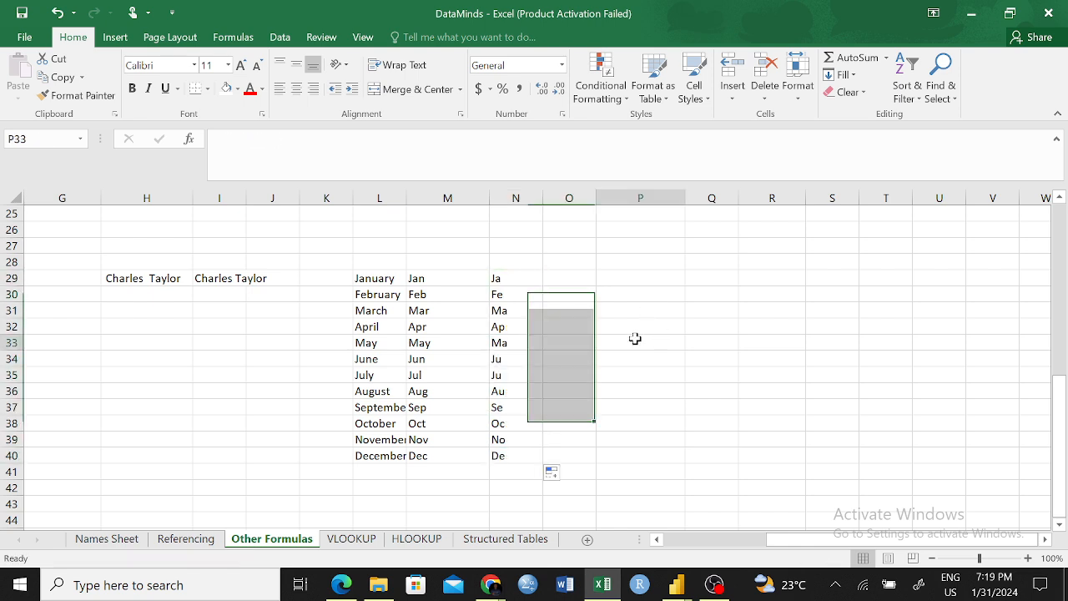
# - Examine the two-character LEFT formulas and their results in the filled cells of column N
pyautogui.click(505, 298)
pyautogui.click(521, 312)
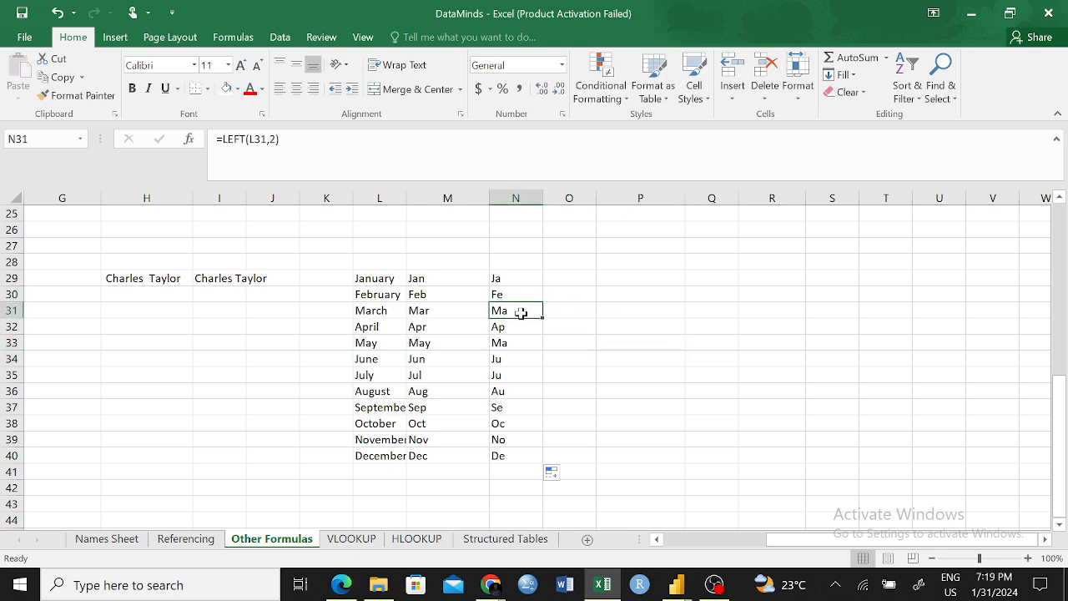
pyautogui.click(509, 344)
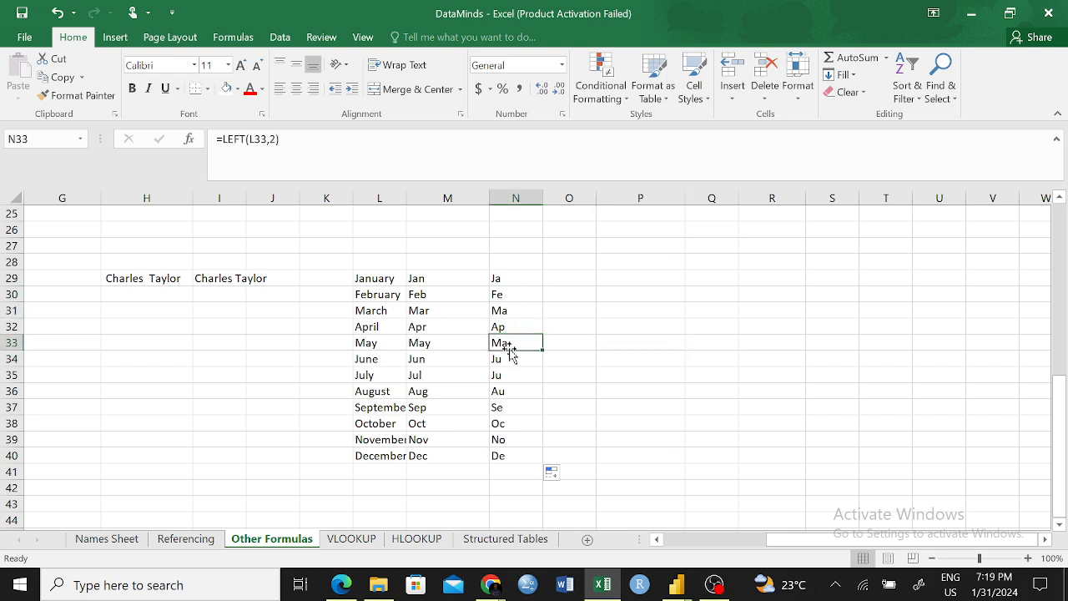
pyautogui.click(513, 392)
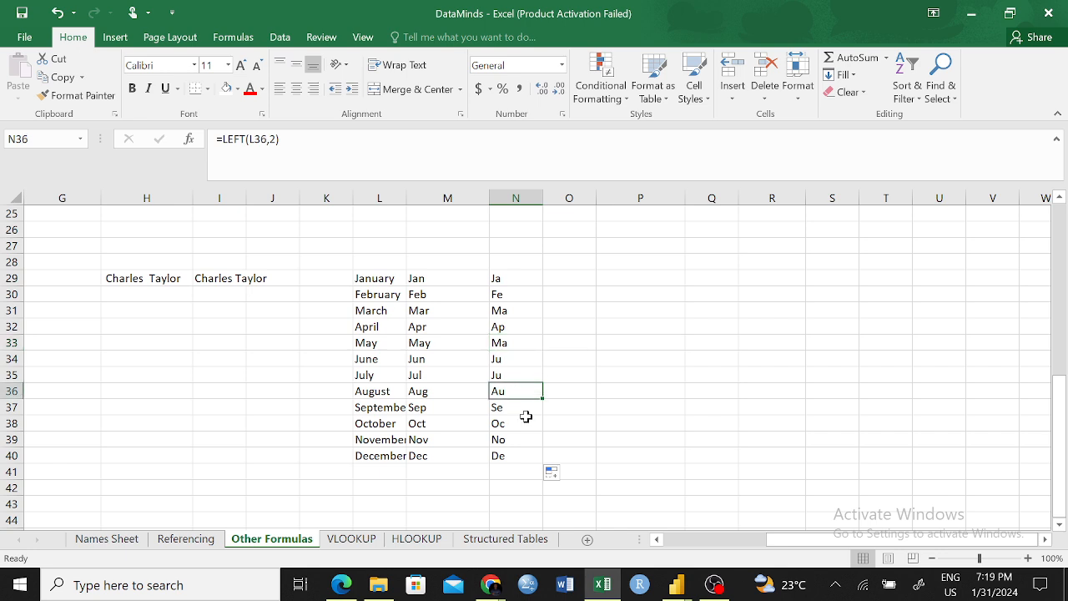
pyautogui.click(517, 411)
pyautogui.click(518, 425)
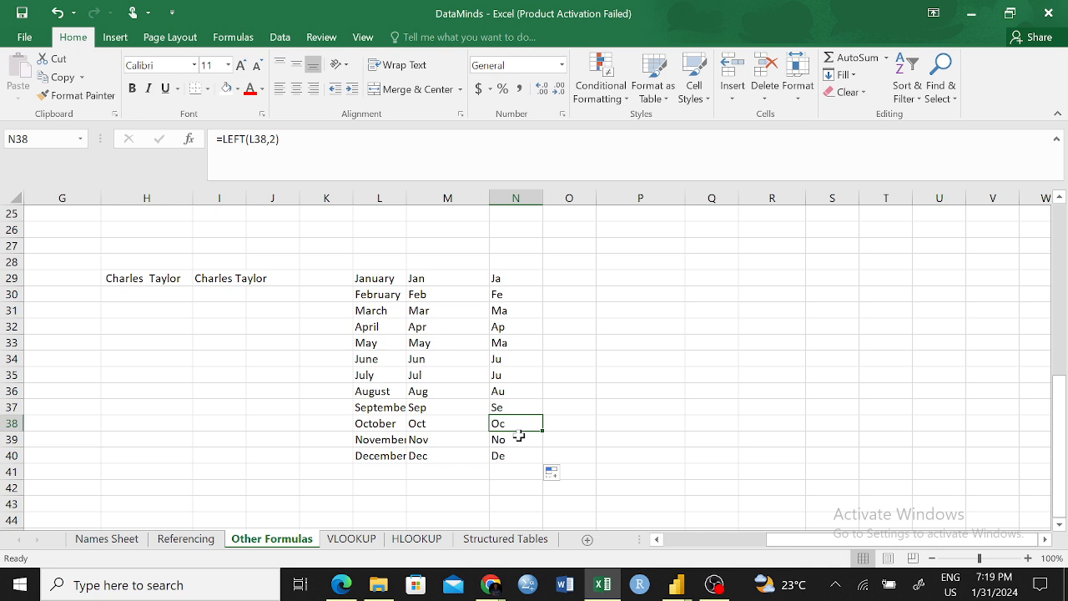
pyautogui.click(584, 323)
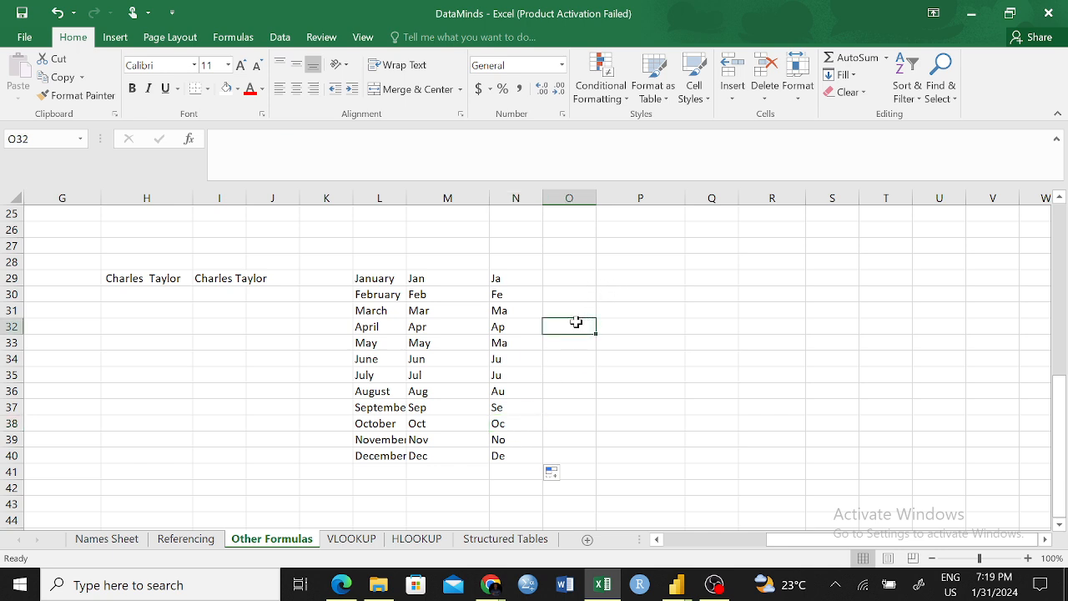
pyautogui.click(504, 281)
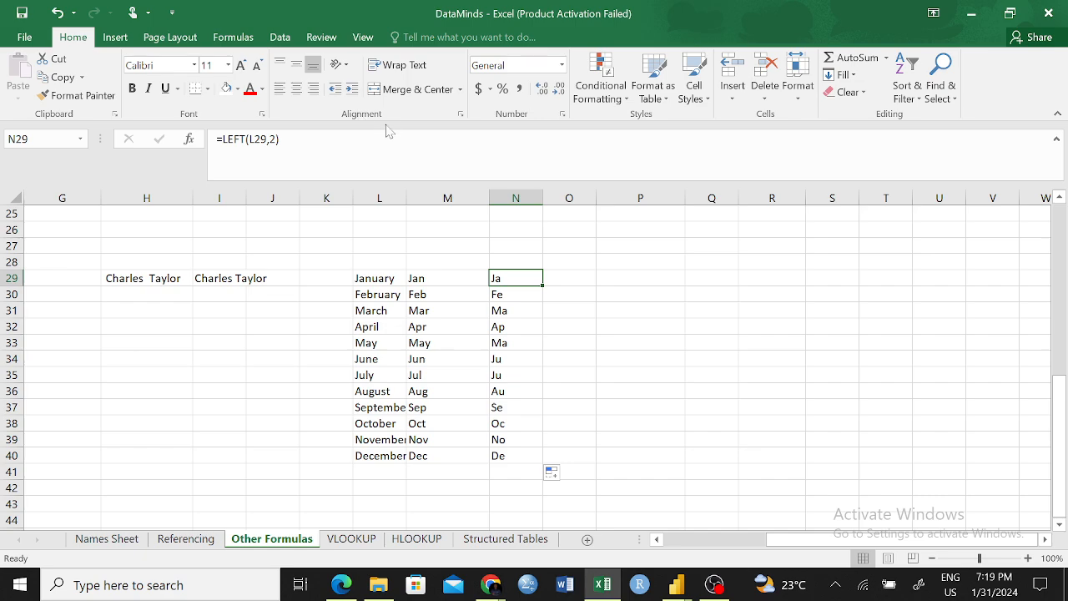
pyautogui.scroll(5, 695, 321)
pyautogui.scroll(3, 698, 320)
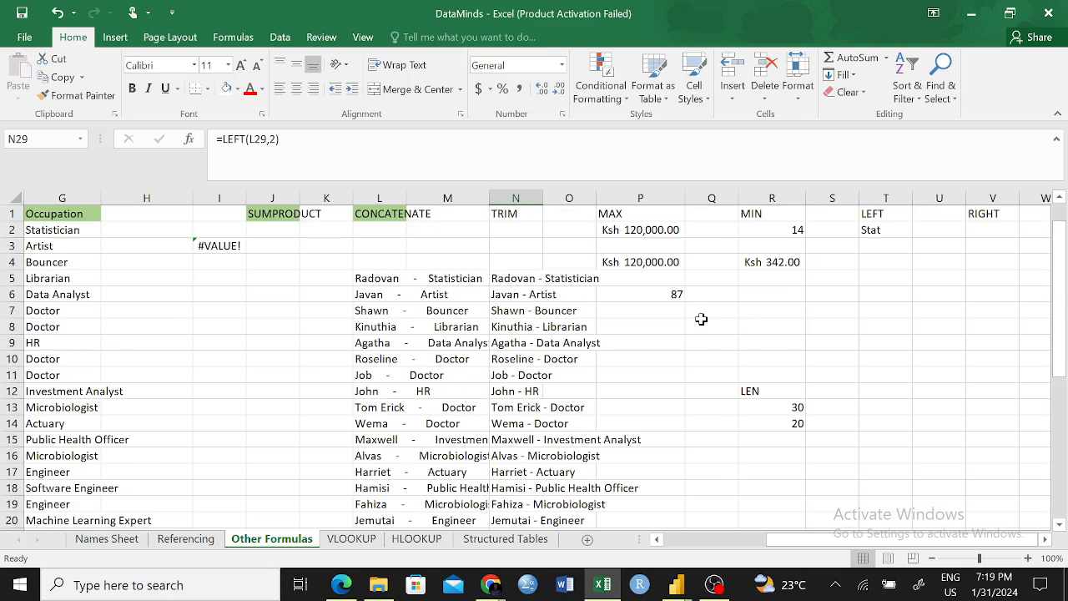
pyautogui.scroll(-3, 554, 346)
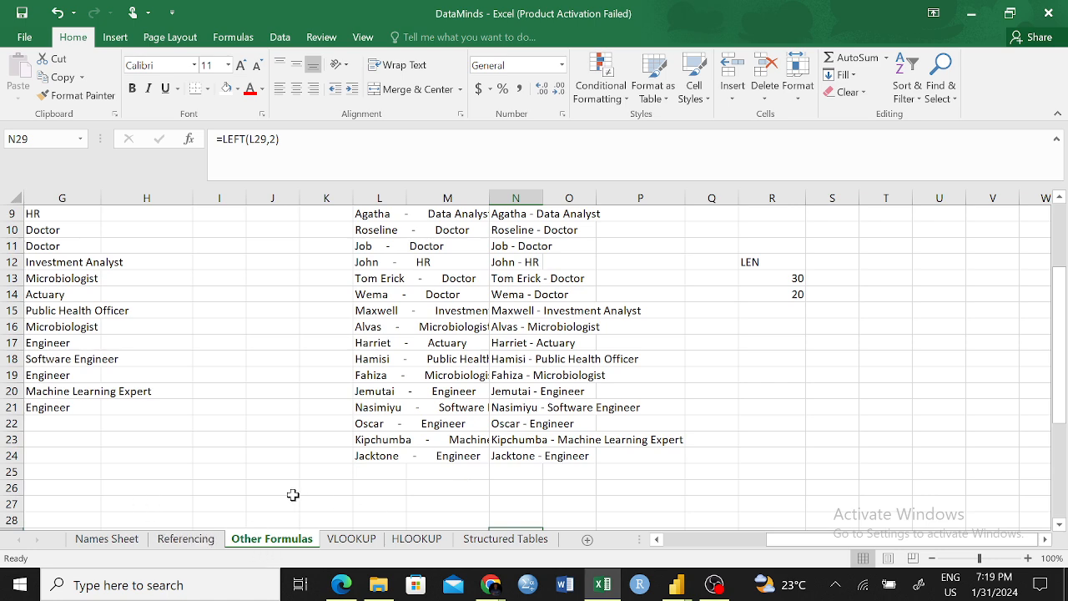
pyautogui.scroll(3, 290, 494)
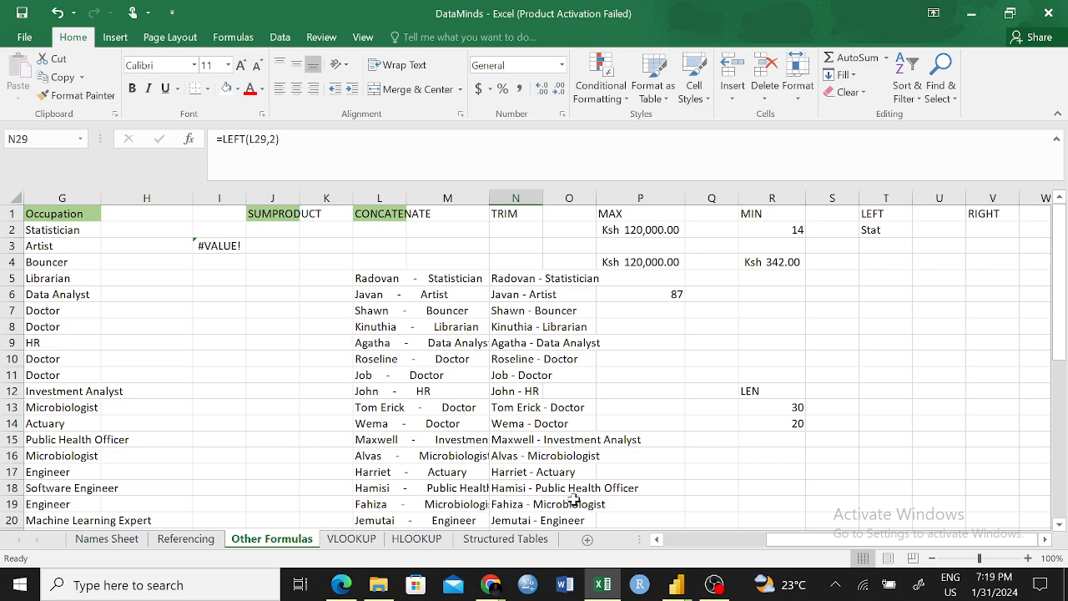
pyautogui.moveTo(861, 543); pyautogui.dragTo(742, 554)
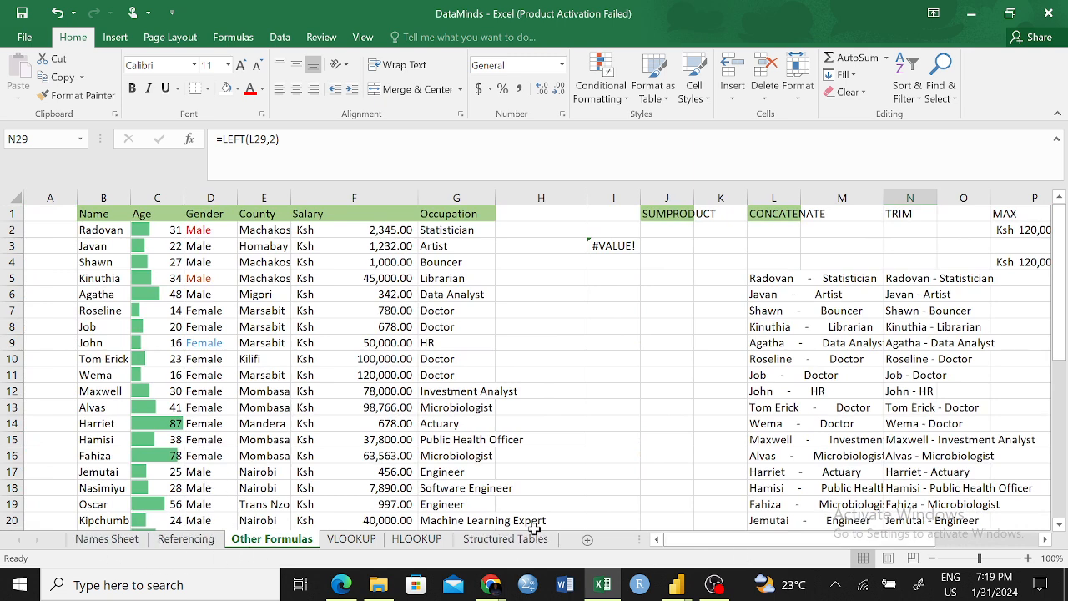
# - Add a new worksheet after the Other Formulas sheet and rename it Other Formulas with a trailing space
pyautogui.click(587, 540)
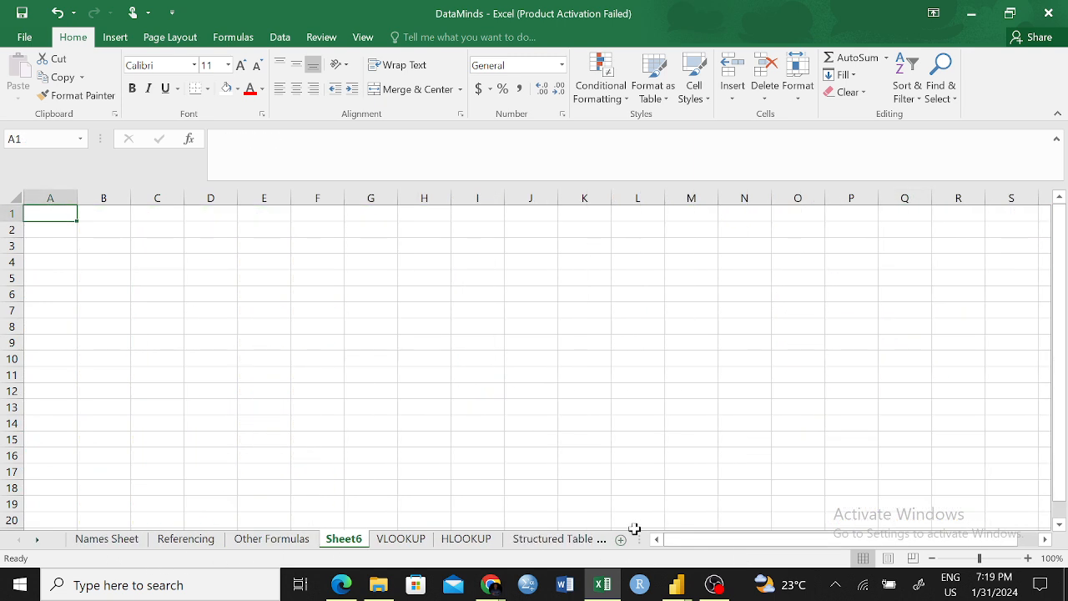
pyautogui.doubleClick(342, 539)
pyautogui.write('oTHER')
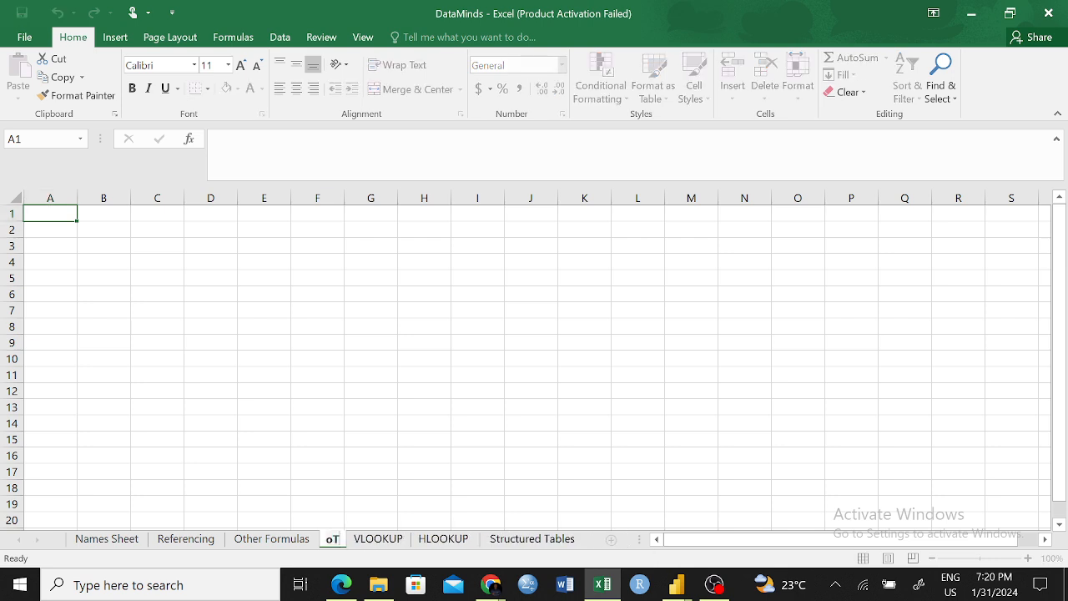
pyautogui.press('BackSpace')
pyautogui.press('BackSpace')
pyautogui.press('BackSpace')
pyautogui.press('BackSpace')
pyautogui.press('BackSpace')
pyautogui.press('BackSpace')
pyautogui.write('Other')
pyautogui.press('Return')
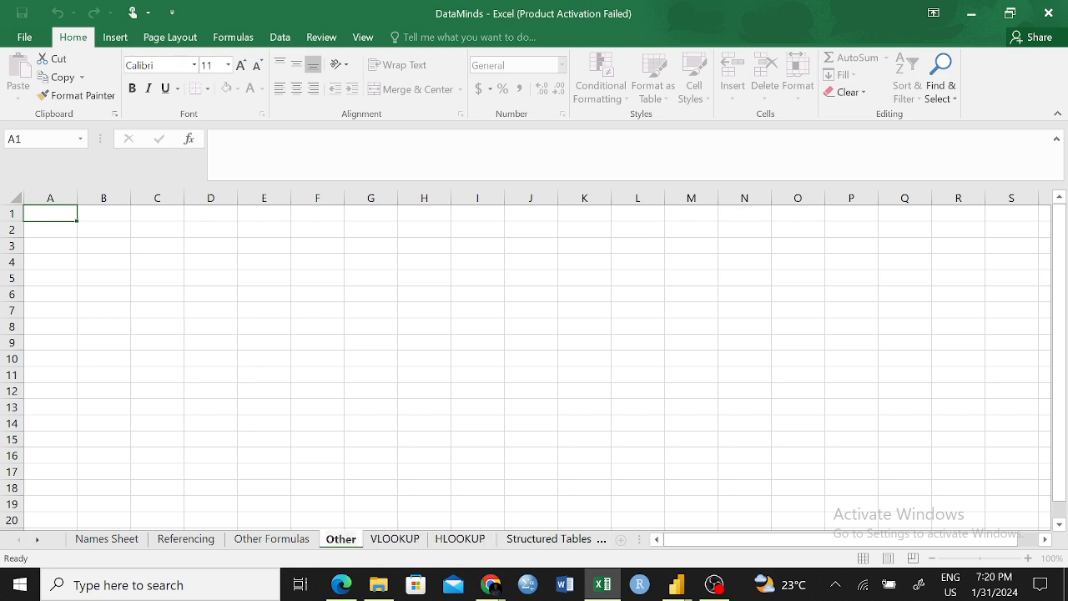
pyautogui.write('Form')
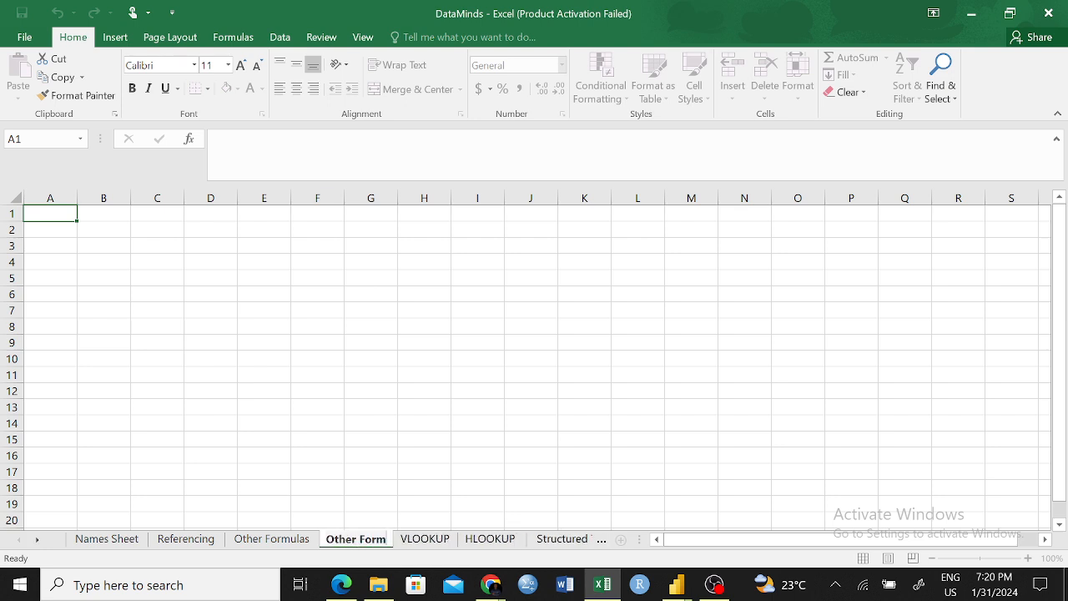
pyautogui.write('ulaa')
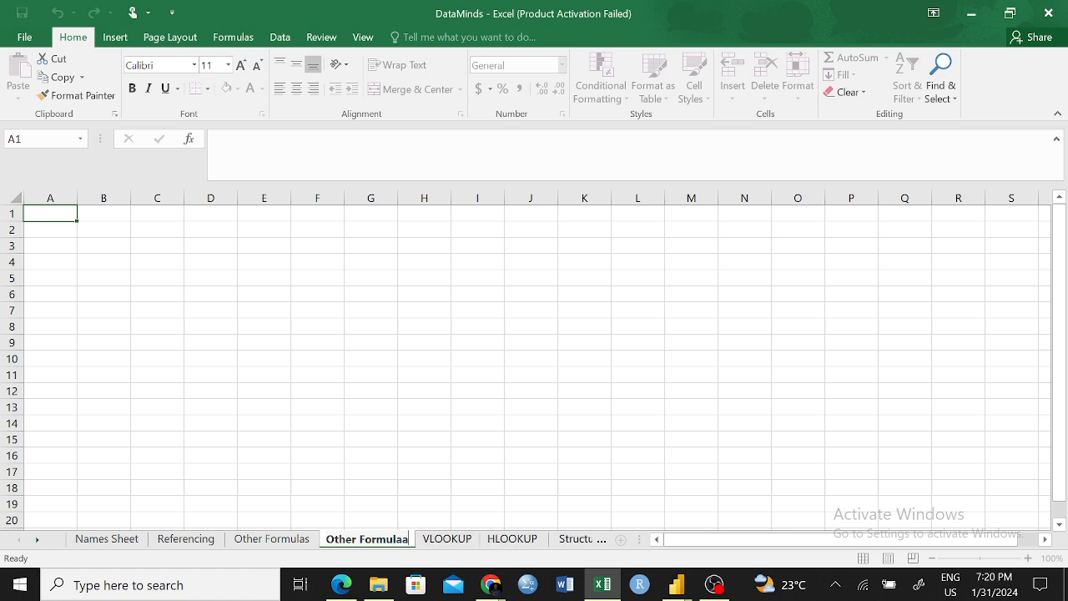
pyautogui.press('BackSpace')
pyautogui.write('s')
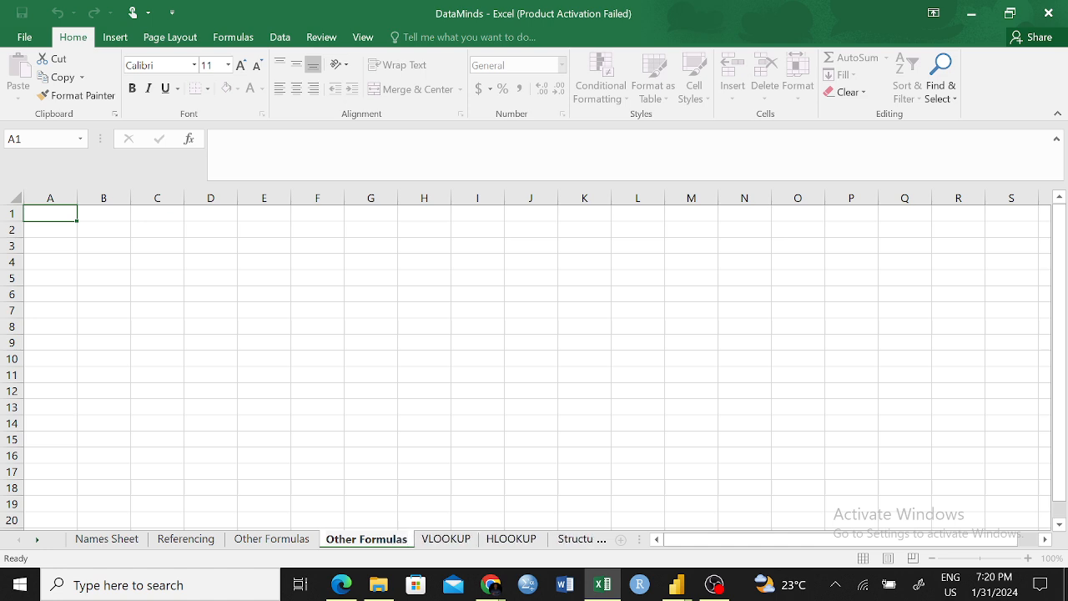
pyautogui.press('Return')
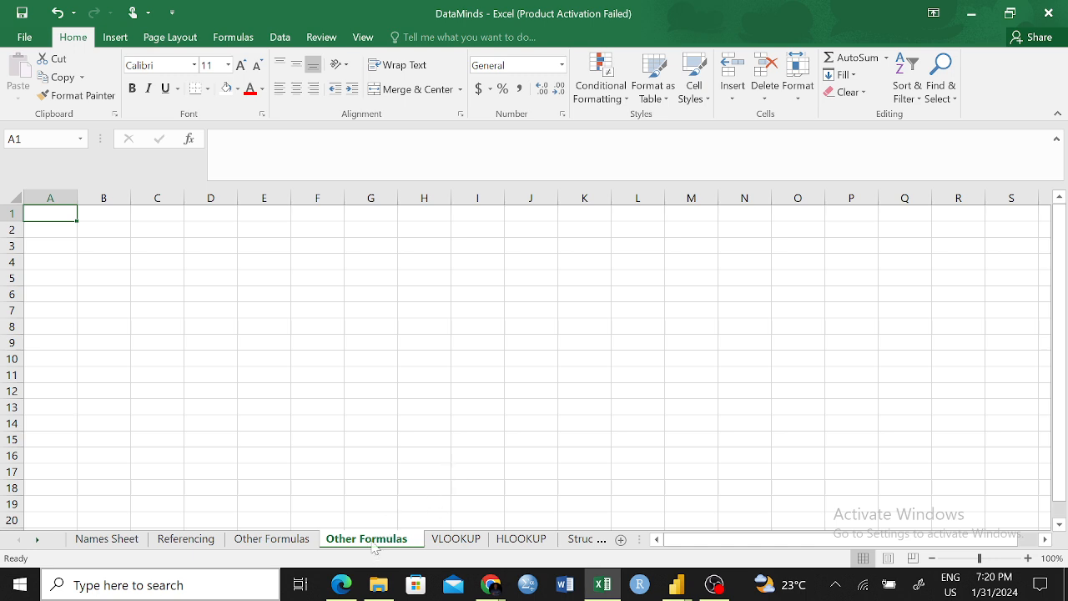
# - Copy the employee table in B1:G21 of the Names Sheet, from the Name header through the Occupation column
pyautogui.click(177, 539)
pyautogui.click(116, 539)
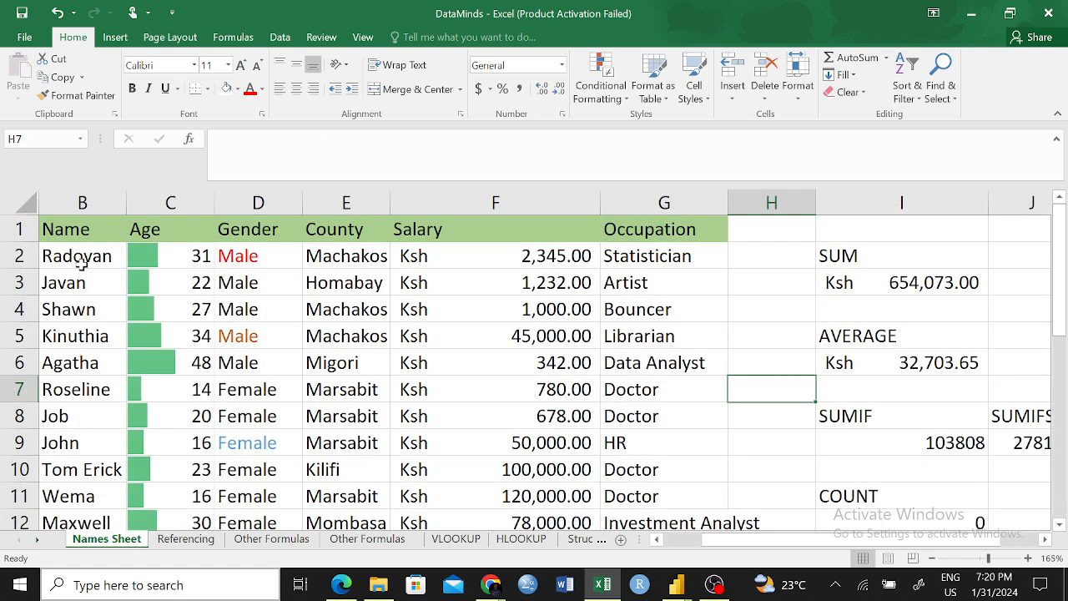
pyautogui.click(64, 230)
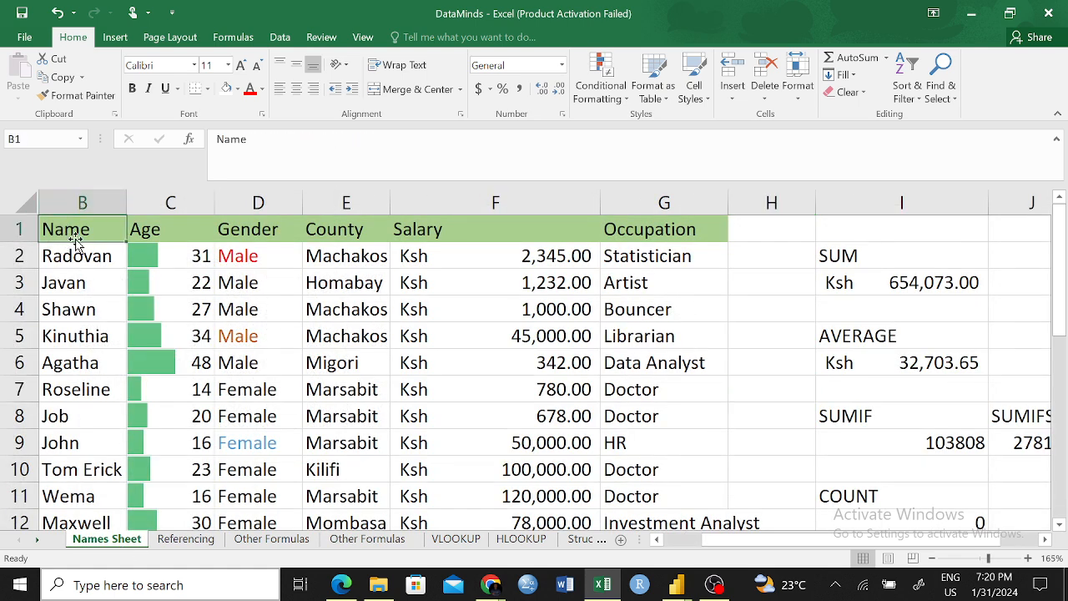
pyautogui.moveTo(75, 231); pyautogui.dragTo(644, 458)
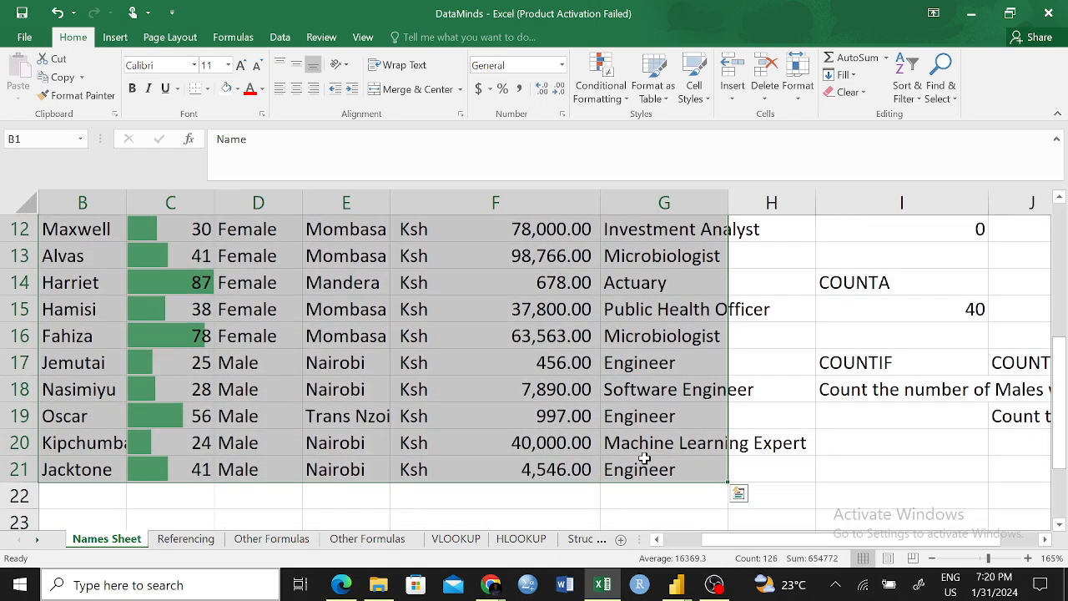
pyautogui.hotkey('ctrl', 'c')
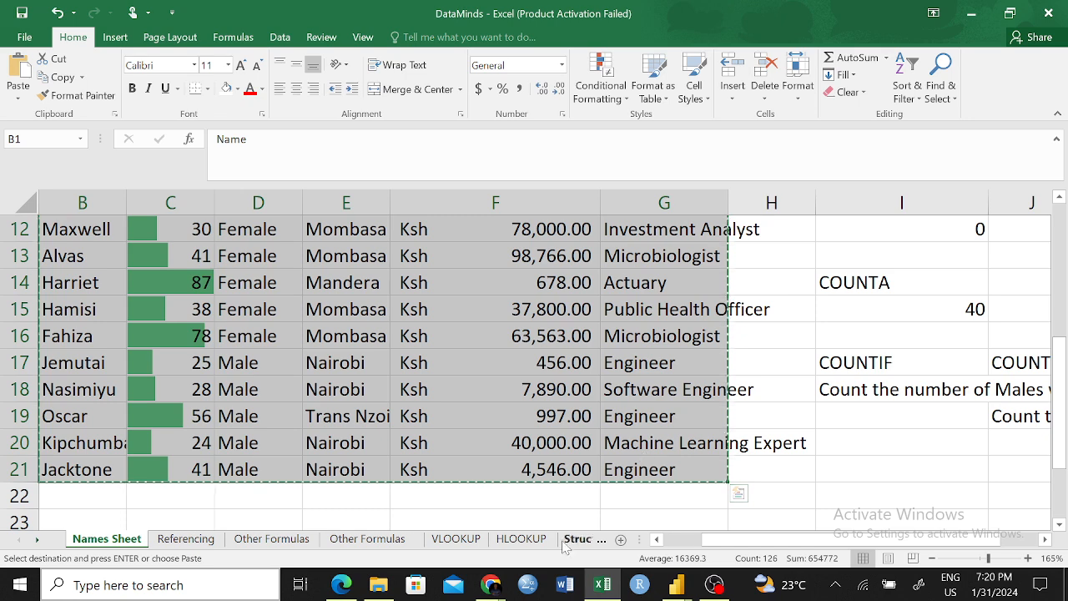
# - Paste the copied table as values only at cell B1 of the newly added worksheet and check the pasted salaries
pyautogui.click(365, 538)
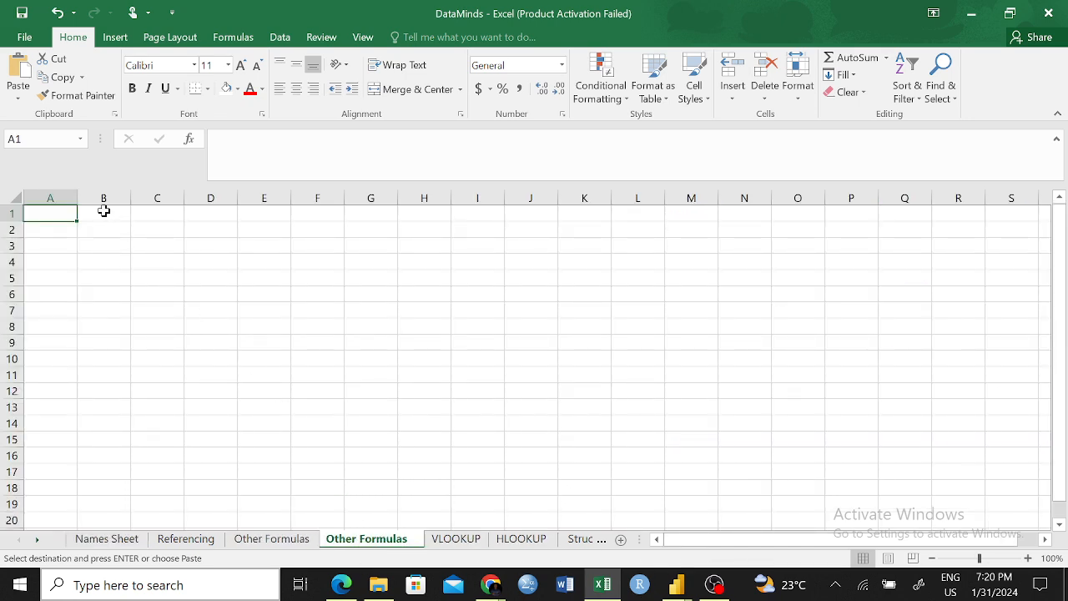
pyautogui.click(354, 421)
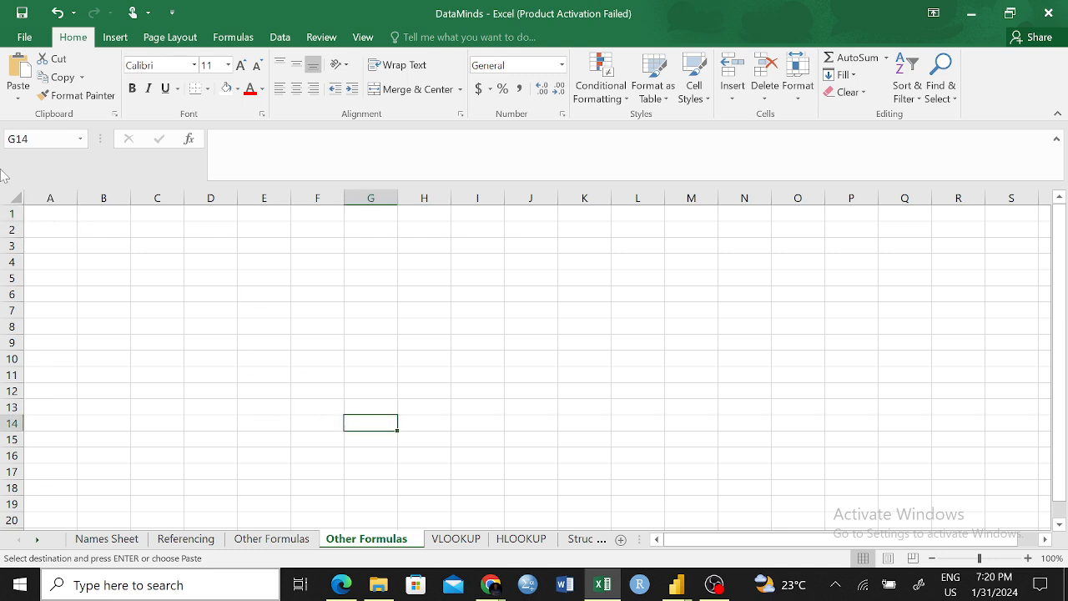
pyautogui.click(50, 226)
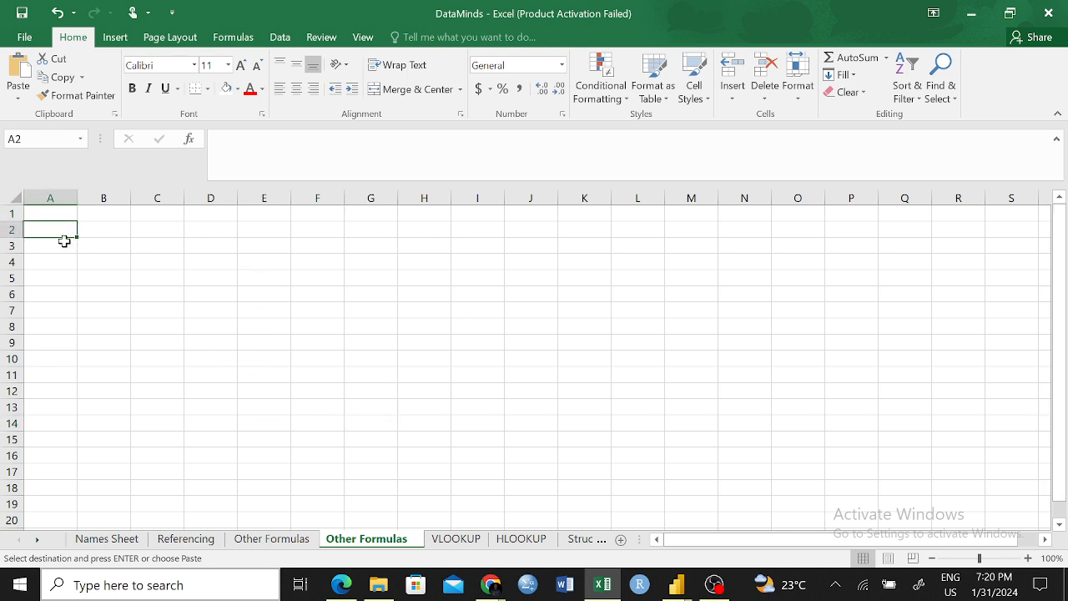
pyautogui.click(92, 215)
pyautogui.rightClick(92, 215)
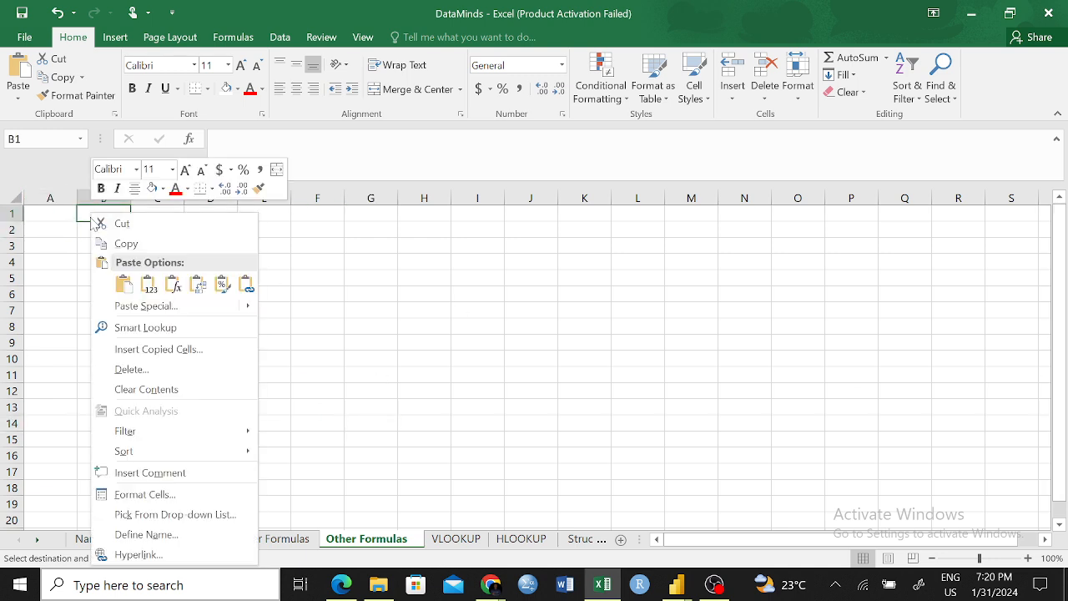
pyautogui.click(150, 284)
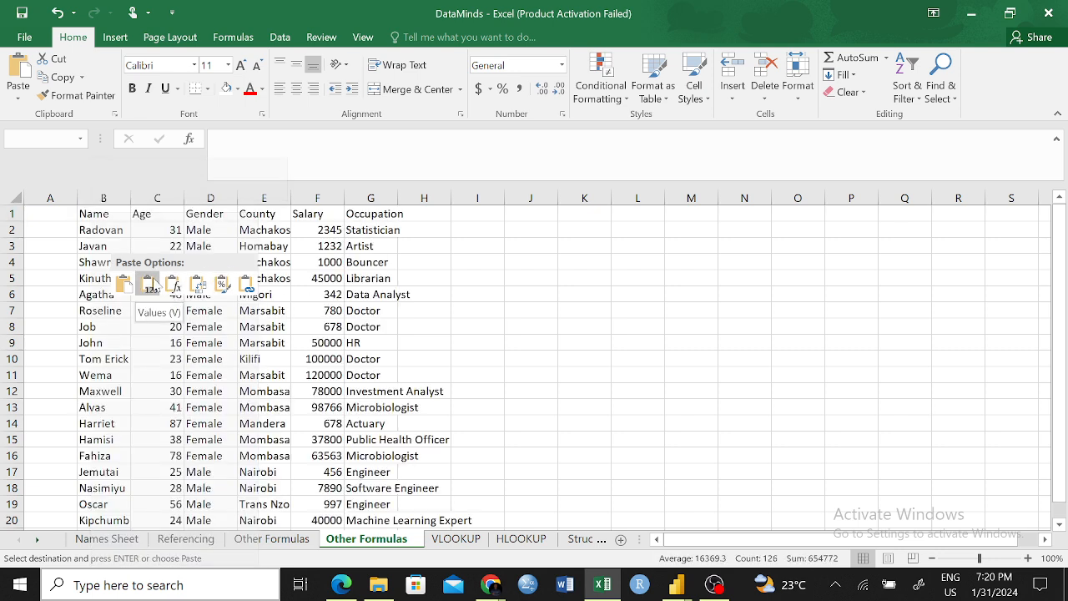
pyautogui.click(151, 294)
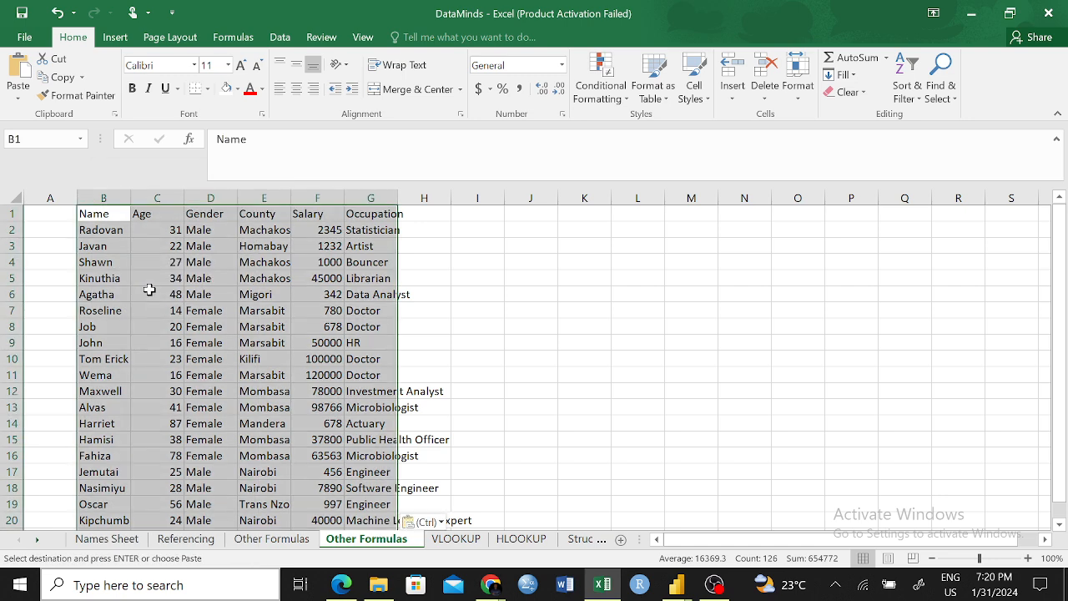
pyautogui.click(385, 313)
pyautogui.click(318, 292)
pyautogui.click(332, 278)
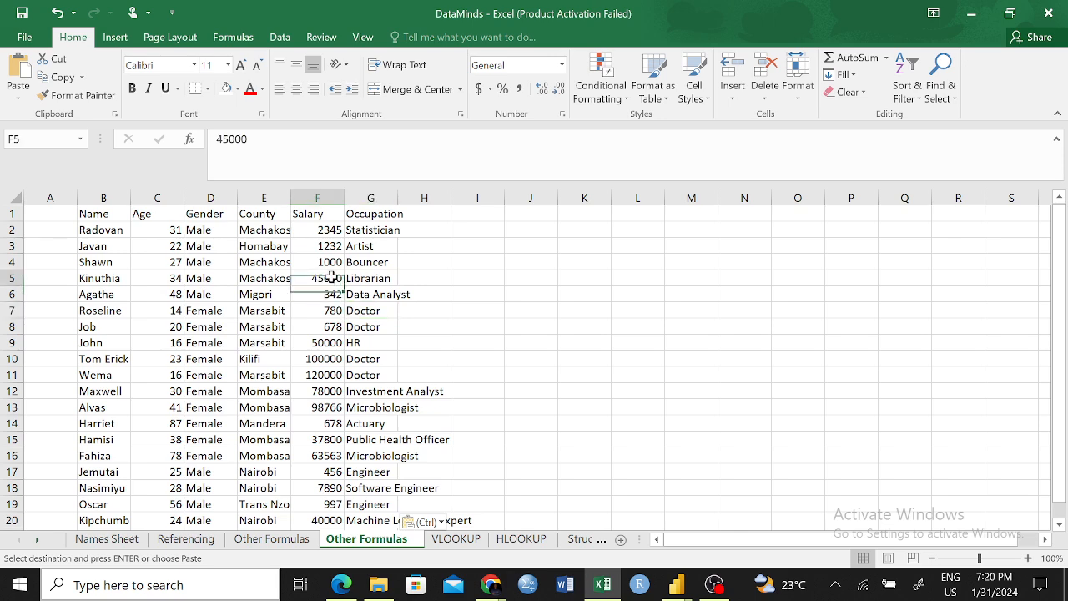
pyautogui.click(551, 312)
# - Examine the data validation criteria of salary cell F6 on the Names Sheet, and leave them as they are
pyautogui.click(107, 539)
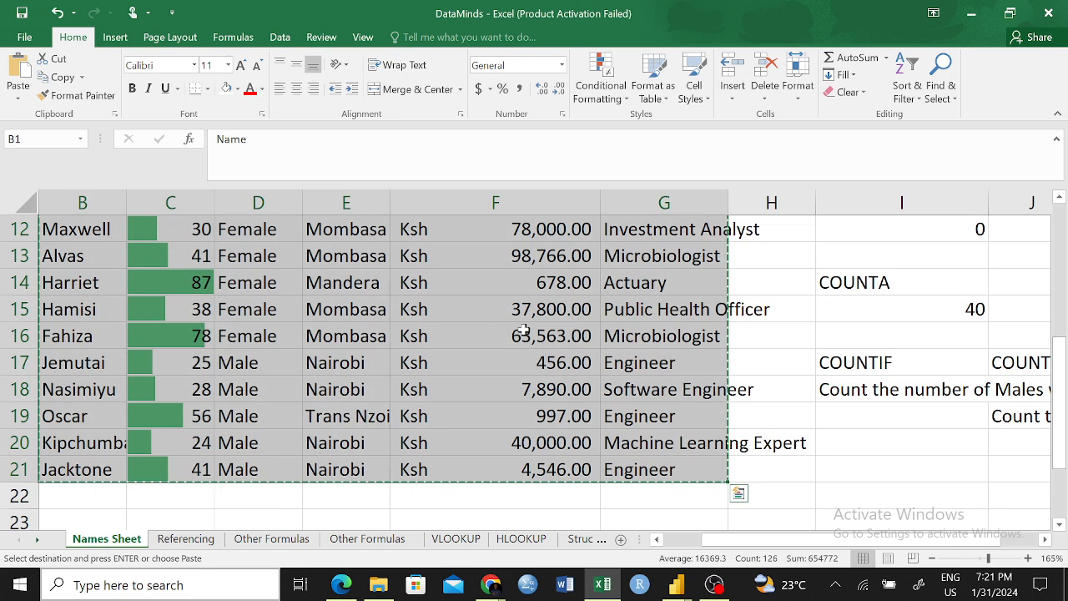
pyautogui.scroll(4, 709, 400)
pyautogui.click(462, 375)
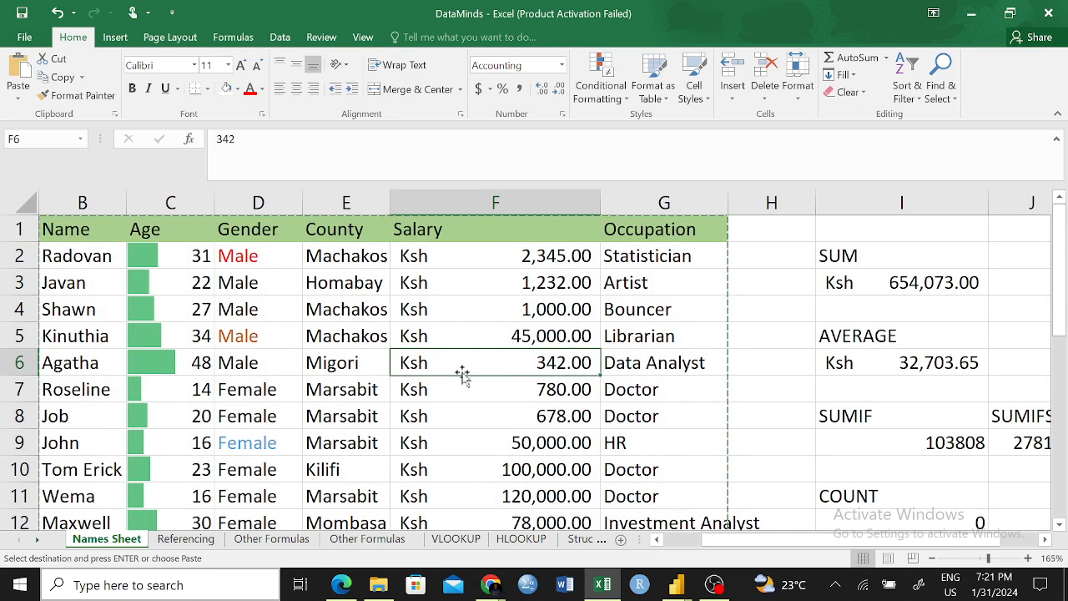
pyautogui.click(332, 366)
pyautogui.click(546, 351)
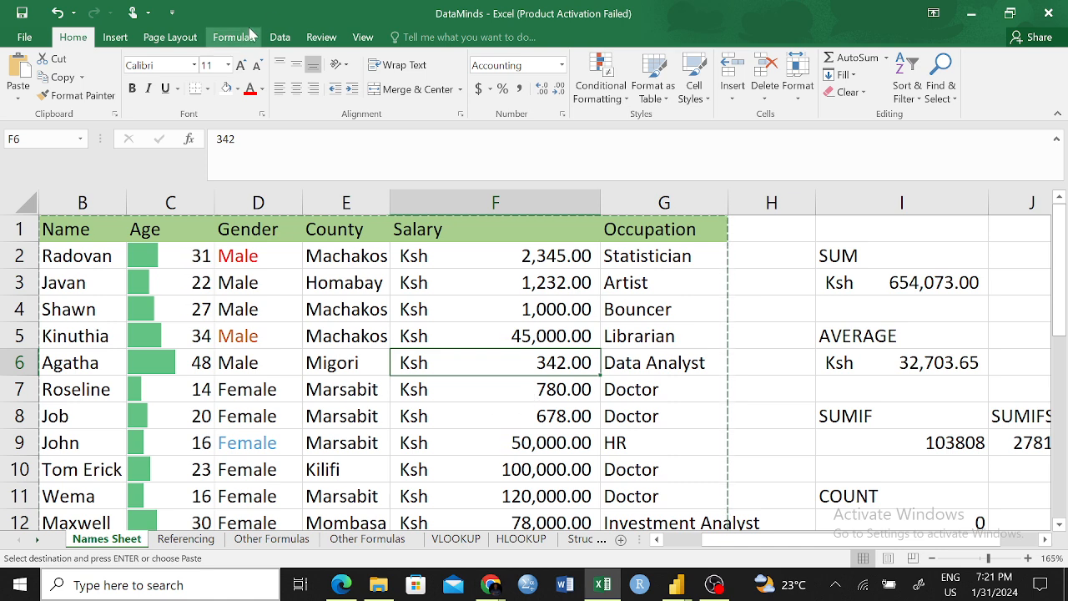
pyautogui.click(280, 37)
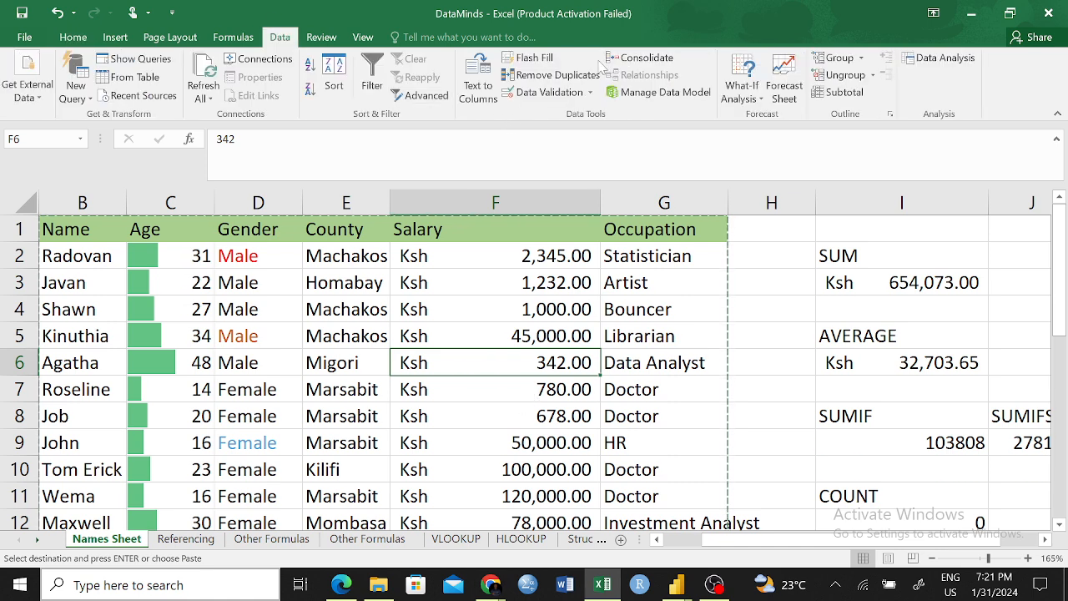
pyautogui.click(574, 95)
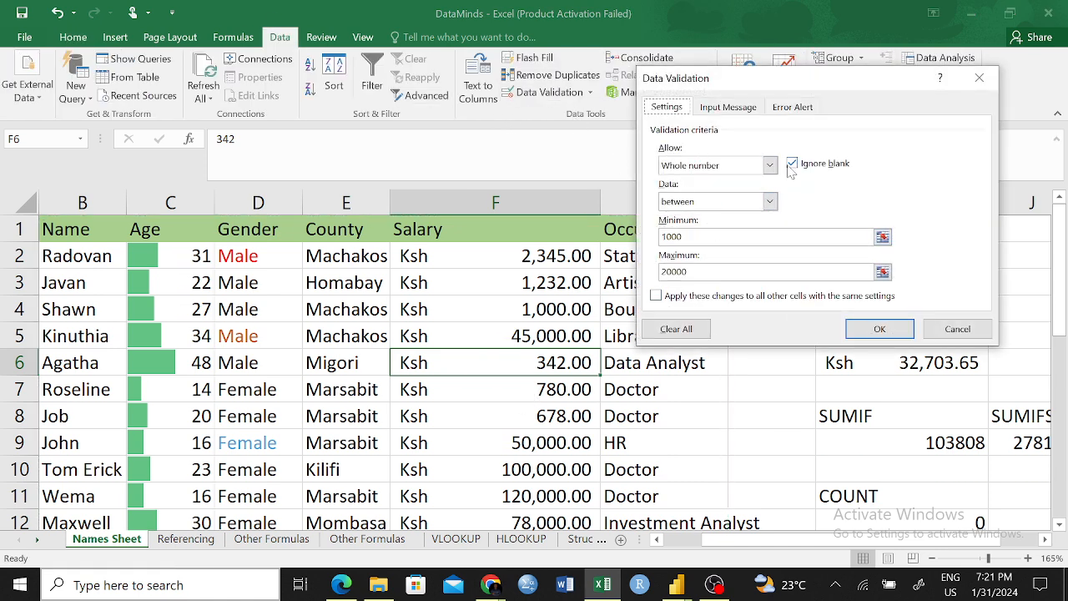
pyautogui.click(979, 77)
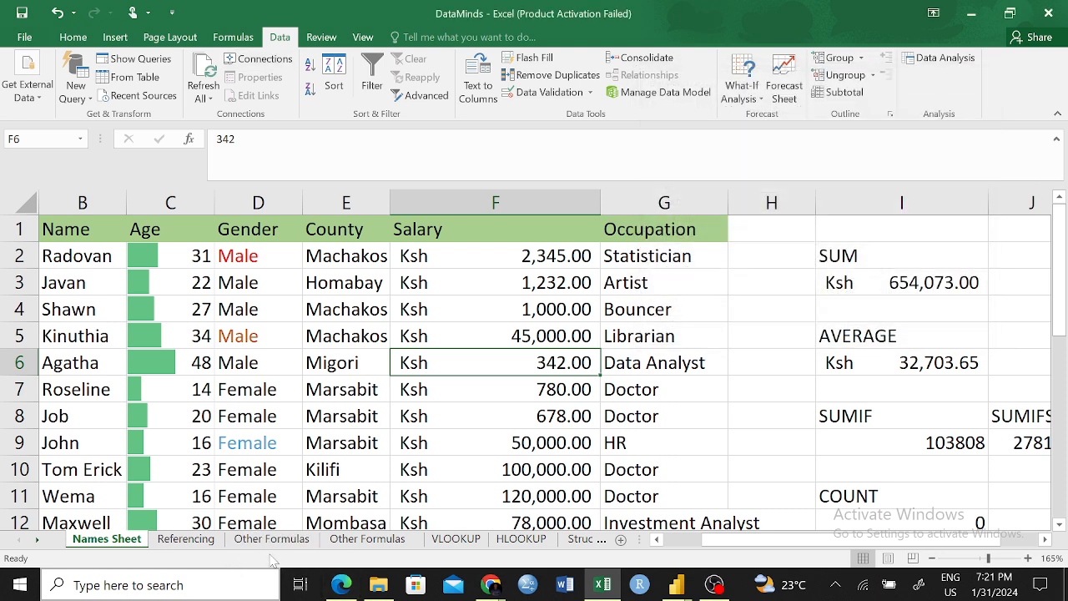
# - Compare the new sheet with the original Other Formulas sheet and review its function headings from SUMPRODUCT to LEFT
pyautogui.click(367, 539)
pyautogui.click(305, 265)
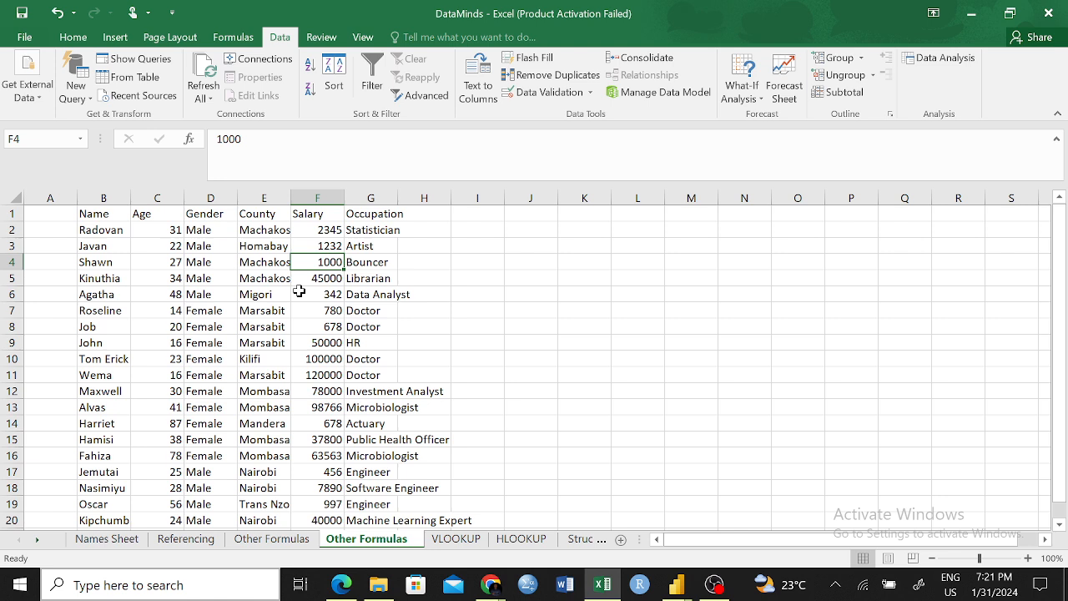
pyautogui.click(283, 540)
pyautogui.click(813, 245)
pyautogui.moveTo(718, 540); pyautogui.dragTo(819, 540)
pyautogui.click(279, 215)
pyautogui.click(381, 216)
pyautogui.click(494, 230)
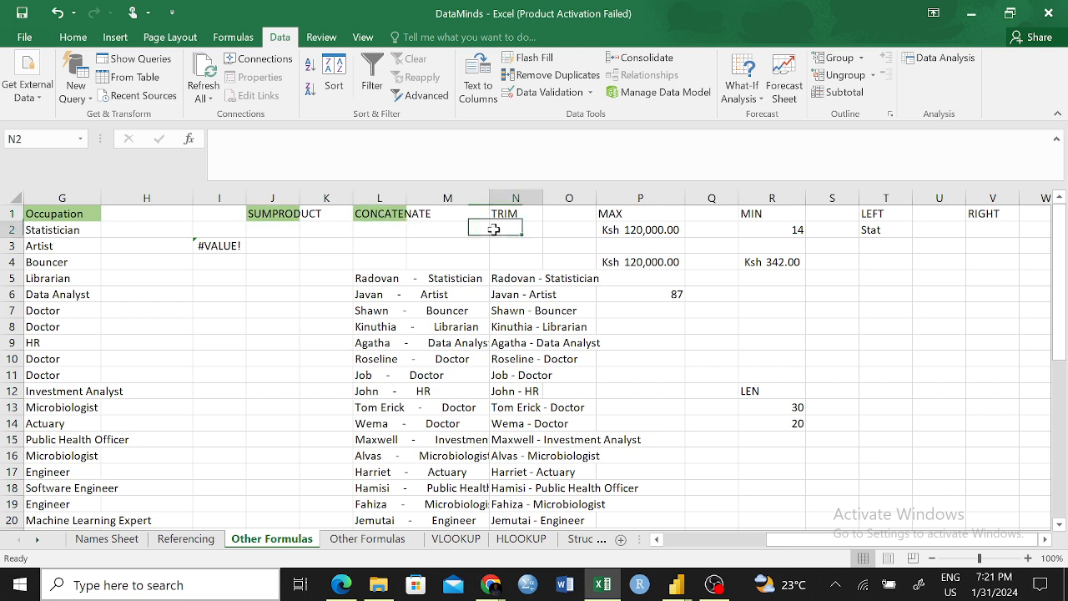
pyautogui.click(536, 217)
pyautogui.click(638, 227)
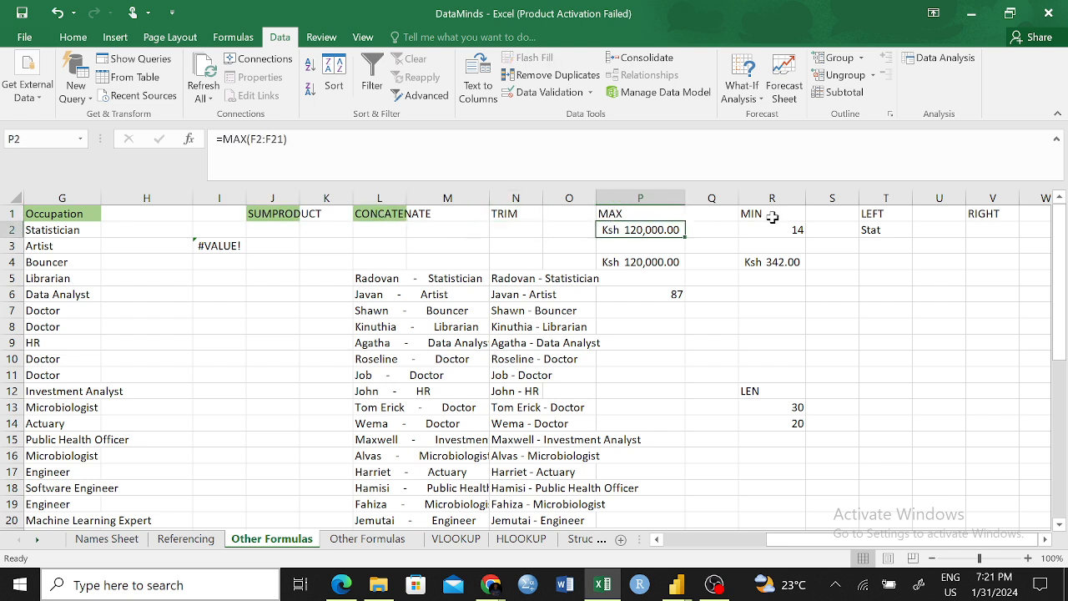
pyautogui.click(775, 216)
pyautogui.click(871, 214)
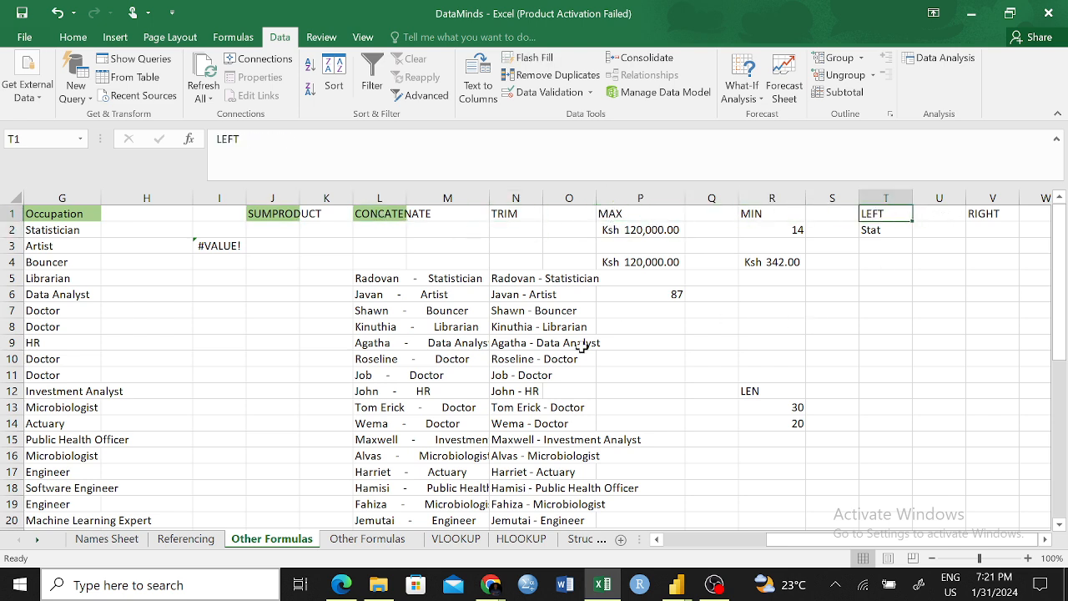
# - Permanently delete the newly added second Other Formulas worksheet
pyautogui.click(362, 540)
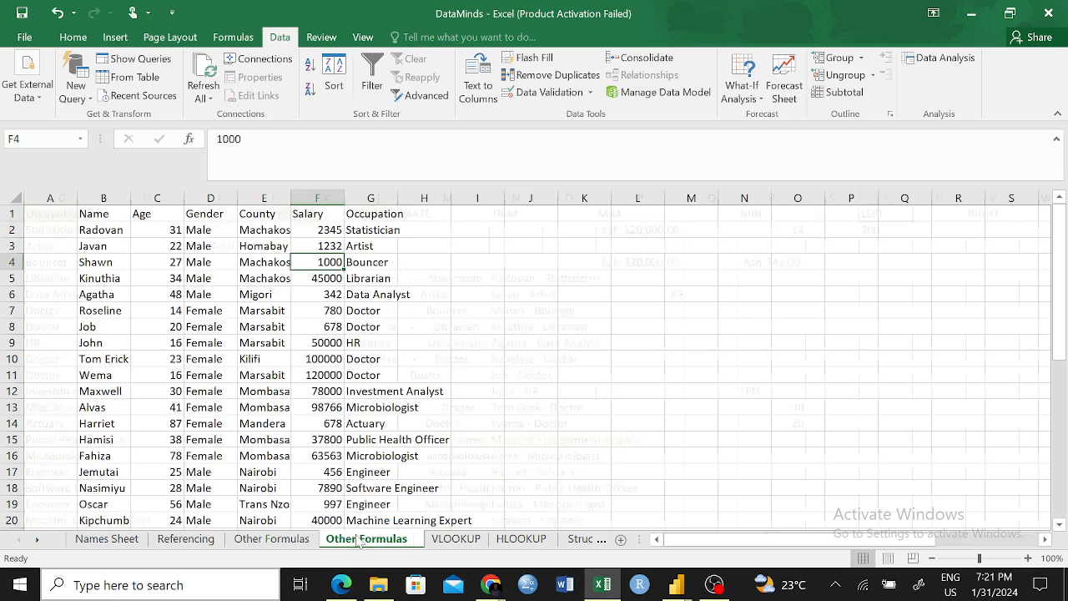
pyautogui.rightClick(362, 540)
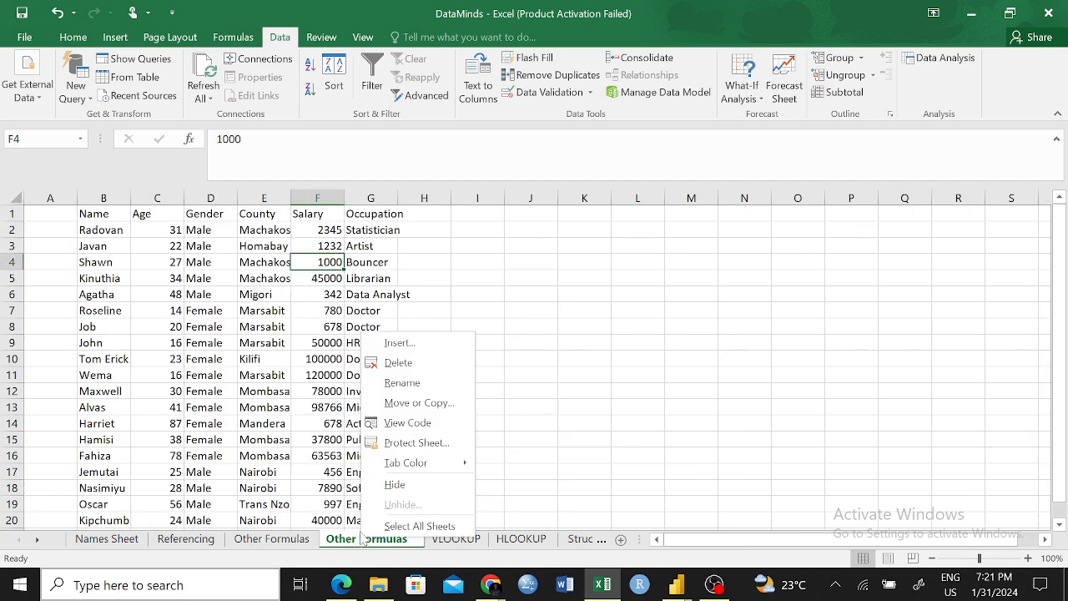
pyautogui.click(440, 371)
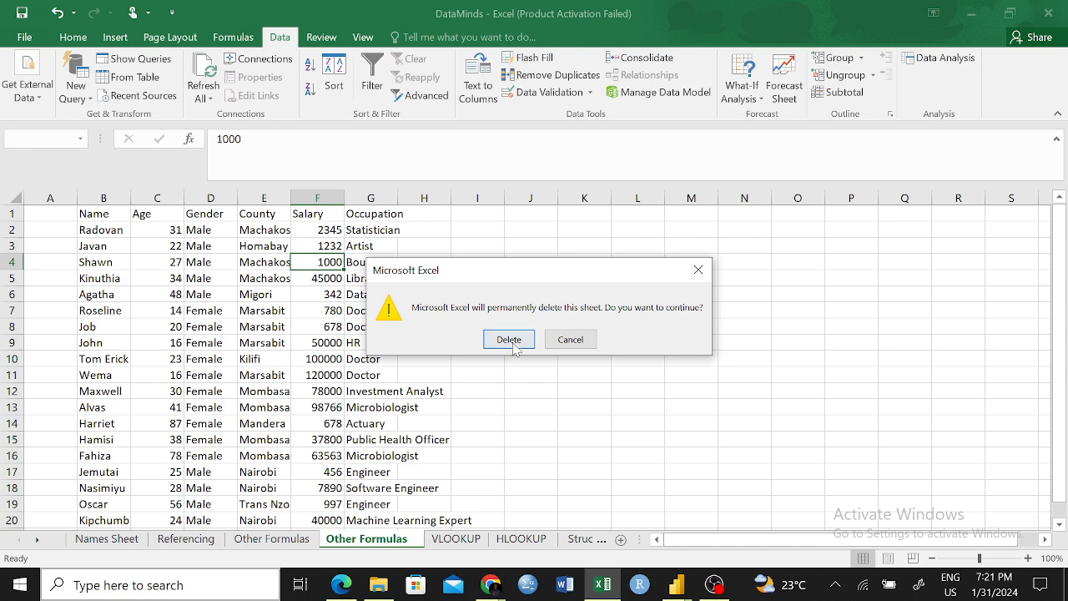
pyautogui.click(506, 340)
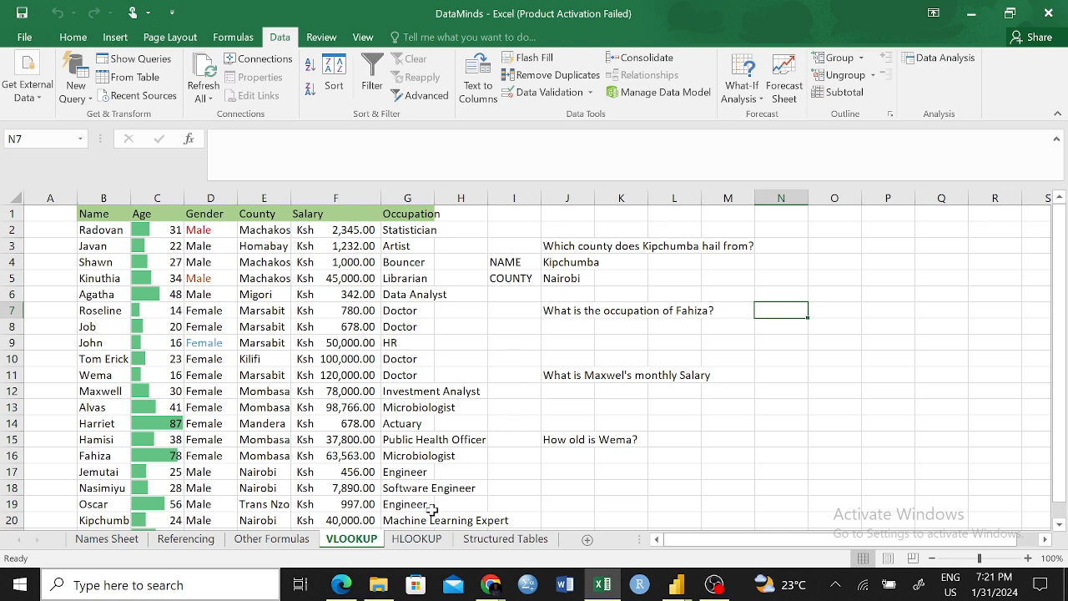
# - Return to the original Other Formulas sheet and check the LEFT formula in cell N29 beside the month names
pyautogui.click(275, 538)
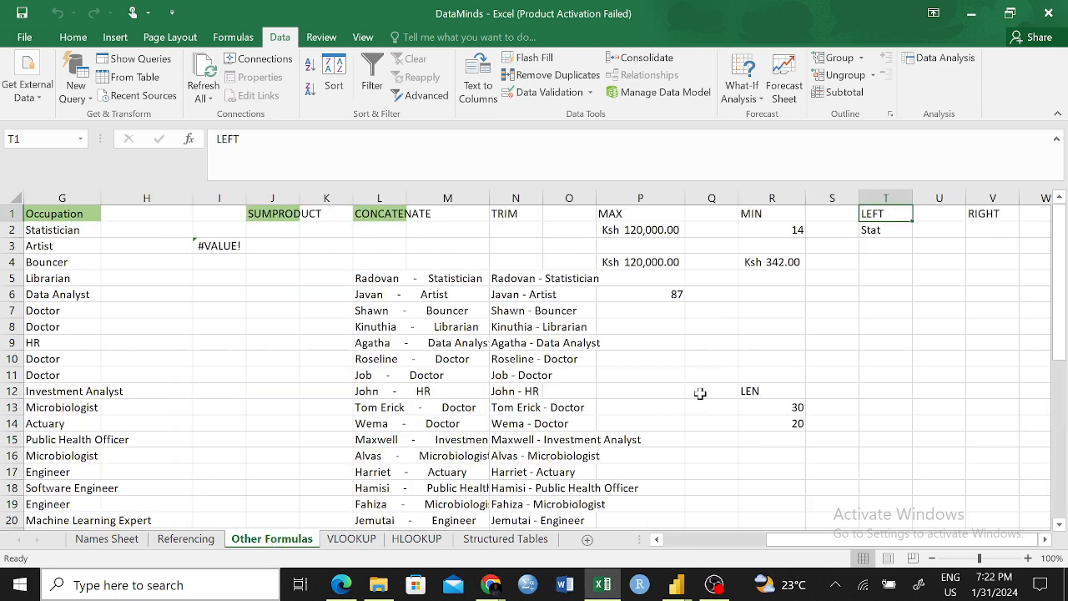
pyautogui.scroll(-5, 700, 395)
pyautogui.scroll(-3, 700, 393)
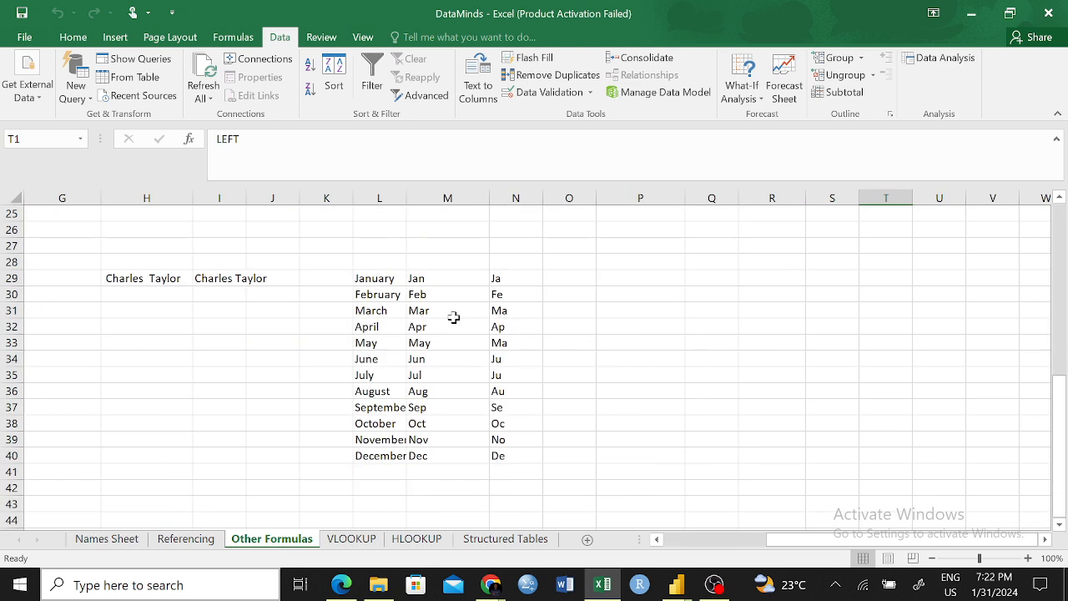
pyautogui.click(496, 277)
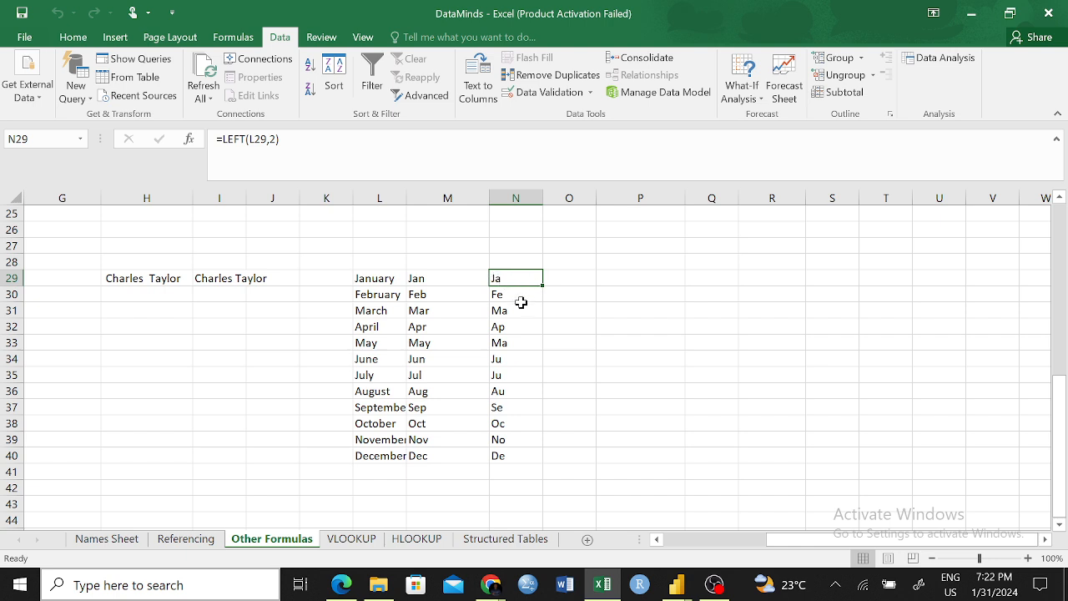
# - Review the RIGHT heading in cell V1 and the LEFT formula in cell N29 beside the month names
pyautogui.click(558, 322)
pyautogui.click(511, 278)
pyautogui.click(674, 339)
pyautogui.scroll(4, 689, 270)
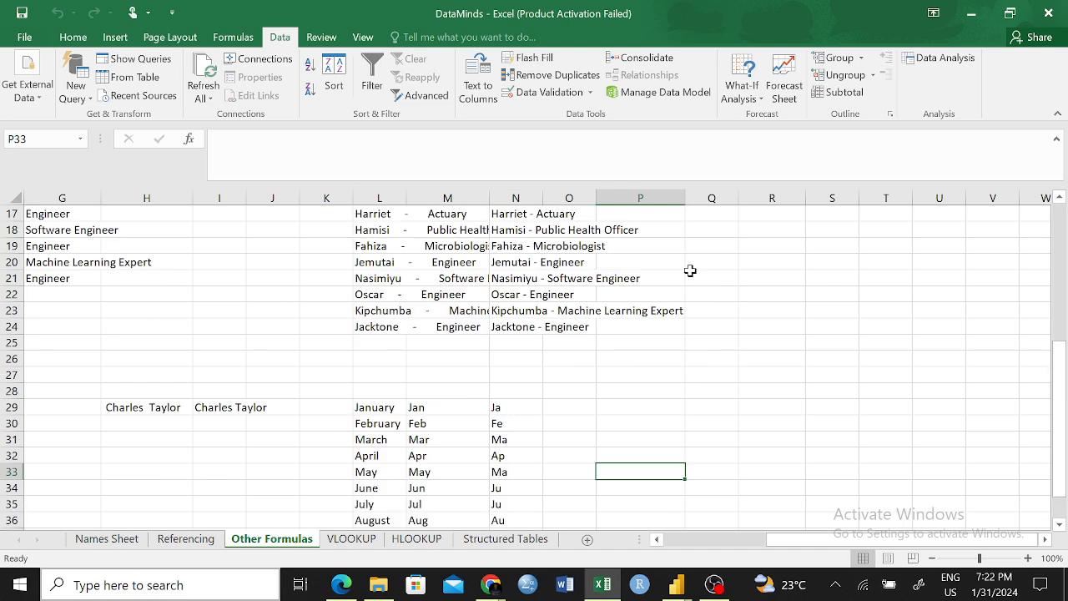
pyautogui.scroll(5, 689, 269)
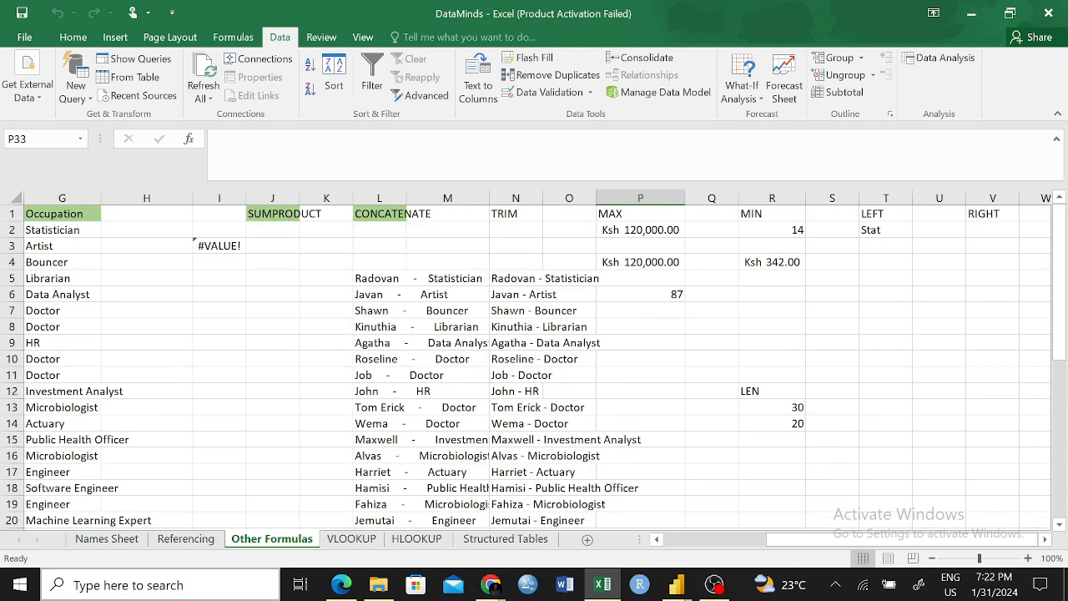
pyautogui.doubleClick(976, 214)
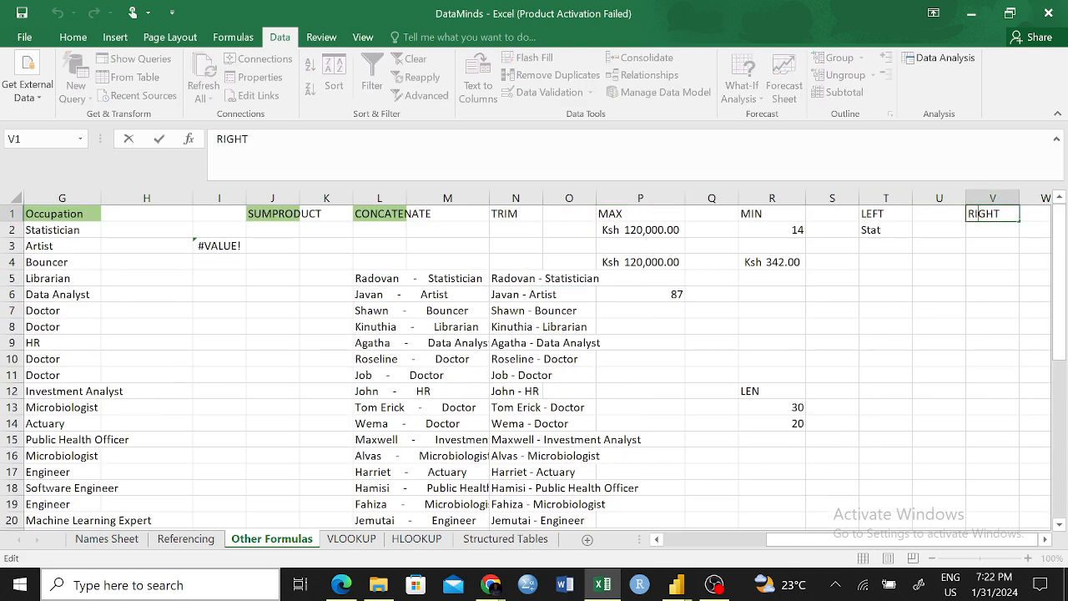
pyautogui.press('Escape')
pyautogui.scroll(-5, 796, 380)
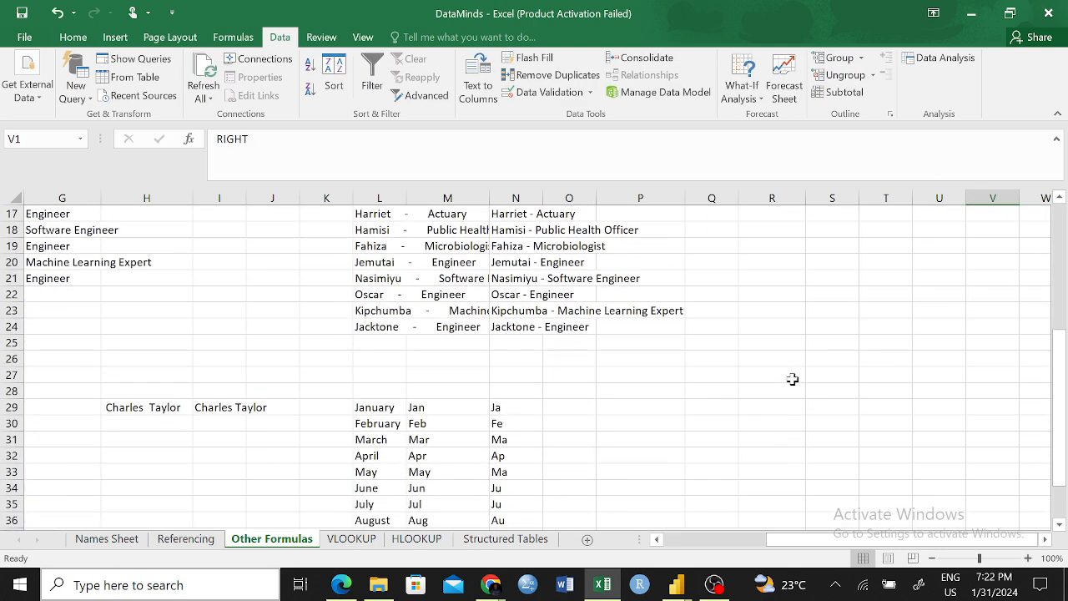
pyautogui.scroll(-3, 793, 379)
pyautogui.scroll(1, 553, 329)
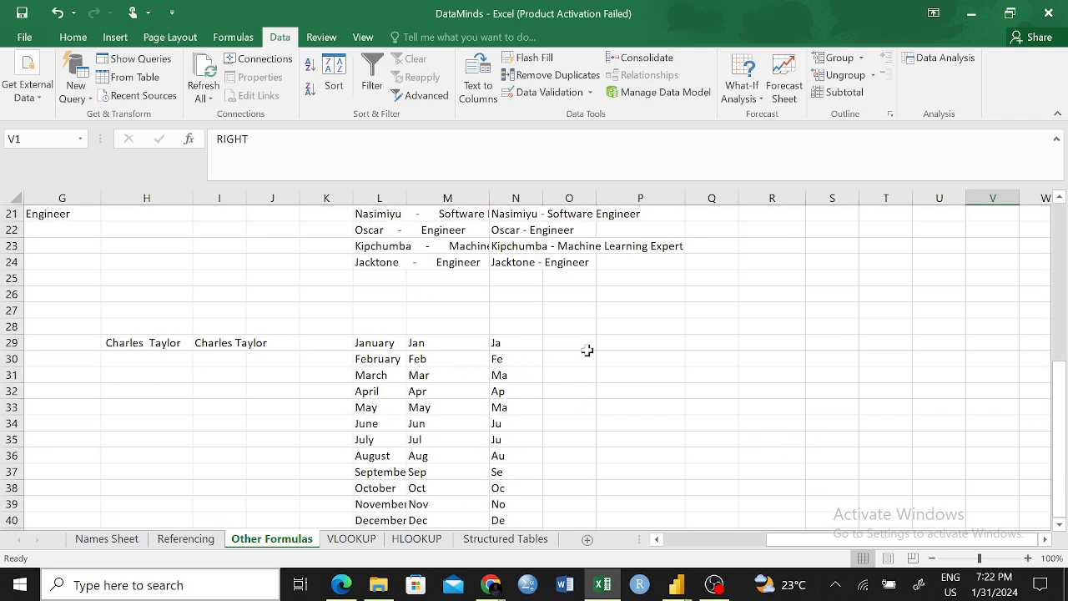
pyautogui.click(582, 345)
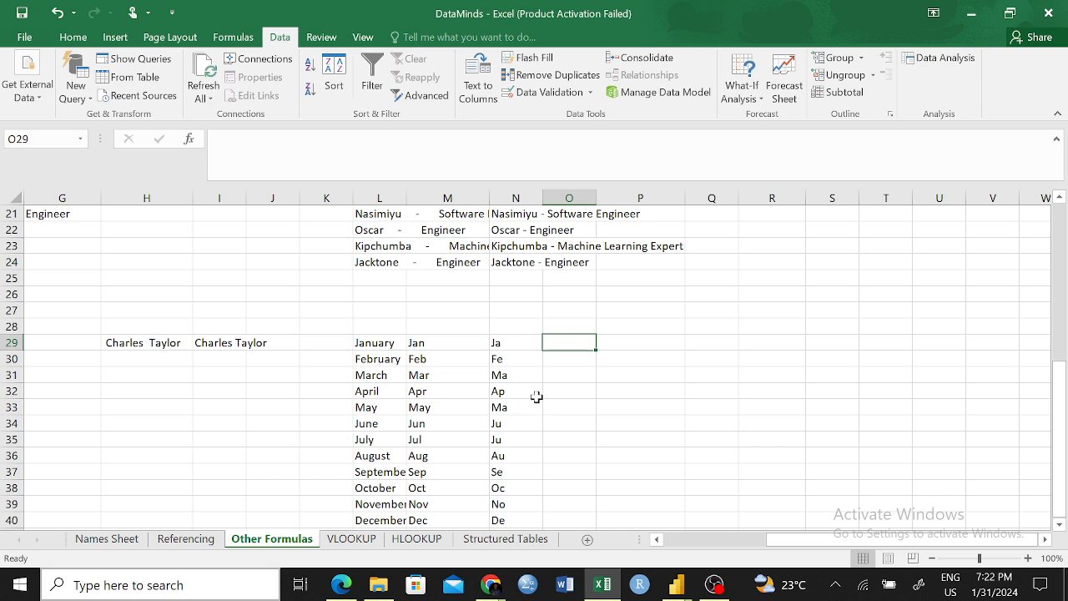
pyautogui.click(503, 342)
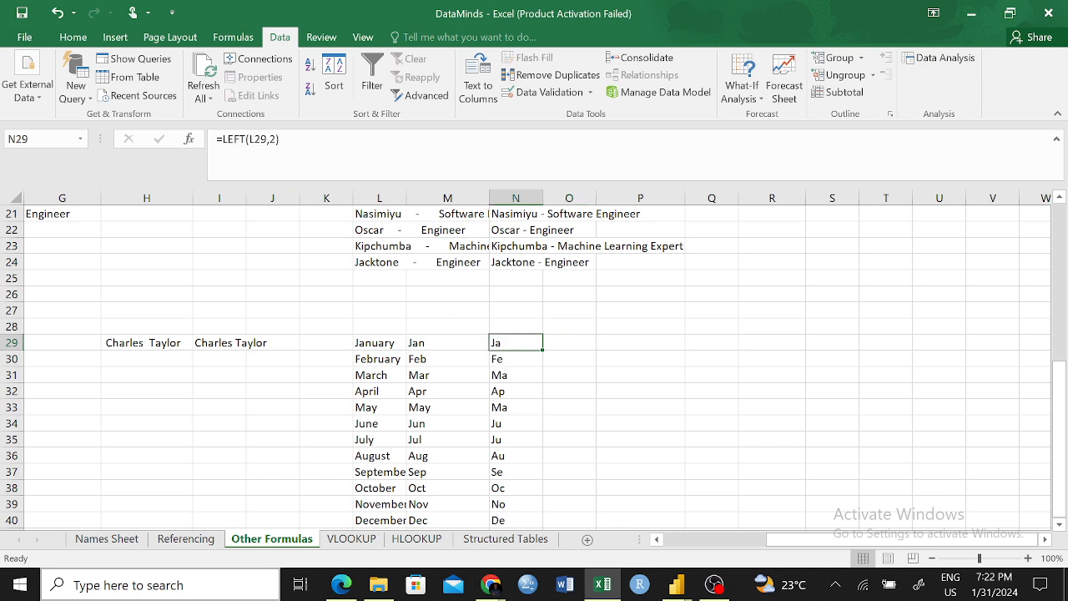
# - Examine the text January in cell L29, counting its characters from the right end through the last three letters
pyautogui.click(368, 342)
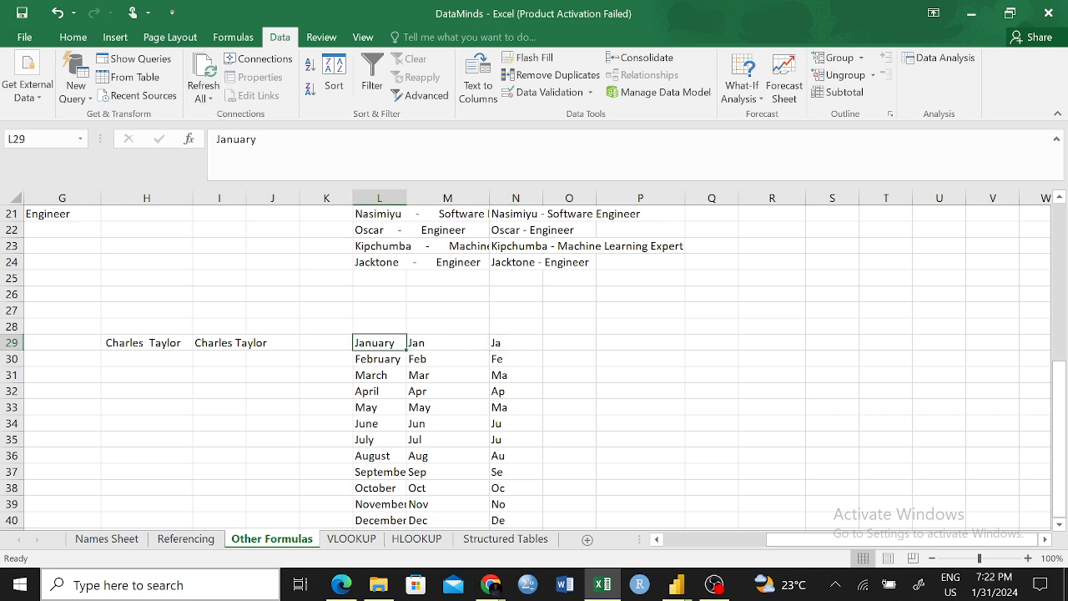
pyautogui.moveTo(216, 139); pyautogui.dragTo(256, 139)
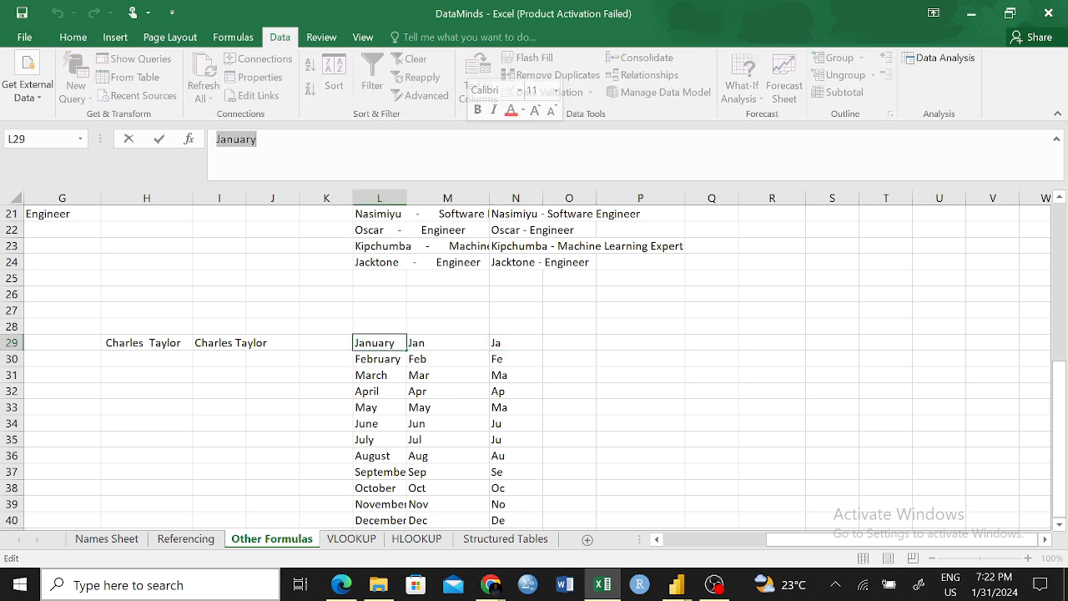
pyautogui.click(256, 138)
pyautogui.moveTo(217, 139); pyautogui.dragTo(257, 138)
pyautogui.click(256, 139)
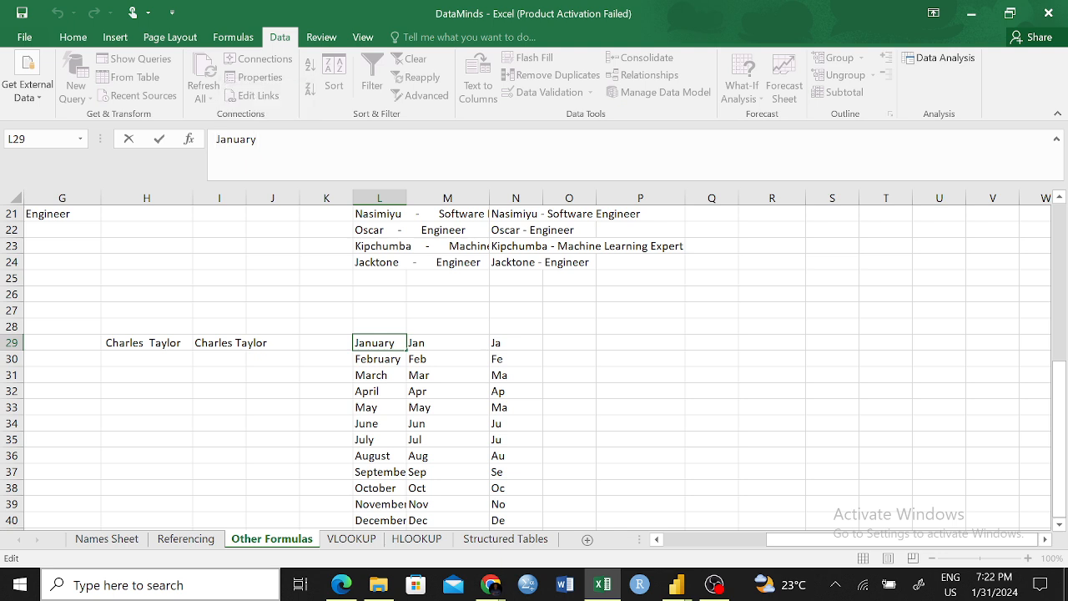
pyautogui.moveTo(256, 140); pyautogui.dragTo(216, 139)
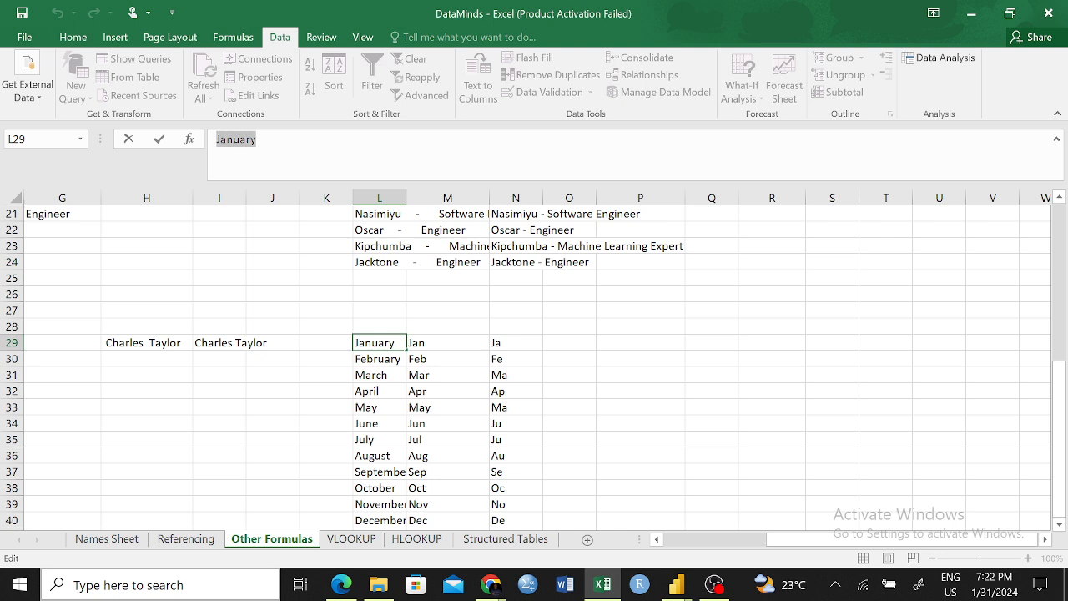
pyautogui.click(257, 138)
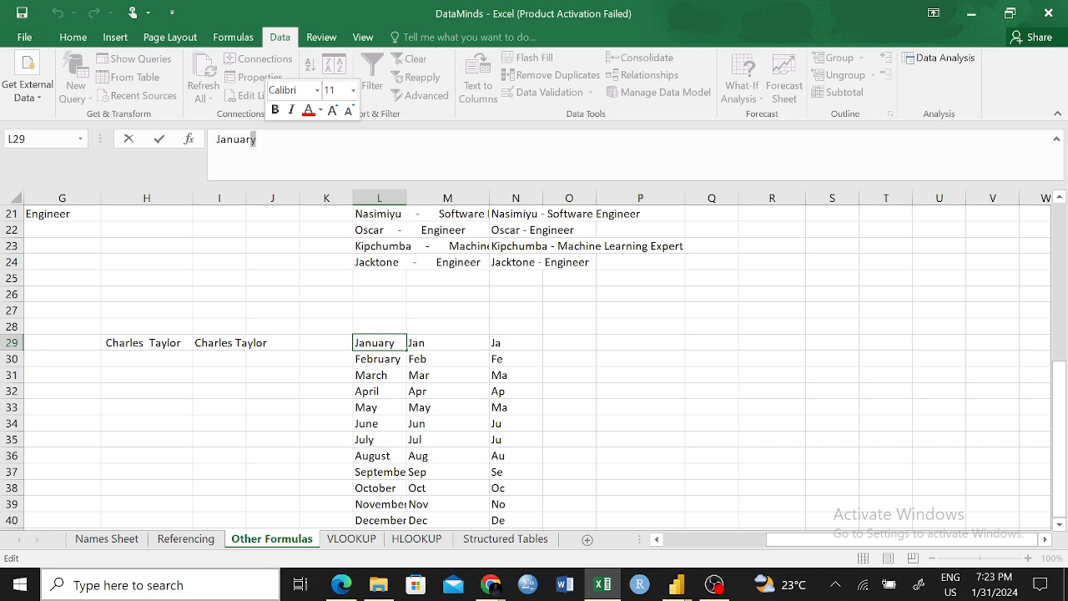
pyautogui.moveTo(239, 139); pyautogui.dragTo(257, 139)
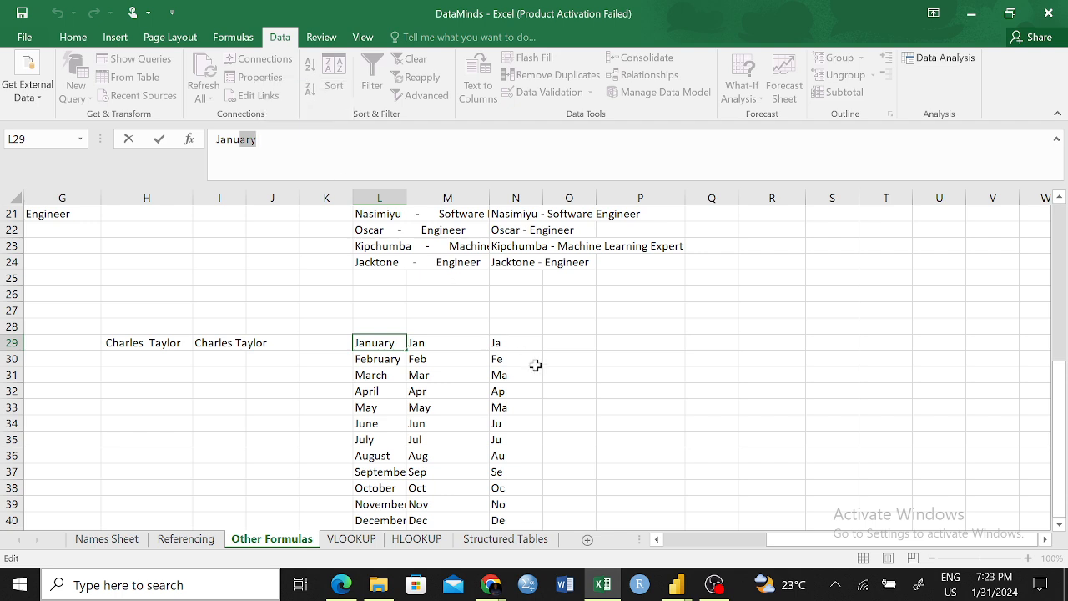
# - Enter the formula =RIGHT(L29,1) in cell O29 to extract the last character of January
pyautogui.click(581, 349)
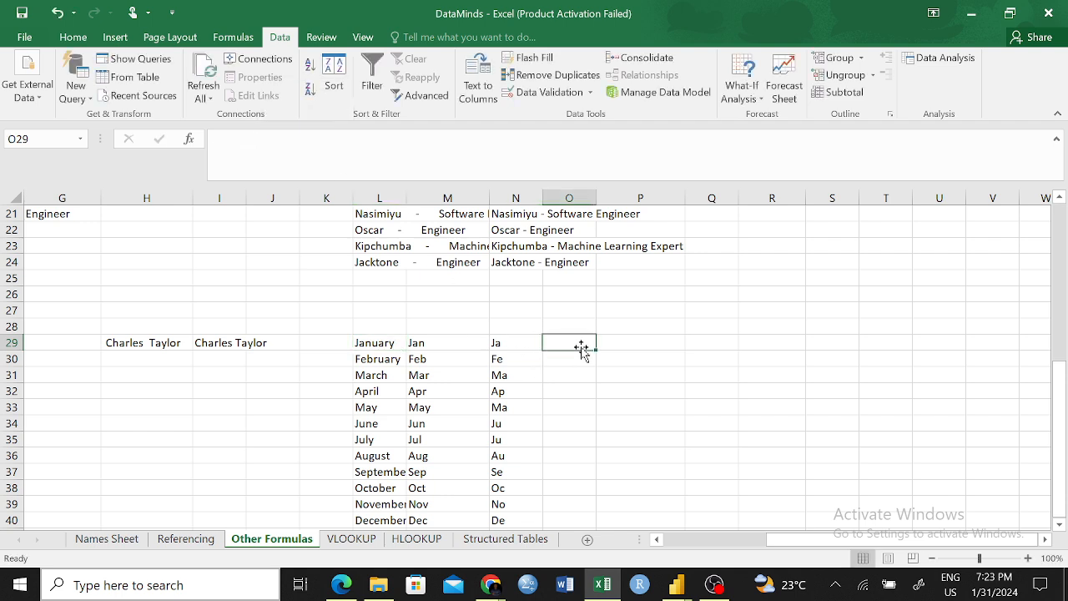
pyautogui.write('=jun')
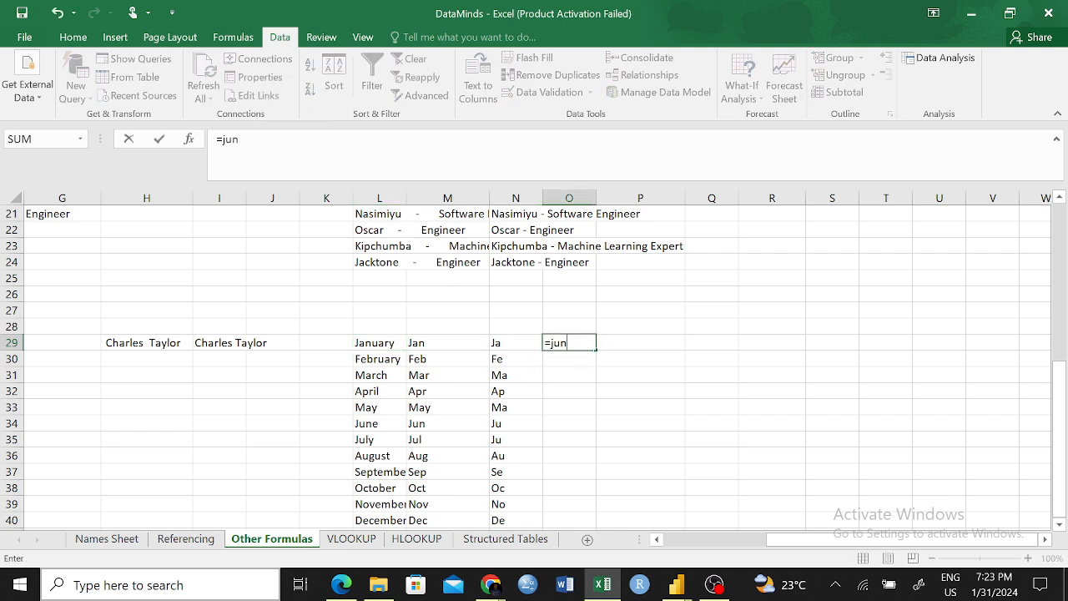
pyautogui.write('erig')
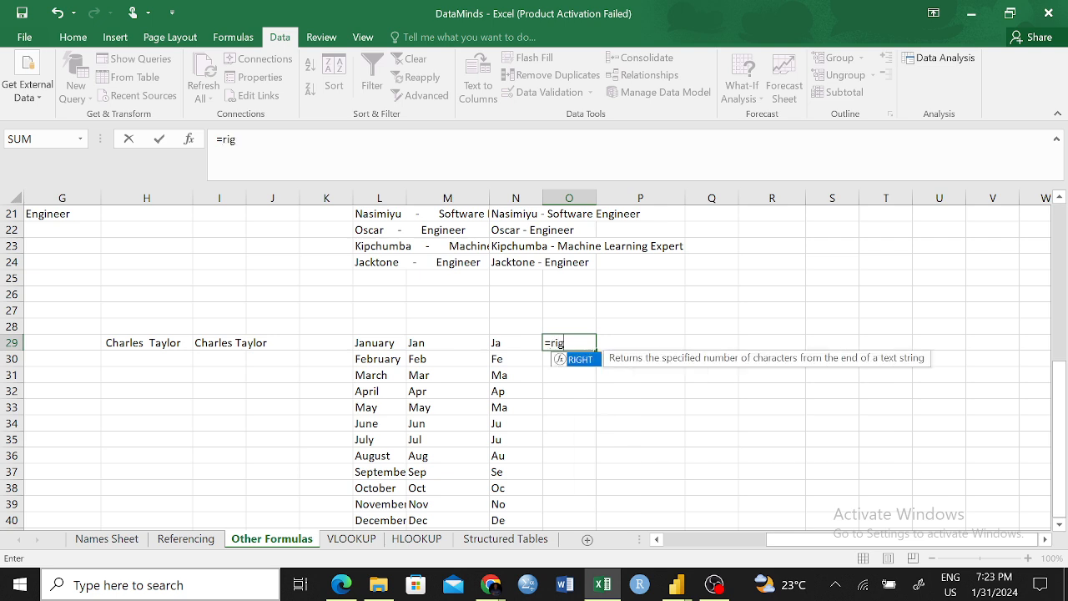
pyautogui.write('h')
pyautogui.press('Tab')
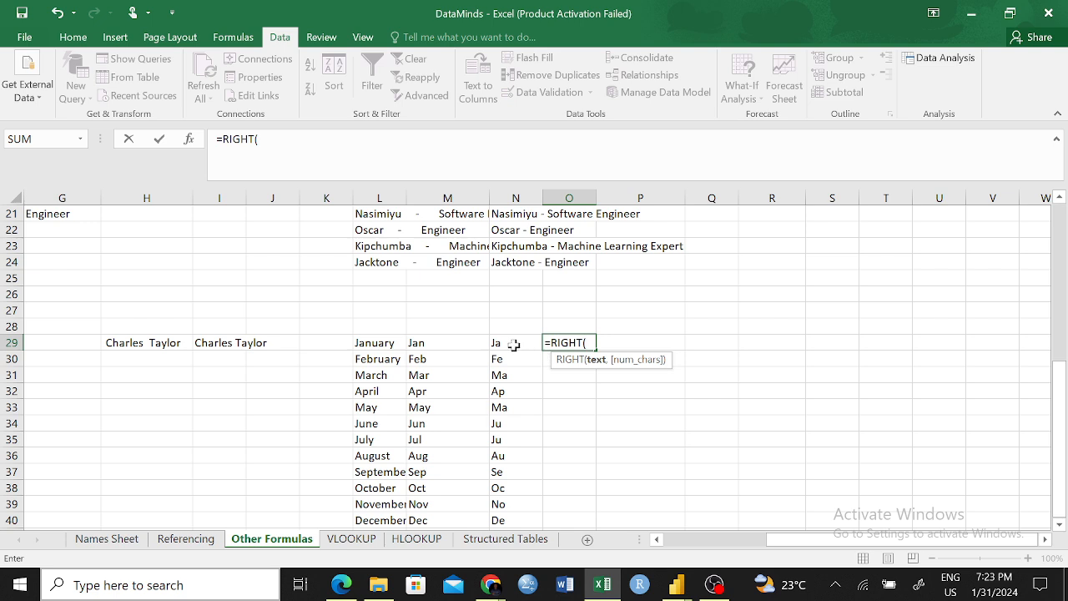
pyautogui.click(377, 343)
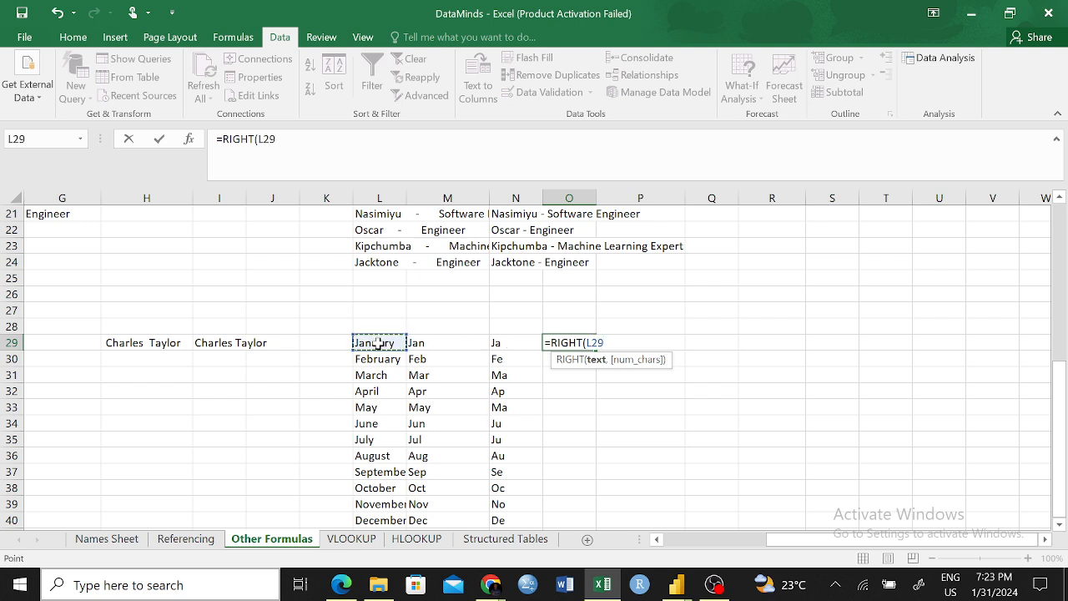
pyautogui.write(',3')
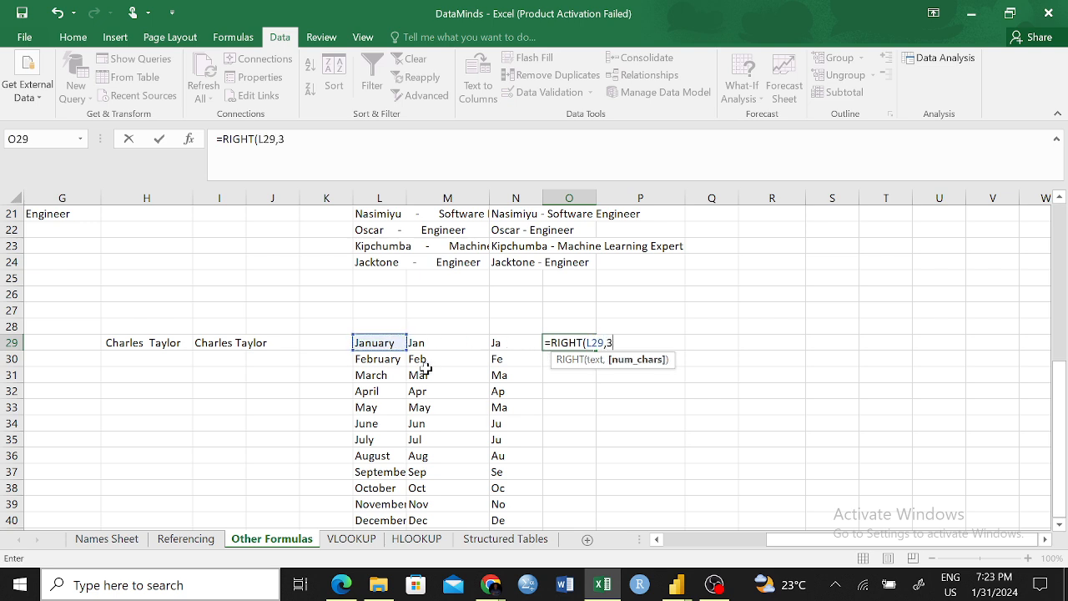
pyautogui.press('BackSpace')
pyautogui.write('1)')
pyautogui.press('Return')
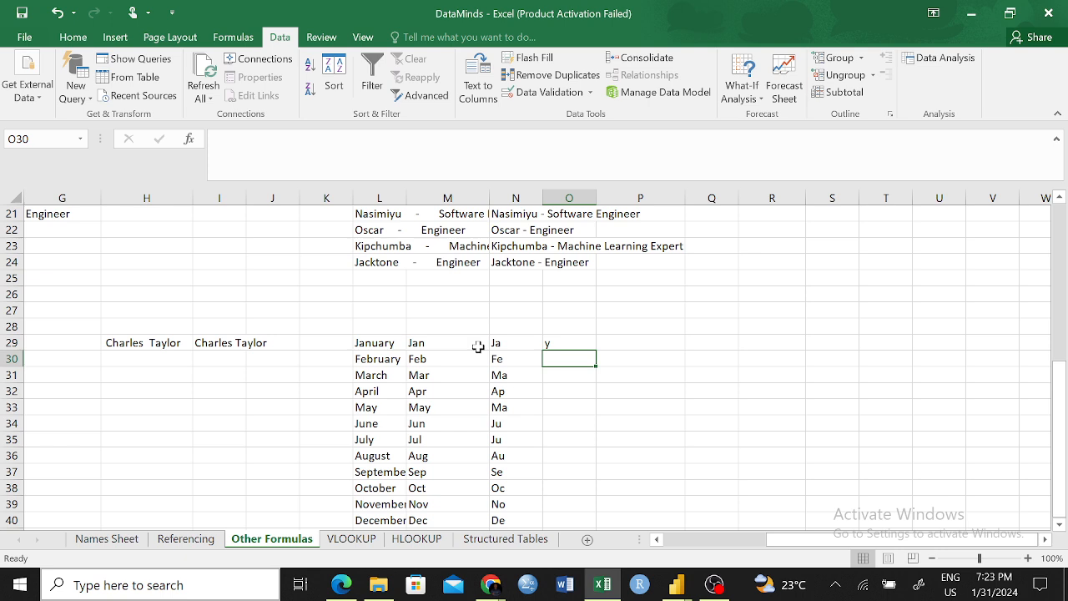
# - Fill the one-character RIGHT formula from O29 down to O40 for all twelve months
pyautogui.click(569, 341)
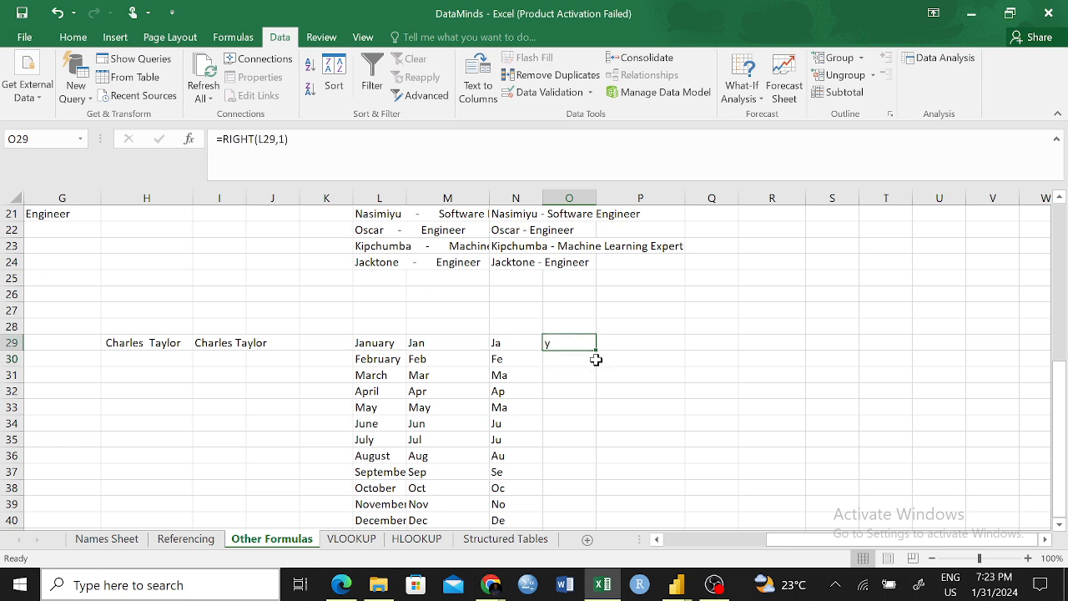
pyautogui.moveTo(594, 351); pyautogui.dragTo(609, 534)
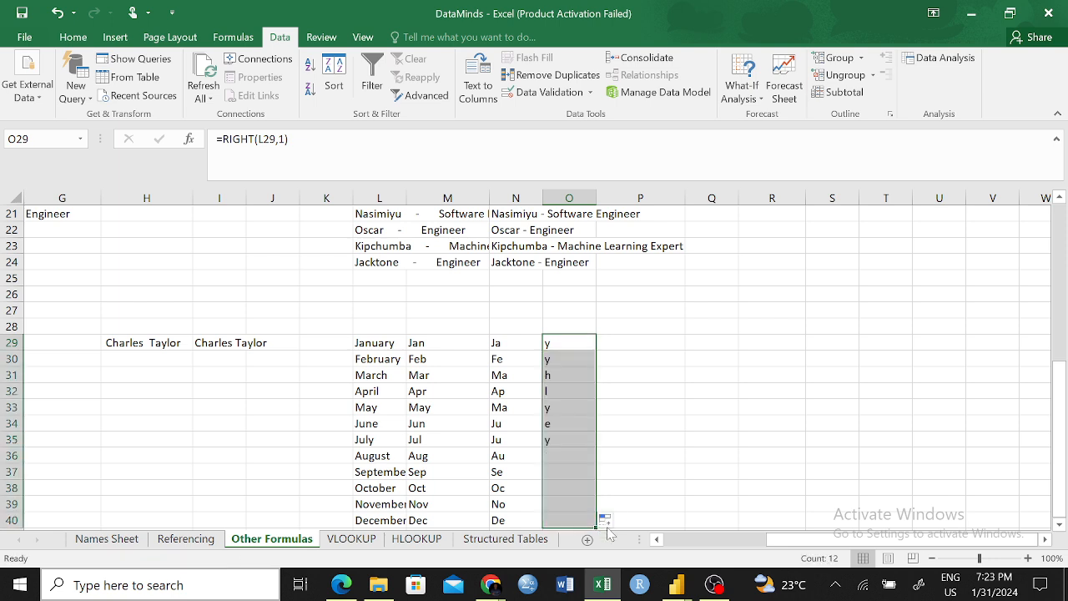
pyautogui.click(658, 388)
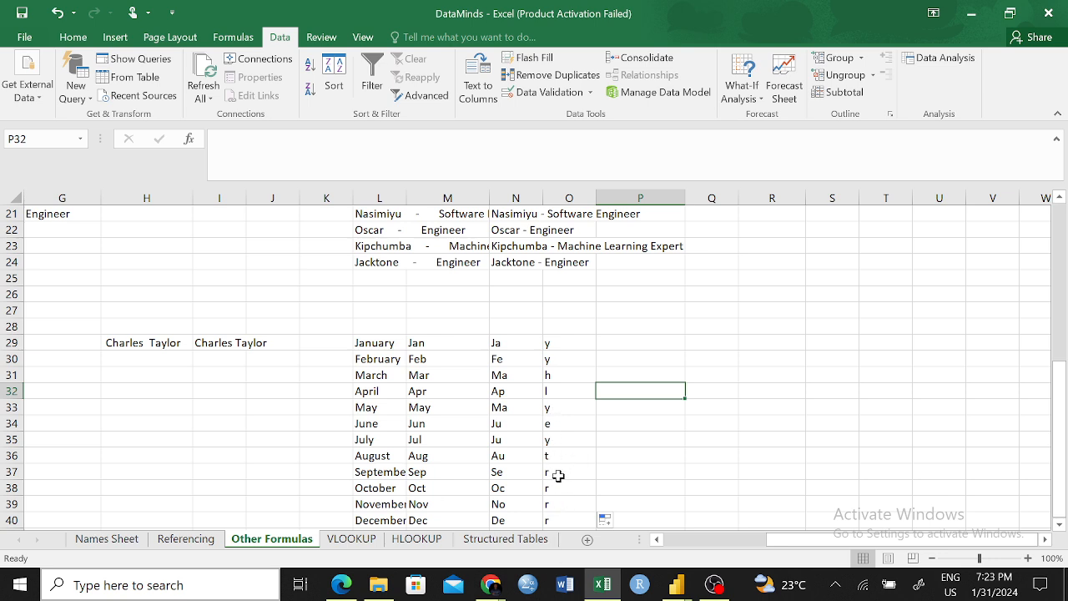
# - Change the RIGHT formula in O29 to return 3 characters and refill it down to O40
pyautogui.click(551, 342)
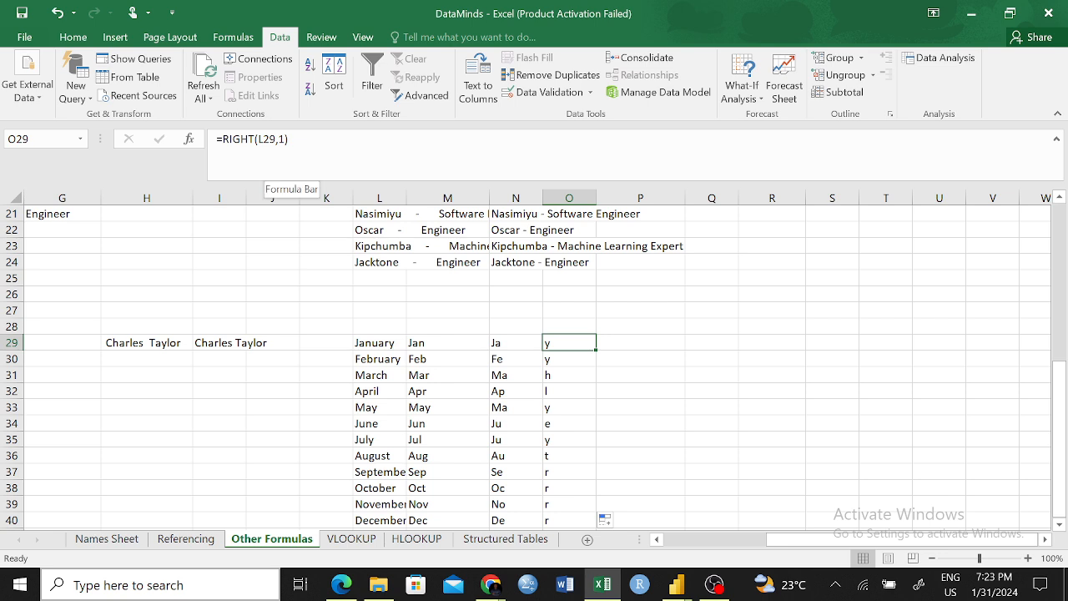
pyautogui.click(283, 139)
pyautogui.press('BackSpace')
pyautogui.write('3')
pyautogui.press('Return')
pyautogui.click(585, 340)
pyautogui.moveTo(595, 349); pyautogui.dragTo(599, 529)
pyautogui.click(639, 388)
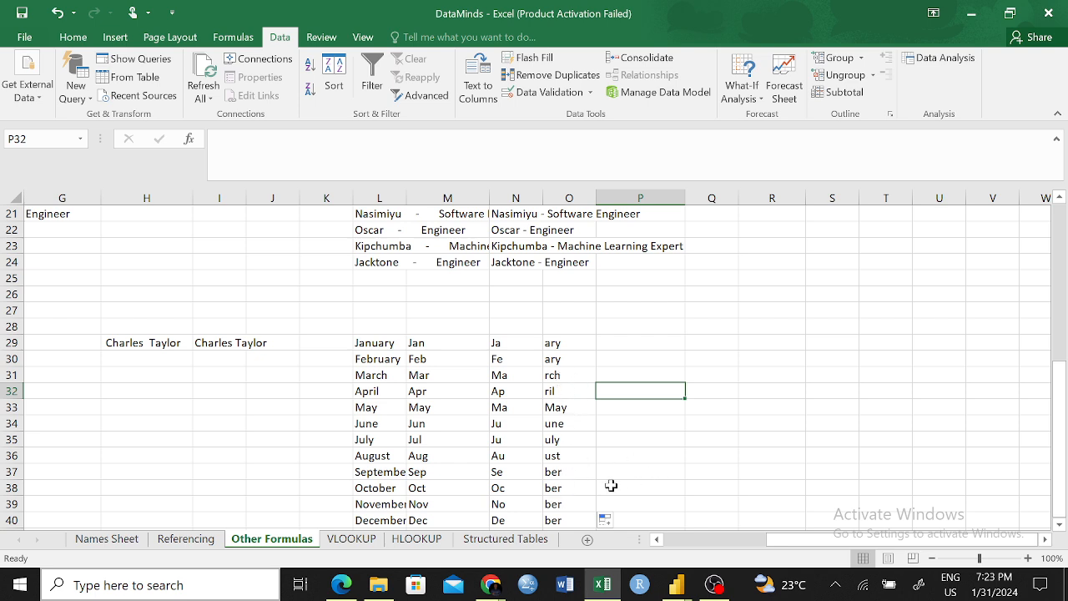
pyautogui.click(755, 361)
pyautogui.click(639, 337)
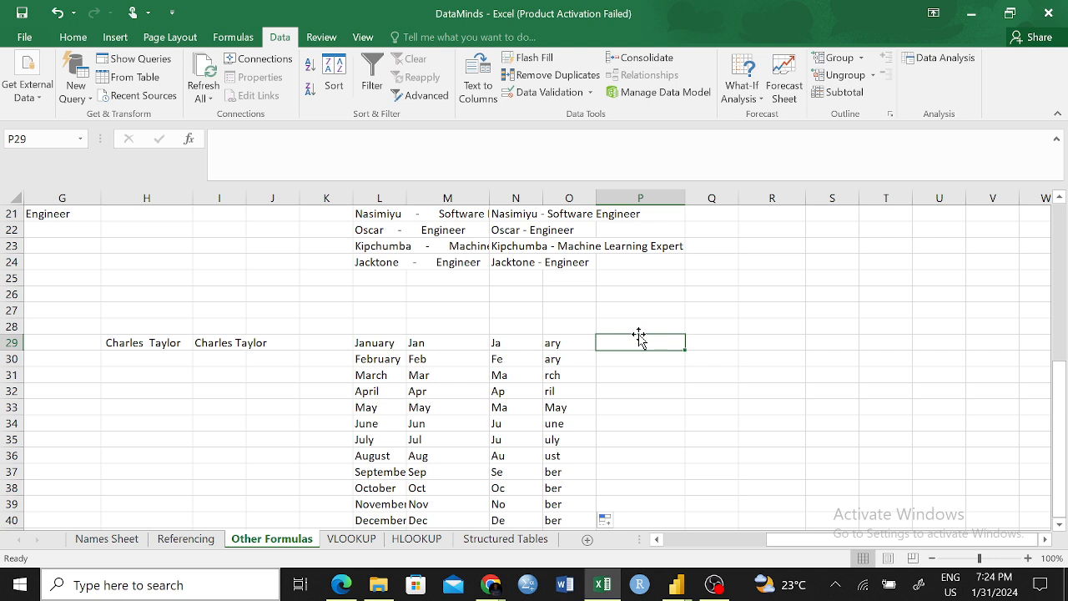
pyautogui.write('3')
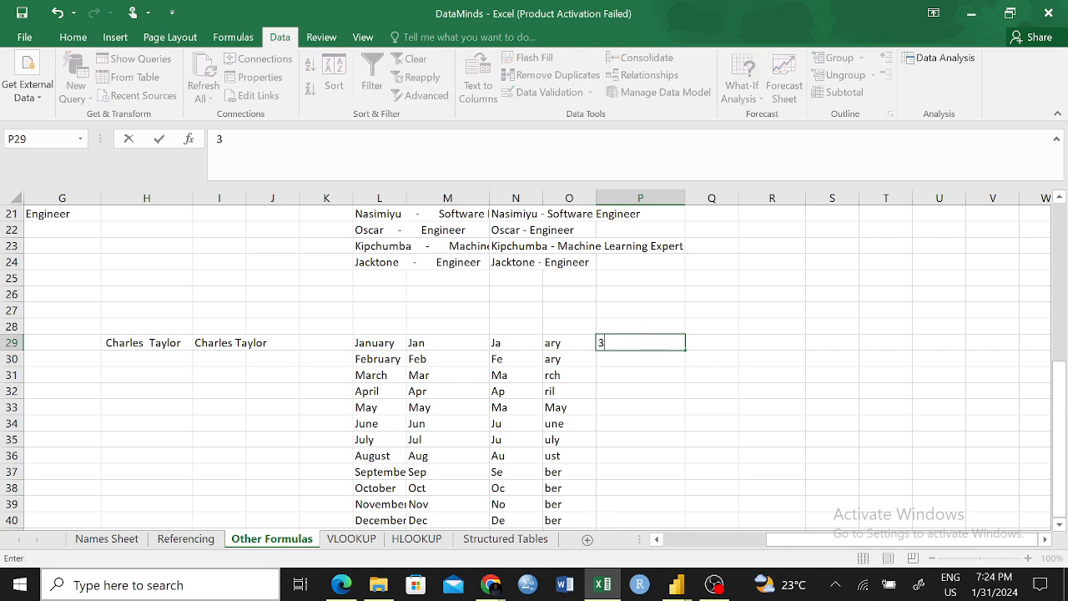
pyautogui.write('0/')
pyautogui.write('12')
pyautogui.press('Return')
pyautogui.click(639, 338)
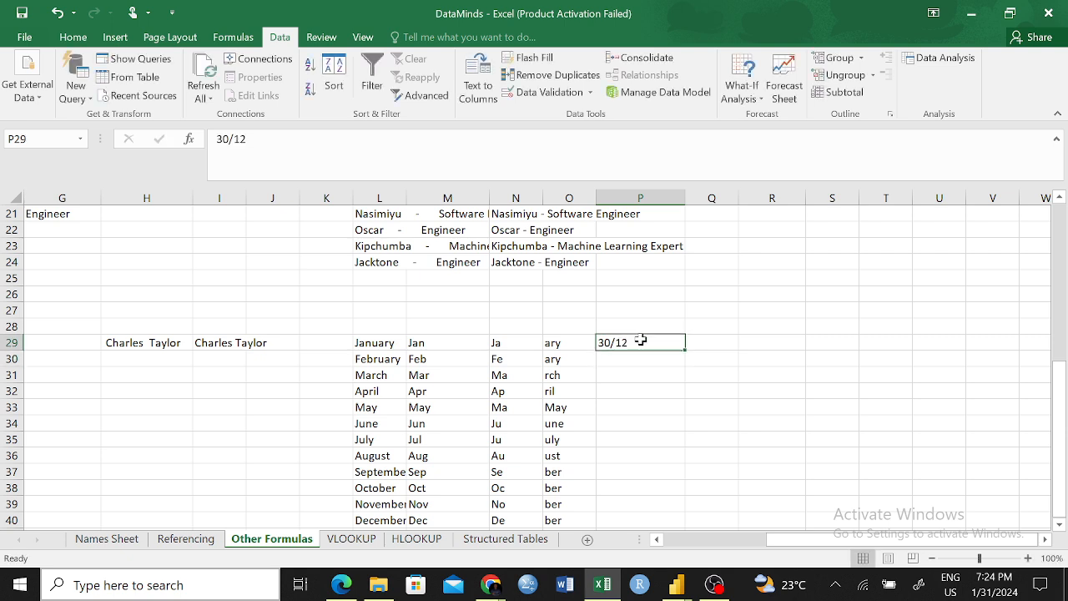
pyautogui.press('F2')
pyautogui.write('/')
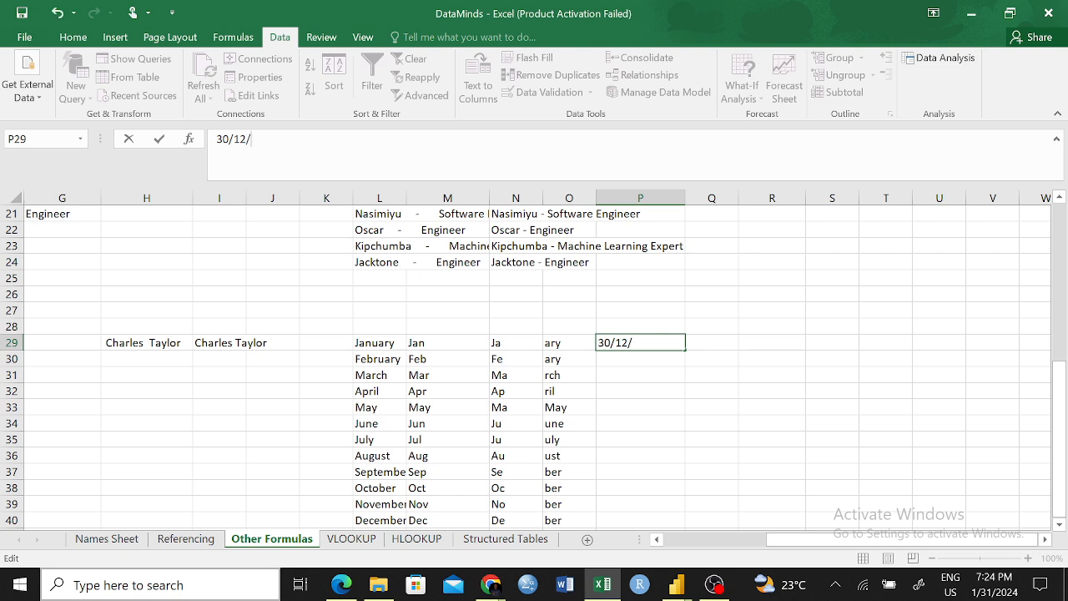
pyautogui.write('1999')
pyautogui.press('BackSpace')
pyautogui.write('4')
pyautogui.press('Return')
pyautogui.press('Return')
pyautogui.press('Up')
pyautogui.press('Up')
pyautogui.press('Delete')
pyautogui.click(657, 487)
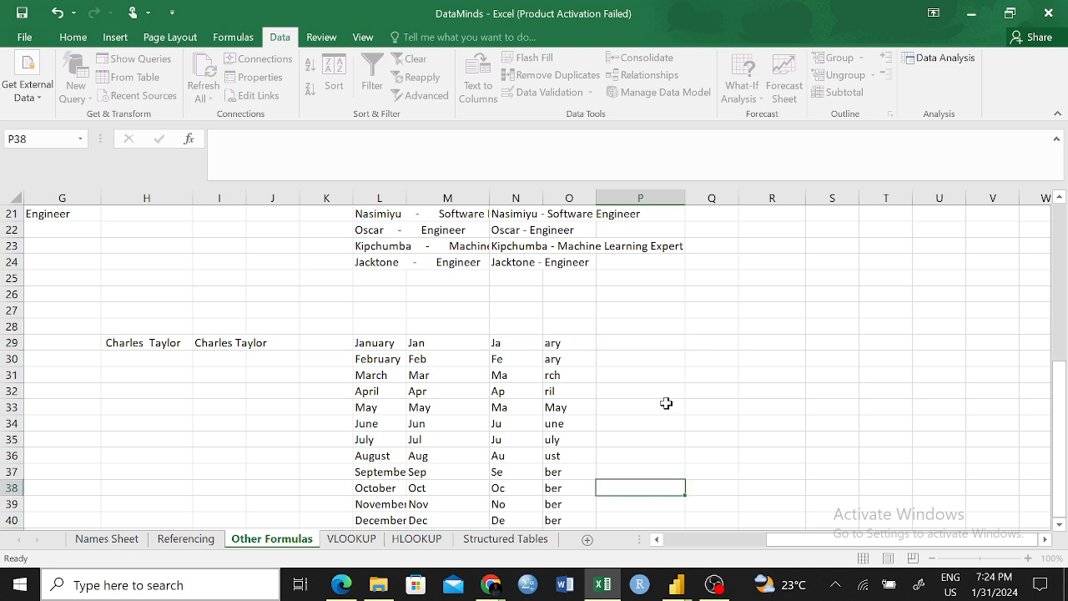
# - Enter the sample numbers 4000, 345, 5425, 5363 and 2425 in cells P29 to P33
pyautogui.click(644, 344)
pyautogui.write('4000')
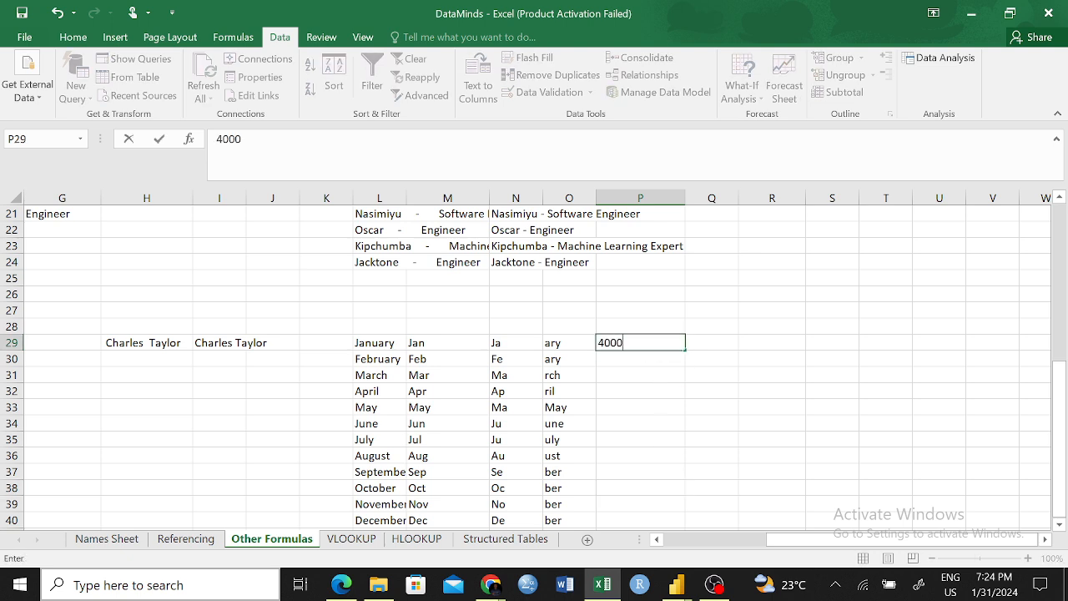
pyautogui.hotkey('ctrl', 'Return')
pyautogui.press('Down')
pyautogui.write('345')
pyautogui.press('Return')
pyautogui.write('5425')
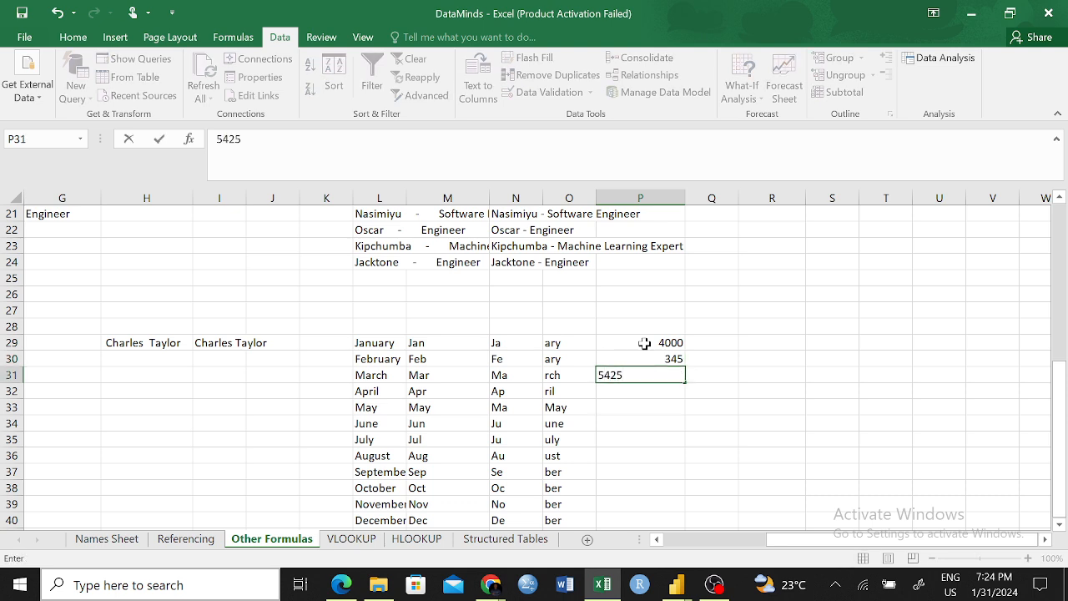
pyautogui.press('Return')
pyautogui.write('5363')
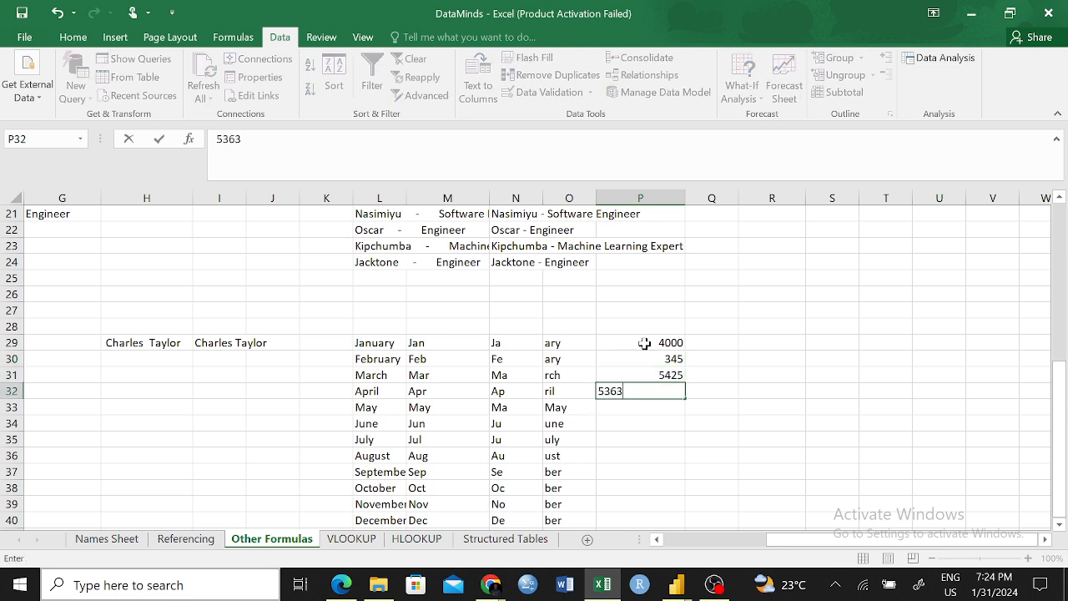
pyautogui.press('Return')
pyautogui.write('24252')
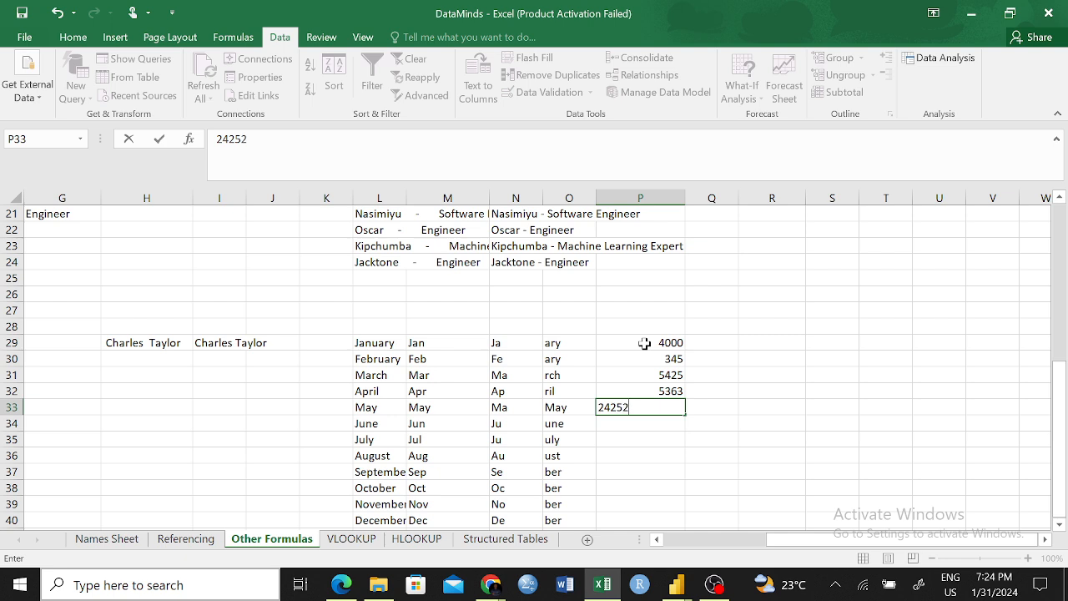
pyautogui.press('BackSpace')
pyautogui.press('Return')
# - Continue the number list with 4353, 2341 and 345 in cells P34 to P36
pyautogui.write('4353')
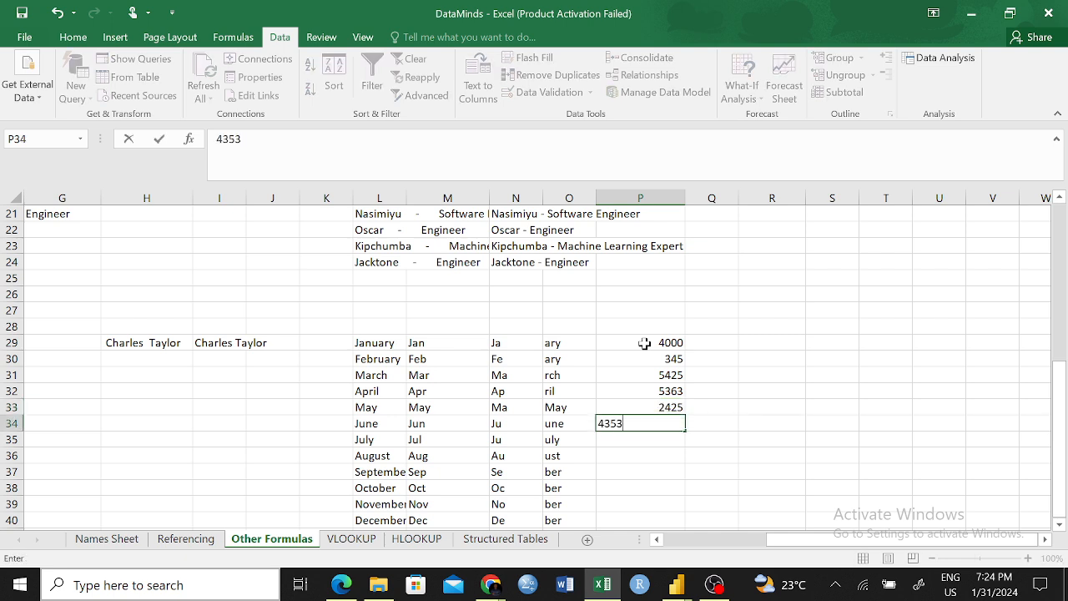
pyautogui.press('Return')
pyautogui.write('2')
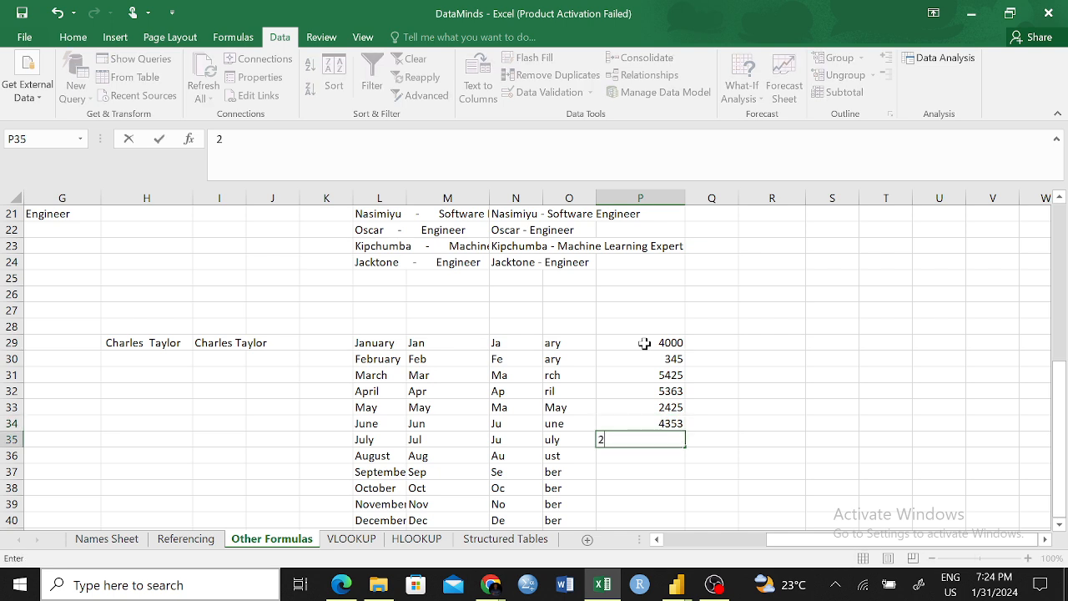
pyautogui.write('341')
pyautogui.press('Return')
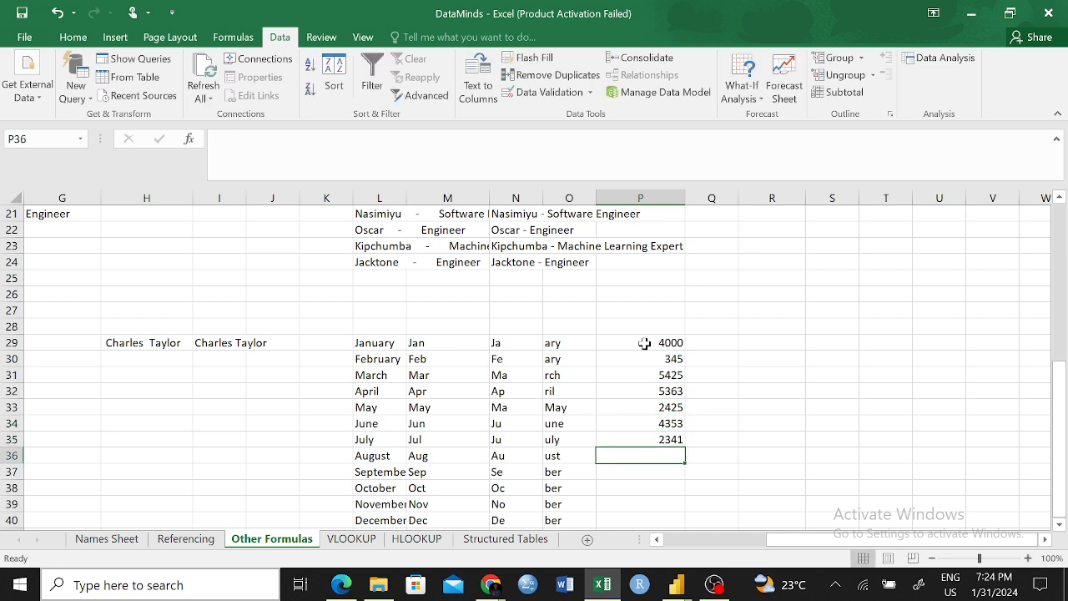
pyautogui.write('345')
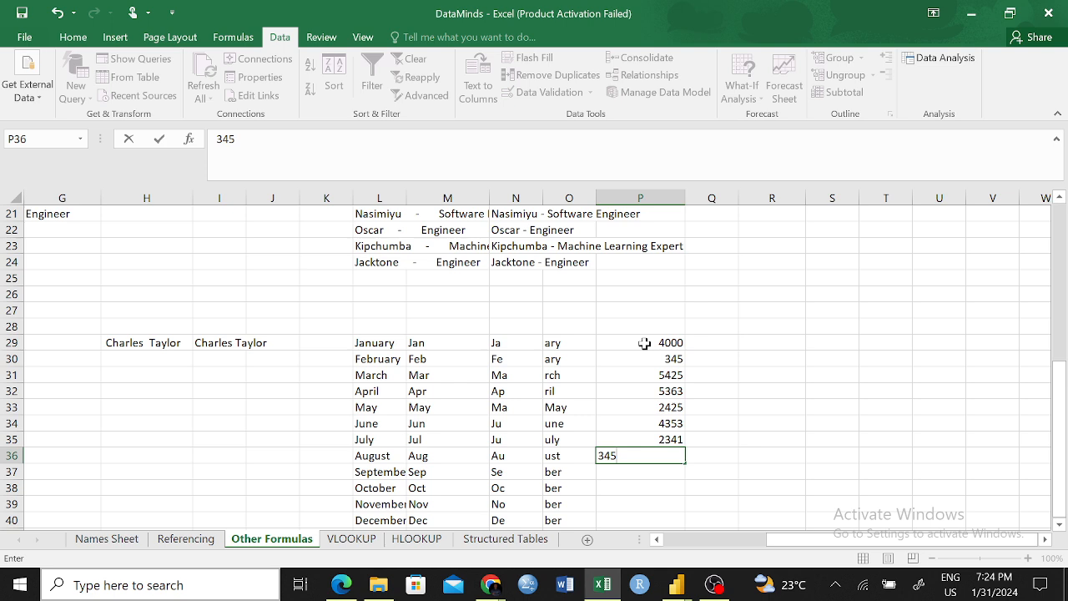
pyautogui.click(748, 391)
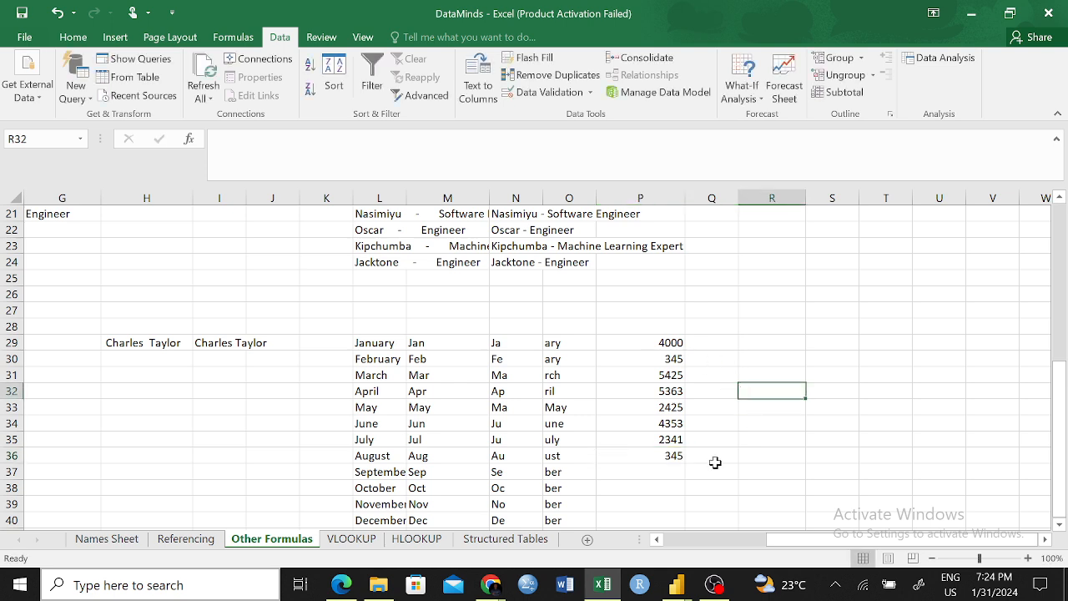
# - Replace the number in cell P36 with 907
pyautogui.click(672, 453)
pyautogui.doubleClick(225, 139)
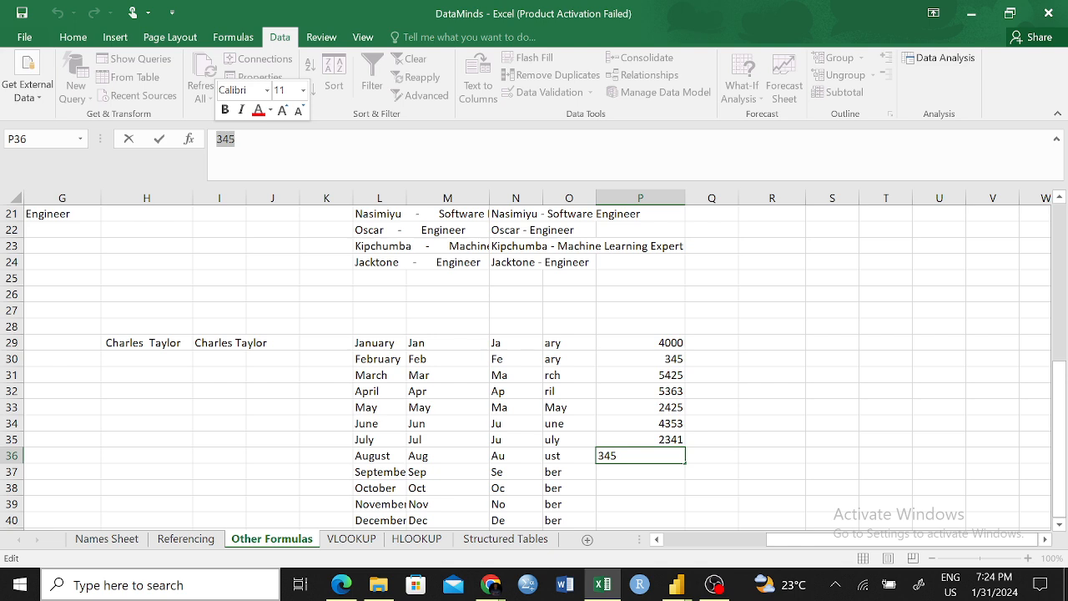
pyautogui.write('907')
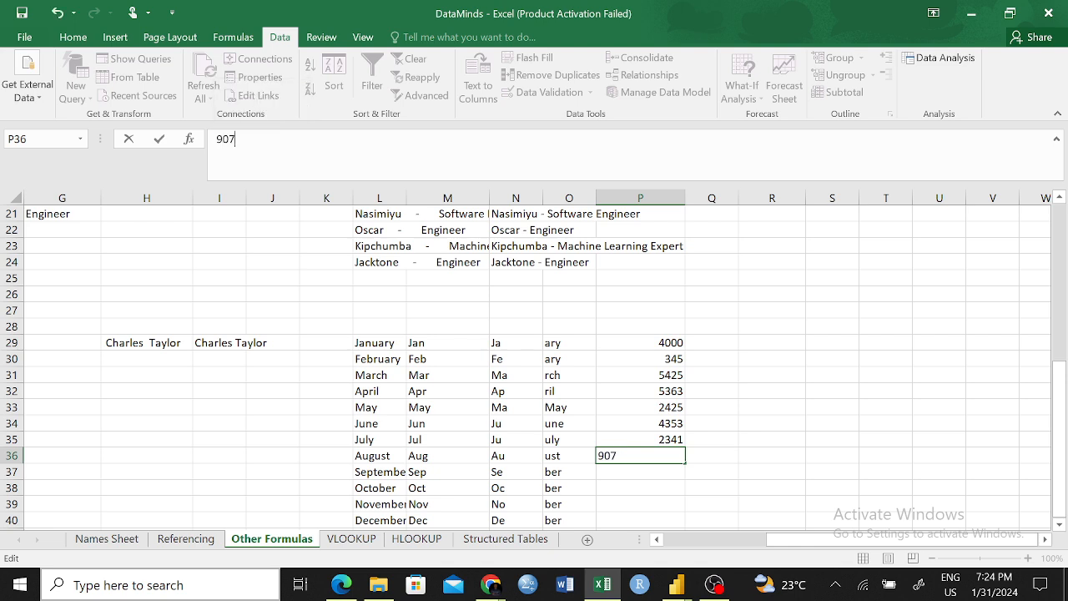
pyautogui.click(889, 357)
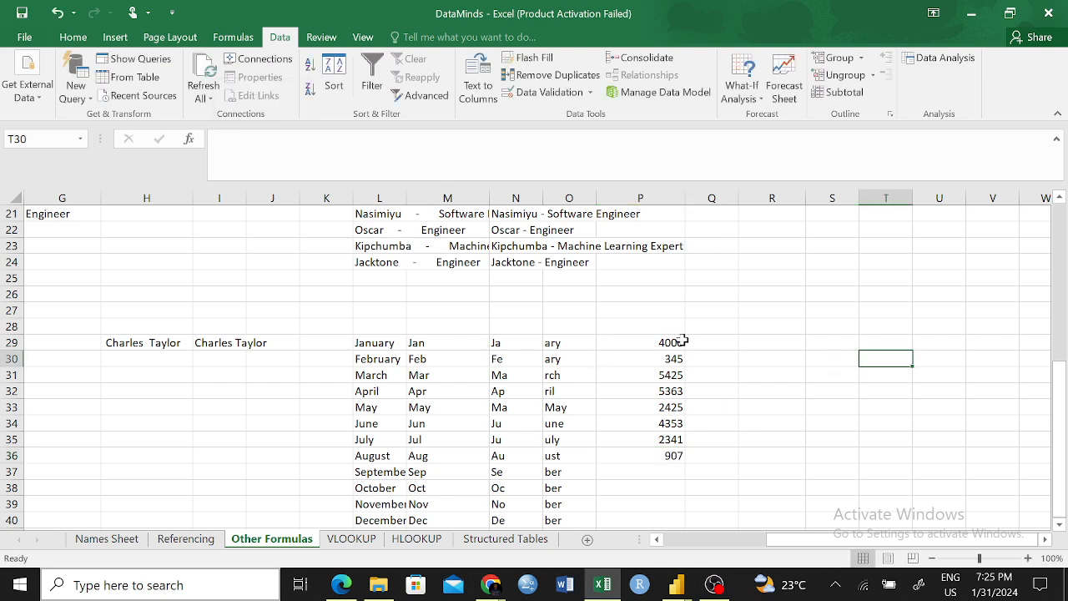
# - Format the numbers in P29 to P36 as Short Date
pyautogui.moveTo(663, 338); pyautogui.dragTo(674, 455)
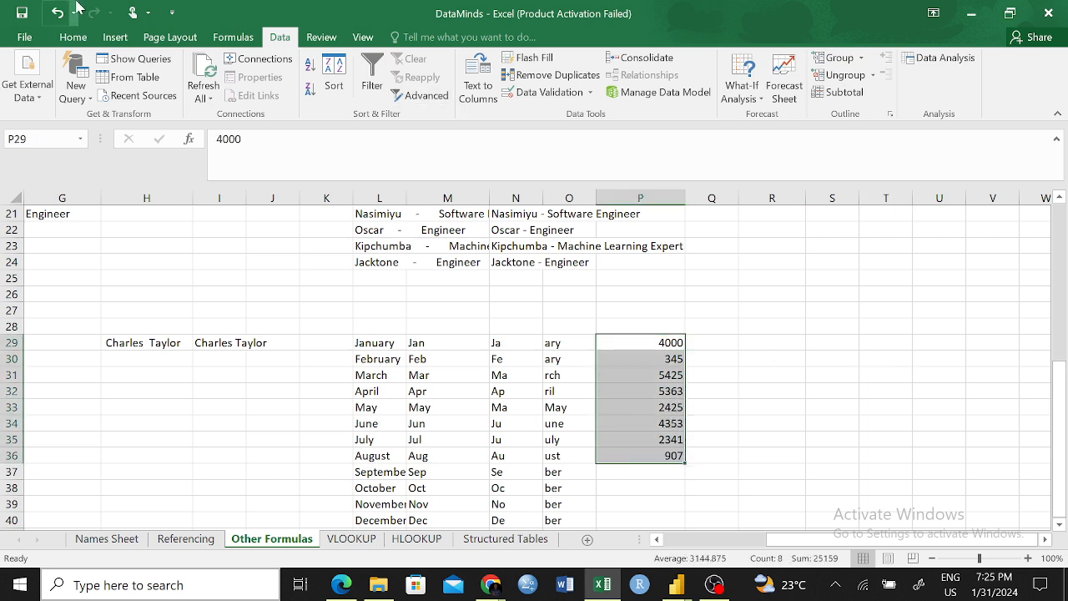
pyautogui.click(110, 37)
pyautogui.click(77, 37)
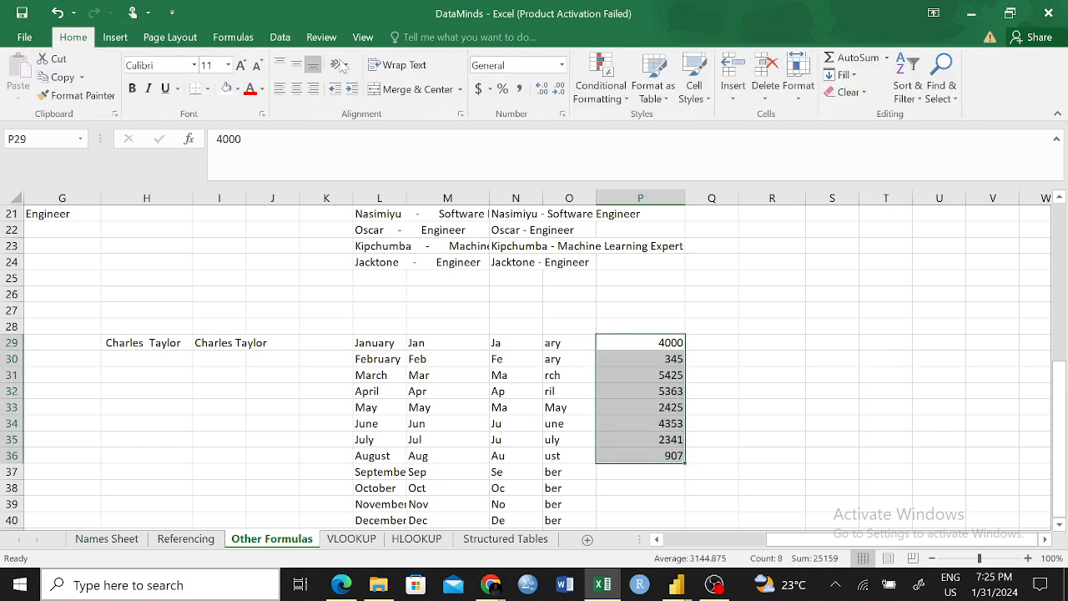
pyautogui.click(561, 65)
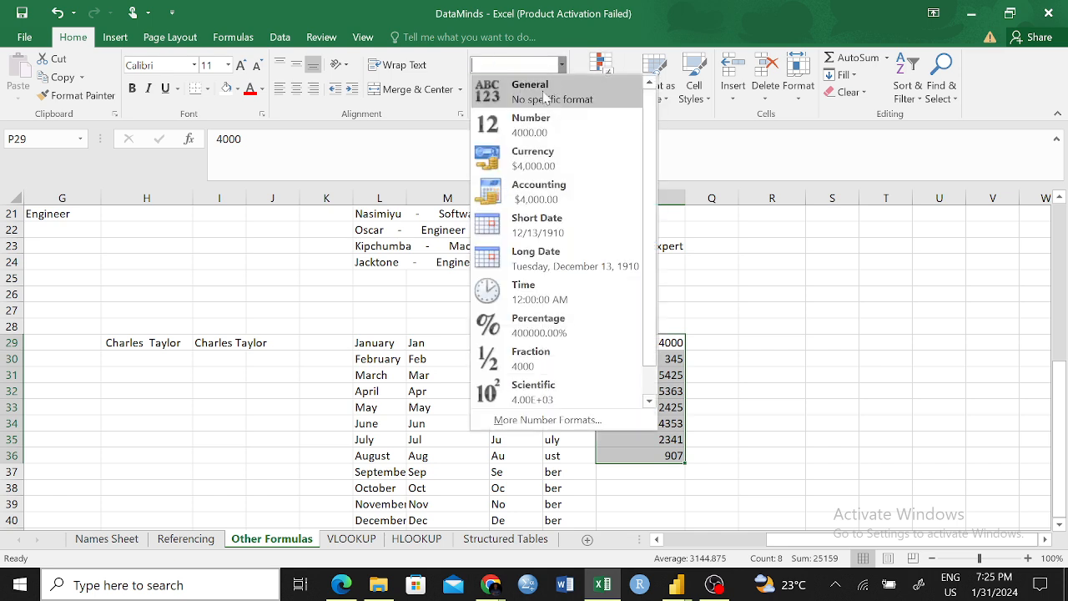
pyautogui.click(535, 239)
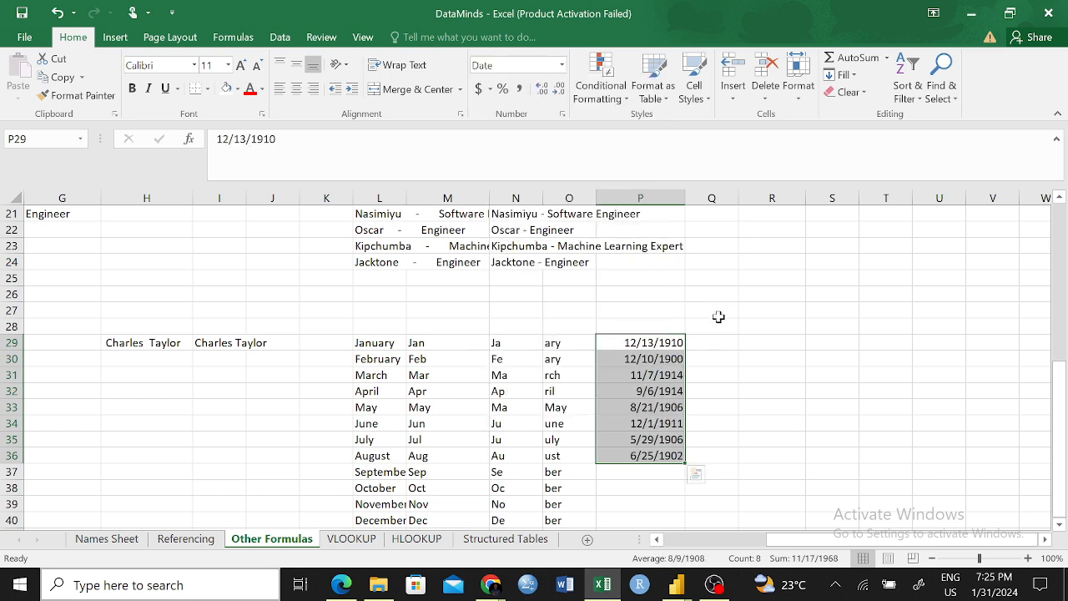
pyautogui.click(721, 357)
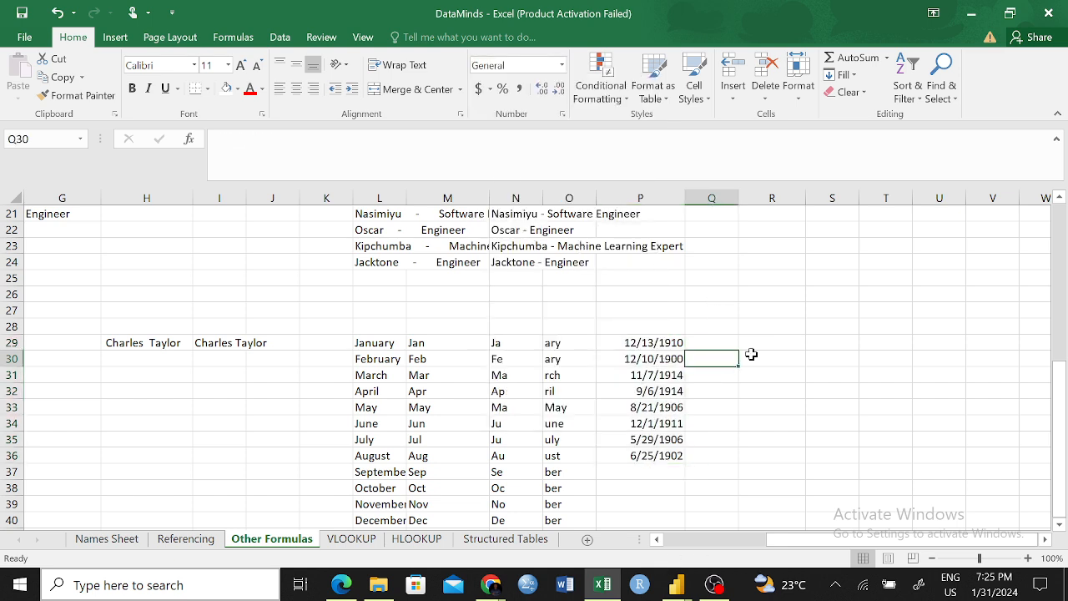
# - Enter the formula =RIGHT(P29,4) in cell Q29 to extract the last four characters of the date
pyautogui.click(722, 342)
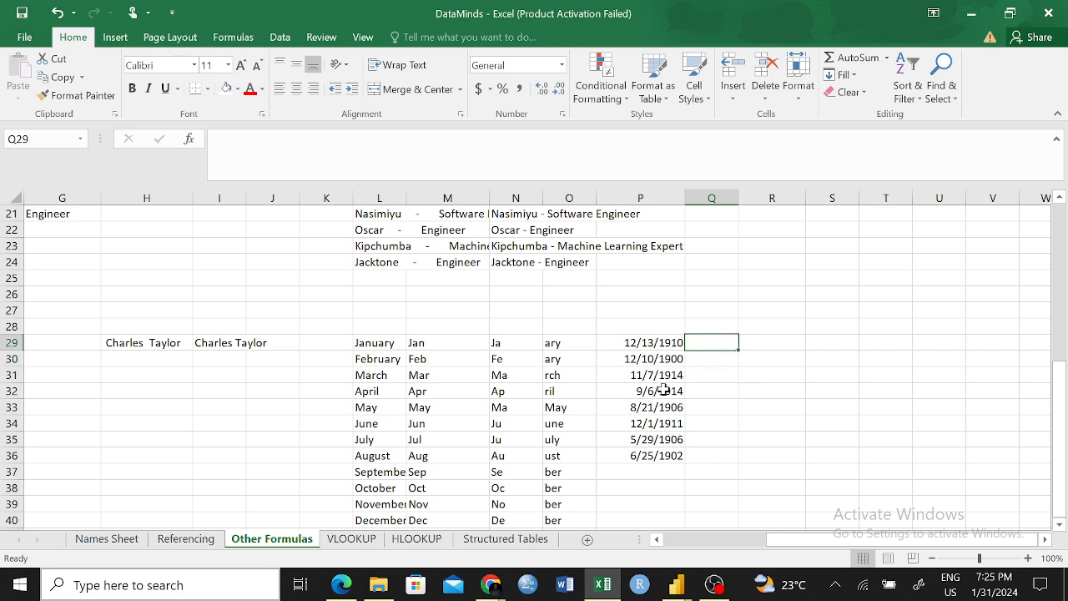
pyautogui.click(779, 455)
pyautogui.click(721, 342)
pyautogui.write('=RIGHT')
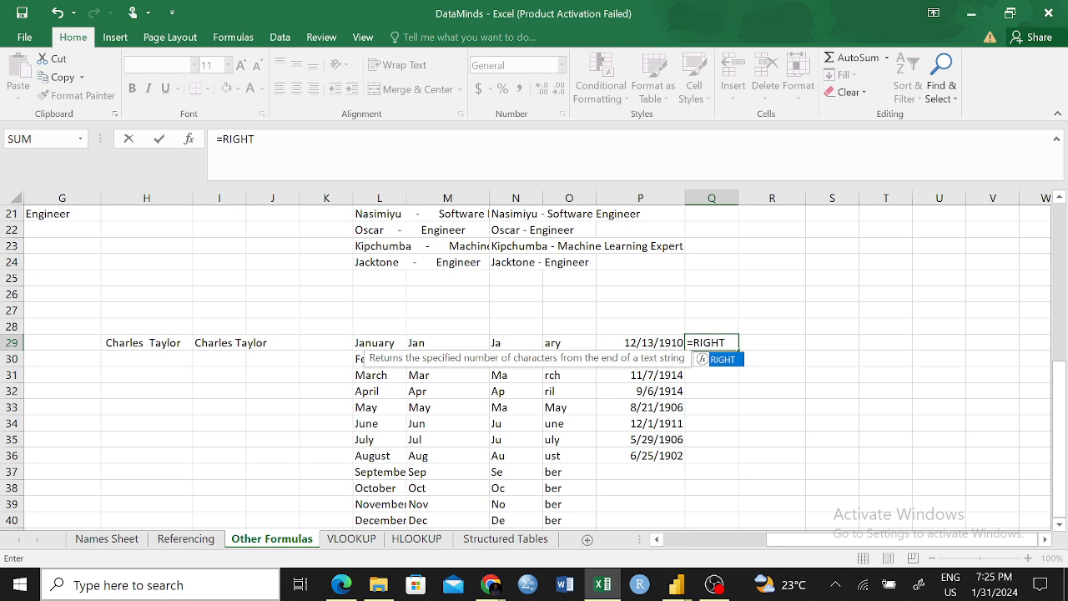
pyautogui.write('(')
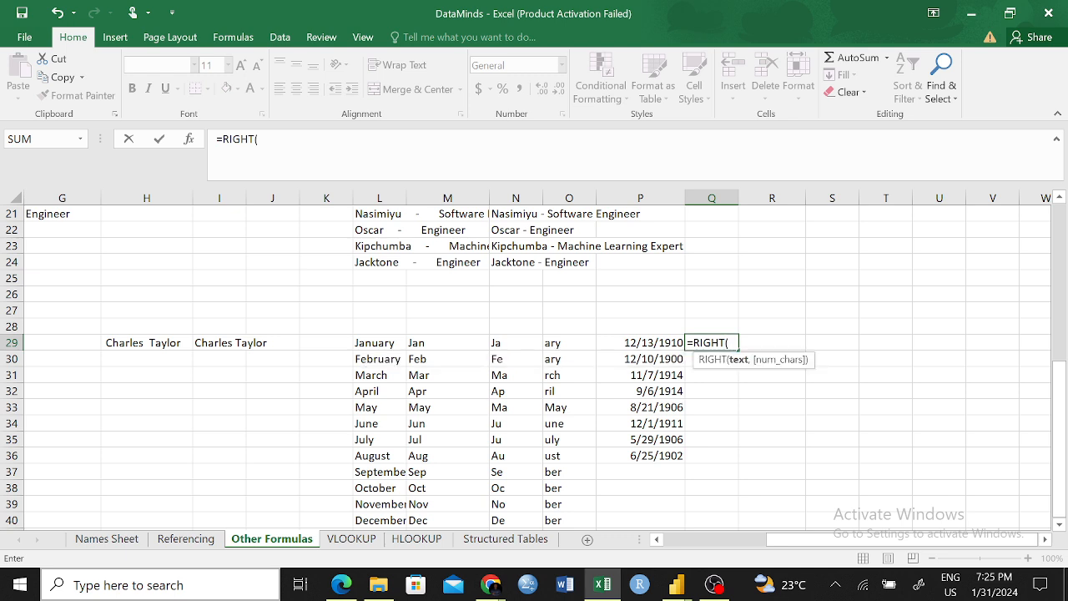
pyautogui.click(640, 343)
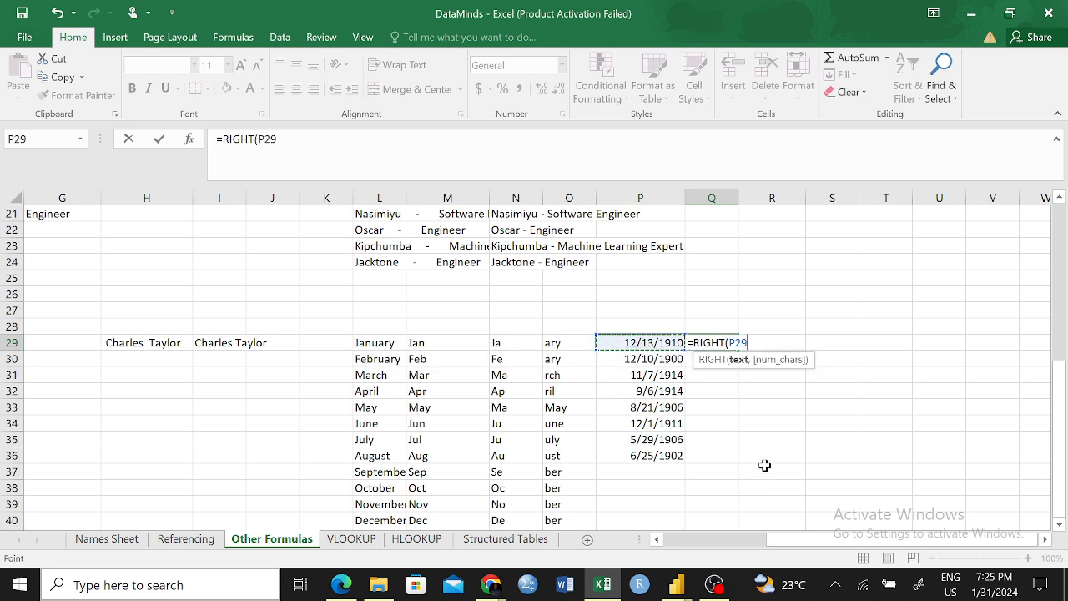
pyautogui.write(',')
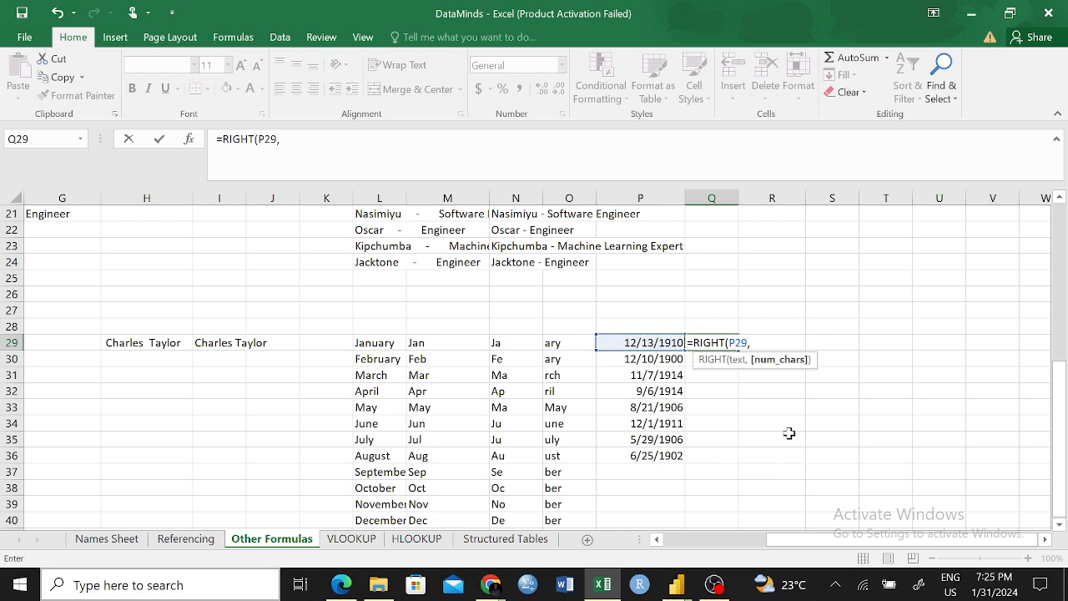
pyautogui.write('4')
pyautogui.write(')')
pyautogui.press('Return')
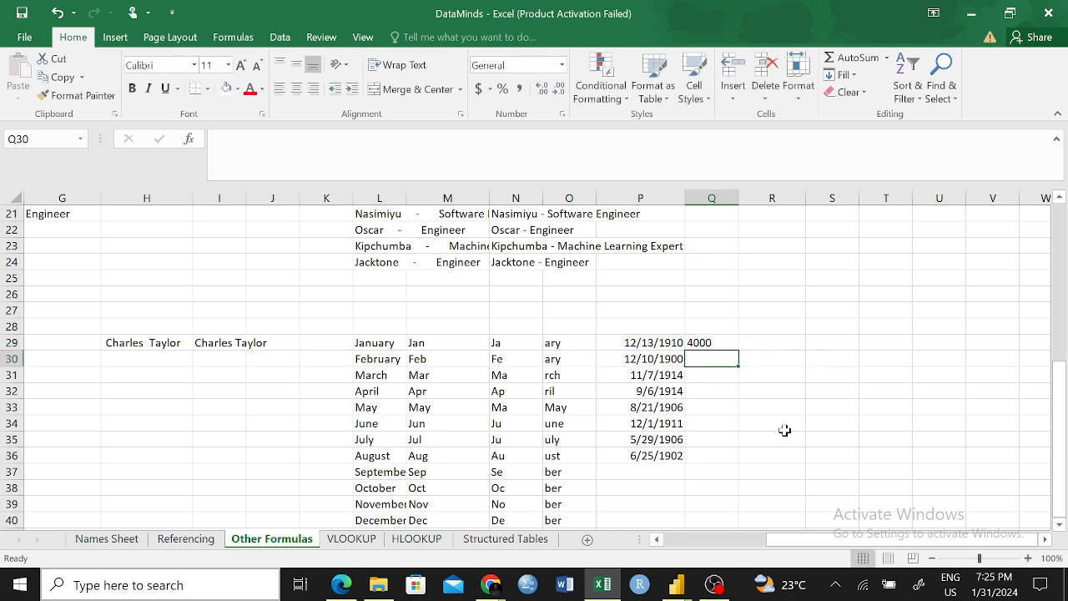
# - Fill the RIGHT formula from Q29 down to Q36 and compare the results with the dates in column P
pyautogui.click(710, 342)
pyautogui.moveTo(737, 350); pyautogui.dragTo(746, 457)
pyautogui.click(870, 428)
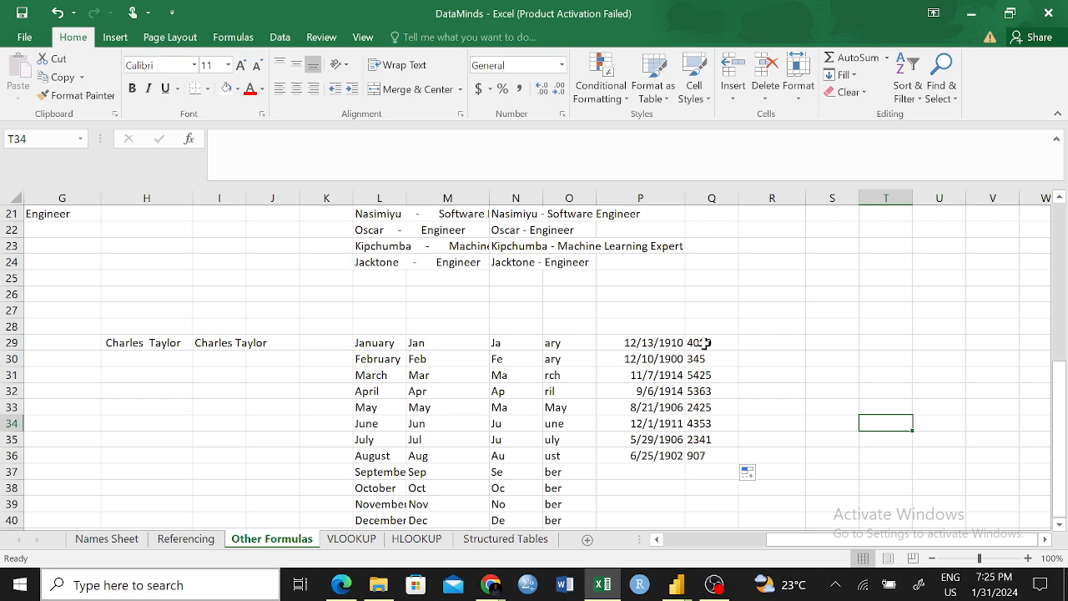
pyautogui.moveTo(704, 342); pyautogui.dragTo(717, 450)
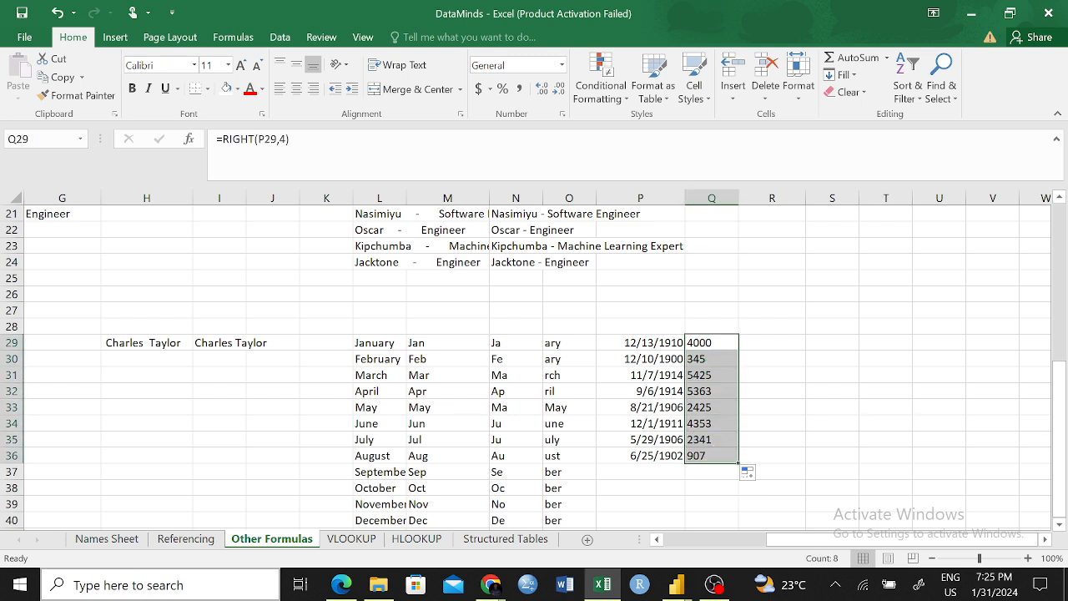
pyautogui.click(822, 375)
pyautogui.click(650, 345)
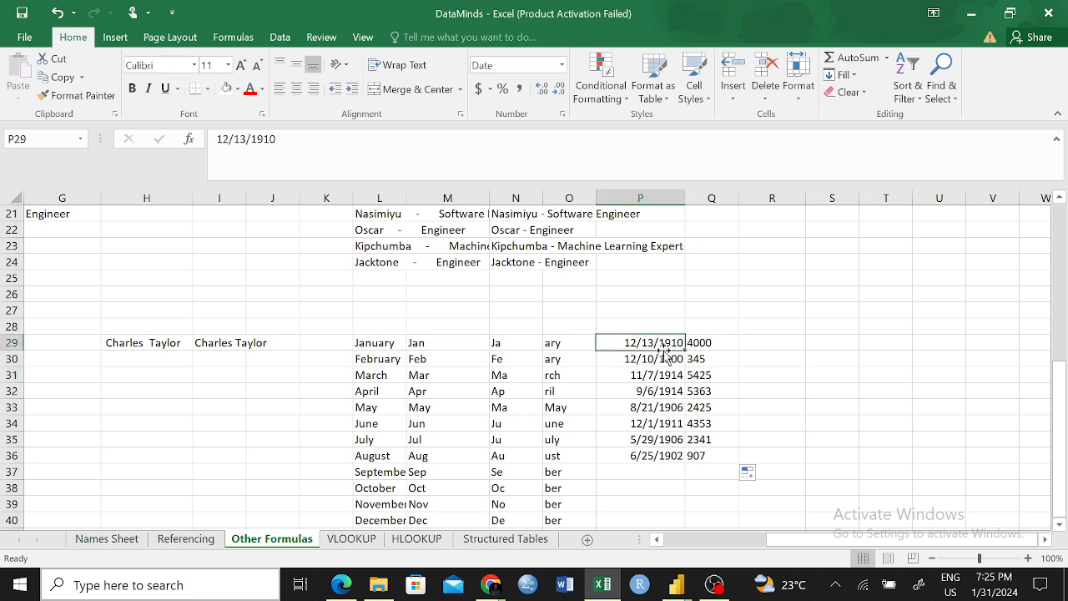
# - Enter the date 13/12/1910 in cell R29
pyautogui.click(788, 343)
pyautogui.write('2')
pyautogui.press('BackSpace')
pyautogui.write('13')
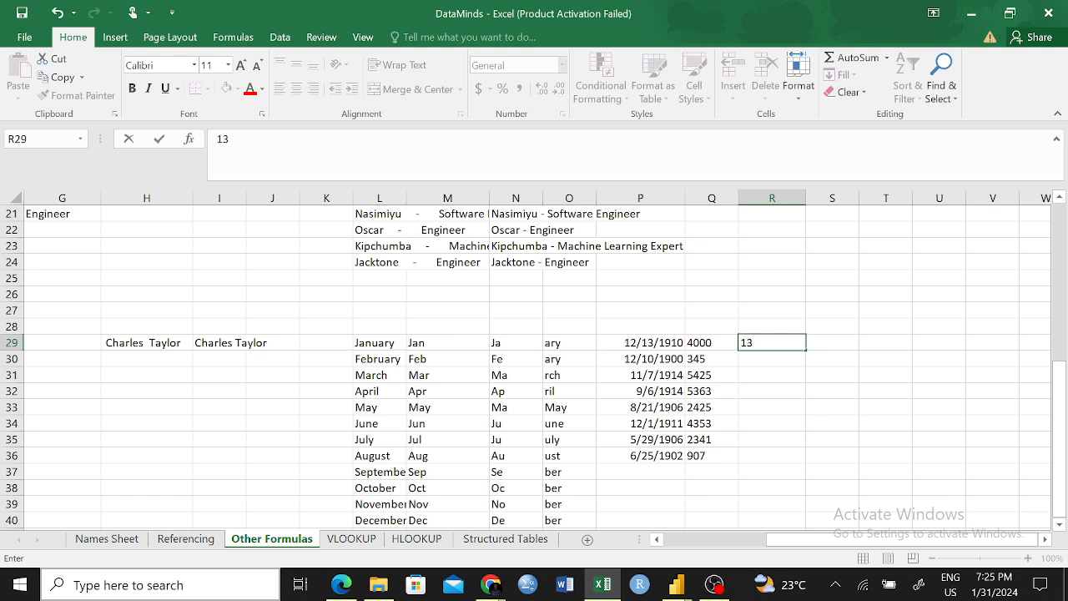
pyautogui.write('/12/1900')
pyautogui.press('BackSpace')
pyautogui.press('BackSpace')
pyautogui.write('10')
pyautogui.press('Return')
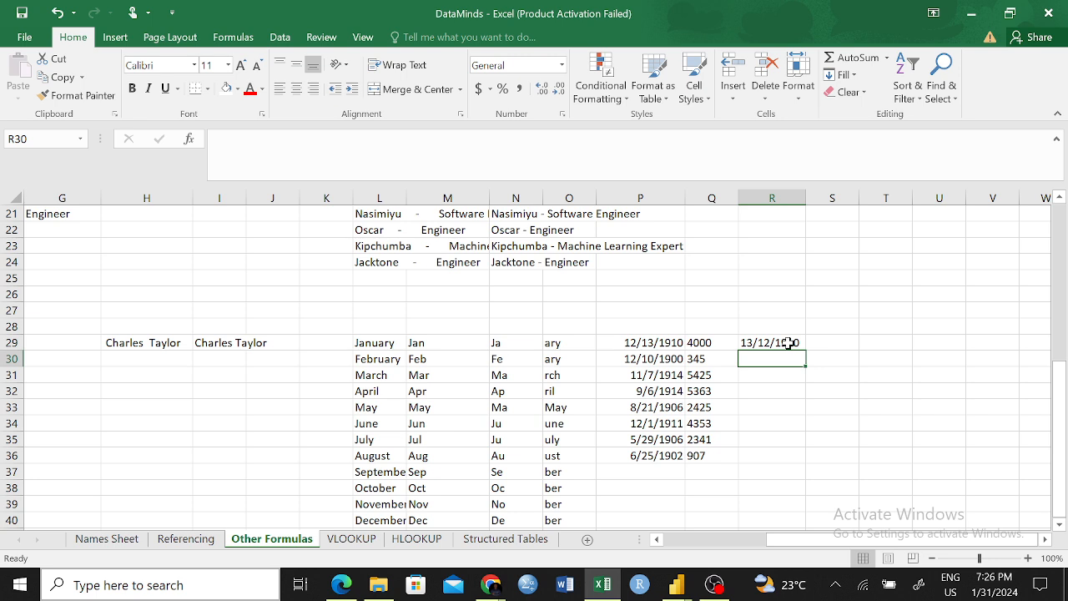
# - Enter the formula =RIGHT(R29,4) in cell S29 to extract the year from the date in R29
pyautogui.click(848, 341)
pyautogui.write('=')
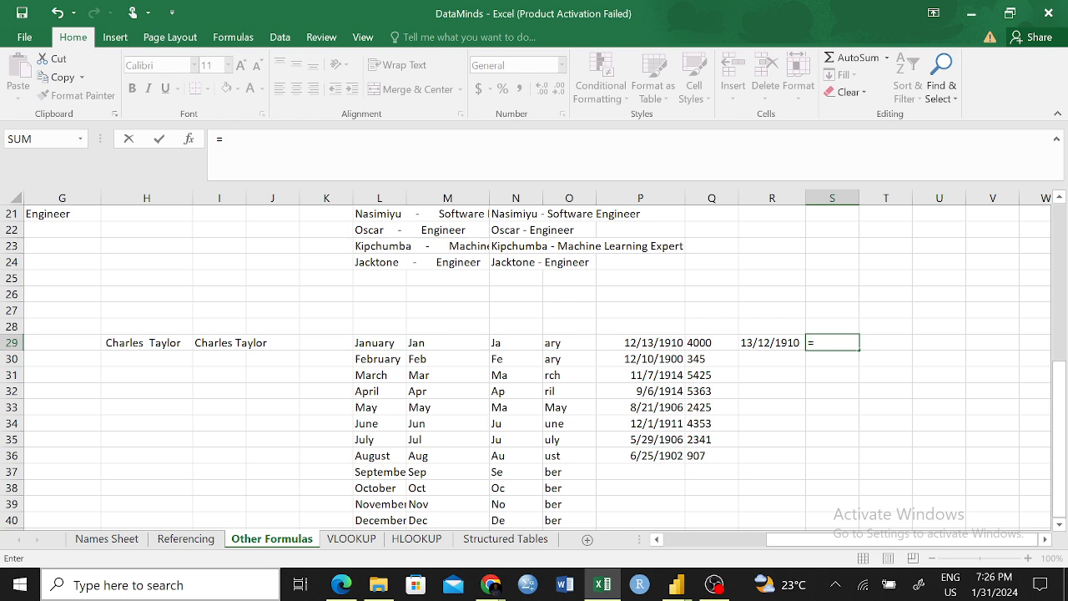
pyautogui.write('f')
pyautogui.press('BackSpace')
pyautogui.write('RIGH')
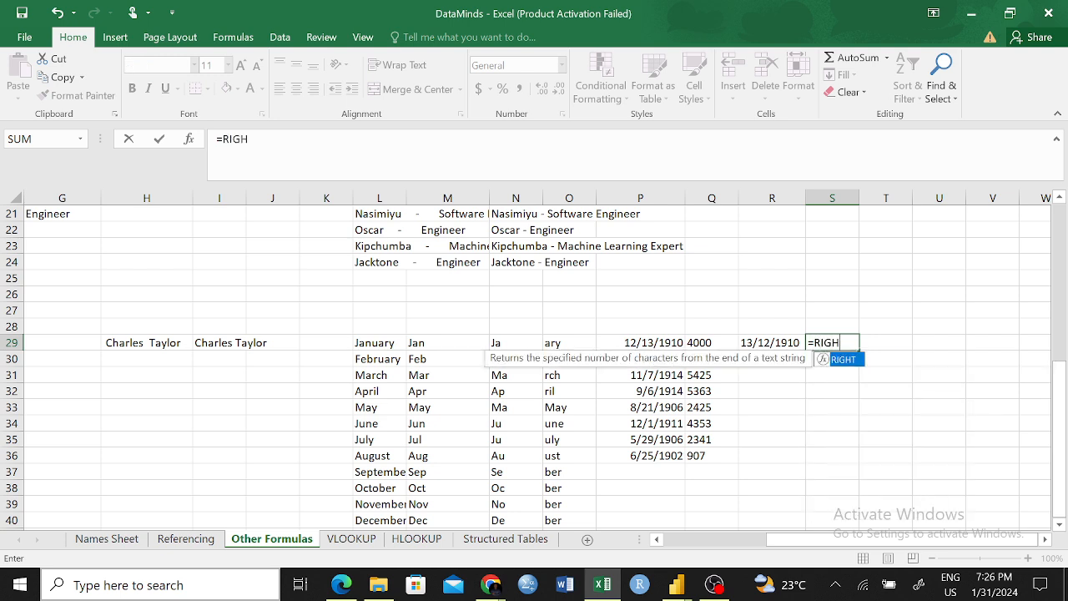
pyautogui.write('T(')
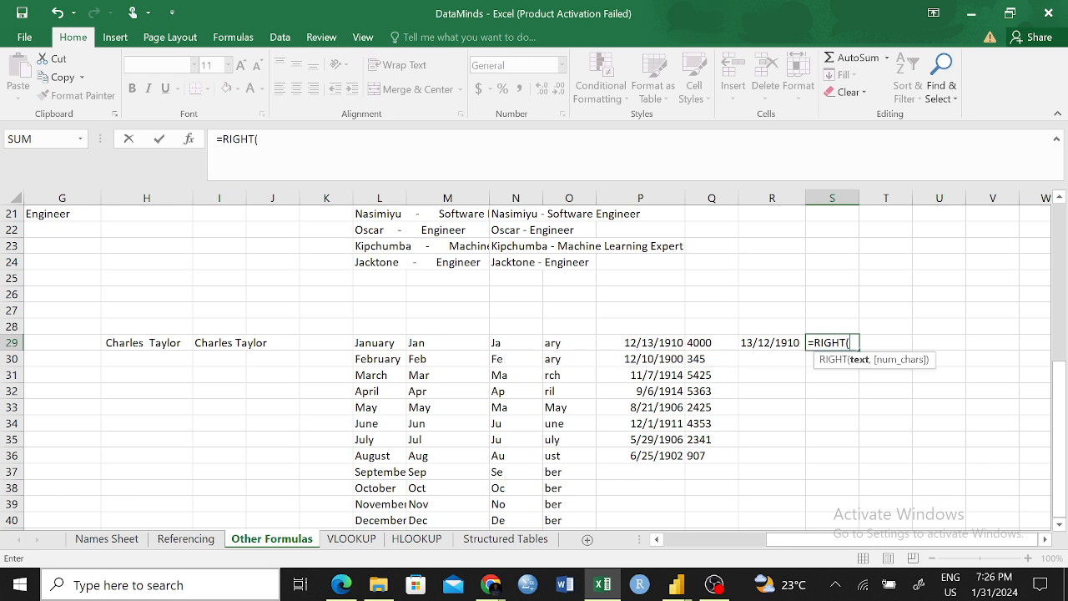
pyautogui.click(765, 342)
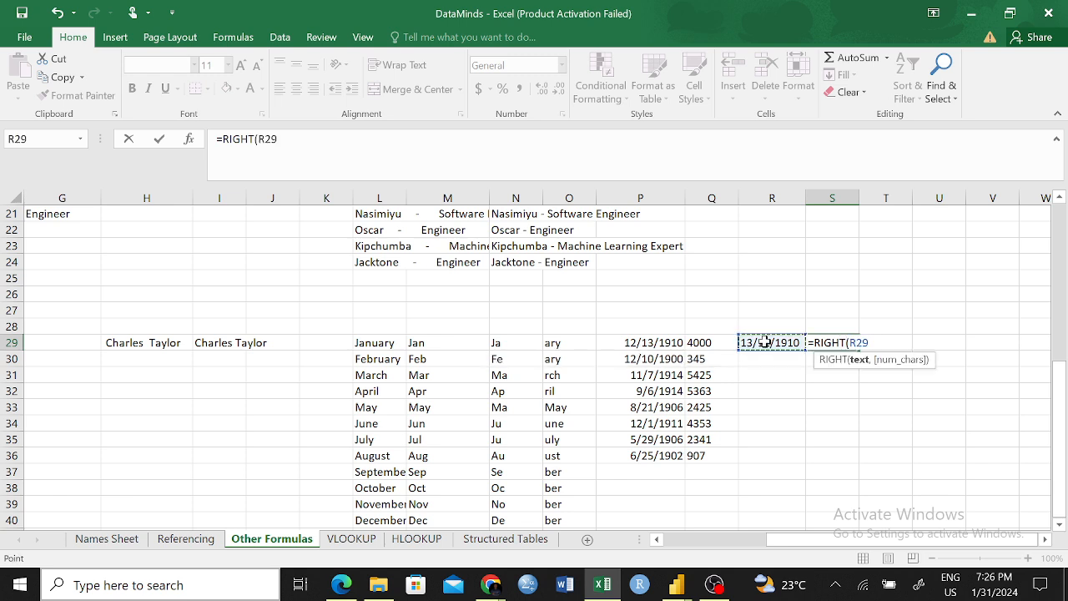
pyautogui.write(',4')
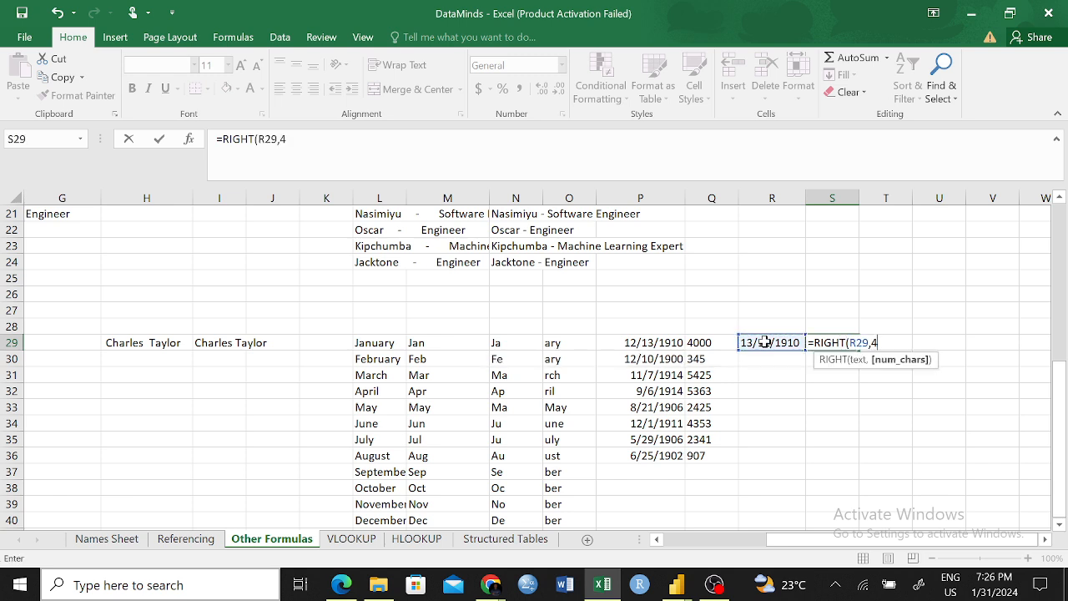
pyautogui.write(')')
pyautogui.press('Return')
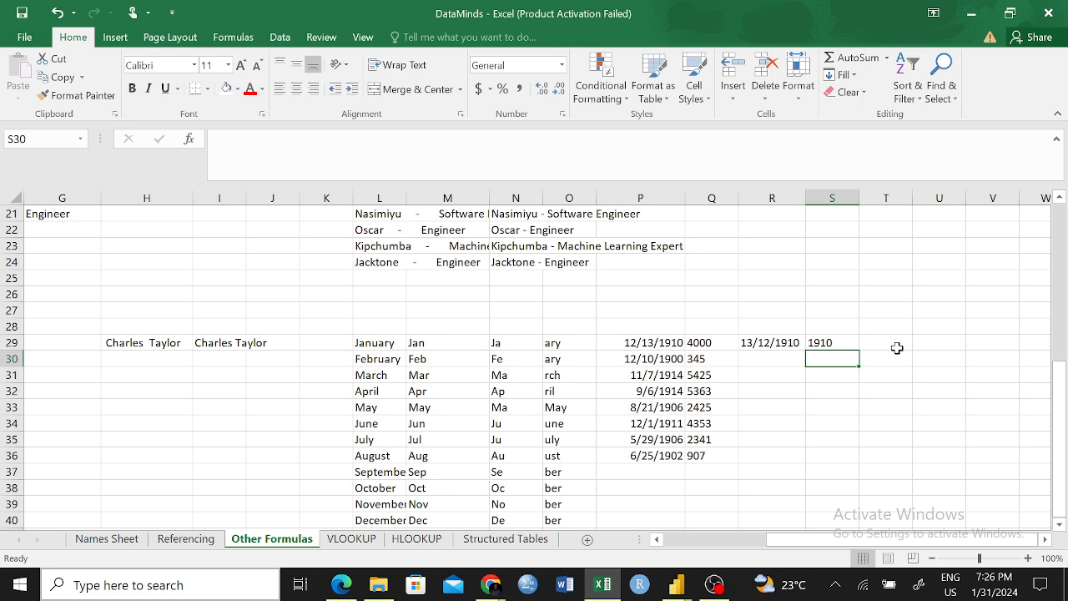
pyautogui.click(823, 342)
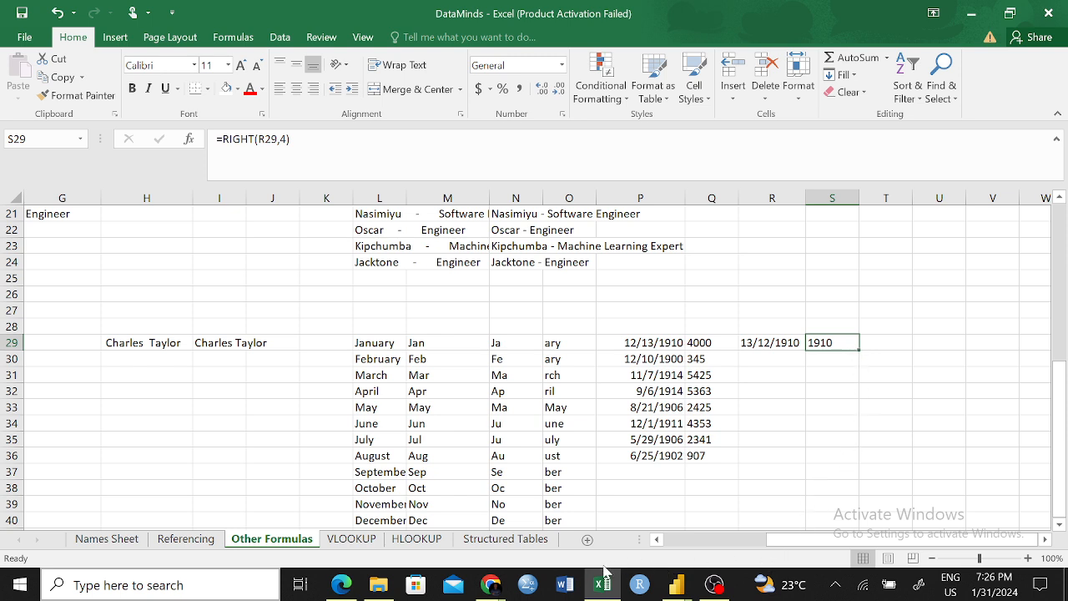
# - Apply the Short Date number format to the RIGHT results in cells Q29:Q36
pyautogui.moveTo(489, 589)
pyautogui.moveTo(707, 338); pyautogui.dragTo(734, 457)
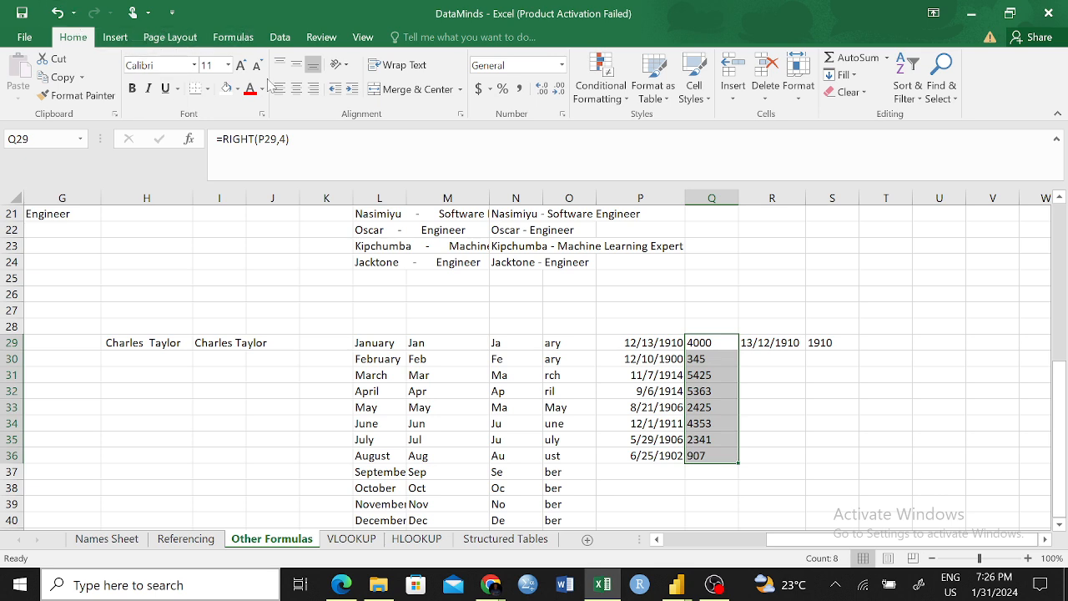
pyautogui.click(562, 65)
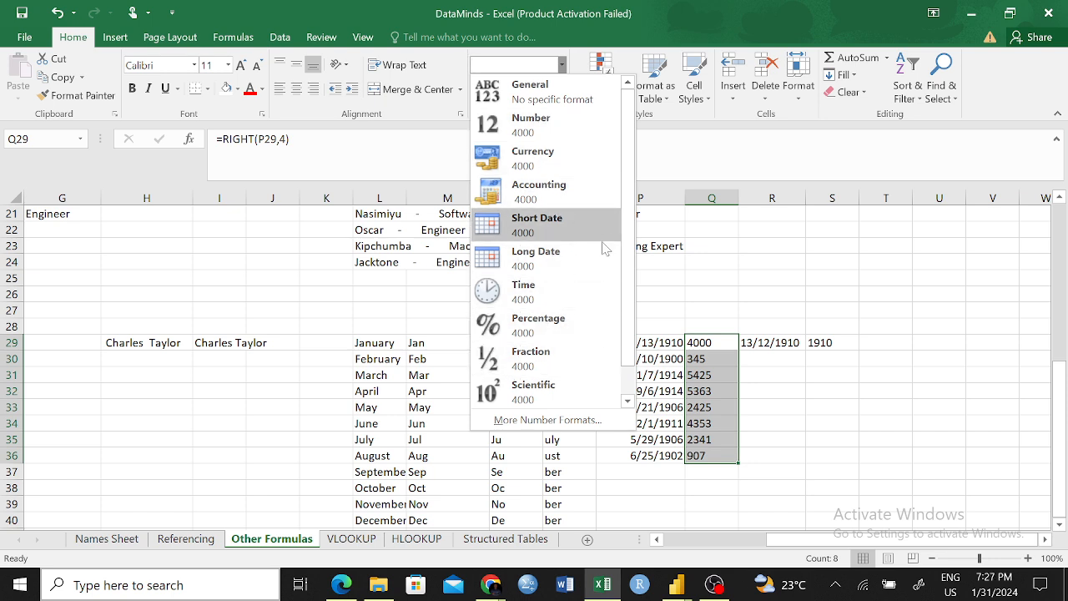
pyautogui.moveTo(629, 242); pyautogui.dragTo(622, 207)
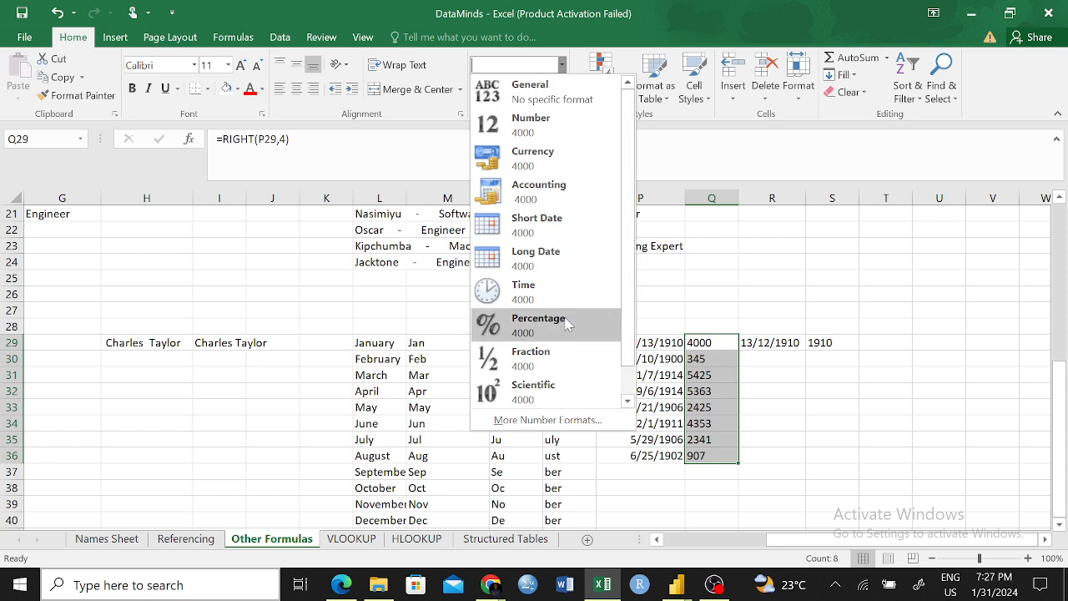
pyautogui.click(542, 230)
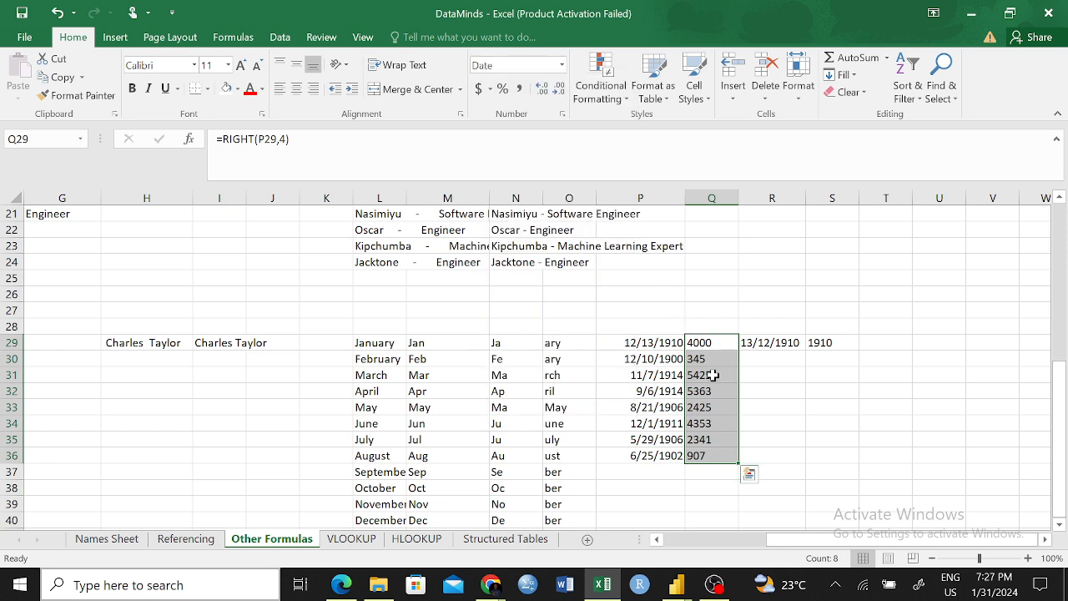
pyautogui.click(761, 392)
pyautogui.click(701, 343)
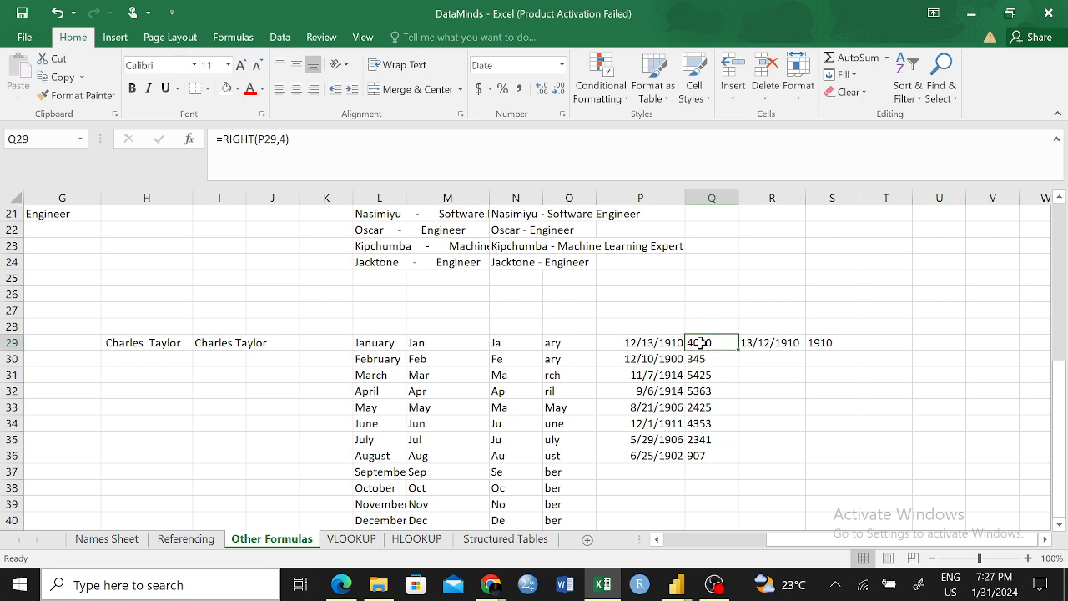
# - Compare the date in R29 with the extracted year in S29, and review the other formula examples on the worksheet
pyautogui.click(824, 407)
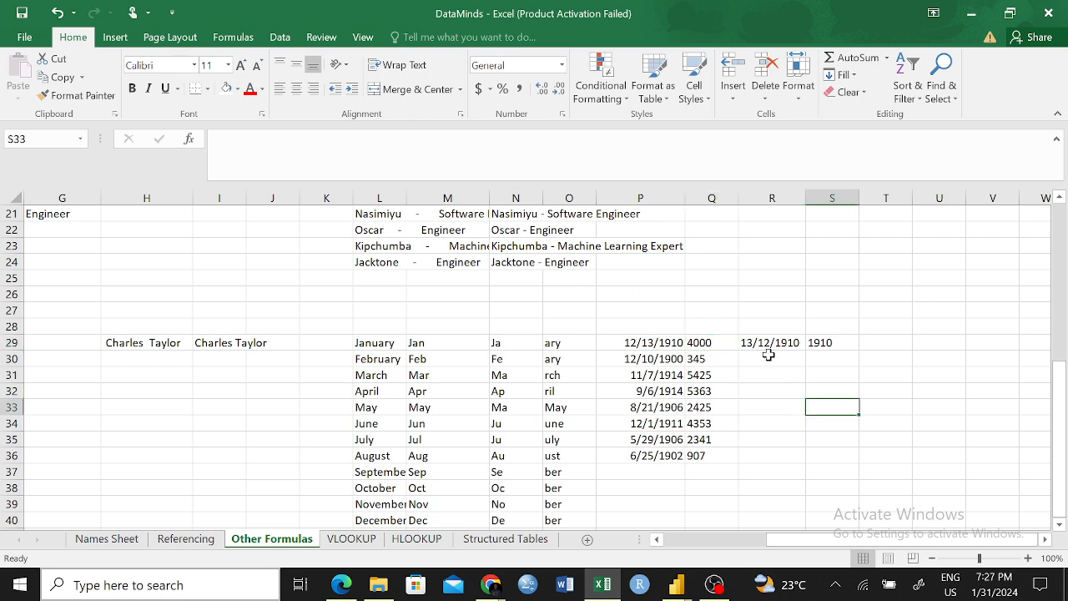
pyautogui.click(759, 344)
pyautogui.moveTo(808, 342); pyautogui.dragTo(813, 344)
pyautogui.click(810, 376)
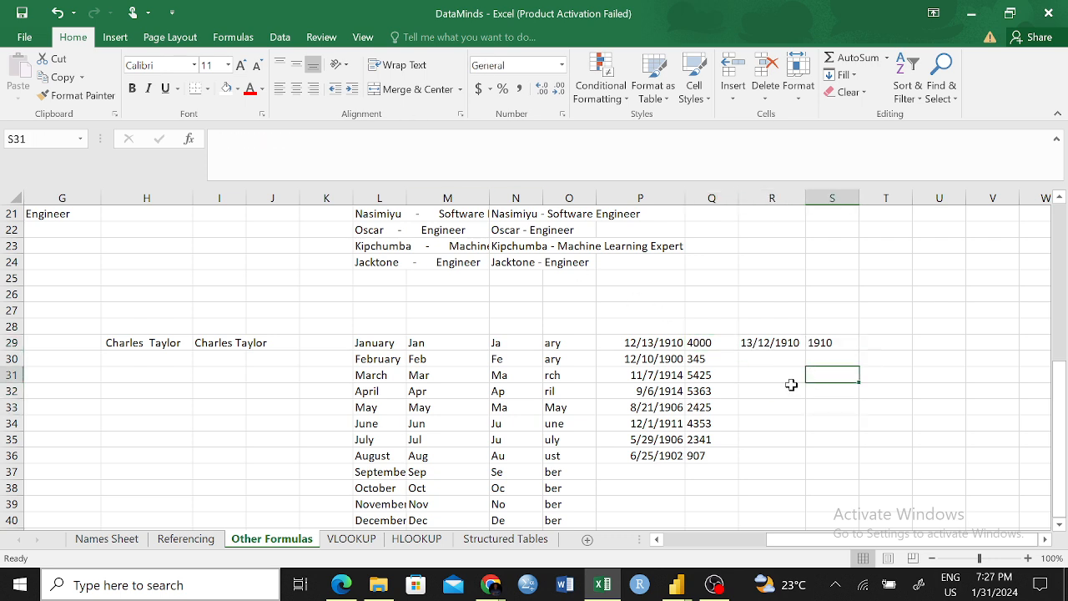
pyautogui.click(769, 345)
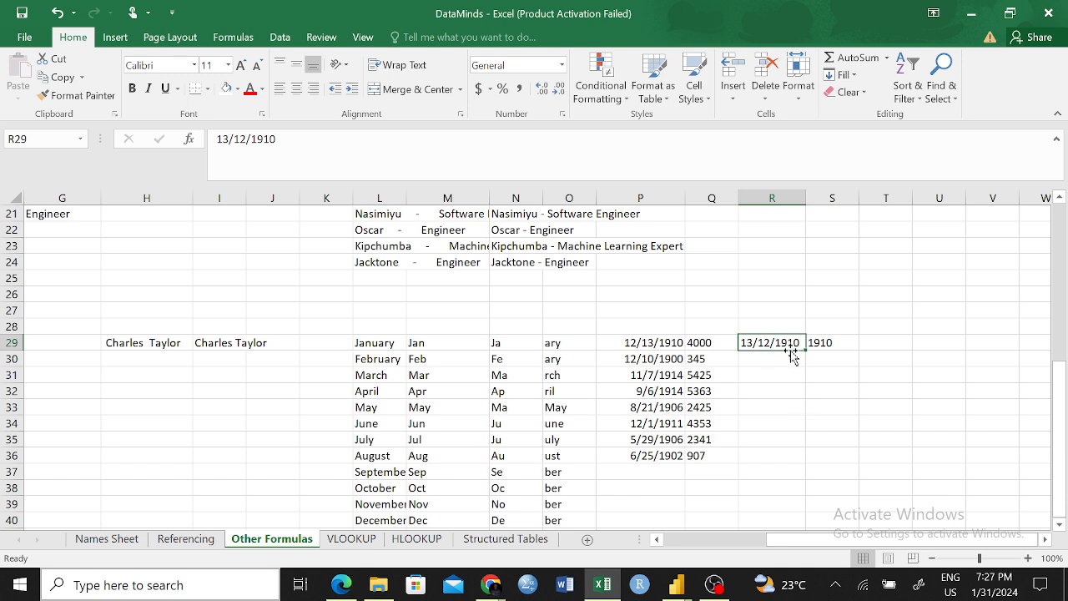
pyautogui.click(778, 389)
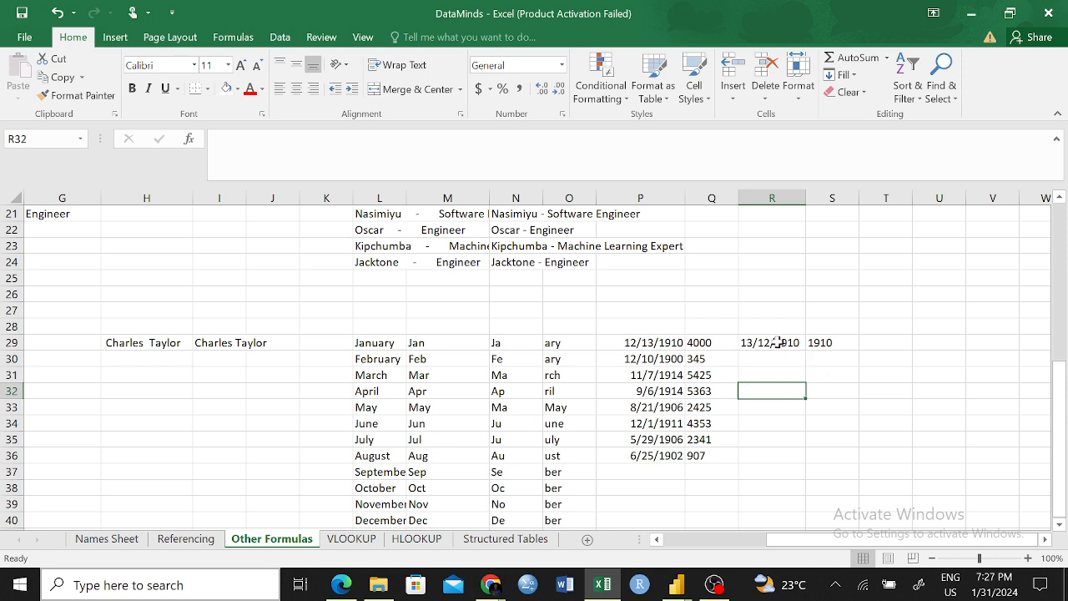
pyautogui.click(833, 372)
pyautogui.scroll(7, 843, 342)
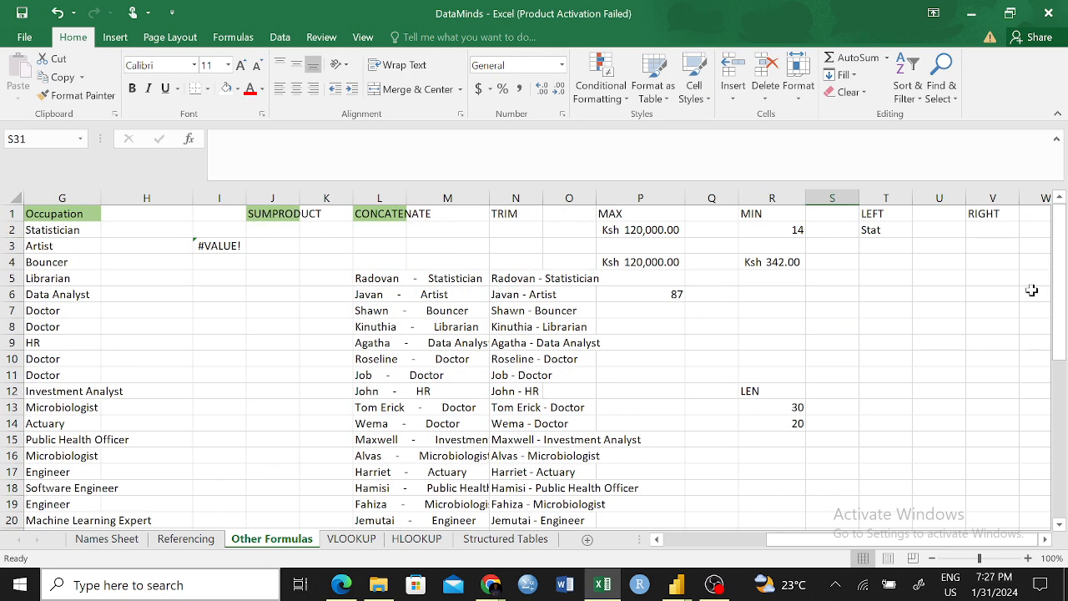
pyautogui.scroll(-7, 971, 294)
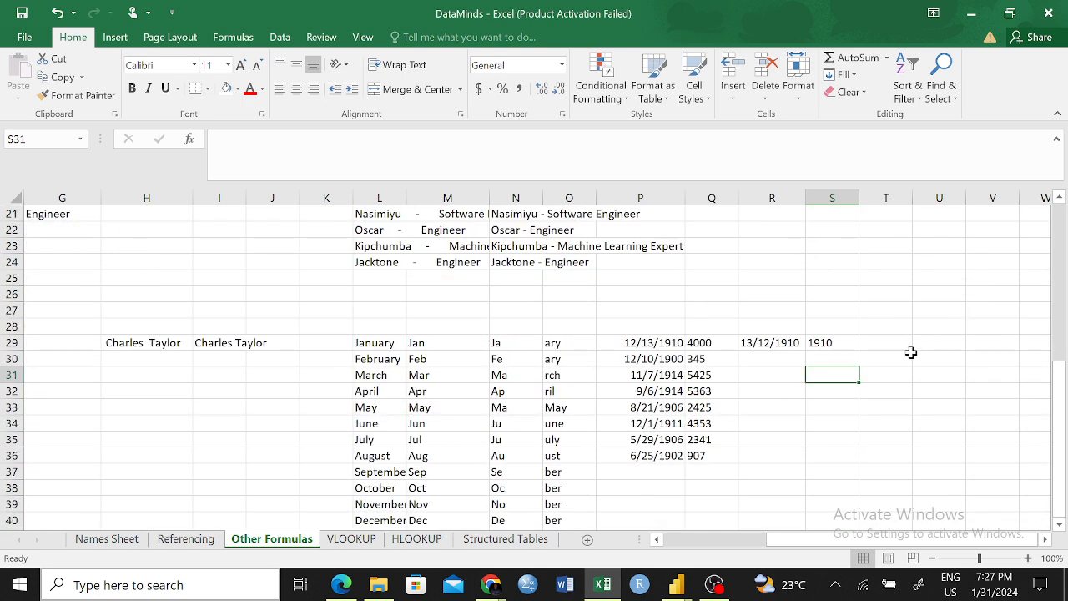
pyautogui.scroll(4, 895, 331)
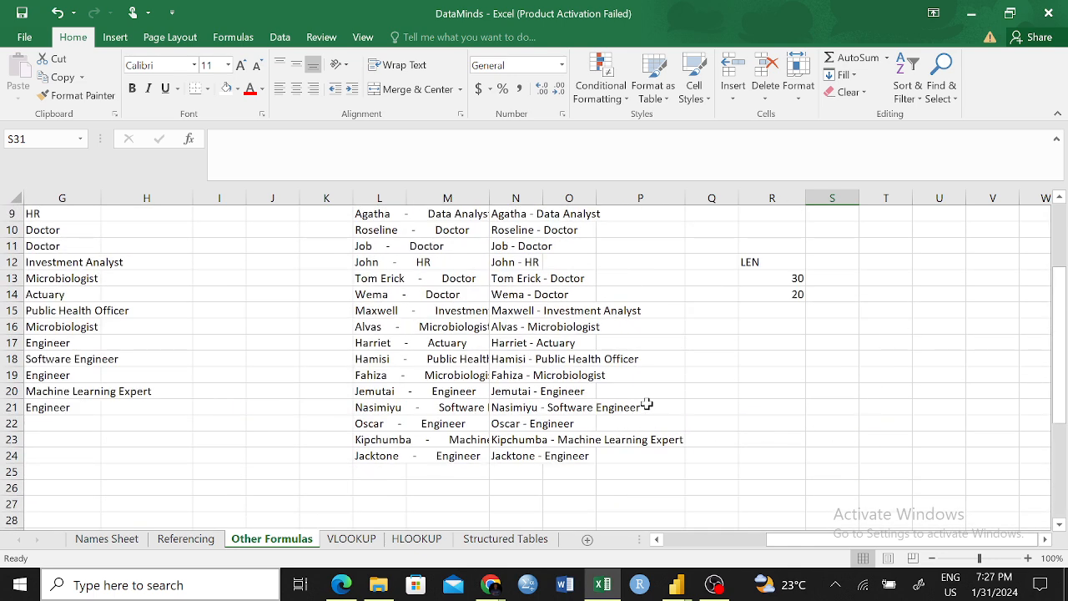
pyautogui.scroll(2, 658, 395)
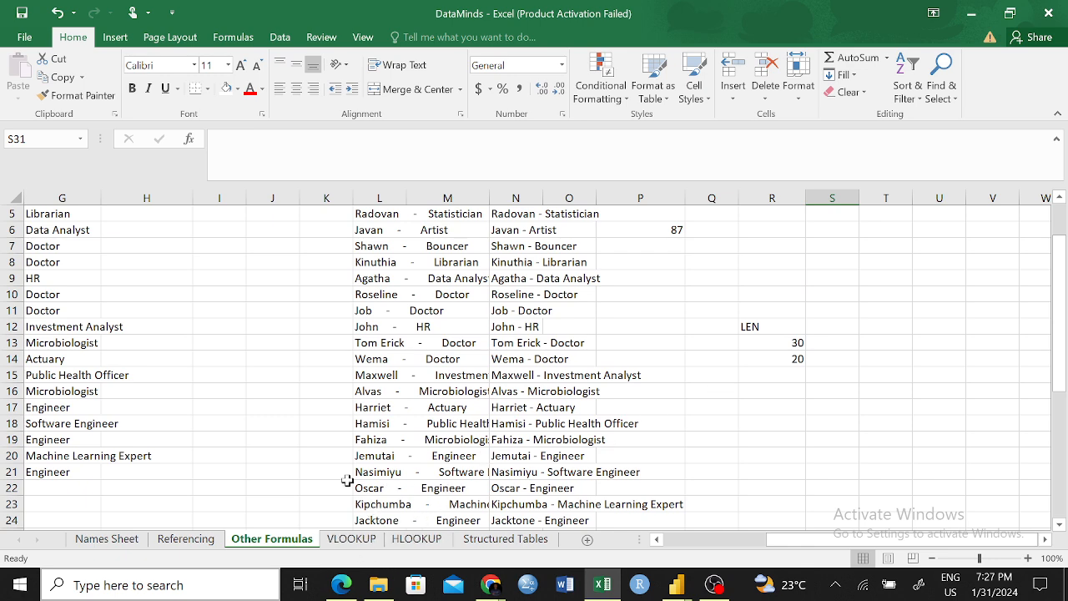
# - Open the VLOOKUP worksheet and zoom it to 144% with the data table and lookup questions in view
pyautogui.click(351, 538)
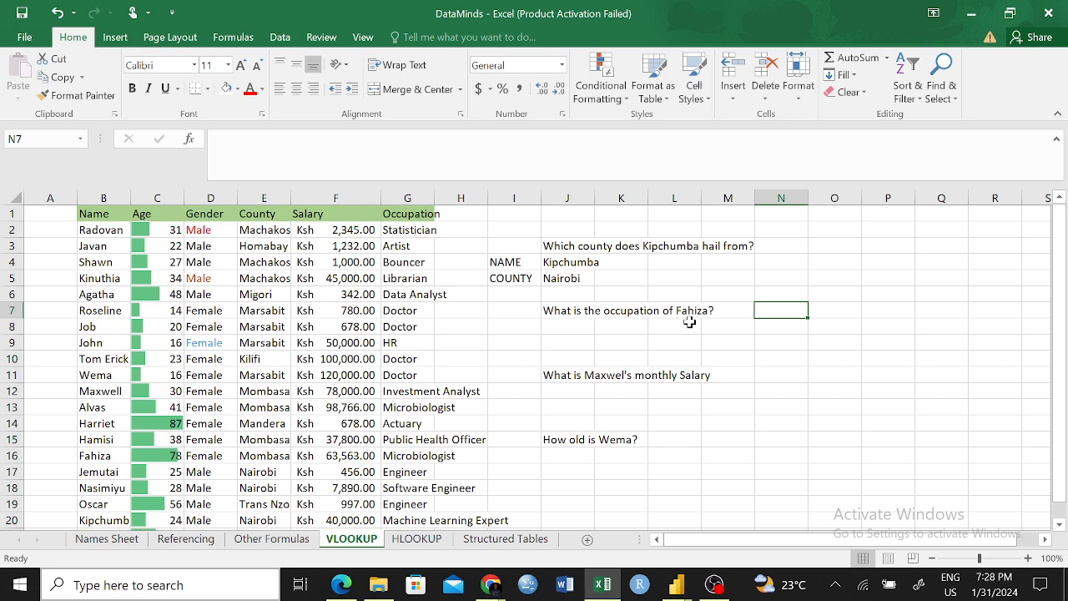
pyautogui.click(996, 558)
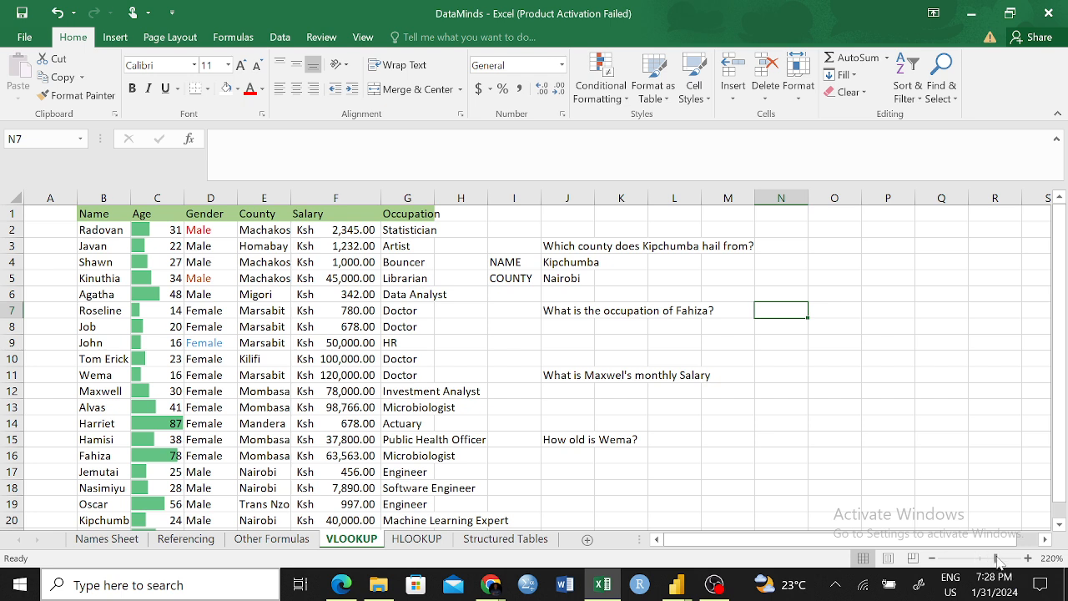
pyautogui.moveTo(984, 558); pyautogui.dragTo(989, 560)
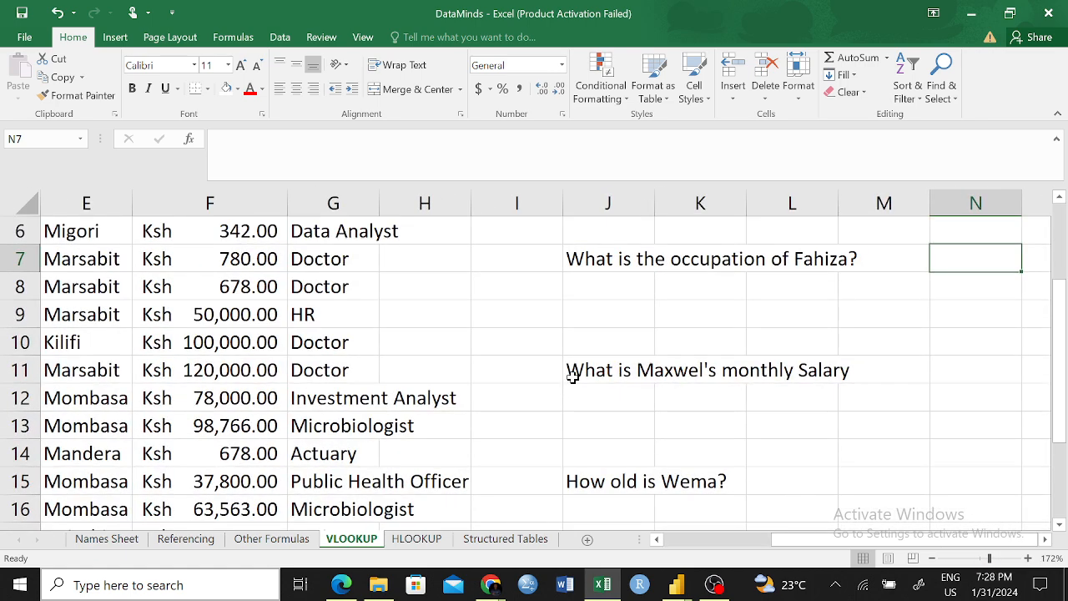
pyautogui.scroll(2, 624, 365)
pyautogui.scroll(1, 649, 365)
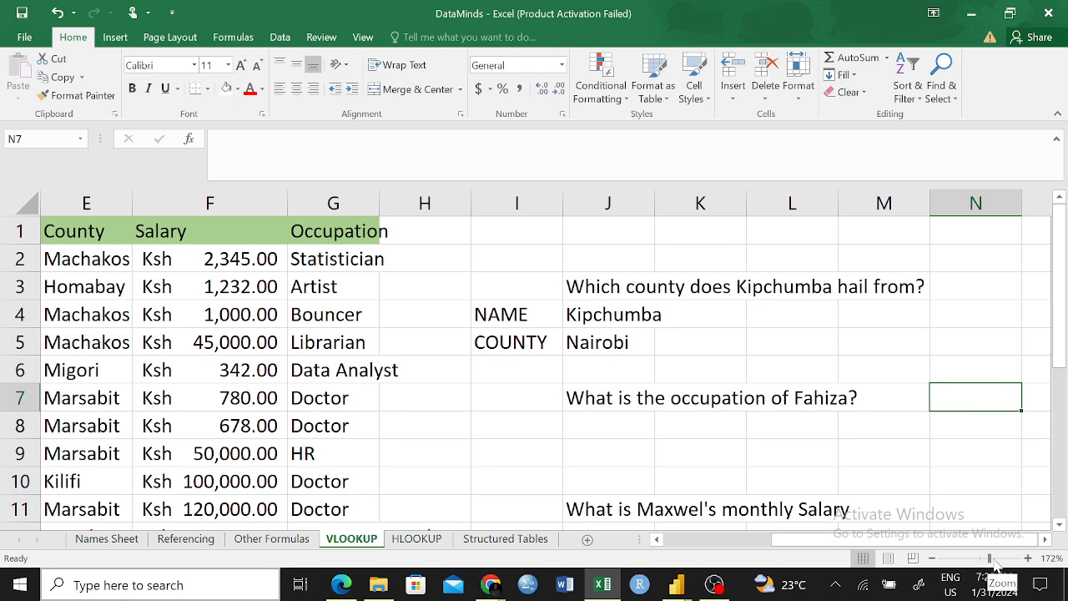
pyautogui.moveTo(990, 559); pyautogui.dragTo(993, 559)
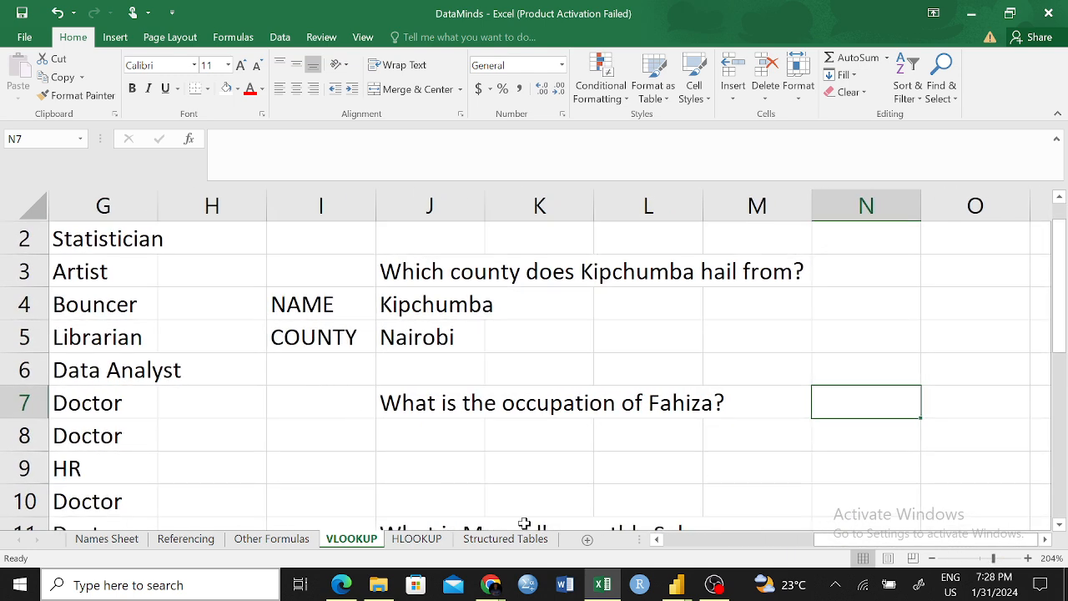
pyautogui.moveTo(838, 541); pyautogui.dragTo(789, 544)
pyautogui.scroll(1, 484, 365)
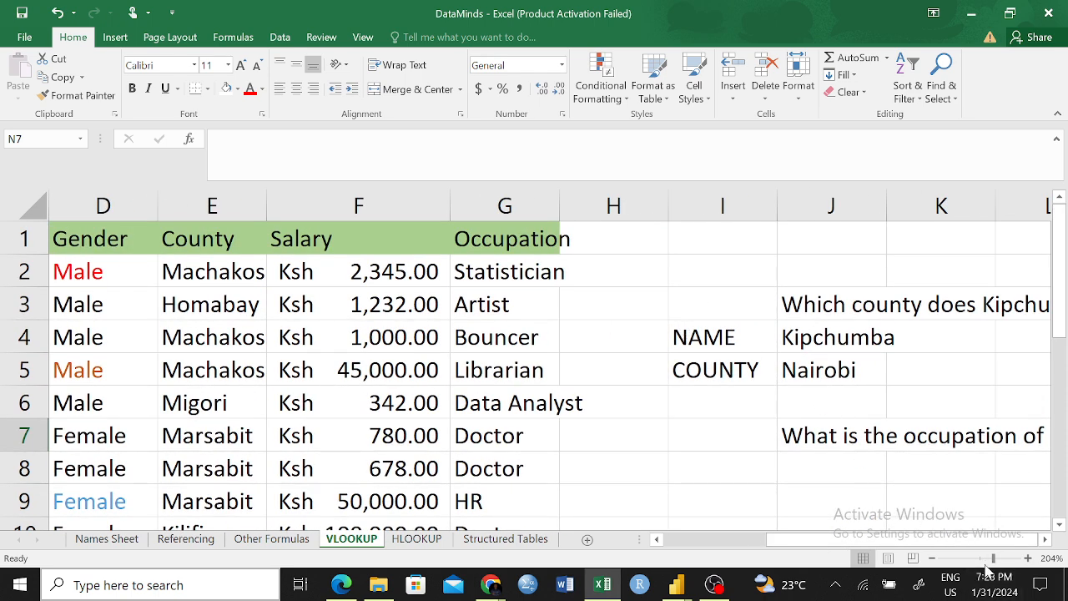
pyautogui.moveTo(991, 561); pyautogui.dragTo(988, 561)
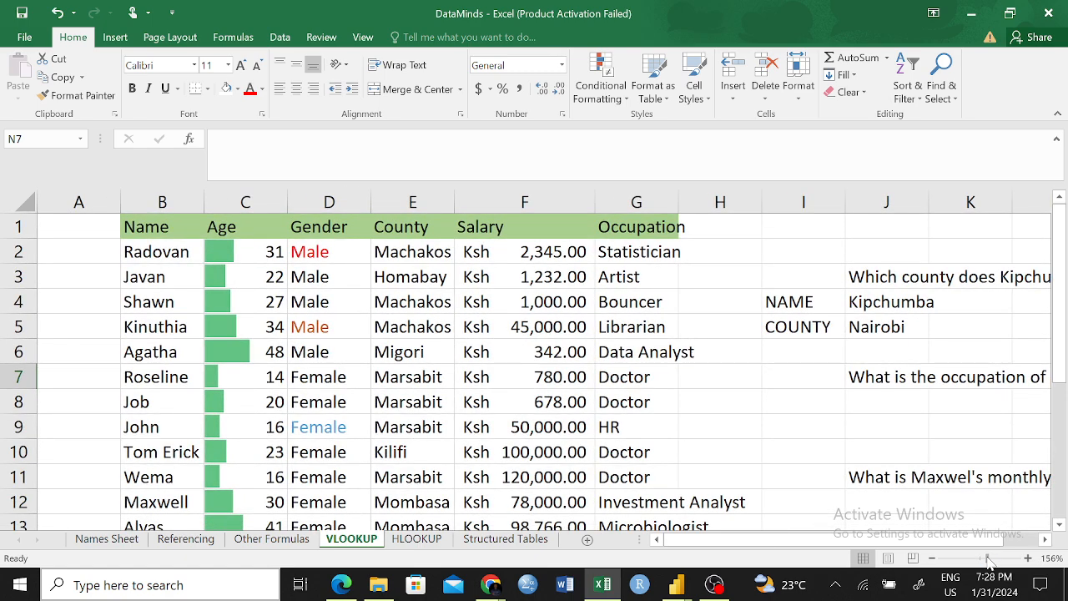
pyautogui.moveTo(988, 561); pyautogui.dragTo(985, 561)
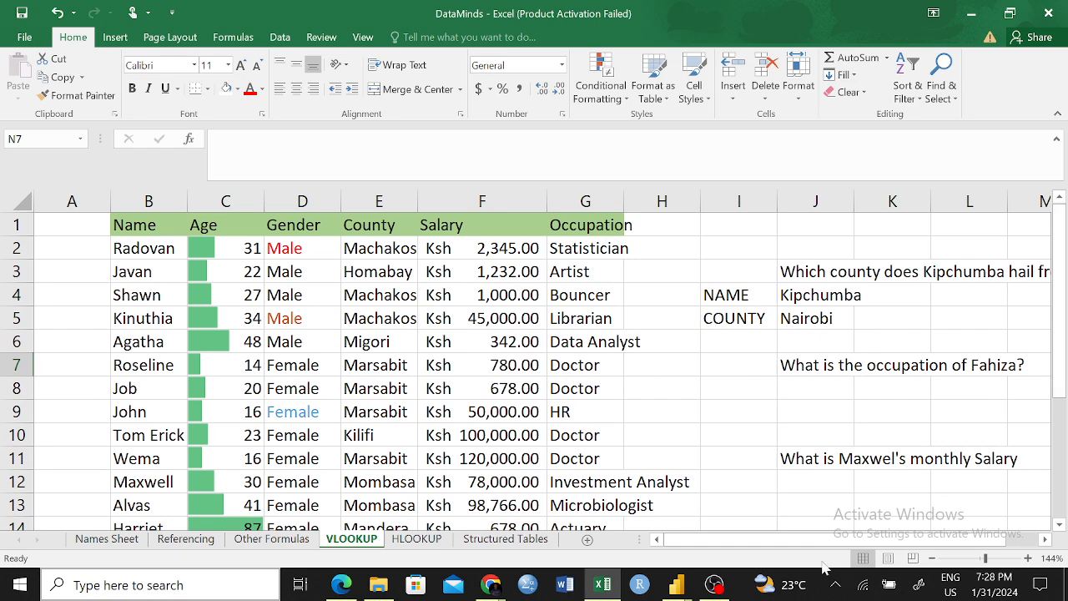
pyautogui.moveTo(765, 540); pyautogui.dragTo(792, 546)
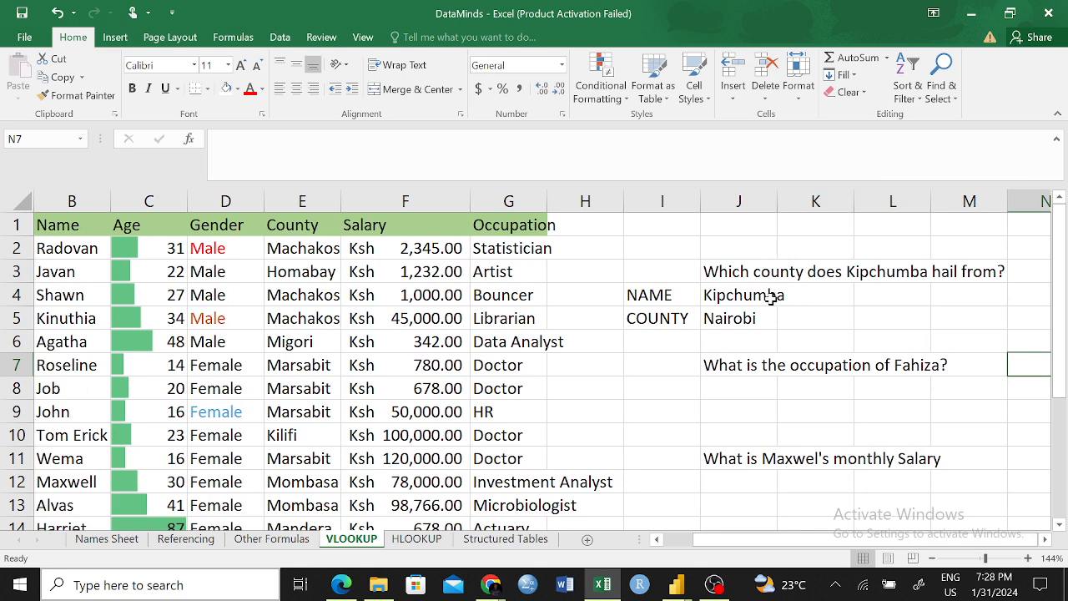
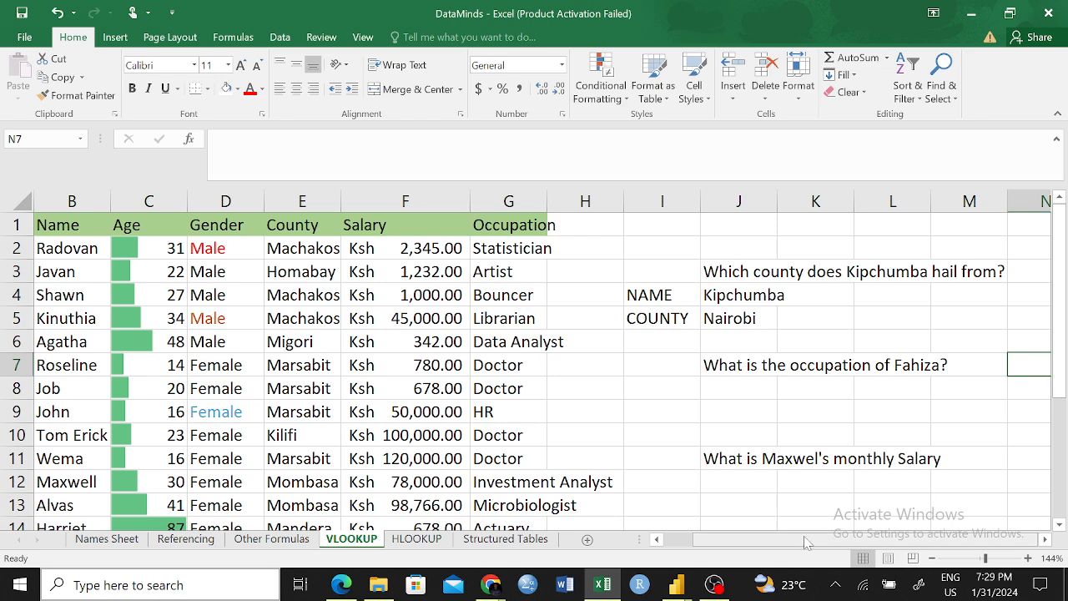
# - Locate the record in the Name column that matches the name in cell J4
pyautogui.moveTo(802, 544); pyautogui.dragTo(776, 541)
pyautogui.scroll(-7, 278, 377)
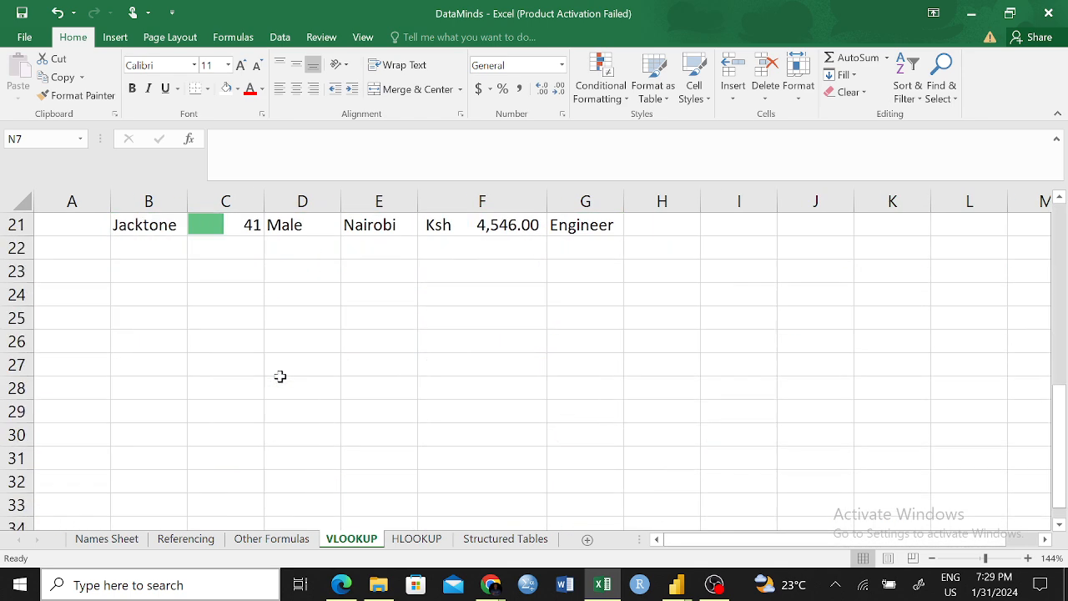
pyautogui.scroll(4, 280, 372)
pyautogui.scroll(-4, 150, 417)
pyautogui.click(158, 386)
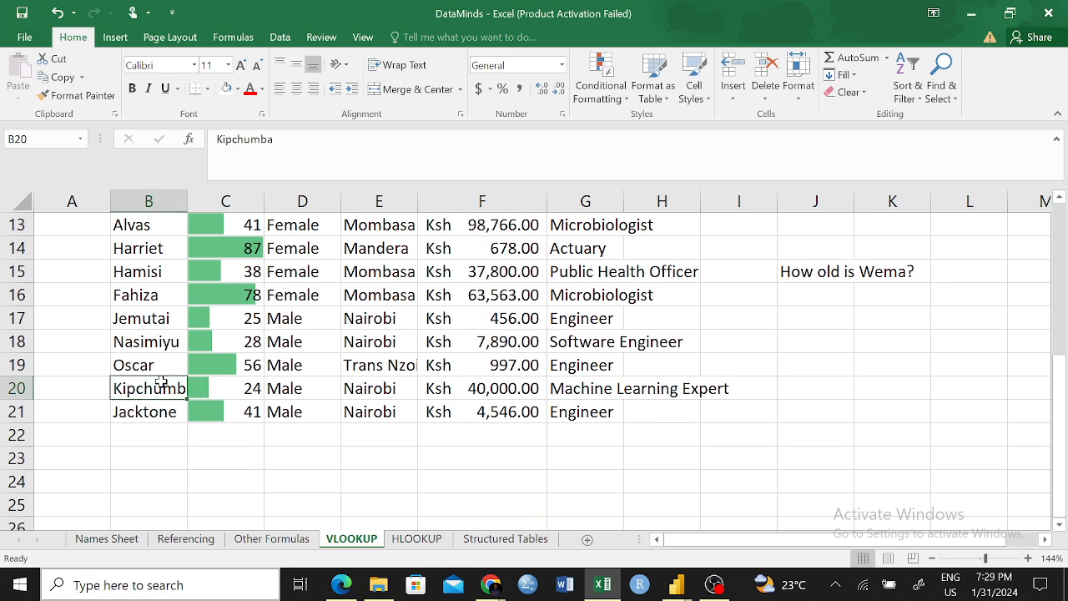
pyautogui.scroll(4, 247, 391)
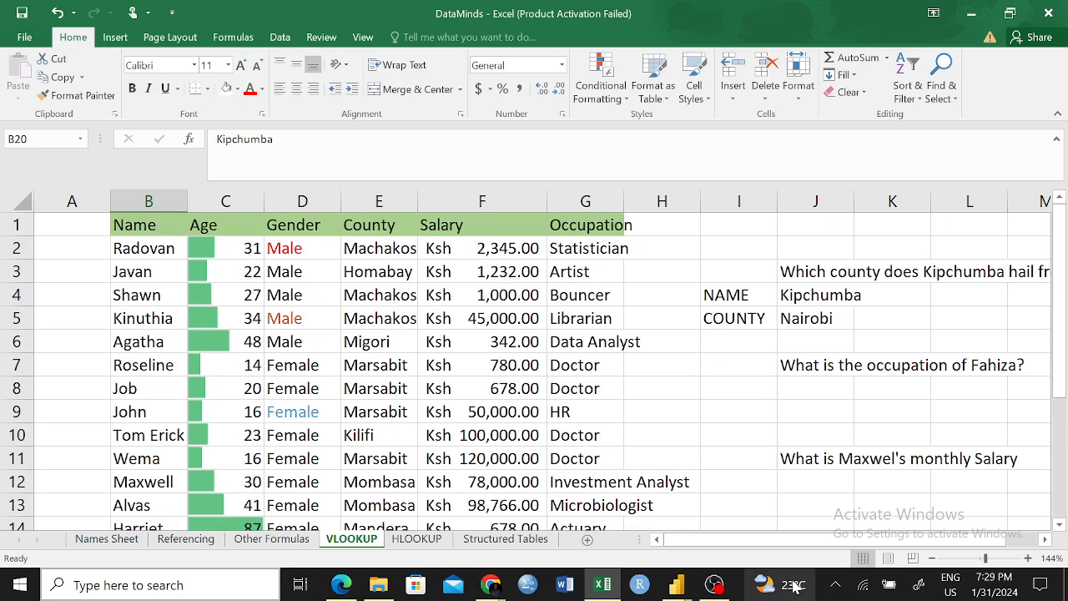
# - Clear the existing VLOOKUP formula from the COUNTY cell J5
pyautogui.moveTo(713, 545); pyautogui.dragTo(730, 543)
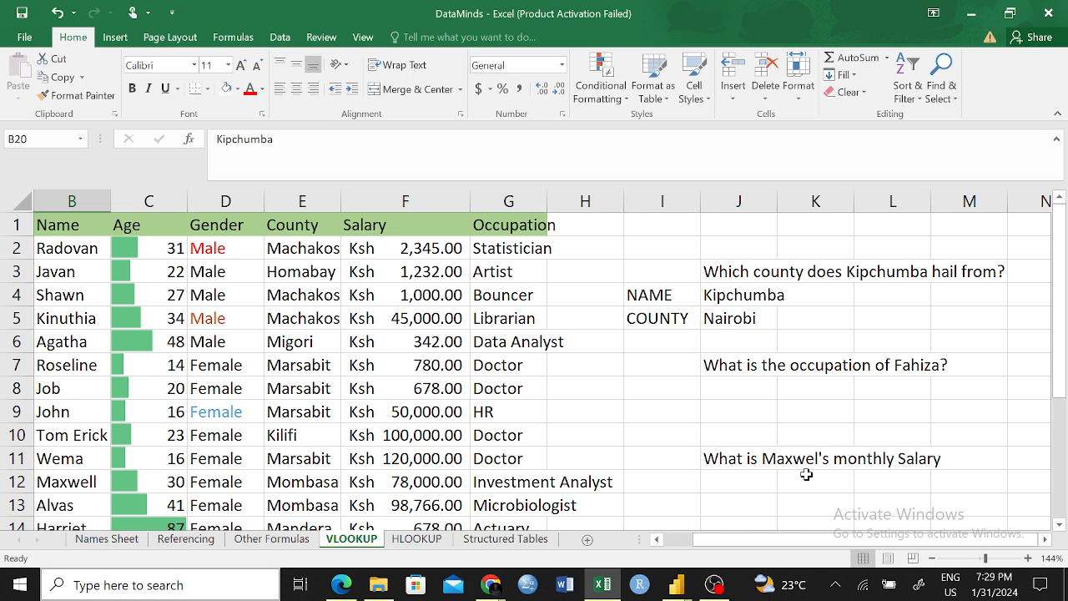
pyautogui.click(732, 320)
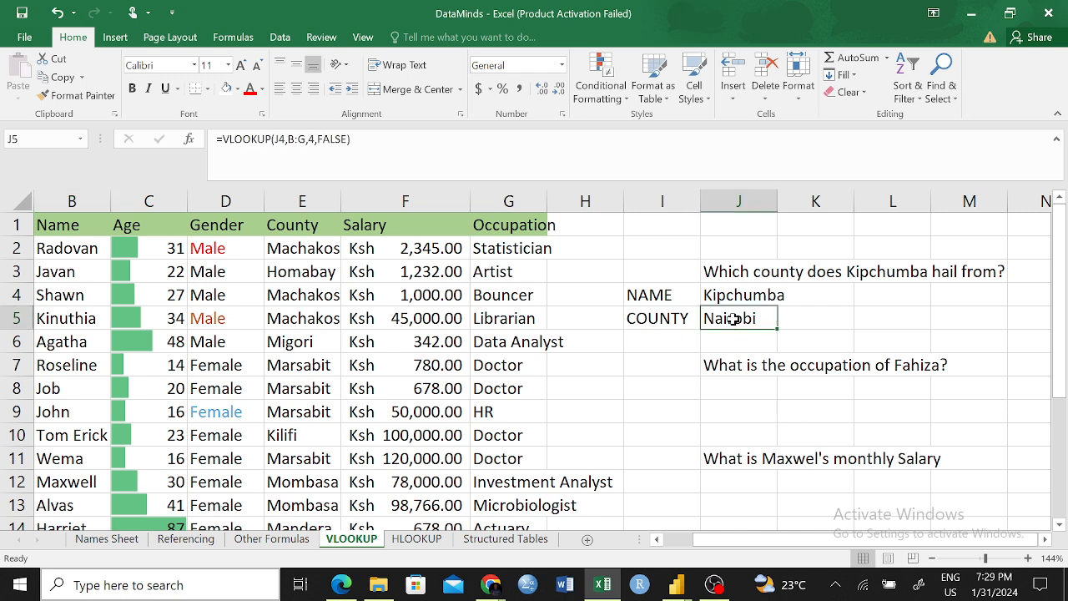
pyautogui.press('BackSpace')
pyautogui.click(850, 362)
pyautogui.click(799, 335)
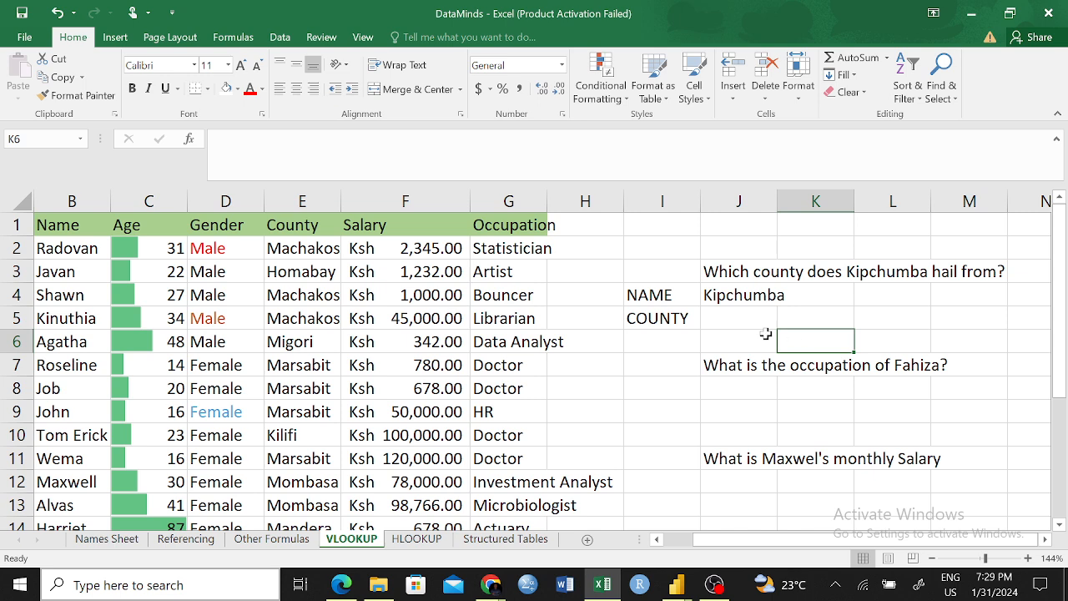
# - Start a VLOOKUP formula in the COUNTY cell J5 with the name in J4 as the lookup value
pyautogui.click(713, 319)
pyautogui.click(644, 298)
pyautogui.click(751, 294)
pyautogui.click(659, 322)
pyautogui.click(774, 319)
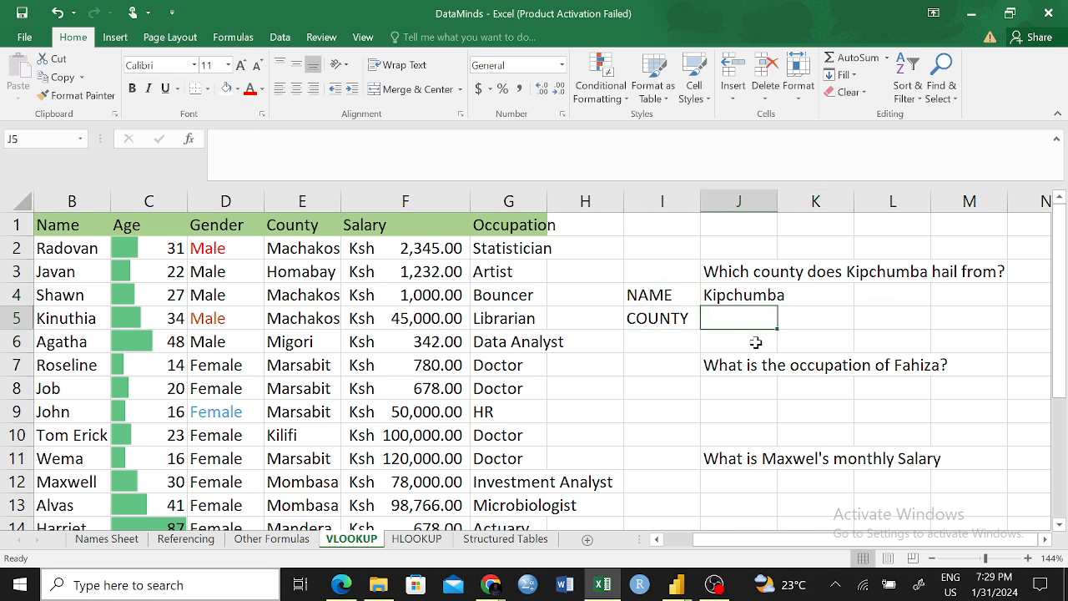
pyautogui.write('=')
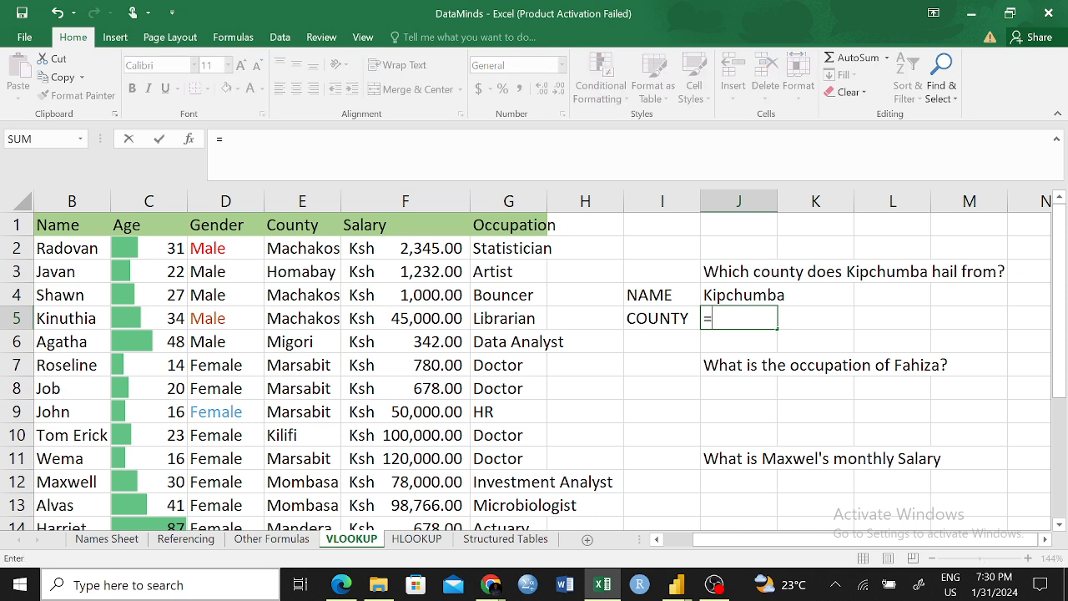
pyautogui.write('VL')
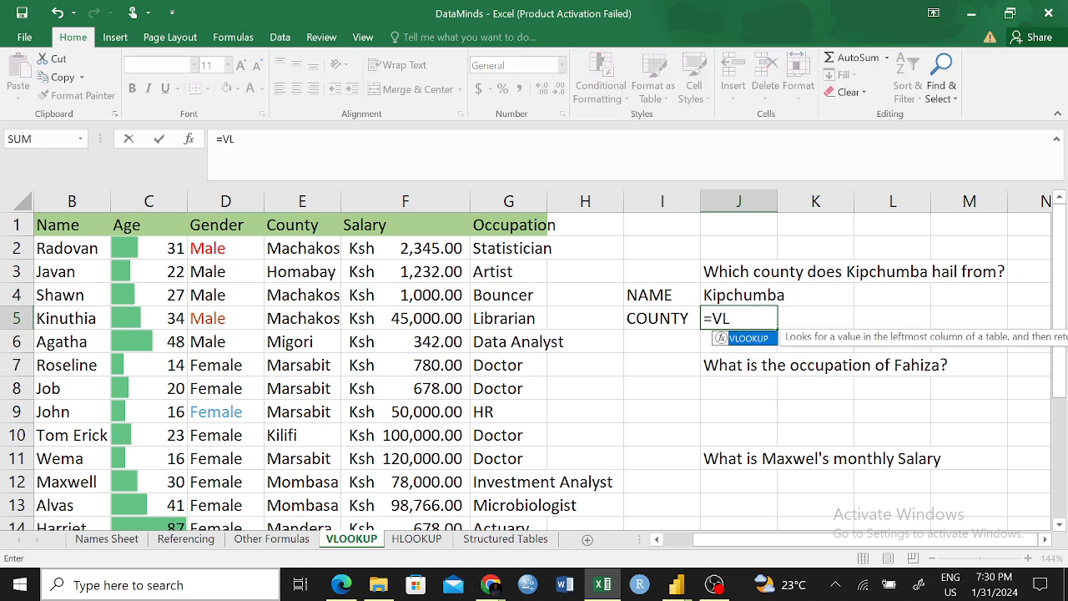
pyautogui.press('Tab')
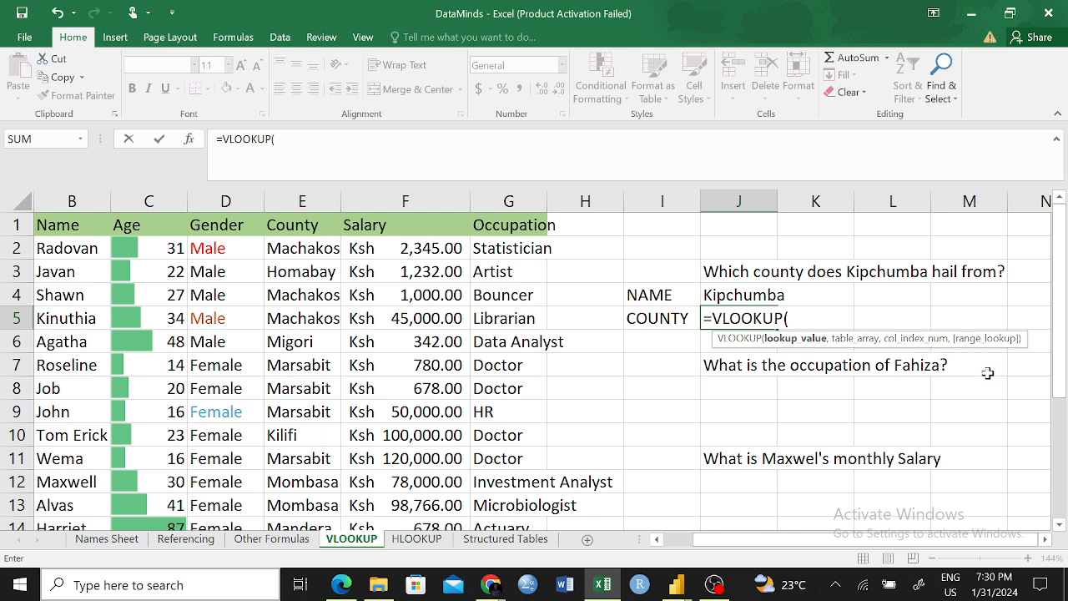
pyautogui.press('F2')
pyautogui.click(753, 296)
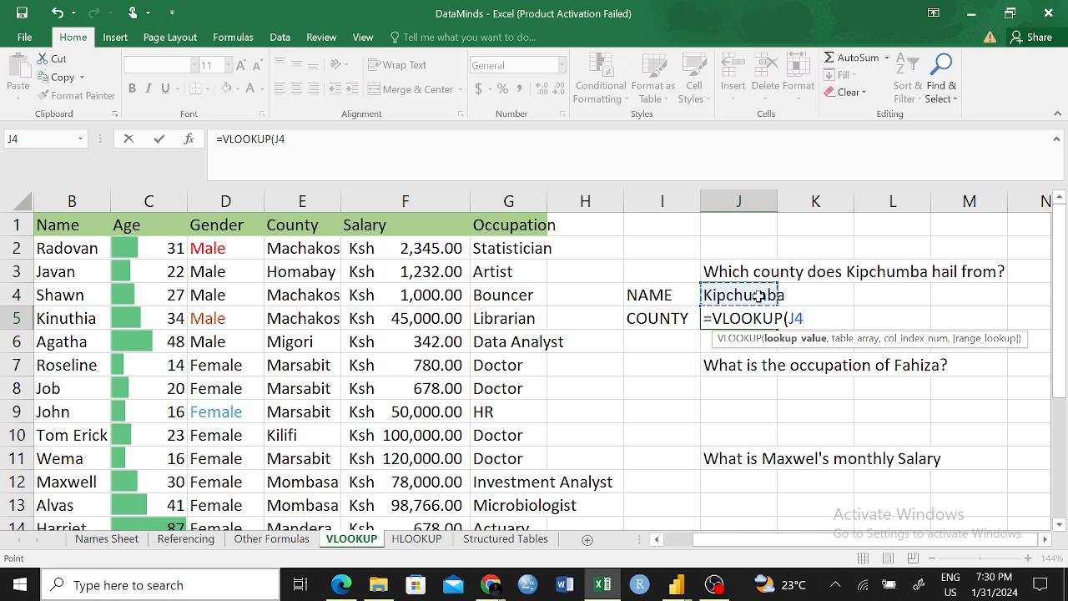
pyautogui.write(',')
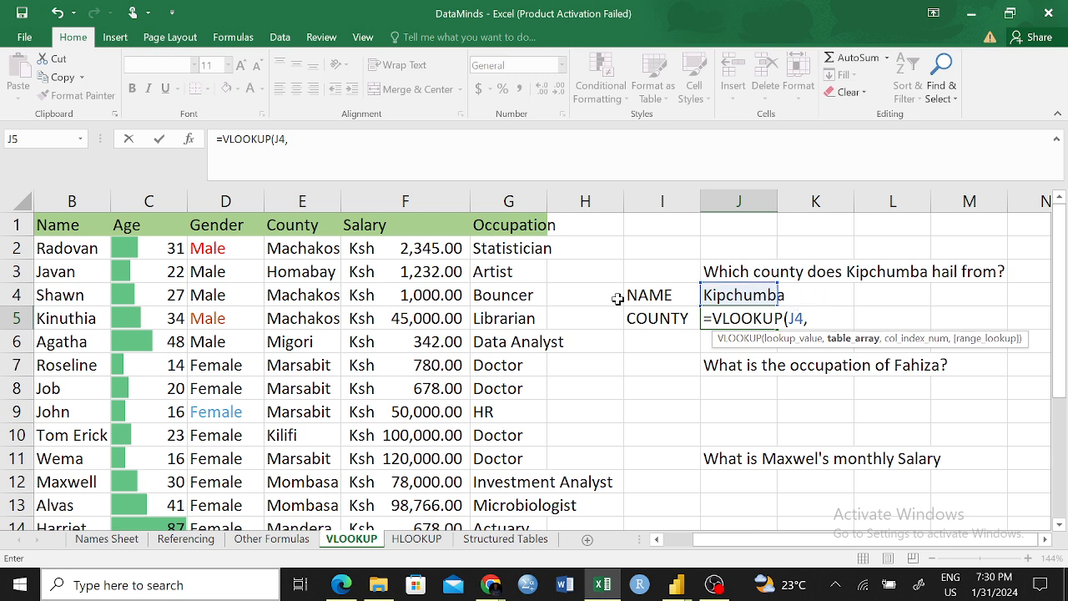
# - Complete the J5 VLOOKUP with table array B1:G21, column index 4 and FALSE for an exact match
pyautogui.moveTo(48, 220); pyautogui.dragTo(496, 488)
pyautogui.scroll(3, 870, 374)
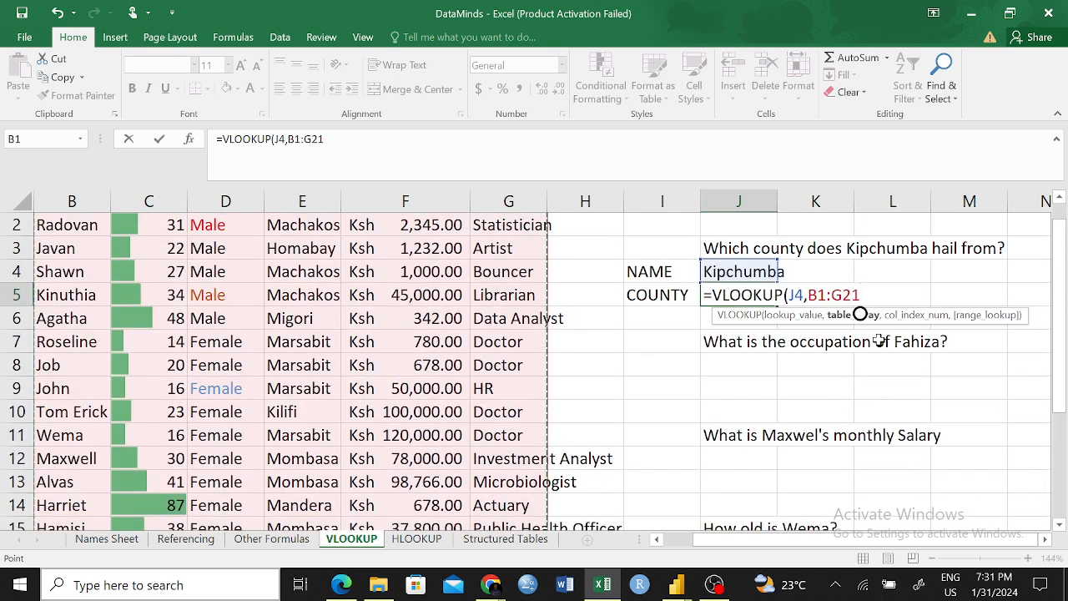
pyautogui.write(',')
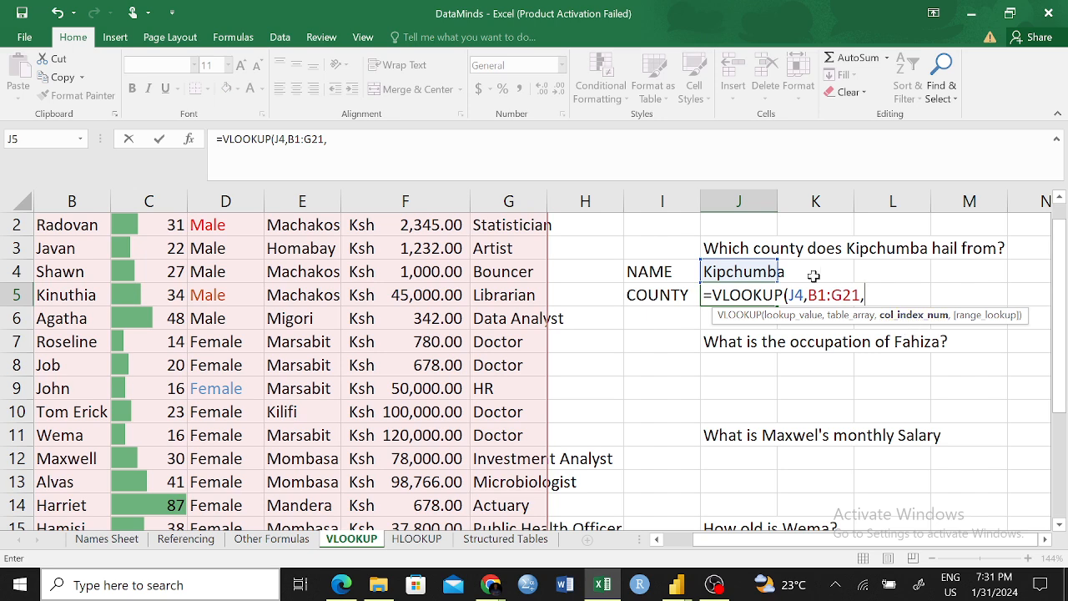
pyautogui.scroll(1, 802, 248)
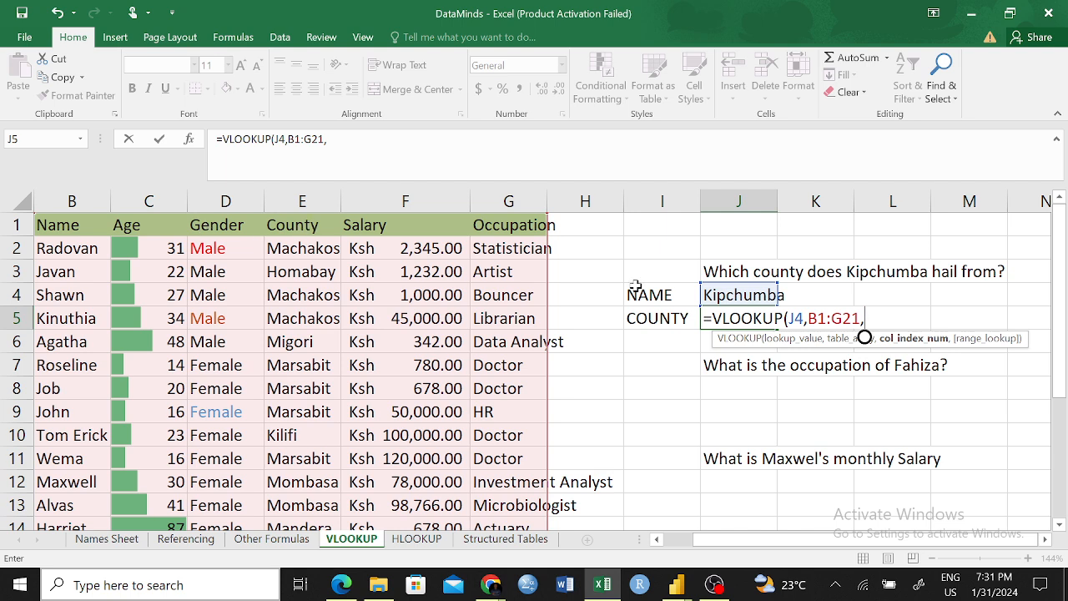
pyautogui.write('4')
pyautogui.write(',')
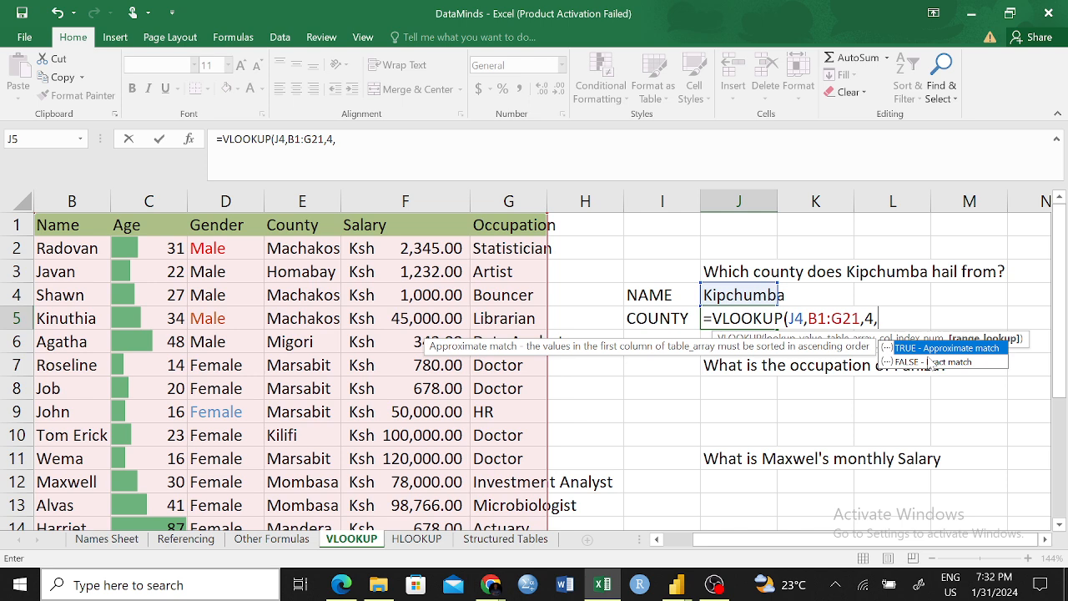
pyautogui.click(930, 362)
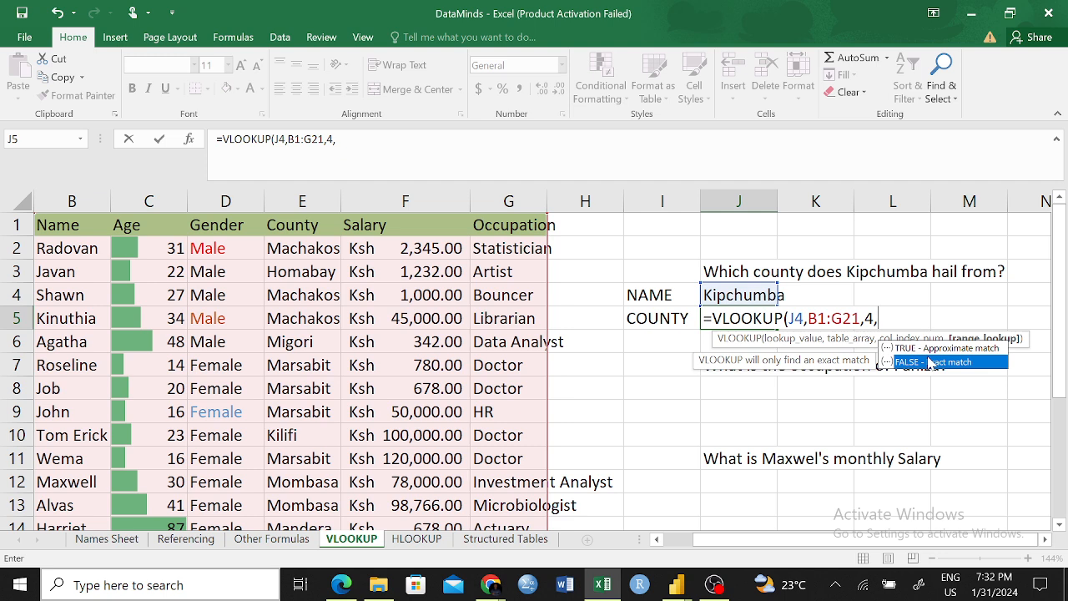
pyautogui.doubleClick(930, 362)
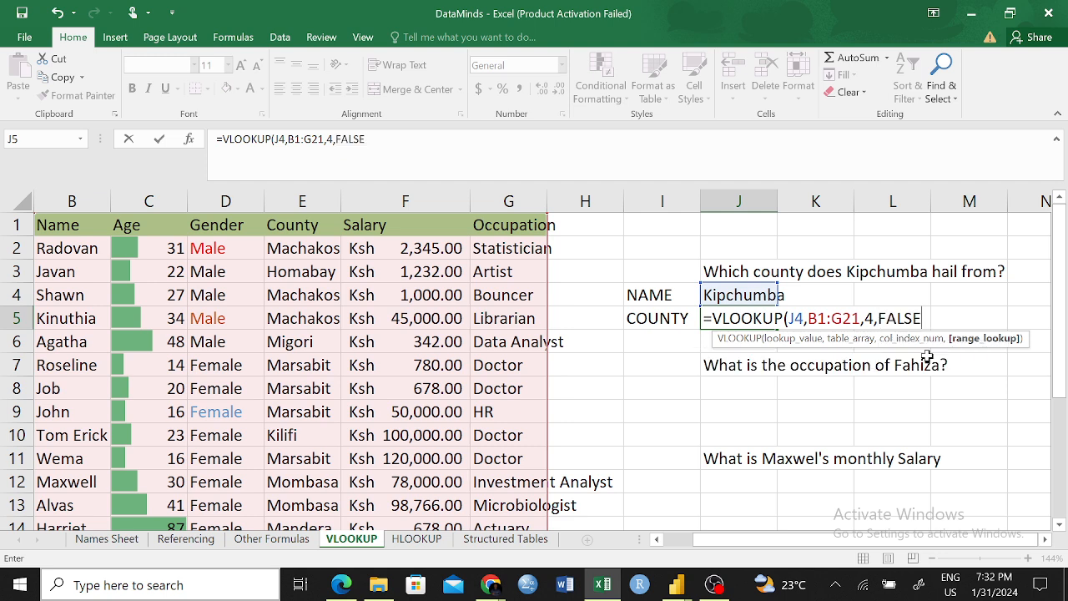
pyautogui.write(')')
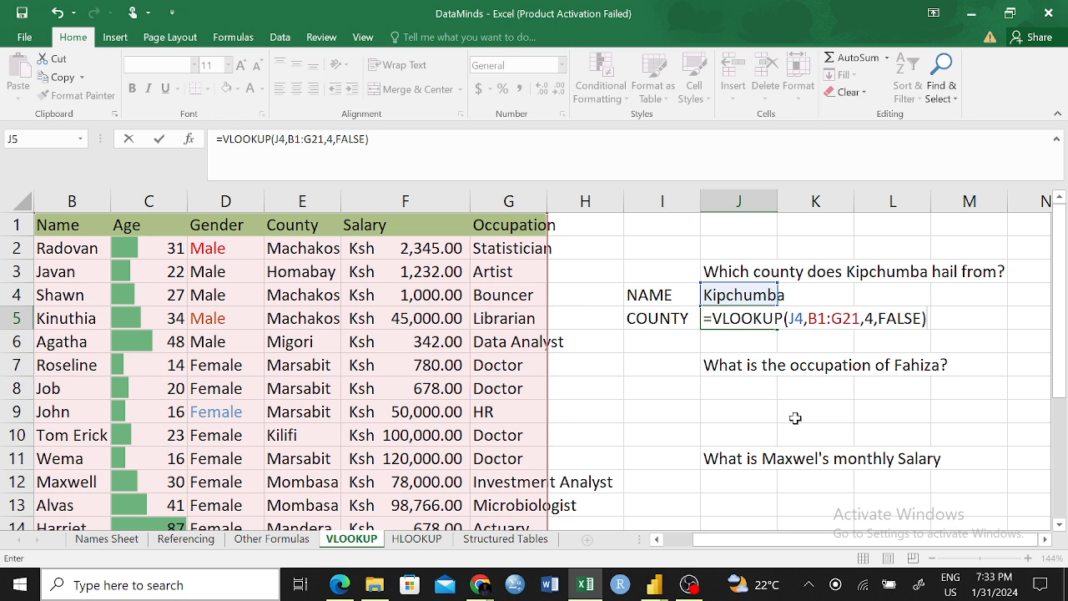
pyautogui.press('Return')
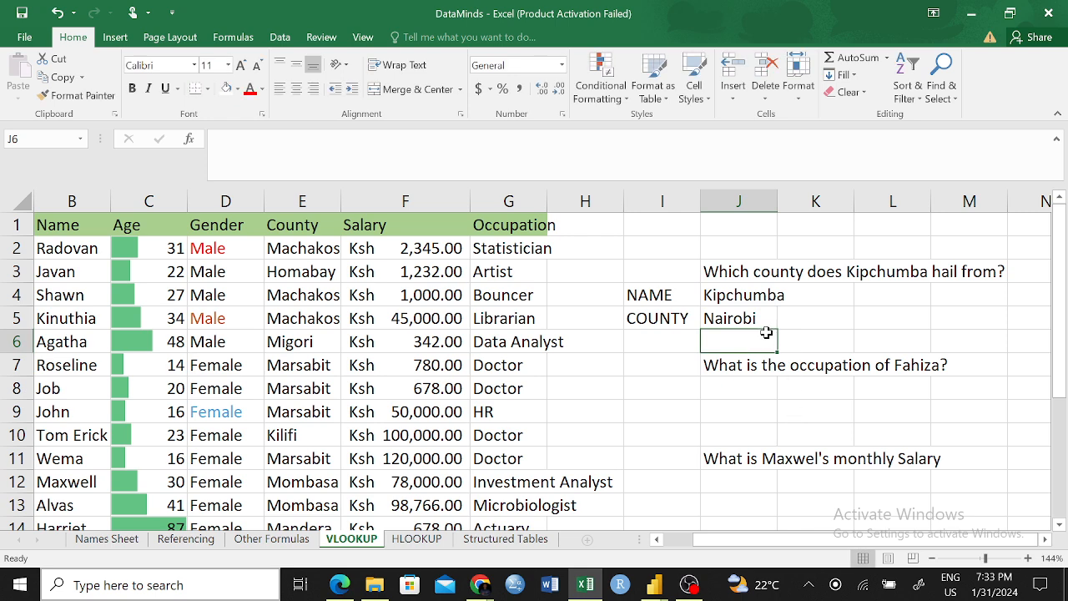
# - Check the county returned in J5 against the matching person's record in row 20 of the data table
pyautogui.scroll(-1, 461, 375)
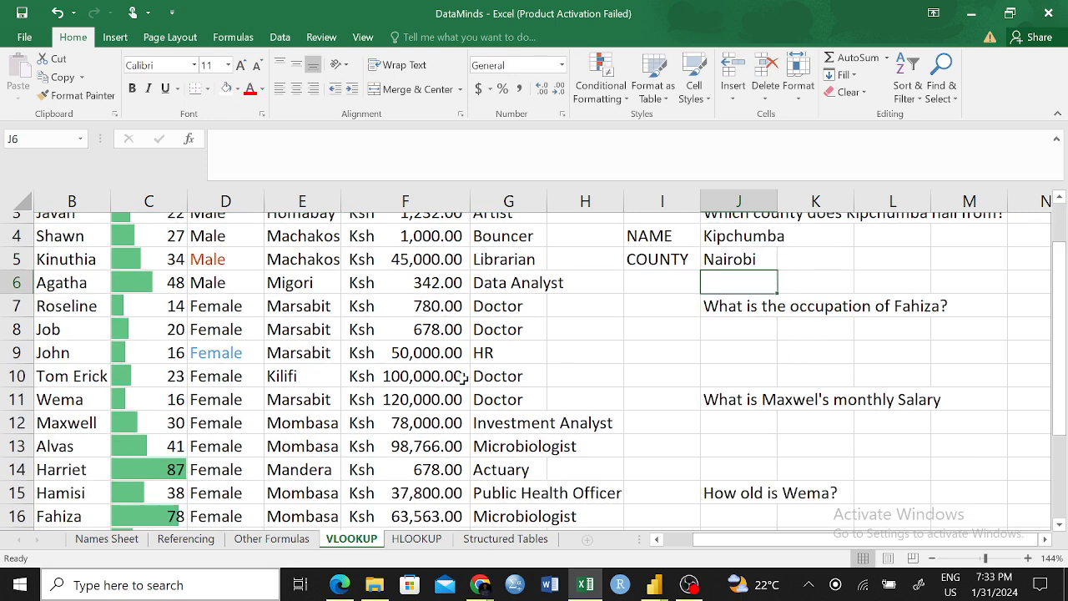
pyautogui.scroll(-4, 461, 376)
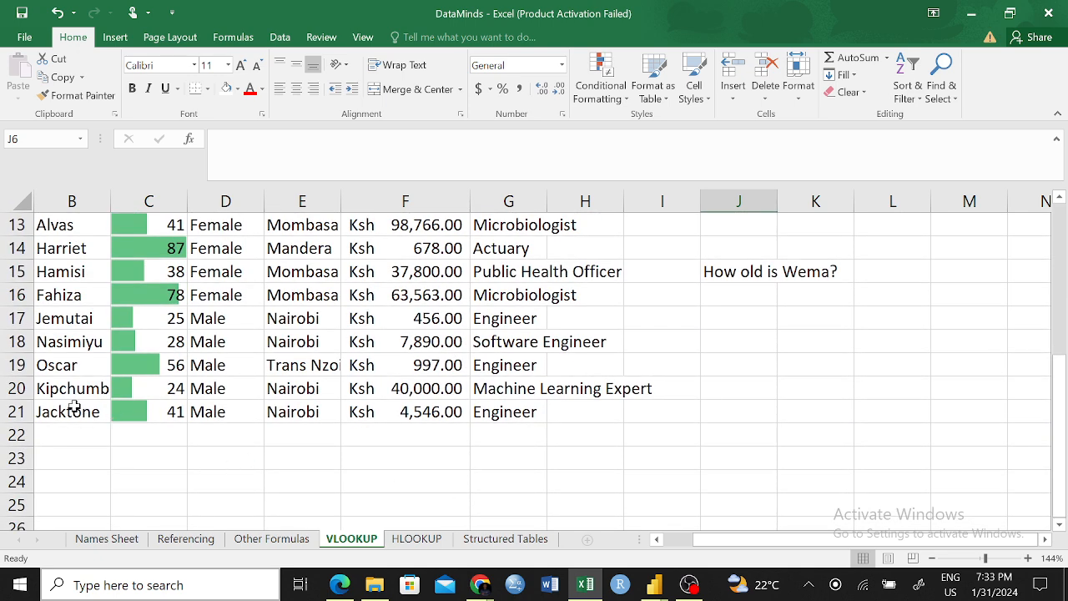
pyautogui.click(64, 387)
pyautogui.click(288, 388)
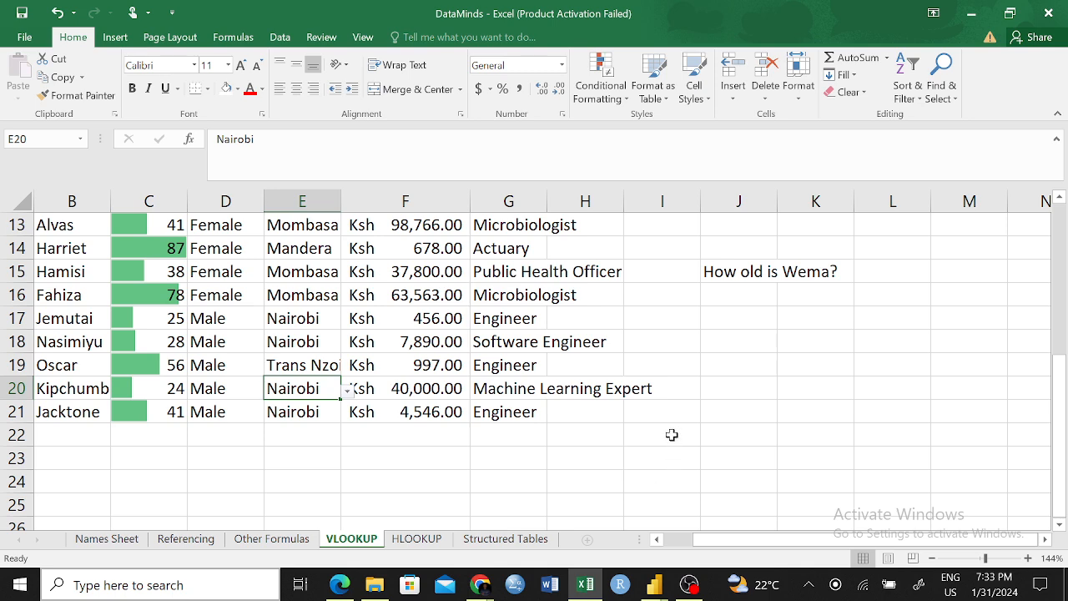
pyautogui.scroll(4, 672, 434)
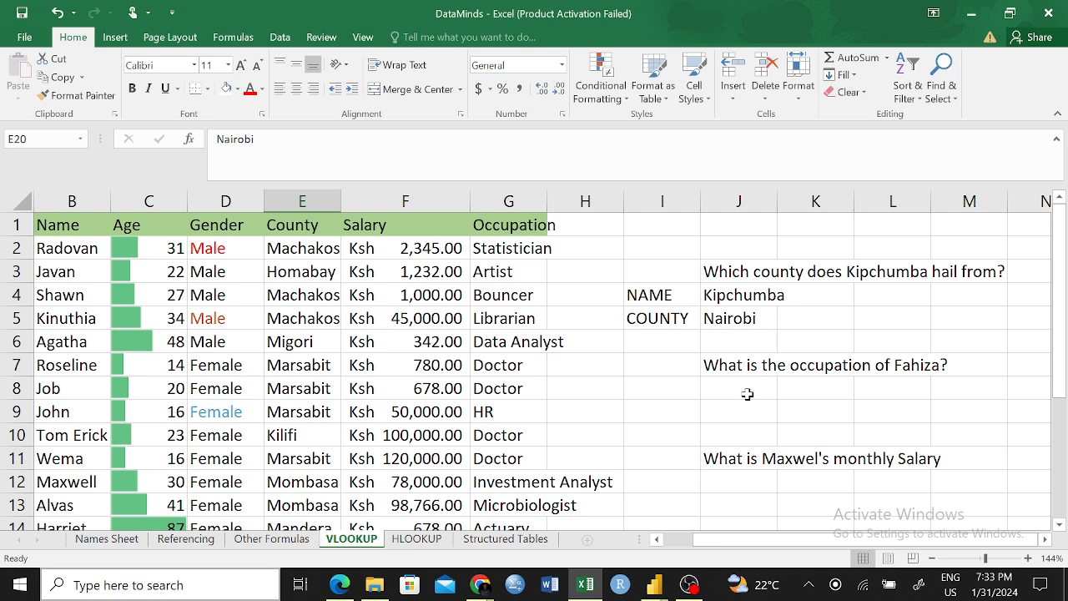
# - Label the occupation lookup with Name in I8 and Occupation in I9
pyautogui.click(886, 369)
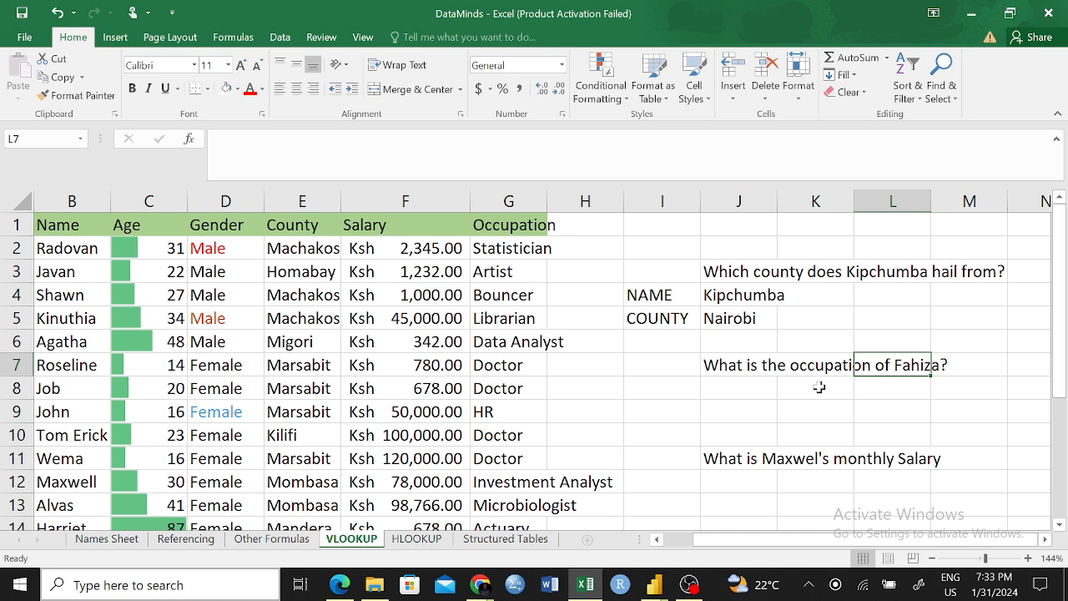
pyautogui.click(634, 385)
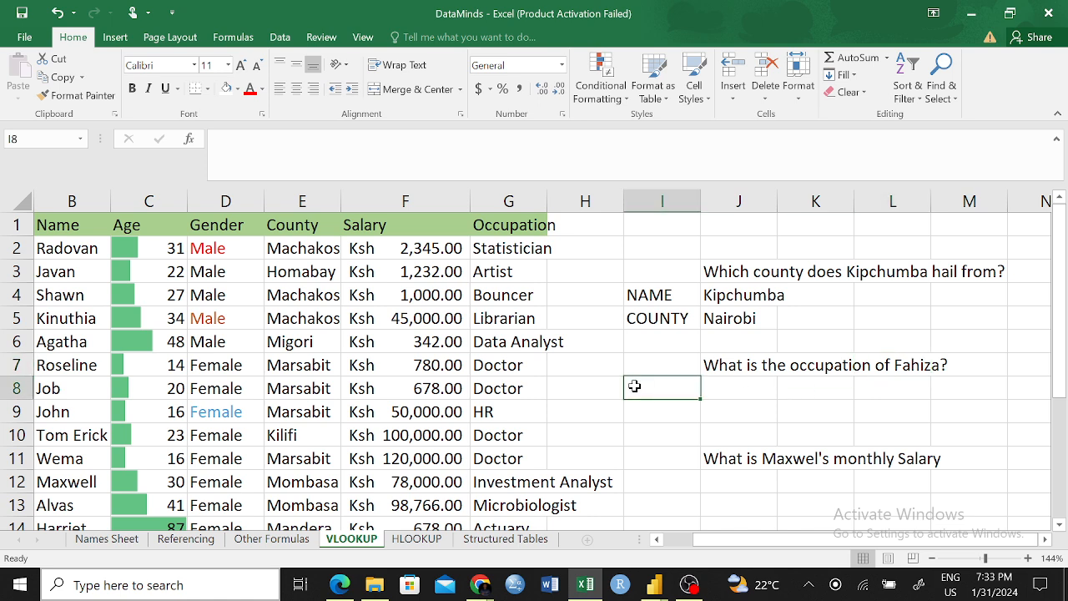
pyautogui.write('nAME')
pyautogui.press('BackSpace')
pyautogui.press('BackSpace')
pyautogui.press('BackSpace')
pyautogui.press('BackSpace')
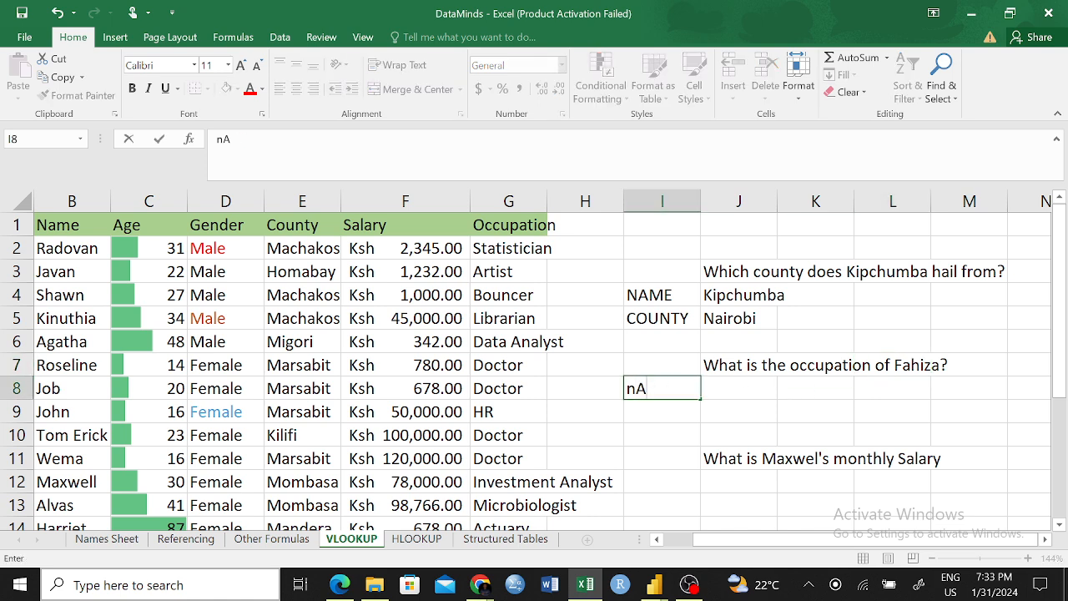
pyautogui.write('Name')
pyautogui.click(673, 408)
pyautogui.write('O')
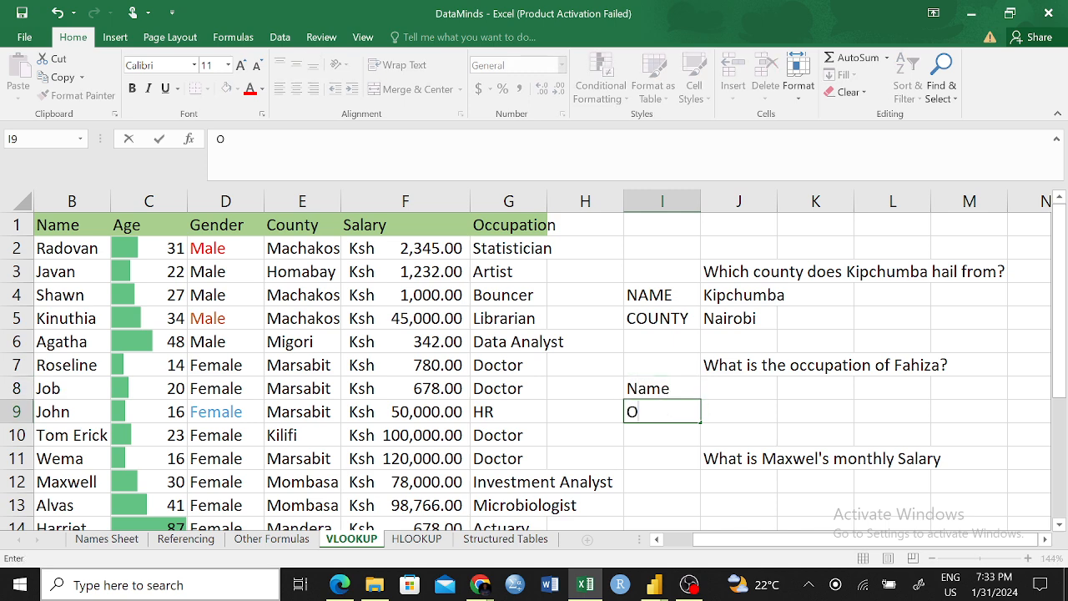
pyautogui.write('ccupatio')
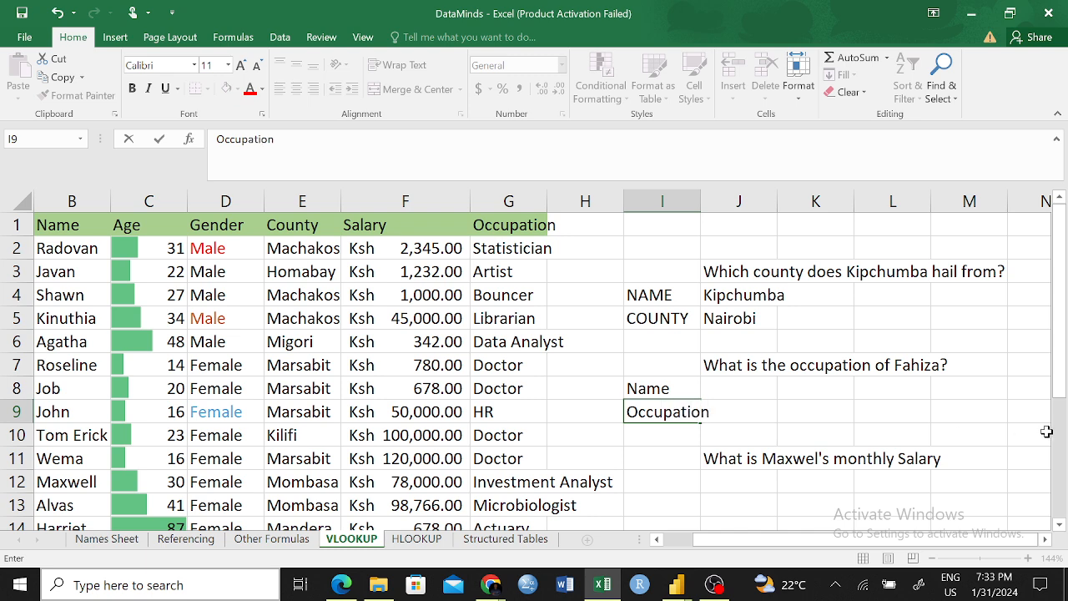
pyautogui.write('n')
pyautogui.click(922, 417)
# - Enter the person's name from the occupation question in J8, in capital letters
pyautogui.click(752, 390)
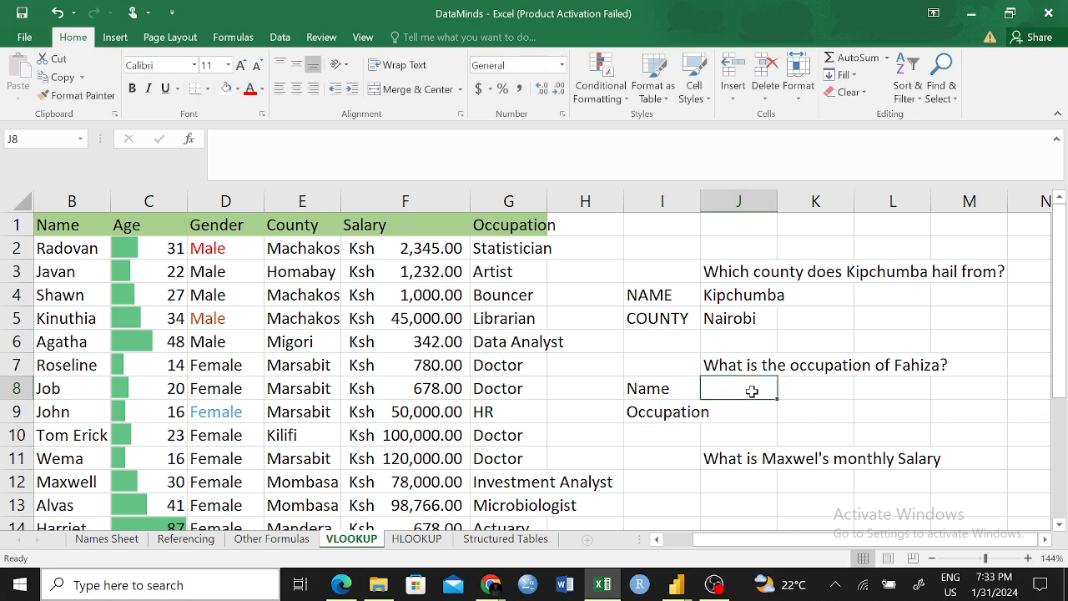
pyautogui.write('Fa')
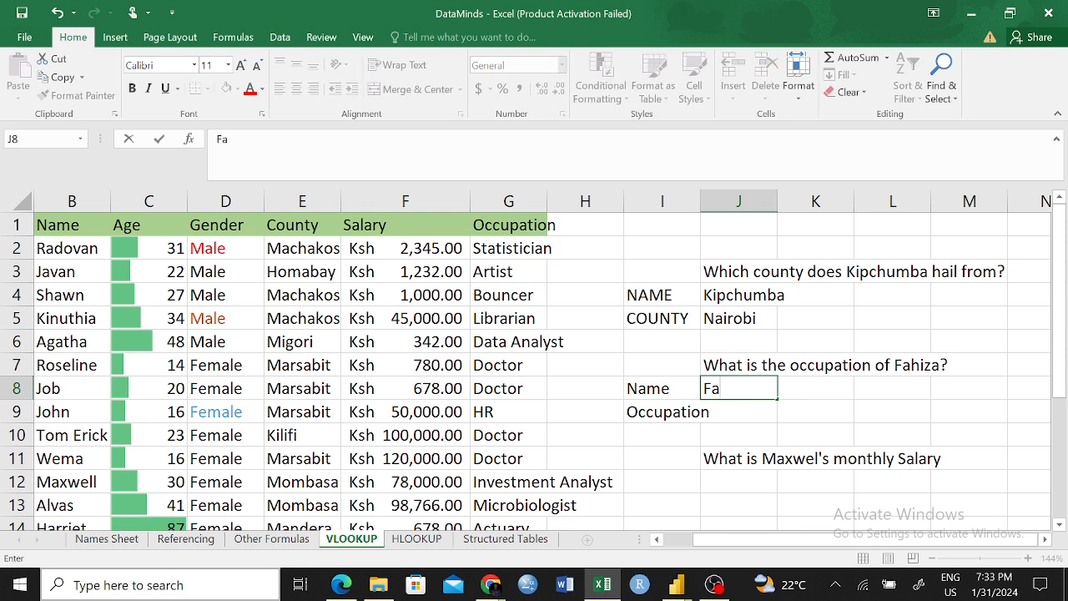
pyautogui.write('hiza')
pyautogui.press('BackSpace')
pyautogui.press('BackSpace')
pyautogui.press('BackSpace')
pyautogui.press('BackSpace')
pyautogui.press('BackSpace')
pyautogui.write('AHIZA')
pyautogui.click(751, 424)
# - Enter the formula =VLOOKUP(J8,B1:G21,6,FALSE) in J9 to look up the person's occupation
pyautogui.click(748, 411)
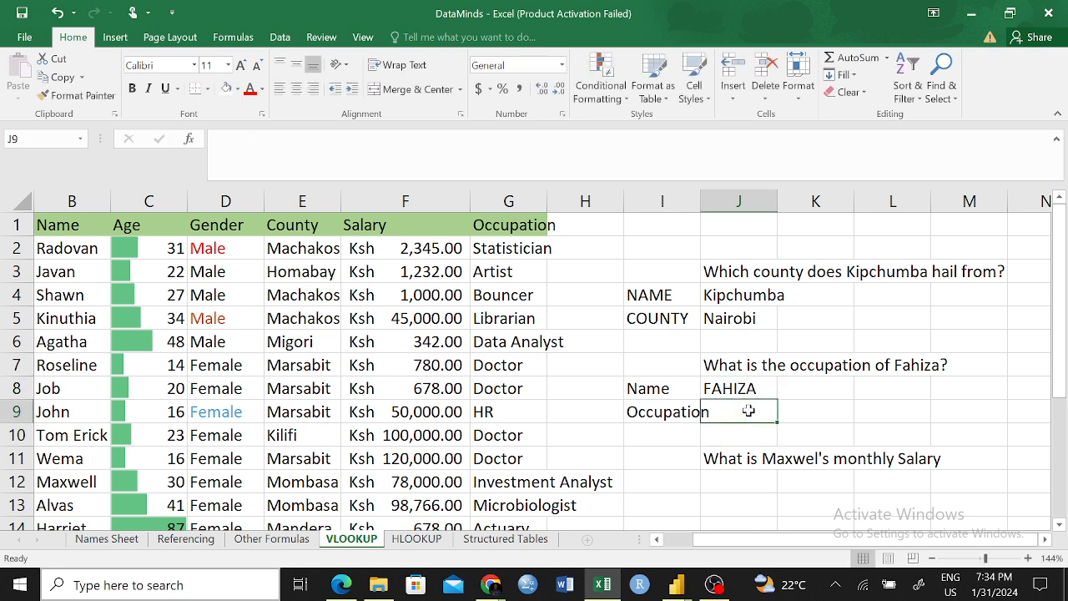
pyautogui.write('=VLOOKUP(')
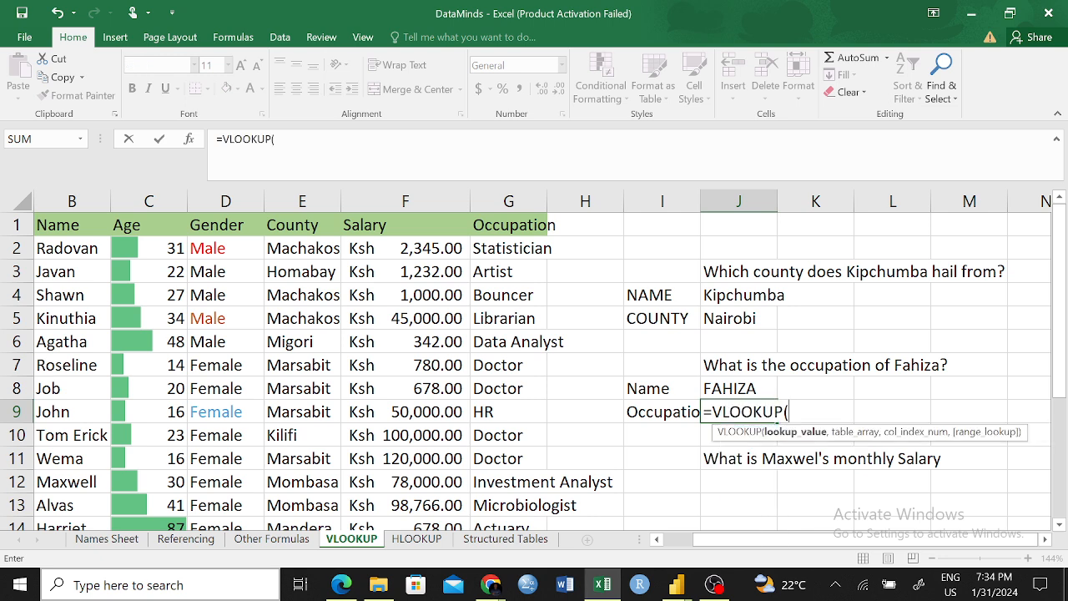
pyautogui.click(723, 388)
pyautogui.write(',')
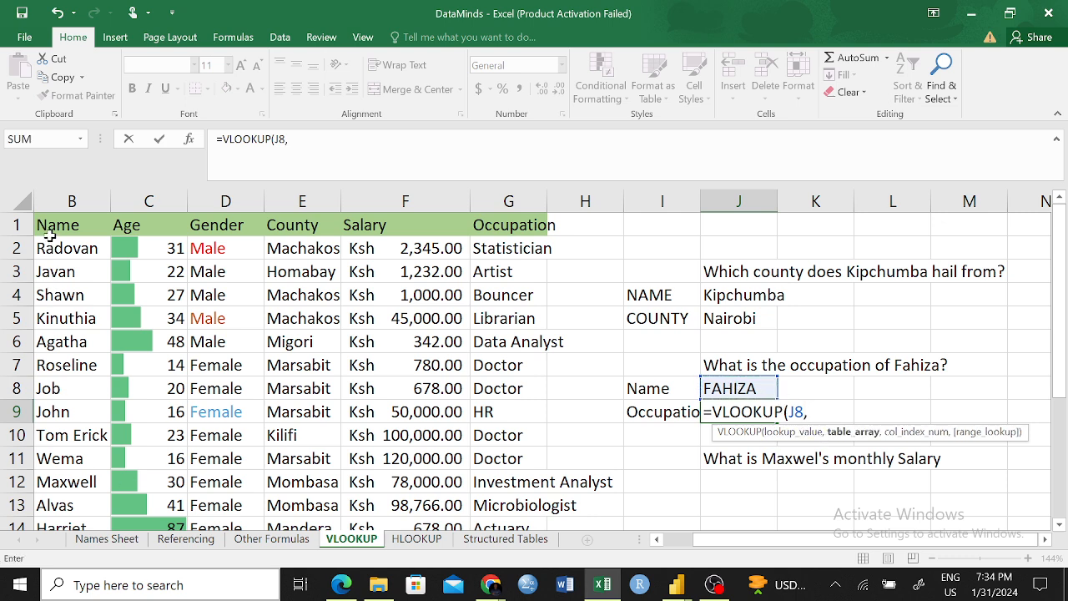
pyautogui.moveTo(47, 228); pyautogui.dragTo(520, 506)
pyautogui.scroll(3, 820, 321)
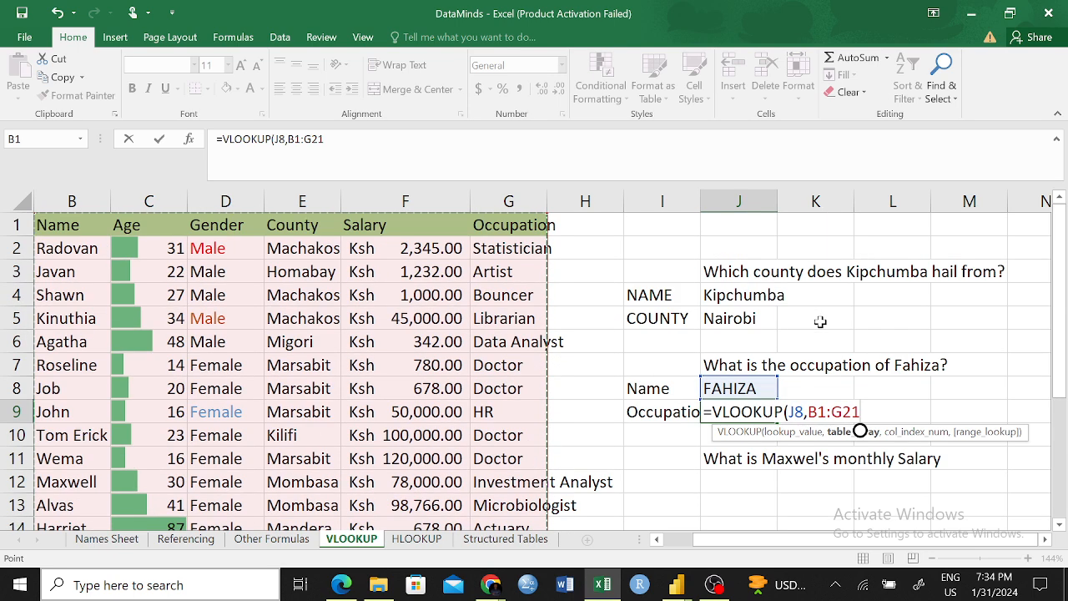
pyautogui.write(',6')
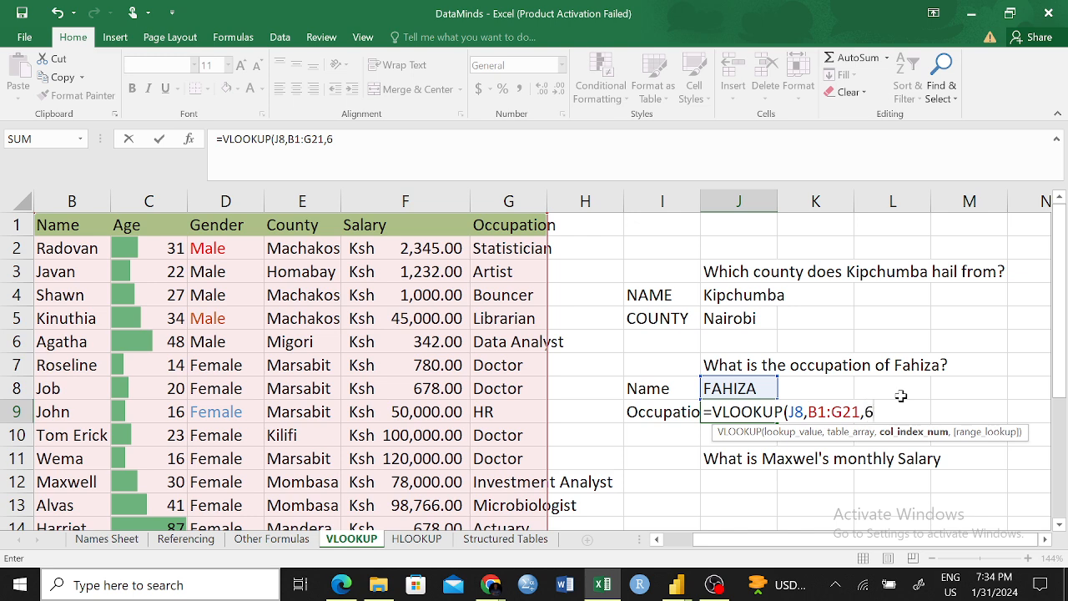
pyautogui.write(',')
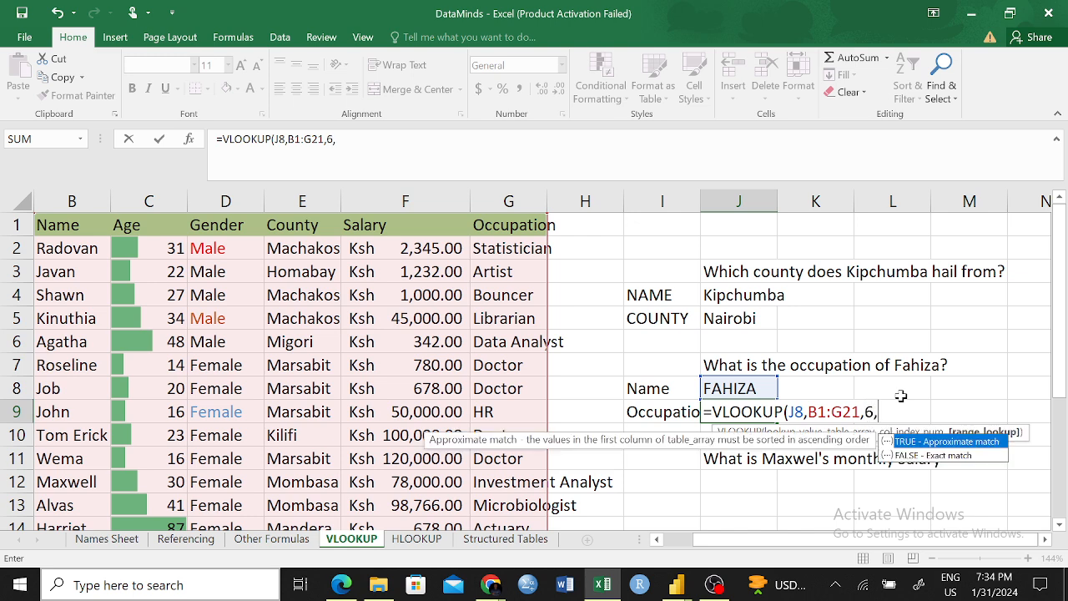
pyautogui.click(966, 457)
pyautogui.doubleClick(965, 455)
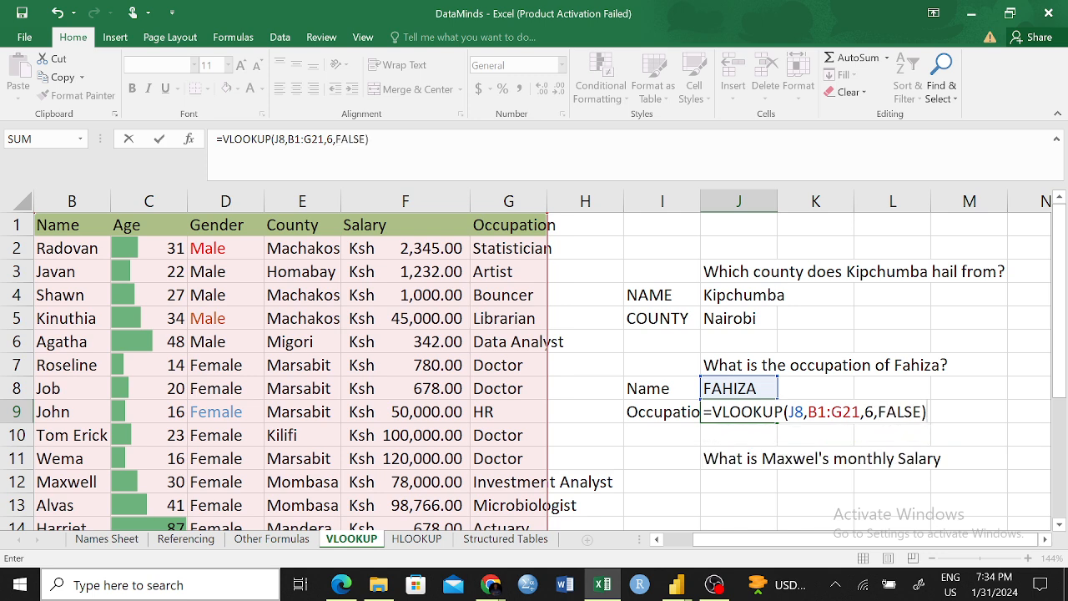
pyautogui.press('Return')
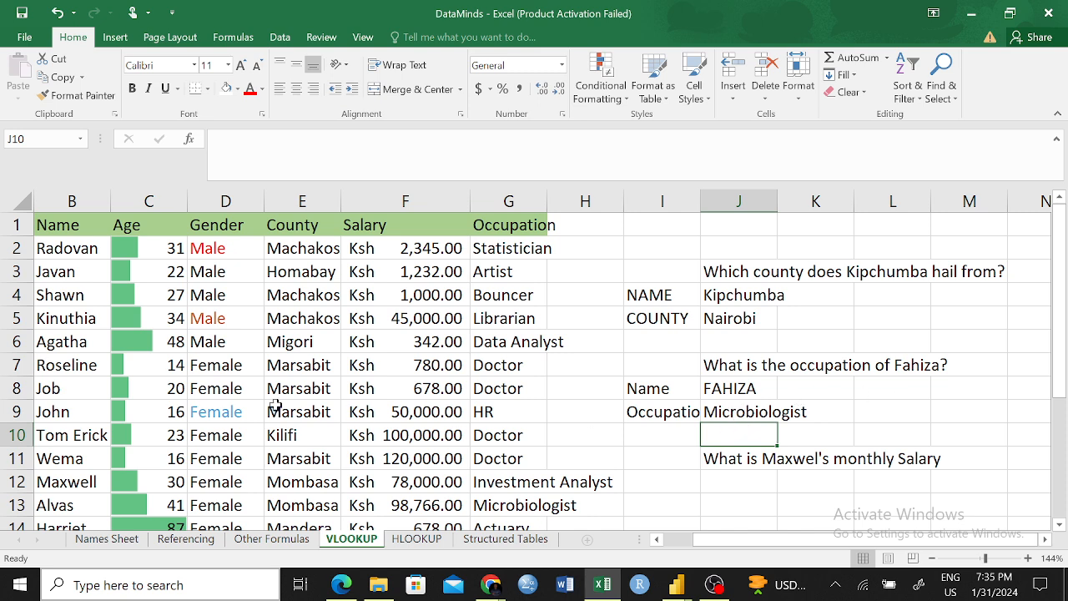
# - Compare the occupation returned in J9 and the name in J8 with the matching record in the data table
pyautogui.scroll(-3, 255, 363)
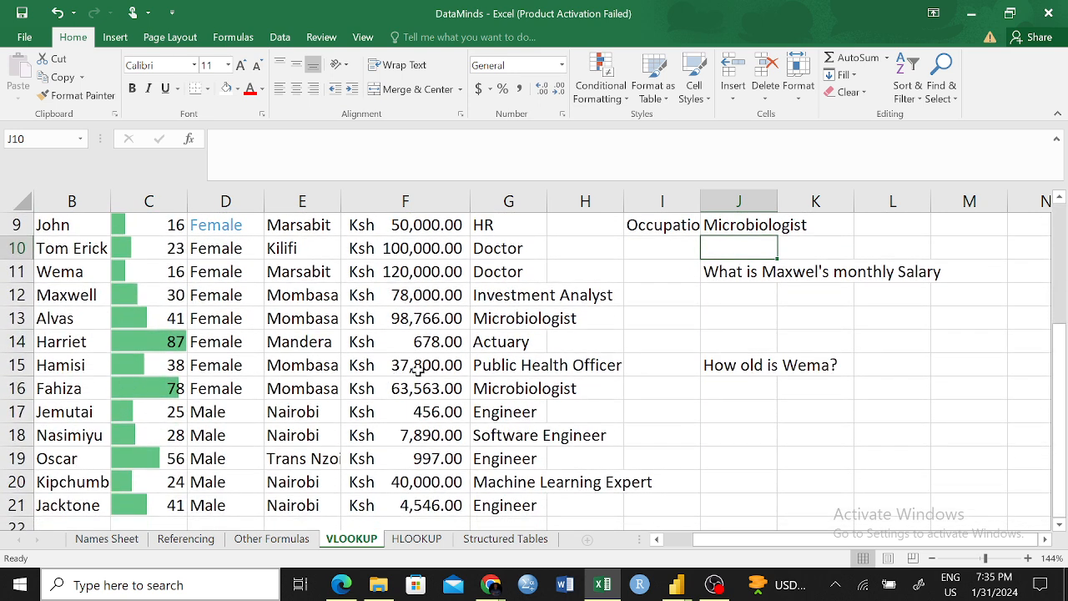
pyautogui.scroll(3, 584, 359)
pyautogui.click(727, 384)
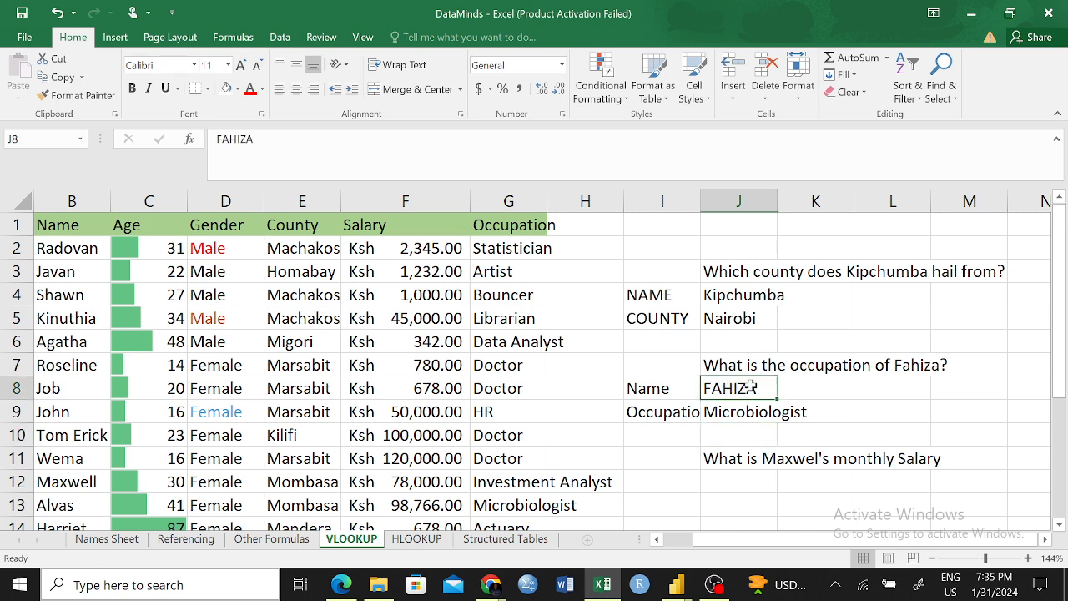
pyautogui.click(728, 417)
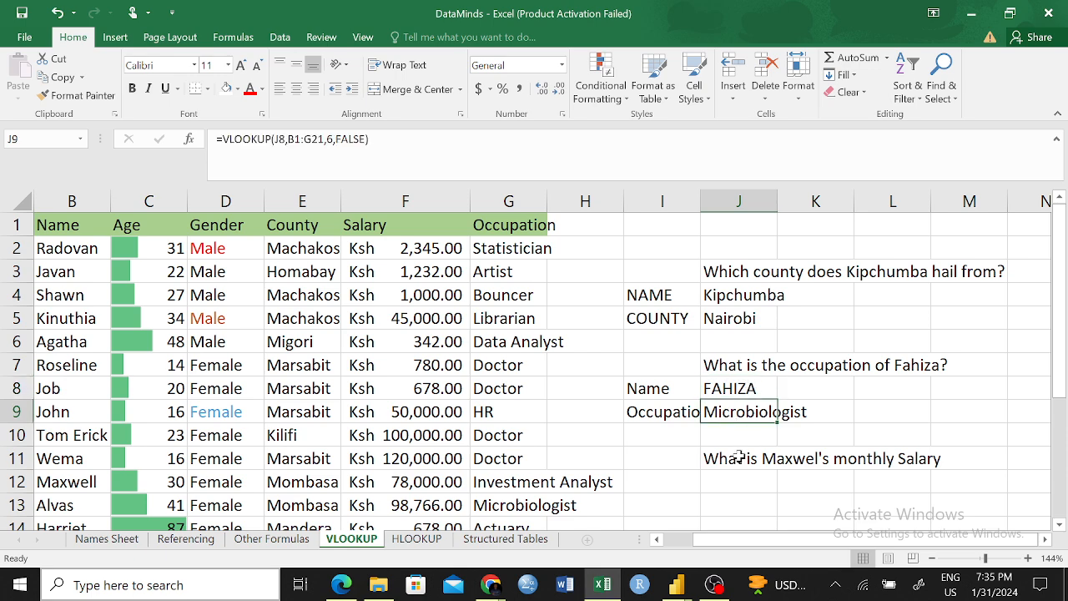
pyautogui.scroll(-2, 743, 459)
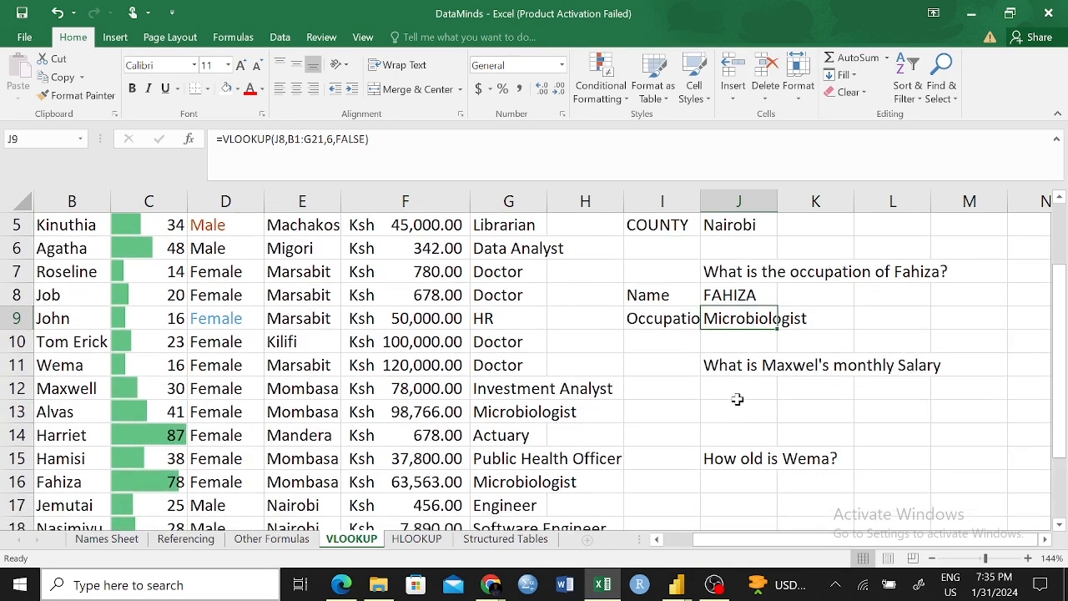
pyautogui.scroll(2, 737, 400)
pyautogui.scroll(-2, 737, 400)
pyautogui.click(724, 390)
pyautogui.click(679, 400)
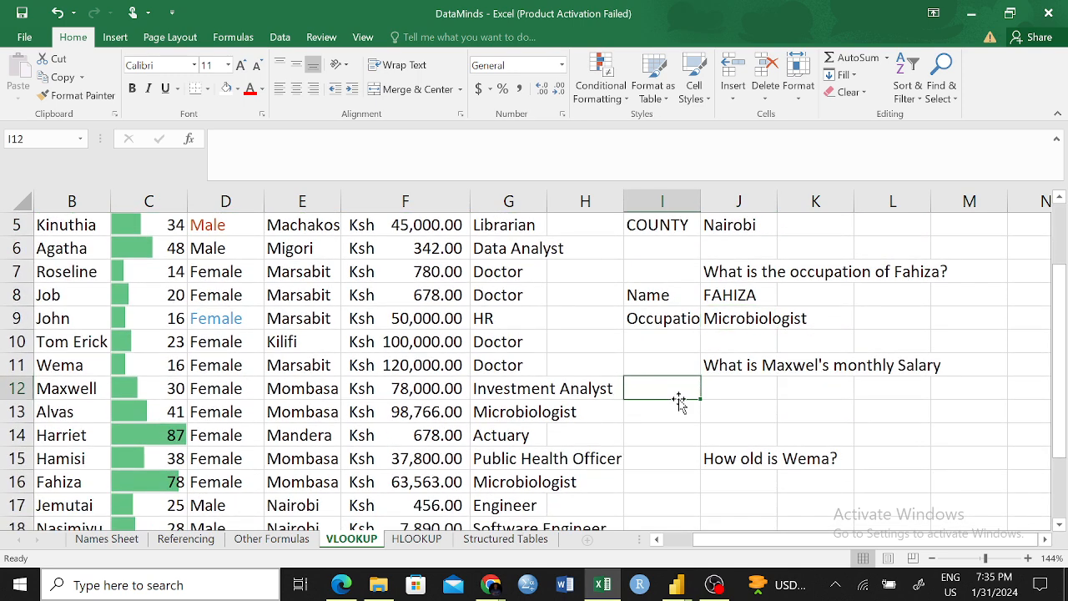
pyautogui.write('mAXWEL')
pyautogui.press('BackSpace')
pyautogui.press('BackSpace')
pyautogui.press('BackSpace')
pyautogui.press('BackSpace')
pyautogui.press('BackSpace')
pyautogui.press('BackSpace')
pyautogui.write('Ma')
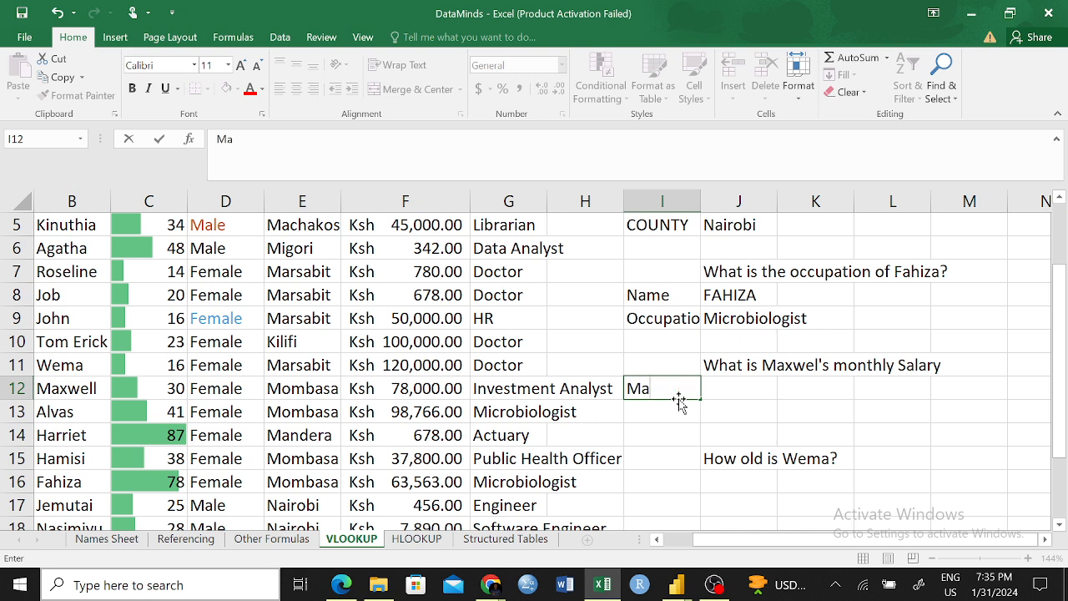
pyautogui.write('xwel')
pyautogui.click(643, 408)
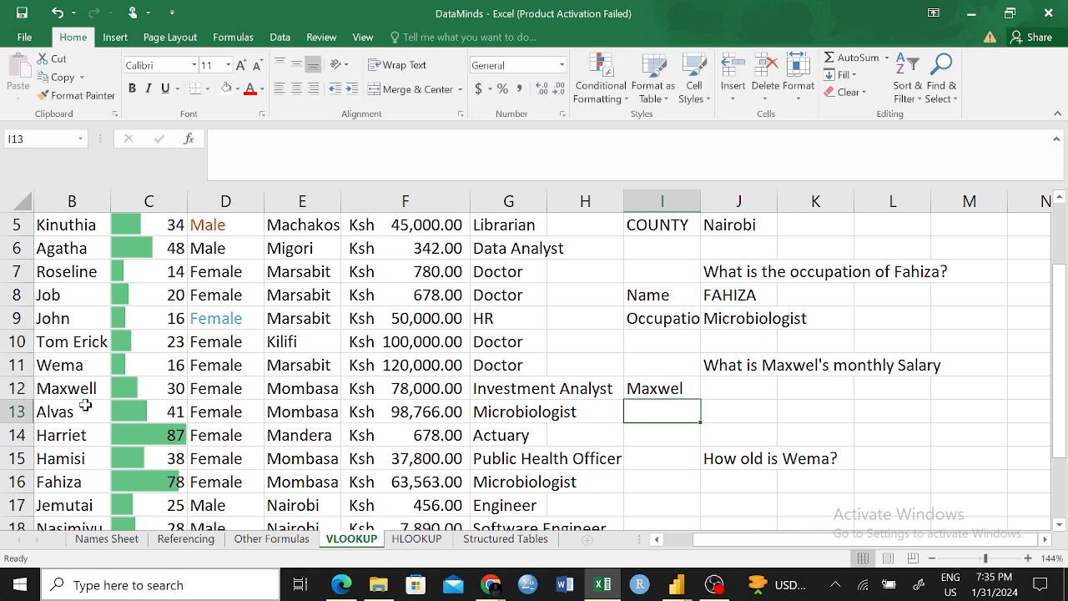
pyautogui.click(77, 392)
# - Label the salary lookup with Name in I12 and Salary in I13
pyautogui.click(661, 409)
pyautogui.press('Up')
pyautogui.write('Name')
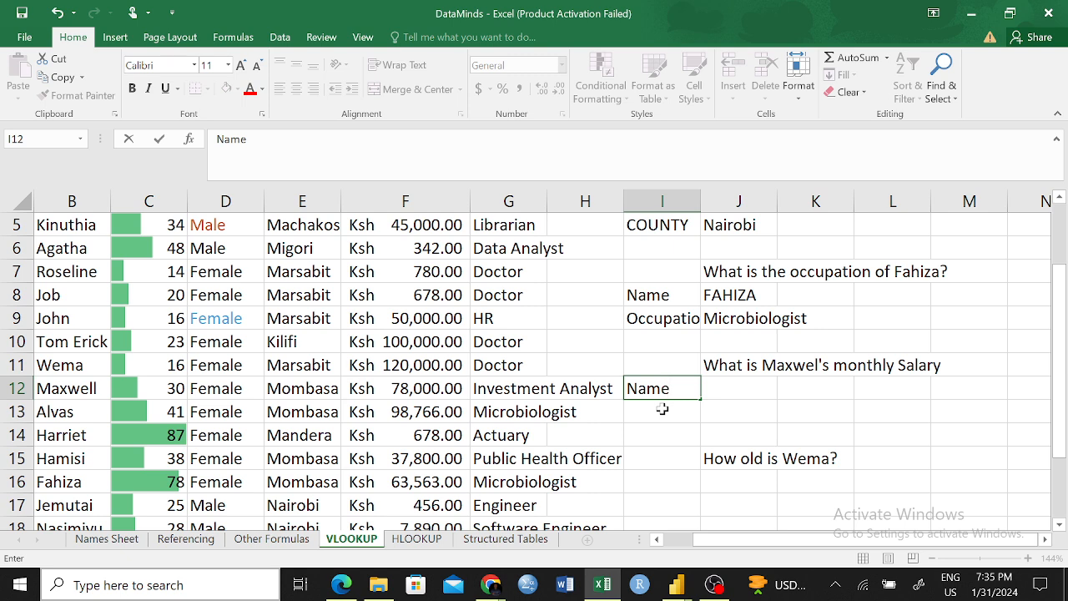
pyautogui.press('Return')
pyautogui.write('Salary')
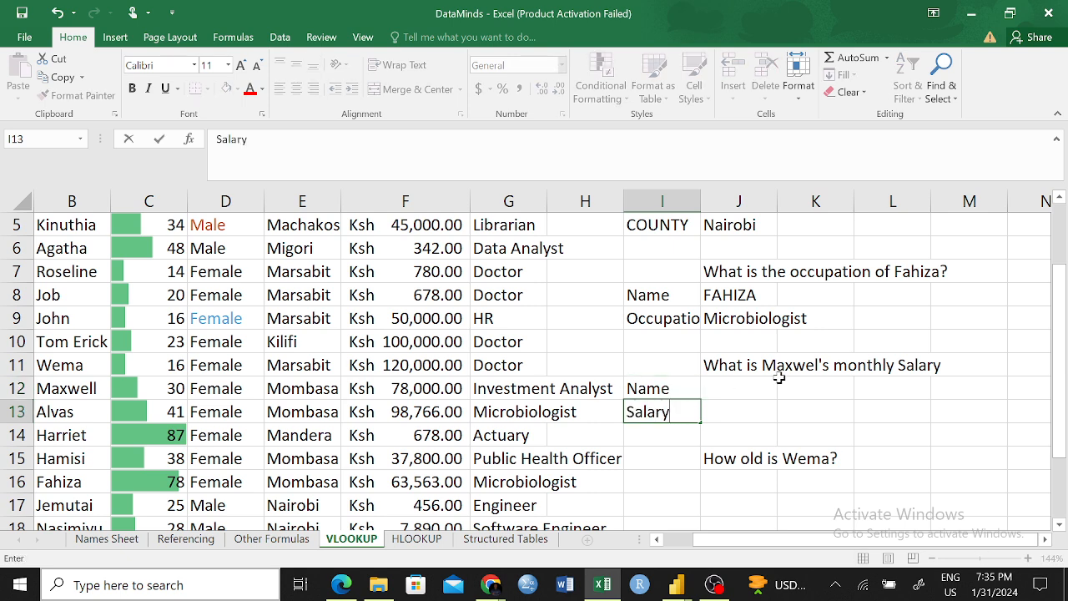
# - Enter the person's name in J12, spelled as in the salary question
pyautogui.click(752, 387)
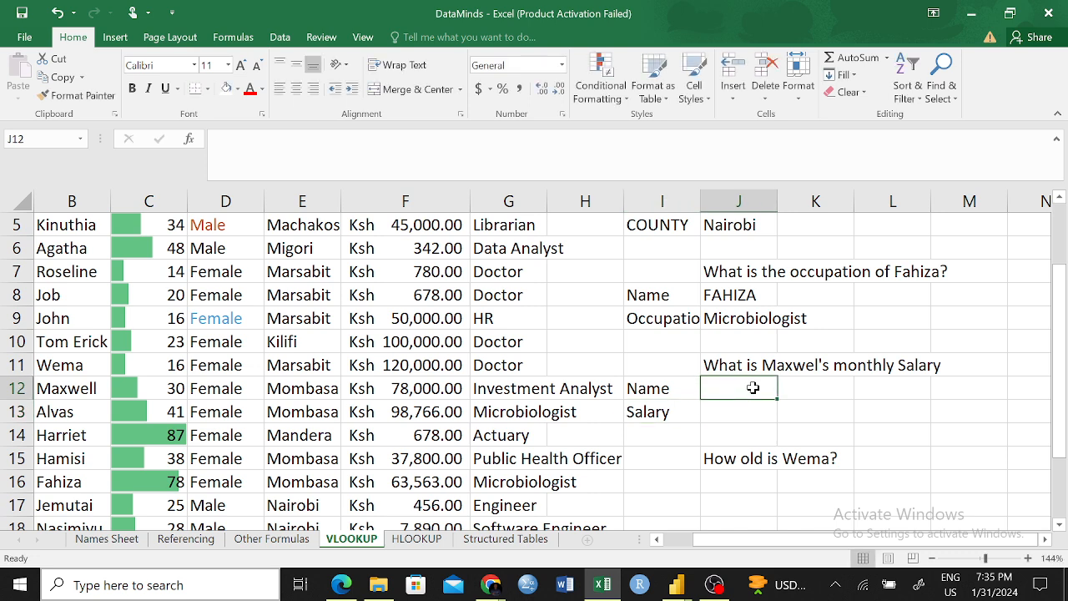
pyautogui.write('Maxwek')
pyautogui.press('BackSpace')
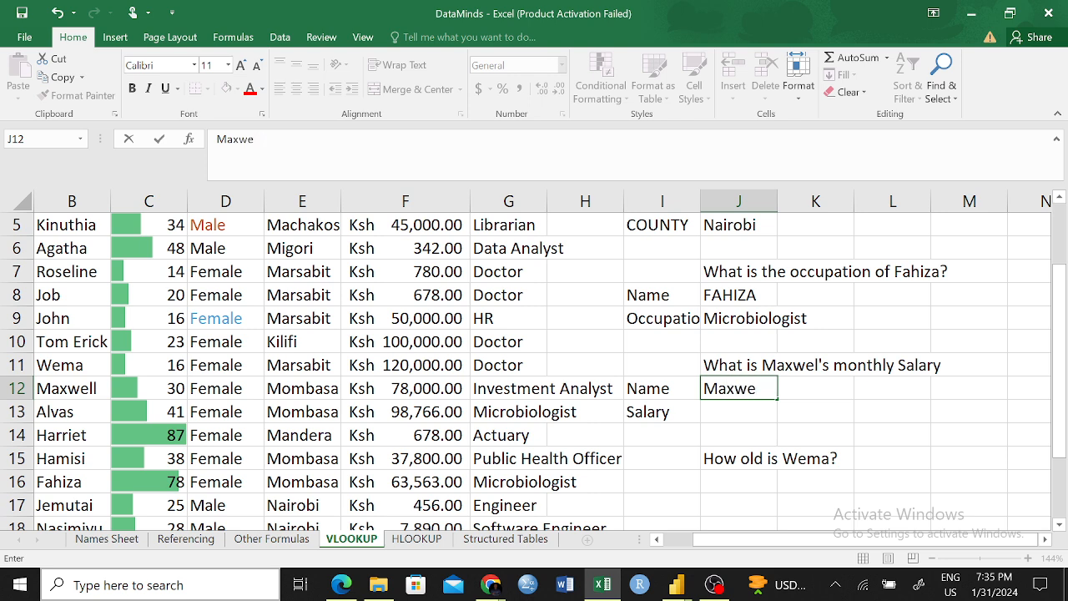
pyautogui.press('Return')
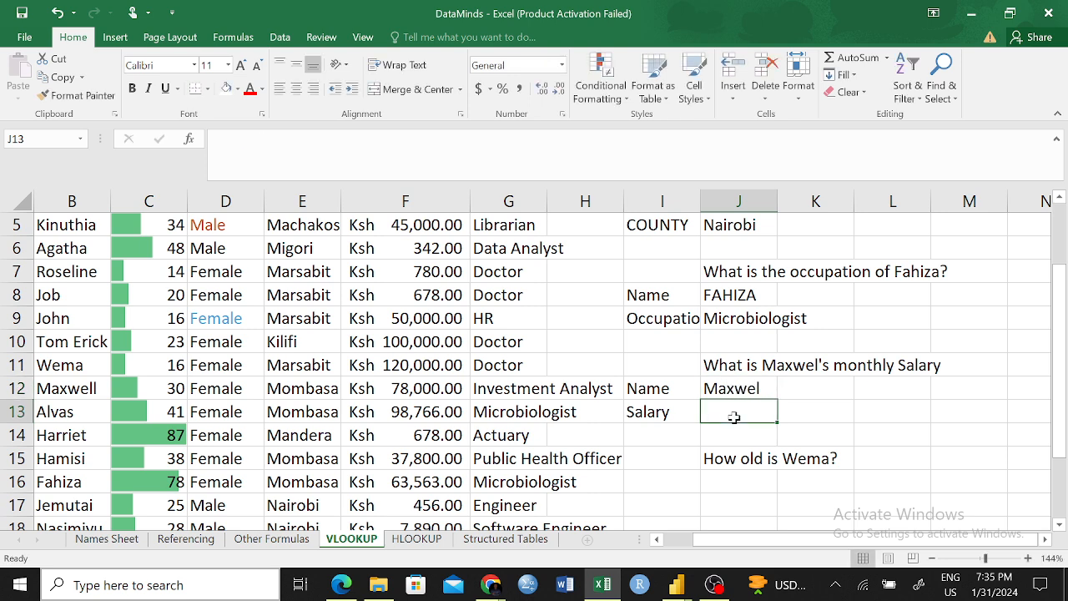
# - Enter the formula =VLOOKUP(J12,B1:G21,5,0) in J13 to look up the person's monthly salary
pyautogui.write('=vloo')
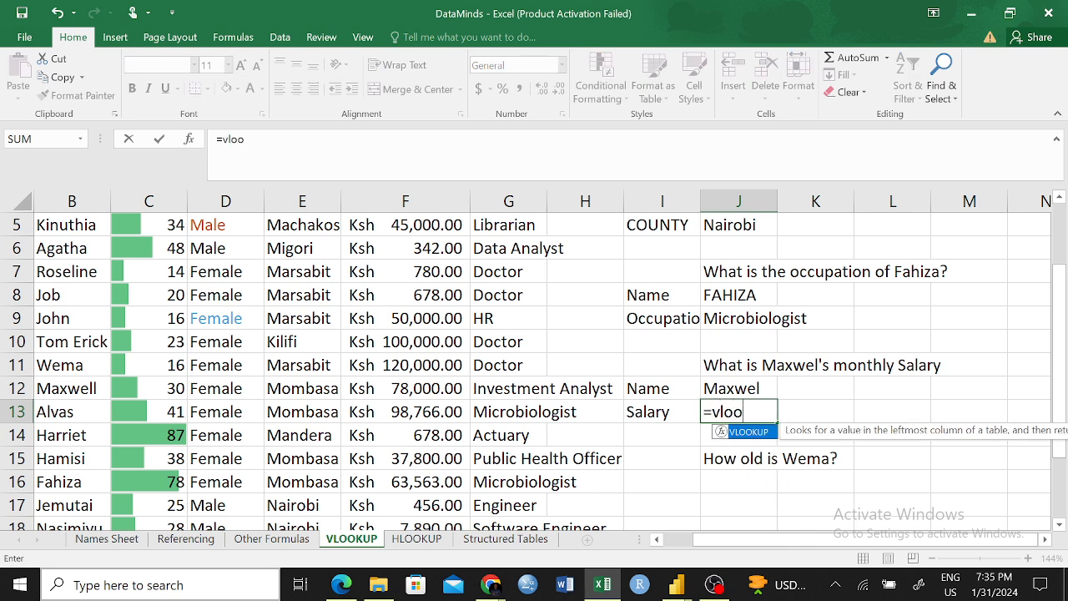
pyautogui.press('Tab')
pyautogui.click(753, 386)
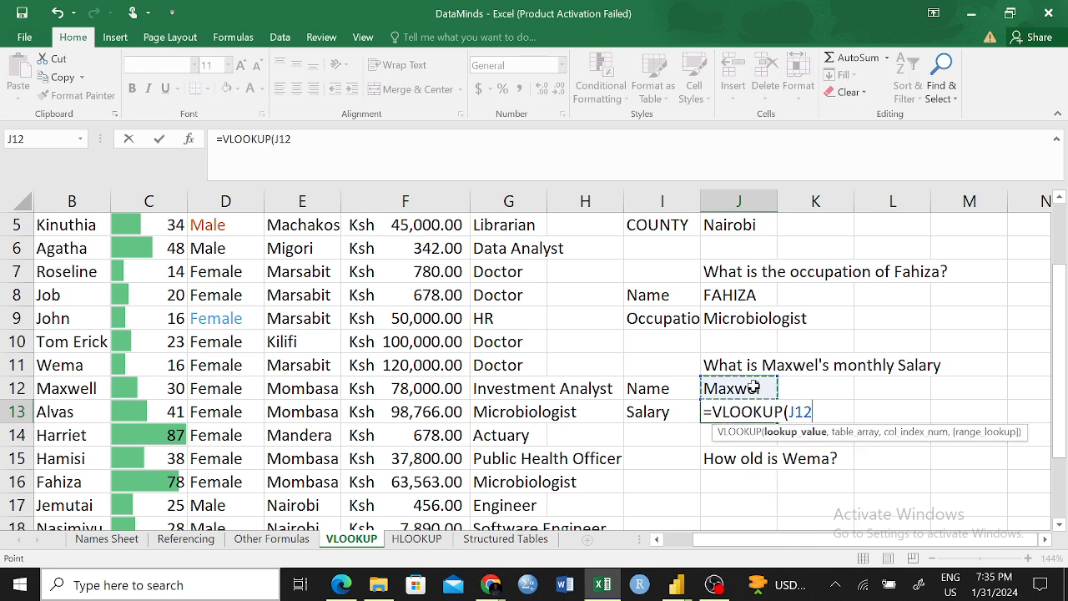
pyautogui.write(',')
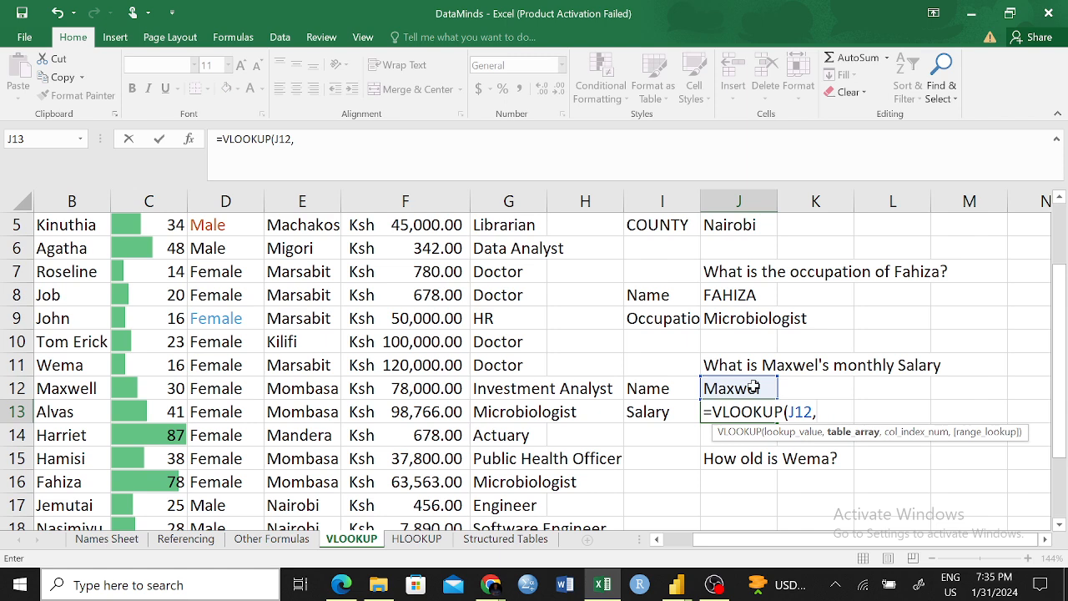
pyautogui.scroll(2, 145, 302)
pyautogui.moveTo(63, 224); pyautogui.dragTo(491, 485)
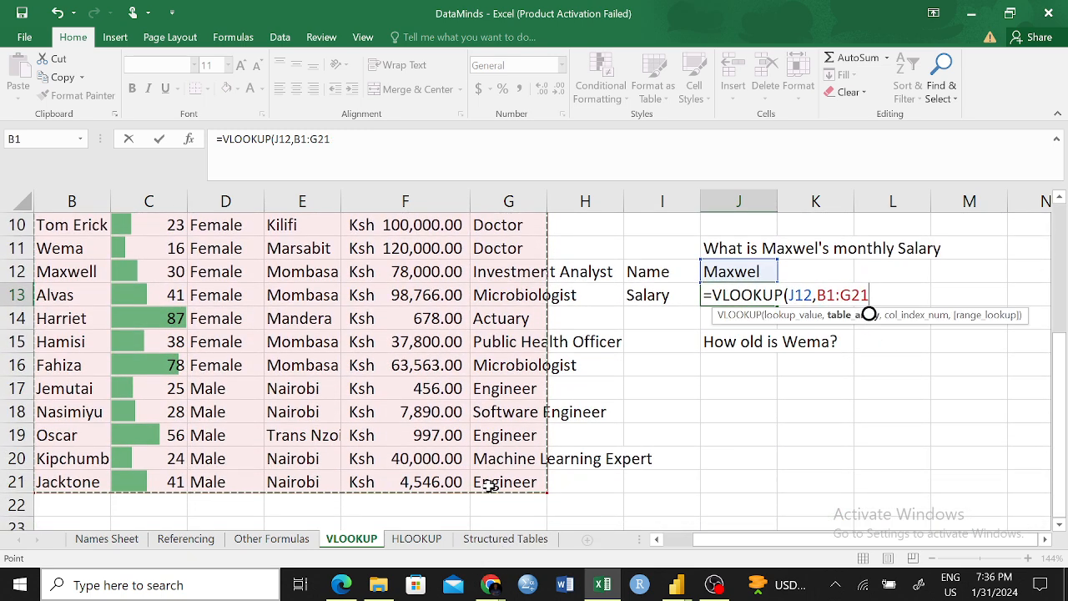
pyautogui.write(',')
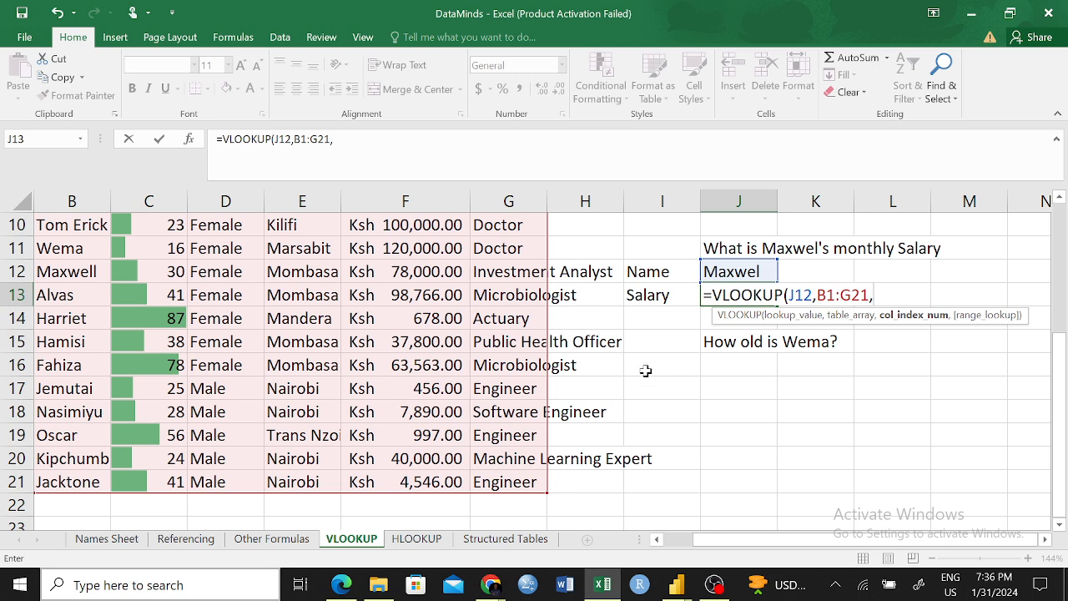
pyautogui.scroll(3, 491, 439)
pyautogui.scroll(-2, 873, 431)
pyautogui.scroll(2, 873, 431)
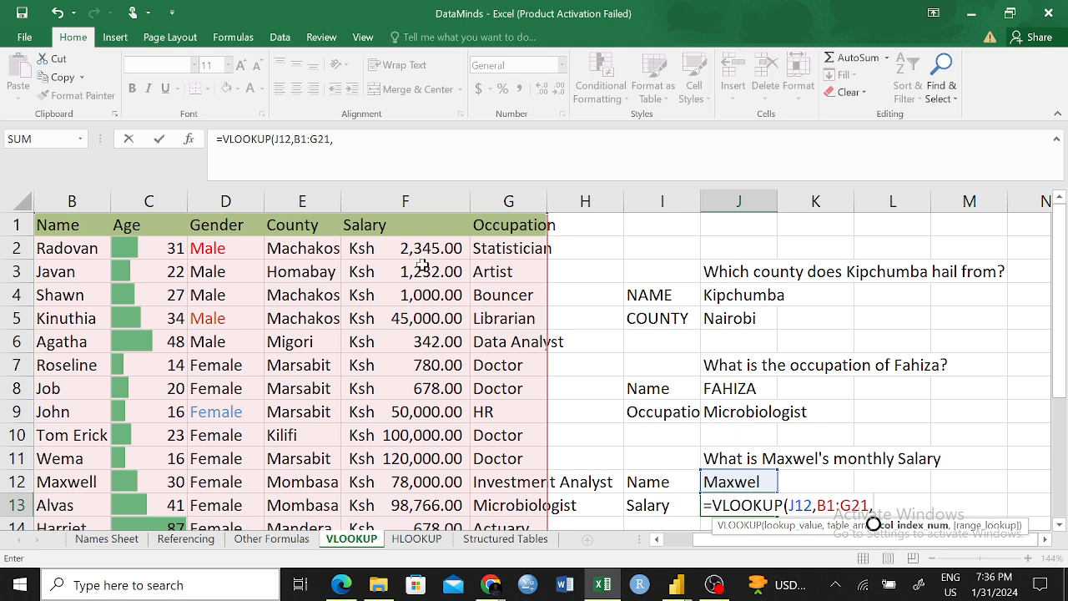
pyautogui.write('5,0')
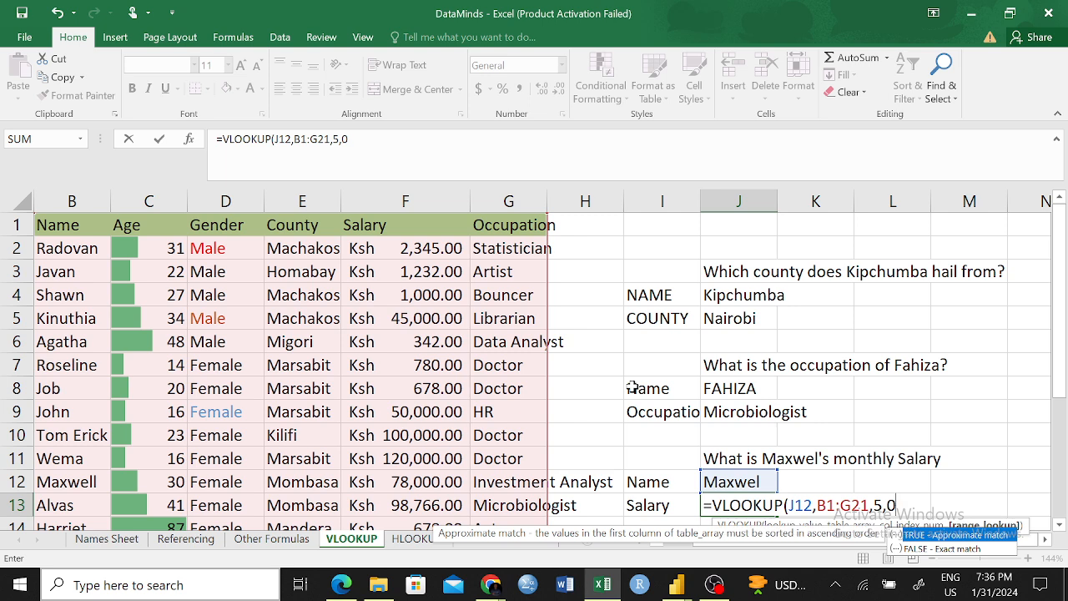
pyautogui.write(')')
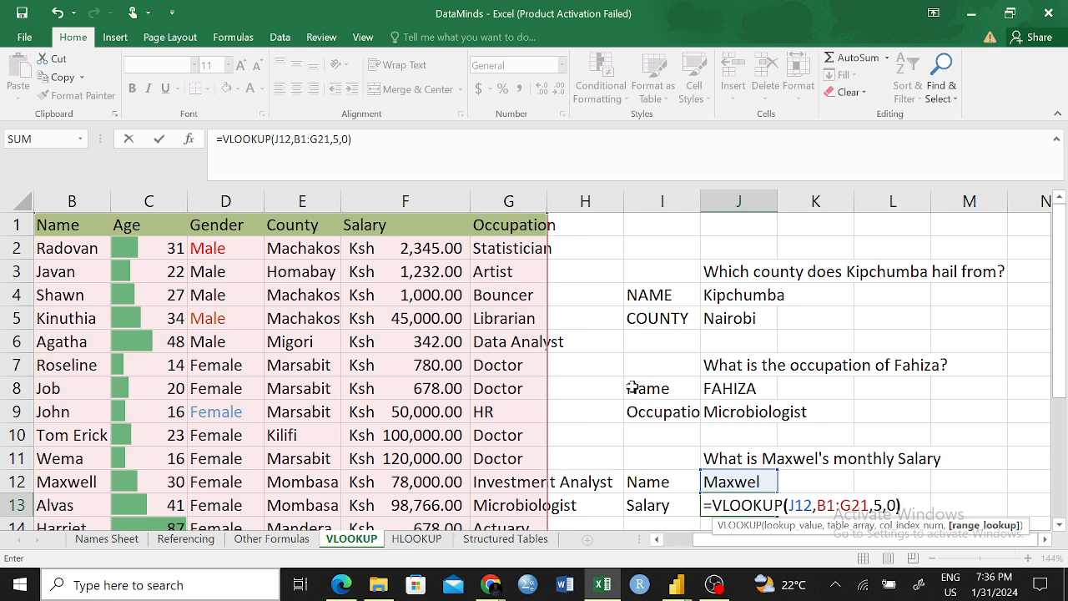
pyautogui.press('Return')
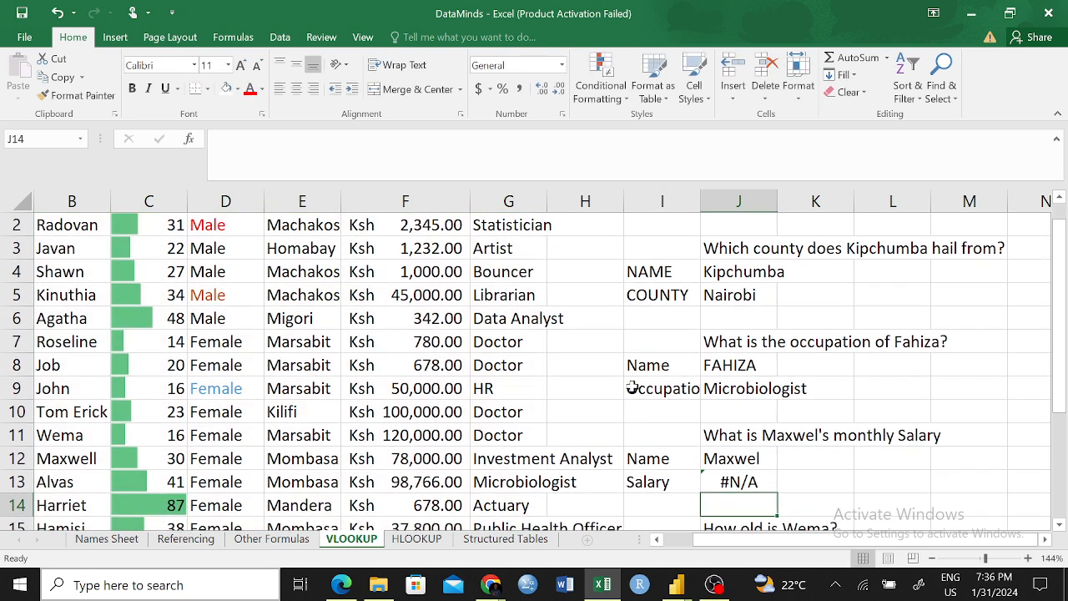
# - Correct the name in J12 by adding a final "l" so it matches the spelling in the data table
pyautogui.click(738, 482)
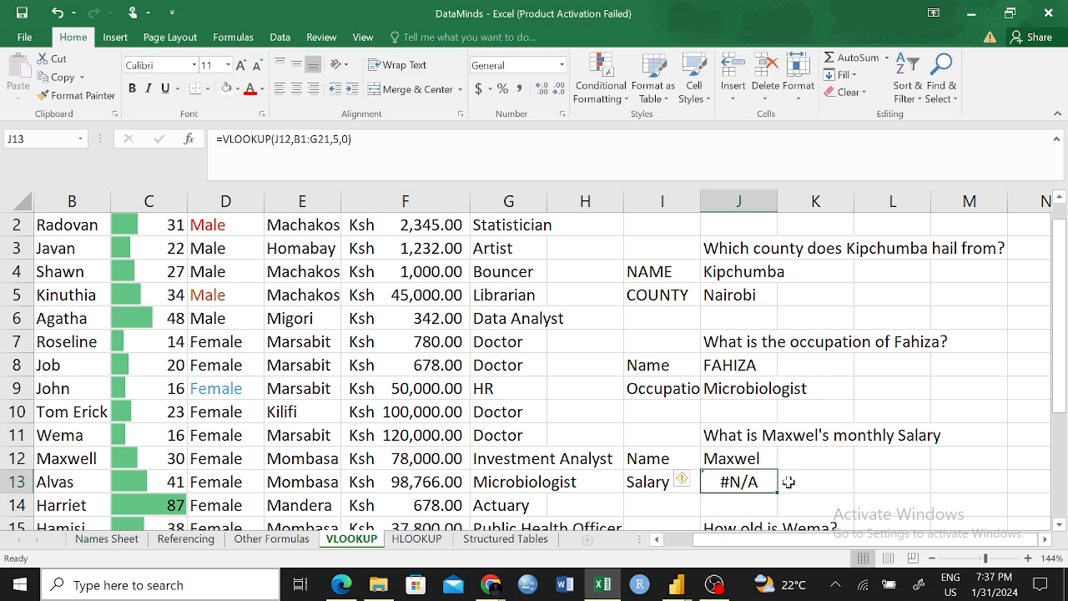
pyautogui.click(749, 461)
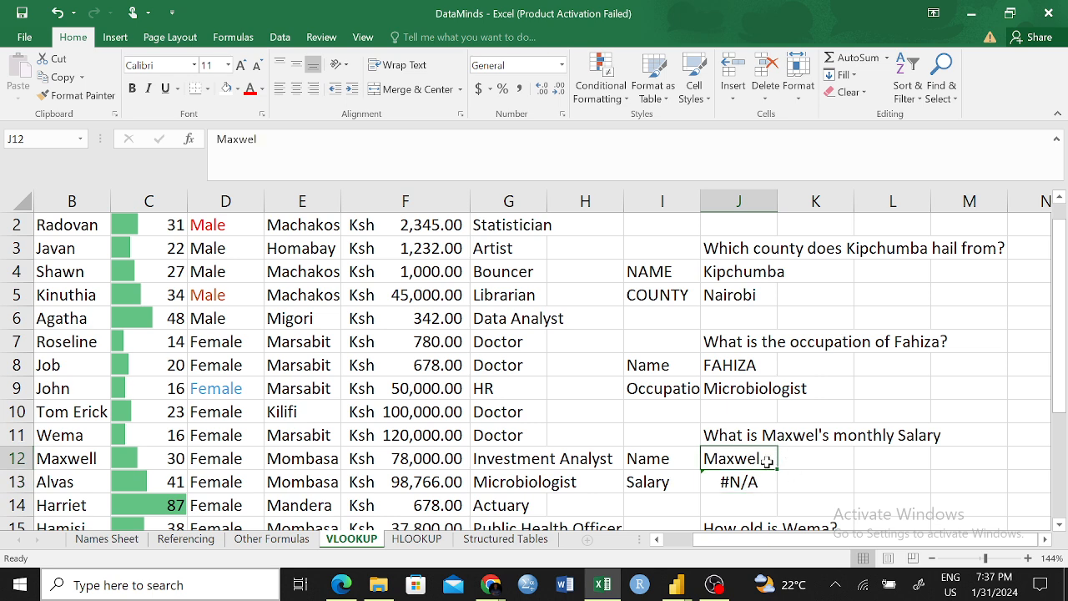
pyautogui.click(302, 163)
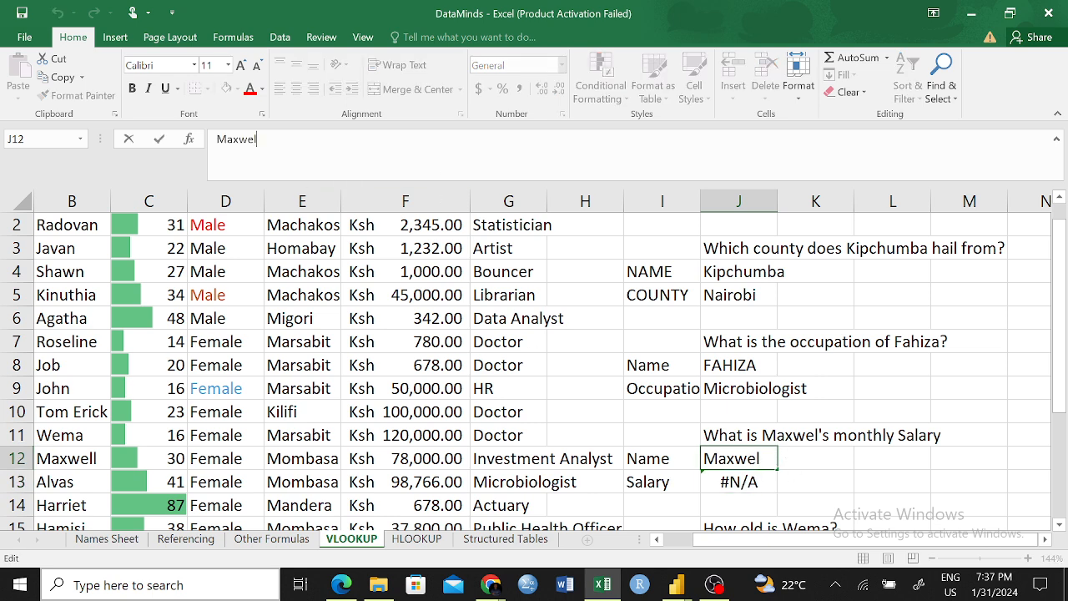
pyautogui.write('l')
pyautogui.press('Return')
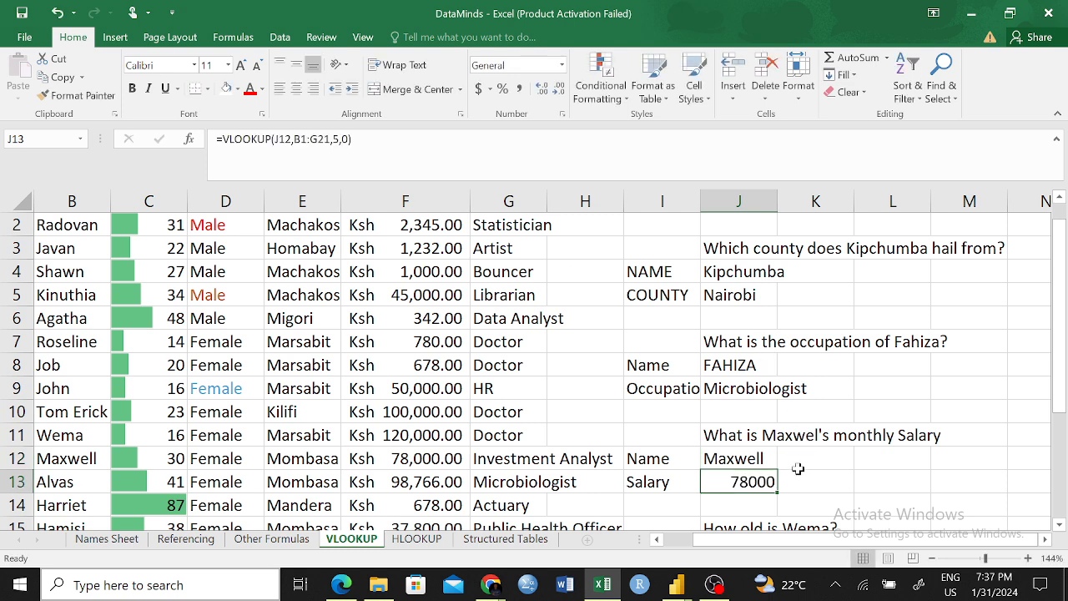
# - Compare the salary returned in J13 with the person's salary in F12 of the data table
pyautogui.click(730, 459)
pyautogui.click(686, 480)
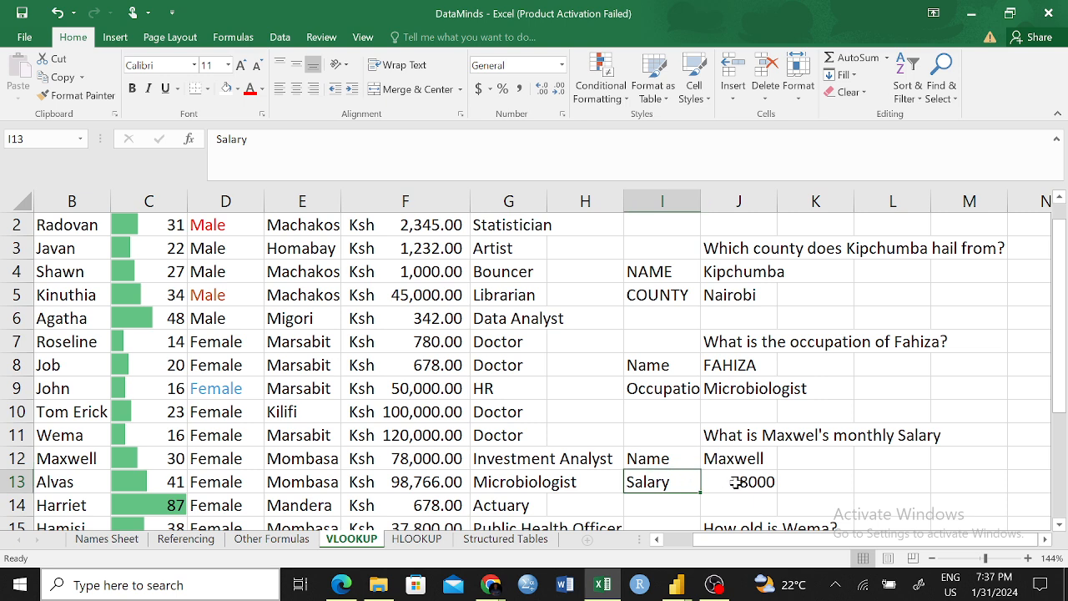
pyautogui.click(734, 482)
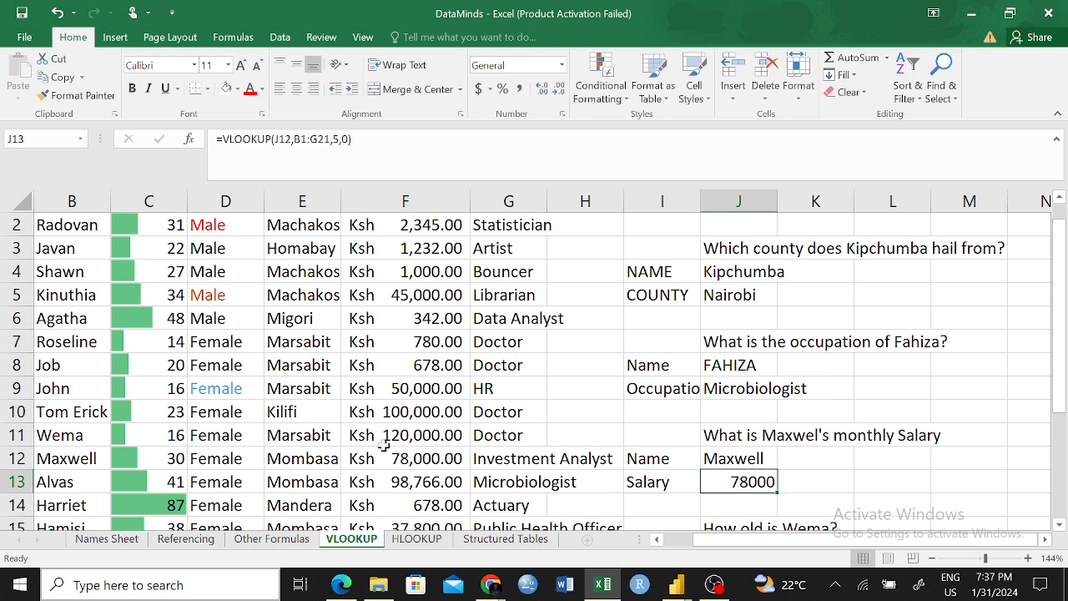
pyautogui.click(442, 456)
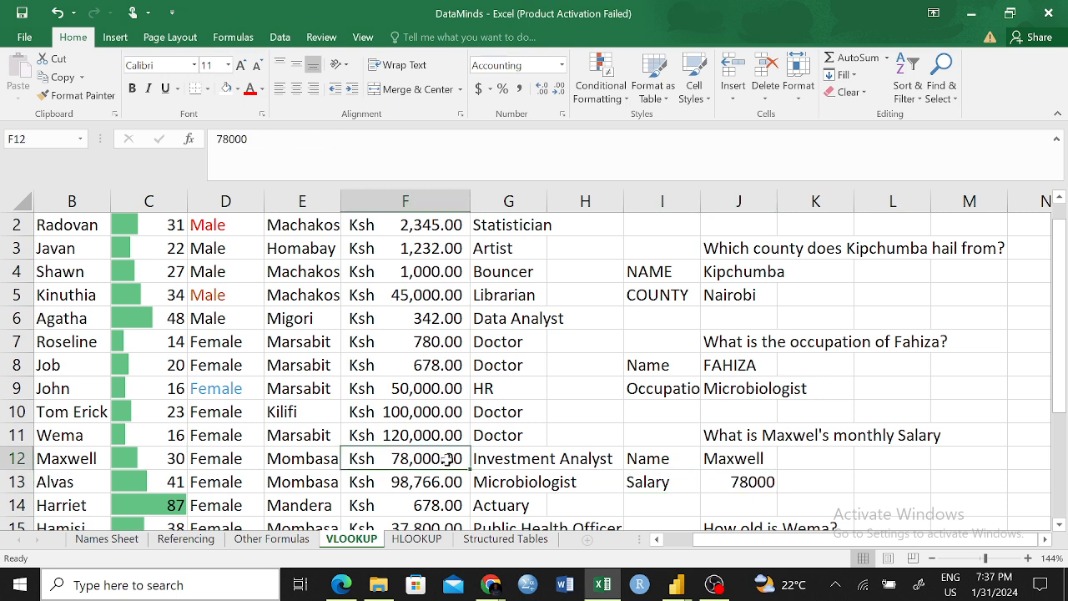
# - Replace the name in J12 with the name listed in B13 to look up that person's salary
pyautogui.click(742, 458)
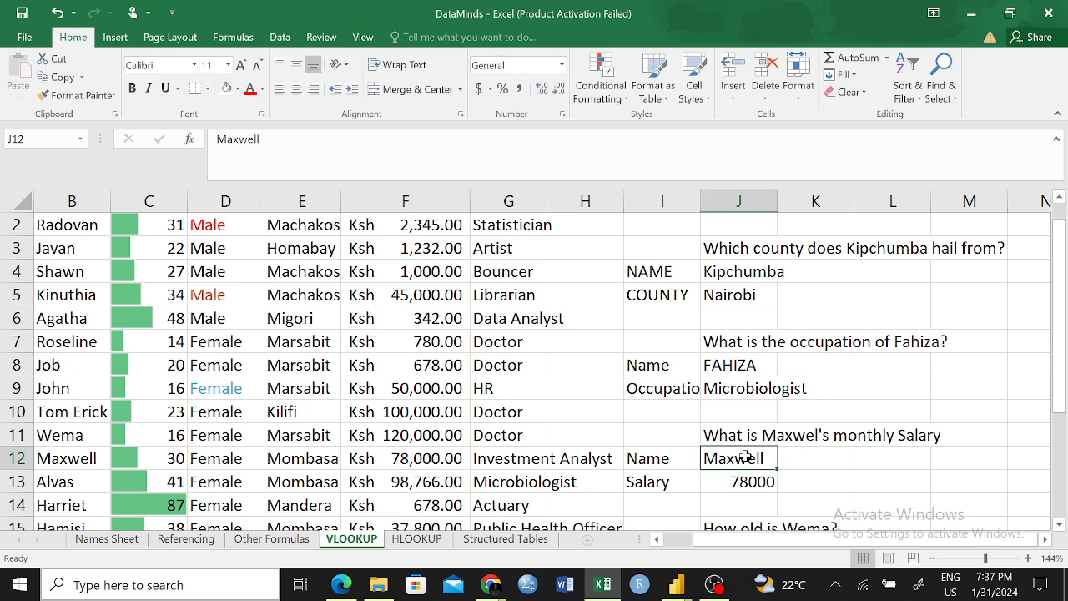
pyautogui.write('Al')
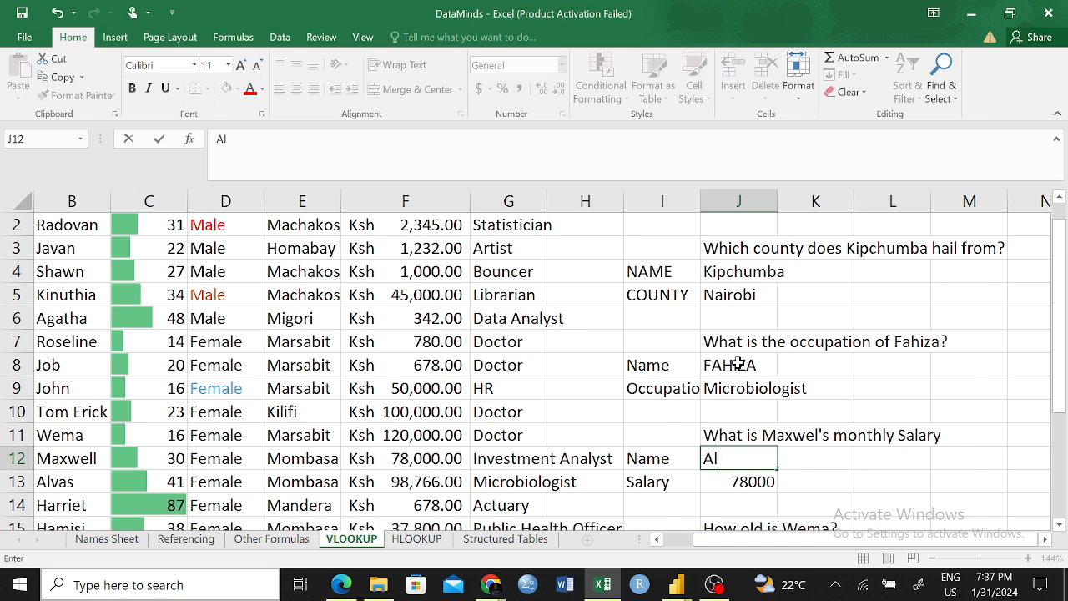
pyautogui.scroll(-3, 245, 412)
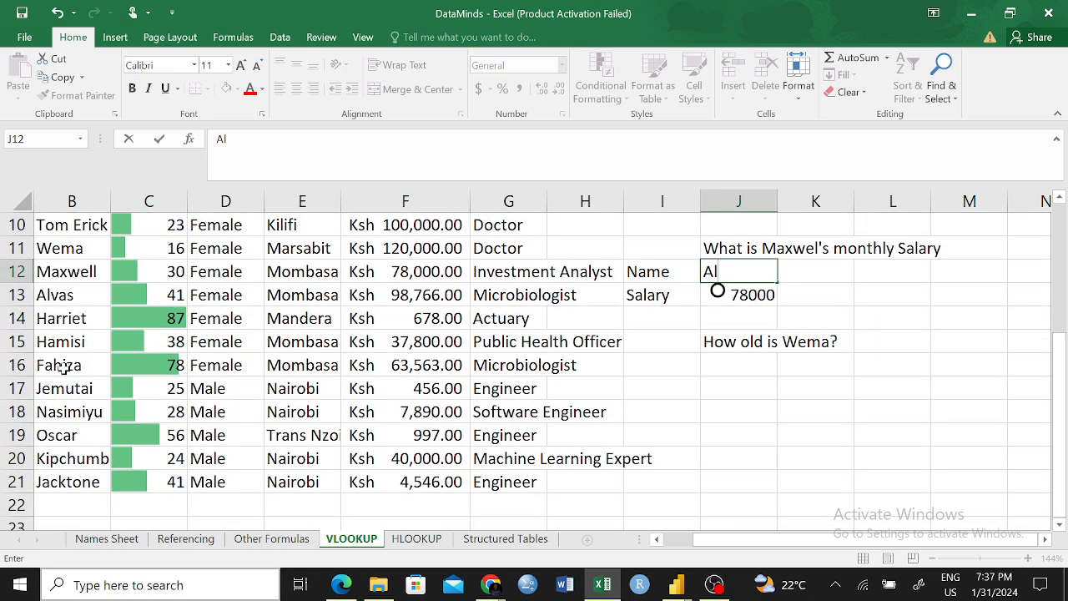
pyautogui.scroll(2, 649, 386)
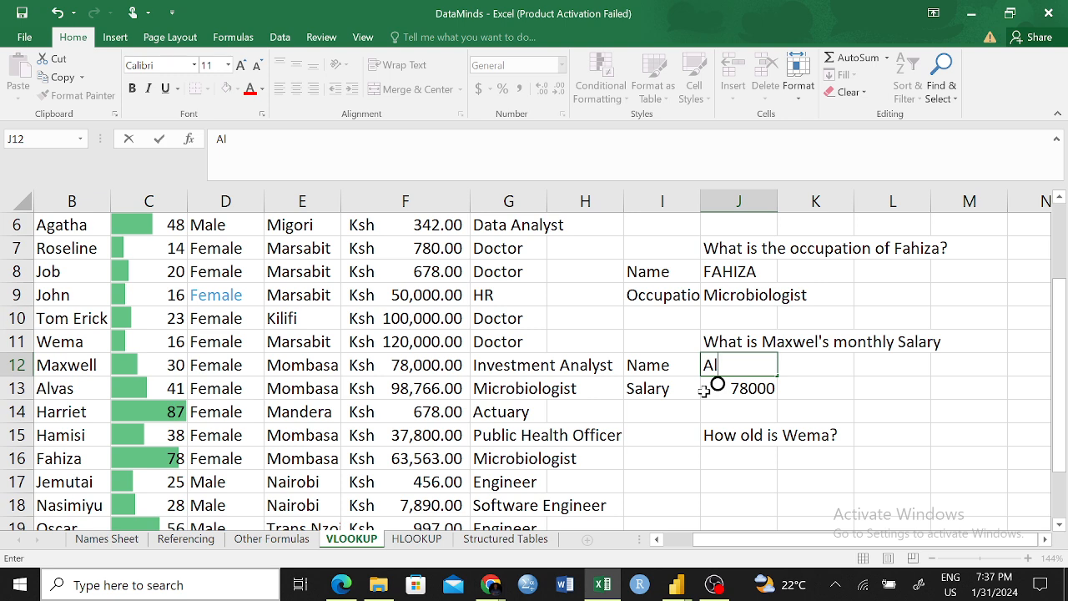
pyautogui.write('vas')
pyautogui.press('Return')
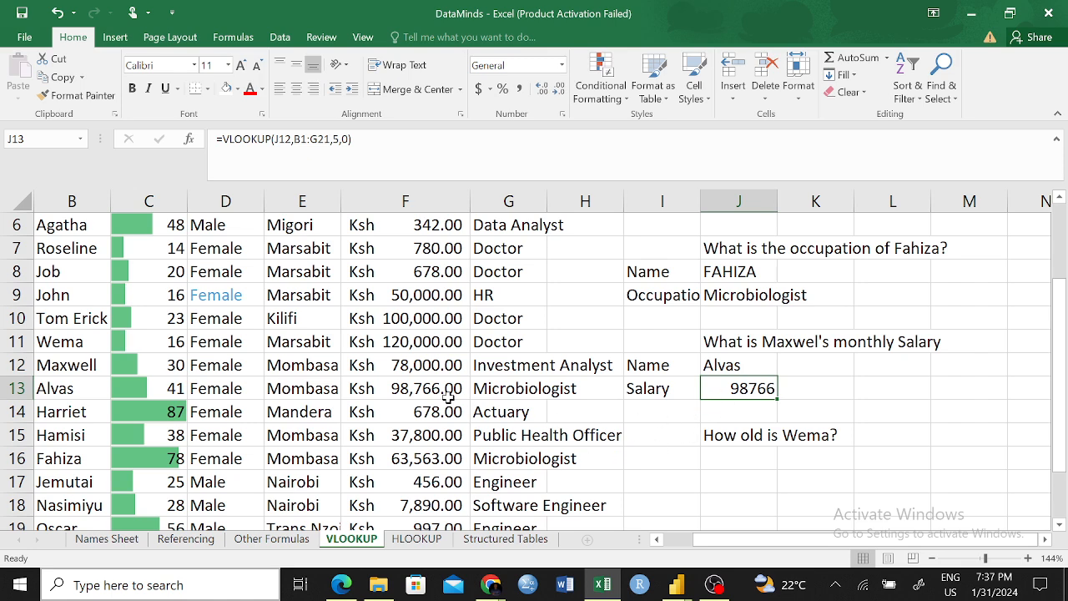
# - Replace the name in J12 with one missing from the data table and look for it in the Name column
pyautogui.scroll(2, 447, 396)
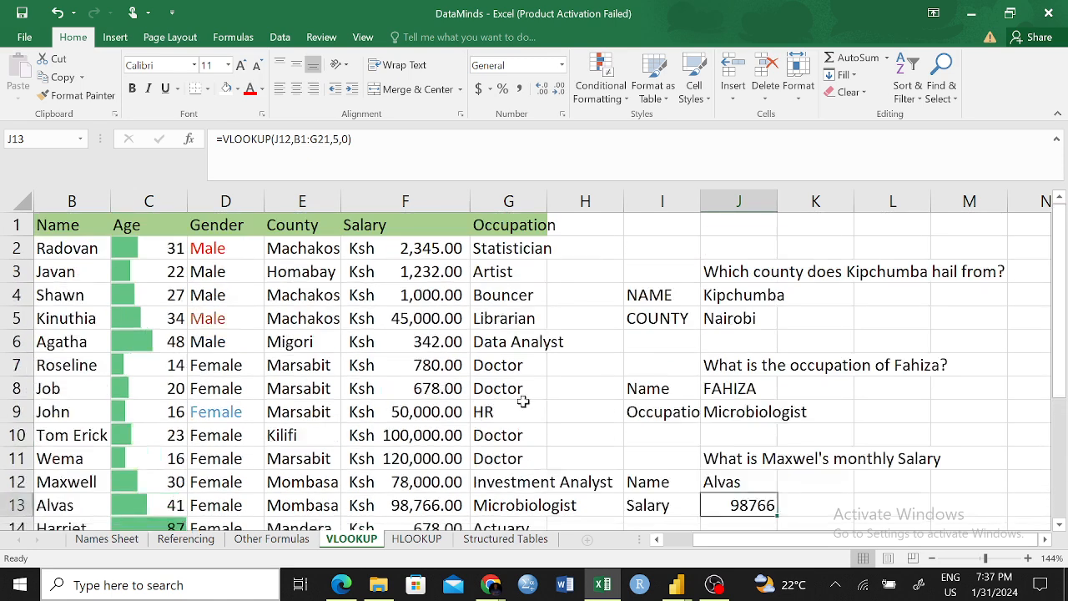
pyautogui.click(713, 480)
pyautogui.write('Hezrobin')
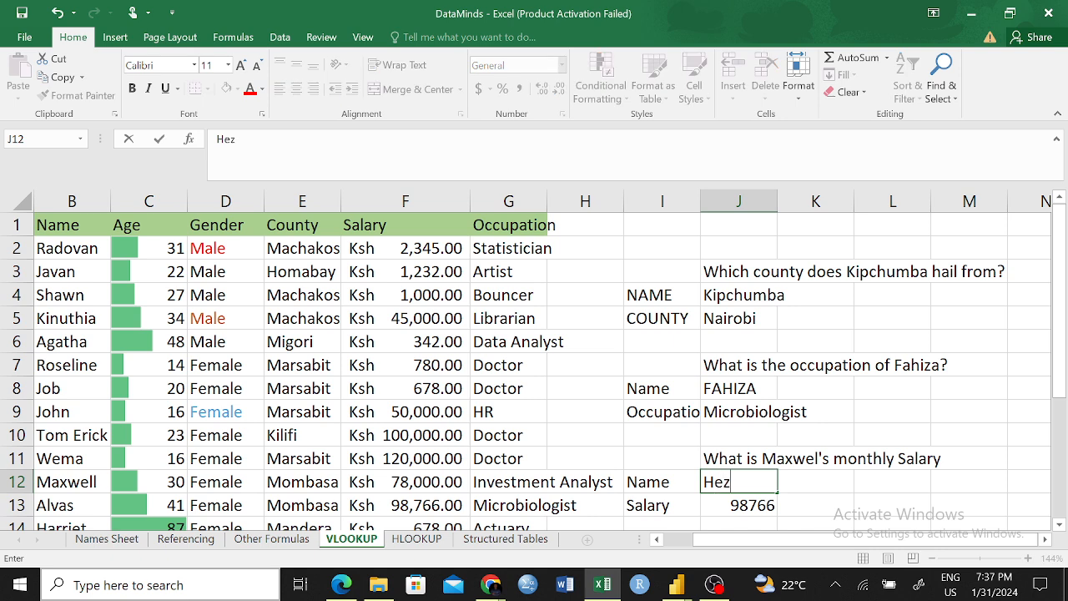
pyautogui.press('BackSpace')
pyautogui.press('BackSpace')
pyautogui.press('BackSpace')
pyautogui.write('n')
pyautogui.press('Return')
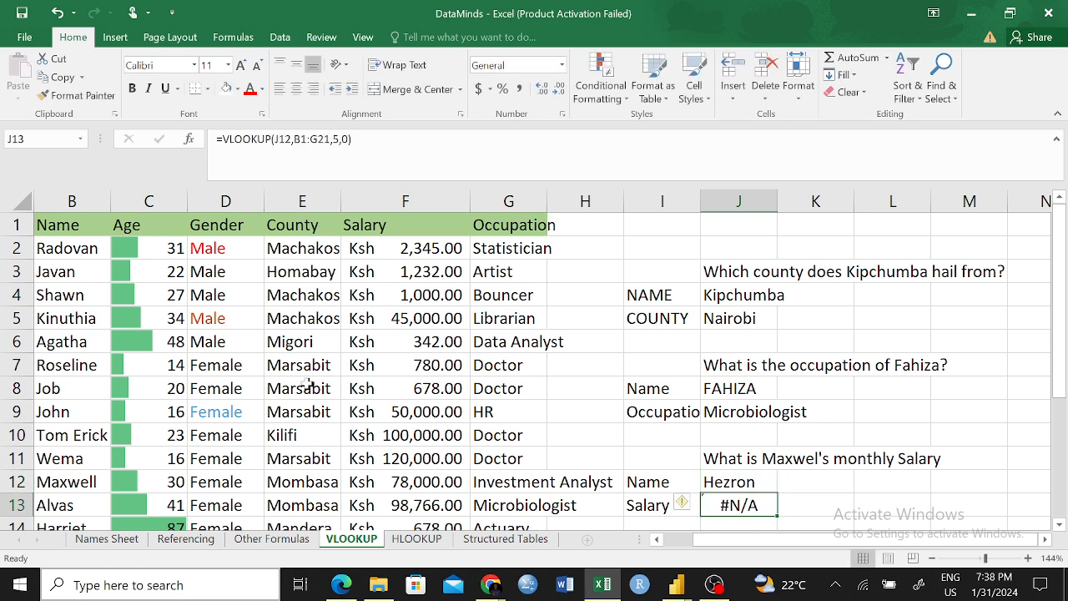
pyautogui.scroll(-4, 300, 384)
pyautogui.scroll(4, 295, 384)
pyautogui.click(723, 486)
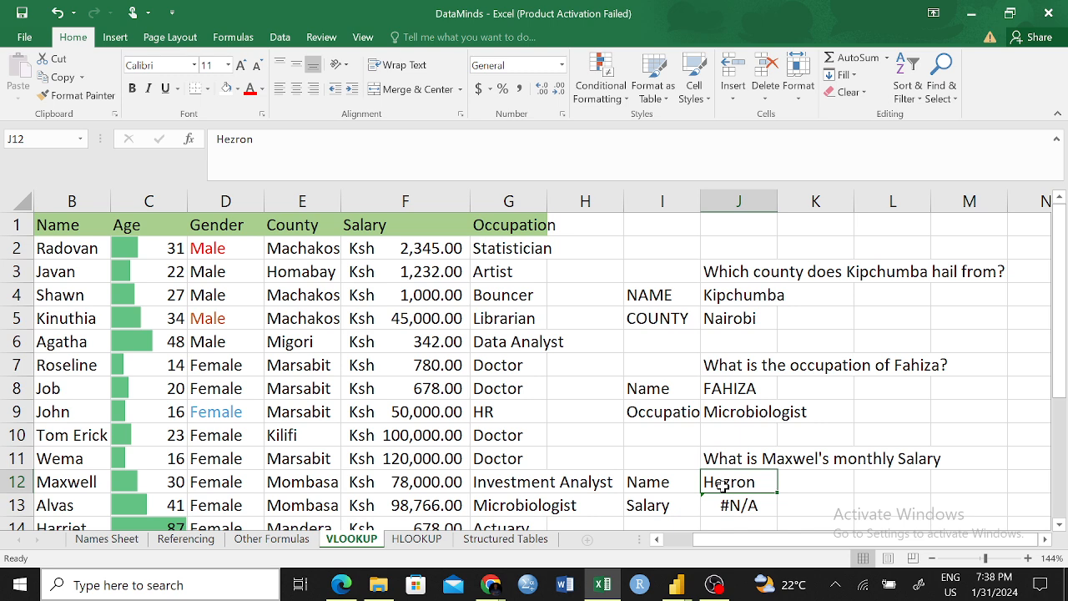
# - Replace the name in J12 with the name listed in B21 to look up that person's salary
pyautogui.write('Jacktone')
pyautogui.press('Return')
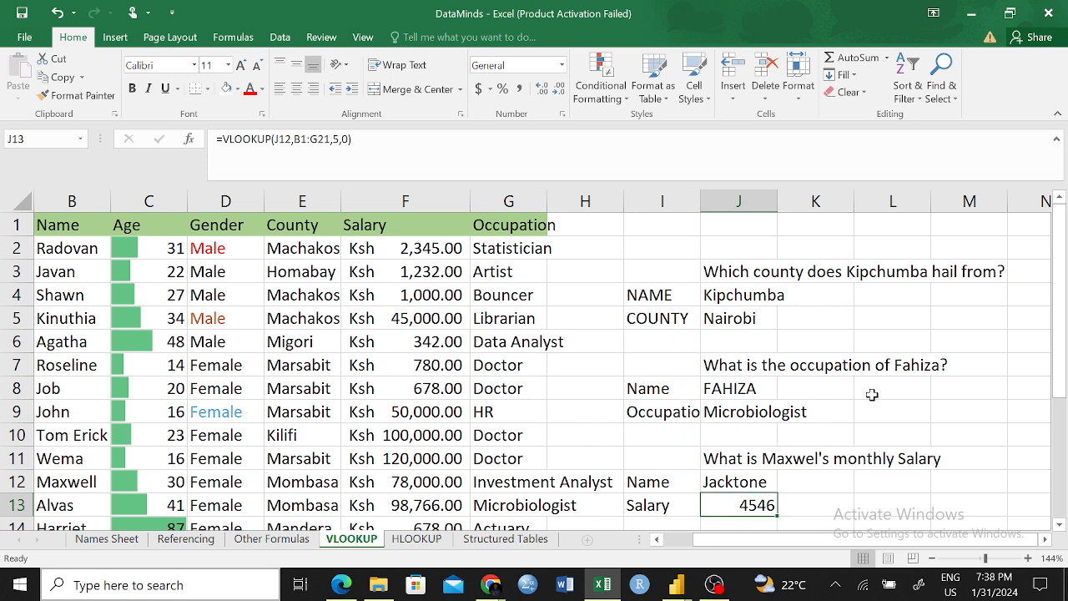
pyautogui.click(895, 423)
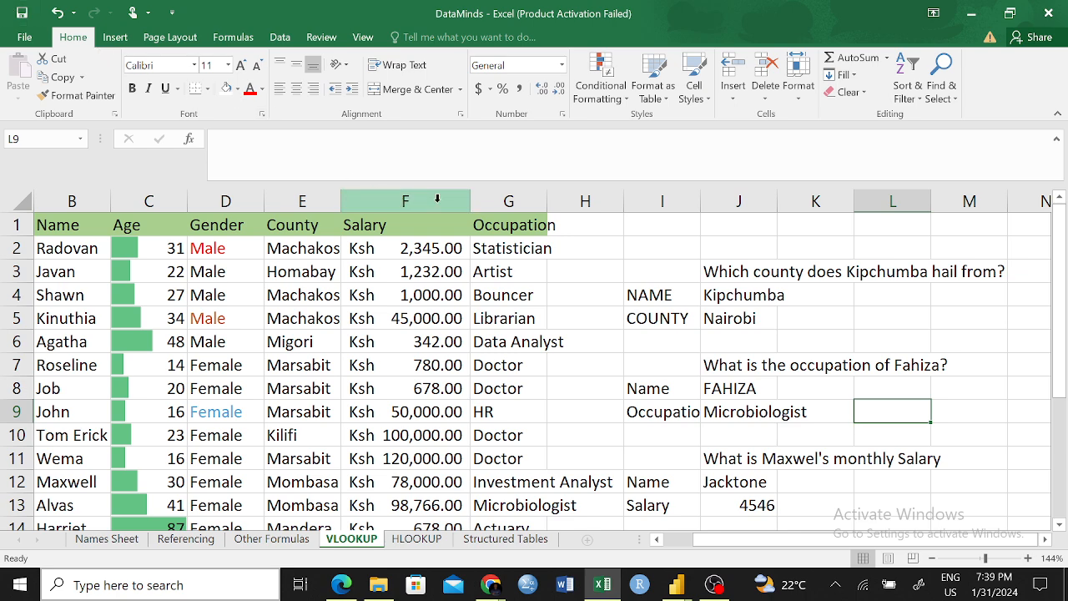
# - Label I16 "Name" and I17 "Age", and enter the first name from the J15 question in J16
pyautogui.scroll(-3, 796, 394)
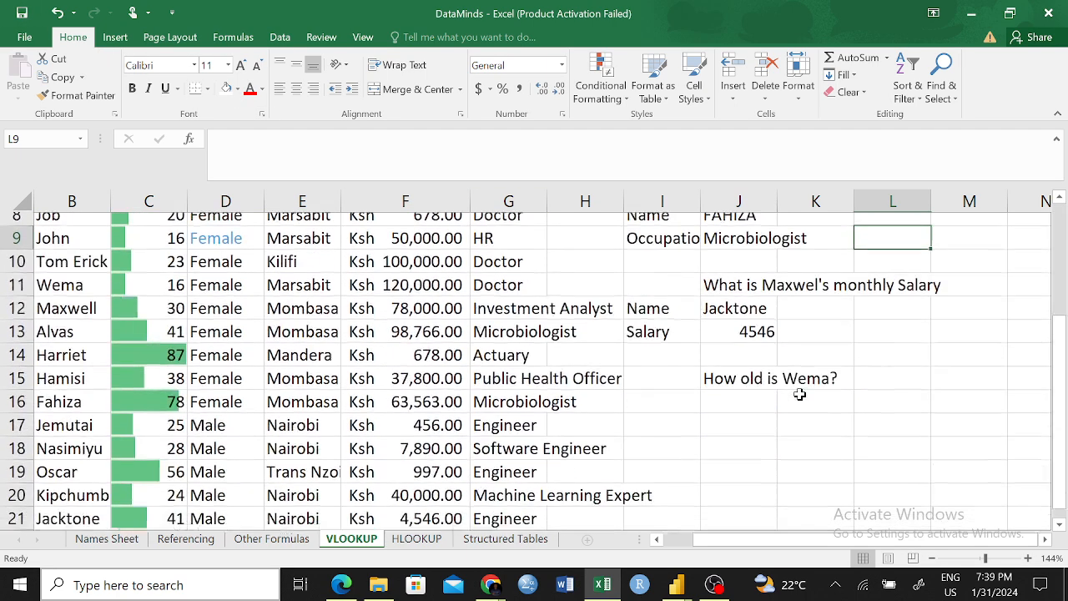
pyautogui.scroll(-3, 799, 388)
pyautogui.scroll(3, 796, 370)
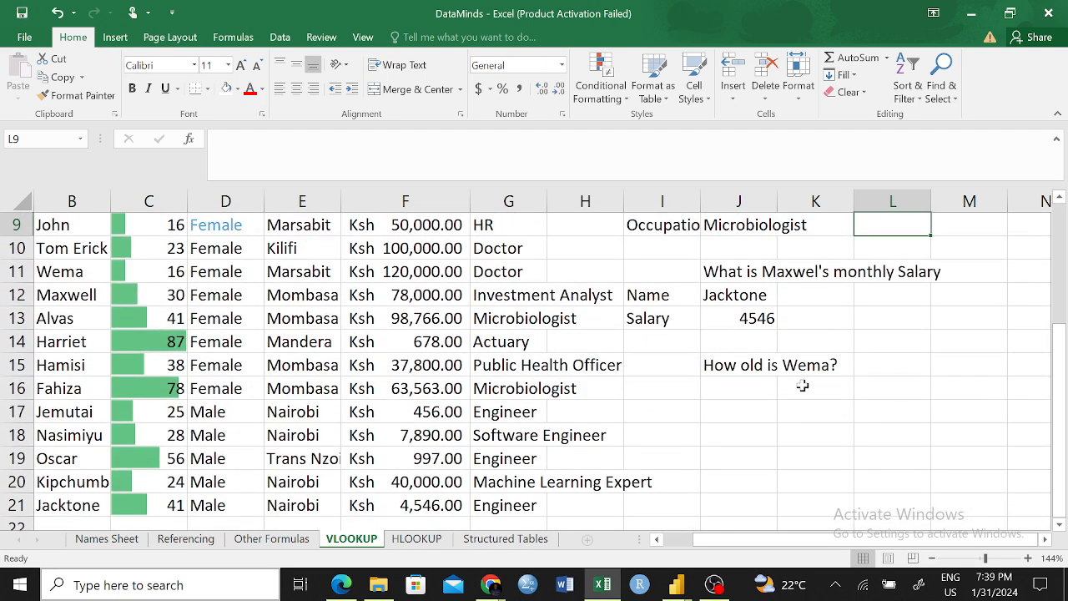
pyautogui.scroll(1, 801, 414)
pyautogui.click(751, 484)
pyautogui.click(745, 458)
pyautogui.click(751, 480)
pyautogui.click(745, 455)
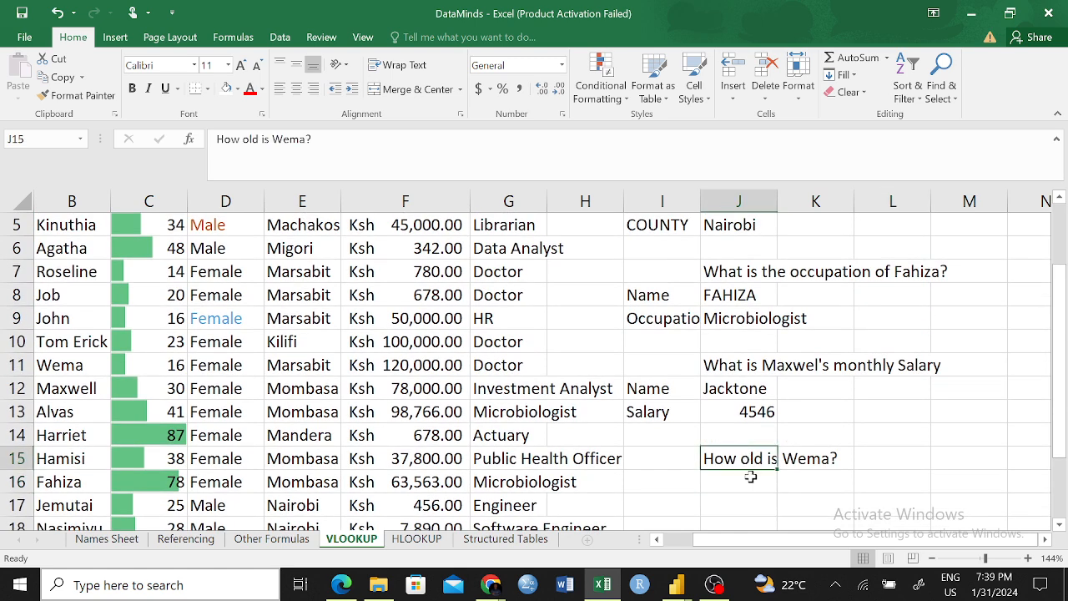
pyautogui.click(673, 493)
pyautogui.write('Name')
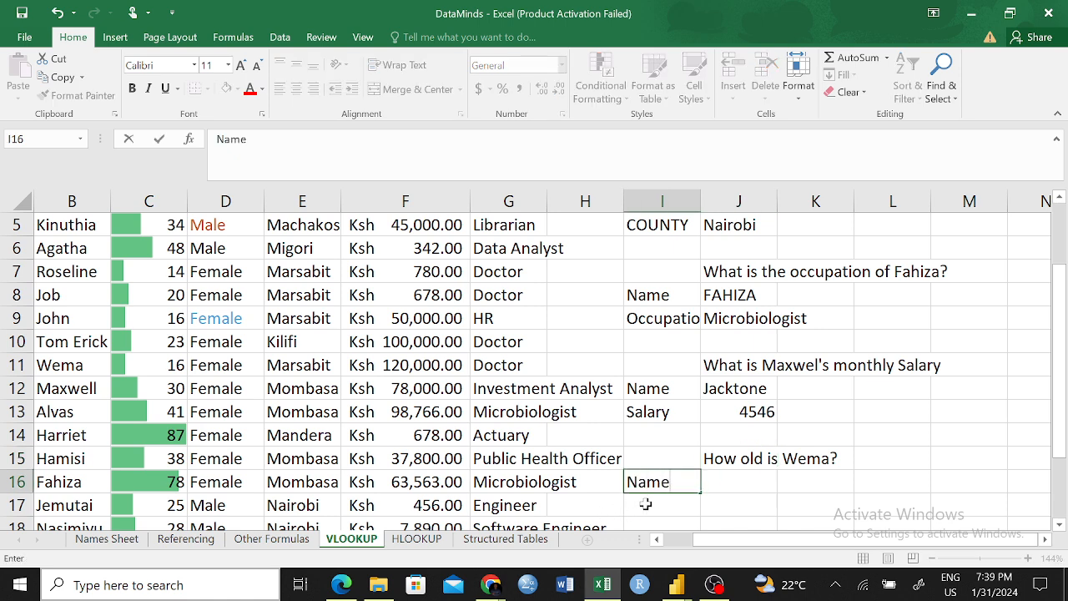
pyautogui.press('Return')
pyautogui.write('Age')
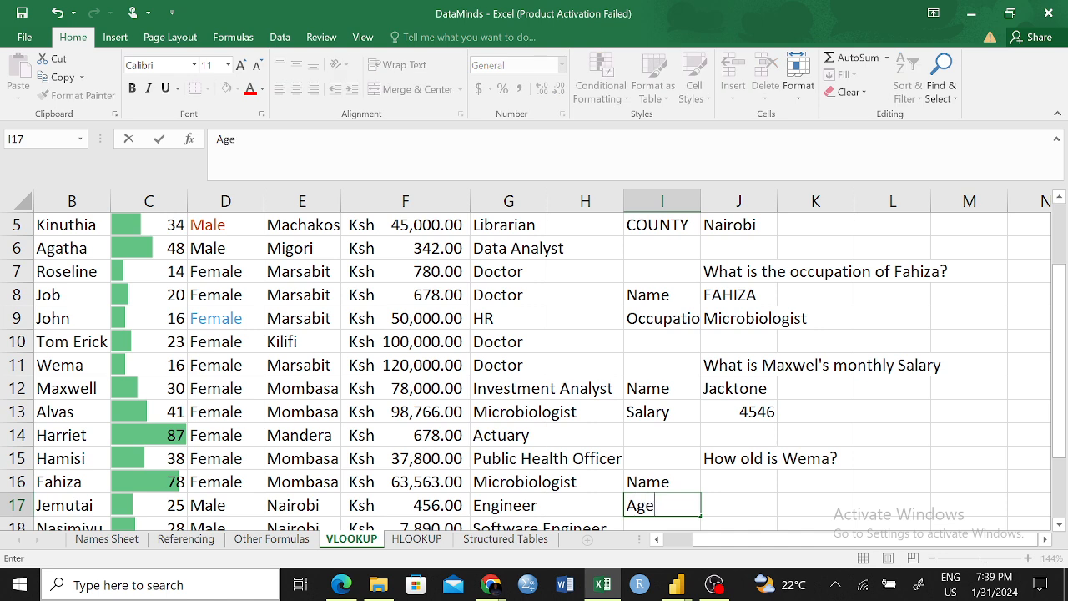
pyautogui.click(745, 482)
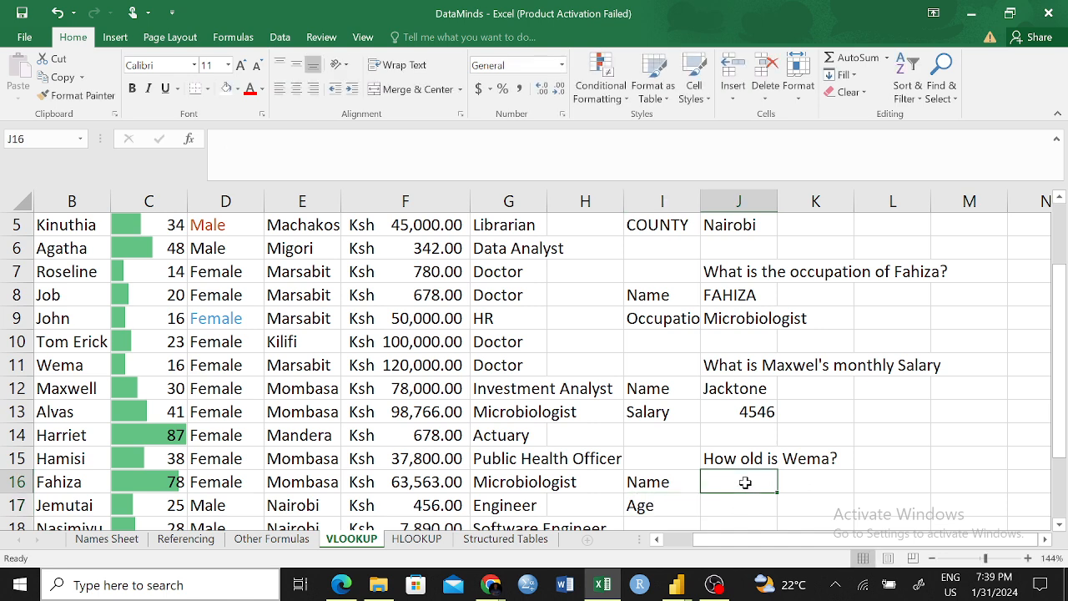
pyautogui.write('Wema')
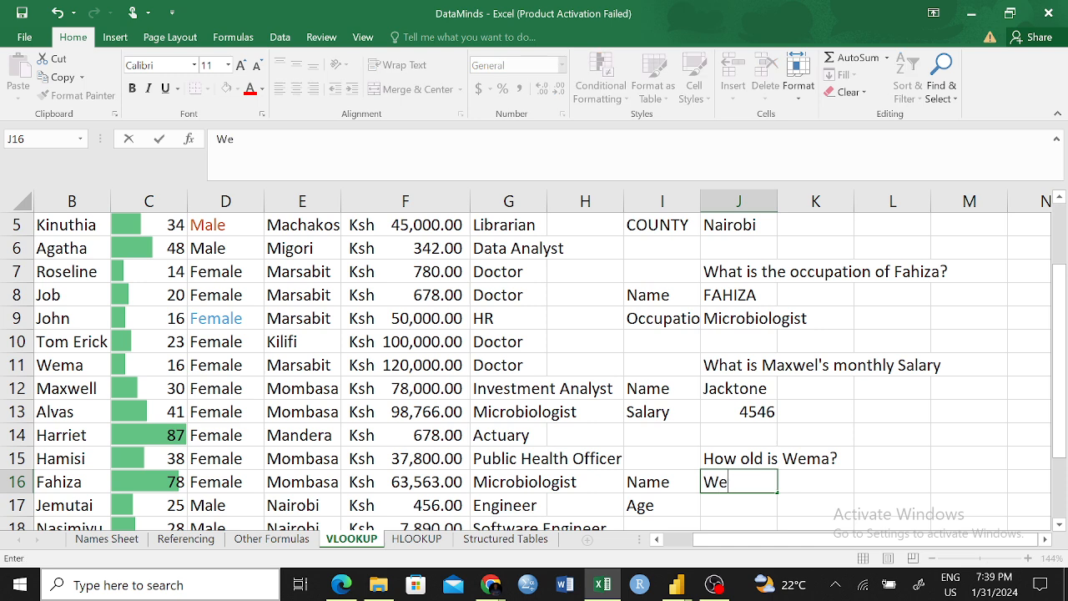
# - Begin a VLOOKUP formula in J17 with J16 as the lookup value and B1:C21 as the table array
pyautogui.click(745, 499)
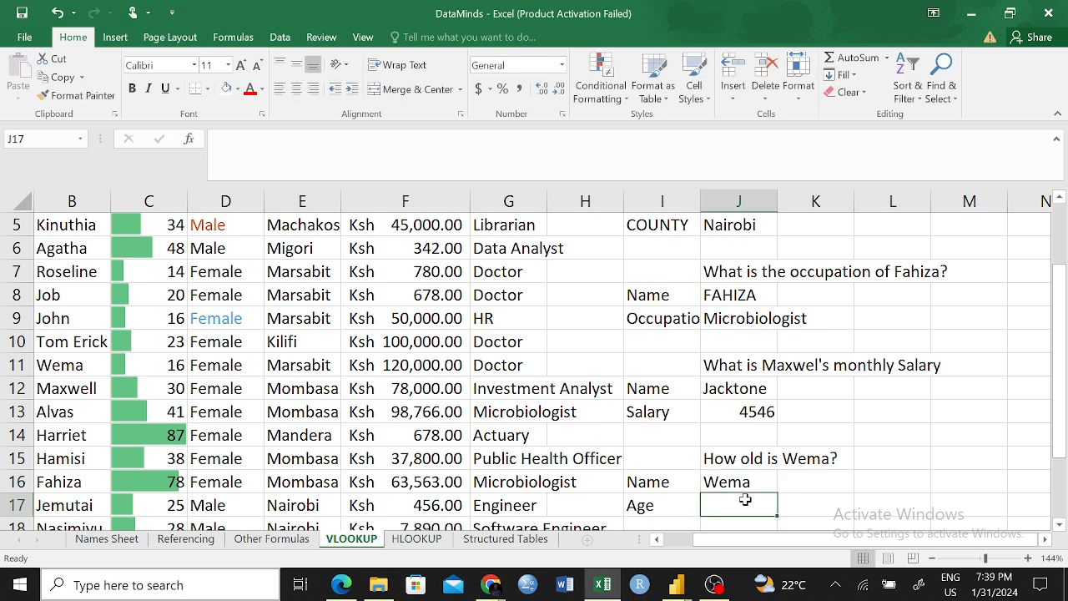
pyautogui.write('=vlook')
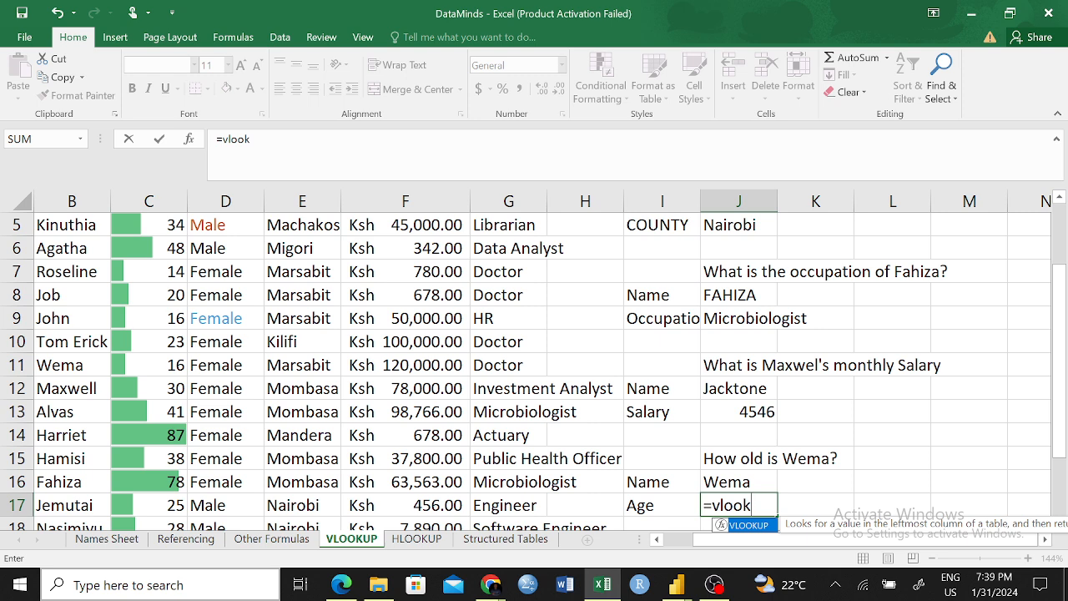
pyautogui.press('Tab')
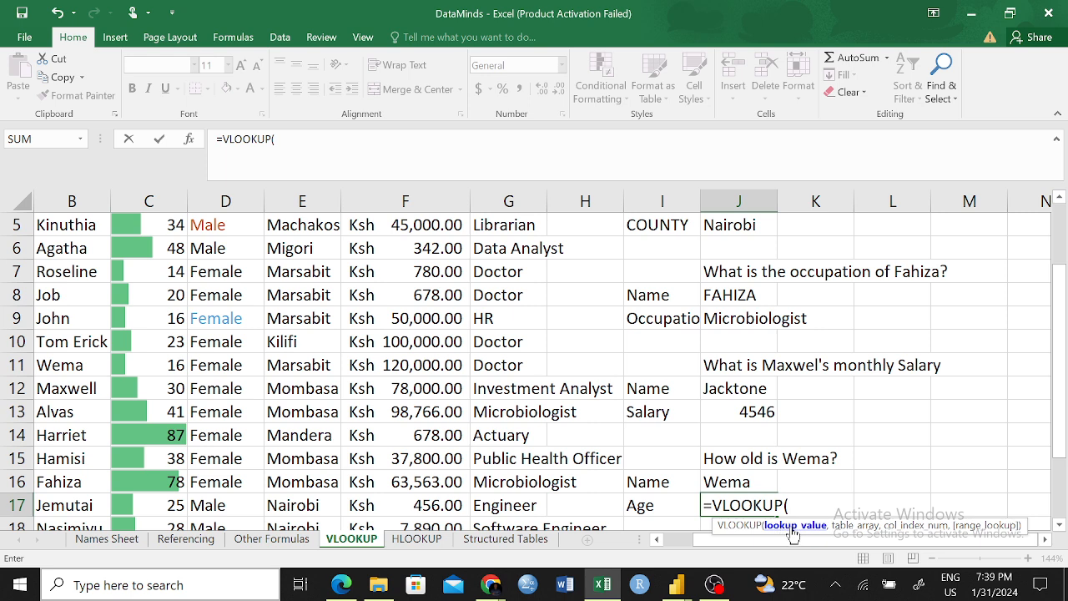
pyautogui.click(731, 481)
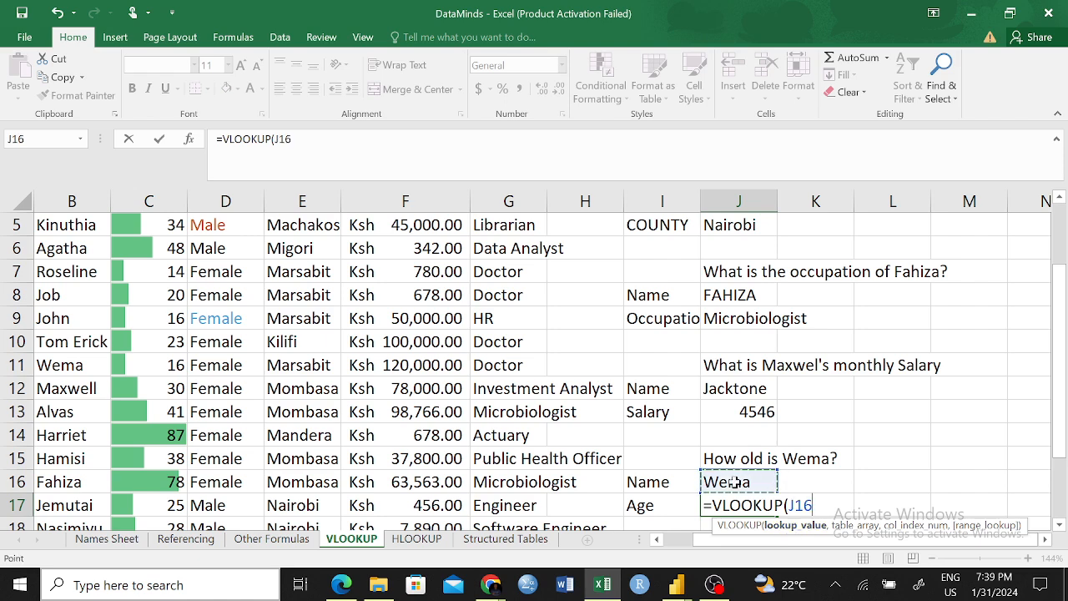
pyautogui.write(',')
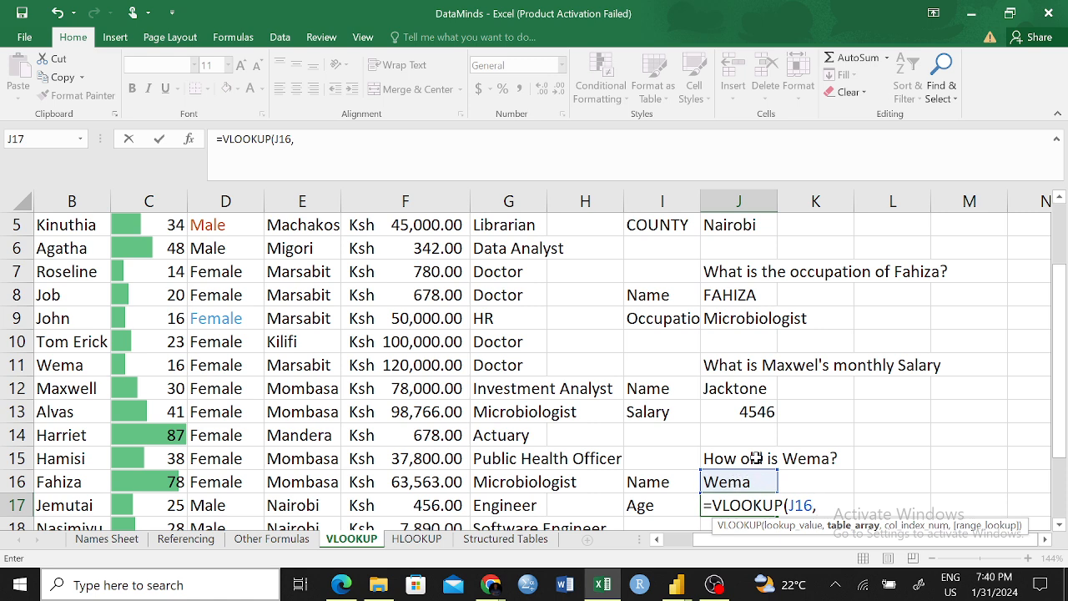
pyautogui.scroll(2, 551, 444)
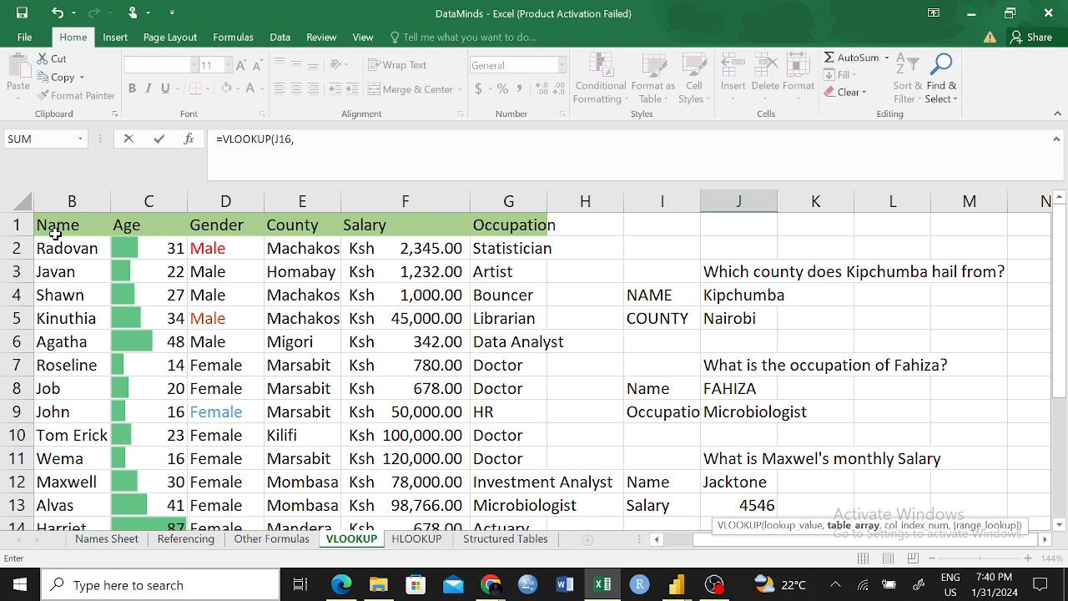
pyautogui.moveTo(48, 224); pyautogui.dragTo(137, 490)
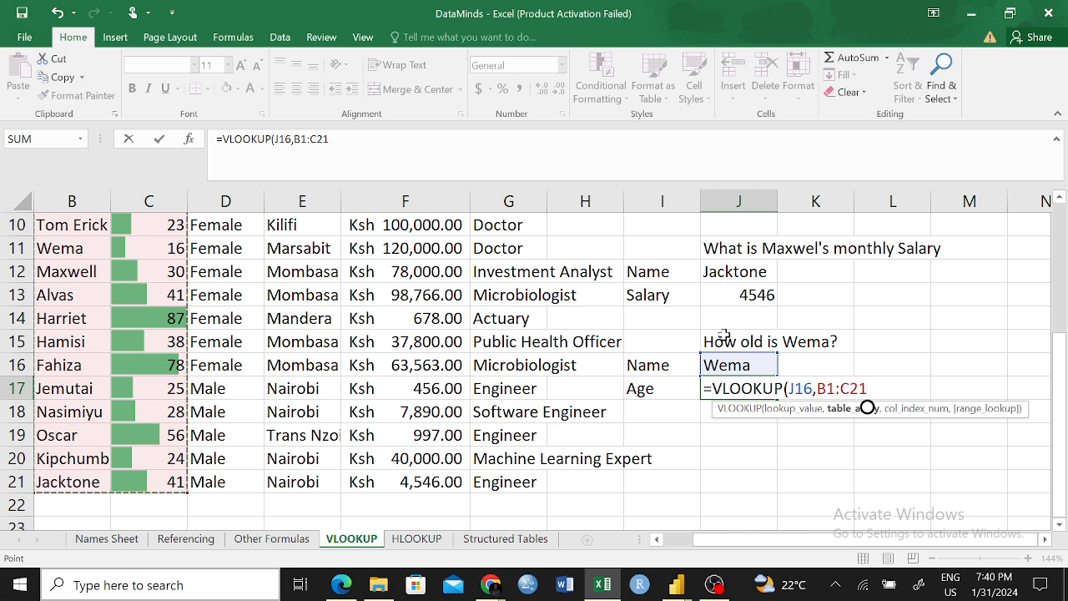
pyautogui.write(',')
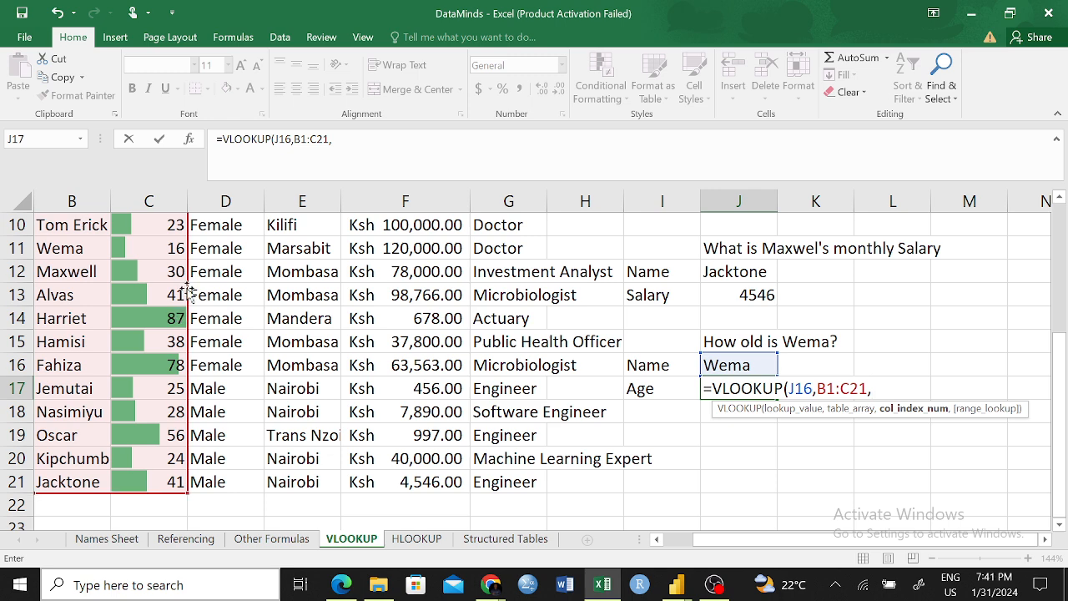
# - Complete the J17 VLOOKUP formula with column index 2 and FALSE for an exact match
pyautogui.scroll(3, 175, 300)
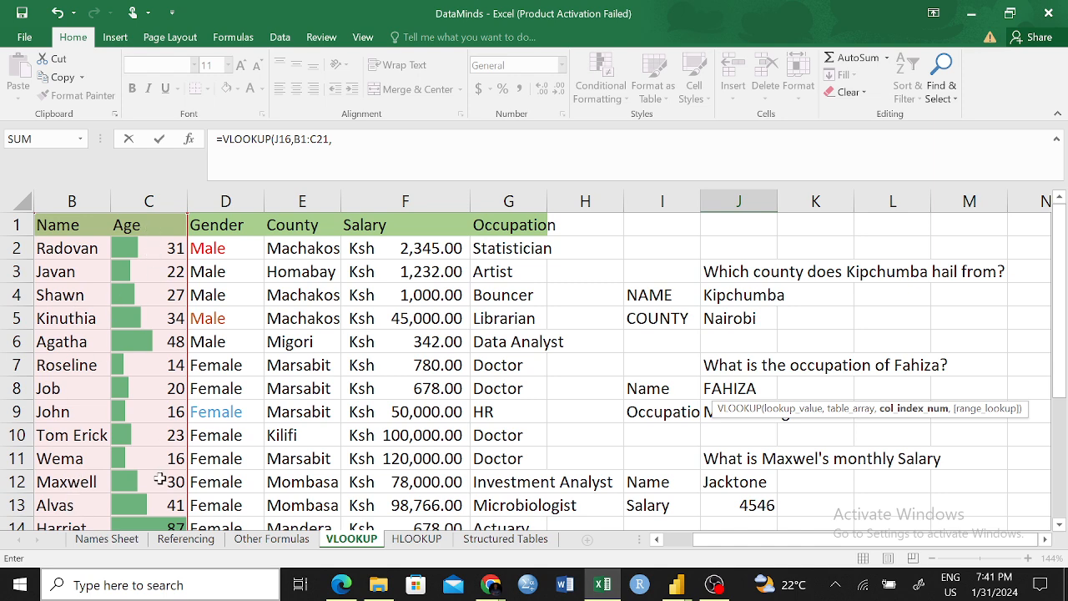
pyautogui.scroll(-2, 803, 451)
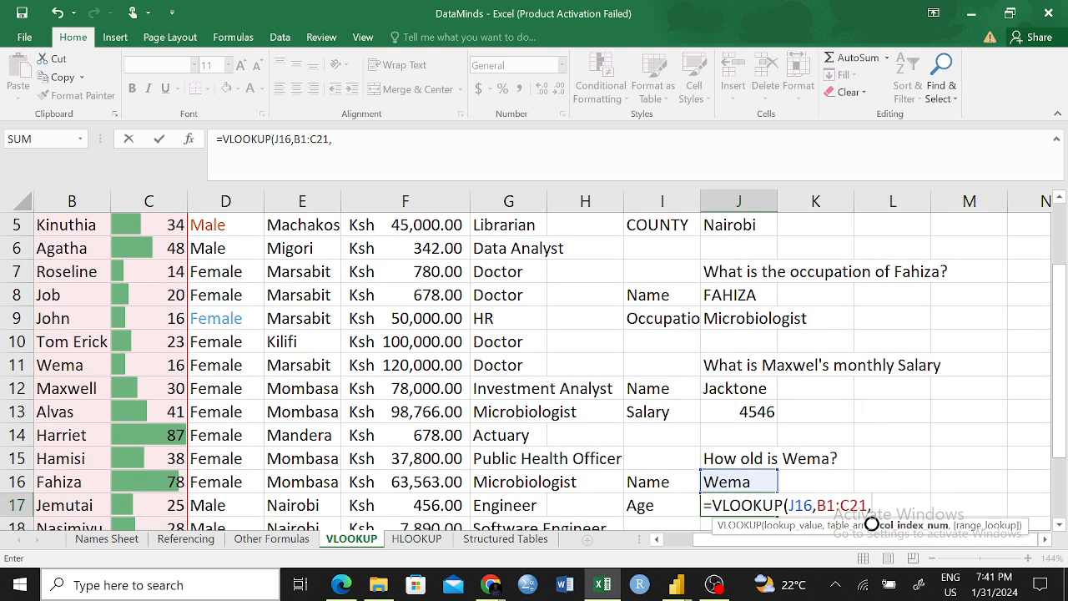
pyautogui.write('2,')
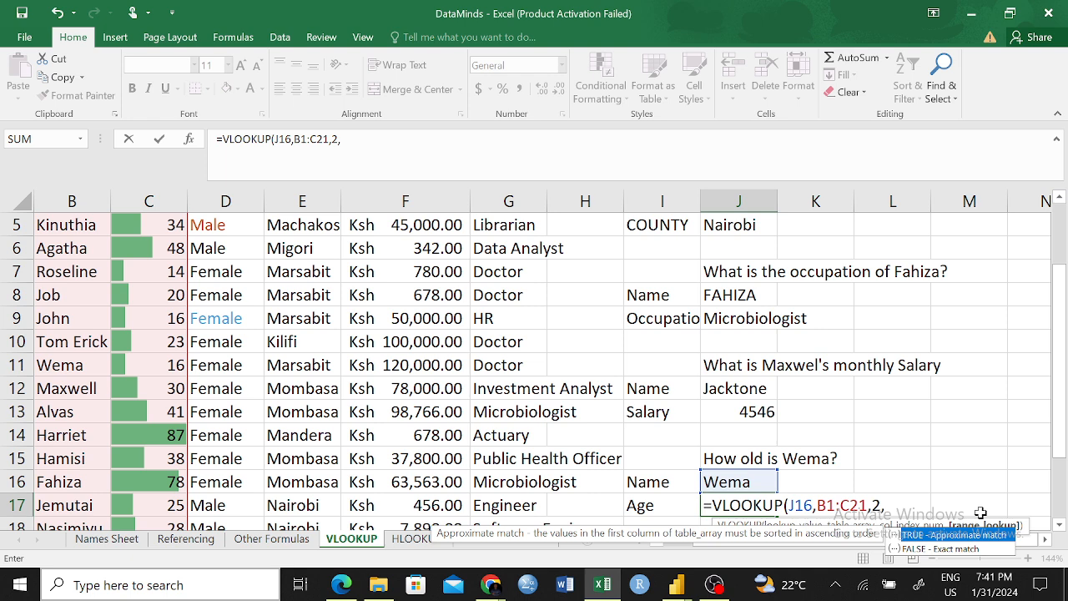
pyautogui.write('FALSE)')
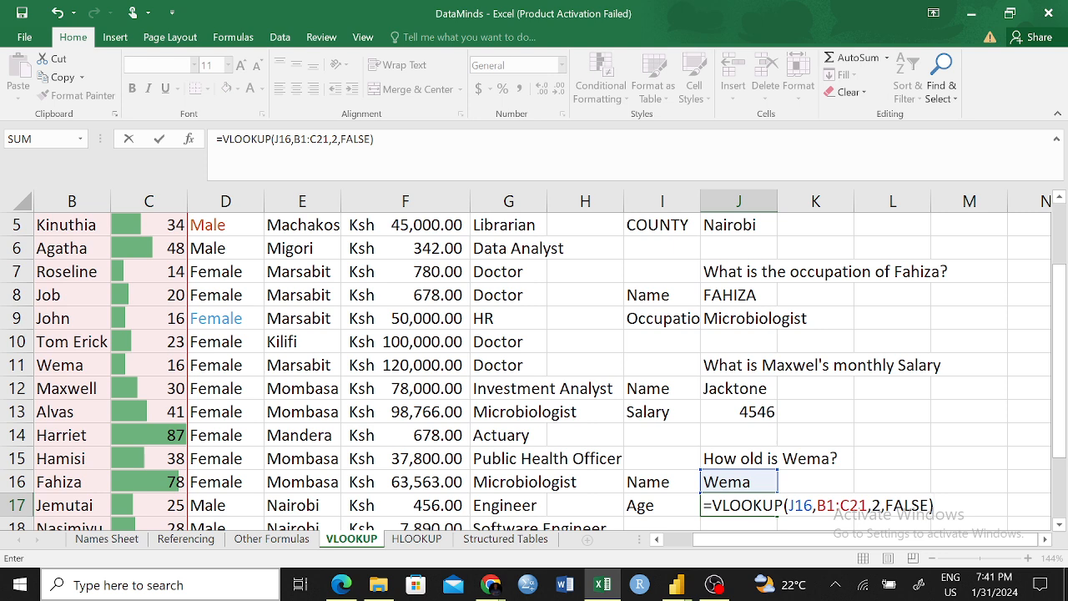
pyautogui.press('Return')
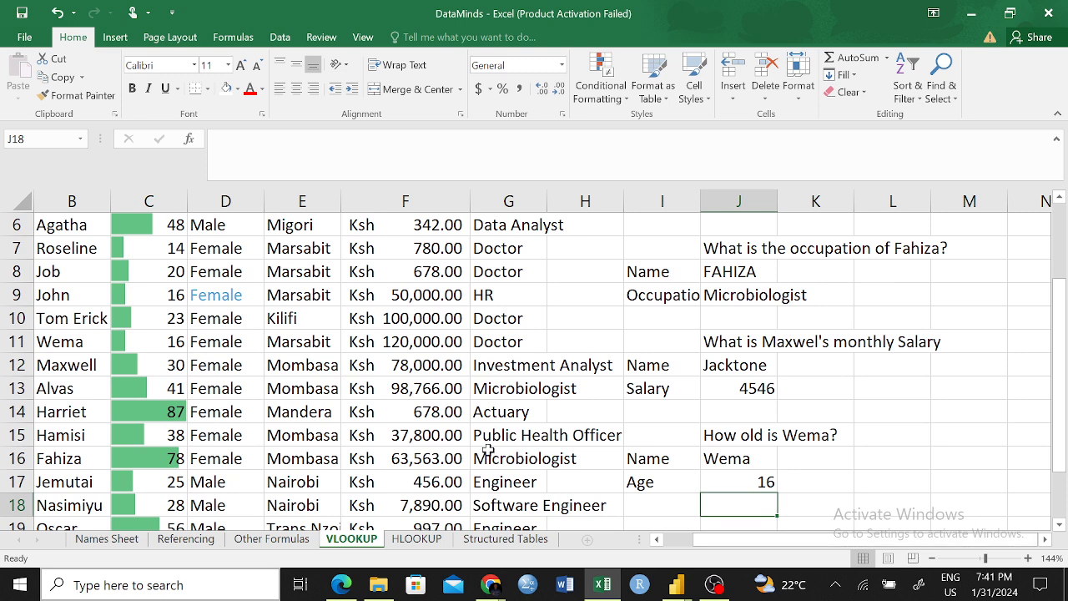
# - Compare the age returned in J17 with the person's age in C11 of the data table
pyautogui.scroll(-1, 125, 319)
pyautogui.scroll(1, 127, 319)
pyautogui.scroll(-4, 208, 342)
pyautogui.scroll(9, 218, 352)
pyautogui.scroll(-12, 218, 352)
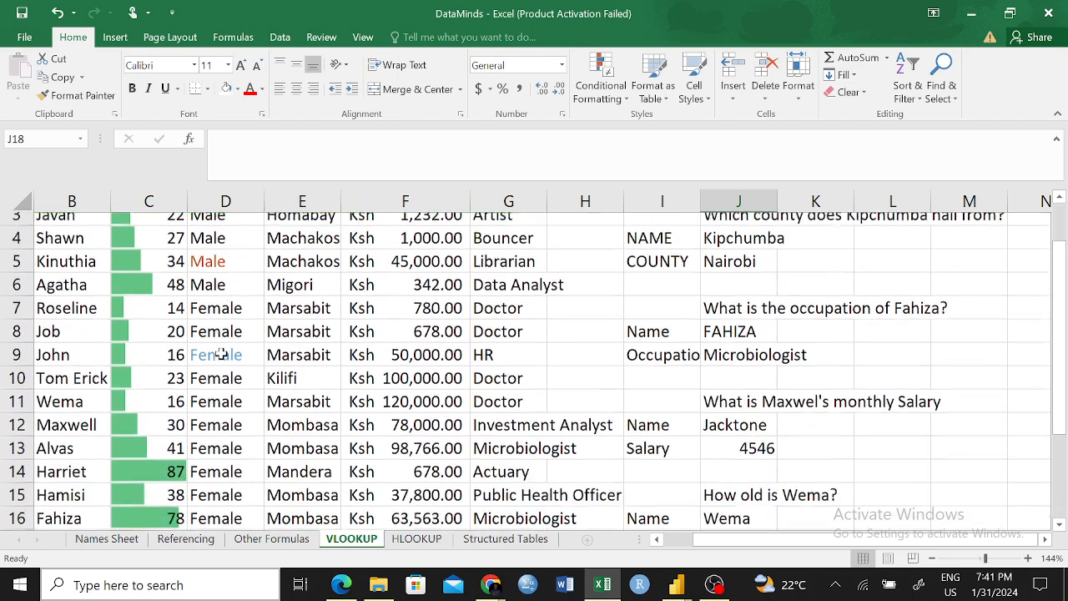
pyautogui.scroll(4, 221, 352)
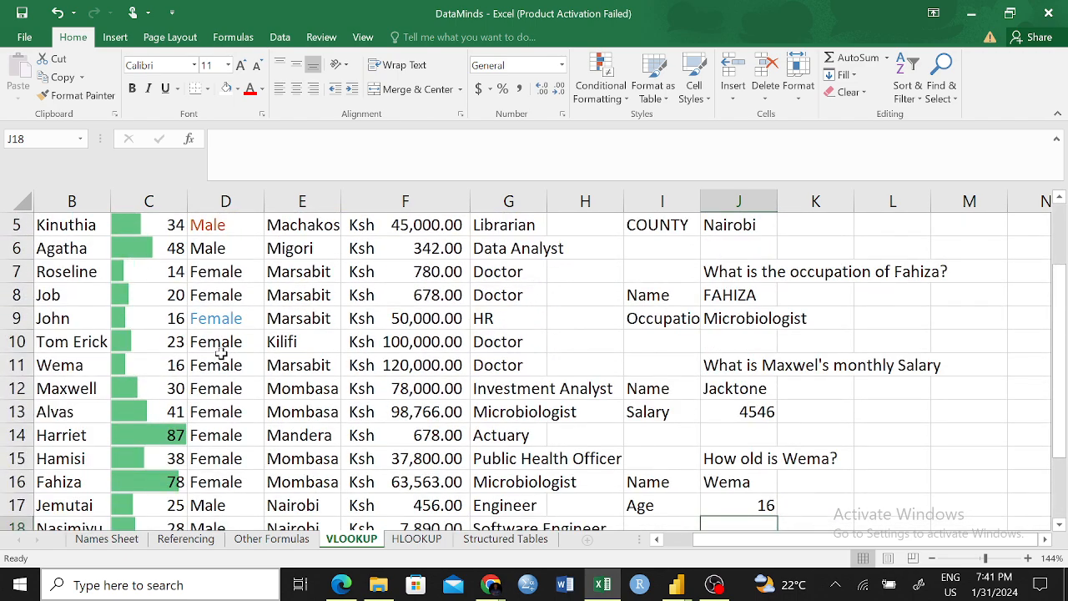
pyautogui.scroll(-2, 220, 352)
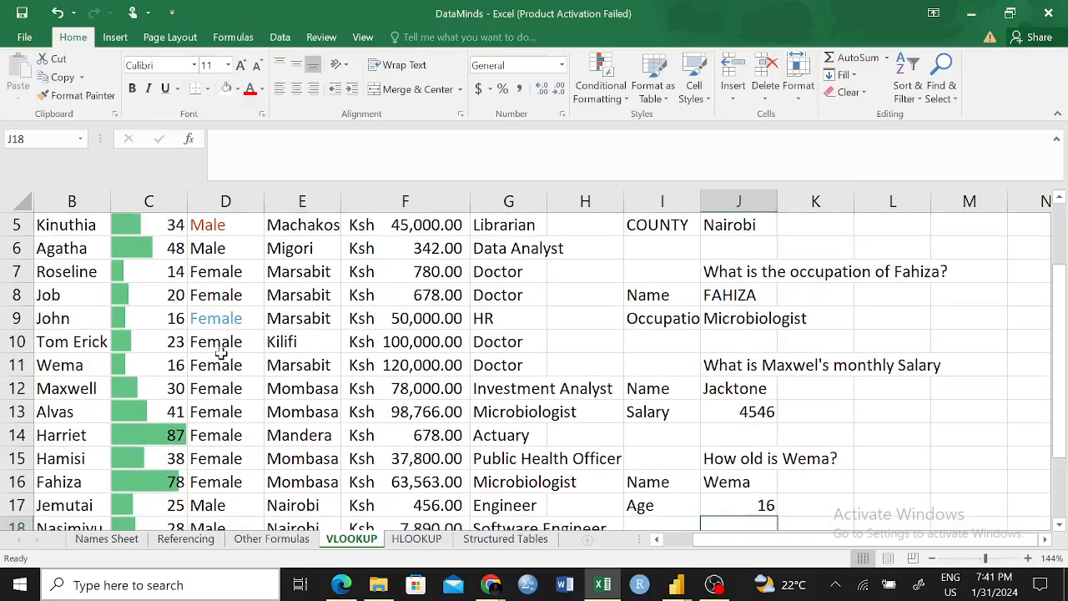
pyautogui.click(71, 367)
pyautogui.click(167, 366)
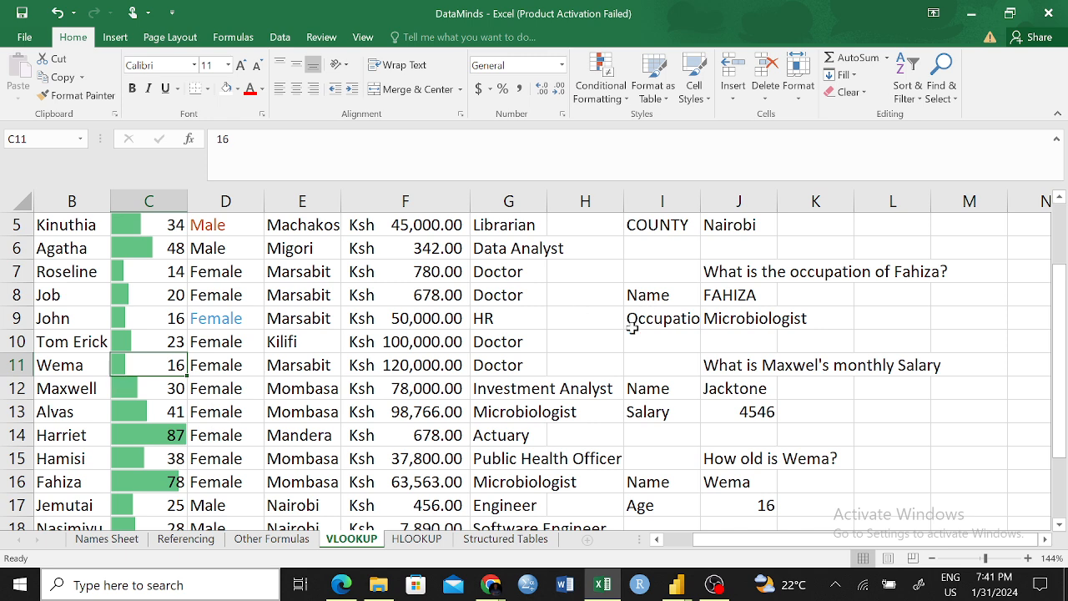
pyautogui.click(167, 385)
pyautogui.click(150, 364)
pyautogui.scroll(-1, 933, 384)
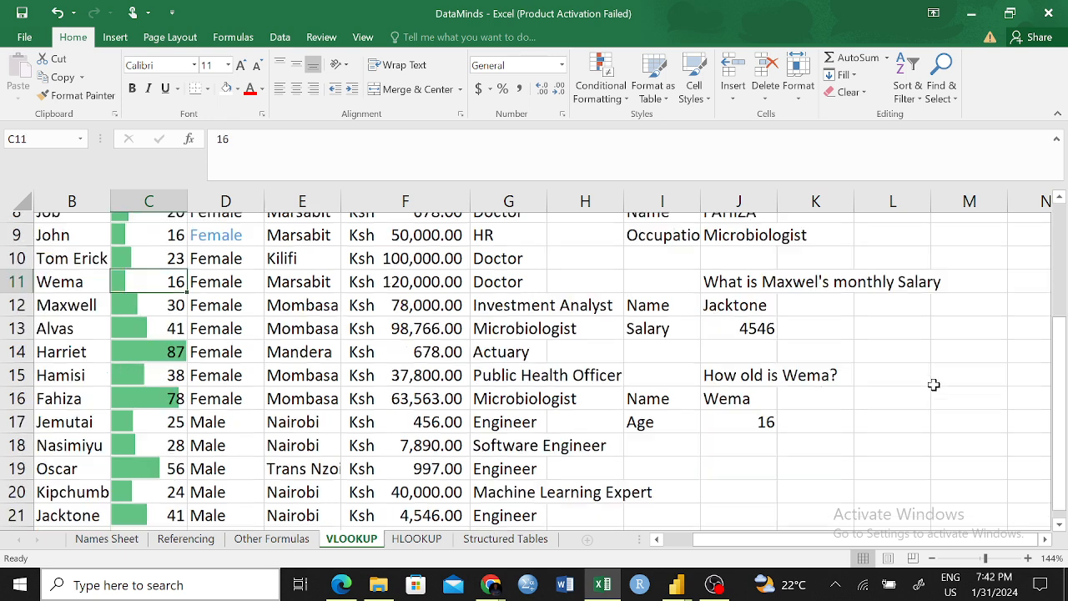
pyautogui.click(715, 390)
pyautogui.click(763, 410)
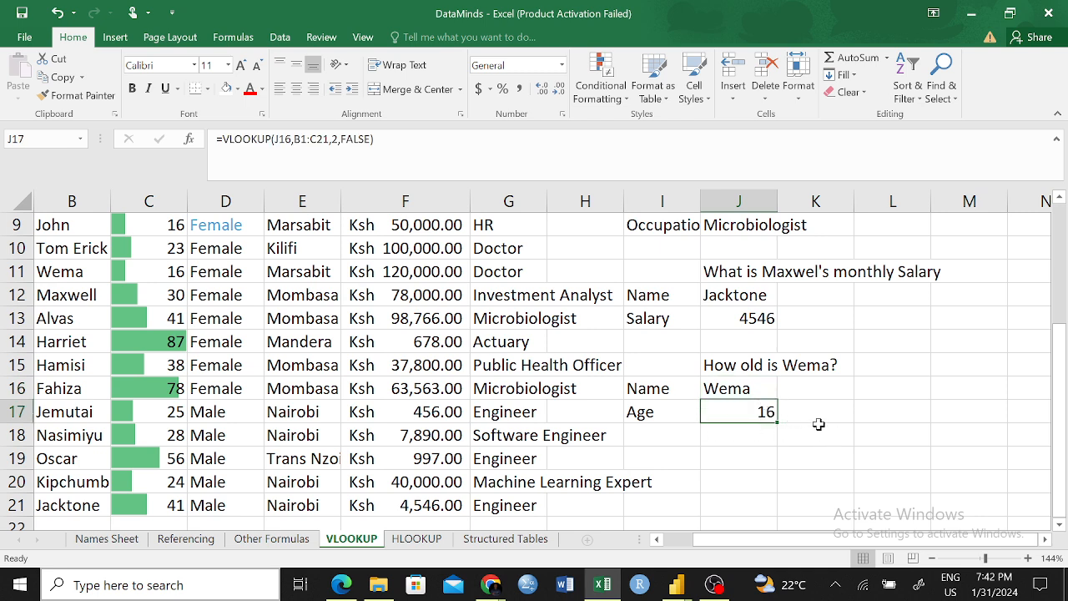
# - Replace the name in J16 with the B14 name in mixed upper and lower case, and compare the returned age with C14
pyautogui.click(732, 385)
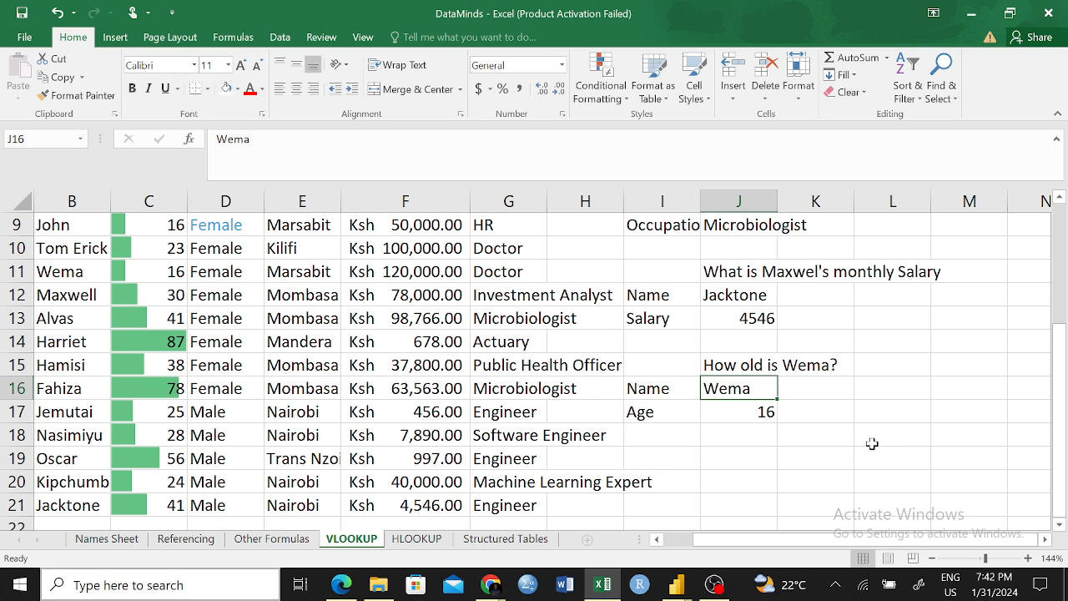
pyautogui.click(872, 444)
pyautogui.click(732, 391)
pyautogui.write('hARR')
pyautogui.press('BackSpace')
pyautogui.press('BackSpace')
pyautogui.press('BackSpace')
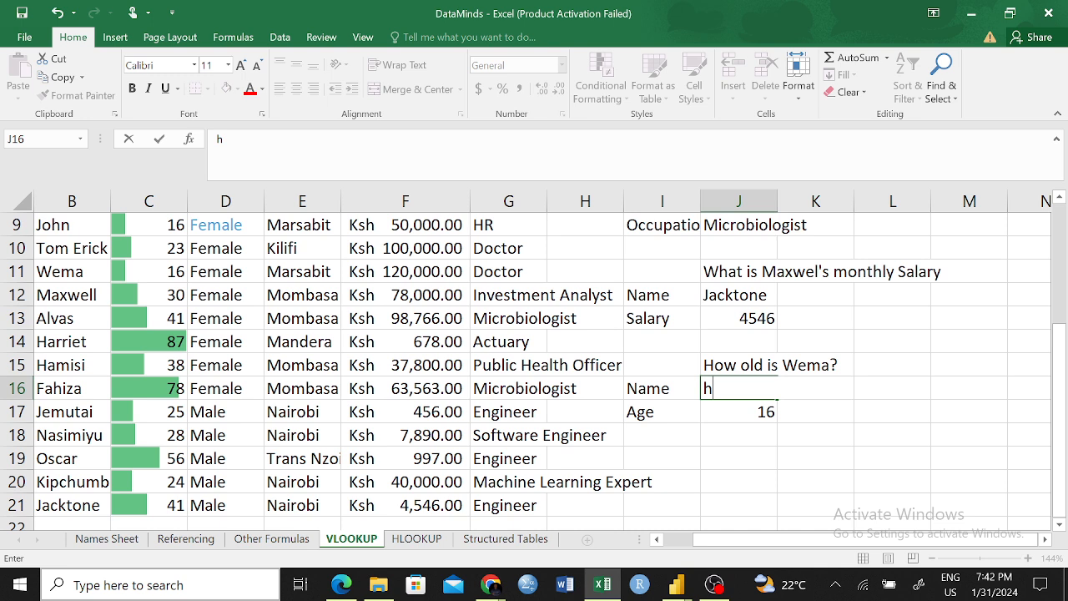
pyautogui.write('aRRieT')
pyautogui.press('Return')
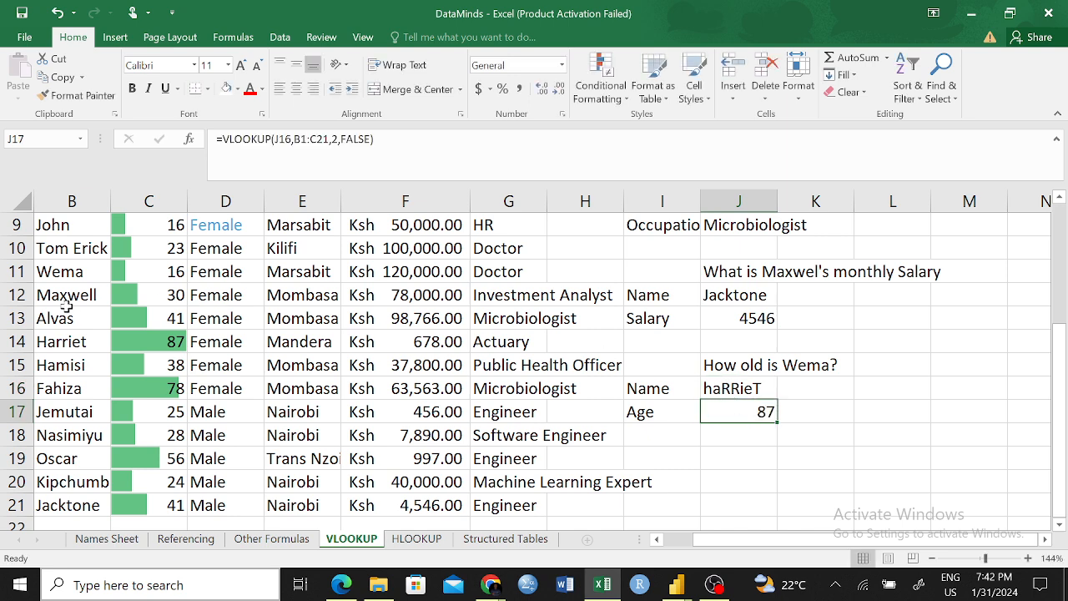
pyautogui.click(74, 341)
pyautogui.click(172, 347)
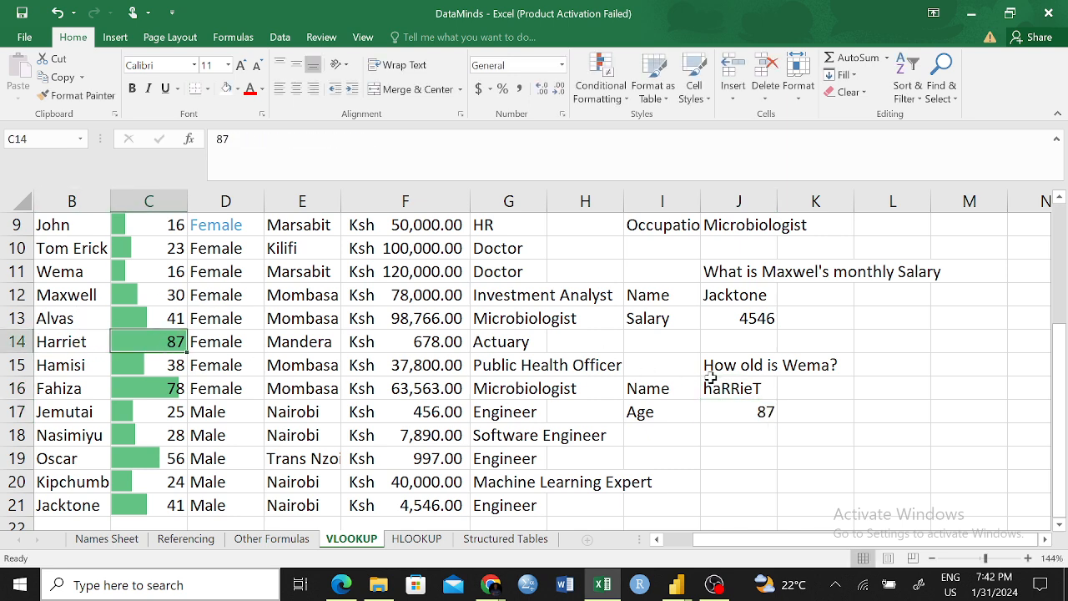
# - Misspell the name in J16 by changing its final letter to "r", and check the lookup result in J17
pyautogui.click(741, 390)
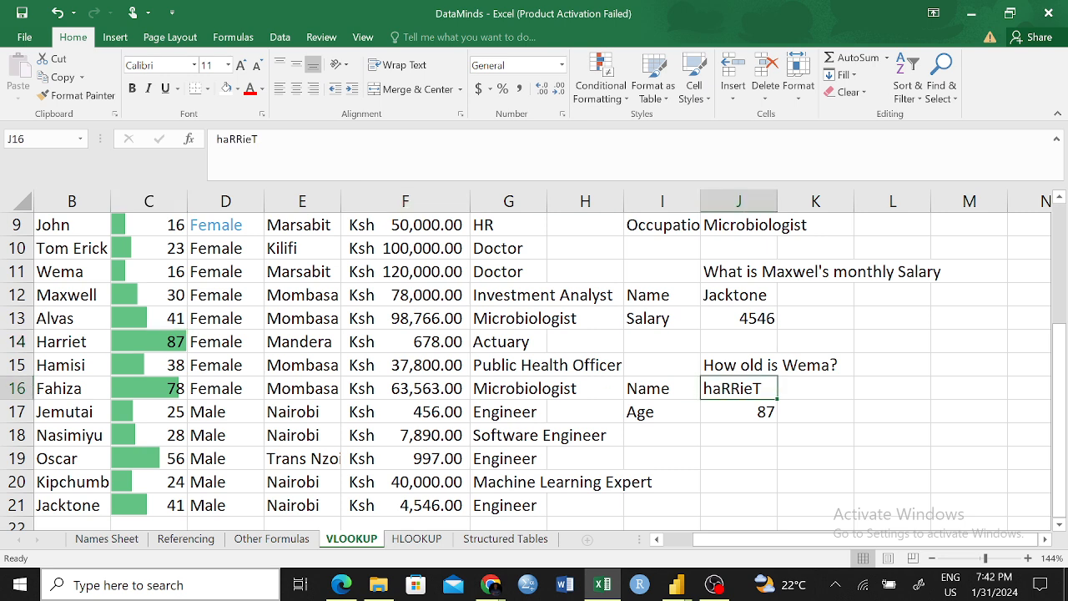
pyautogui.click(297, 163)
pyautogui.press('BackSpace')
pyautogui.write('r')
pyautogui.press('Return')
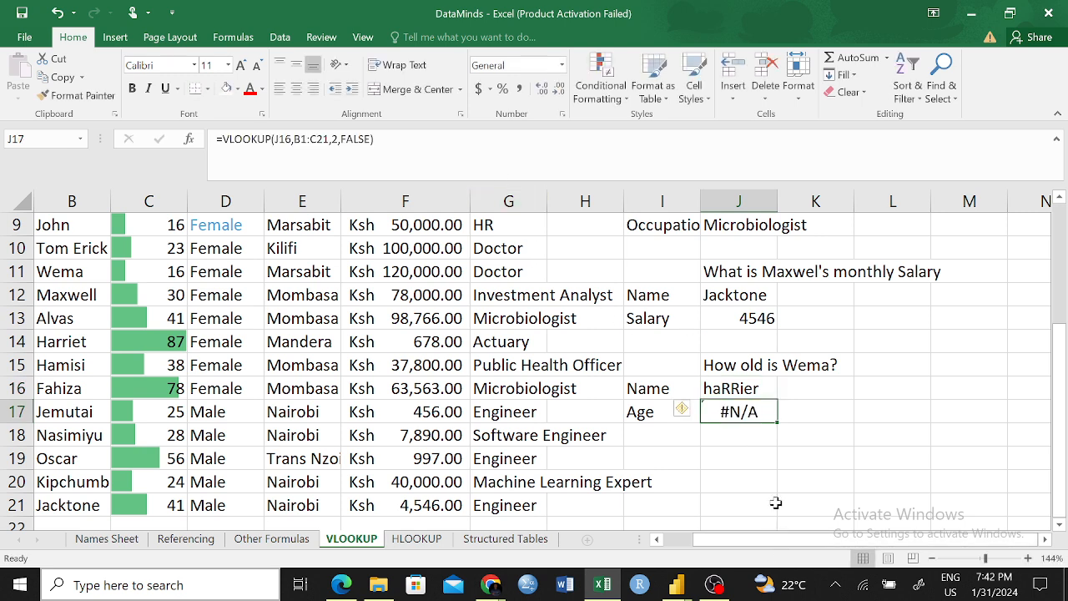
pyautogui.click(749, 389)
pyautogui.click(756, 407)
pyautogui.click(746, 385)
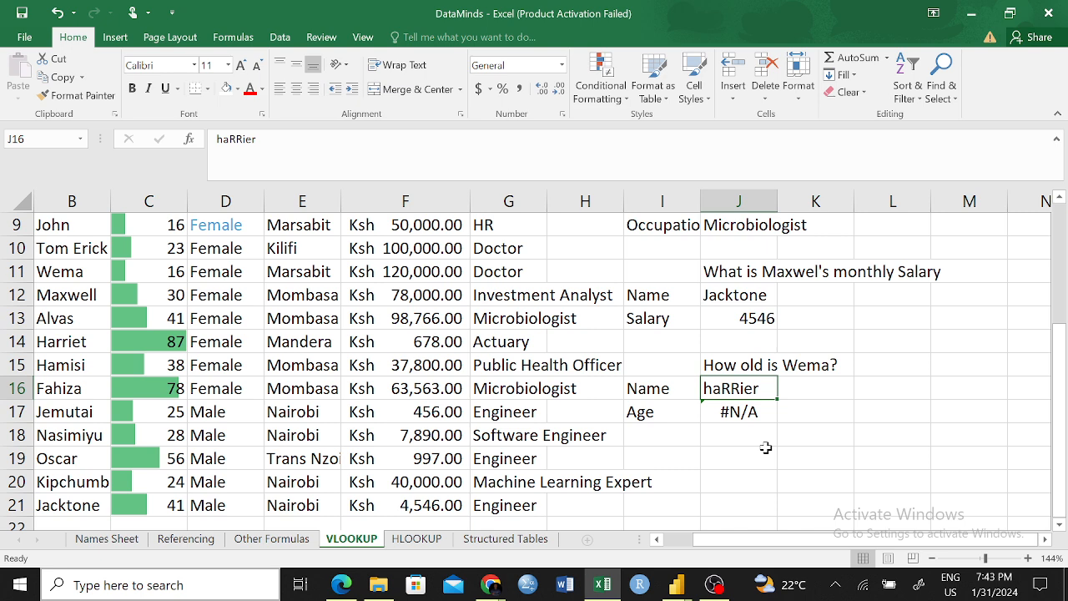
# - Review the misspelled name in J16 and the age lookup formula in J17
pyautogui.click(799, 458)
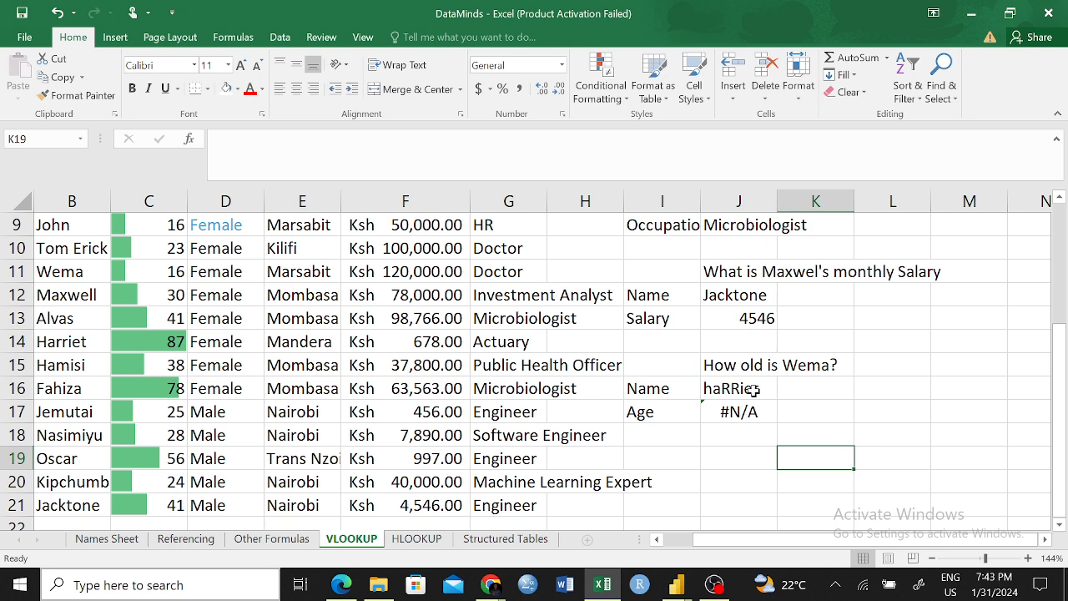
pyautogui.click(753, 390)
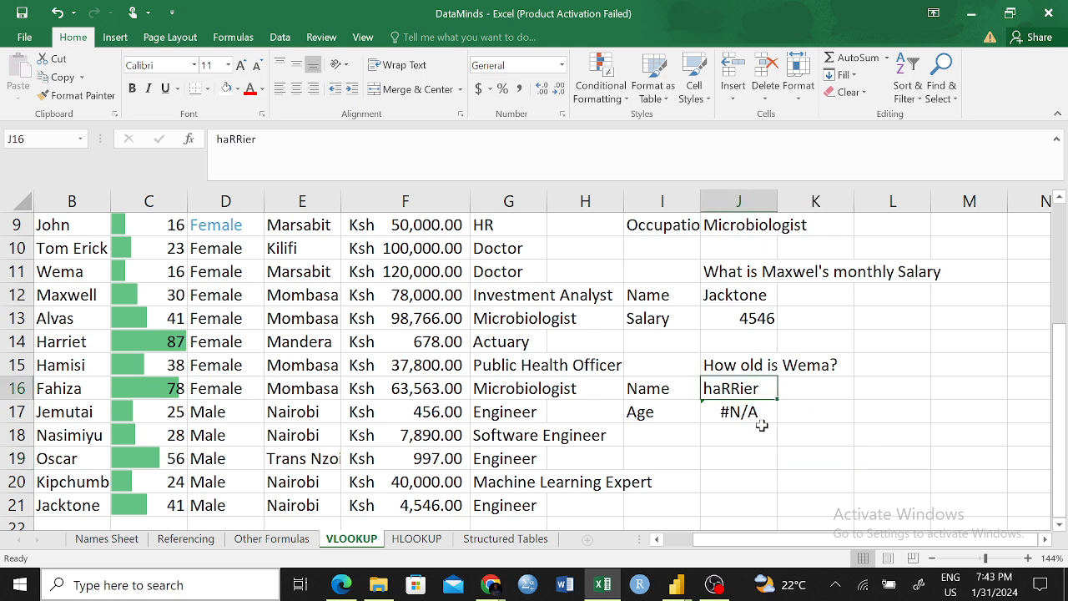
pyautogui.click(743, 410)
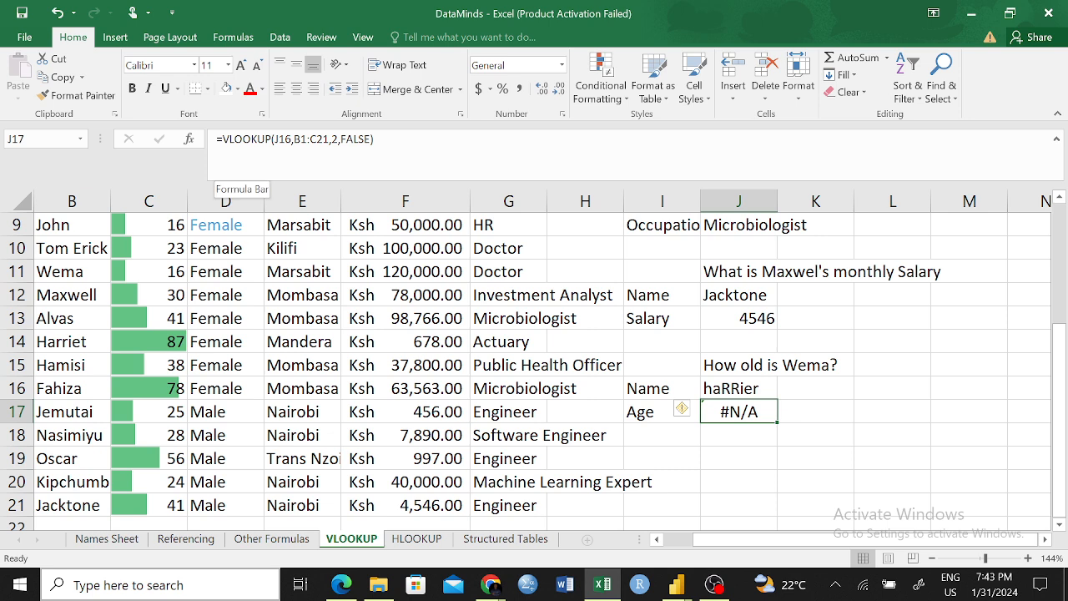
pyautogui.click(223, 140)
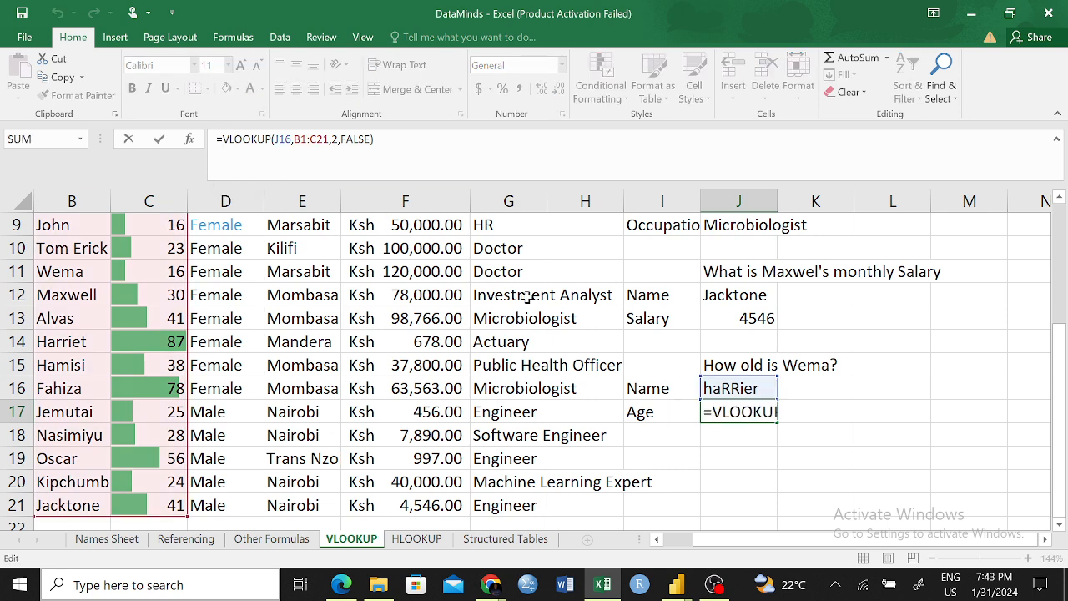
pyautogui.click(764, 483)
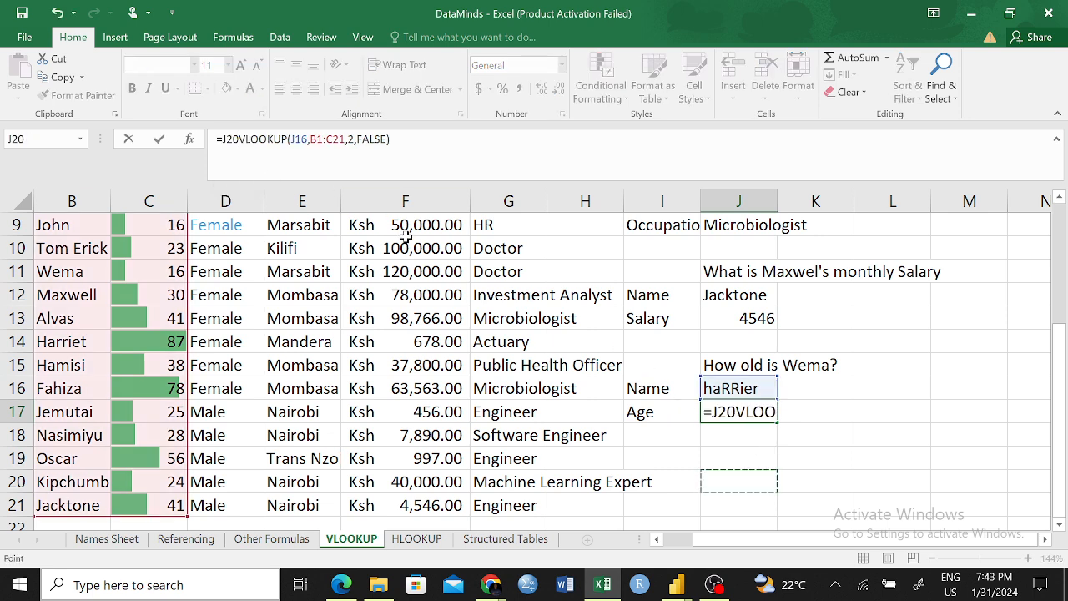
pyautogui.press('BackSpace')
pyautogui.press('BackSpace')
pyautogui.press('BackSpace')
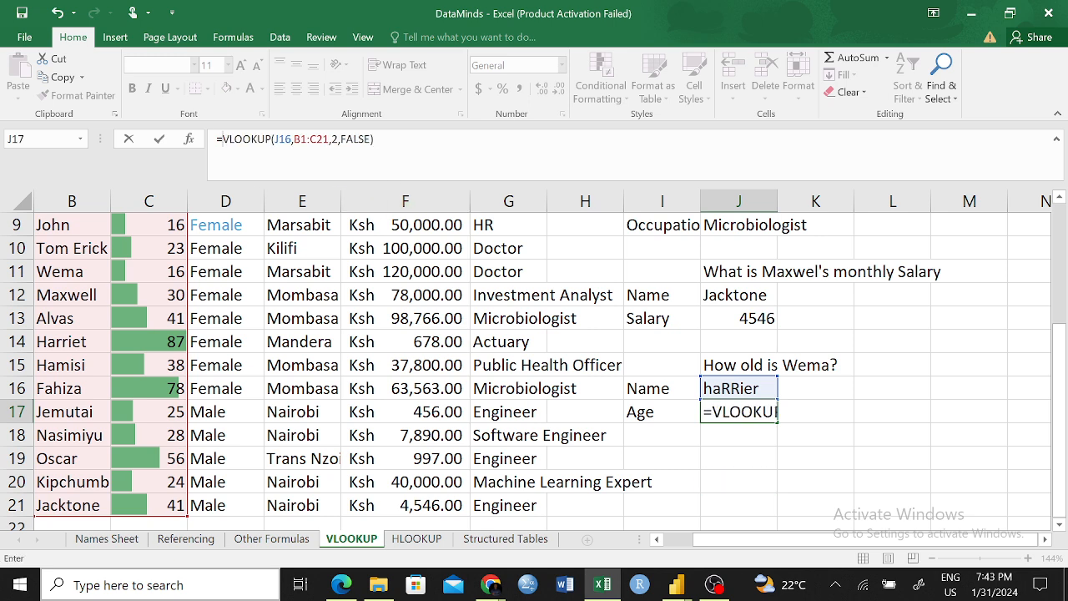
pyautogui.press('Return')
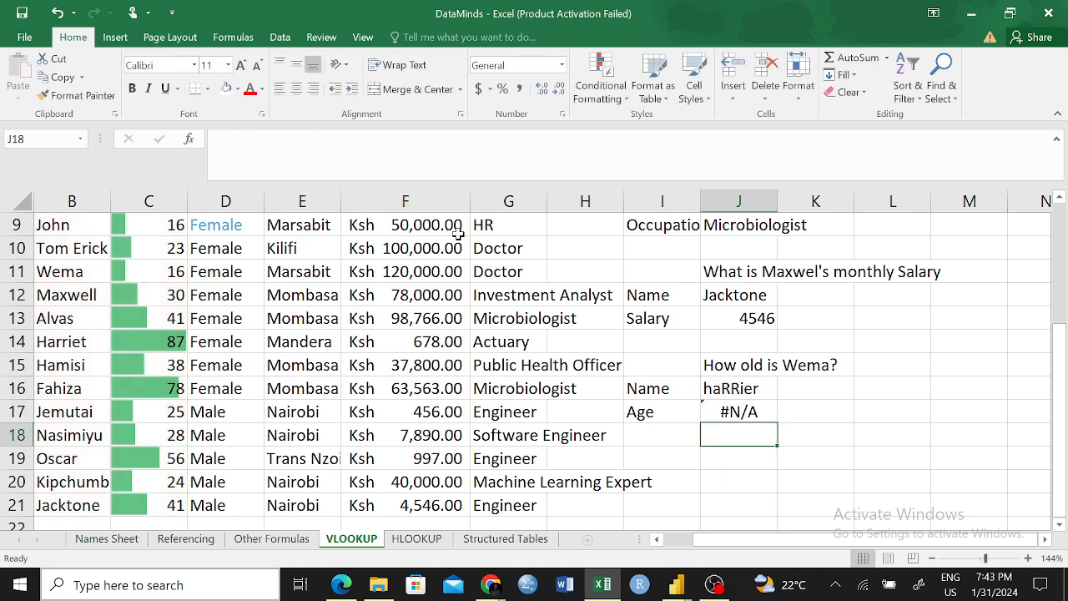
# - Re-enter the misspelled name in J16 with only its first letter capitalized
pyautogui.click(734, 386)
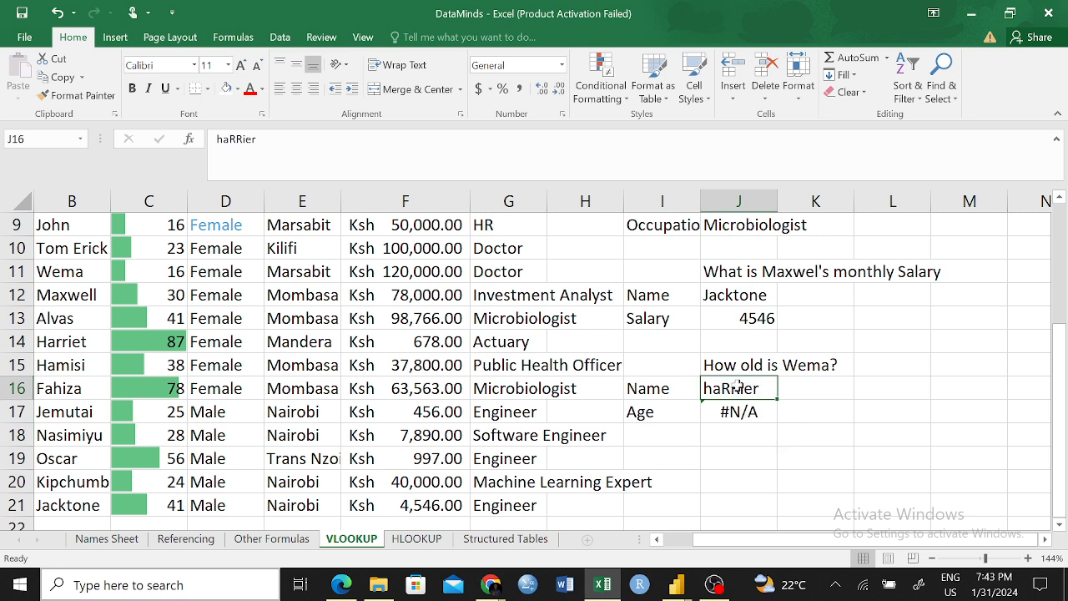
pyautogui.write('Harrier')
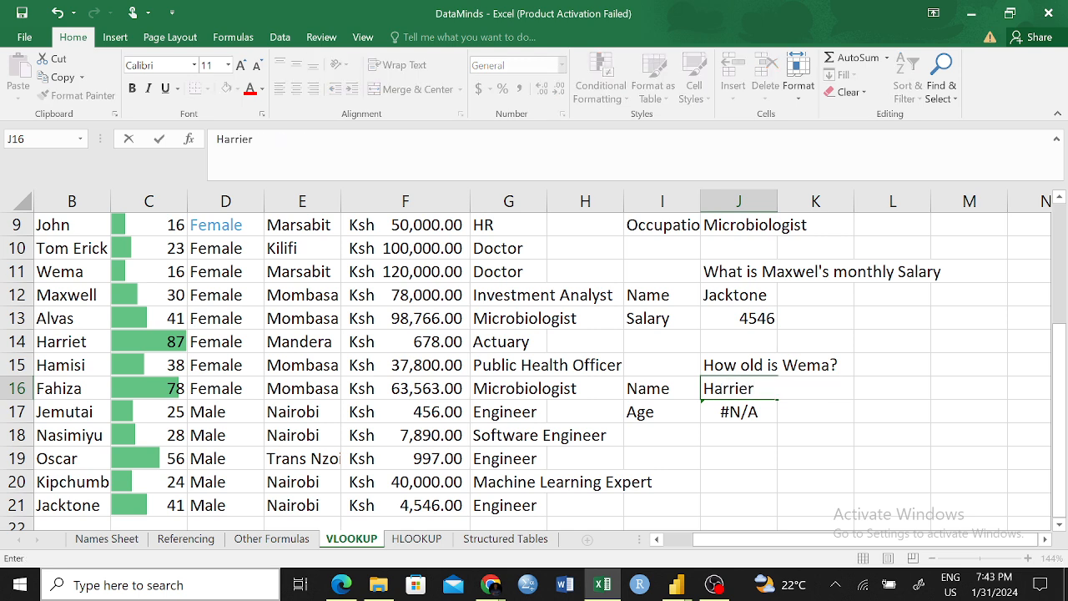
pyautogui.press('Return')
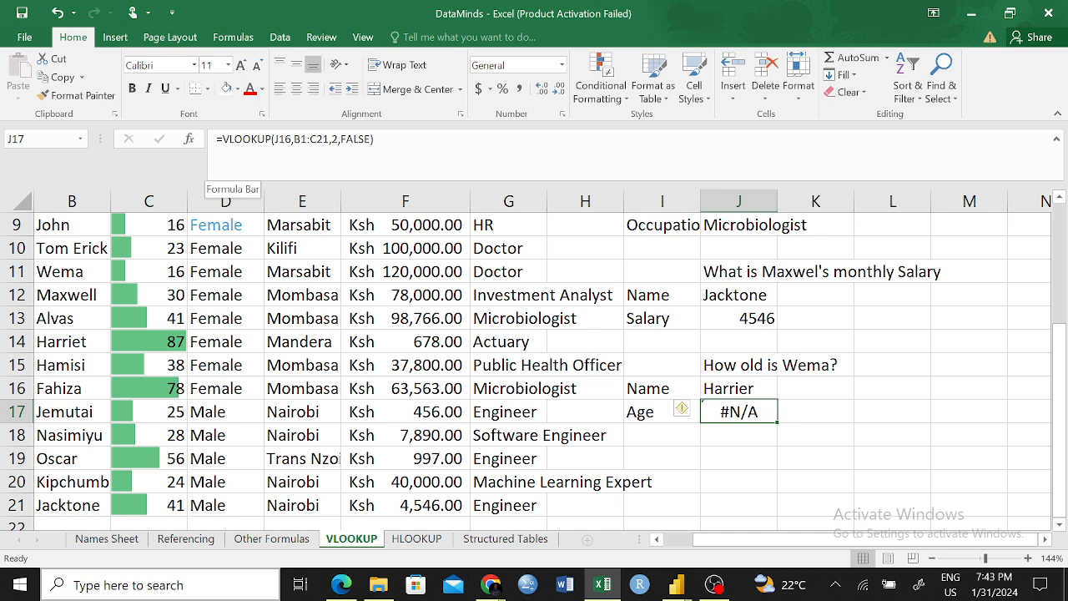
# - Insert the IFERROR function in front of the VLOOKUP in the J17 formula
pyautogui.click(219, 167)
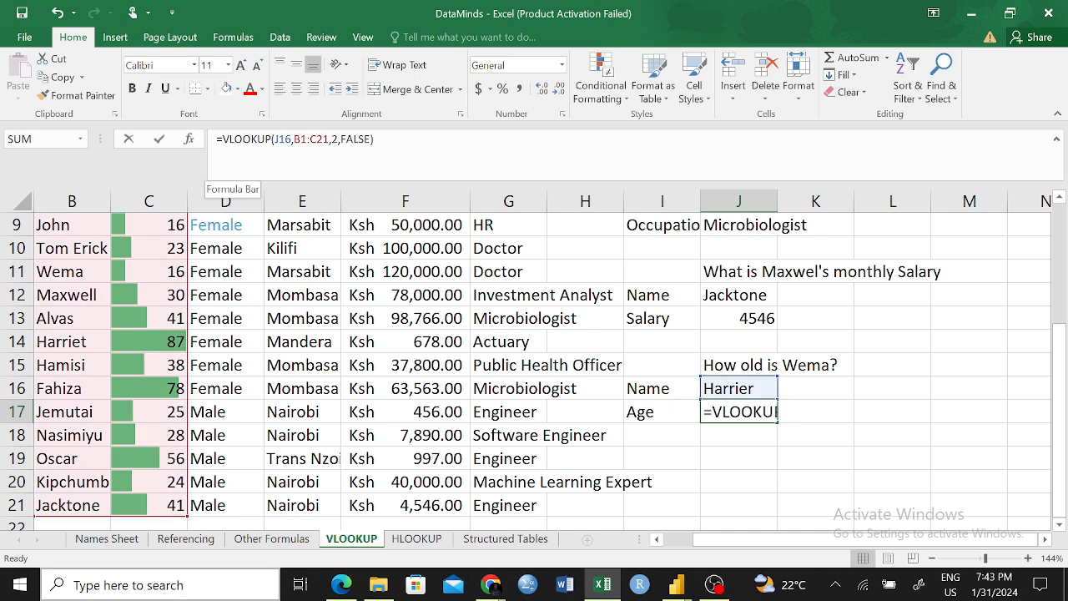
pyautogui.write('if')
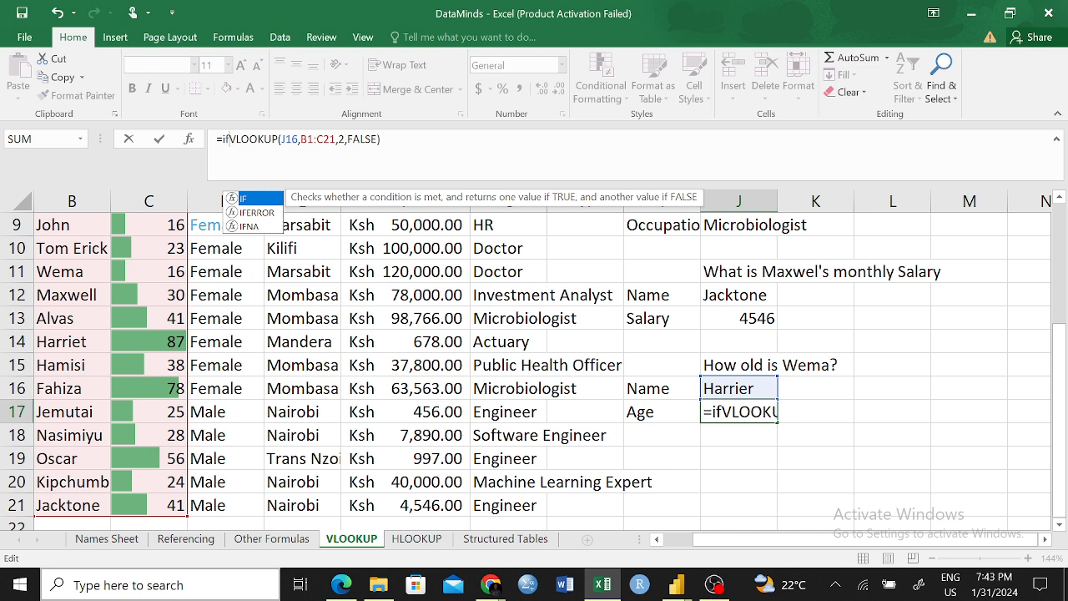
pyautogui.press('Down')
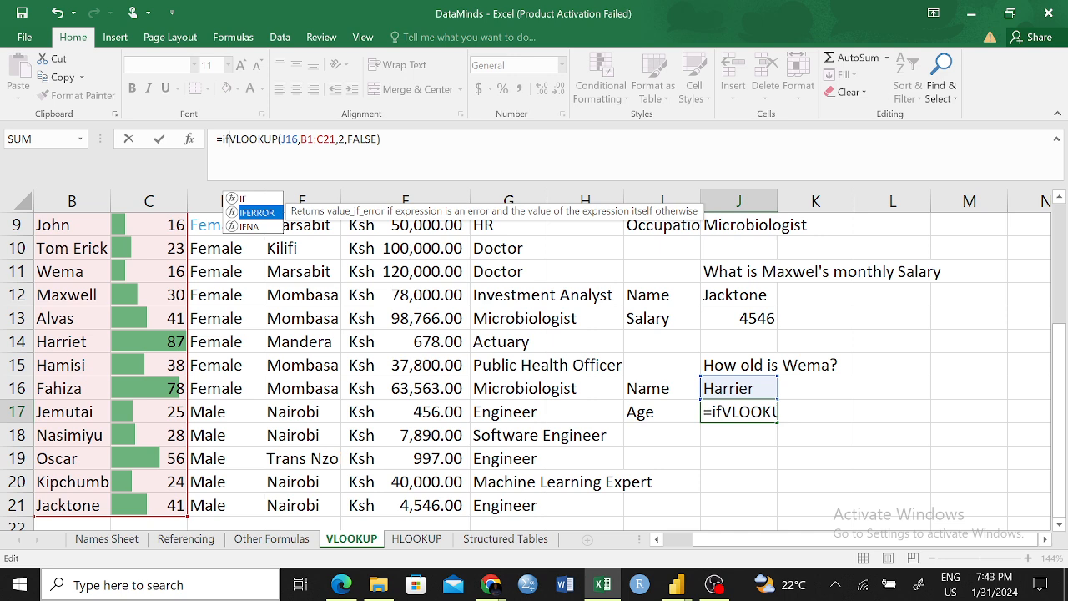
pyautogui.press('Tab')
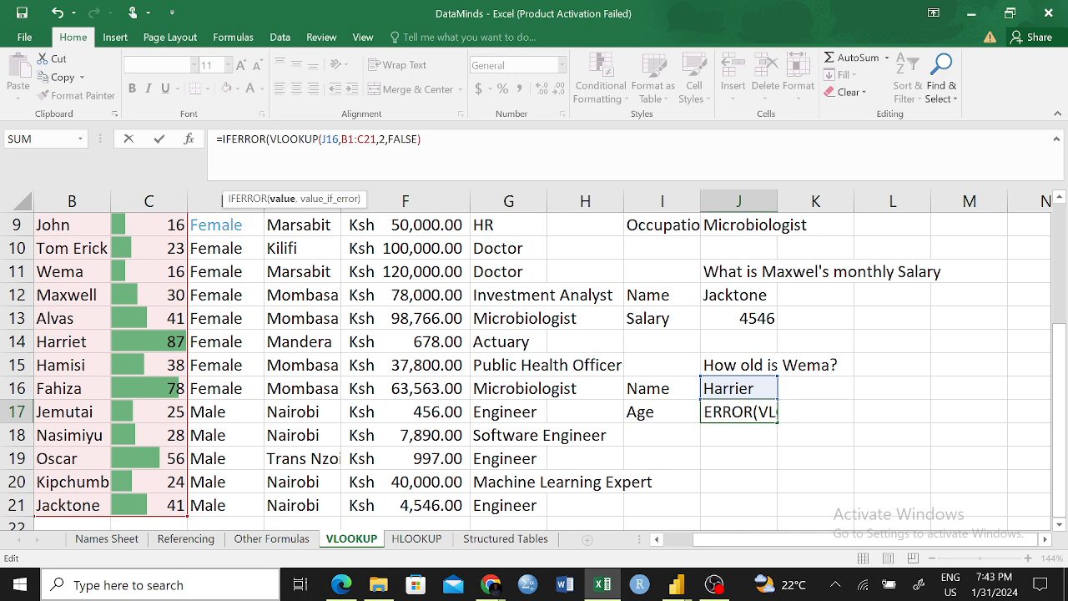
# - Examine the VLOOKUP expression that serves as the value argument of IFERROR in J17
pyautogui.click(282, 207)
pyautogui.write(',')
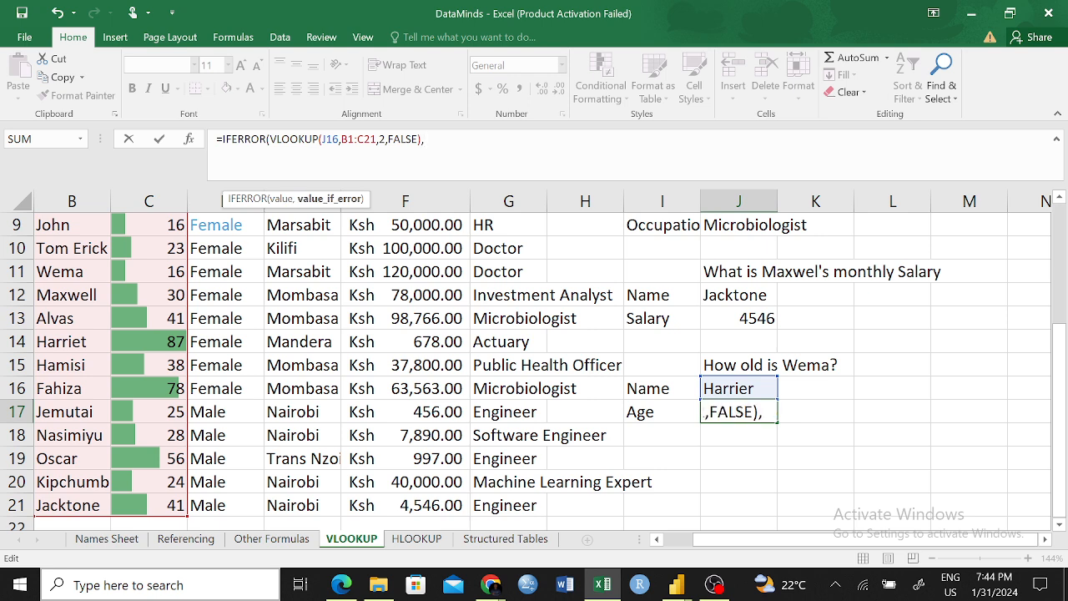
pyautogui.press('BackSpace')
pyautogui.moveTo(269, 139); pyautogui.dragTo(422, 138)
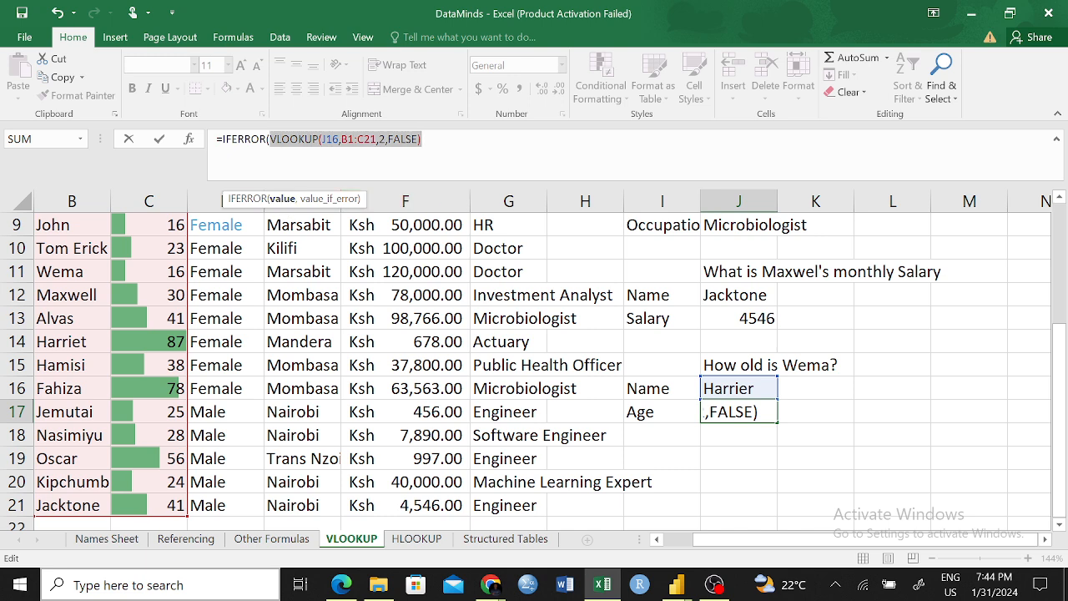
pyautogui.moveTo(422, 138); pyautogui.dragTo(276, 139)
pyautogui.click(276, 139)
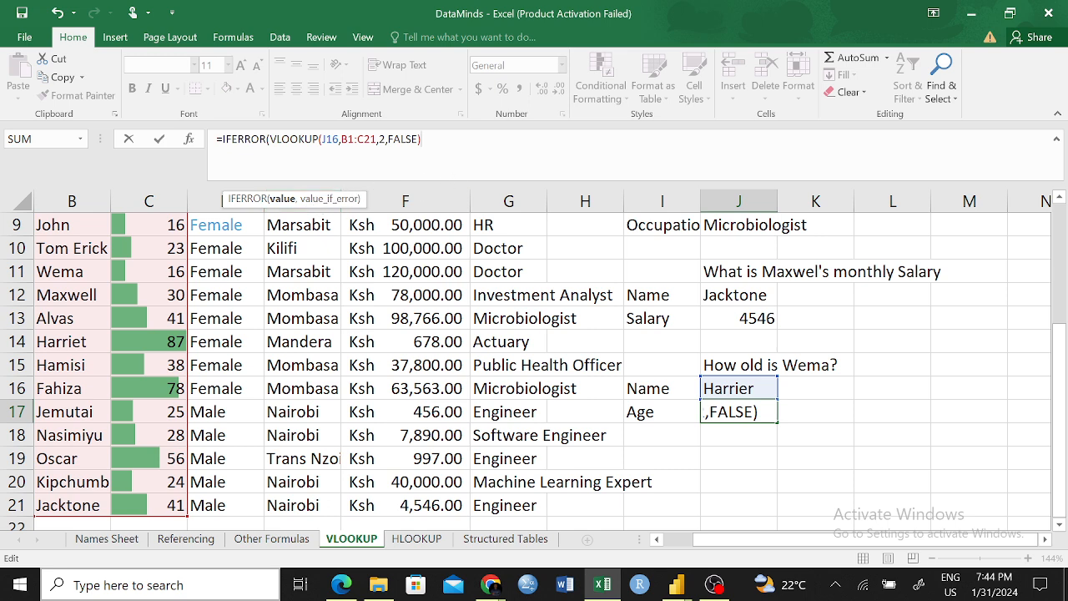
# - Add the quoted text "Value not found" as the value_if_error argument of IFERROR in J17
pyautogui.write(',')
pyautogui.write('""')
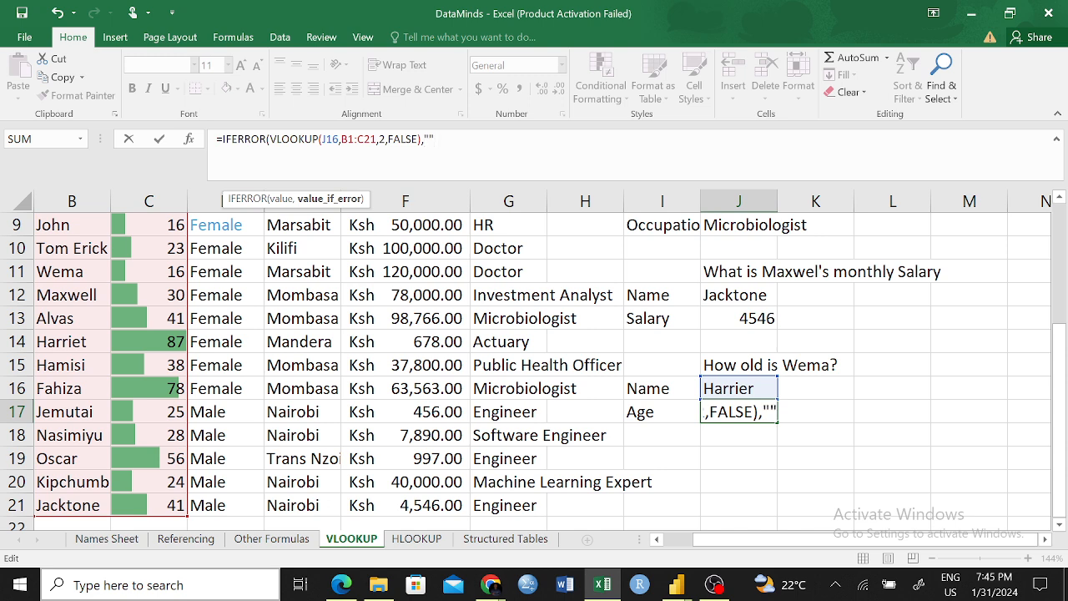
pyautogui.write('Vale')
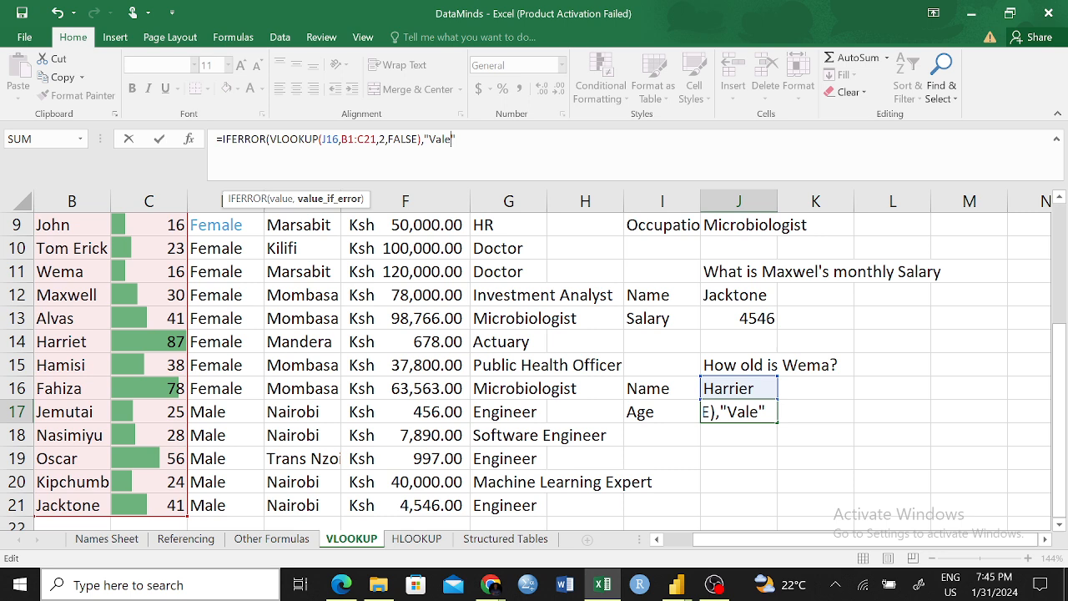
pyautogui.press('BackSpace')
pyautogui.write('ue not foun')
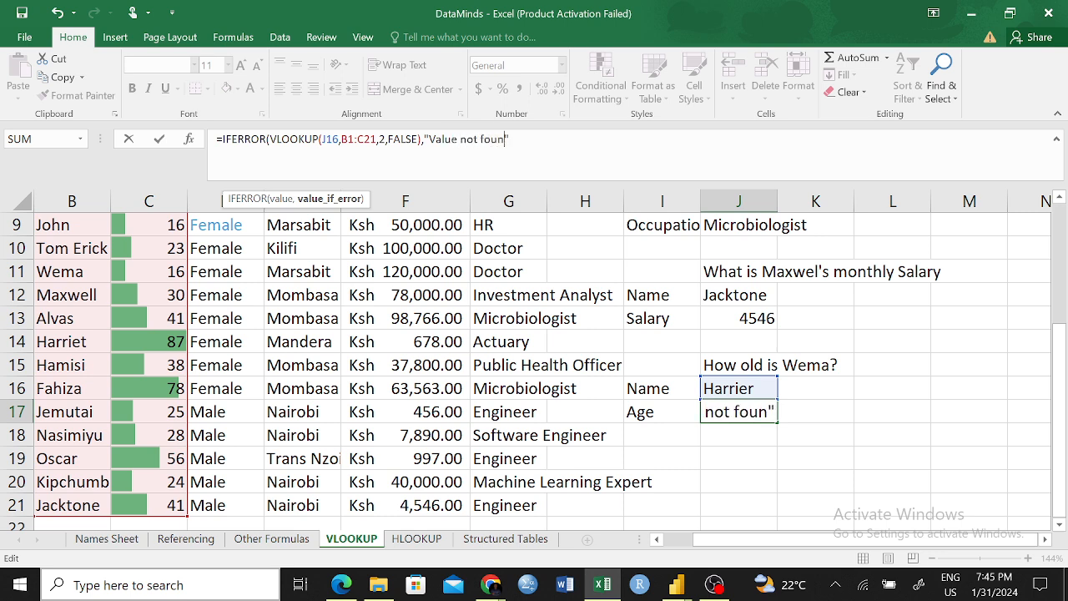
pyautogui.write('d')
# - Replace the IFERROR fallback text in J17 with "You are crazy my G"
pyautogui.press('BackSpace')
pyautogui.press('BackSpace')
pyautogui.press('BackSpace')
pyautogui.press('BackSpace')
pyautogui.press('BackSpace')
pyautogui.press('BackSpace')
pyautogui.press('BackSpace')
pyautogui.press('BackSpace')
pyautogui.press('BackSpace')
pyautogui.press('BackSpace')
pyautogui.press('BackSpace')
pyautogui.press('BackSpace')
pyautogui.press('BackSpace')
pyautogui.press('BackSpace')
pyautogui.press('BackSpace')
pyautogui.write('Your')
pyautogui.press('BackSpace')
pyautogui.write('are crax')
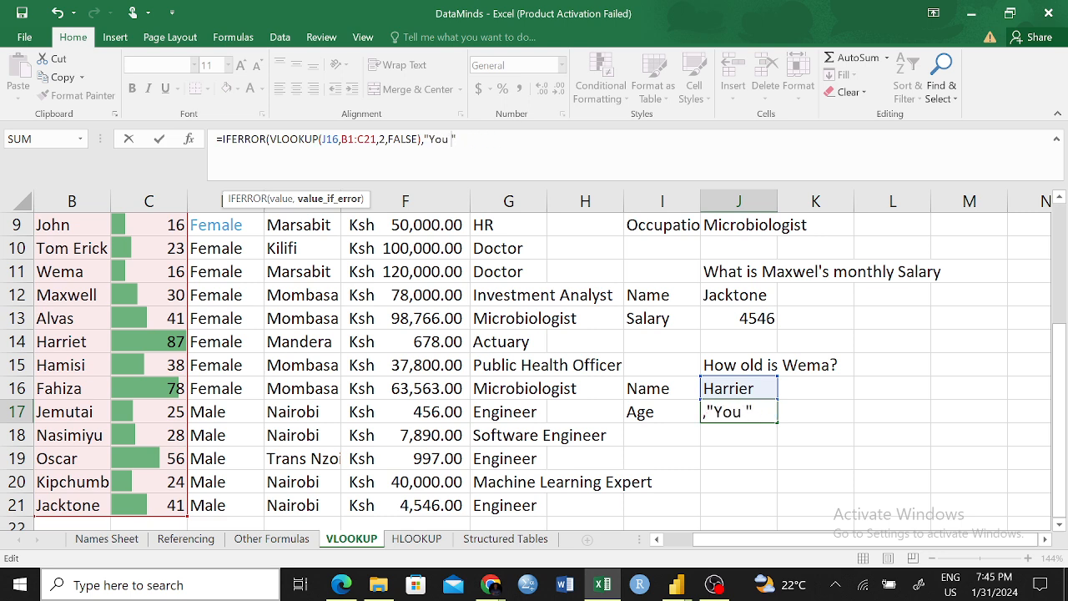
pyautogui.press('BackSpace')
pyautogui.write('zy my G')
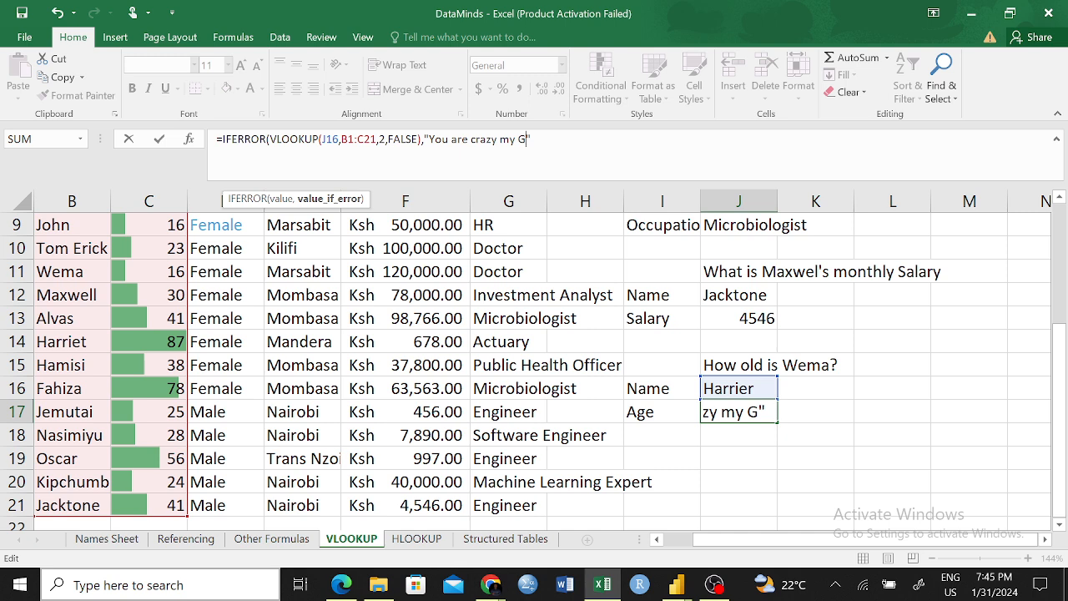
# - Close the IFERROR formula in J17 with a parenthesis and enter it
pyautogui.write('")')
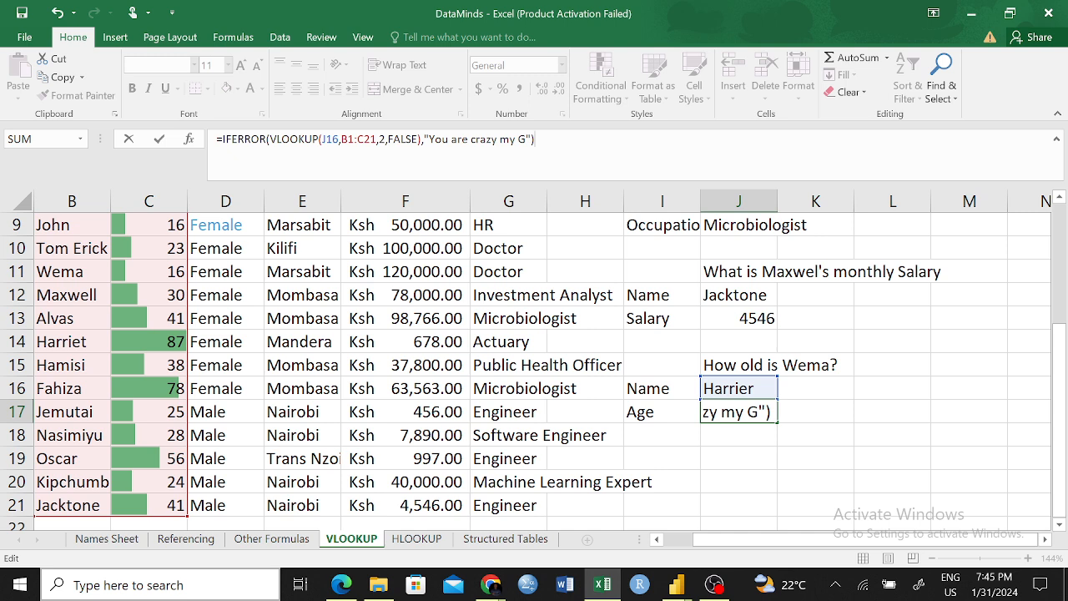
pyautogui.click(270, 139)
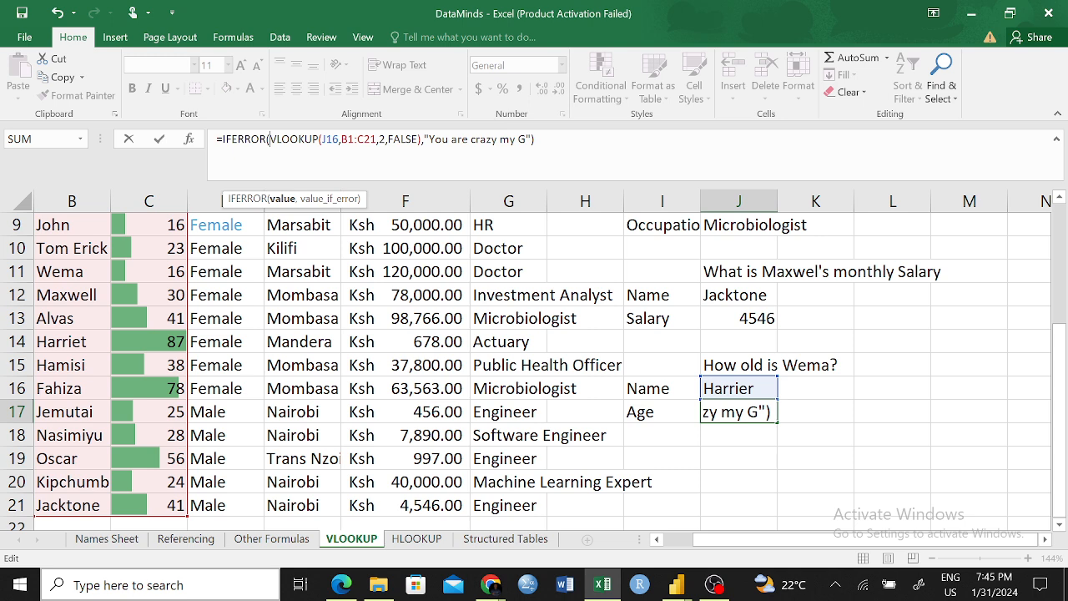
pyautogui.click(535, 140)
pyautogui.press('Return')
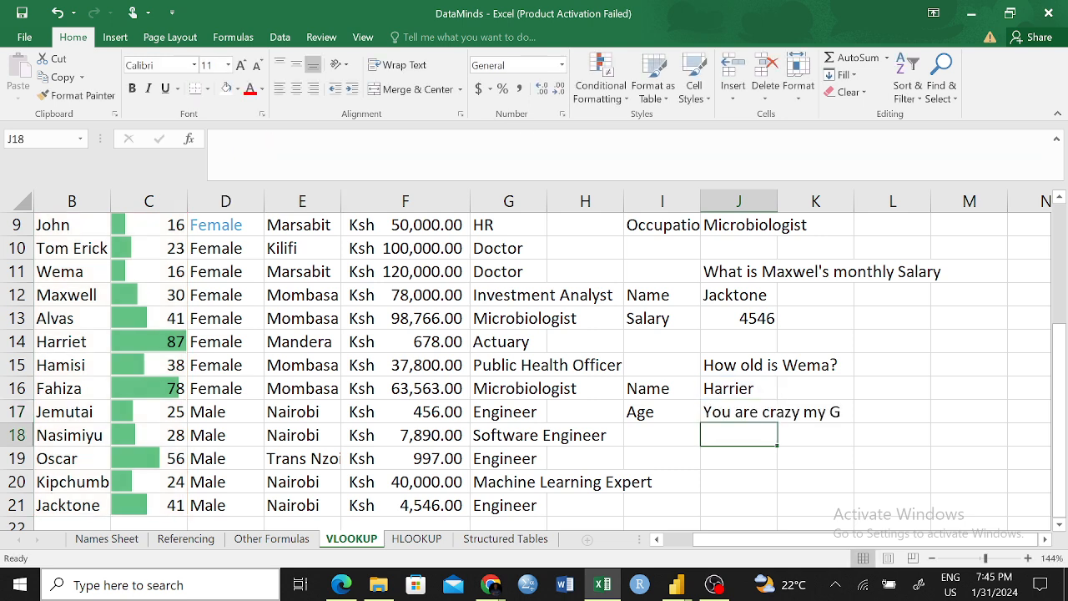
# - Change the fallback text in the J17 IFERROR formula to "Value not found" and enter it
pyautogui.click(731, 411)
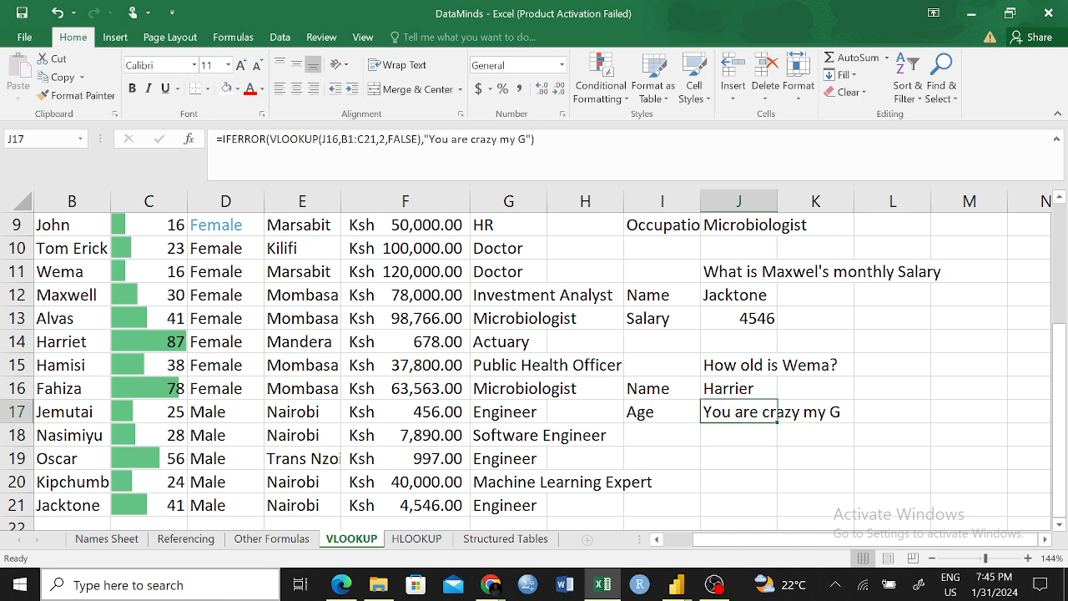
pyautogui.moveTo(527, 139); pyautogui.dragTo(429, 138)
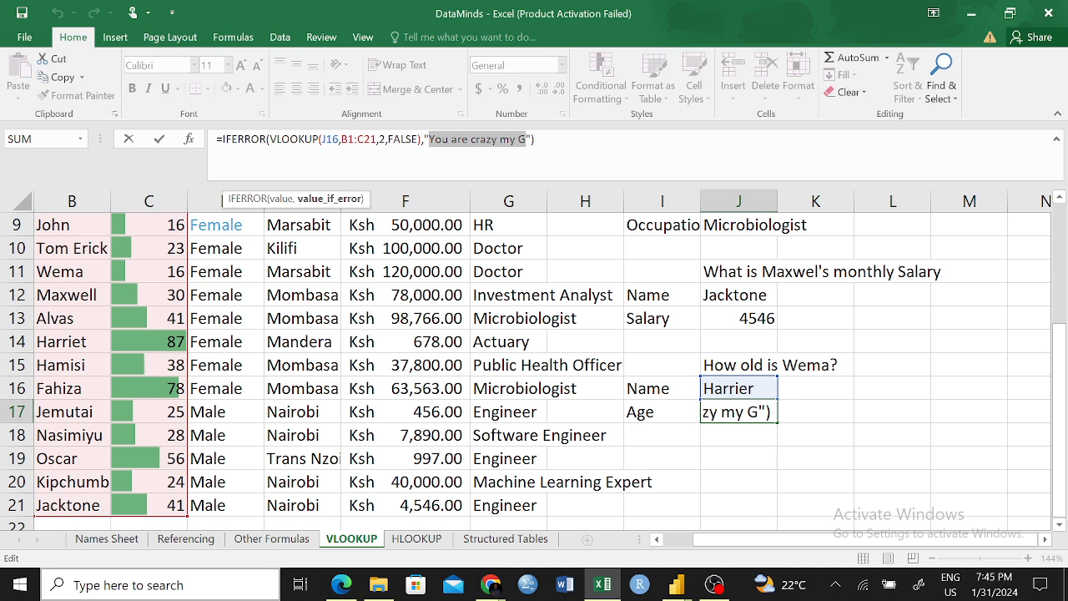
pyautogui.write('Value not found')
pyautogui.press('Return')
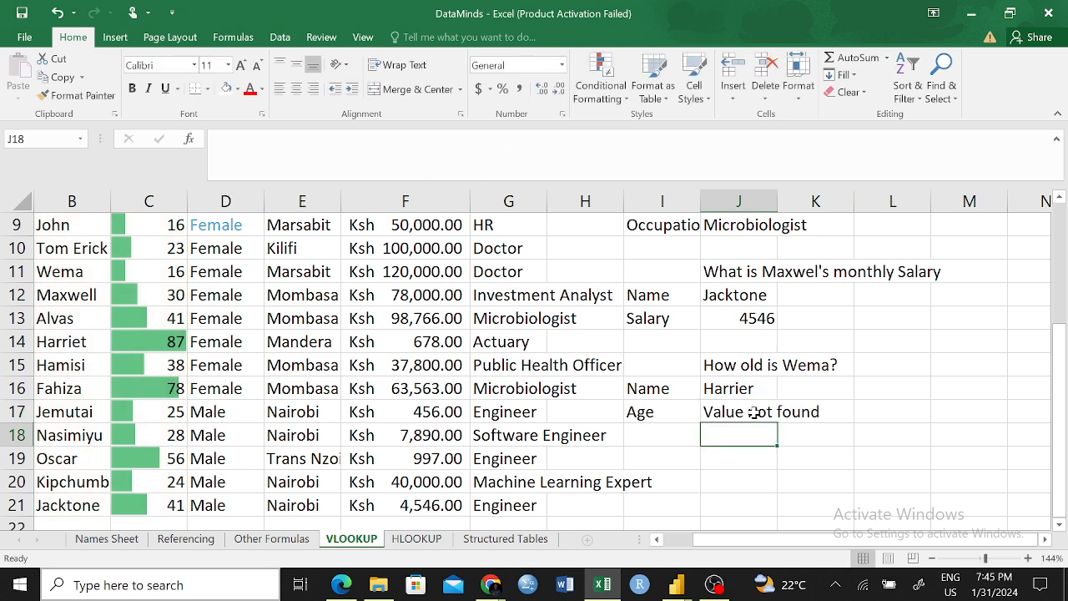
# - Correct the name in J16 by changing its final letter to "t"
pyautogui.click(742, 383)
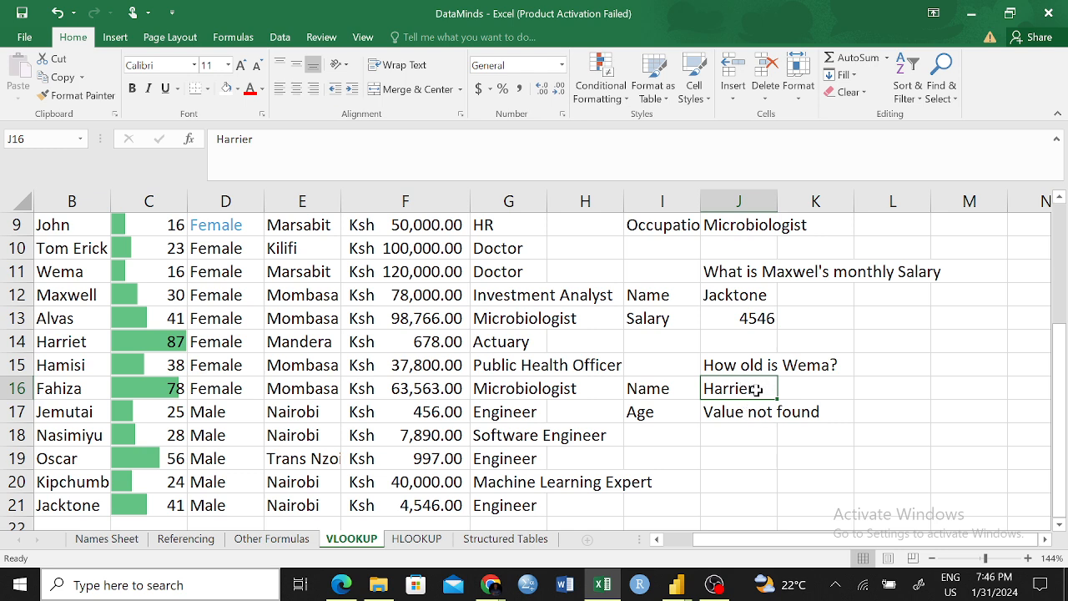
pyautogui.doubleClick(757, 389)
pyautogui.press('BackSpace')
pyautogui.write('t')
pyautogui.press('Return')
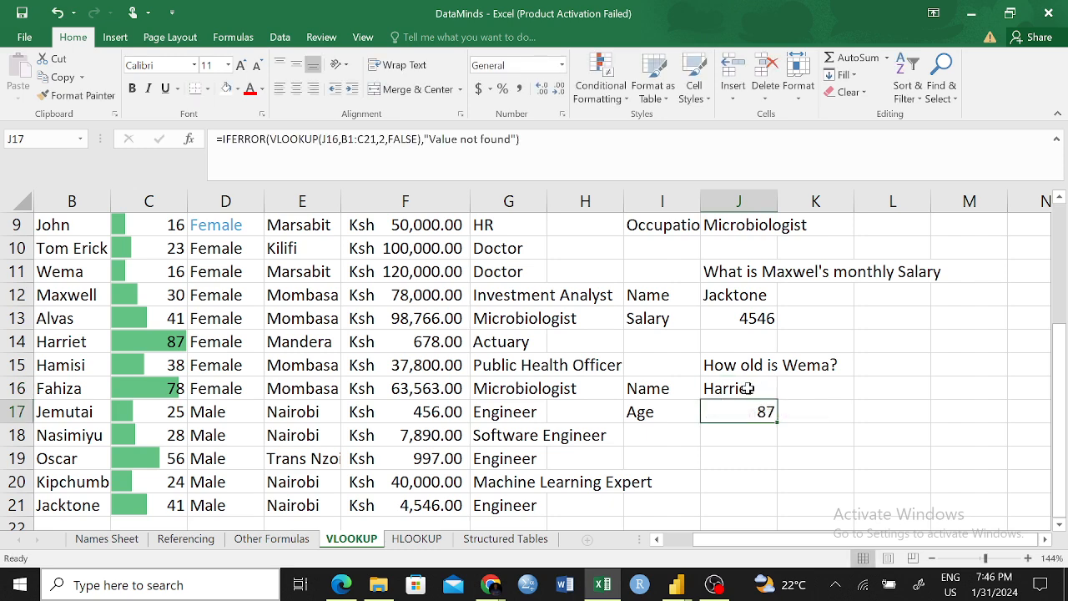
# - Open the name in J16 for editing and select its entire text
pyautogui.doubleClick(739, 389)
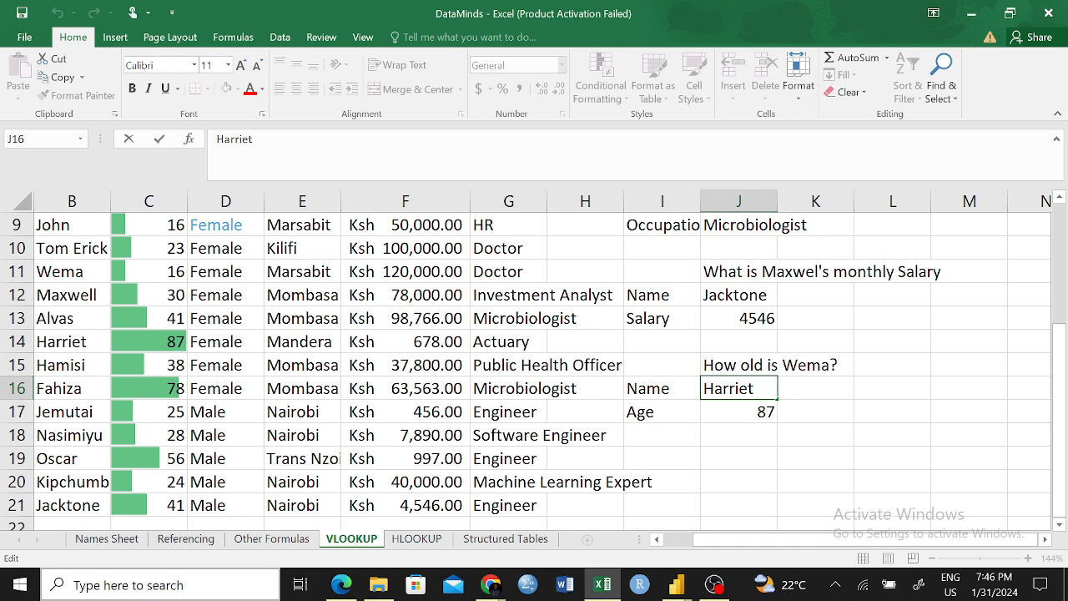
pyautogui.moveTo(755, 389); pyautogui.dragTo(703, 388)
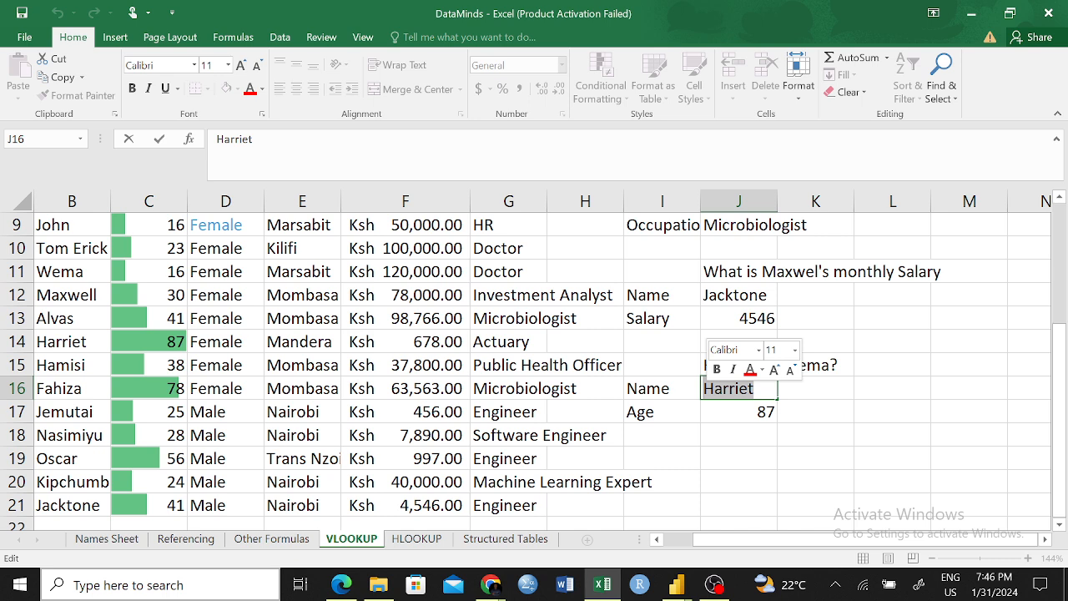
# - Test the age lookup by entering a name missing from the table in J16, and inspect the IFERROR formula in J17
pyautogui.write('Castro')
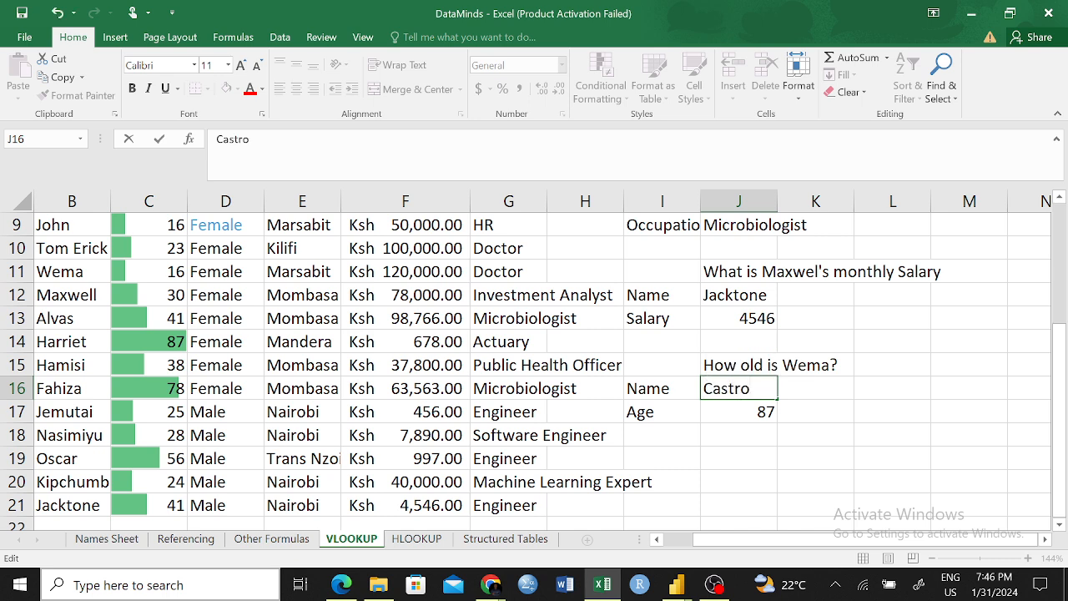
pyautogui.press('Return')
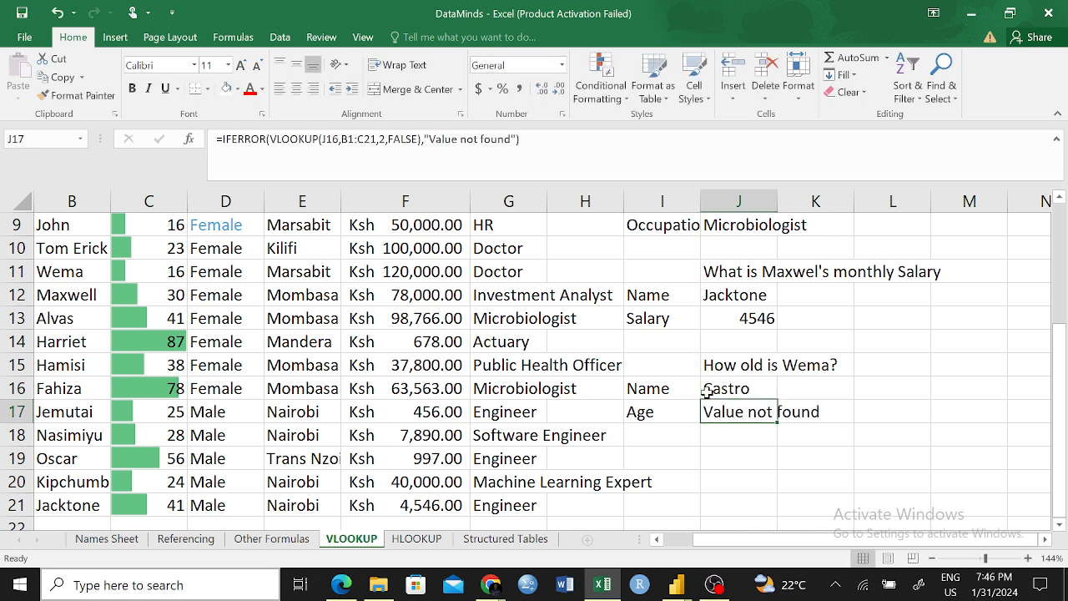
pyautogui.click(509, 138)
pyautogui.moveTo(497, 140); pyautogui.dragTo(223, 140)
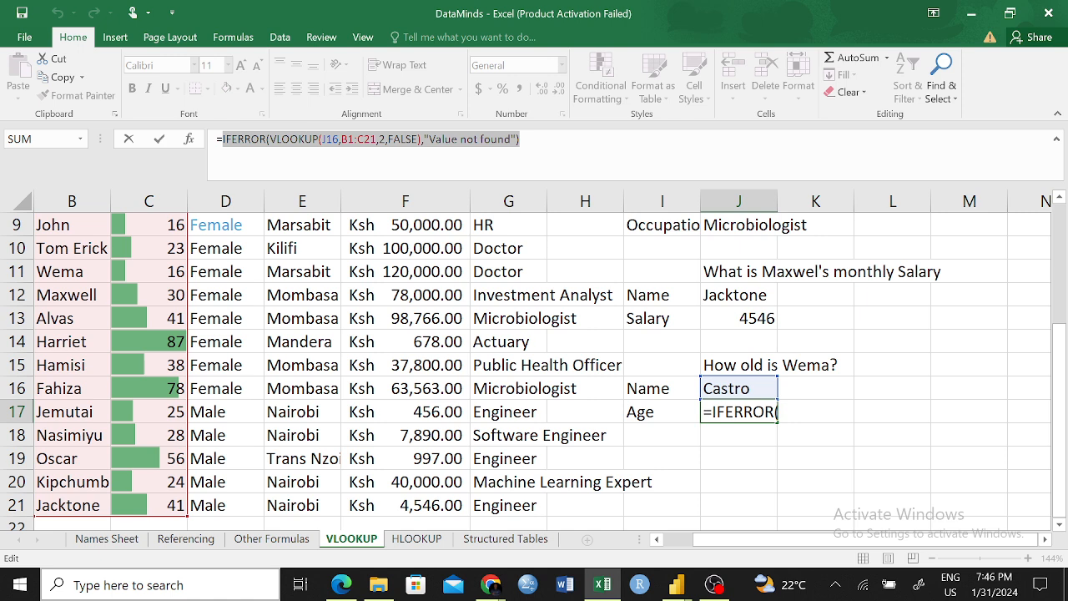
pyautogui.click(269, 139)
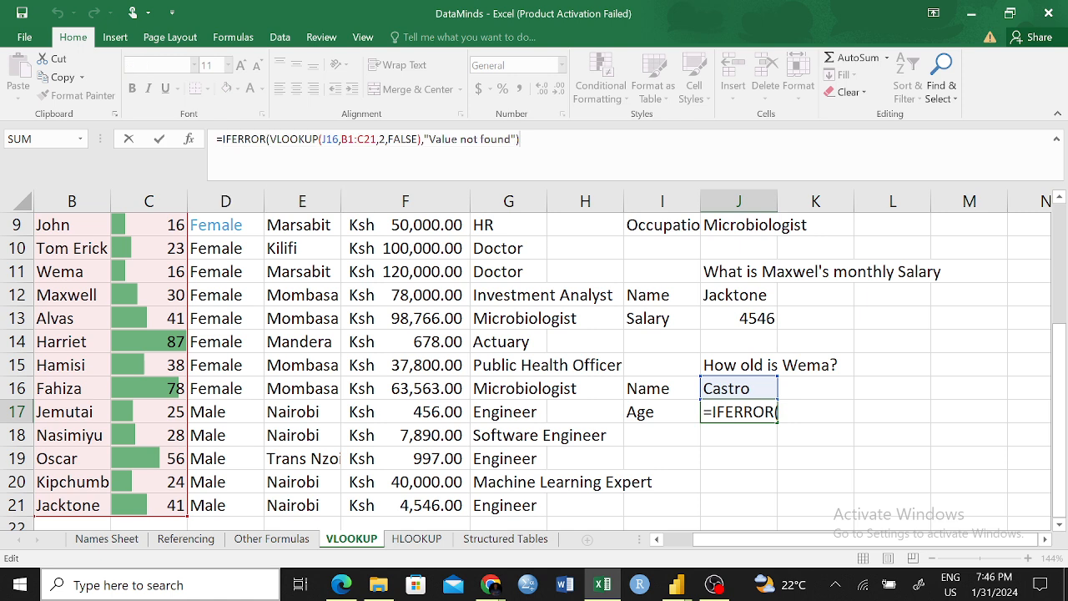
pyautogui.press('Return')
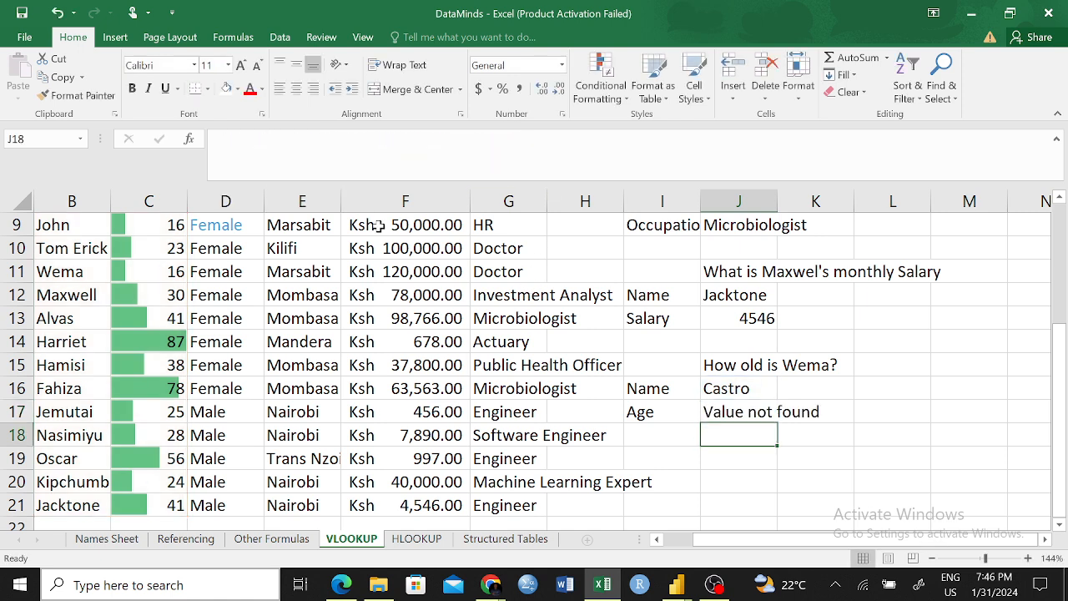
# - Set the age lookup's name in J16 to the person listed in row 13 of the table
pyautogui.click(747, 393)
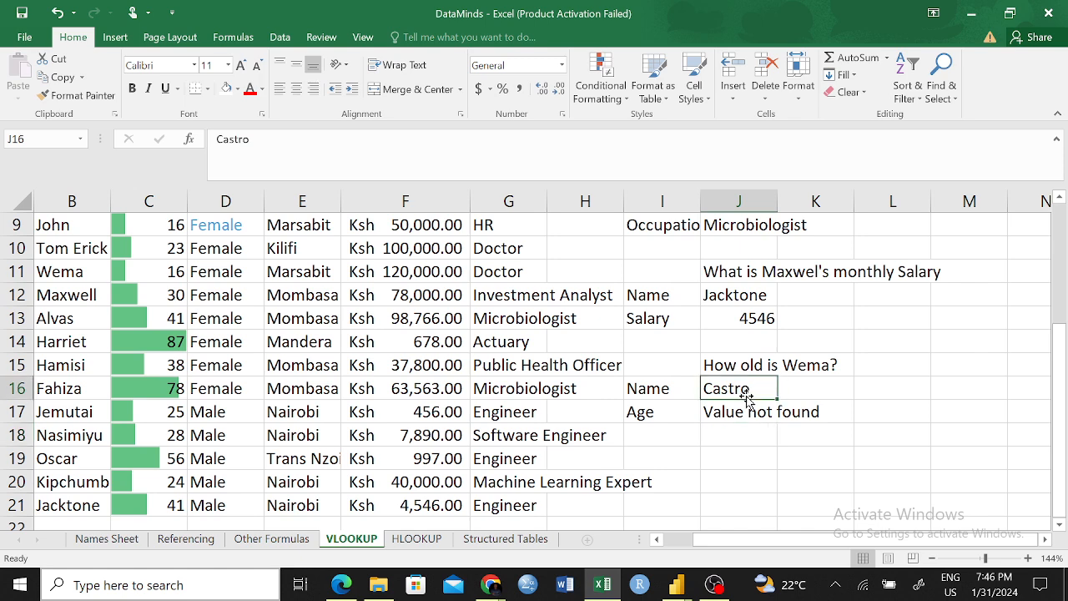
pyautogui.write('Alvas')
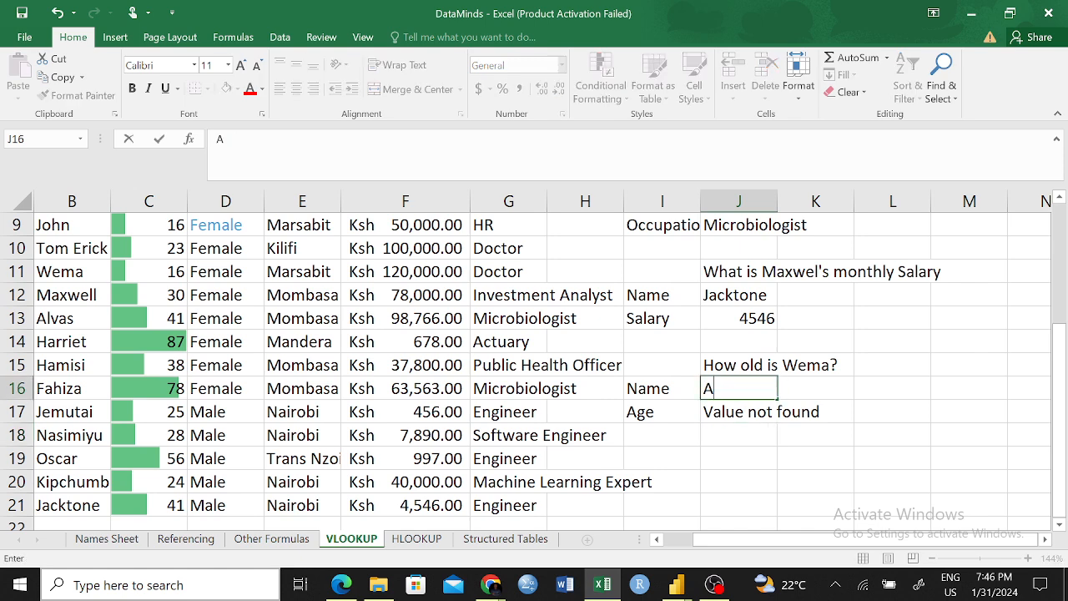
pyautogui.press('Return')
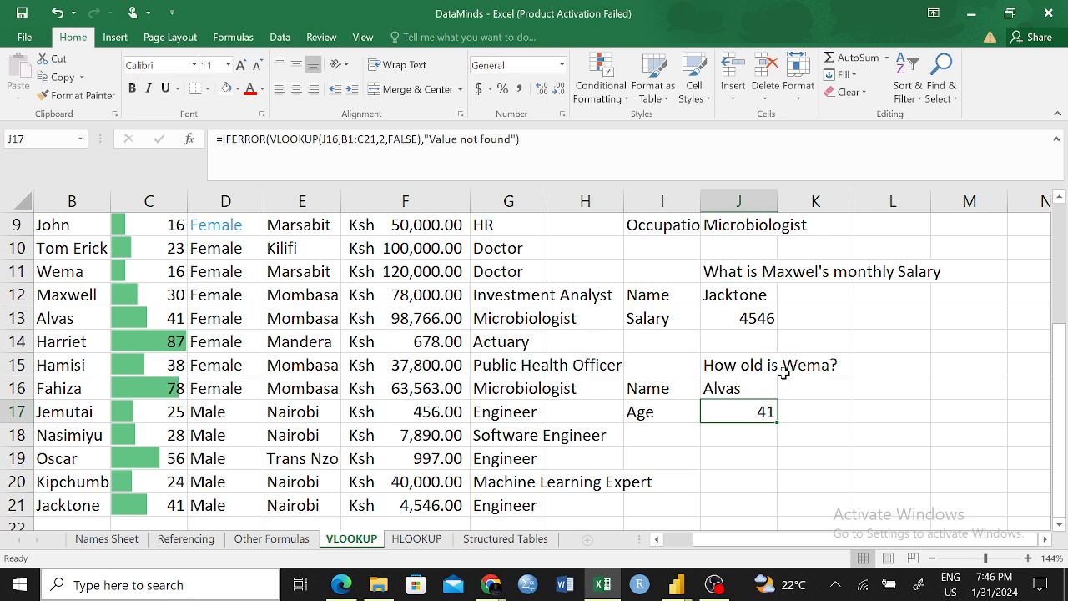
pyautogui.click(876, 387)
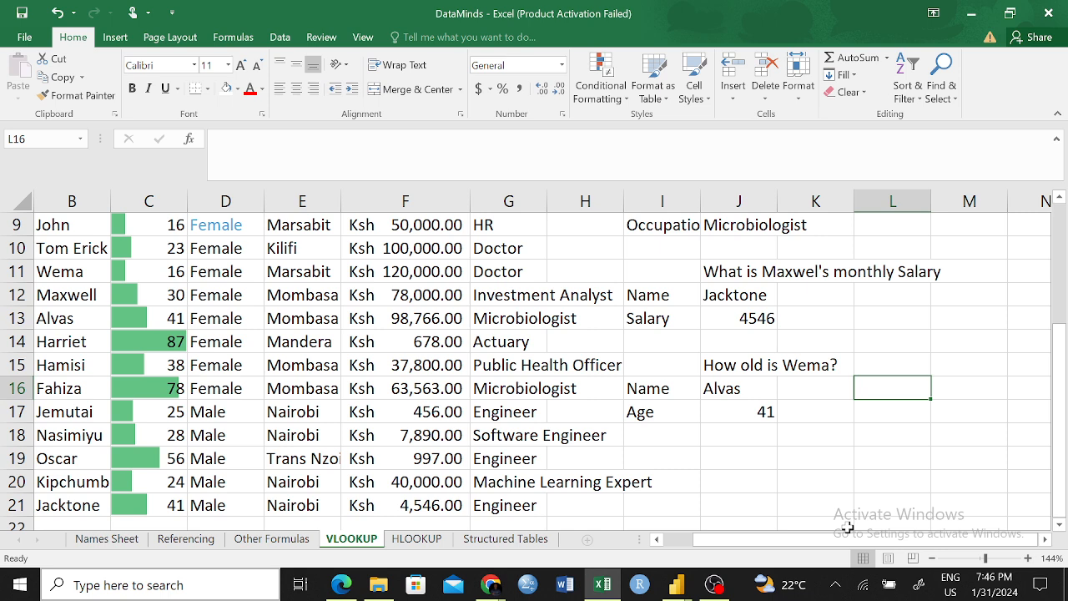
pyautogui.moveTo(971, 248); pyautogui.dragTo(985, 381)
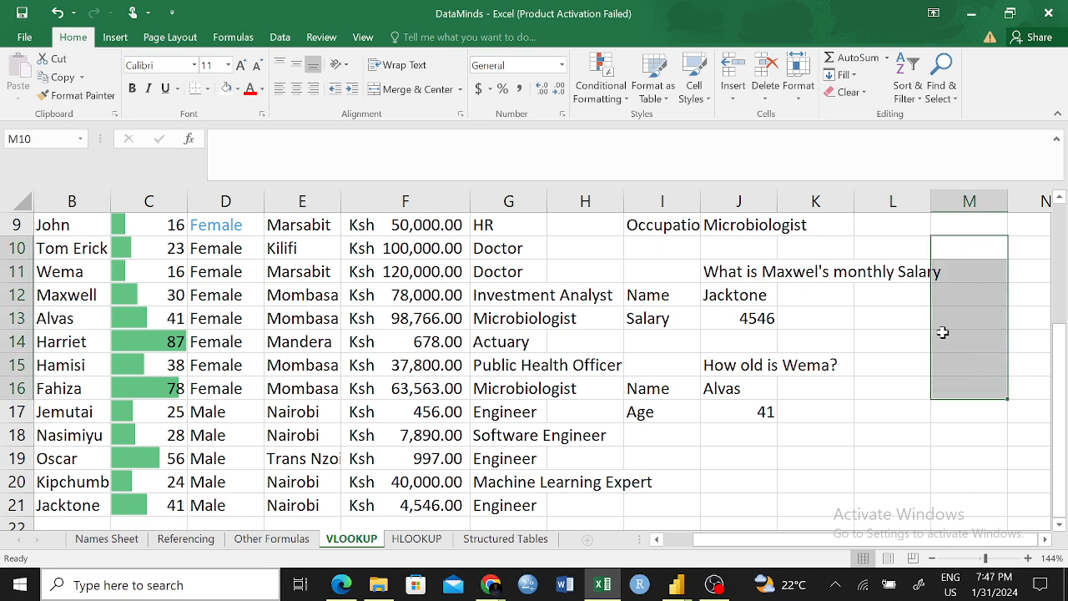
pyautogui.click(894, 464)
pyautogui.moveTo(957, 242); pyautogui.dragTo(1037, 428)
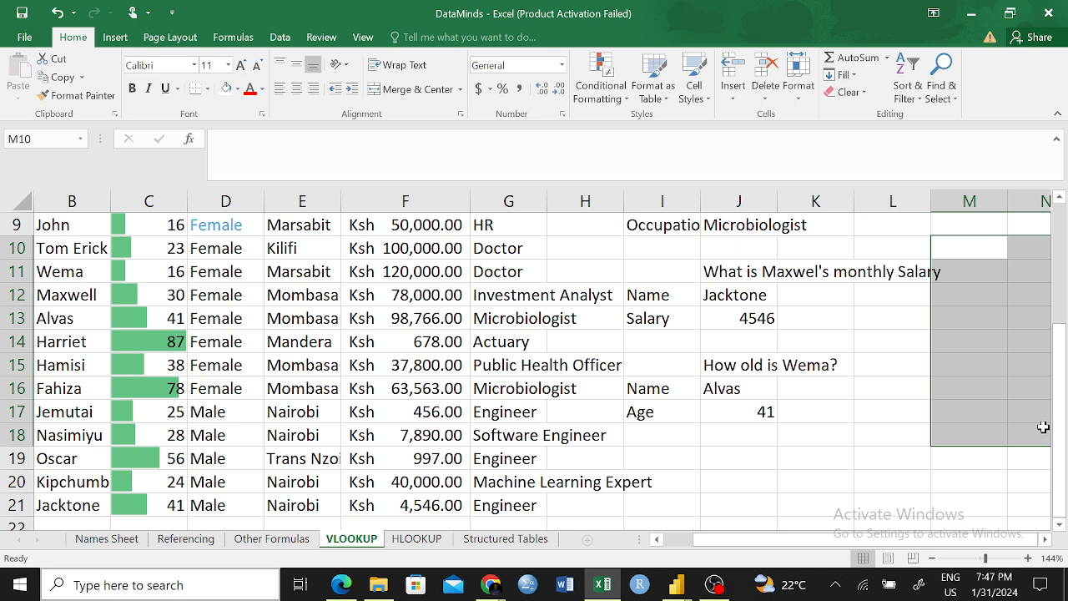
pyautogui.click(962, 312)
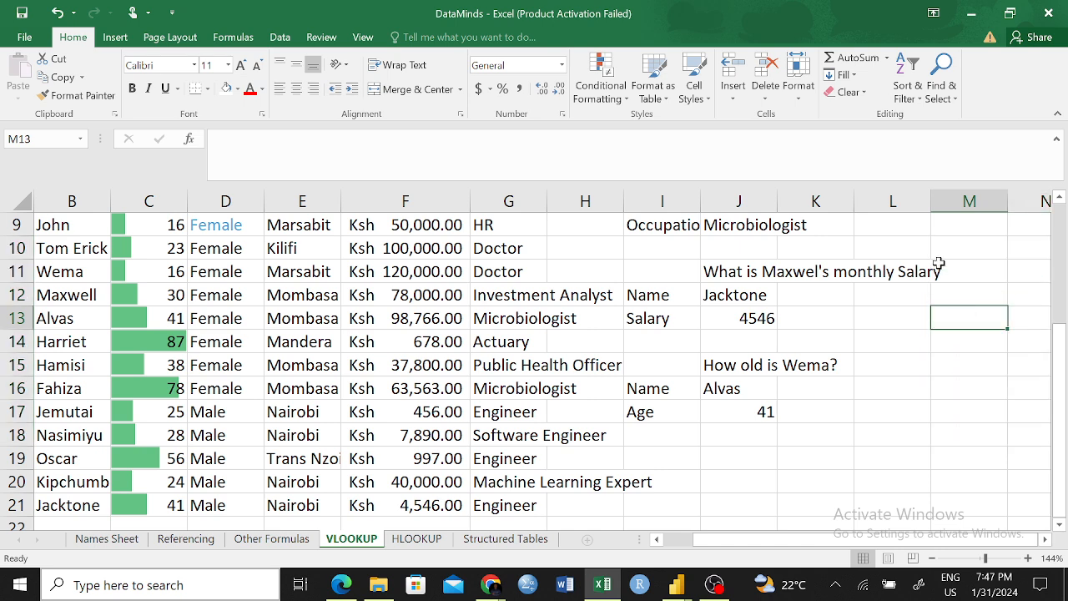
pyautogui.moveTo(973, 242); pyautogui.dragTo(1047, 377)
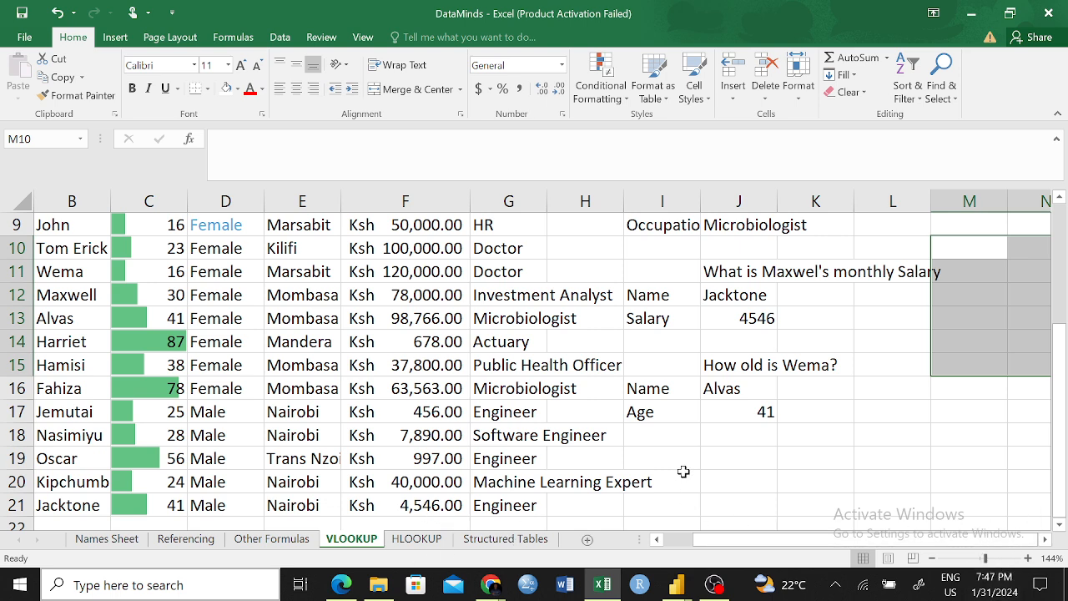
pyautogui.click(707, 421)
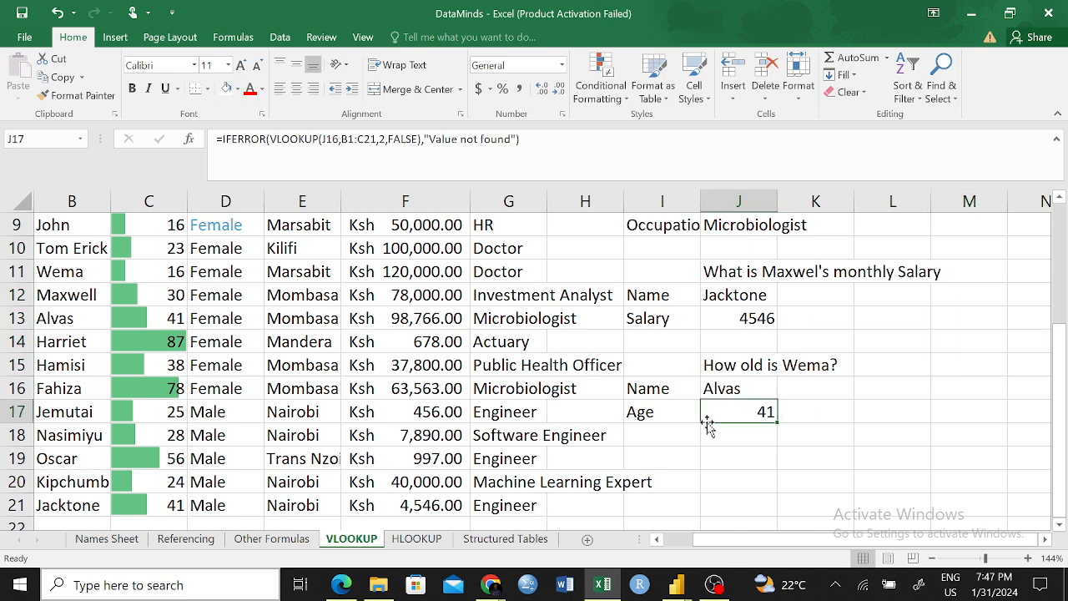
pyautogui.click(875, 409)
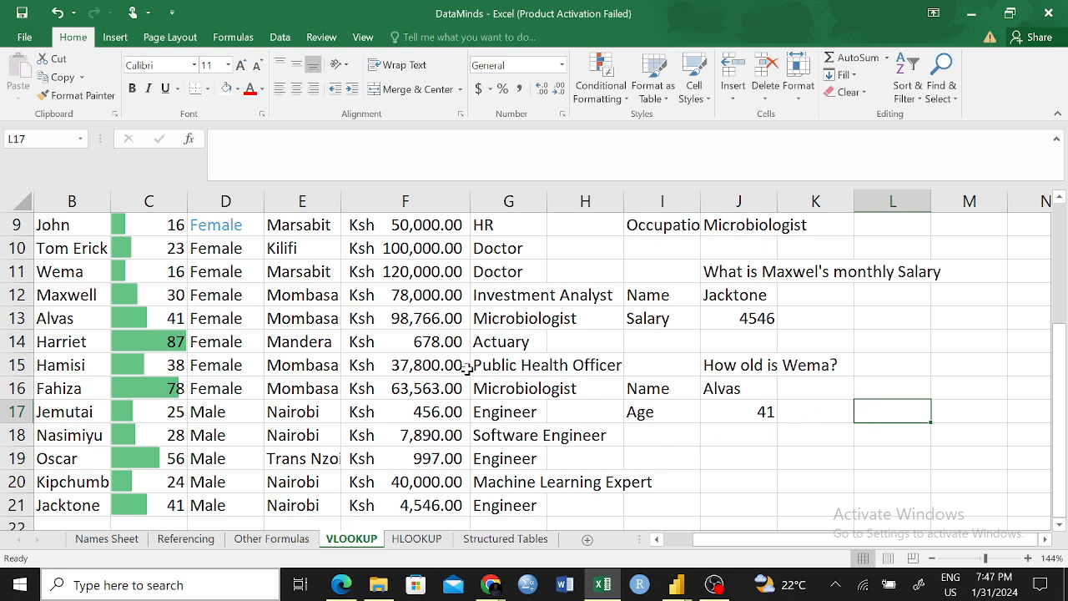
# - Review the data table alongside the county, occupation, salary and age lookup questions
pyautogui.scroll(3, 711, 332)
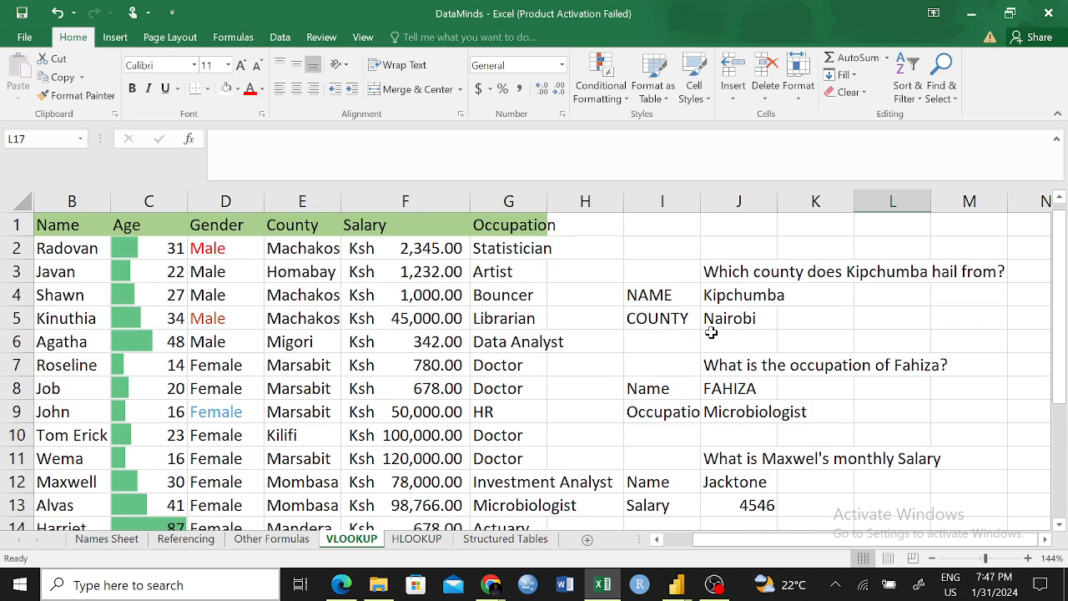
pyautogui.scroll(-4, 767, 310)
pyautogui.scroll(1, 788, 314)
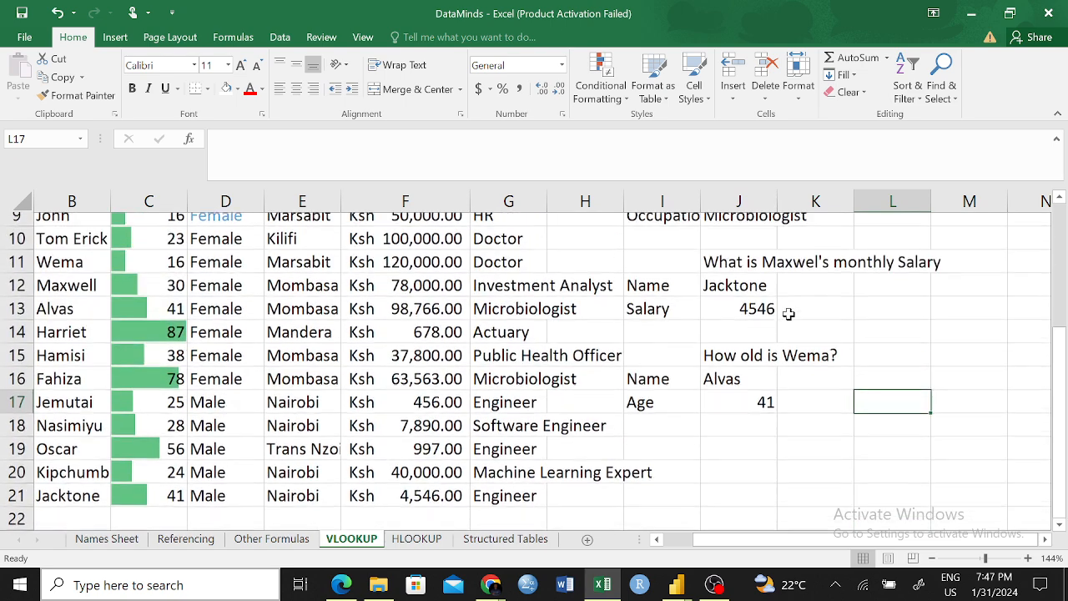
pyautogui.scroll(2, 874, 350)
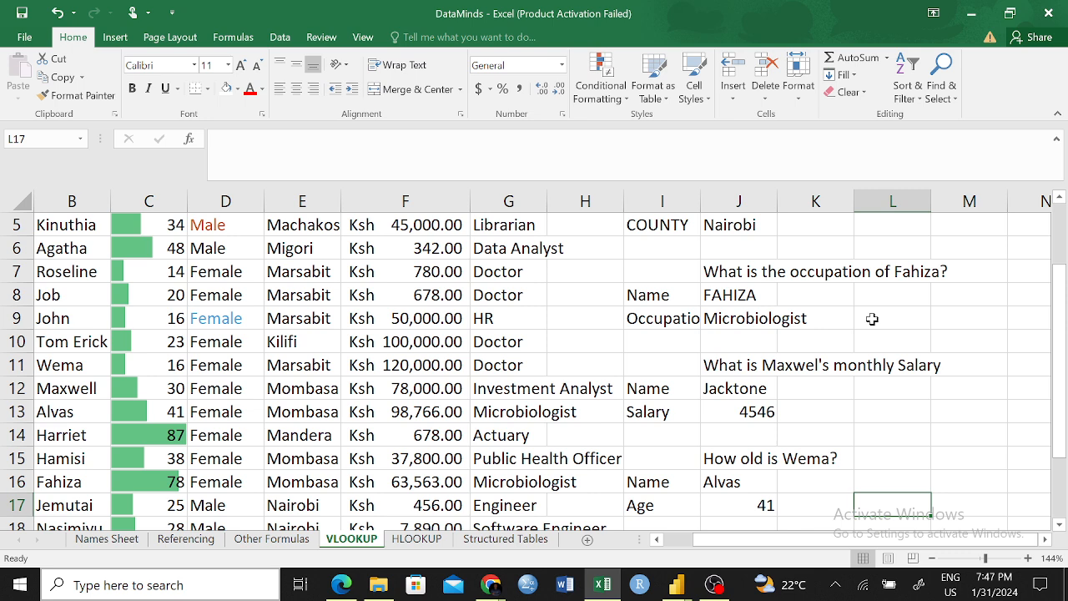
pyautogui.scroll(2, 860, 313)
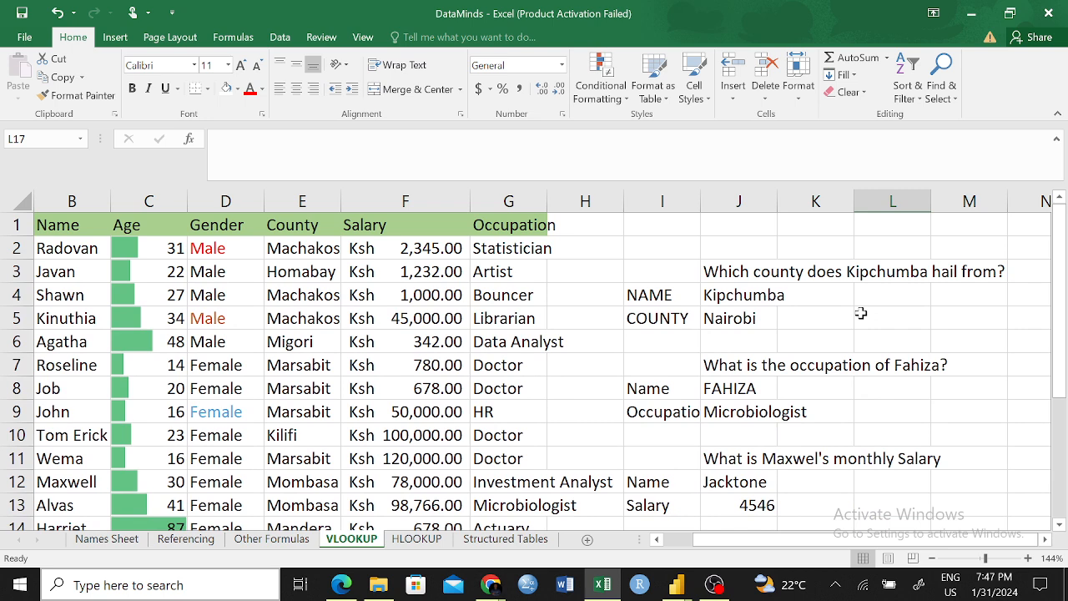
pyautogui.scroll(-2, 860, 313)
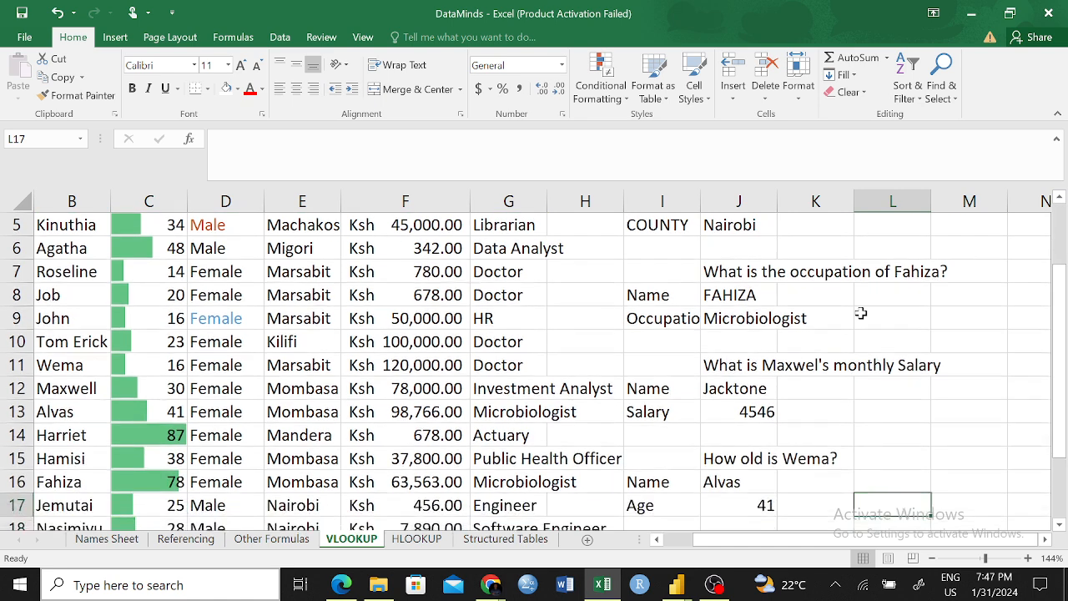
pyautogui.scroll(2, 868, 342)
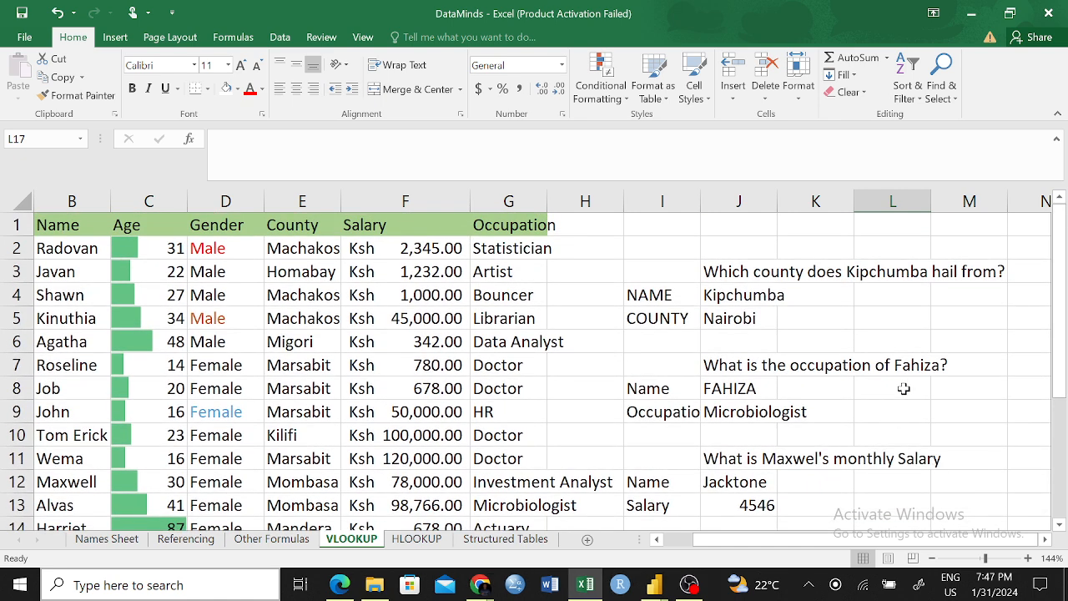
pyautogui.scroll(-3, 903, 388)
pyautogui.scroll(-1, 903, 388)
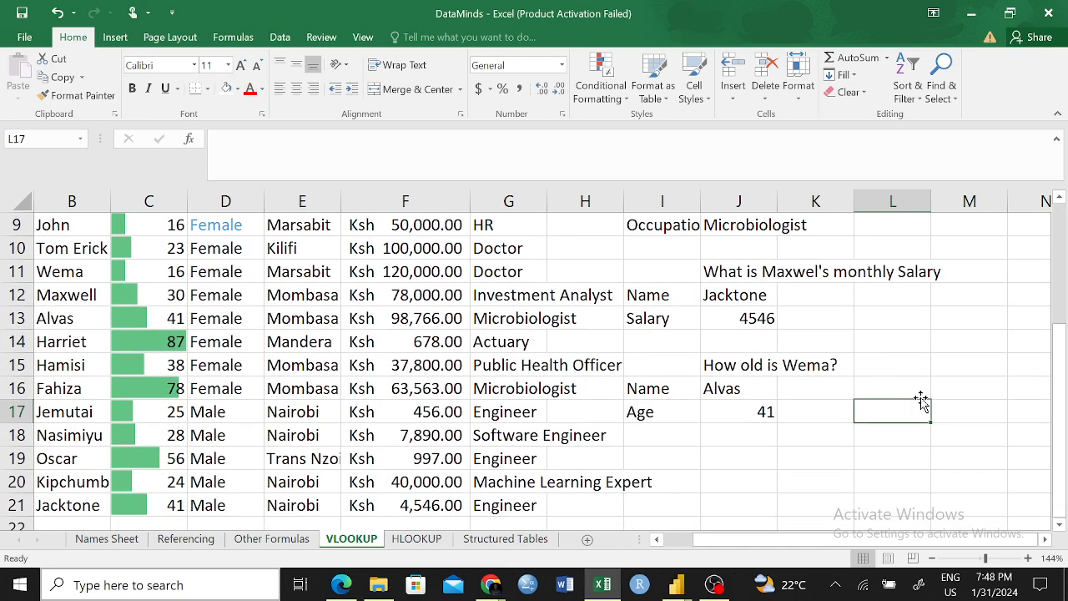
pyautogui.scroll(3, 806, 377)
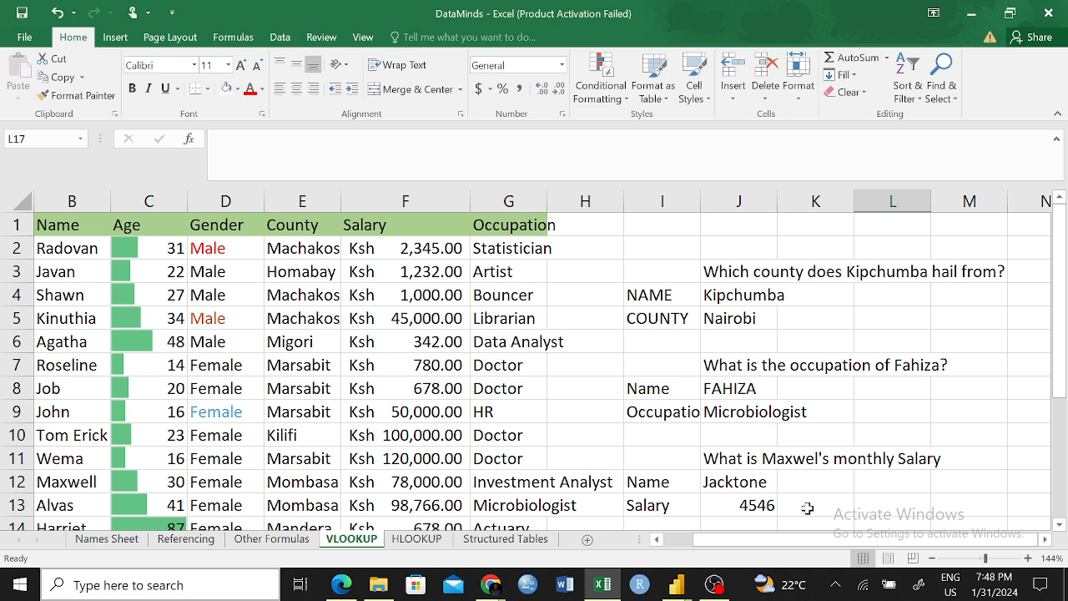
# - Examine the Name column as the lookup column and the Age to Occupation columns as the return columns
pyautogui.moveTo(67, 257); pyautogui.dragTo(86, 436)
pyautogui.click(88, 387)
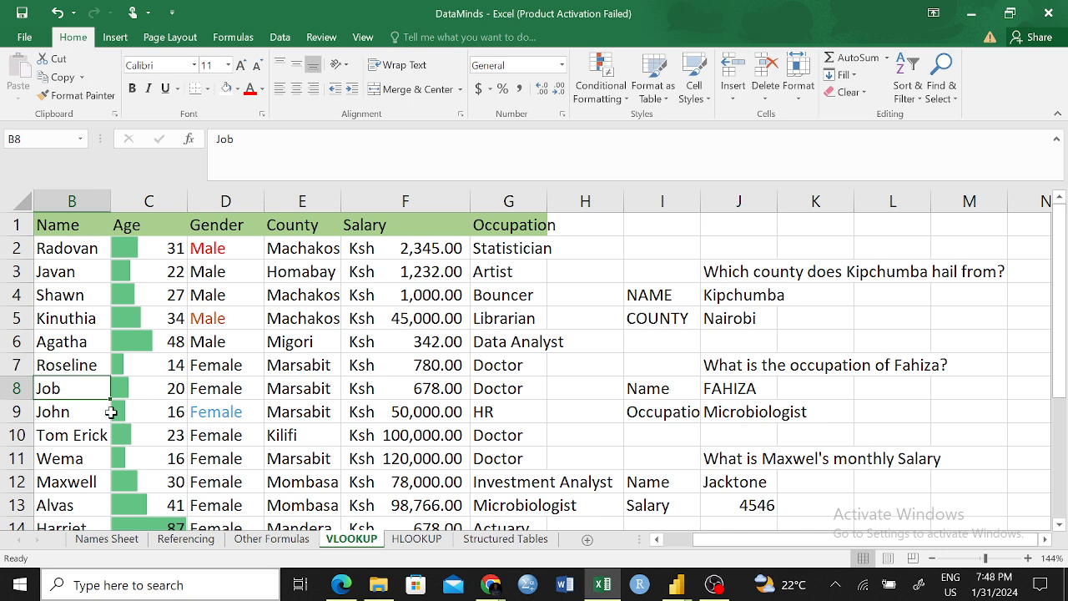
pyautogui.doubleClick(53, 433)
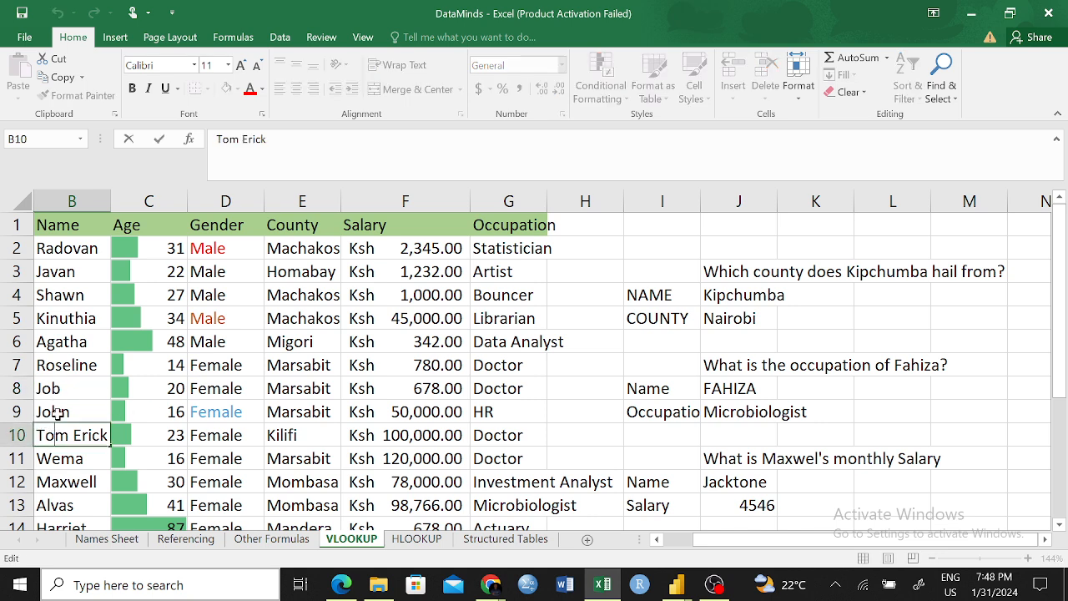
pyautogui.click(745, 388)
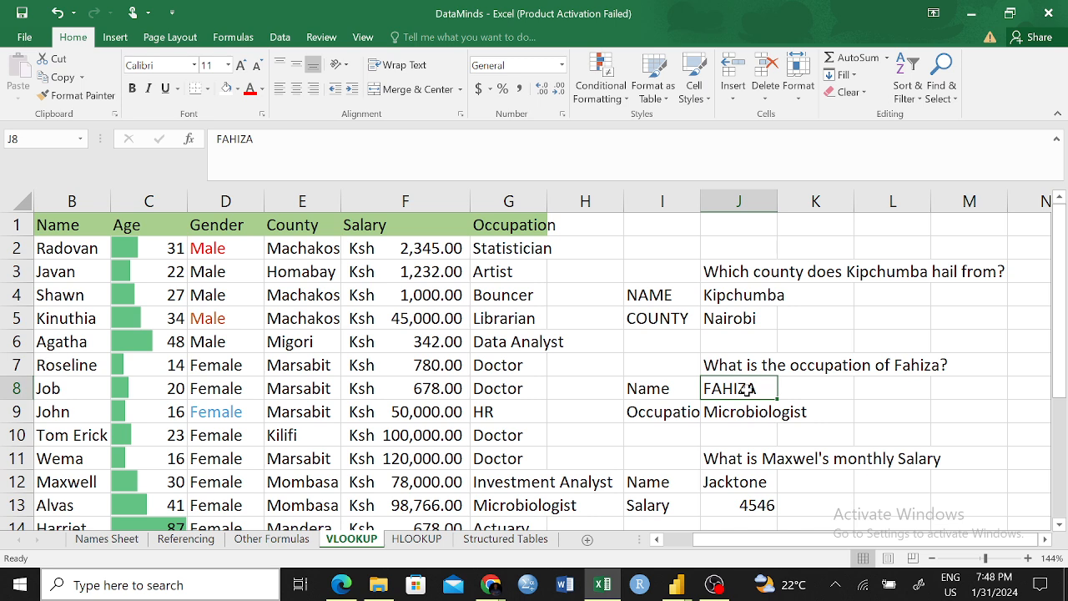
pyautogui.moveTo(54, 271); pyautogui.dragTo(59, 339)
pyautogui.moveTo(142, 200); pyautogui.dragTo(523, 243)
pyautogui.click(404, 432)
pyautogui.moveTo(508, 201); pyautogui.dragTo(510, 345)
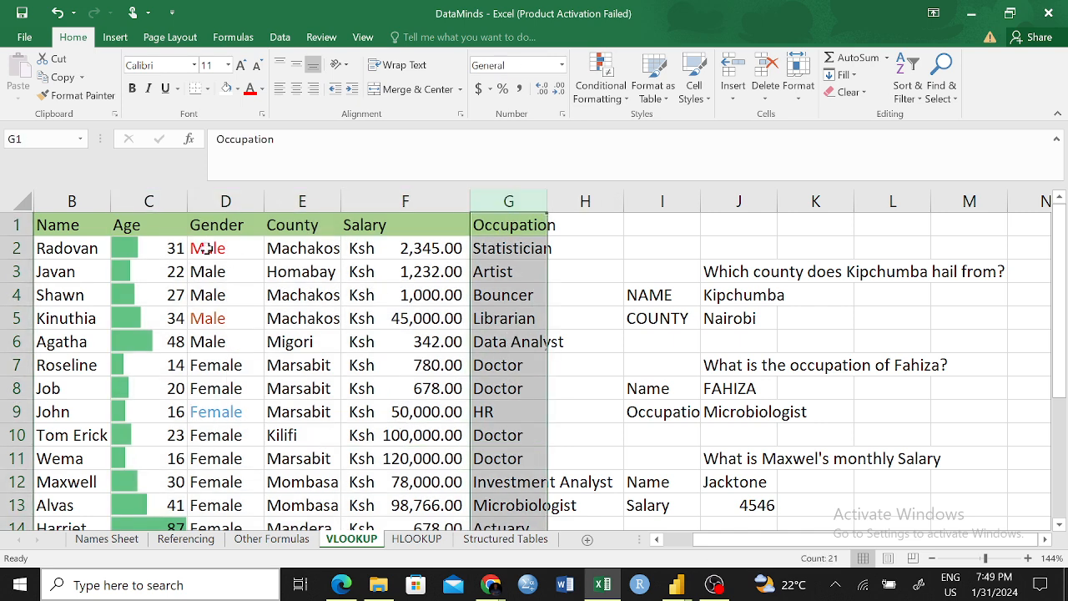
pyautogui.click(138, 232)
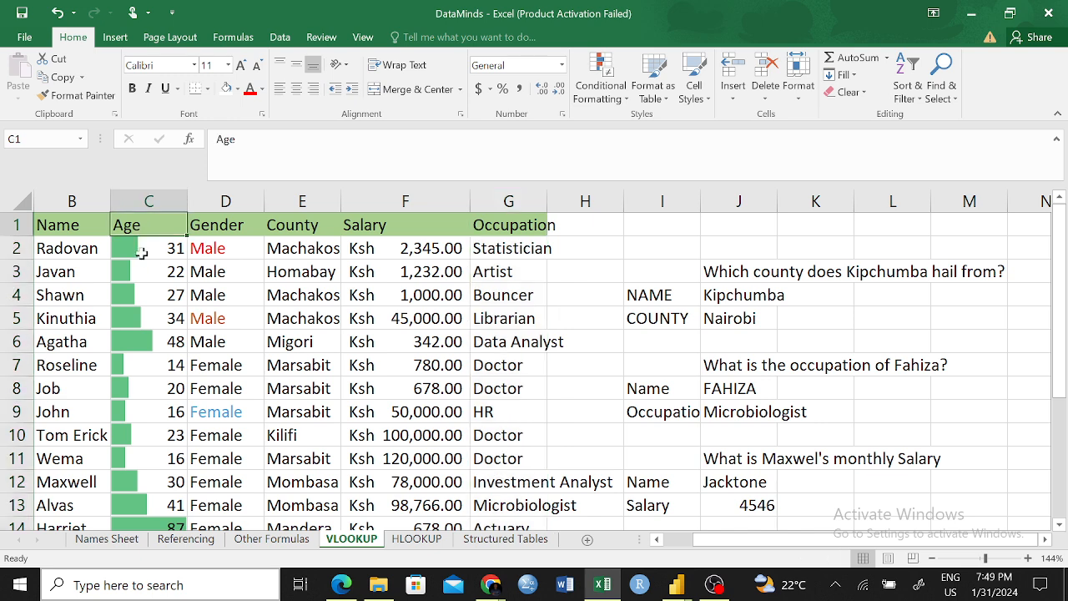
# - Move the whole Name column from column B to column H, directly after Occupation
pyautogui.click(65, 200)
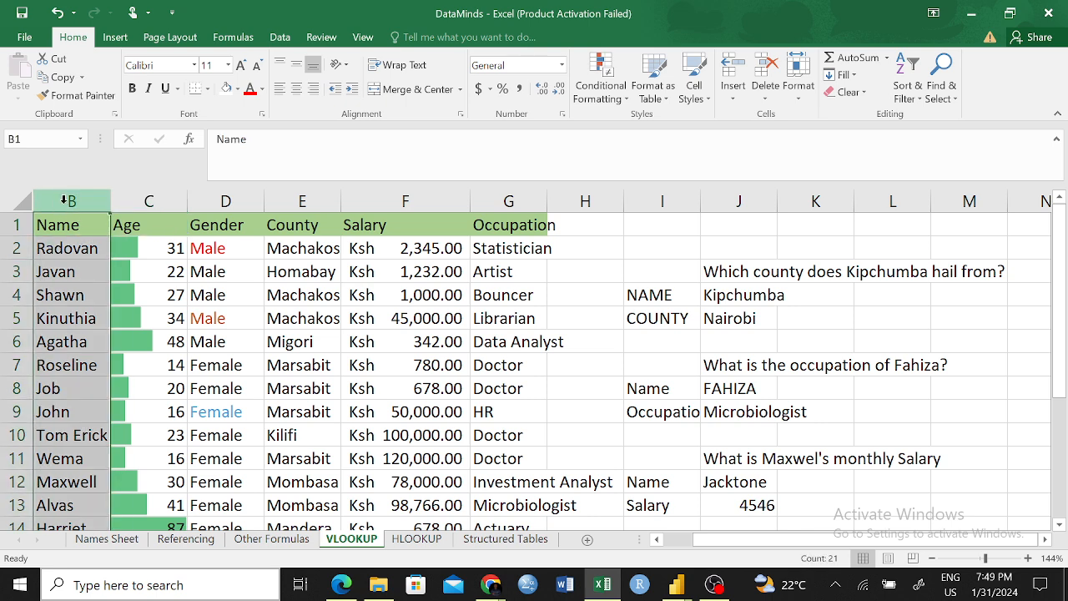
pyautogui.hotkey('ctrl', 'c')
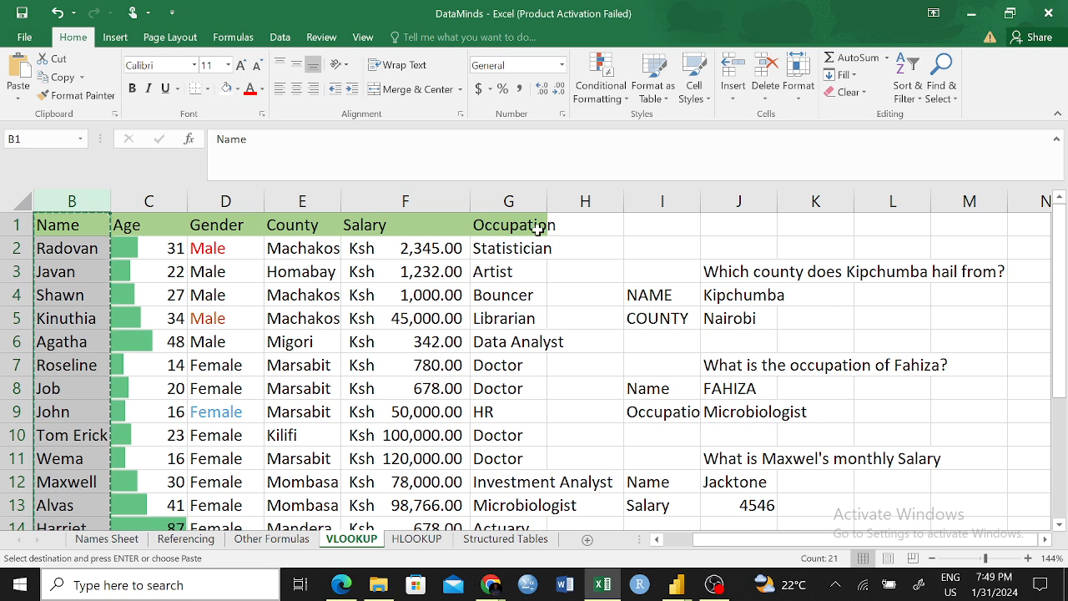
pyautogui.click(581, 225)
pyautogui.rightClick(582, 225)
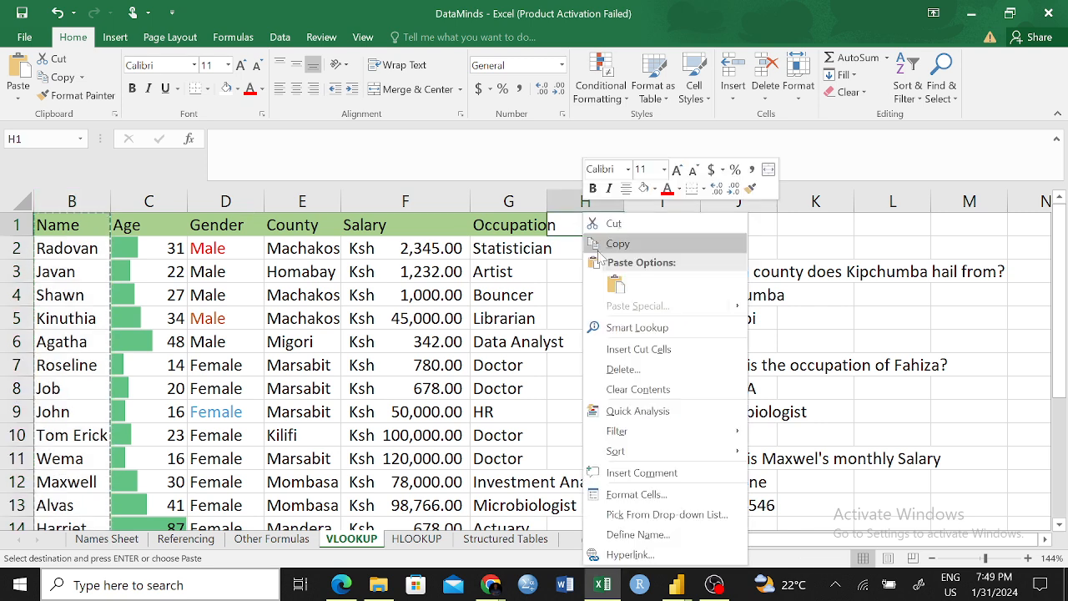
pyautogui.click(618, 283)
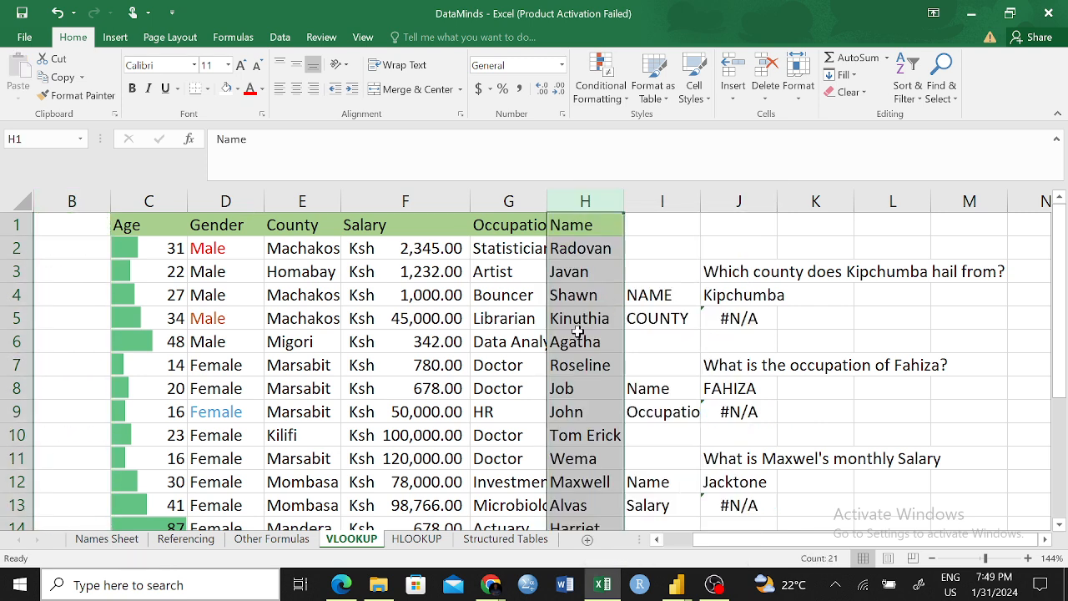
# - Check the lookups against the rearranged table, inspecting the name in J4 and the VLOOKUP formula in J5
pyautogui.click(446, 345)
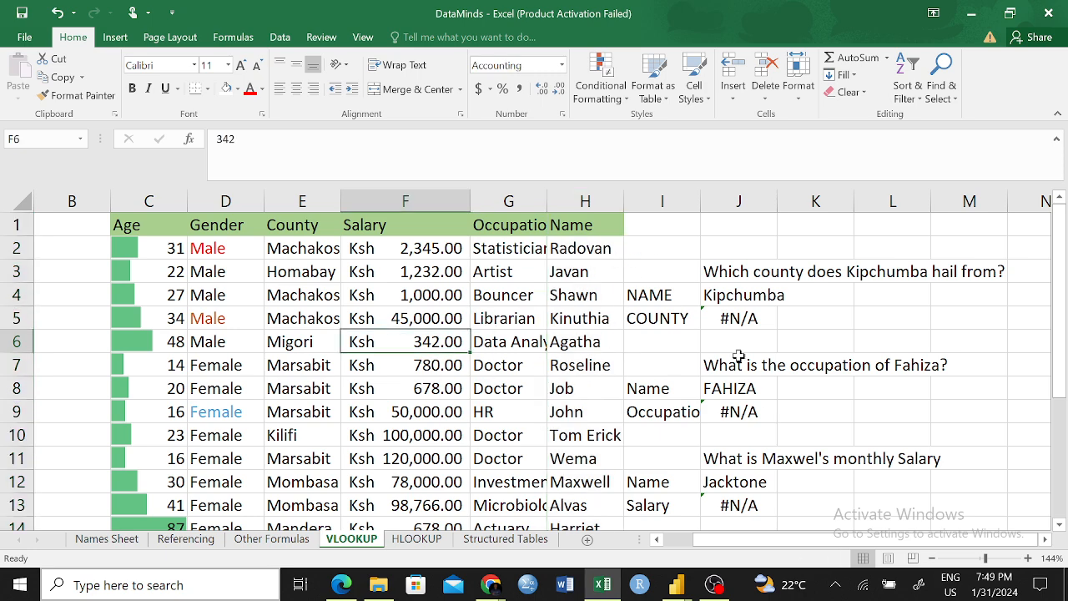
pyautogui.scroll(-4, 835, 396)
pyautogui.scroll(4, 836, 396)
pyautogui.click(748, 298)
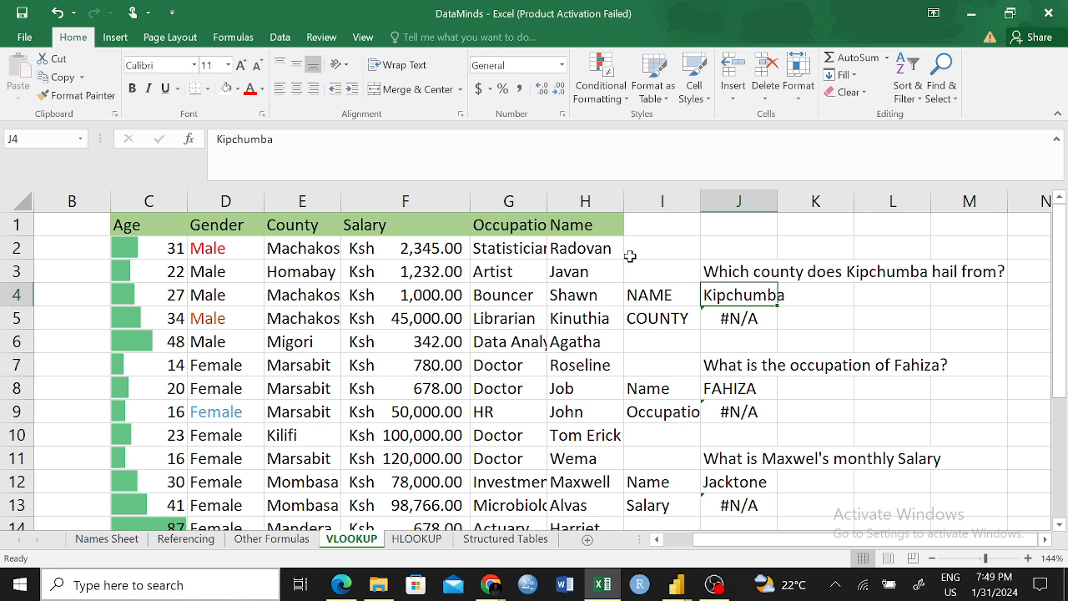
pyautogui.click(743, 315)
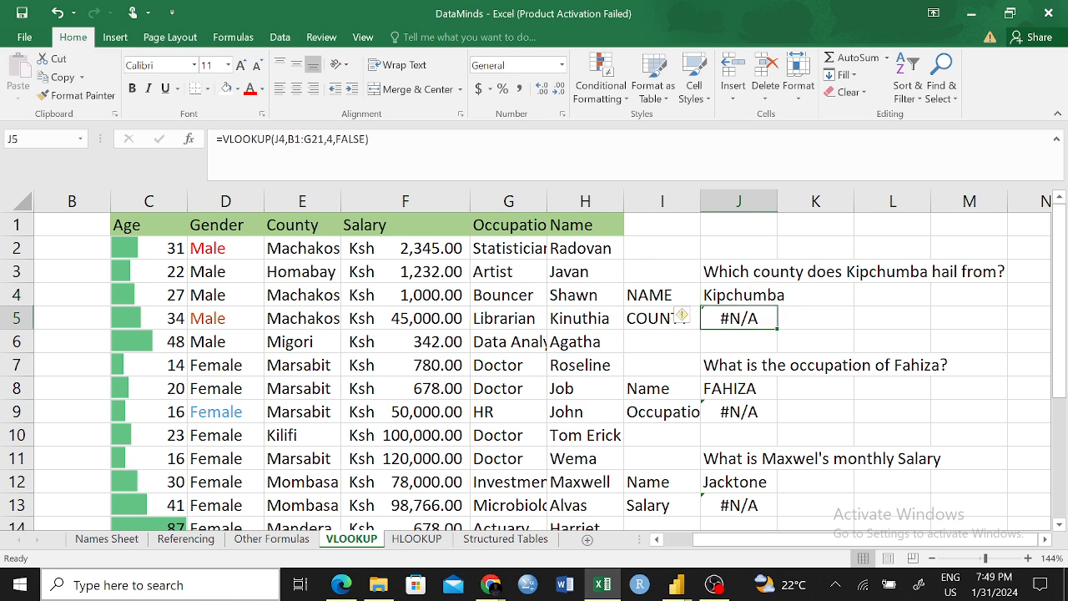
# - Try extending the table range of the county VLOOKUP in J5 to B1:H21
pyautogui.click(324, 138)
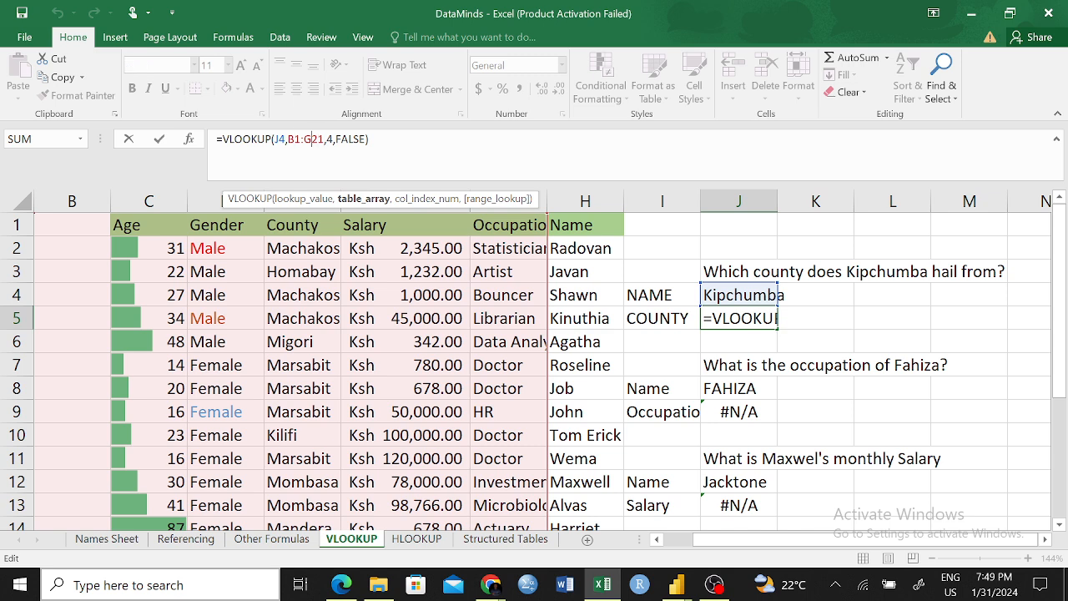
pyautogui.press('BackSpace')
pyautogui.write('H')
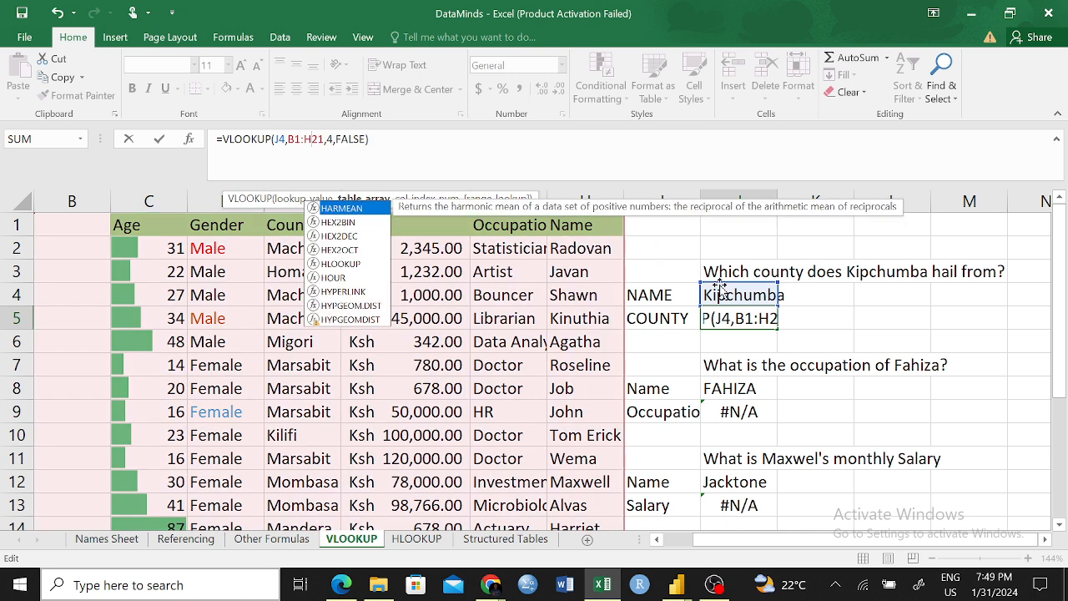
pyautogui.press('Return')
pyautogui.click(741, 318)
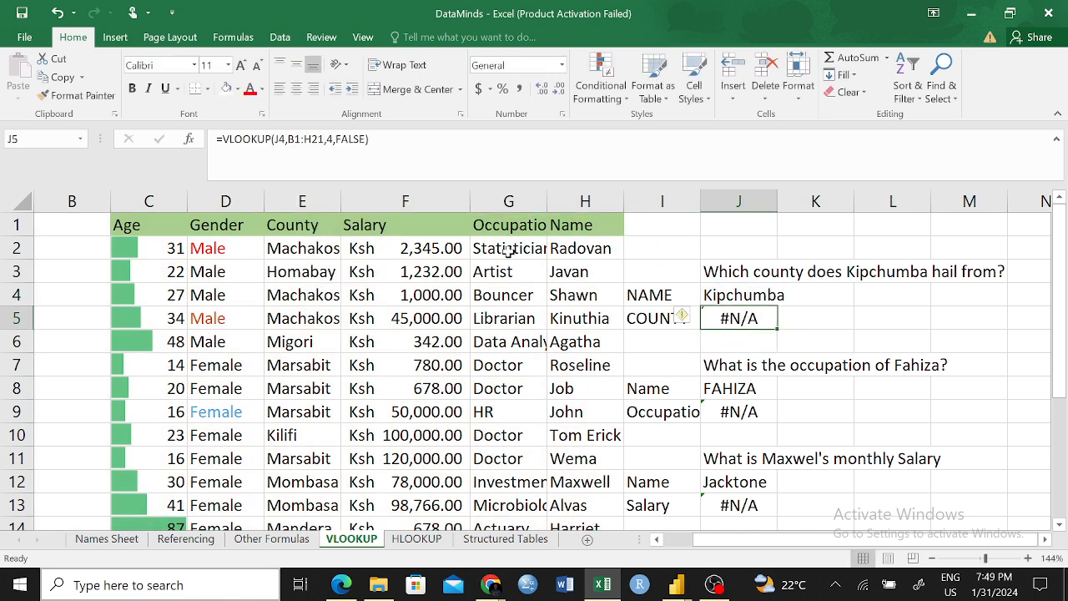
# - Compare the Age to Name table with the J5 formula and view the error-checking options for J5
pyautogui.click(130, 221)
pyautogui.moveTo(131, 221); pyautogui.dragTo(557, 519)
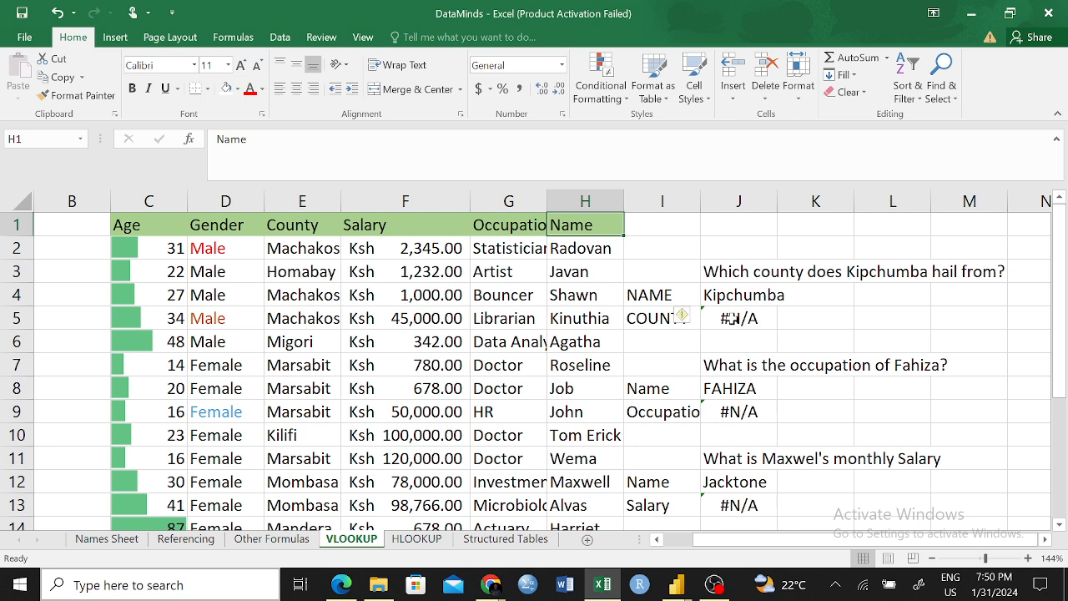
pyautogui.click(733, 319)
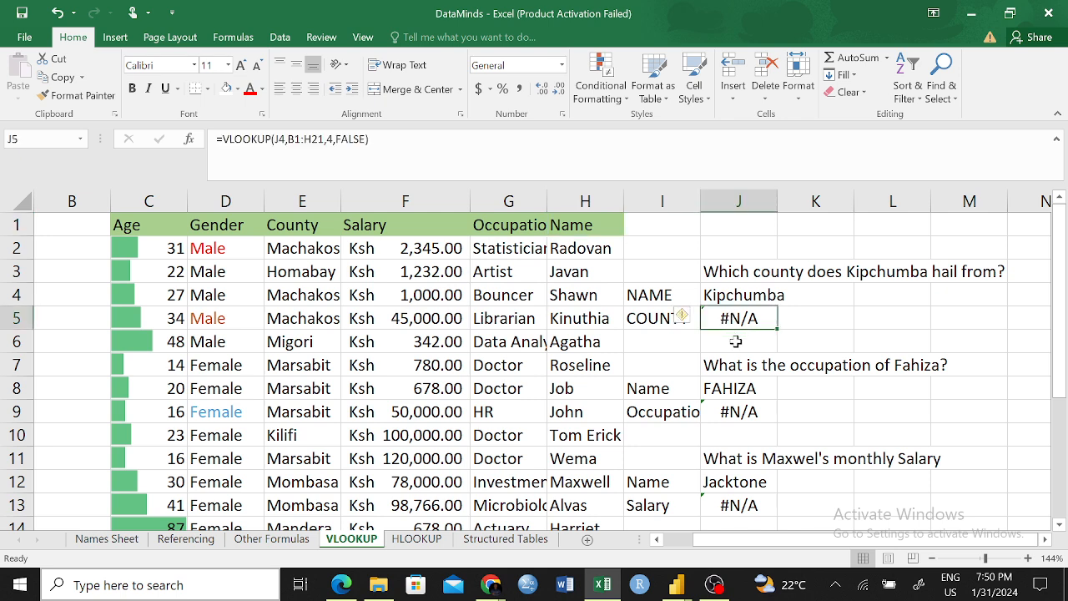
pyautogui.click(685, 315)
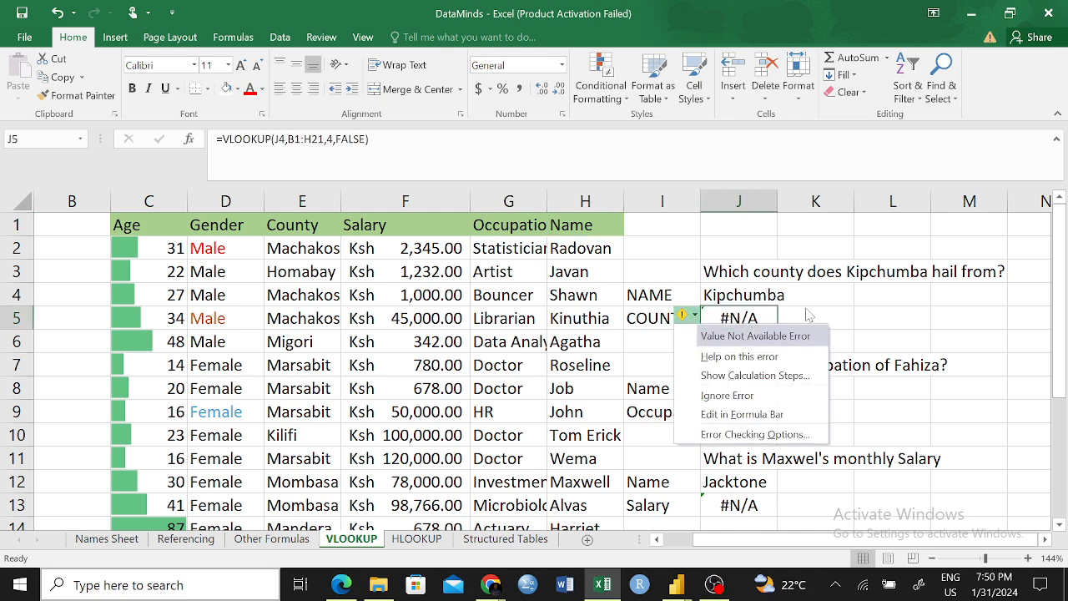
pyautogui.click(860, 297)
pyautogui.click(728, 318)
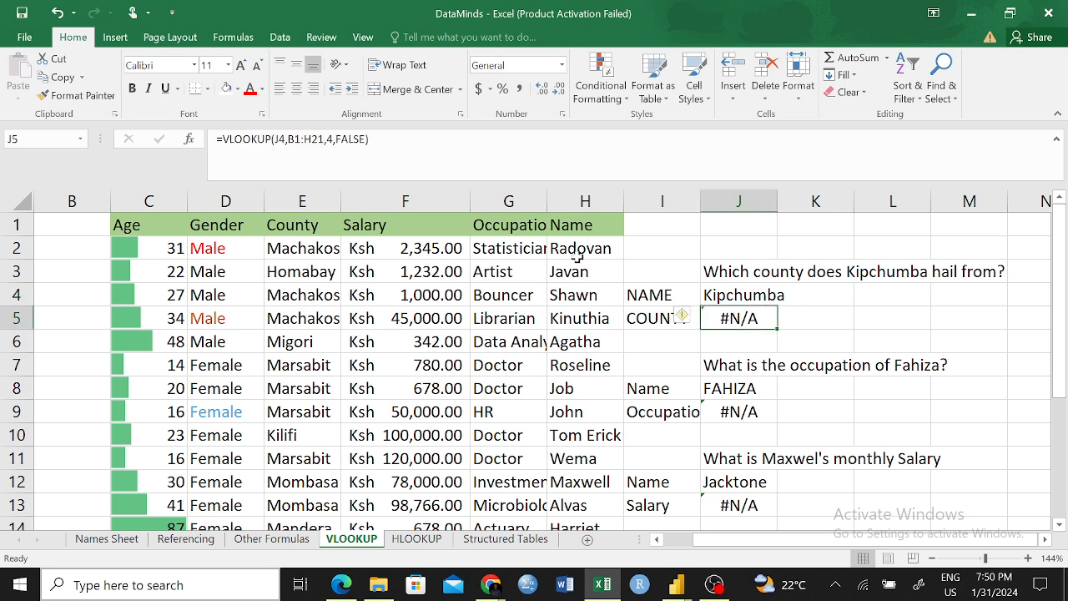
# - Examine the Name values in column H, the lookup name in J4, and the former Name column B beside columns C to H
pyautogui.moveTo(580, 247); pyautogui.dragTo(579, 436)
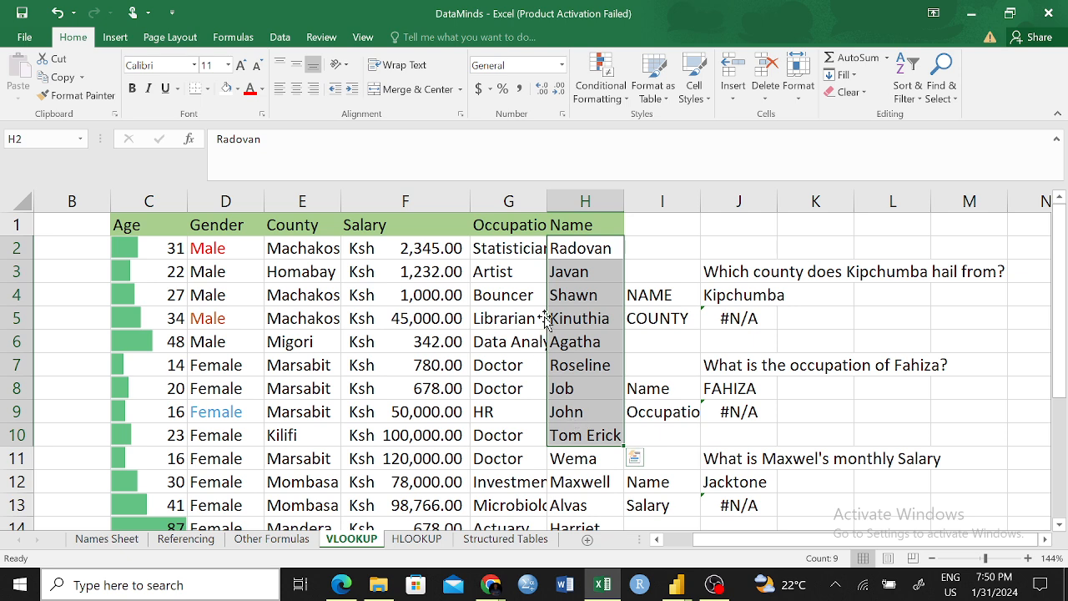
pyautogui.click(743, 300)
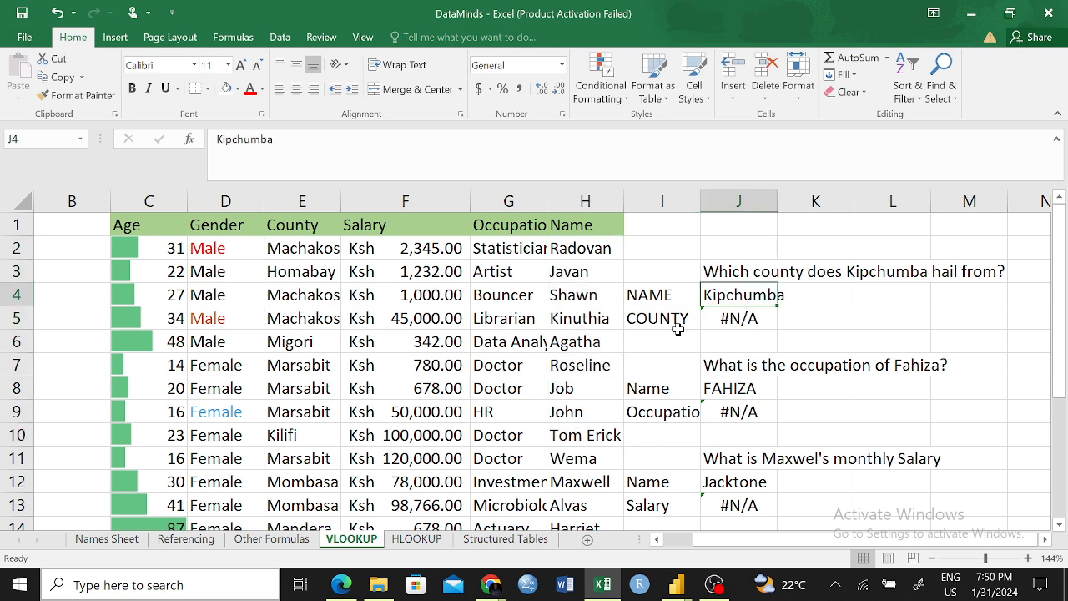
pyautogui.moveTo(584, 365); pyautogui.dragTo(588, 509)
pyautogui.click(613, 338)
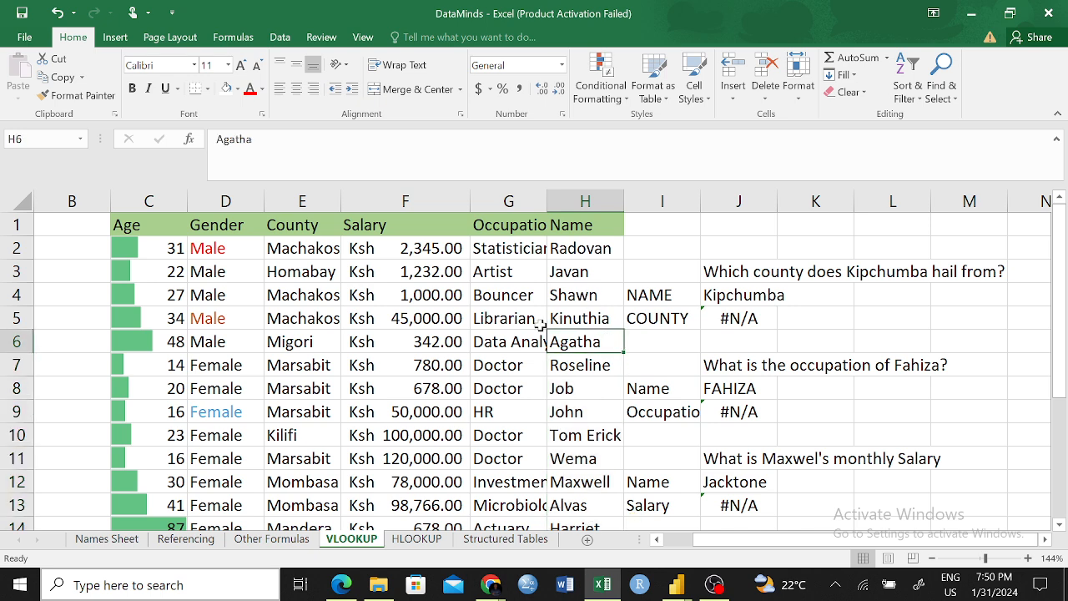
pyautogui.moveTo(576, 221); pyautogui.dragTo(631, 497)
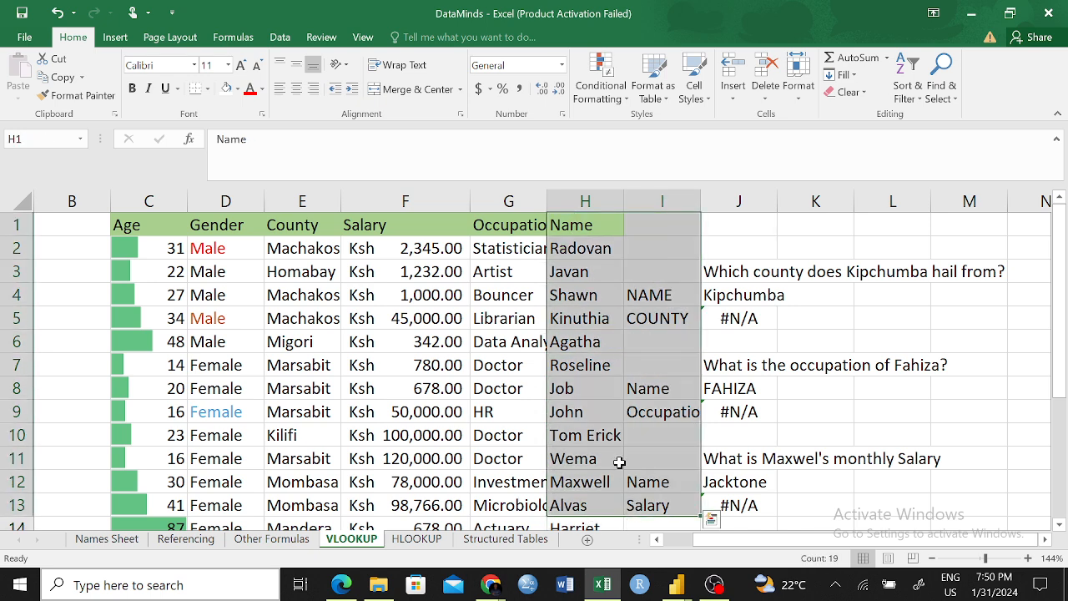
pyautogui.click(576, 420)
pyautogui.click(47, 242)
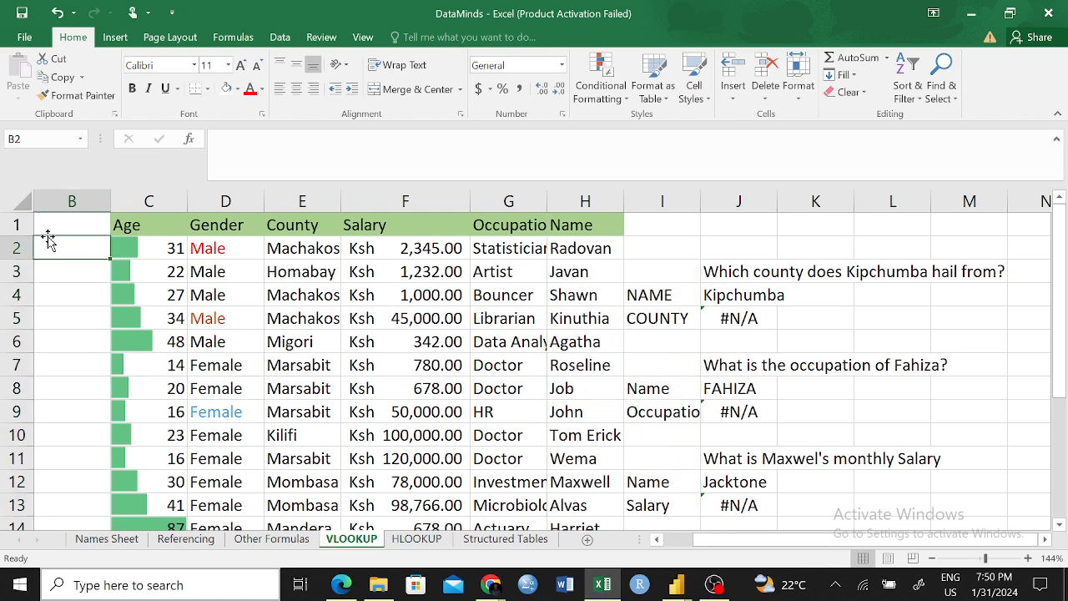
pyautogui.click(596, 251)
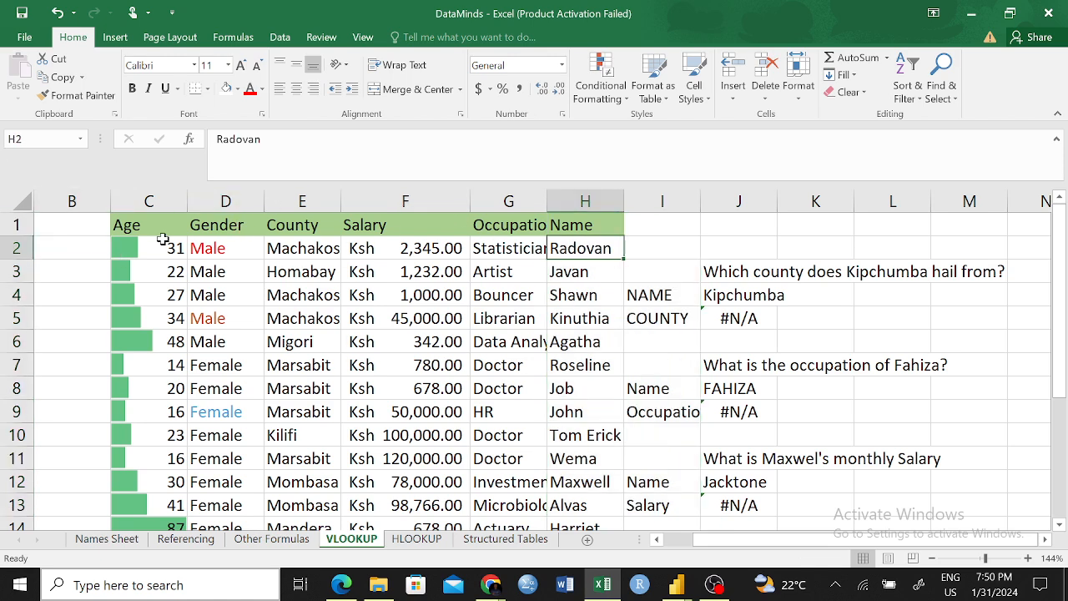
pyautogui.moveTo(46, 222); pyautogui.dragTo(62, 505)
pyautogui.moveTo(133, 201); pyautogui.dragTo(576, 208)
pyautogui.click(737, 242)
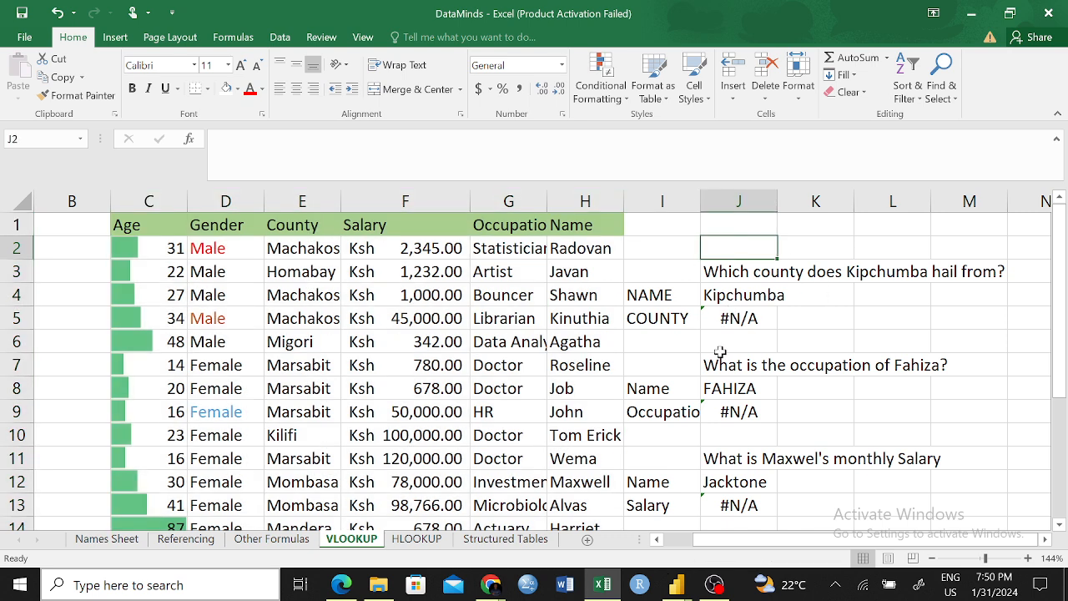
# - Enter the employee name from H17 in K22 as the lookup value for a test
pyautogui.scroll(-2, 872, 436)
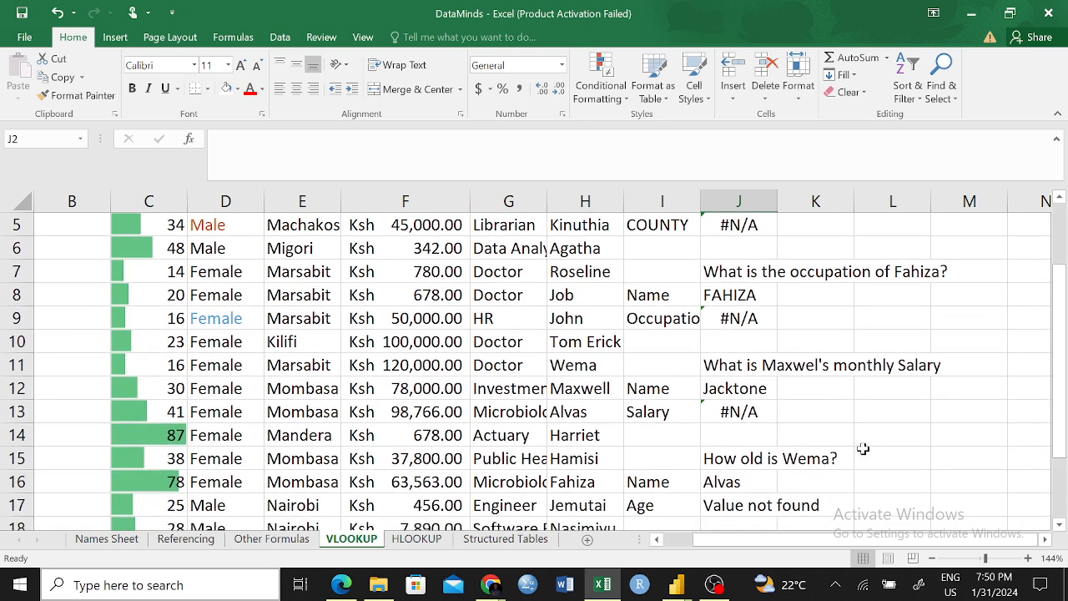
pyautogui.scroll(-3, 637, 434)
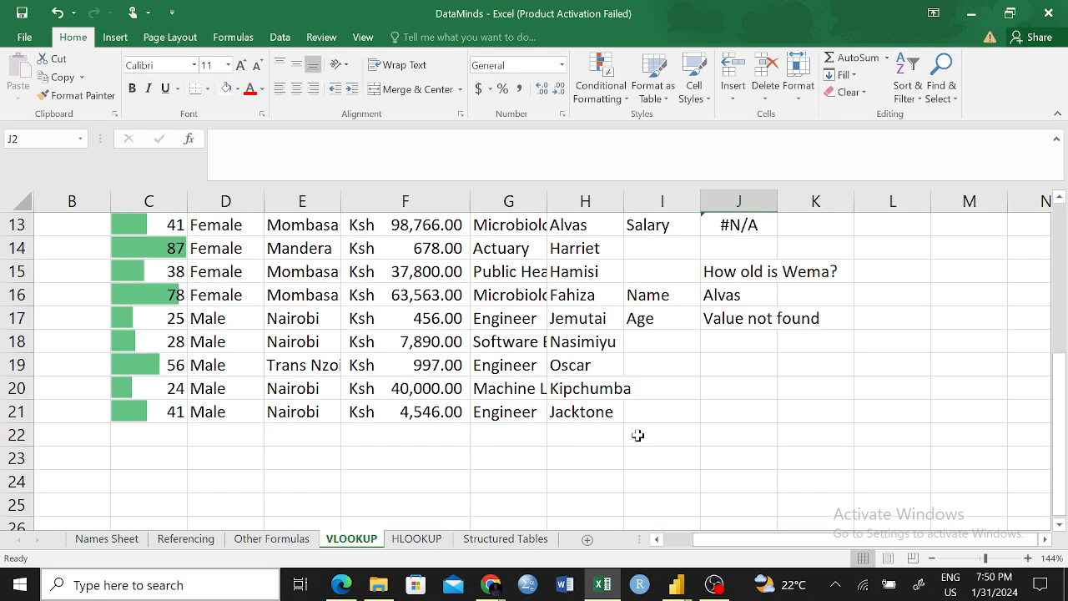
pyautogui.click(574, 319)
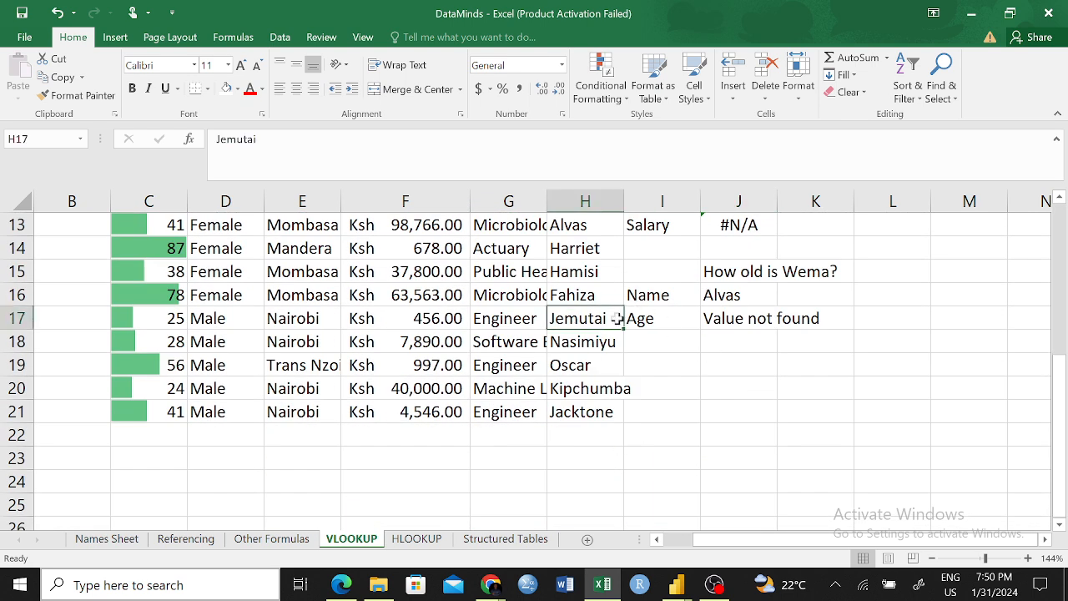
pyautogui.click(796, 440)
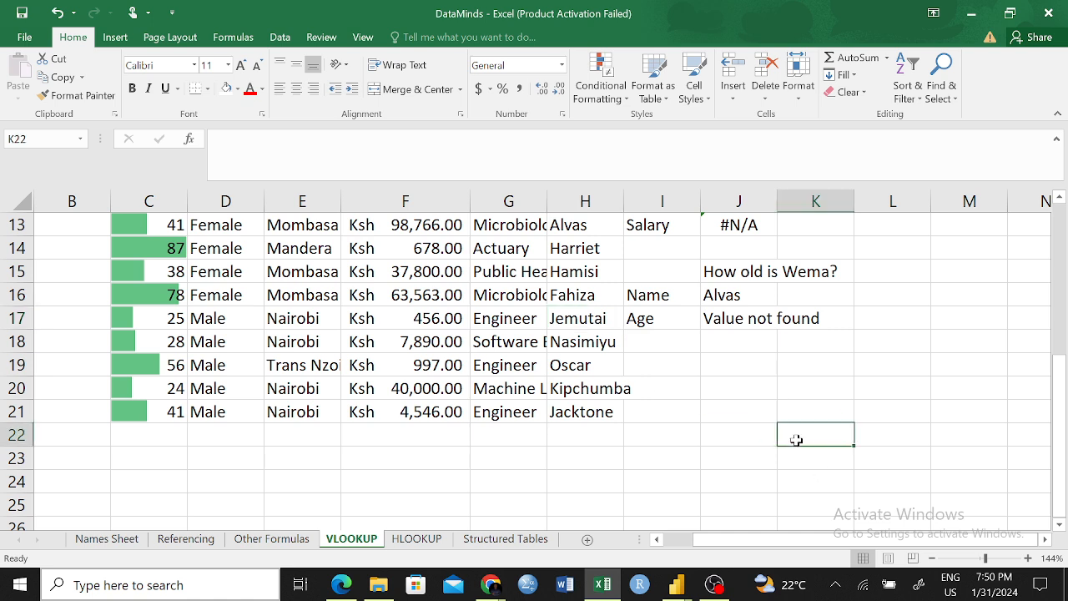
pyautogui.write('Jemutai')
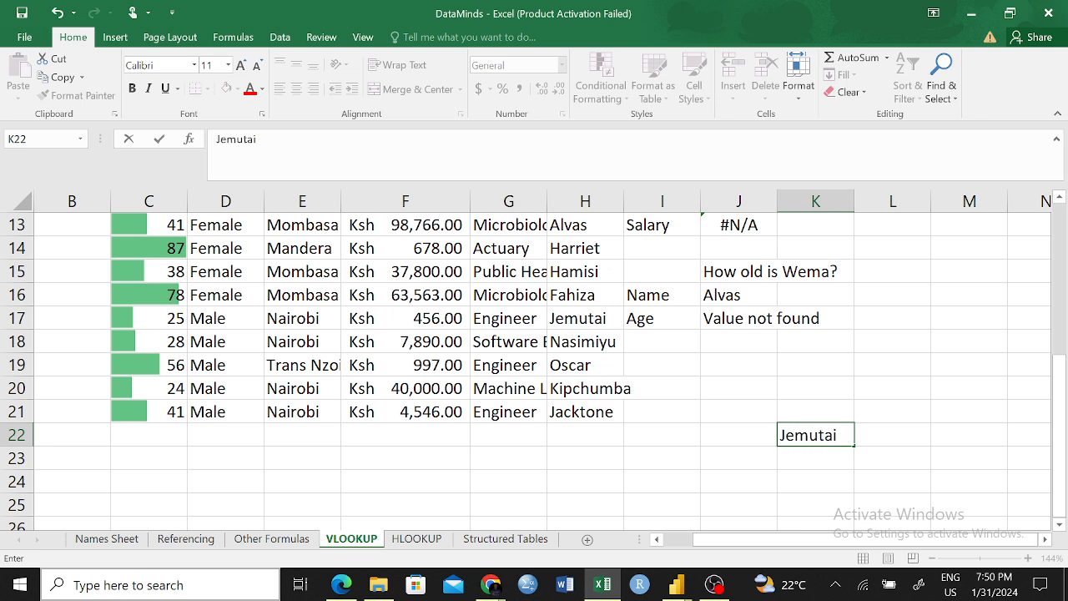
pyautogui.press('Return')
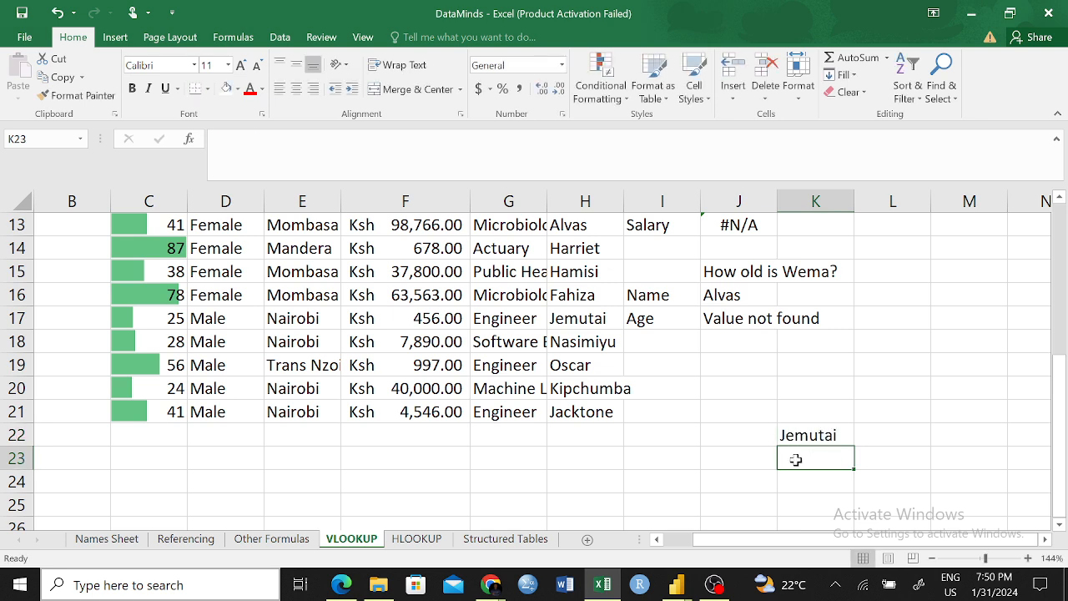
# - Begin a VLOOKUP formula in K23 with K22 as the lookup value and columns C:H as the table array
pyautogui.write('=vloo')
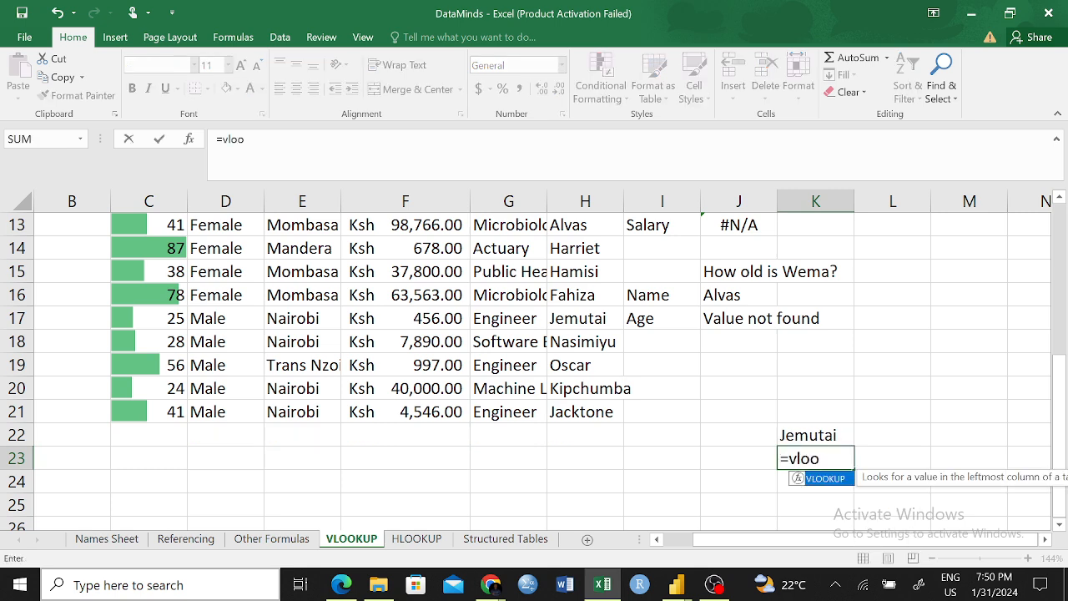
pyautogui.press('Tab')
pyautogui.click(821, 432)
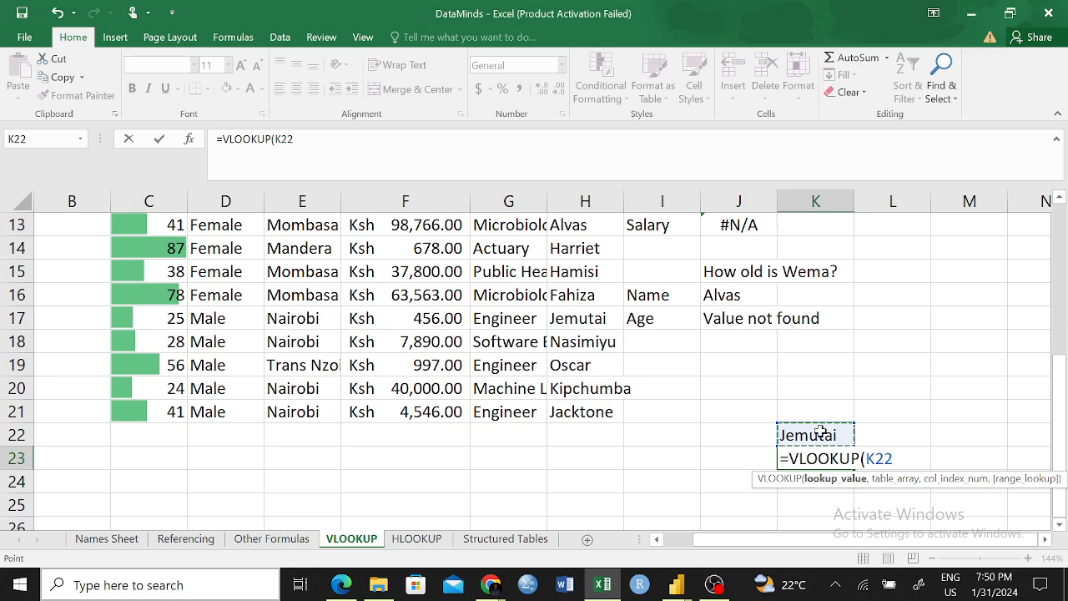
pyautogui.write(',')
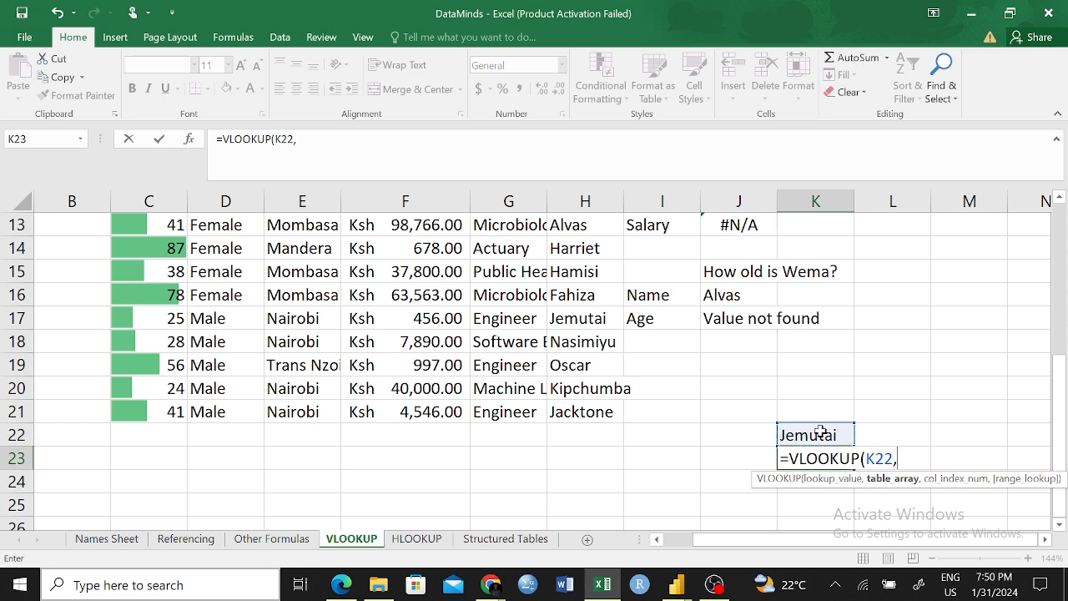
pyautogui.scroll(4, 401, 349)
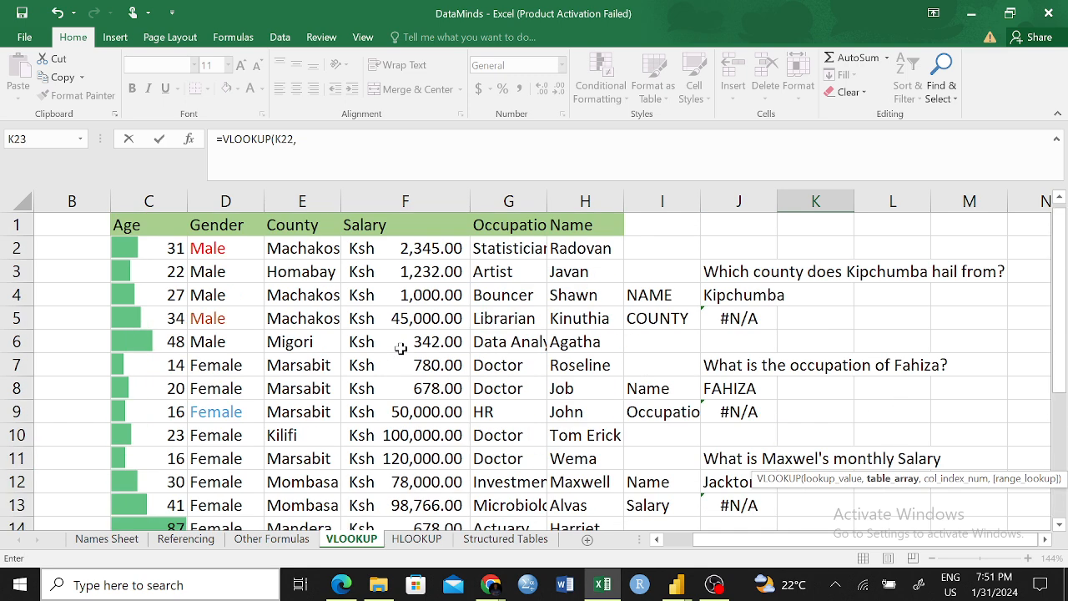
pyautogui.moveTo(132, 205); pyautogui.dragTo(586, 238)
pyautogui.scroll(-4, 834, 389)
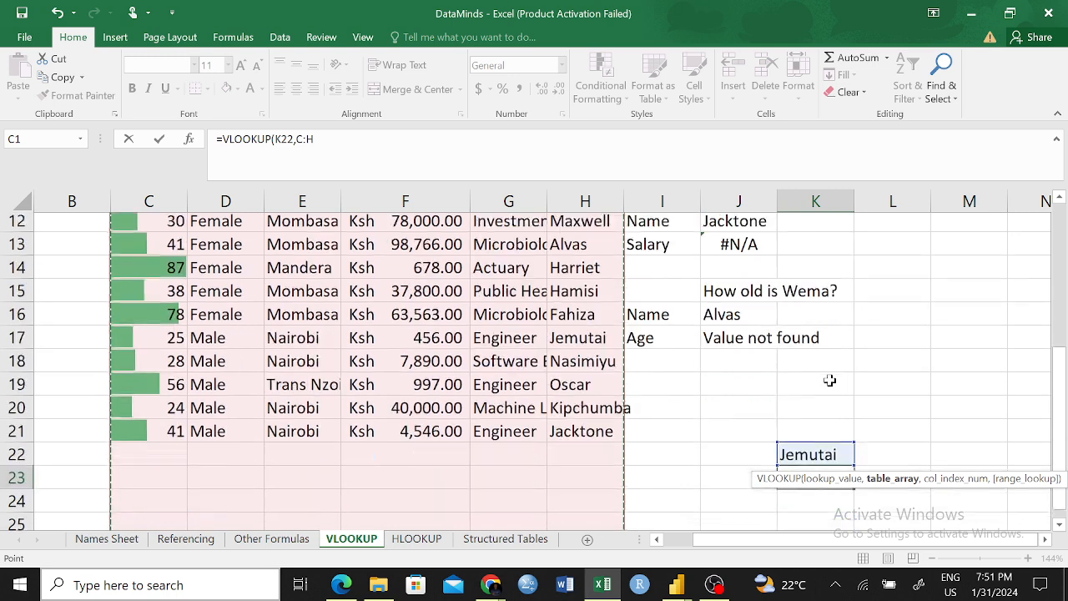
pyautogui.write(',')
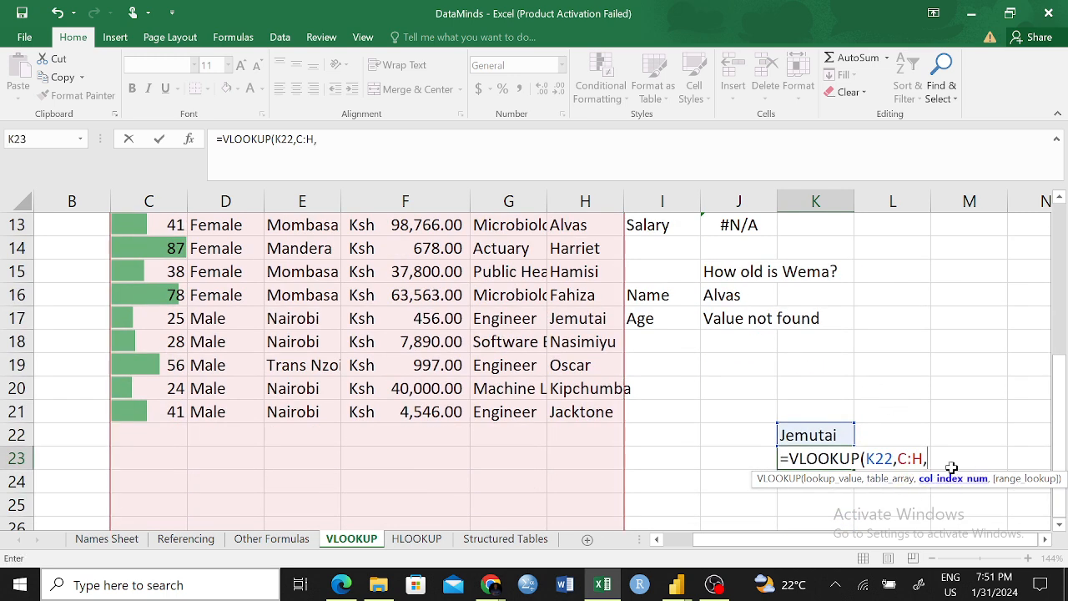
# - Try completing the K23 VLOOKUP with column index -4 and exact match 0, and inspect the formula
pyautogui.scroll(4, 772, 365)
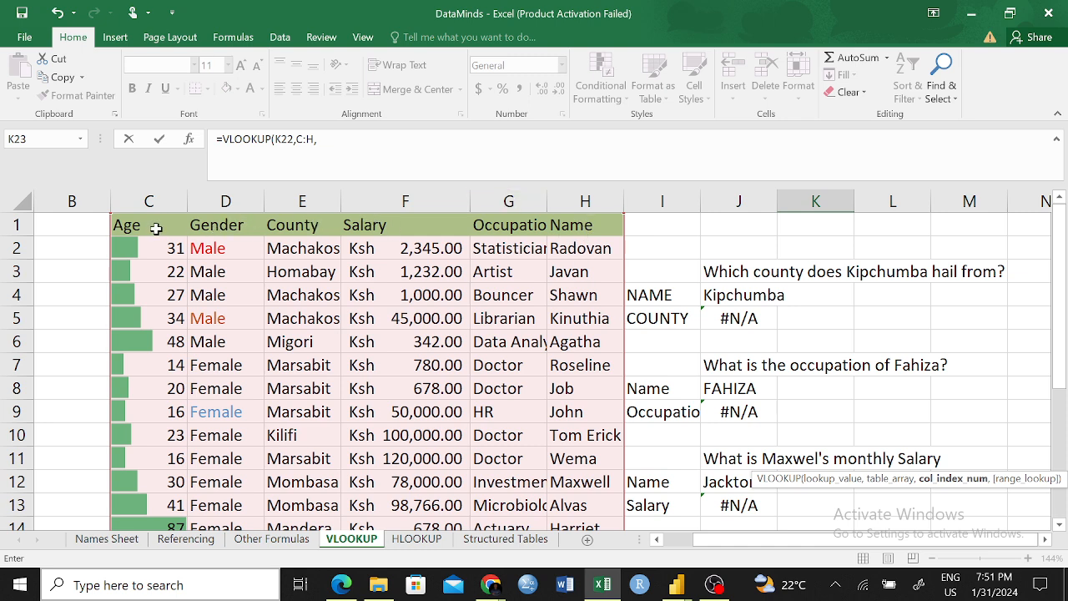
pyautogui.scroll(-2, 895, 388)
pyautogui.scroll(-4, 890, 388)
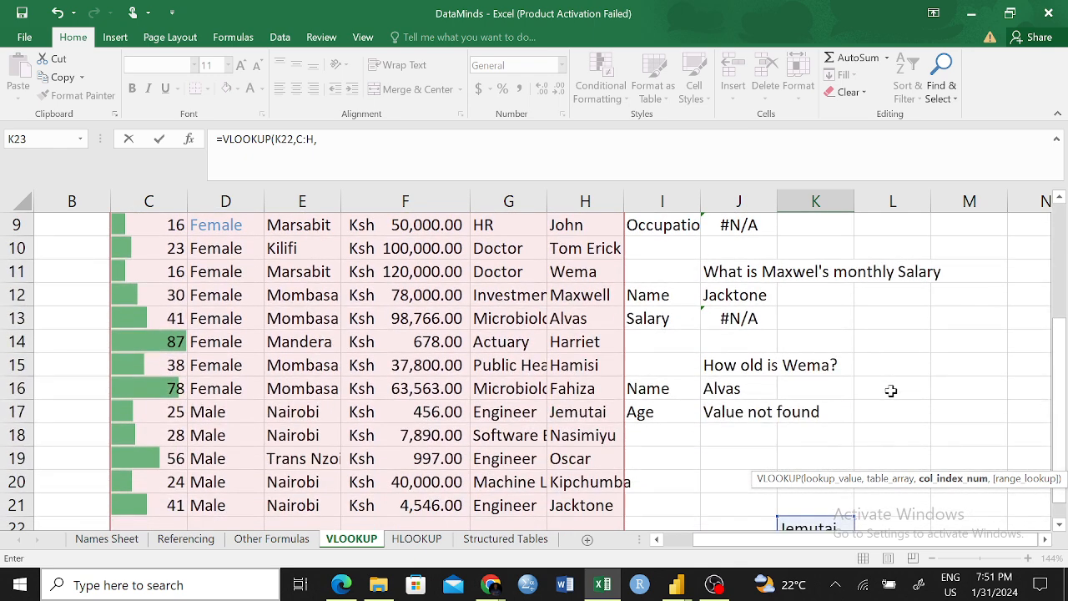
pyautogui.scroll(4, 799, 362)
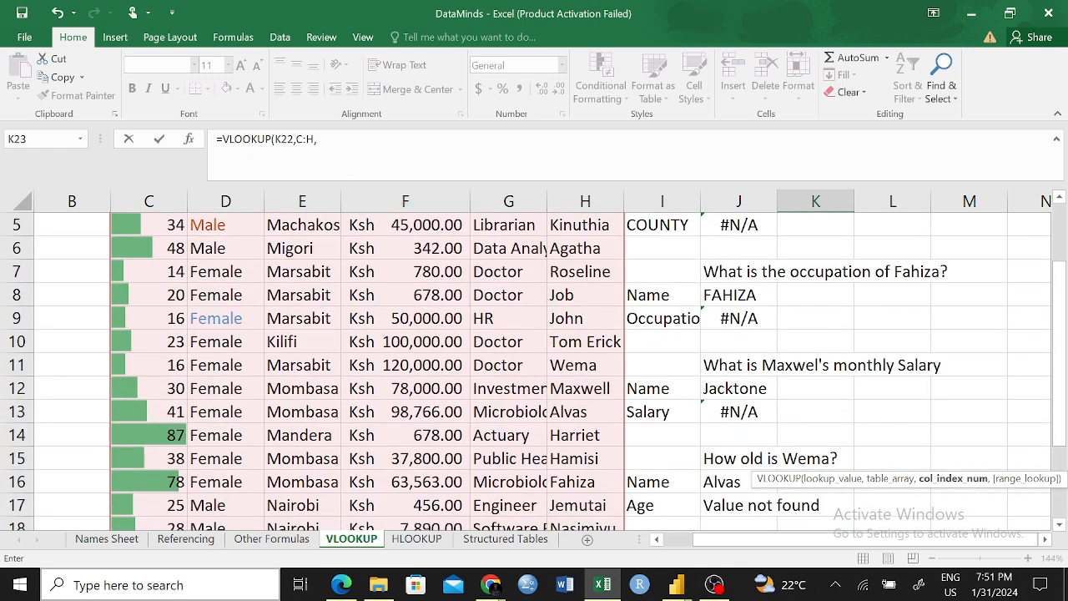
pyautogui.click(320, 140)
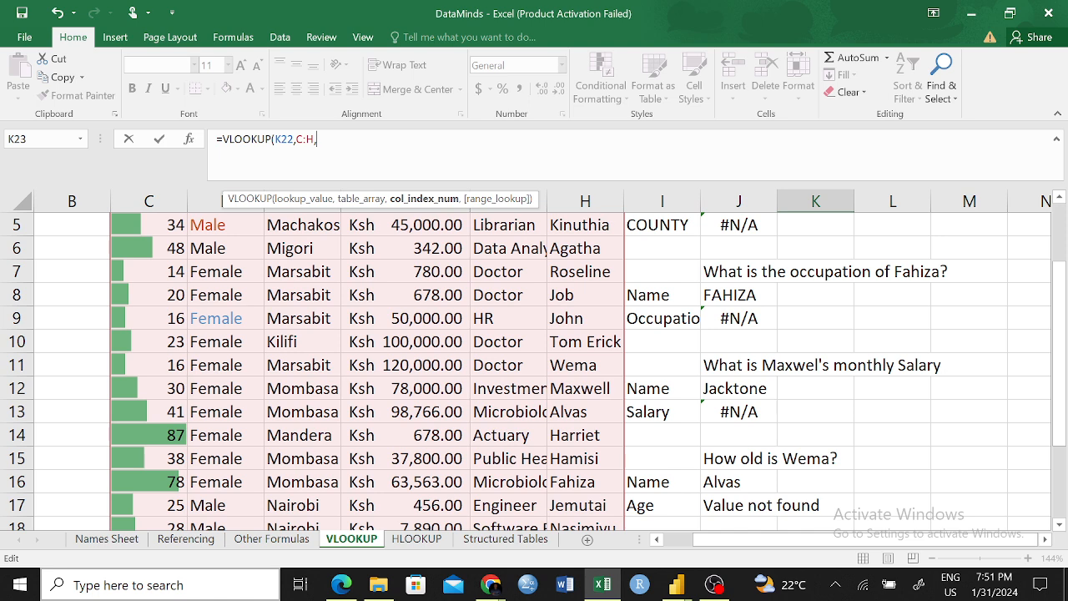
pyautogui.write('-4,')
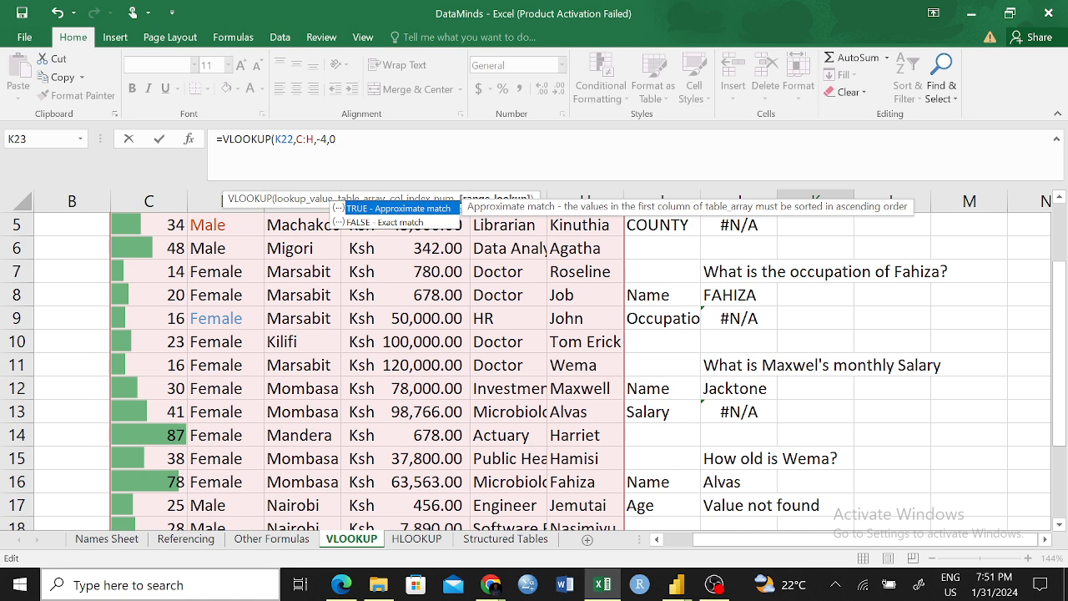
pyautogui.write('0)')
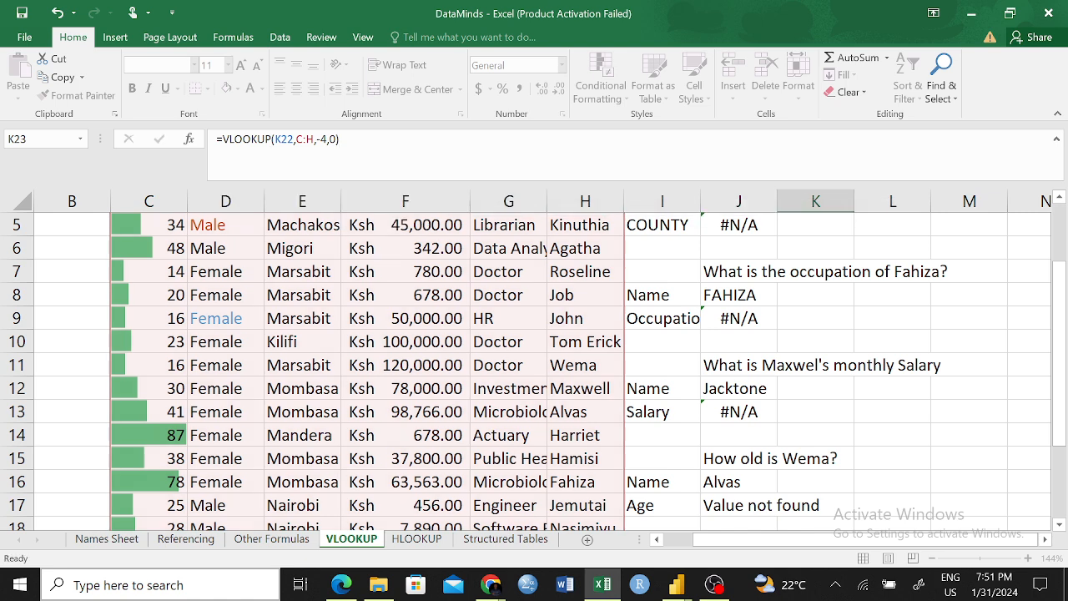
pyautogui.press('Return')
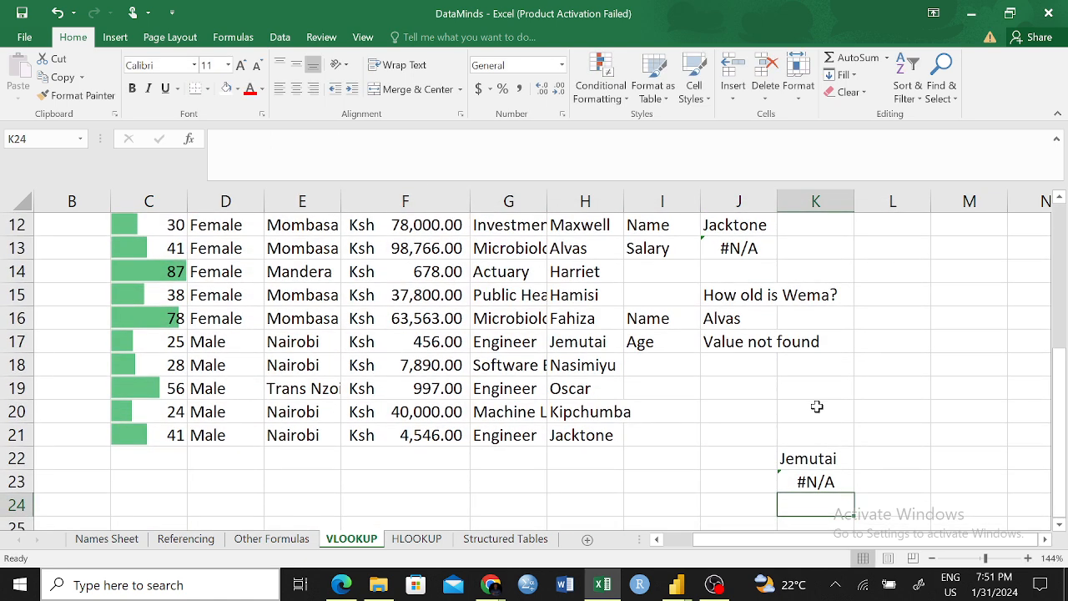
pyautogui.click(814, 481)
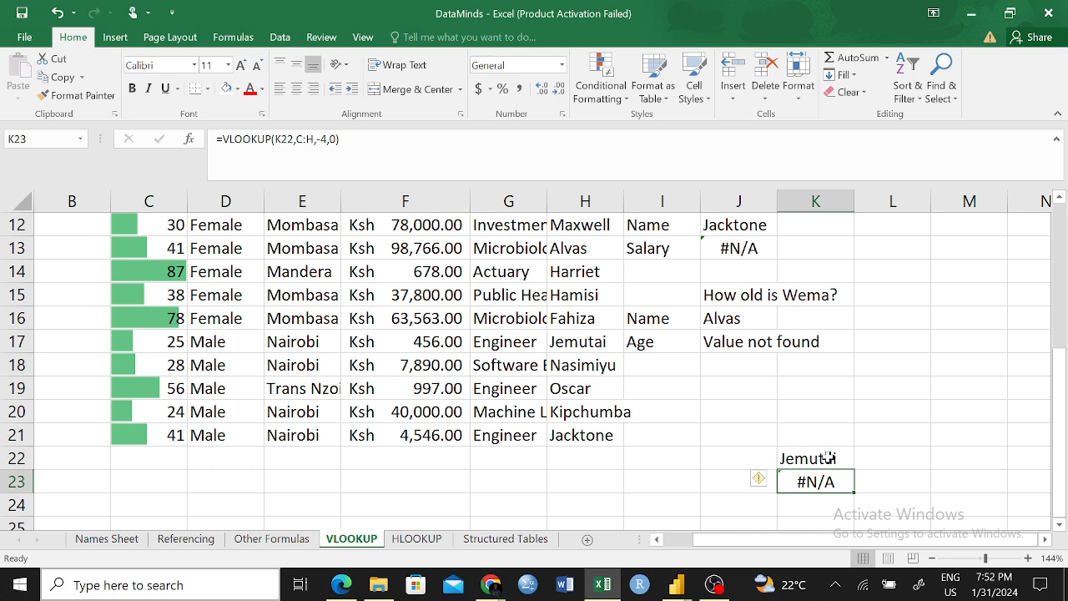
# - Undo the K23 formula, the name entered in K22 and the table range change in J5
pyautogui.hotkey('ctrl', 'z')
pyautogui.hotkey('ctrl', 'z')
pyautogui.hotkey('ctrl', 'z')
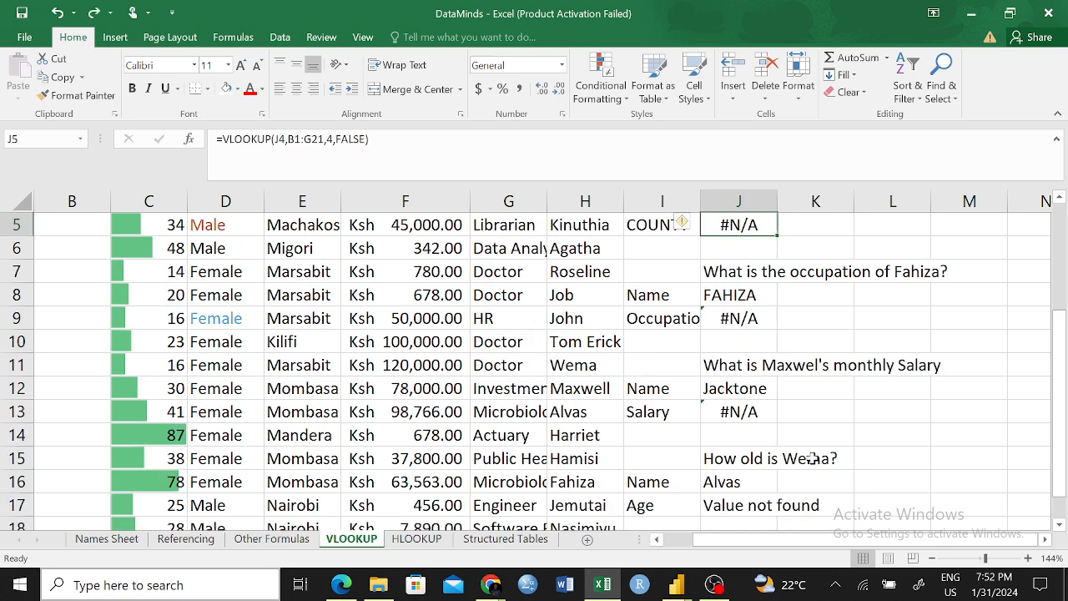
# - Undo moving the Name column to column H and clear the pending cut selection
pyautogui.hotkey('ctrl', 'z')
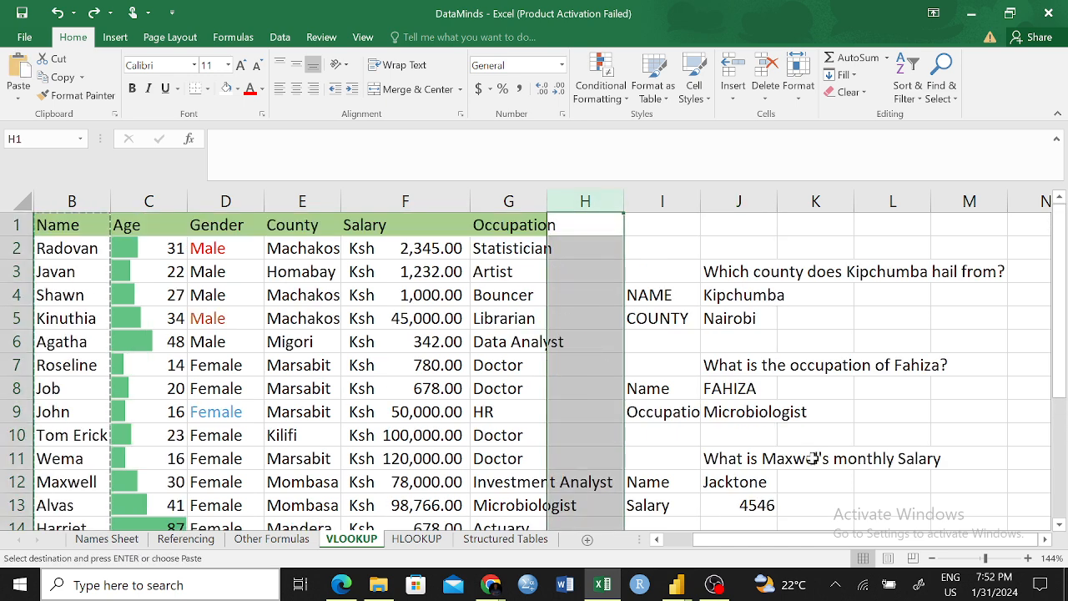
pyautogui.click(530, 408)
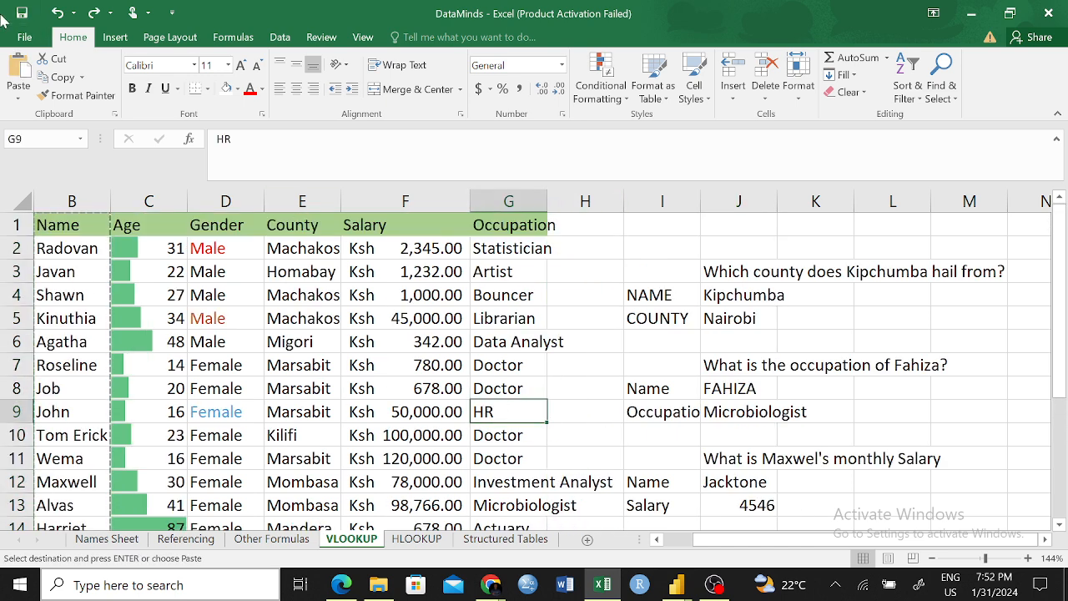
pyautogui.press('Escape')
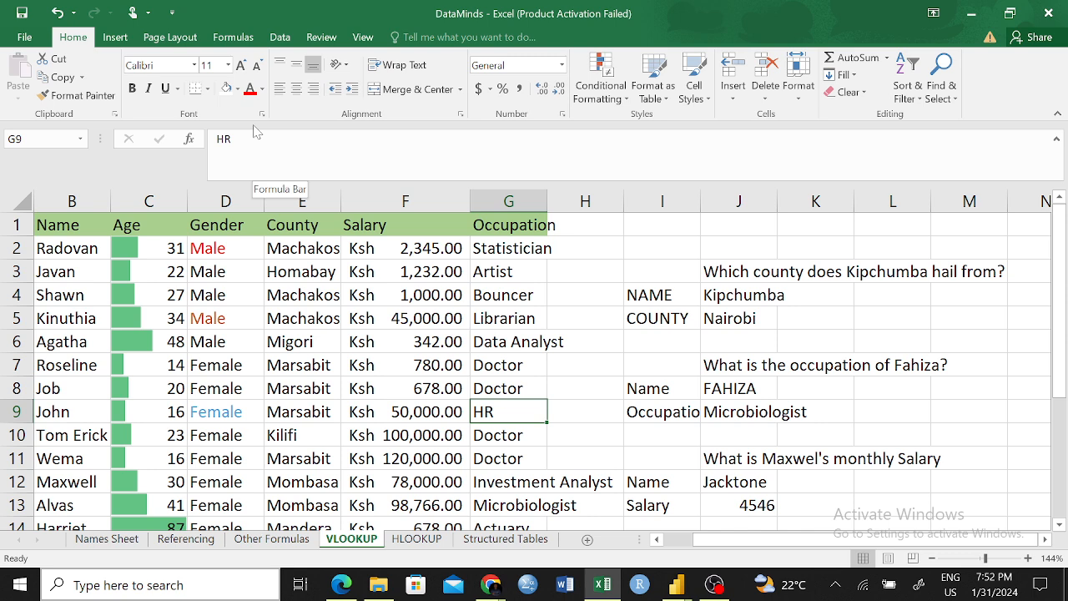
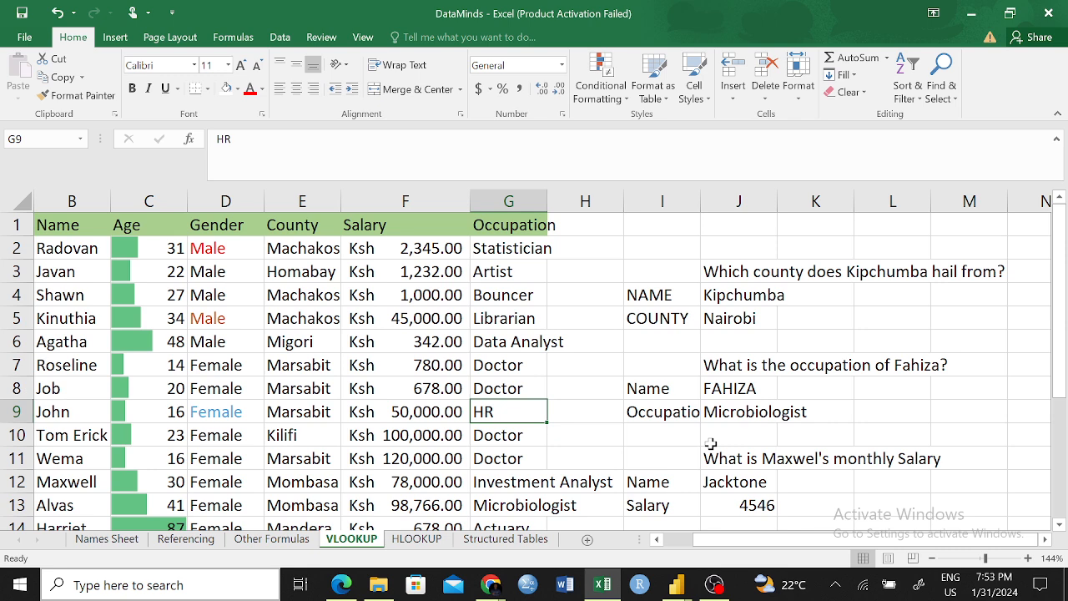
# - Examine the employee table's column order, comparing the Name column with the columns beside it and the empty columns beyond Occupation
pyautogui.moveTo(500, 225); pyautogui.dragTo(499, 457)
pyautogui.click(505, 505)
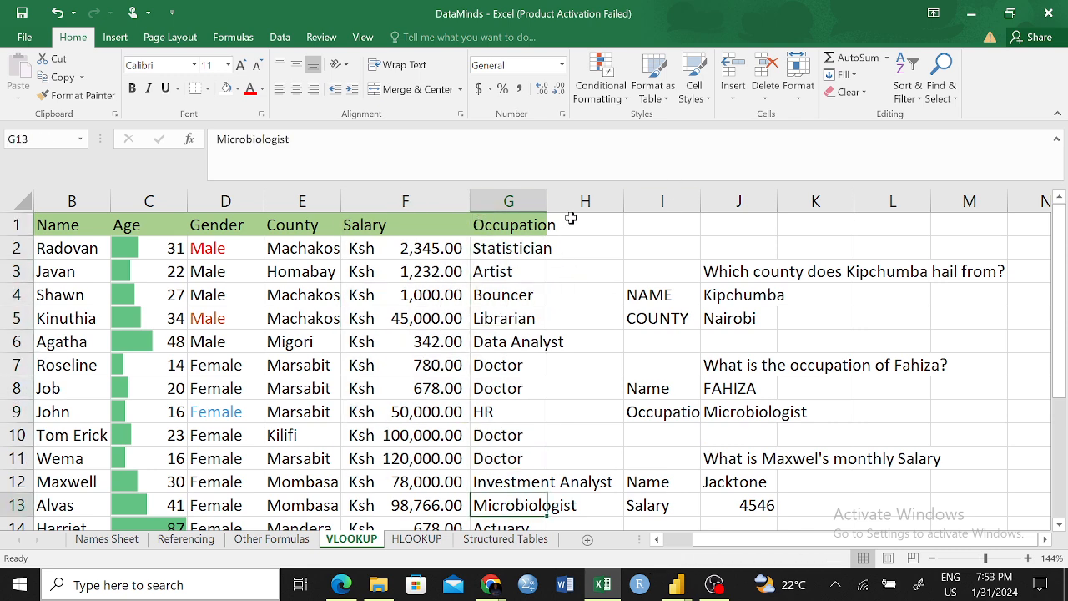
pyautogui.moveTo(72, 247); pyautogui.dragTo(71, 403)
pyautogui.moveTo(260, 382); pyautogui.dragTo(254, 364)
pyautogui.moveTo(222, 205); pyautogui.dragTo(586, 204)
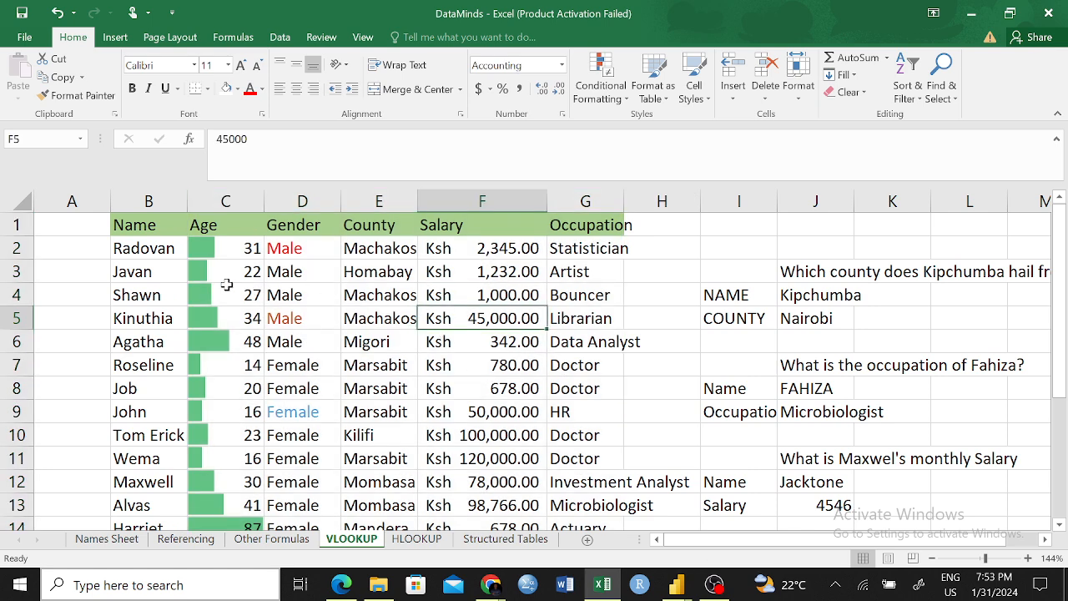
pyautogui.moveTo(164, 218); pyautogui.dragTo(147, 467)
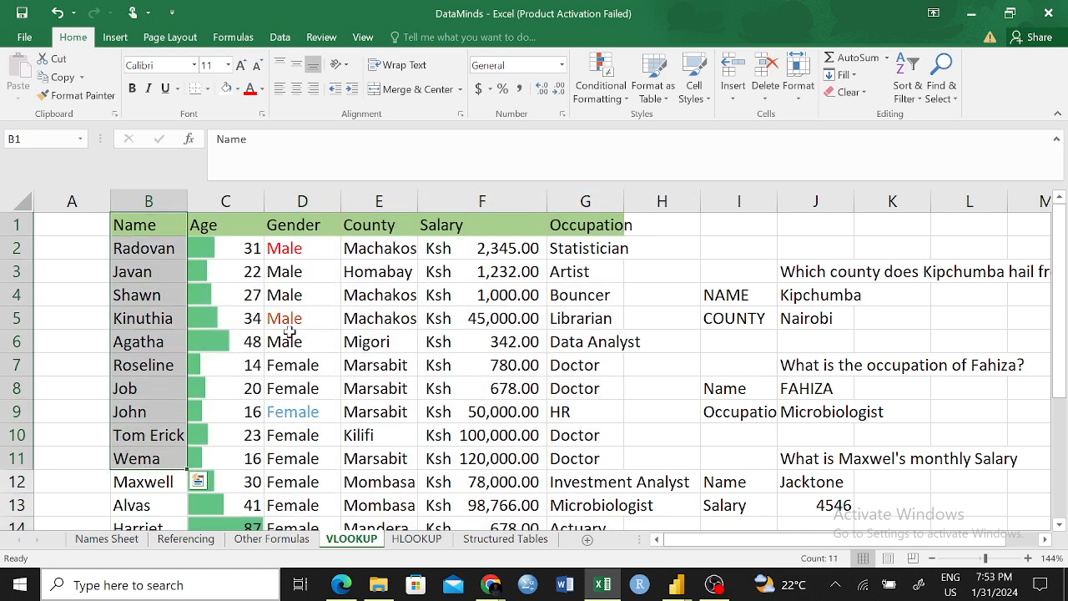
pyautogui.click(161, 193)
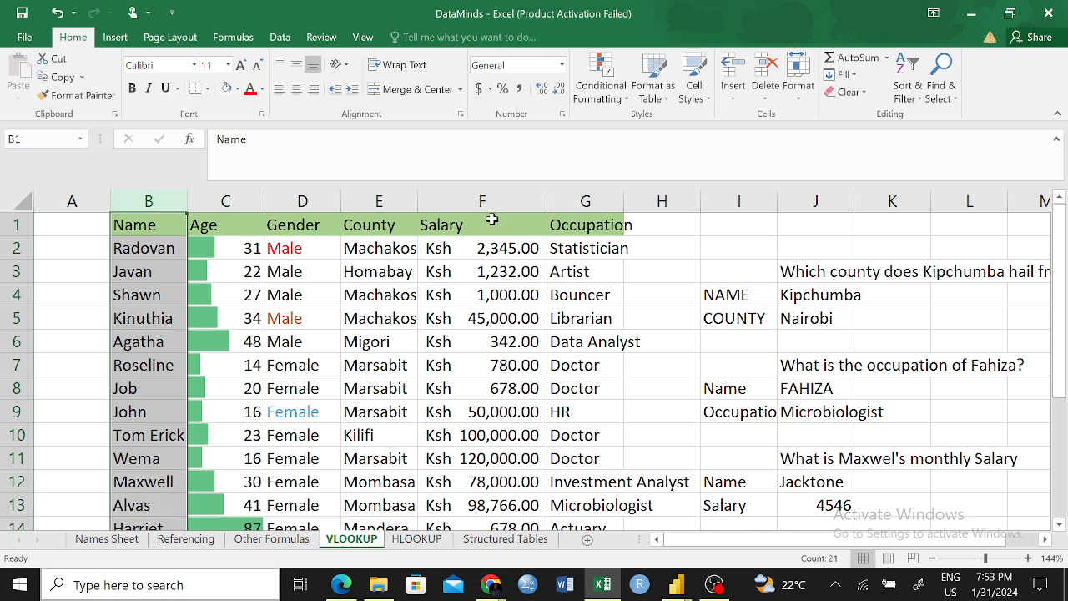
pyautogui.click(661, 203)
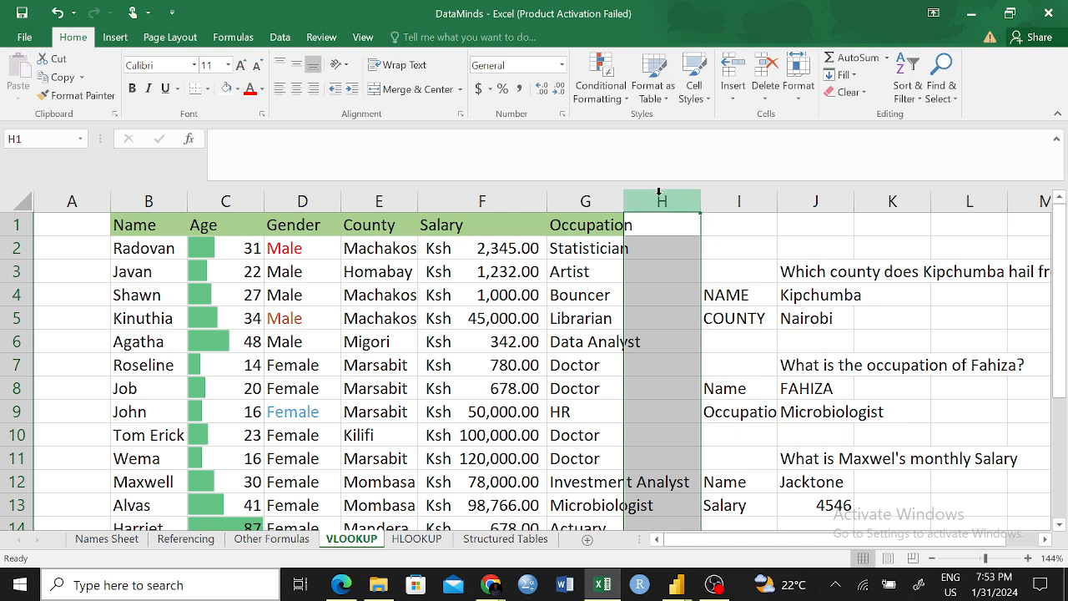
pyautogui.click(746, 226)
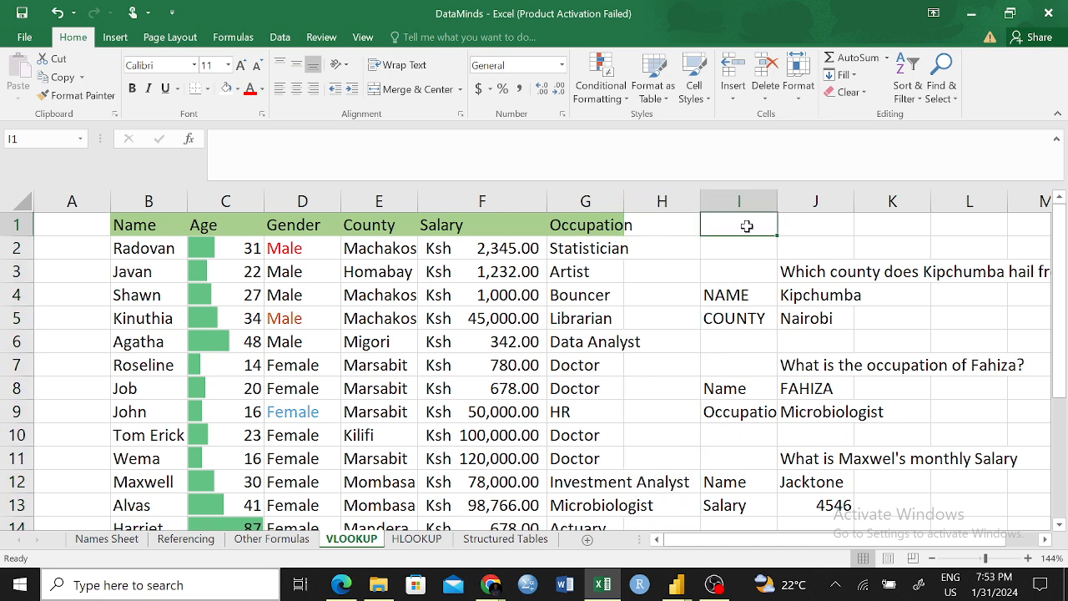
pyautogui.click(796, 226)
pyautogui.click(880, 223)
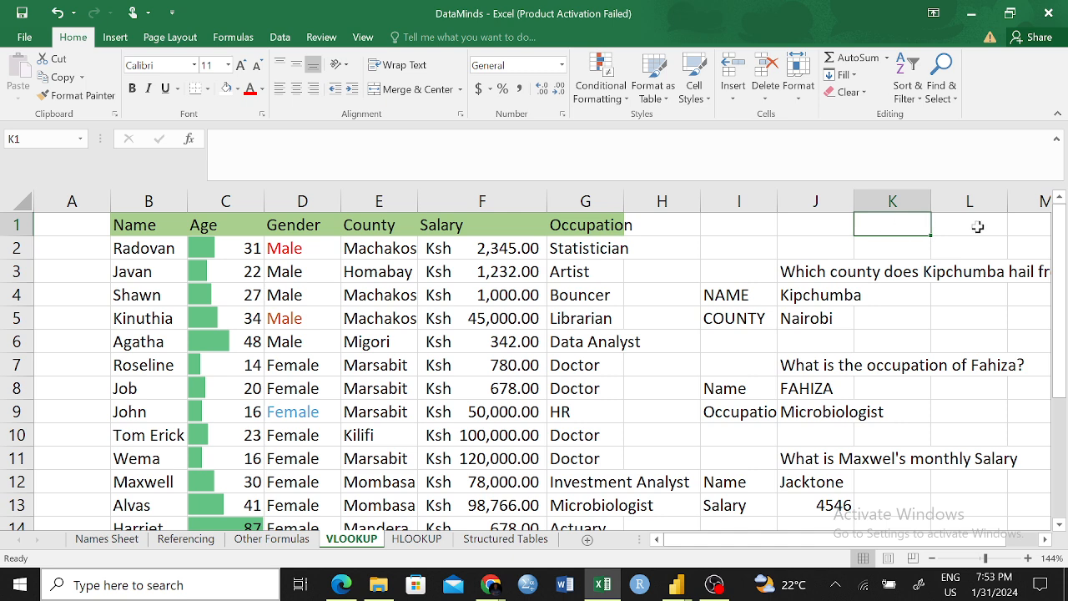
pyautogui.moveTo(667, 223); pyautogui.dragTo(622, 315)
pyautogui.moveTo(224, 201); pyautogui.dragTo(325, 315)
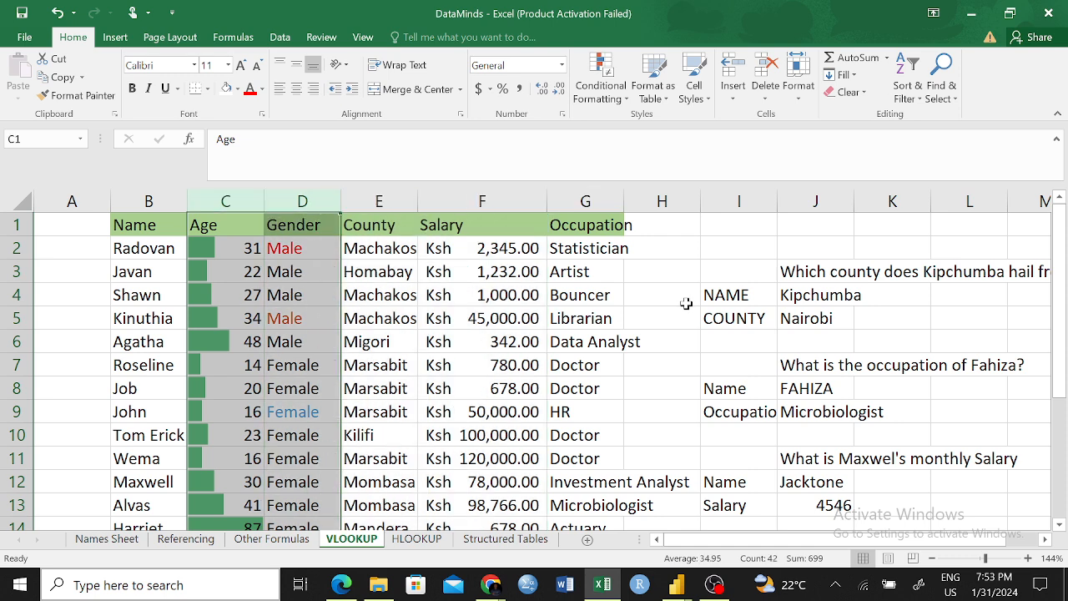
pyautogui.click(747, 267)
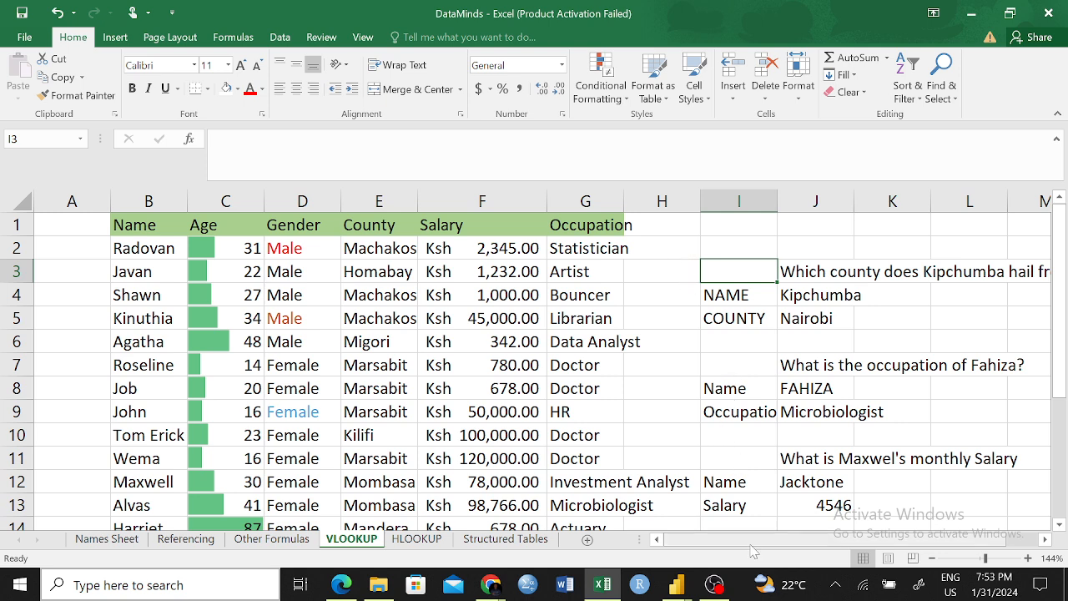
pyautogui.hscroll(1, 749, 543)
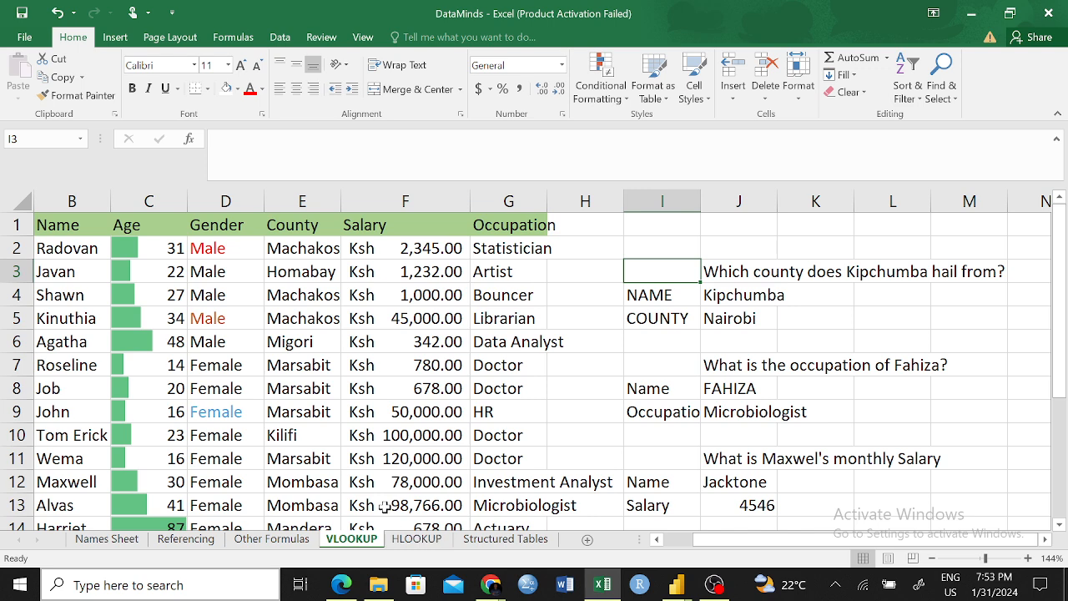
pyautogui.click(846, 386)
# - Add a new worksheet after the existing HLOOKUP sheet and name it HLOOKUP
pyautogui.click(416, 538)
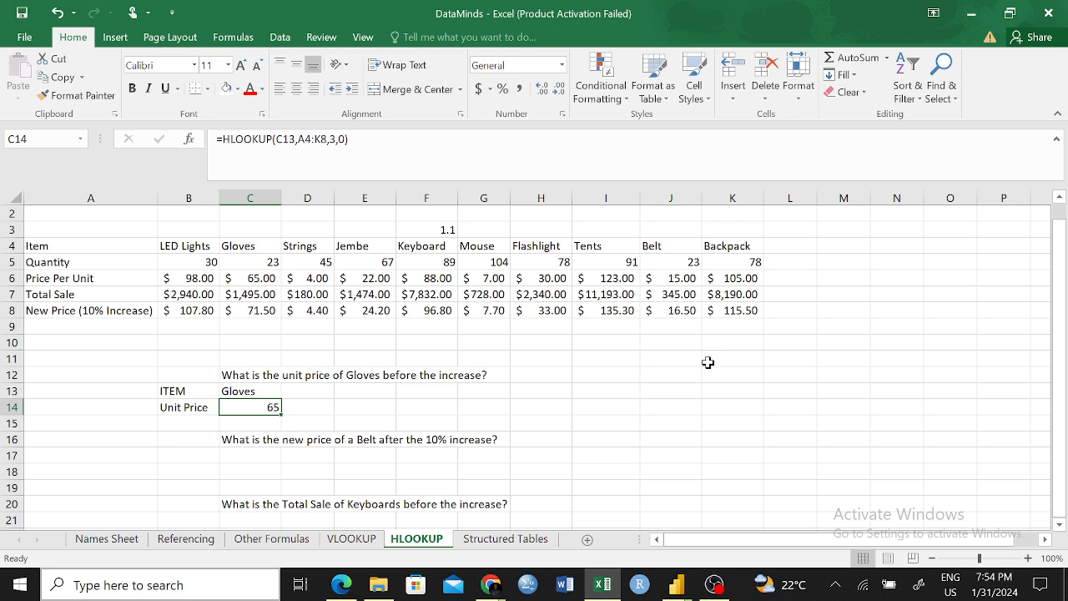
pyautogui.click(587, 541)
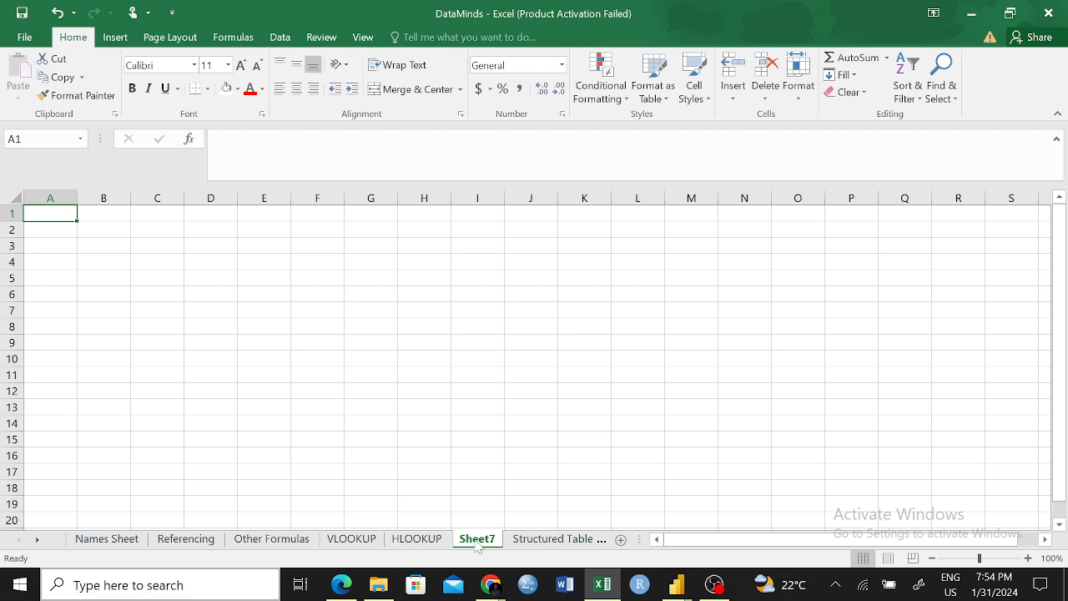
pyautogui.doubleClick(479, 539)
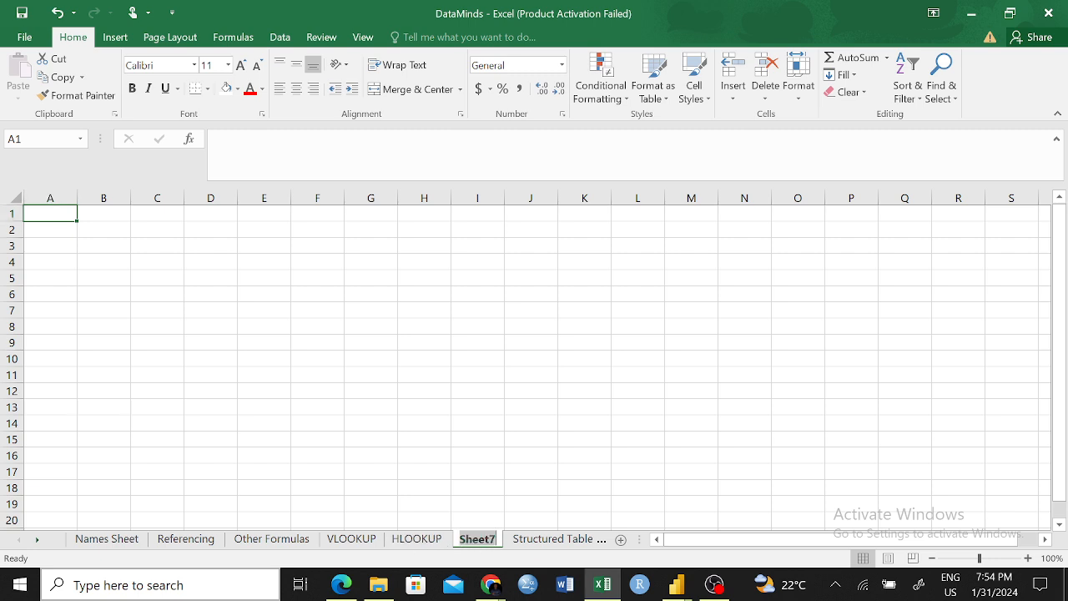
pyautogui.write('HLOO')
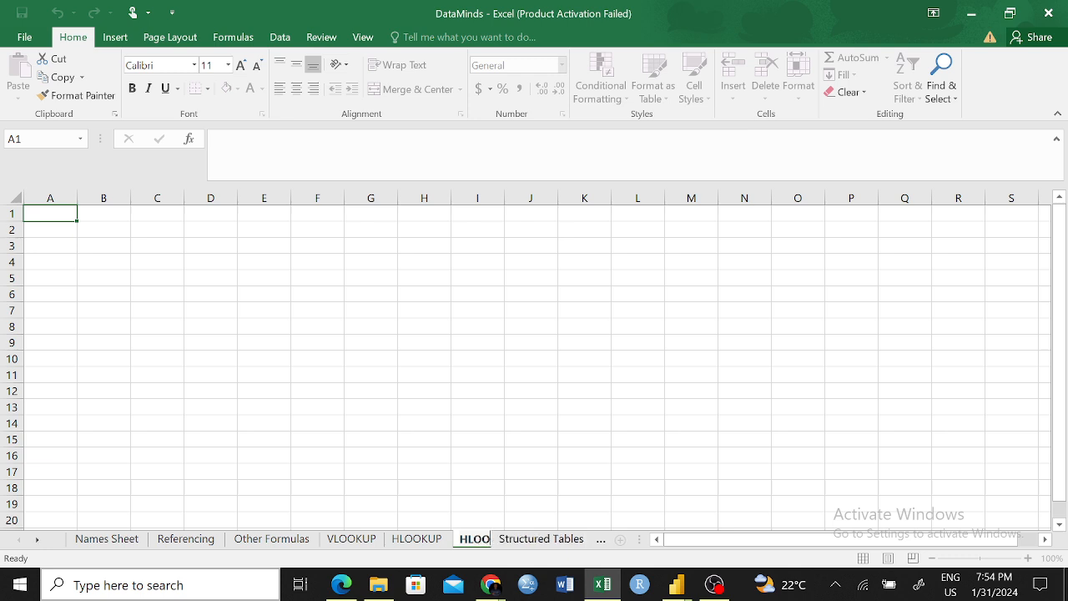
pyautogui.write('KUP')
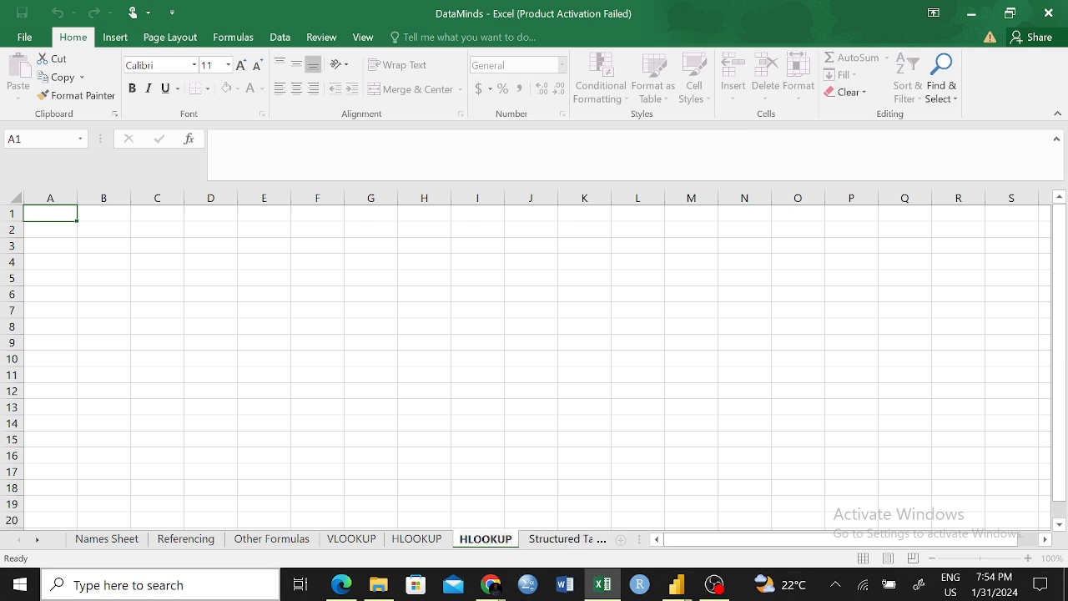
pyautogui.press('Return')
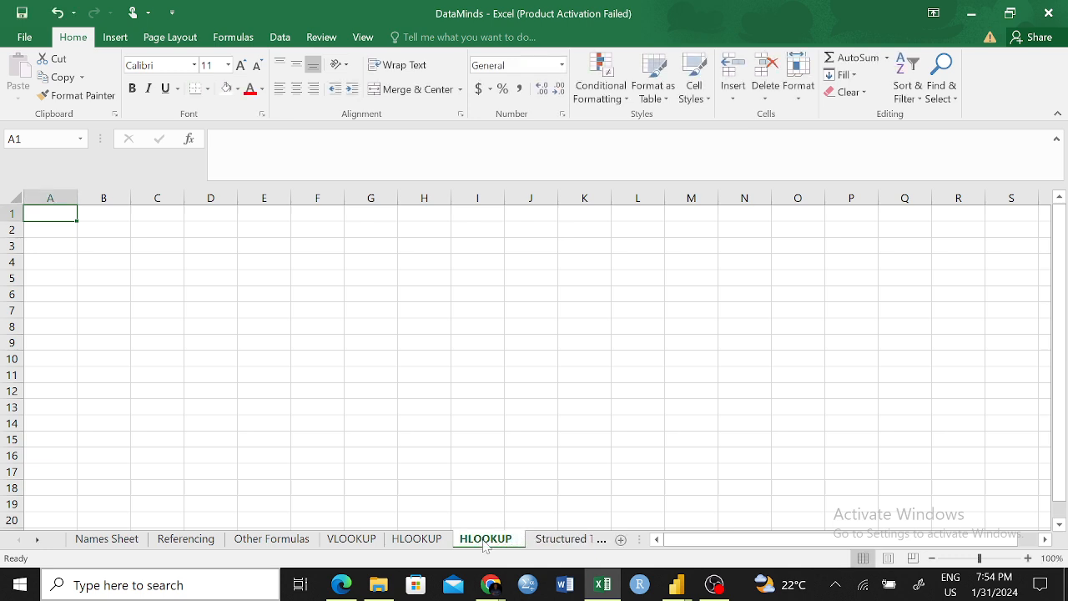
# - Copy the item sales table with the 1.1 factor, range B4:I14, from the Referencing sheet
pyautogui.click(186, 539)
pyautogui.moveTo(89, 262); pyautogui.dragTo(353, 424)
pyautogui.click(367, 423)
pyautogui.click(488, 422)
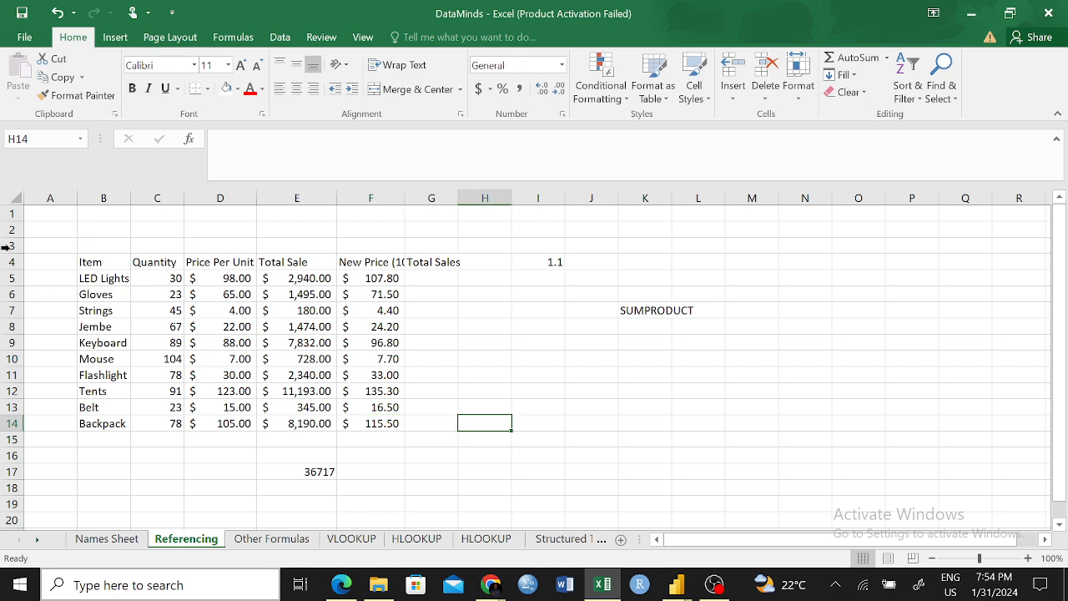
pyautogui.moveTo(90, 262); pyautogui.dragTo(364, 408)
pyautogui.click(537, 439)
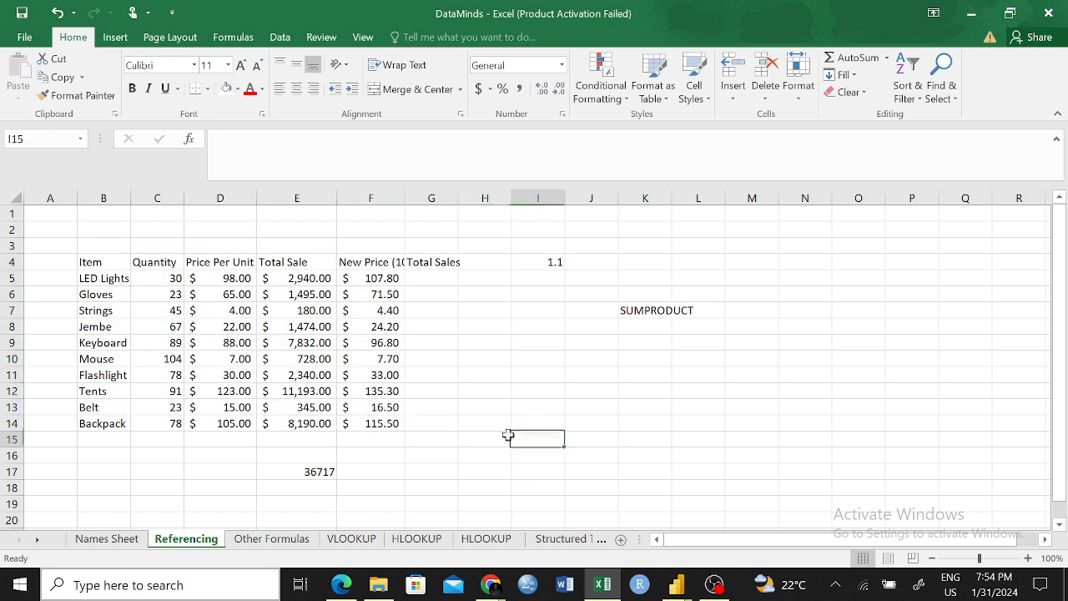
pyautogui.moveTo(83, 259); pyautogui.dragTo(536, 425)
pyautogui.hotkey('ctrl', 'c')
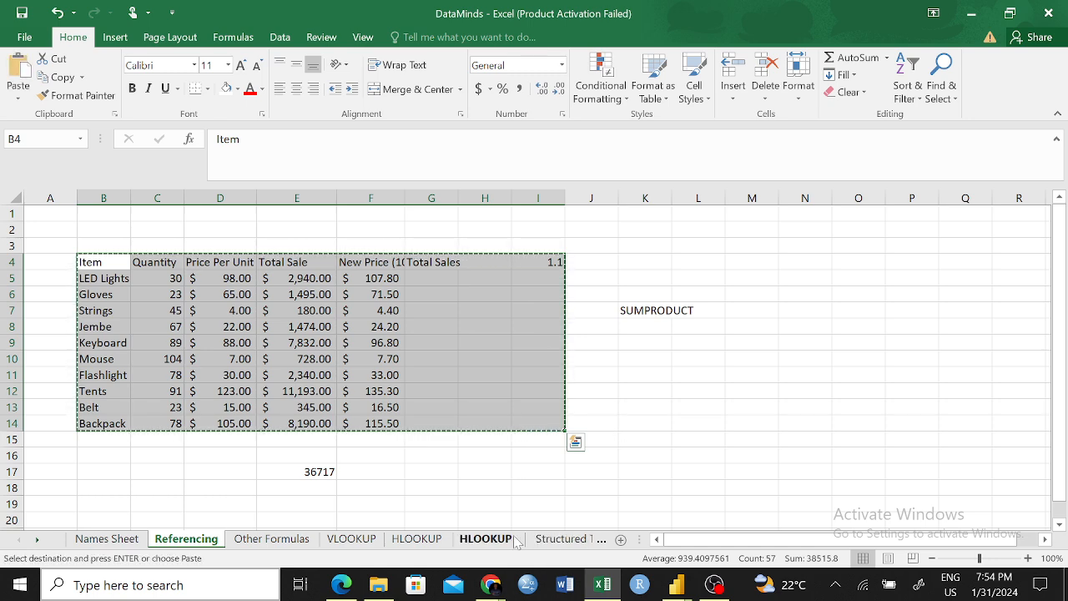
pyautogui.click(485, 538)
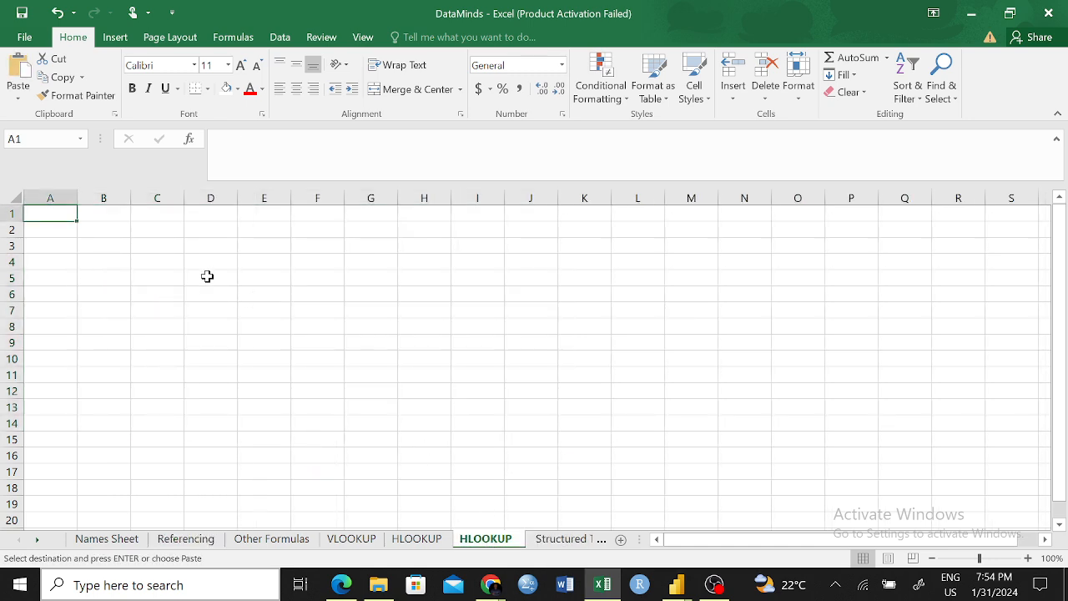
pyautogui.rightClick(210, 329)
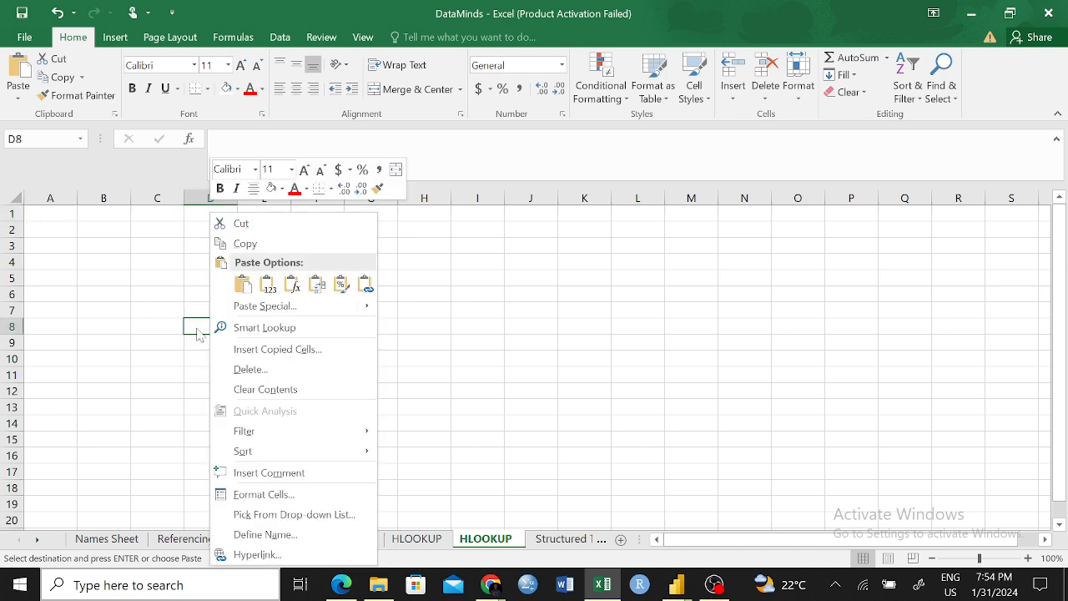
pyautogui.press('Escape')
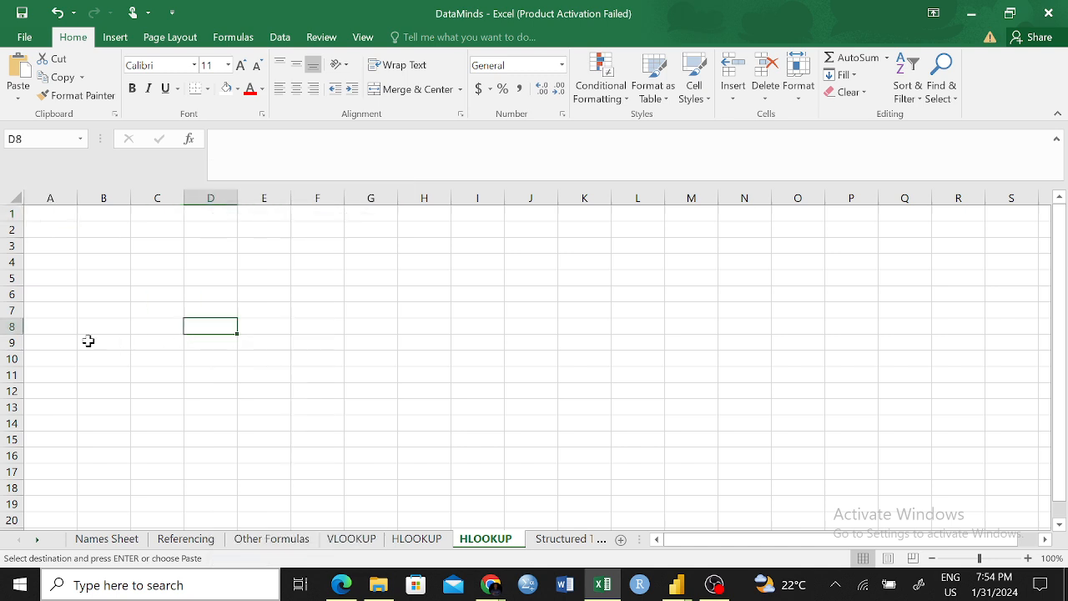
pyautogui.click(185, 538)
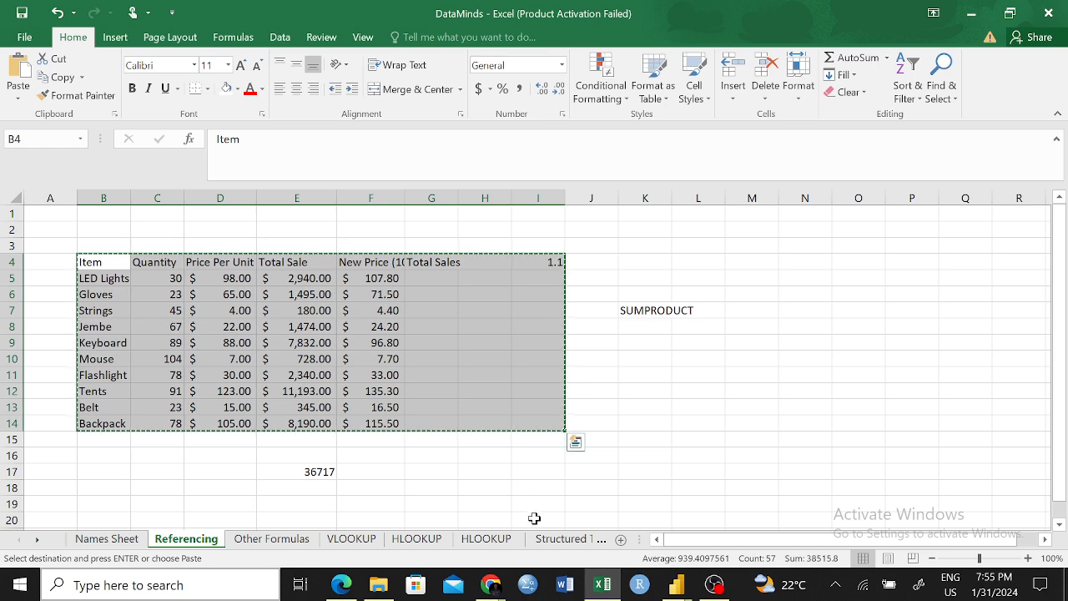
pyautogui.click(485, 538)
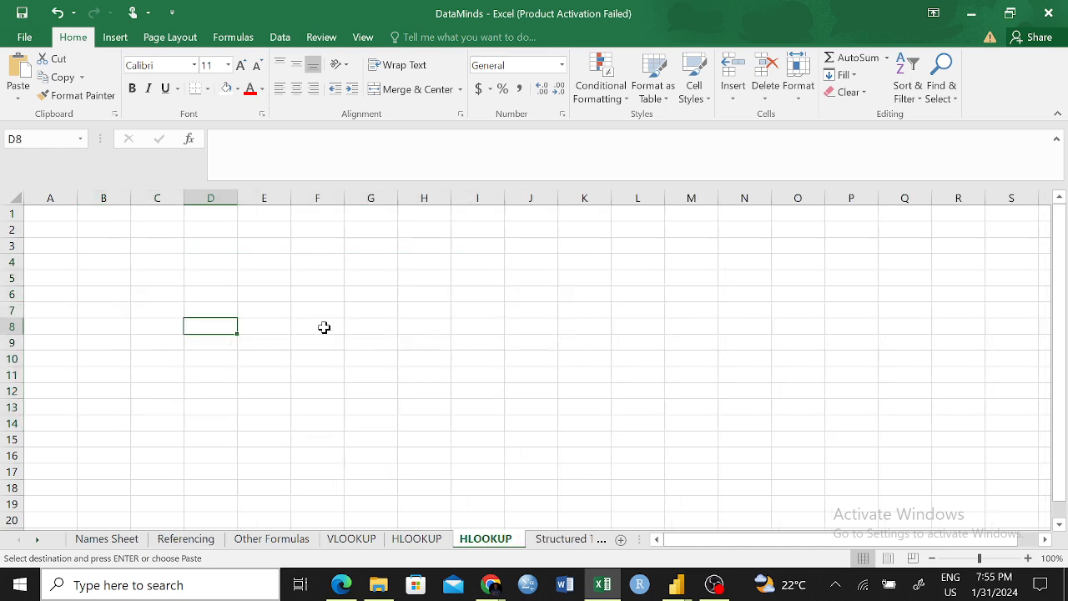
pyautogui.click(217, 311)
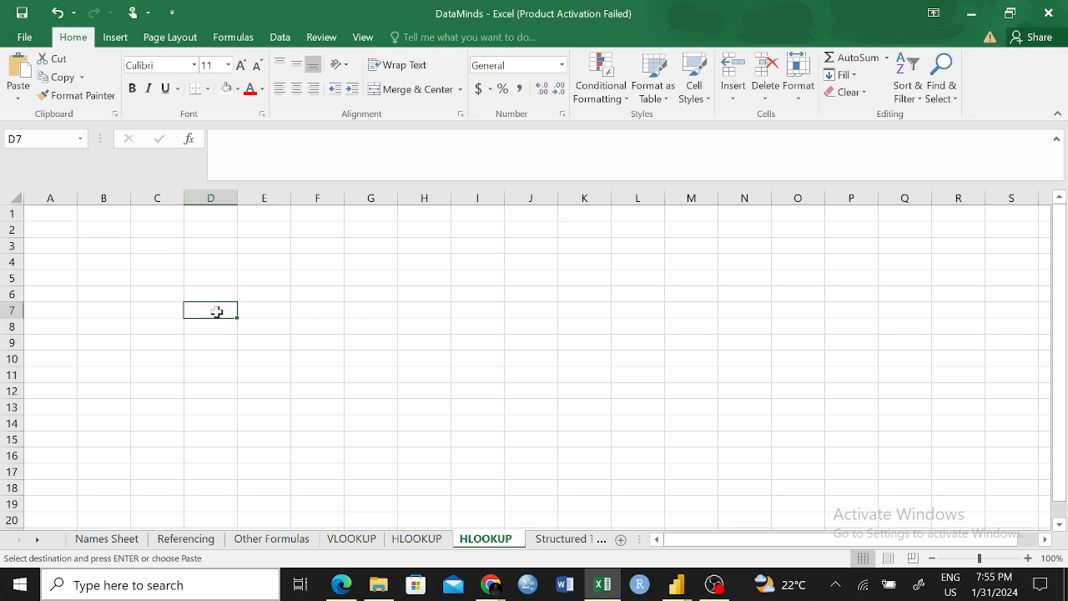
pyautogui.rightClick(217, 311)
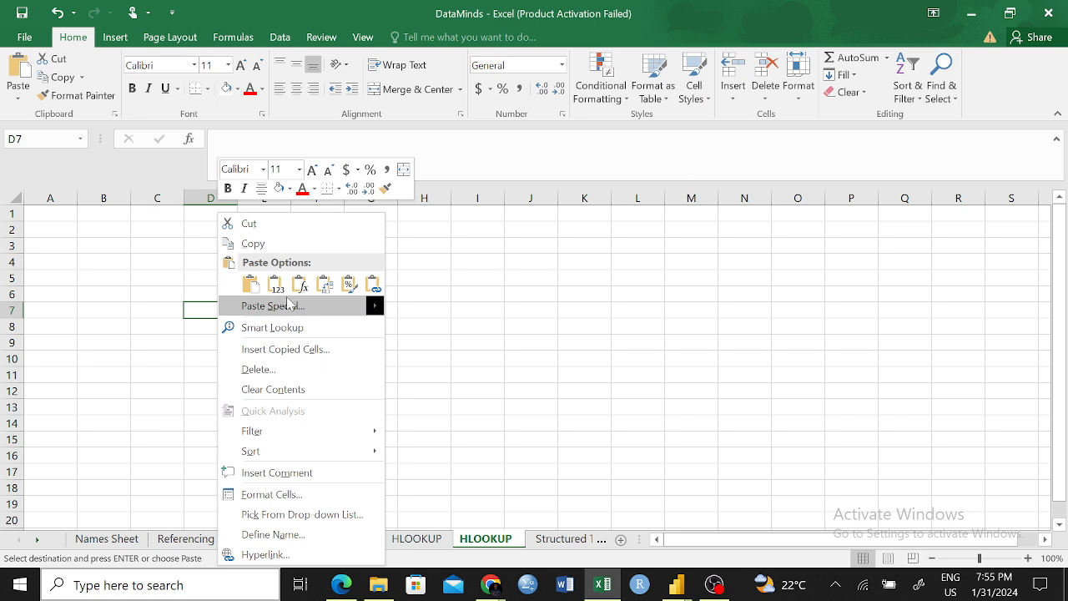
pyautogui.click(150, 374)
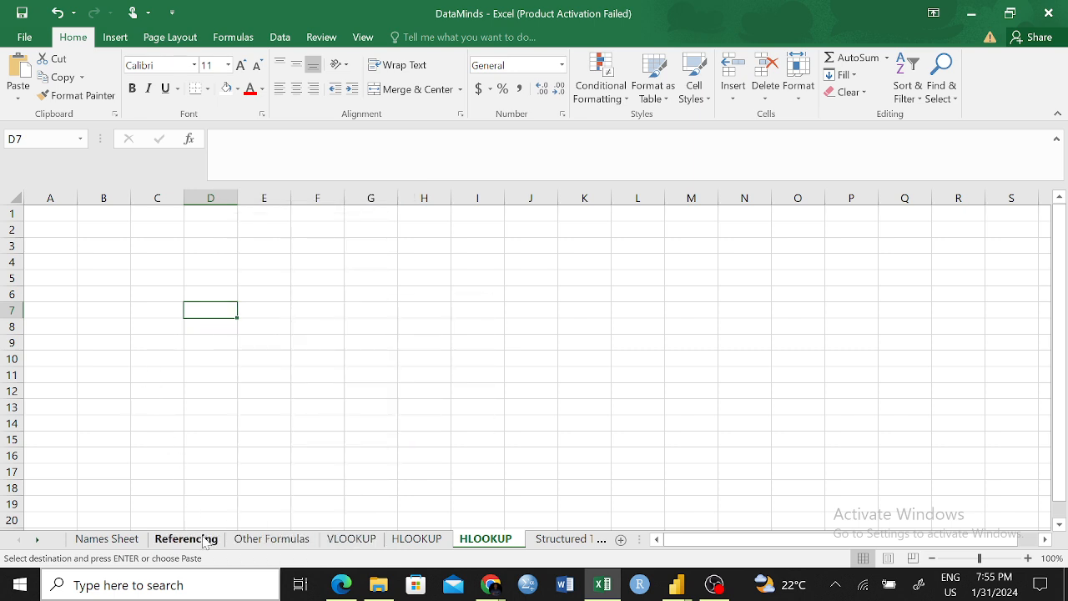
pyautogui.click(186, 539)
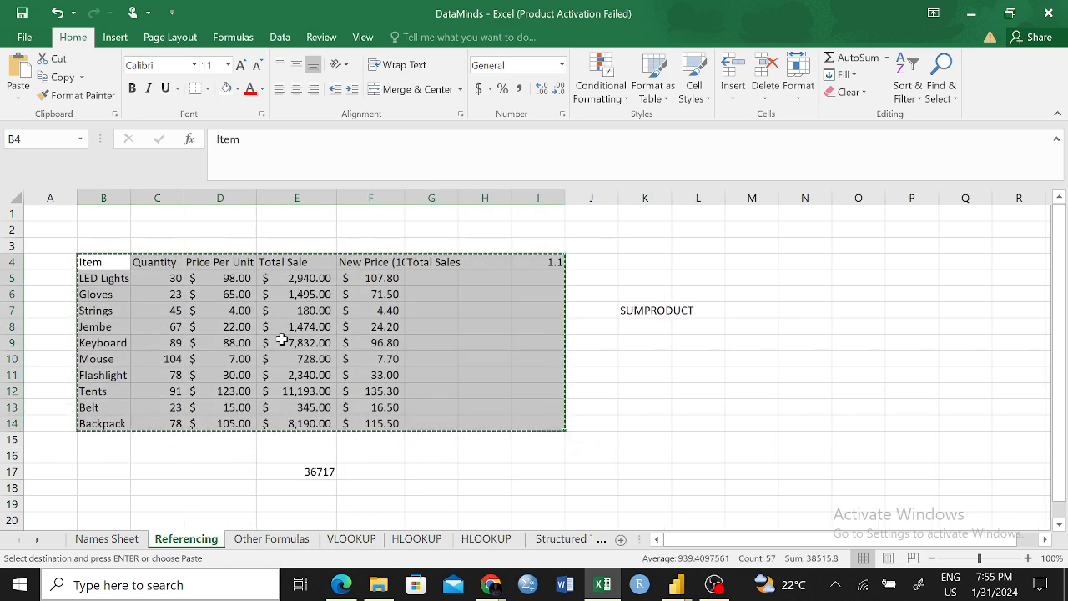
# - Paste the copied sales table transposed into the new HLOOKUP sheet, starting at cell D7
pyautogui.click(485, 539)
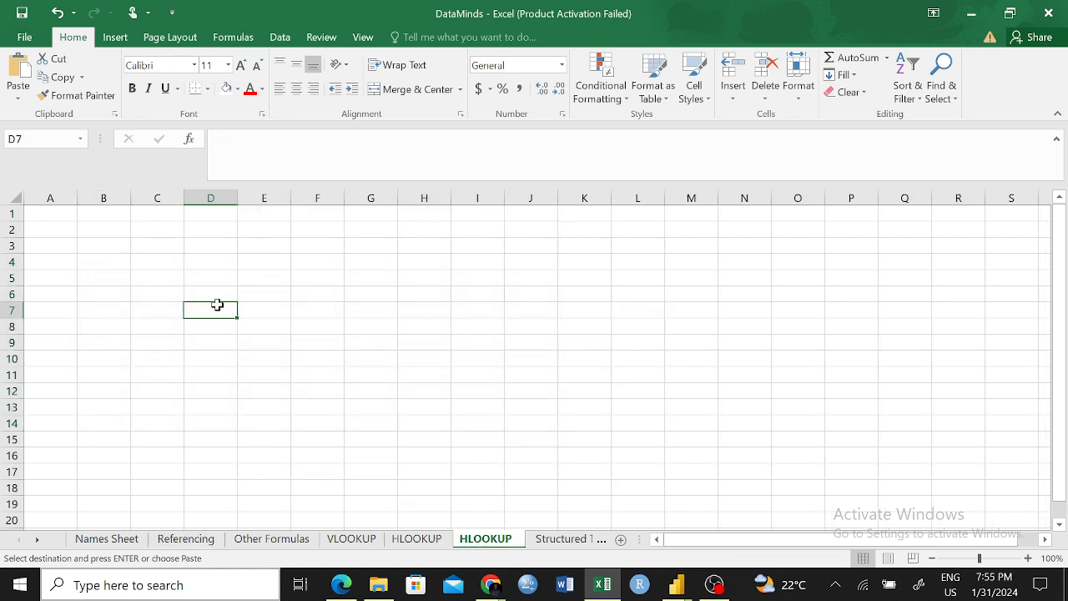
pyautogui.rightClick(218, 313)
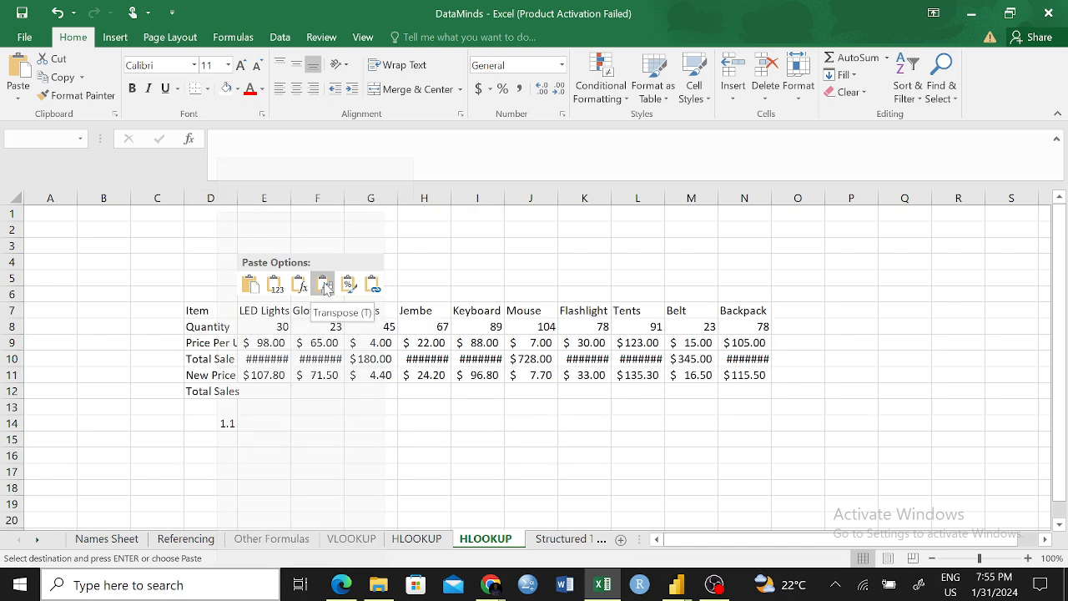
pyautogui.click(326, 287)
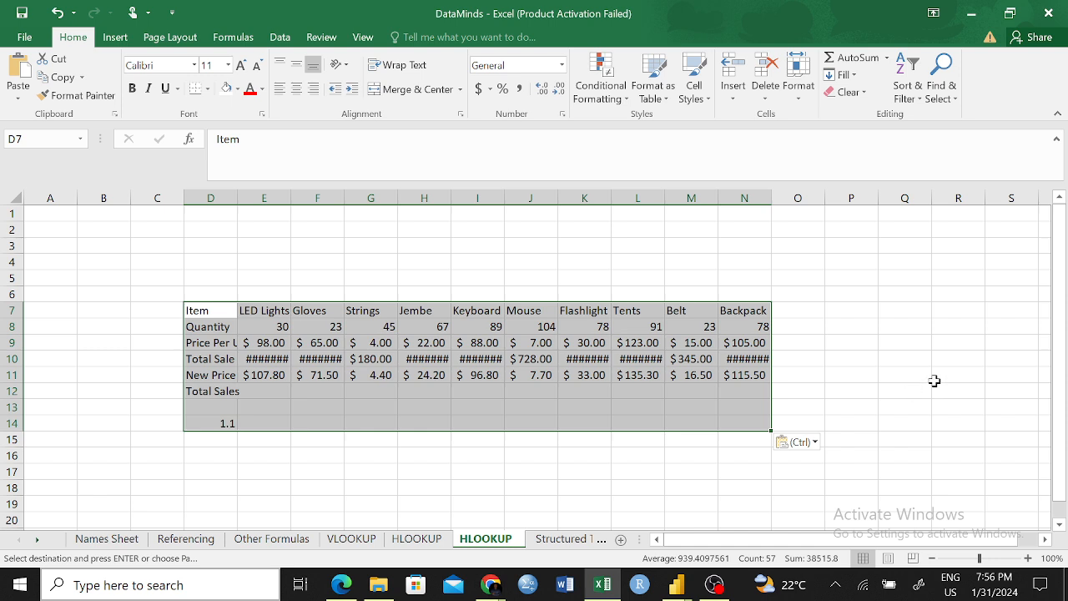
# - Compare the original sales table on the Referencing sheet with its transposed copy on the new HLOOKUP sheet
pyautogui.click(186, 538)
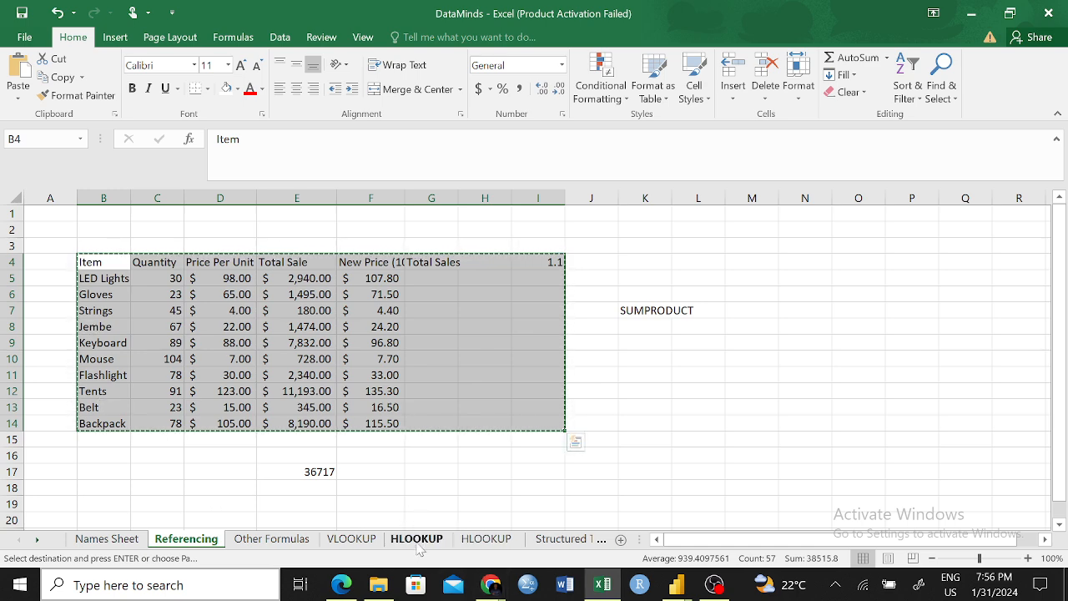
pyautogui.click(472, 538)
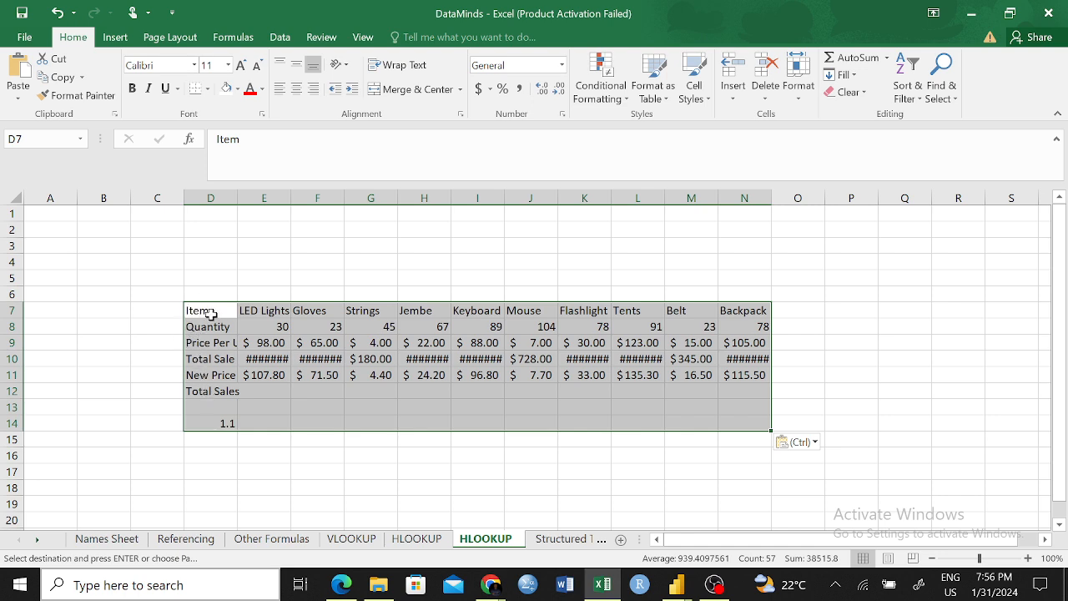
pyautogui.click(185, 541)
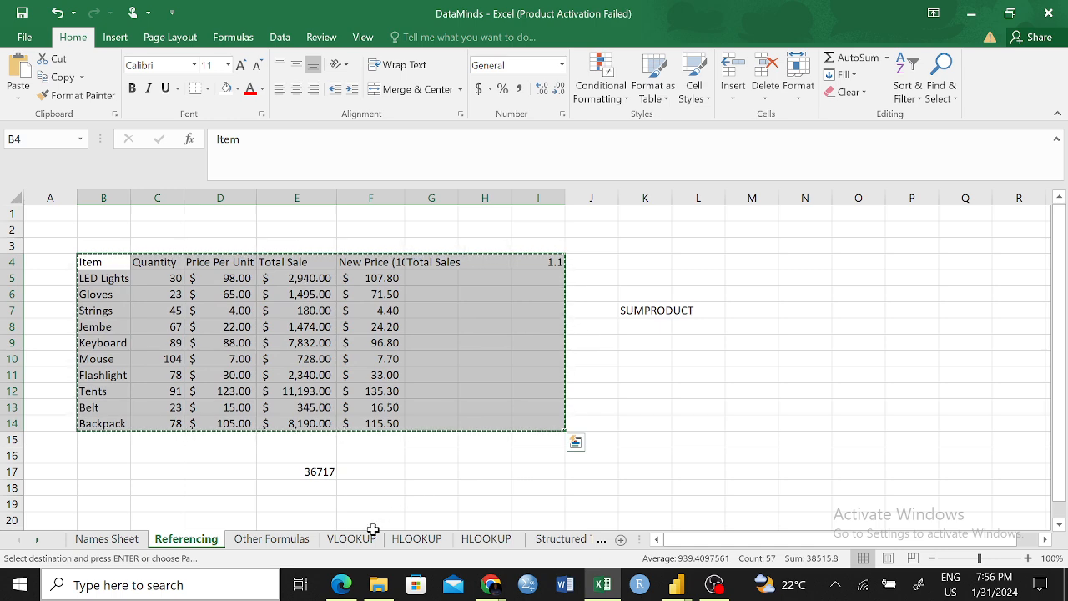
pyautogui.click(486, 538)
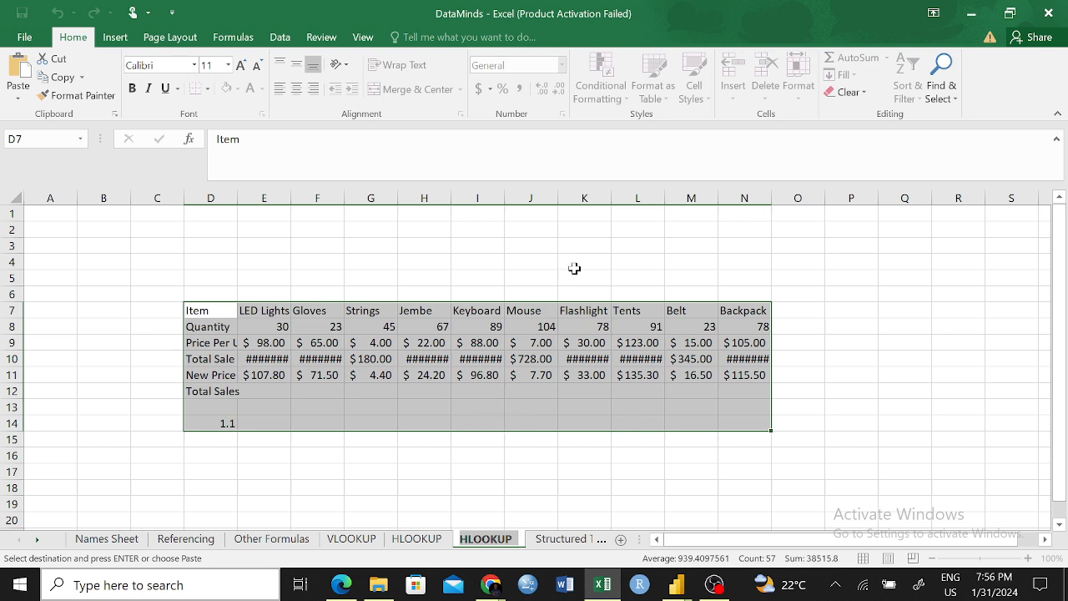
pyautogui.hotkey('ctrl', 'v')
pyautogui.click(529, 452)
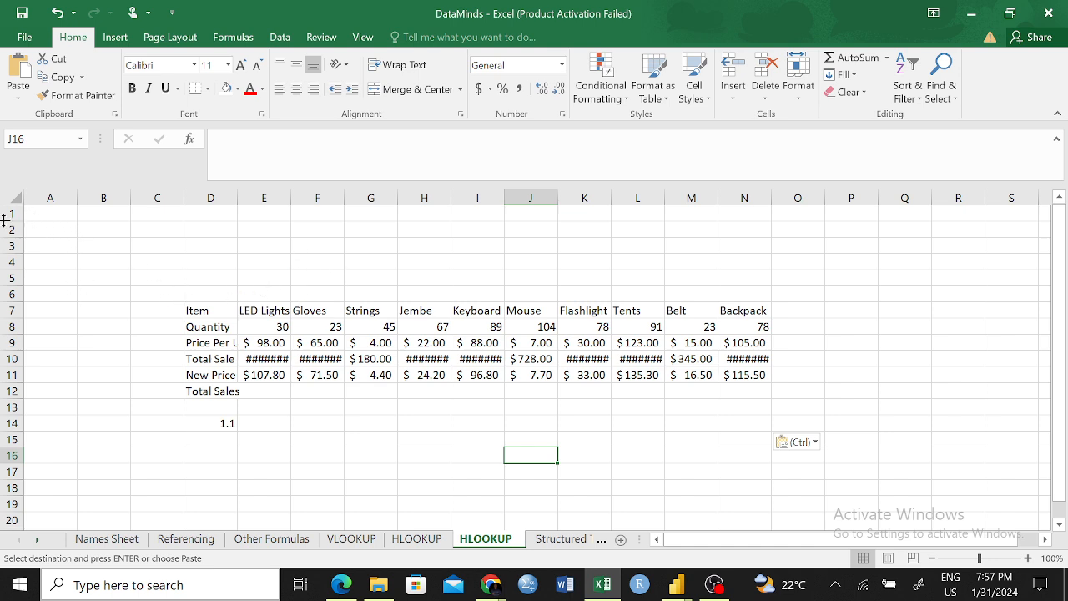
# - Delete the empty rows 1 to 5 above the transposed sales table
pyautogui.moveTo(4, 216); pyautogui.dragTo(10, 273)
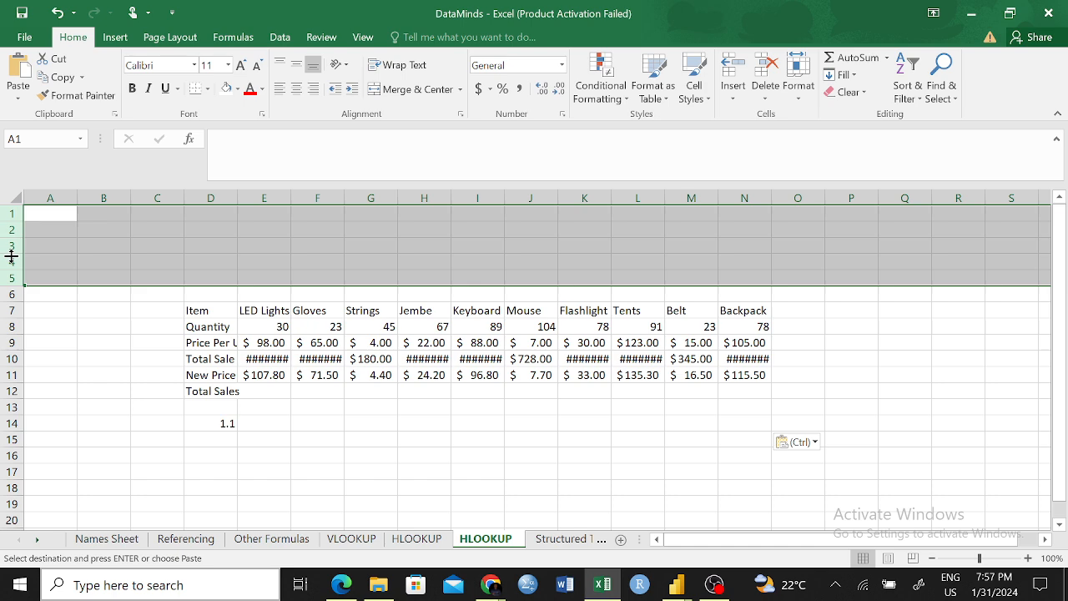
pyautogui.rightClick(11, 255)
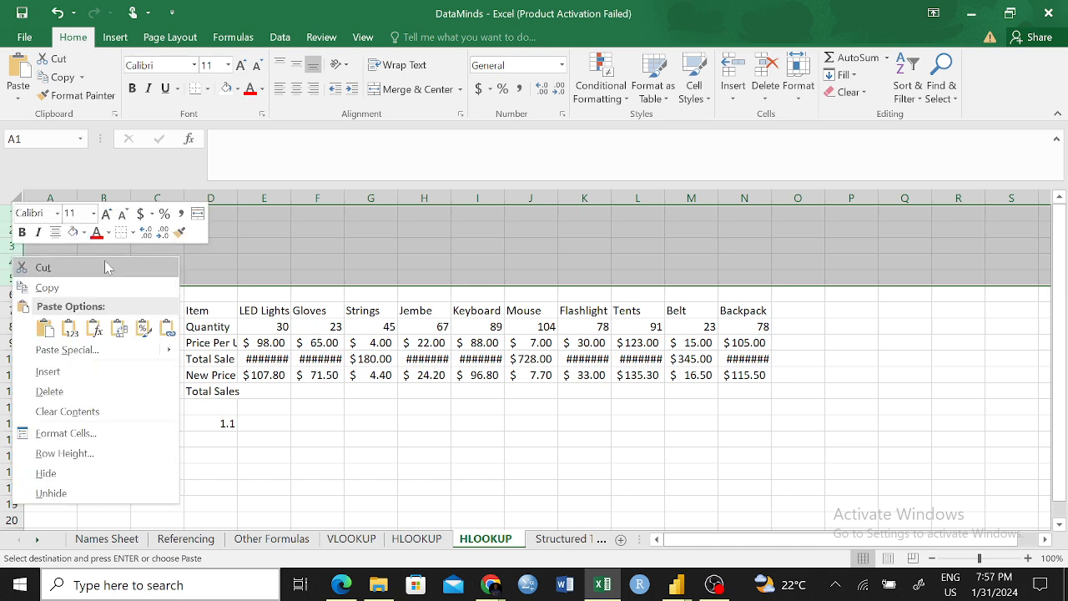
pyautogui.click(53, 392)
pyautogui.click(162, 420)
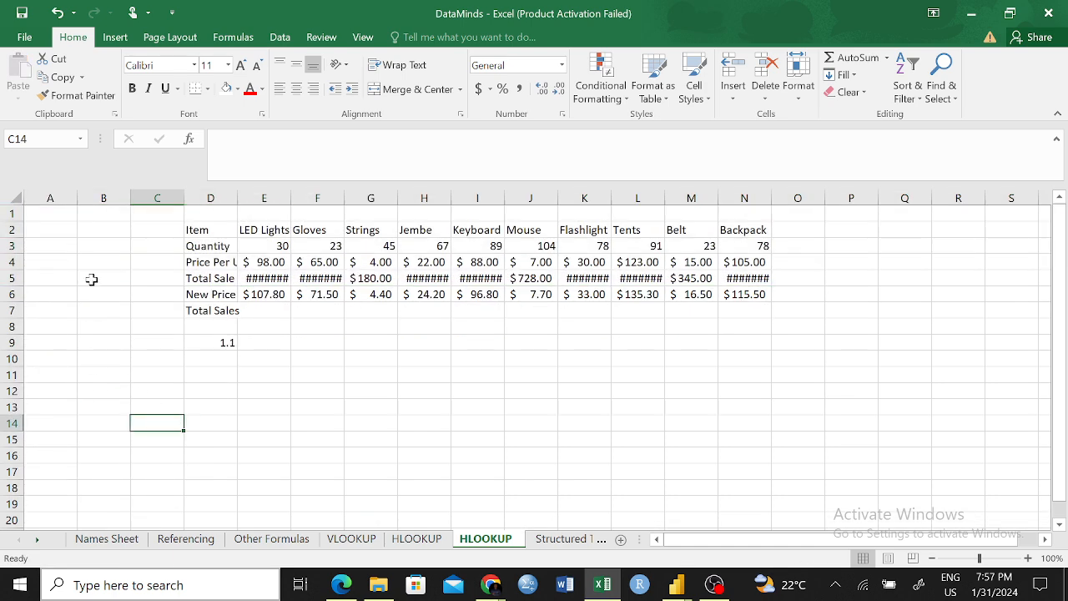
# - Delete the empty columns A and B beside the transposed sales table
pyautogui.moveTo(54, 216); pyautogui.dragTo(127, 246)
pyautogui.click(143, 199)
pyautogui.moveTo(50, 198); pyautogui.dragTo(114, 204)
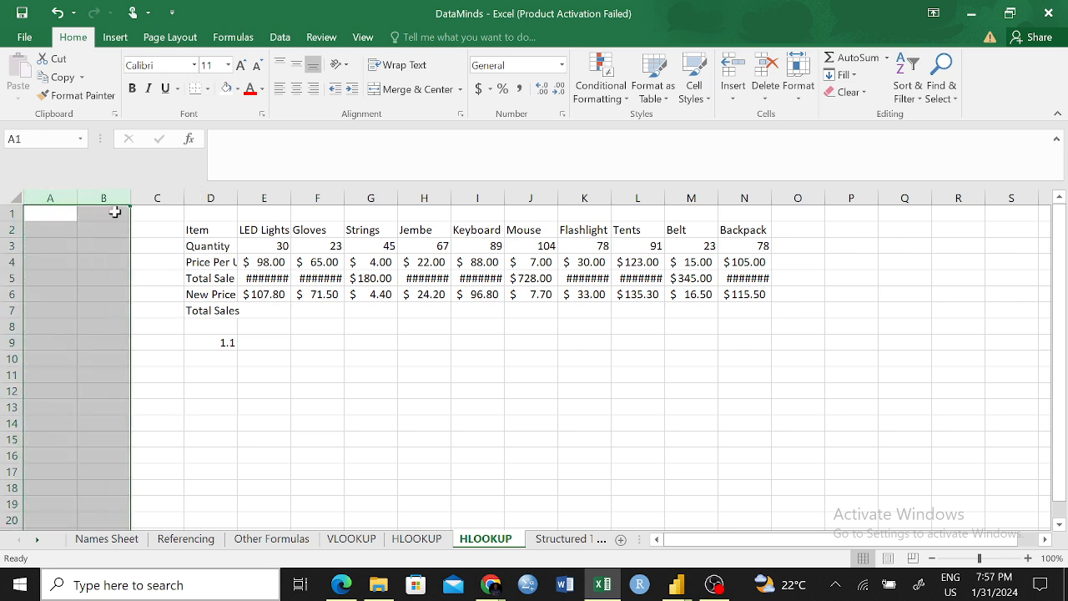
pyautogui.rightClick(106, 199)
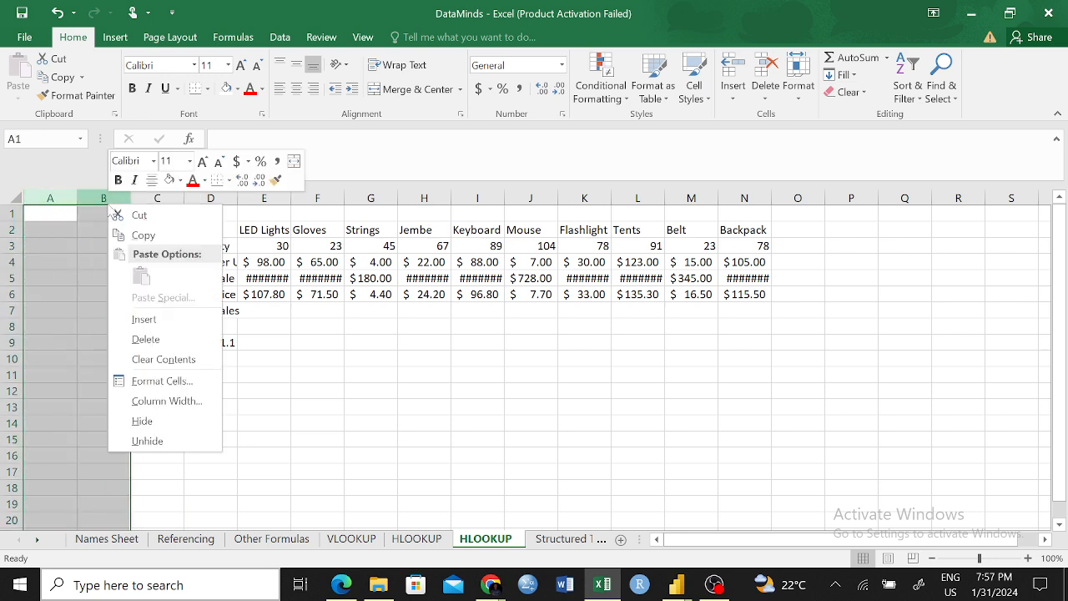
pyautogui.click(134, 339)
pyautogui.click(197, 424)
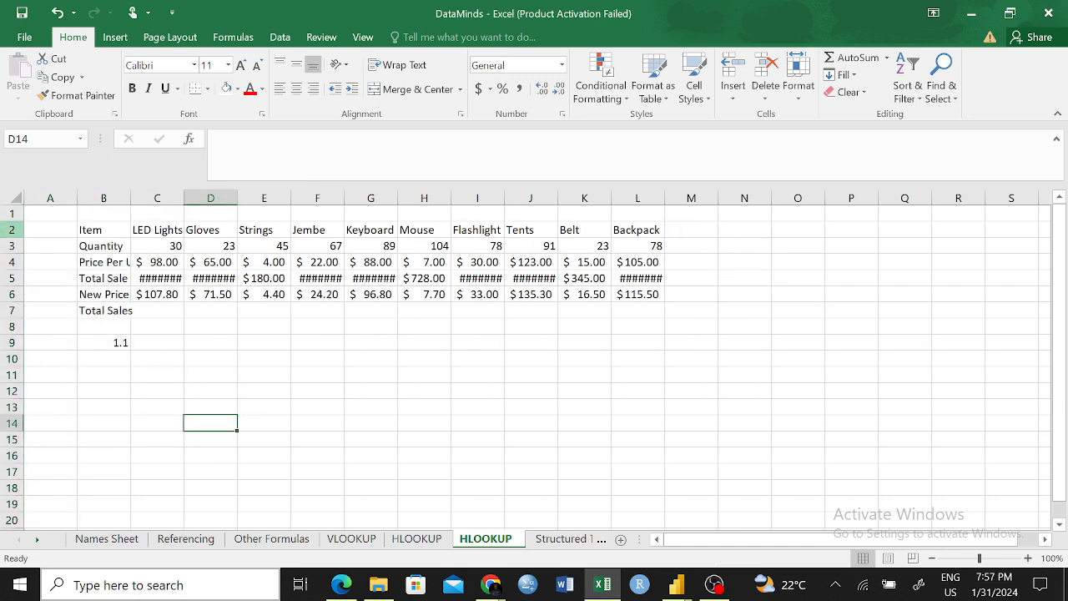
# - Insert one blank row at row 2, directly above the table's Item row
pyautogui.rightClick(12, 229)
pyautogui.click(46, 342)
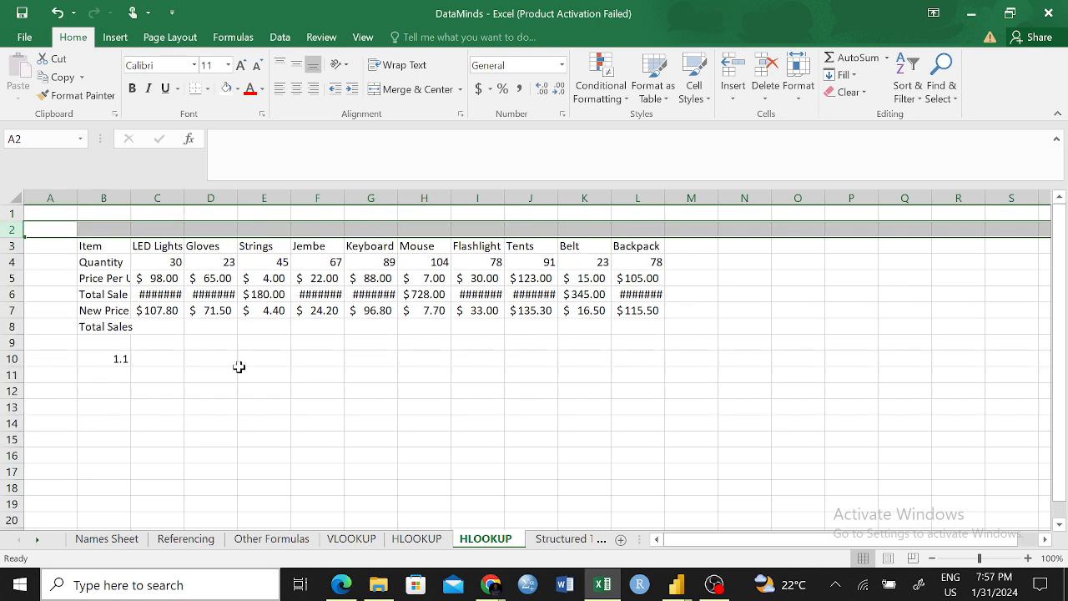
pyautogui.click(238, 368)
# - Enter the price increase factor 1.1 in cell F1 above the sales table
pyautogui.click(118, 360)
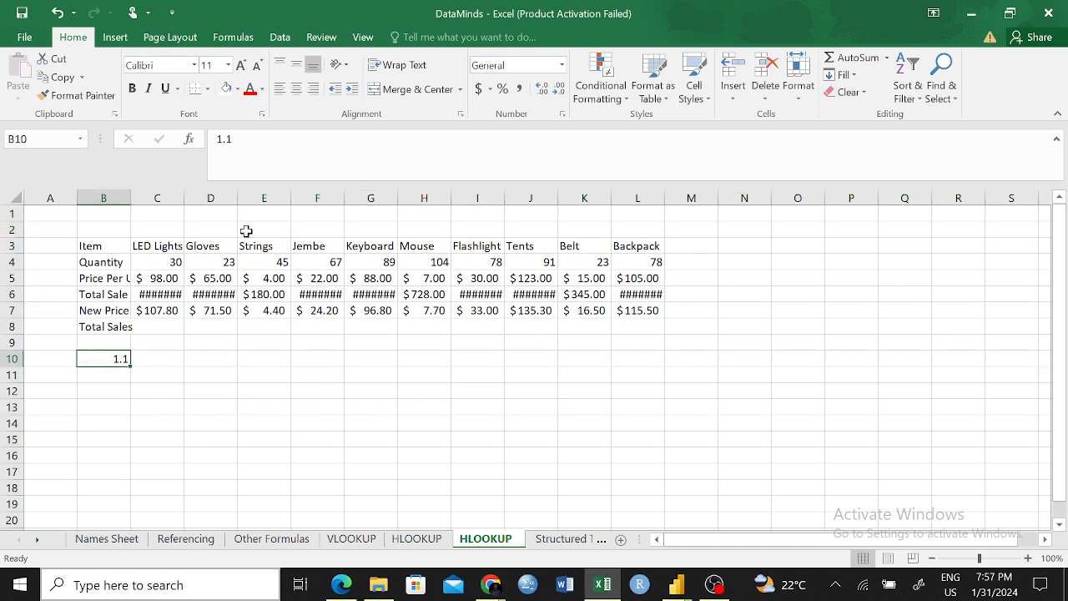
pyautogui.click(313, 215)
pyautogui.write('1')
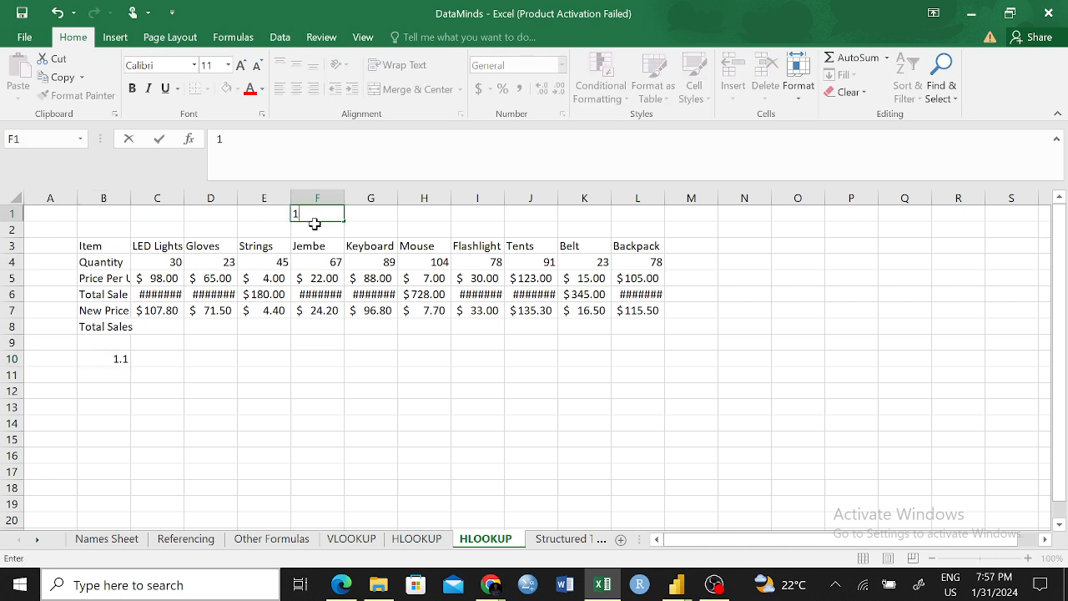
pyautogui.write('.1')
pyautogui.click(340, 394)
# - Change the LED Lights New Price formula in C7 to =C5*$F$1
pyautogui.click(151, 315)
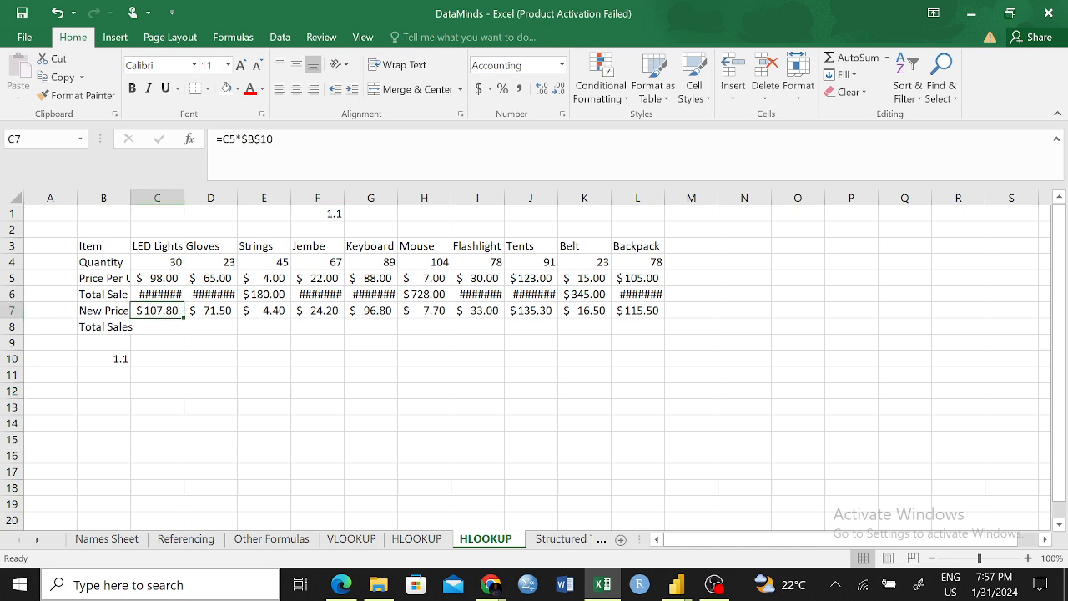
pyautogui.click(255, 141)
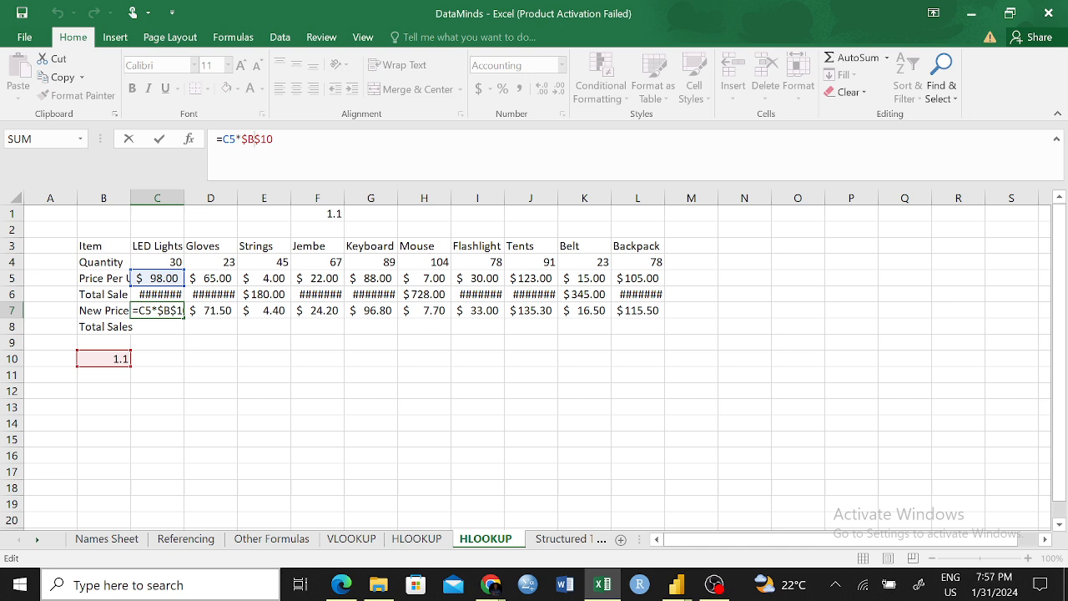
pyautogui.press('BackSpace')
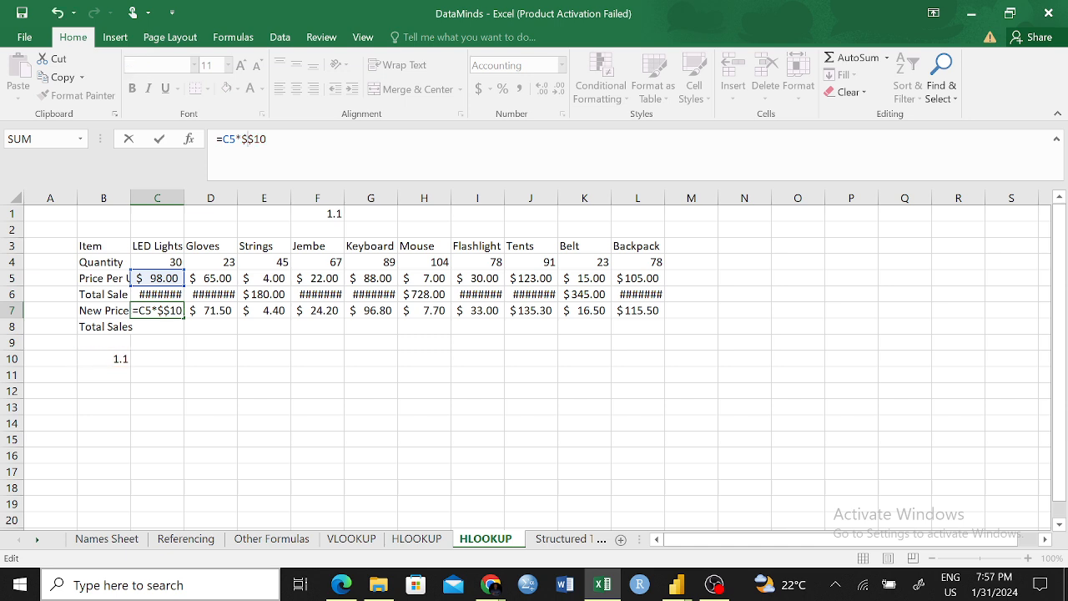
pyautogui.write('F')
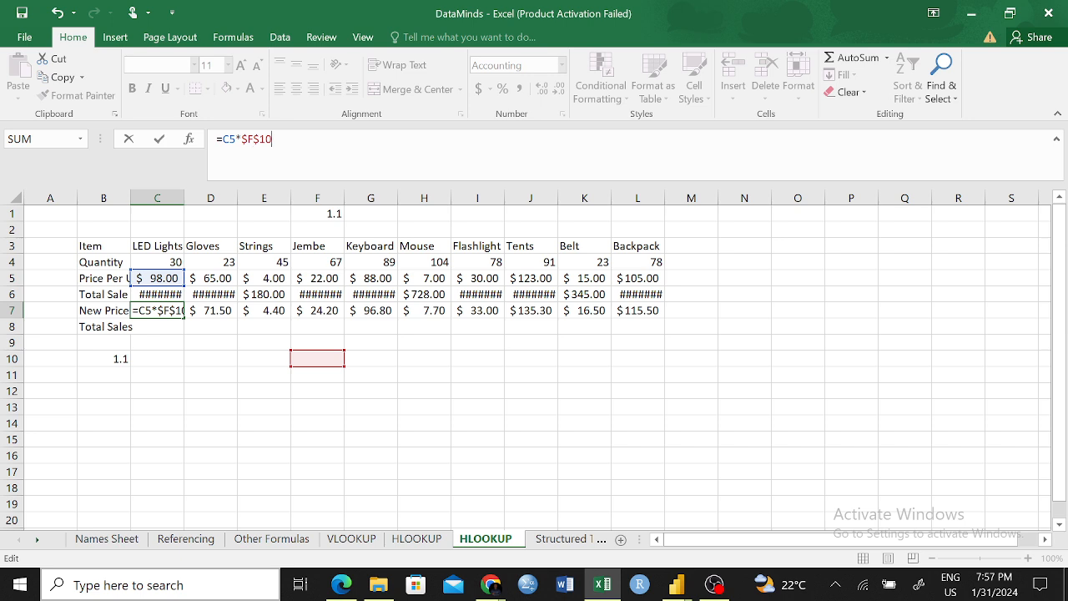
pyautogui.press('BackSpace')
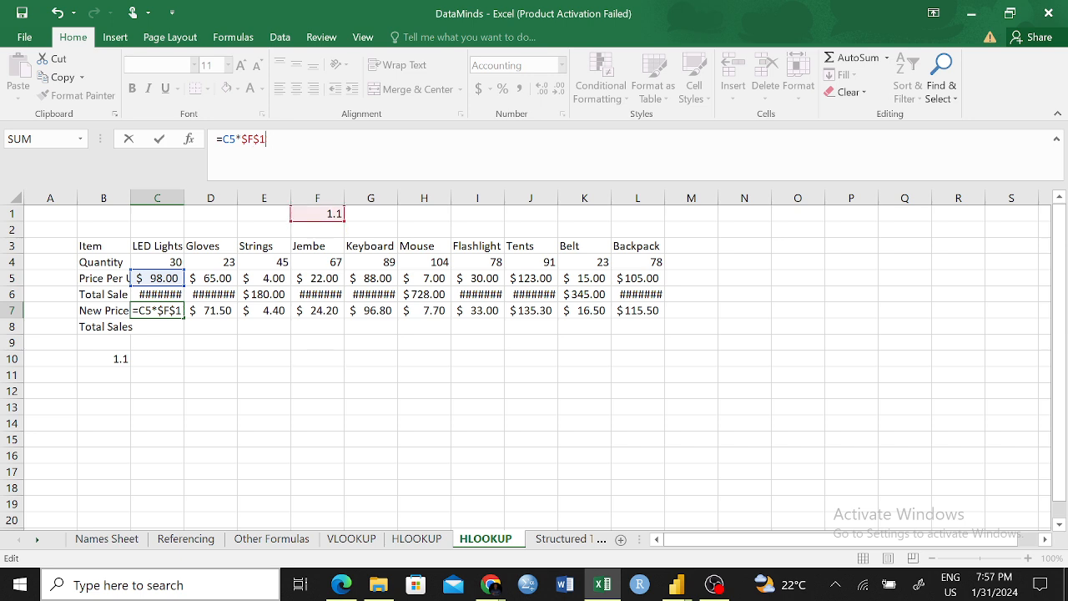
pyautogui.press('Return')
# - Fill the New Price formula from C7 across the row to L7
pyautogui.click(164, 307)
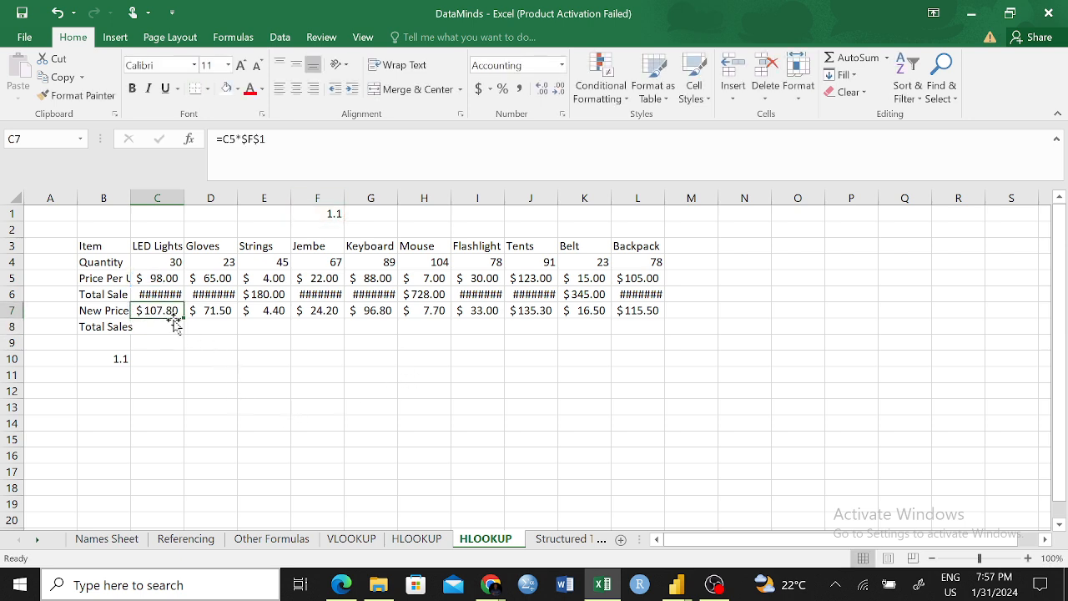
pyautogui.moveTo(184, 317); pyautogui.dragTo(655, 319)
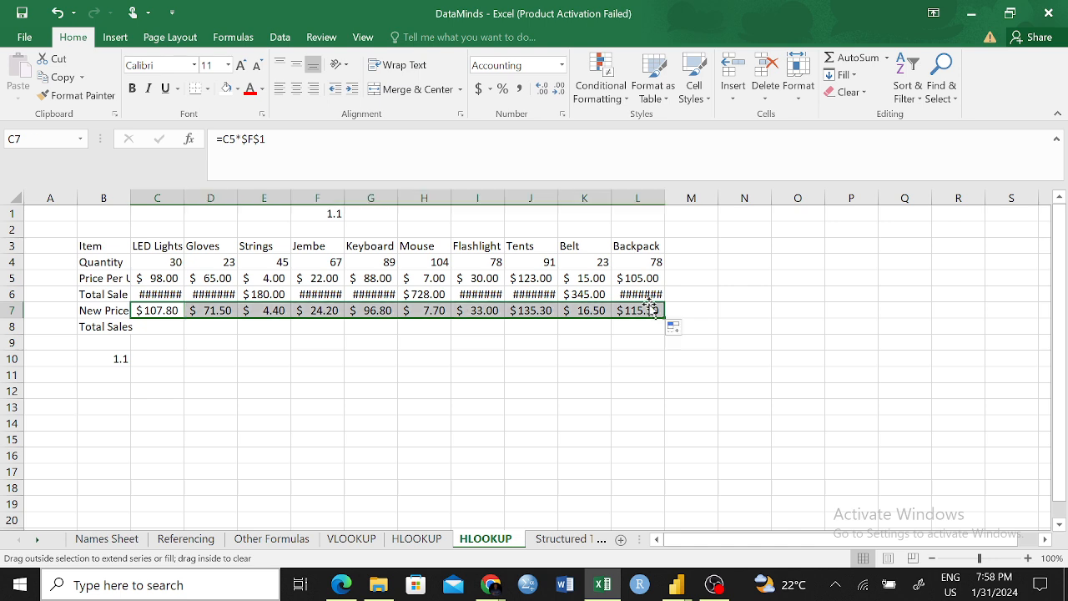
pyautogui.click(415, 422)
# - Clear the redundant 1.1 factor from cell B10 below the table
pyautogui.click(105, 364)
pyautogui.press('BackSpace')
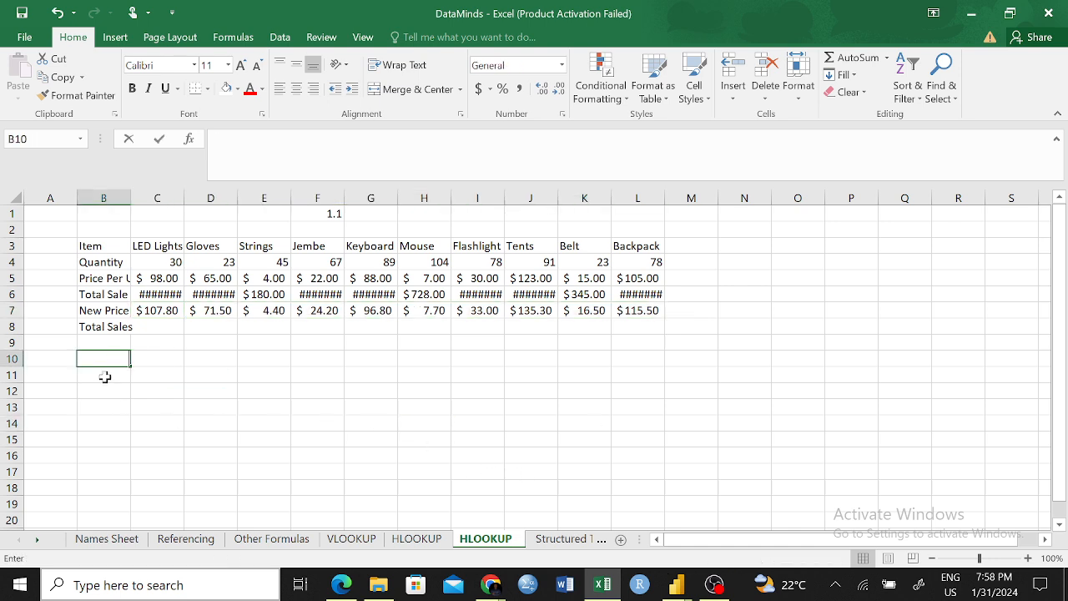
pyautogui.click(254, 472)
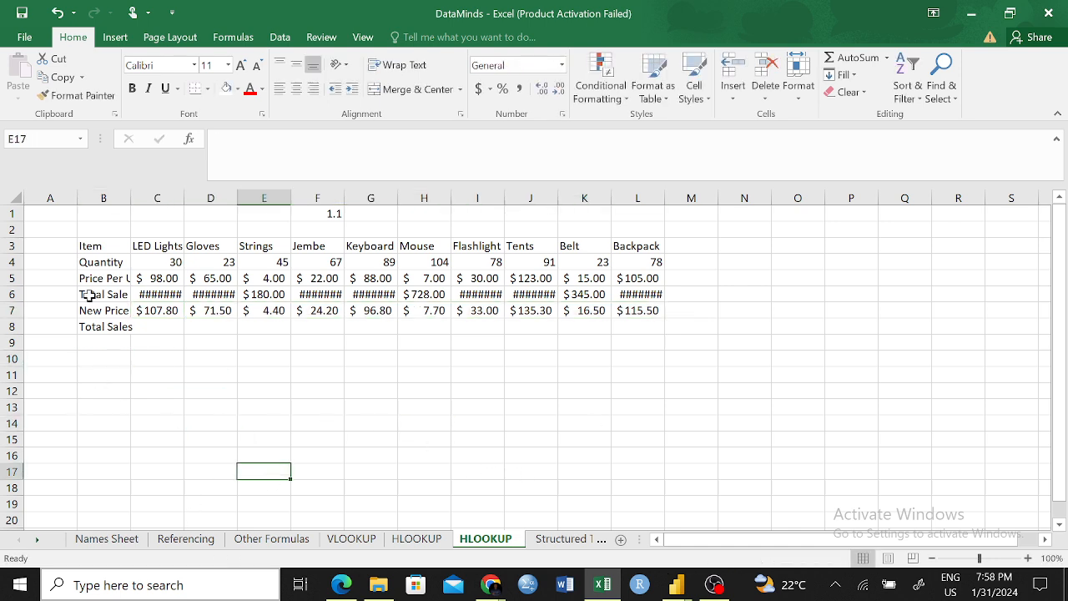
pyautogui.click(16, 198)
pyautogui.click(689, 474)
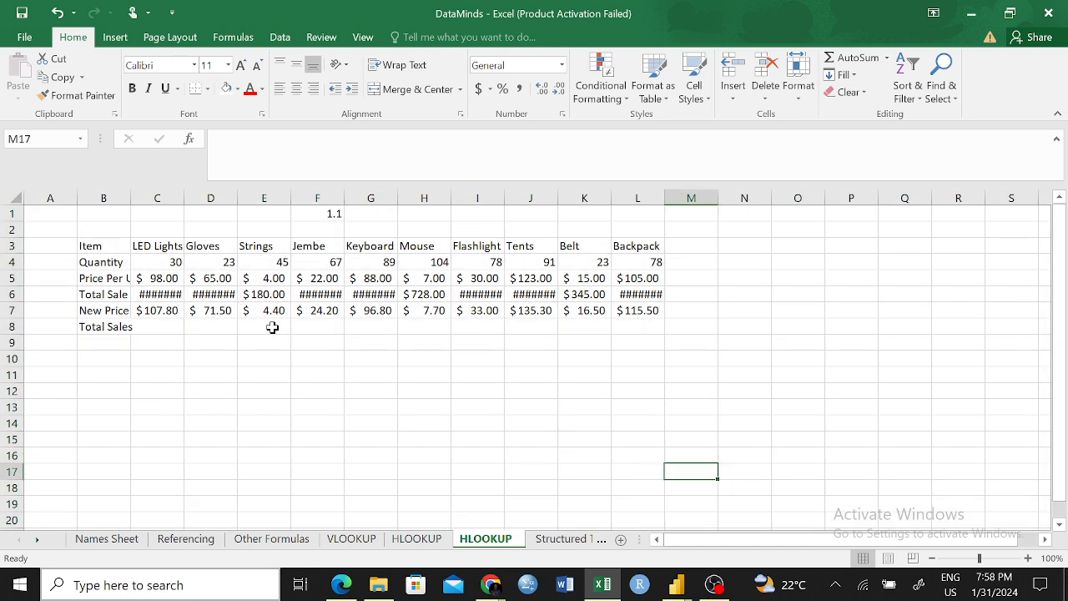
pyautogui.click(280, 356)
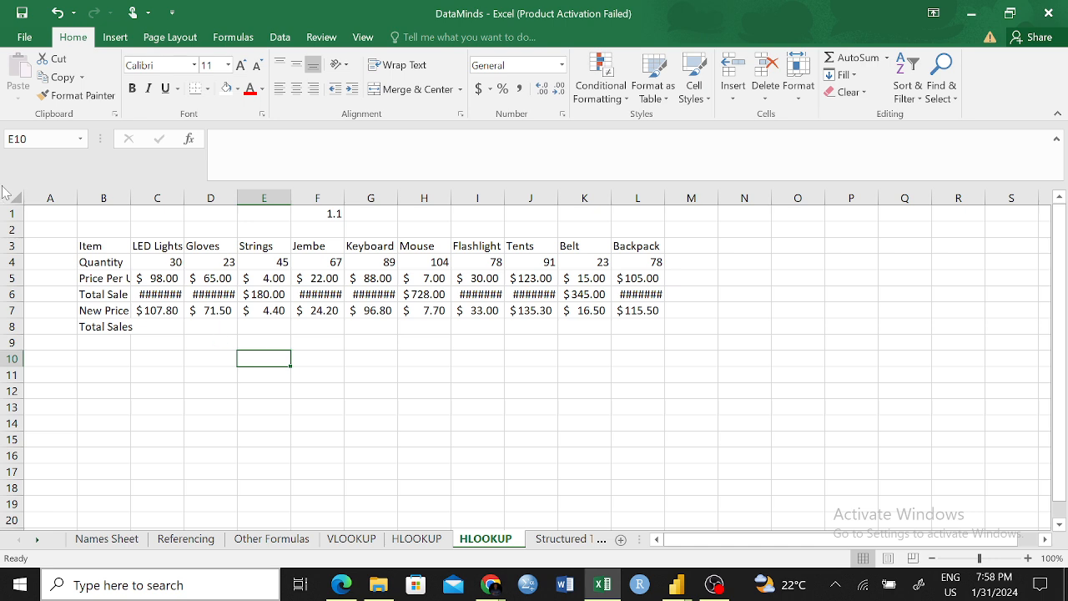
pyautogui.click(10, 197)
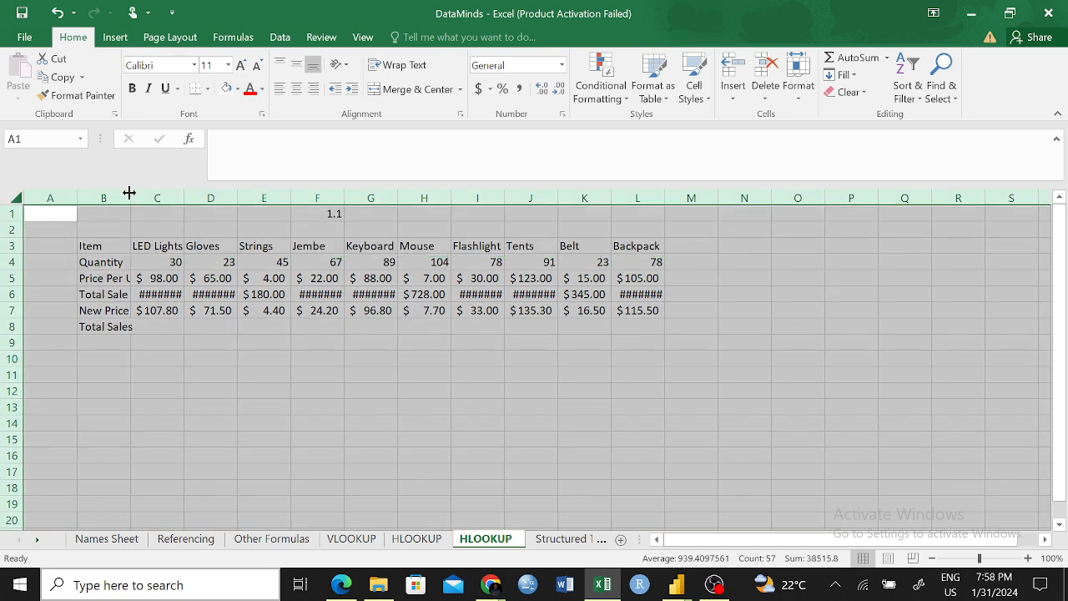
pyautogui.click(220, 409)
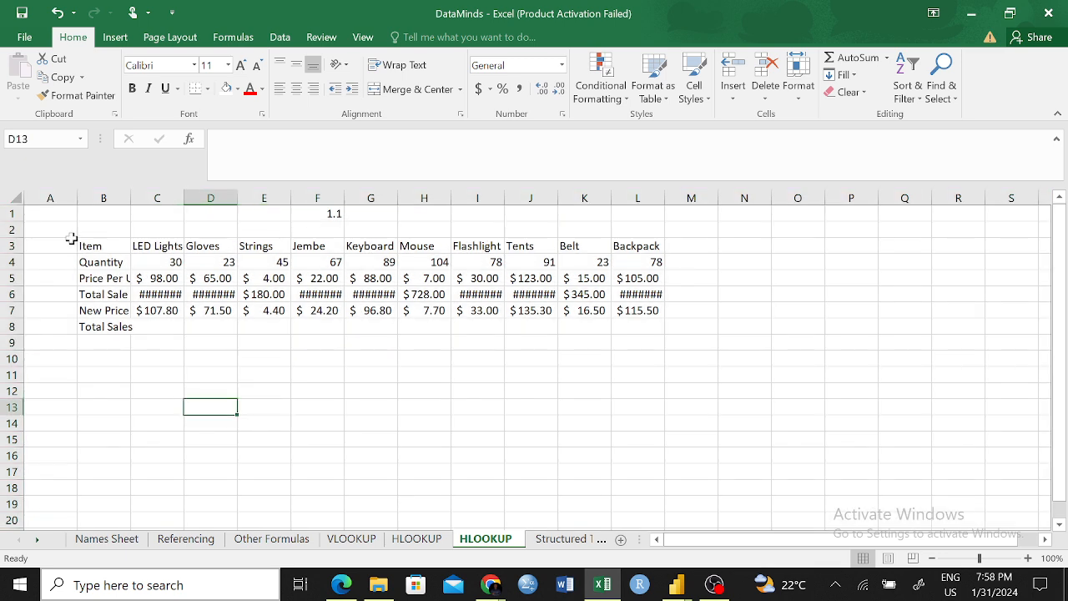
pyautogui.click(14, 196)
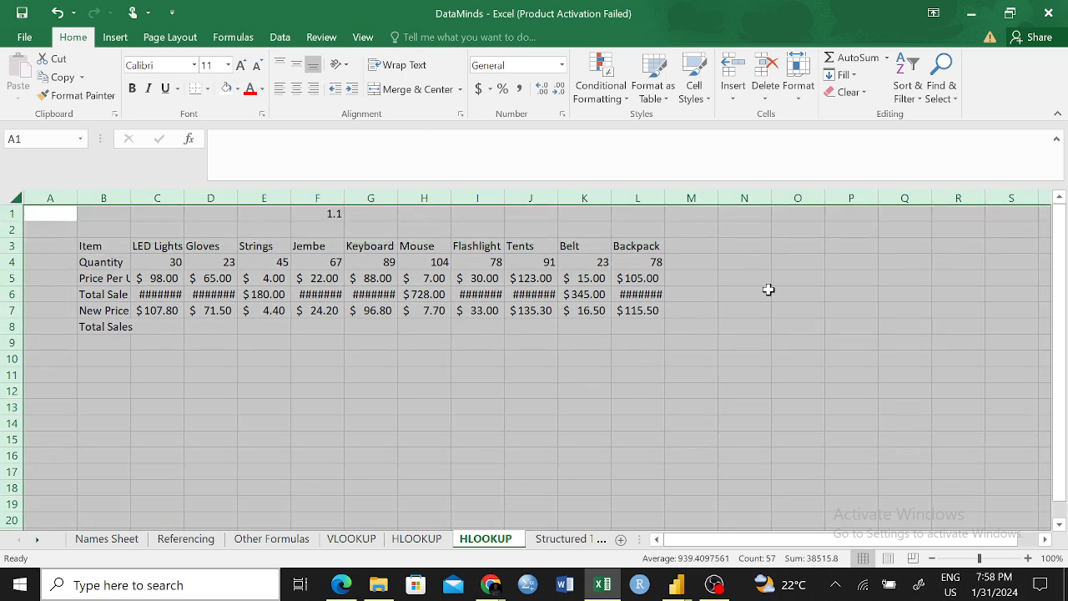
pyautogui.click(635, 357)
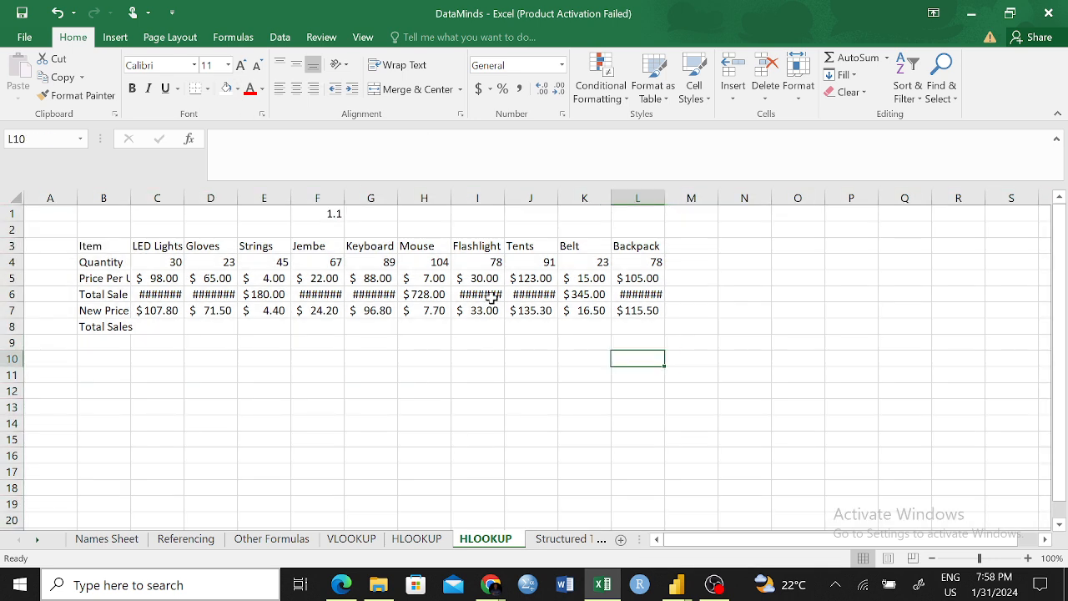
# - Try autofitting all columns of the sheet to their contents, and undo the width change
pyautogui.click(13, 196)
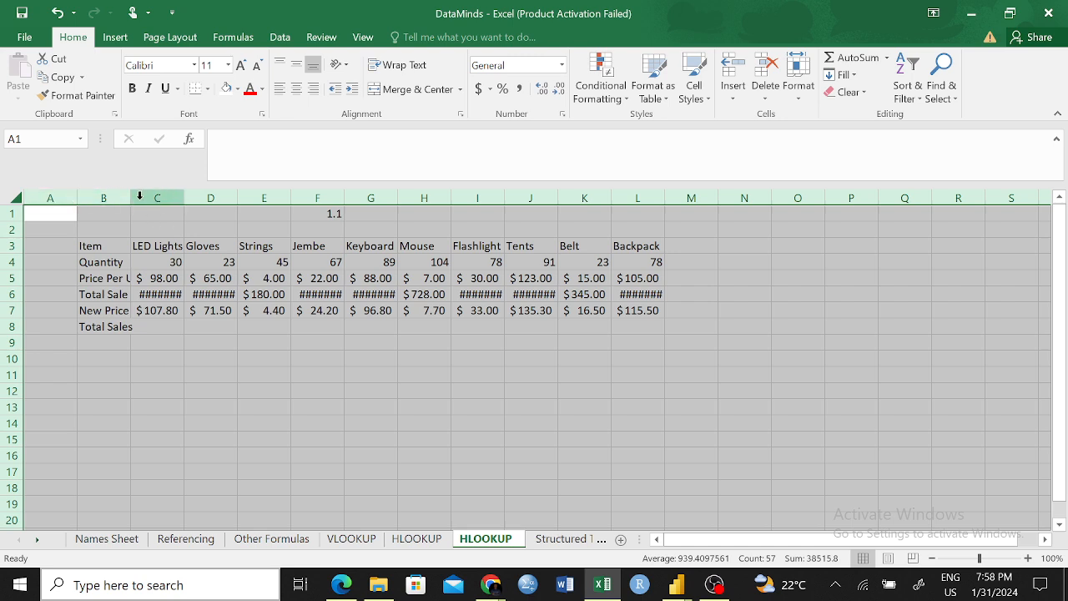
pyautogui.doubleClick(76, 197)
pyautogui.click(287, 404)
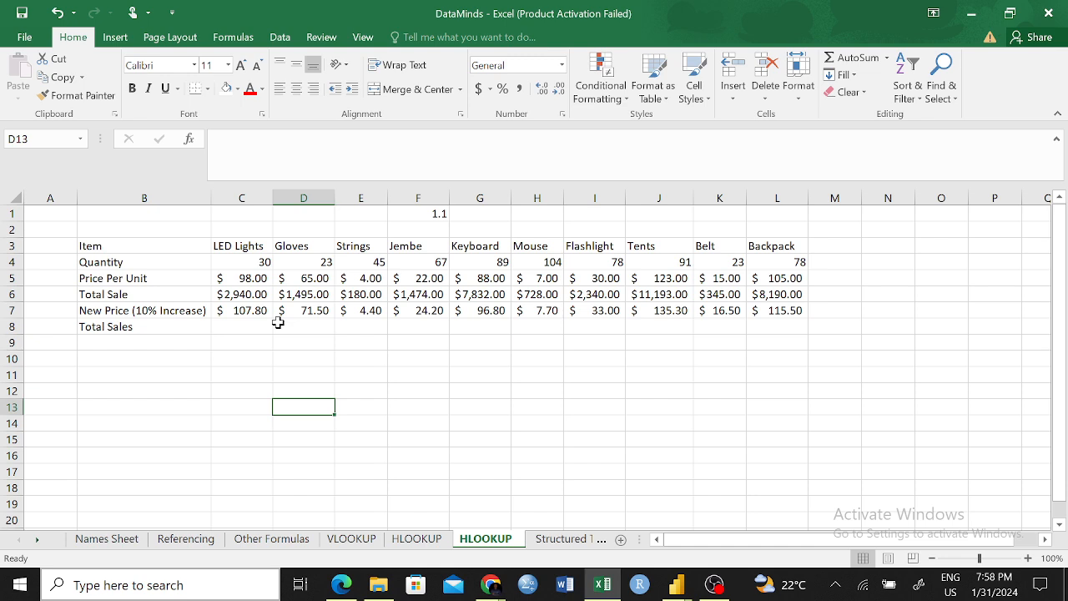
pyautogui.hotkey('ctrl', 'z')
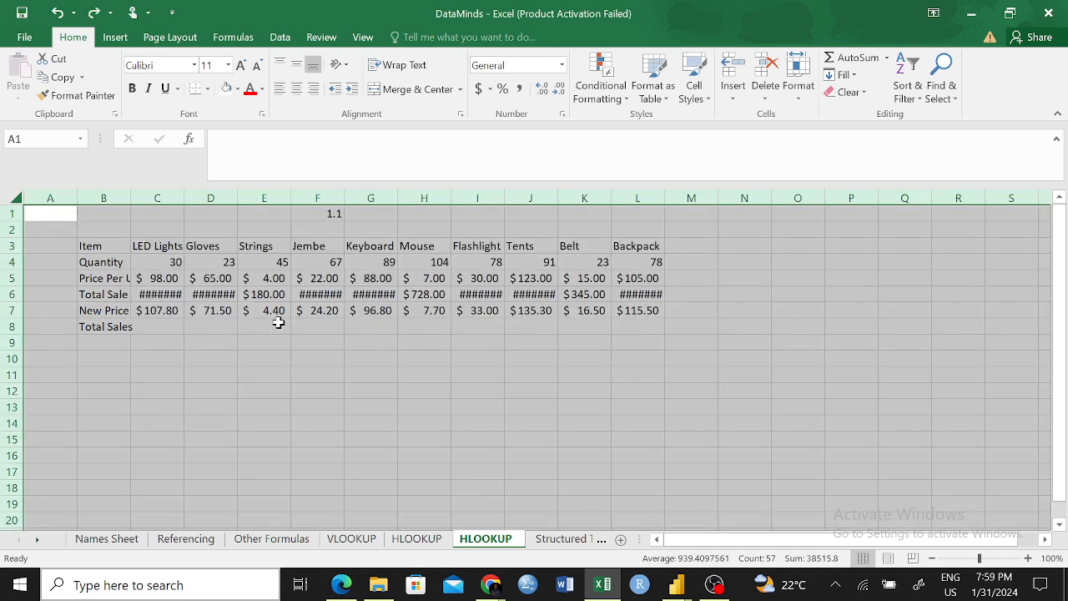
pyautogui.click(390, 457)
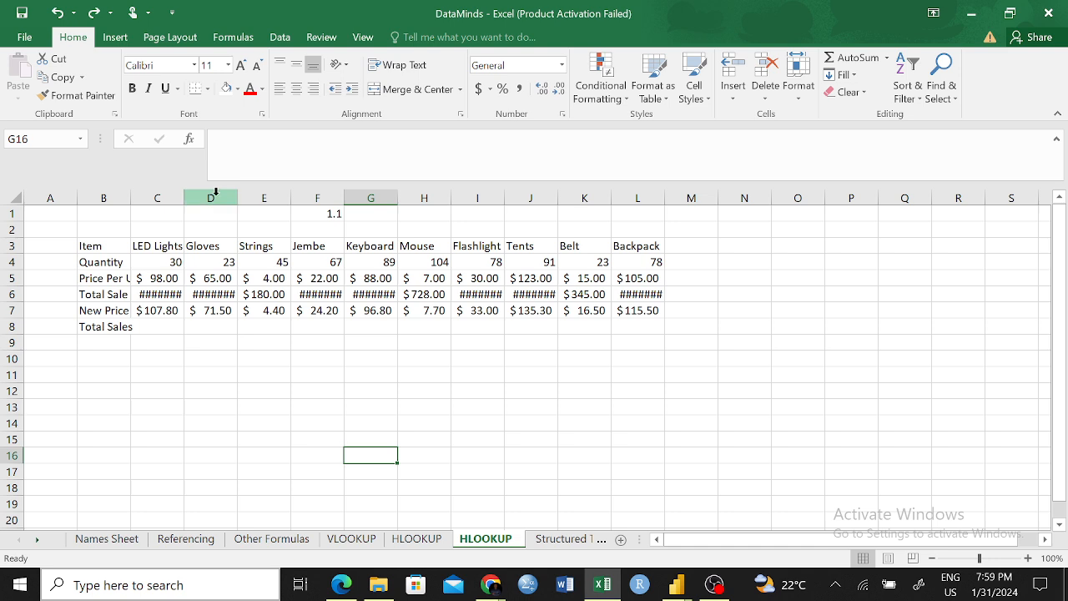
# - Try widening columns C, D, F and L individually, and undo the width changes
pyautogui.moveTo(185, 197); pyautogui.dragTo(354, 207)
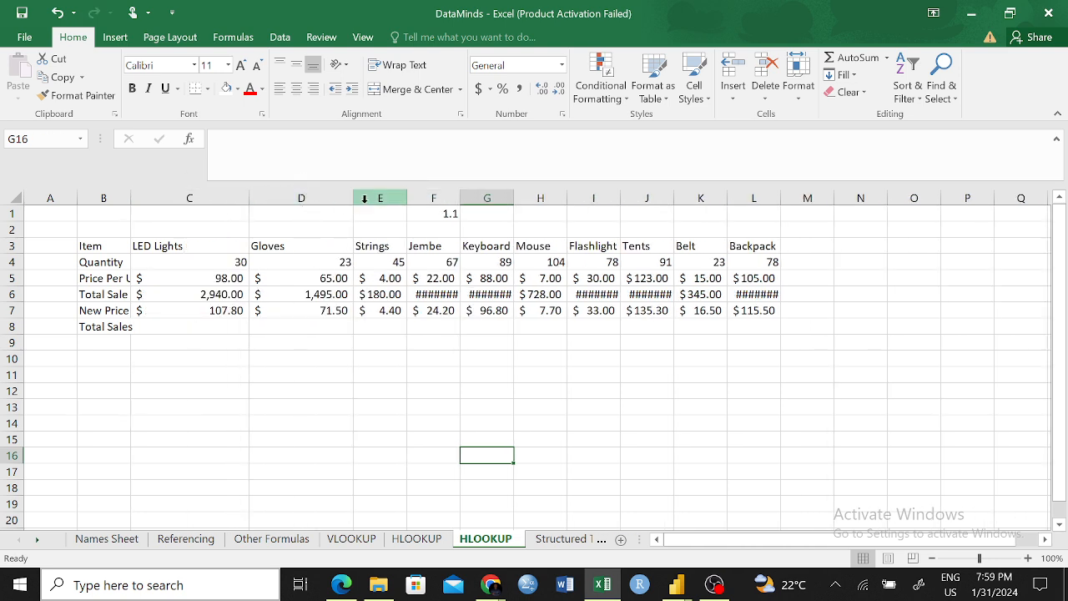
pyautogui.moveTo(459, 204); pyautogui.dragTo(515, 204)
pyautogui.moveTo(836, 198); pyautogui.dragTo(905, 198)
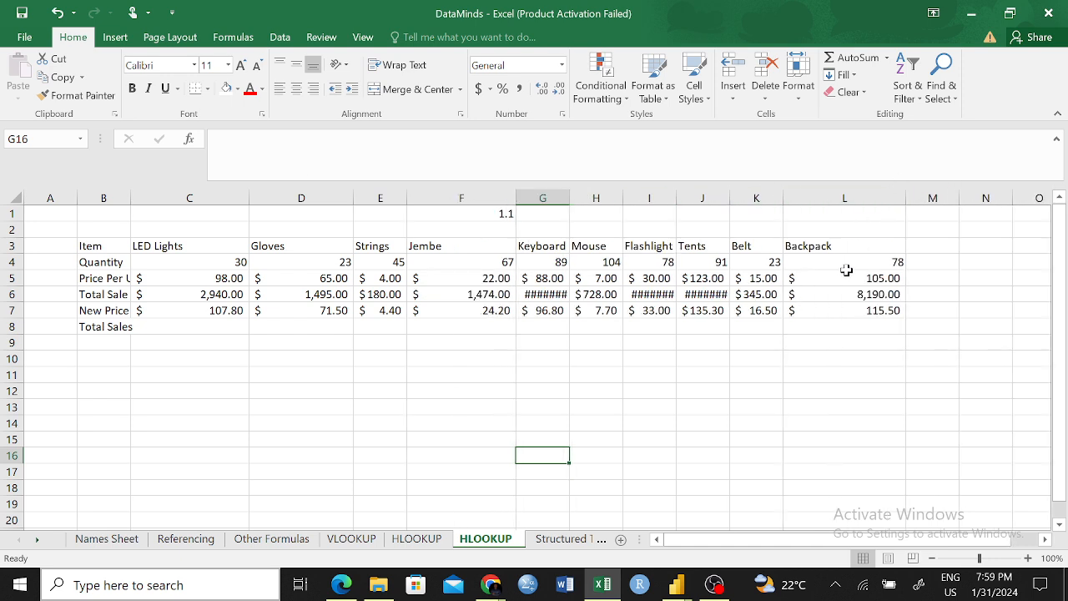
pyautogui.hotkey('ctrl', 'z')
pyautogui.hotkey('ctrl', 'z')
pyautogui.hotkey('ctrl', 'z')
pyautogui.hotkey('ctrl', 'z')
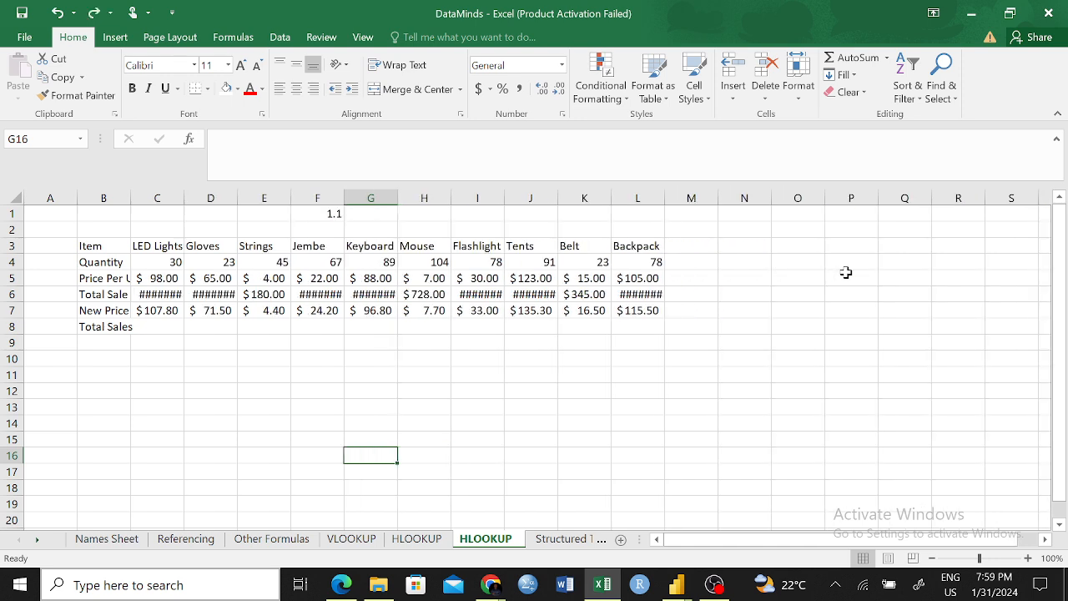
# - Autofit all columns of the sheet to their contents at once
pyautogui.click(15, 200)
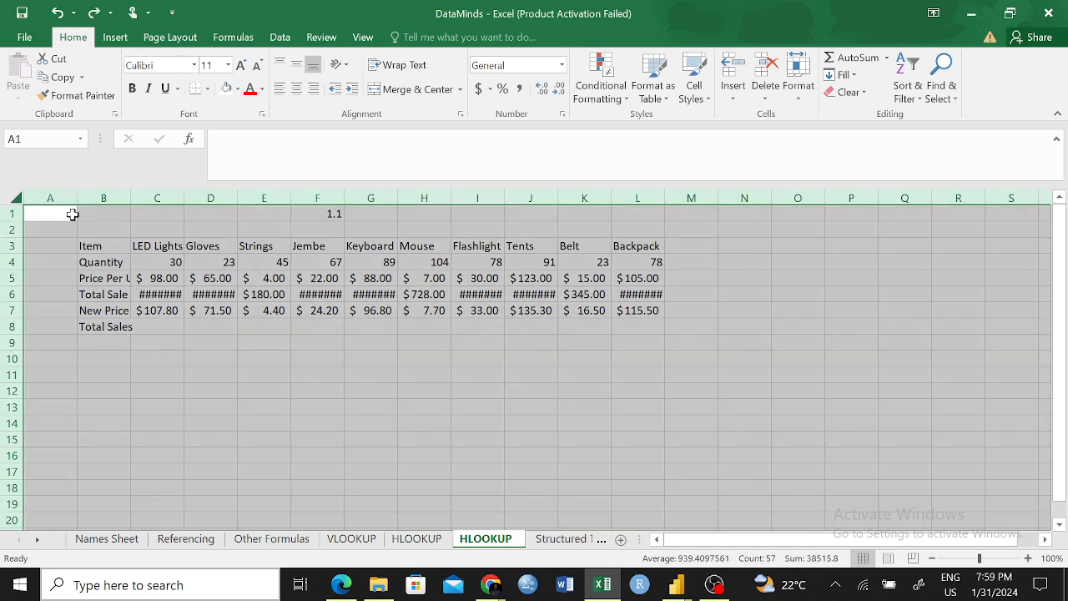
pyautogui.doubleClick(185, 196)
pyautogui.click(514, 422)
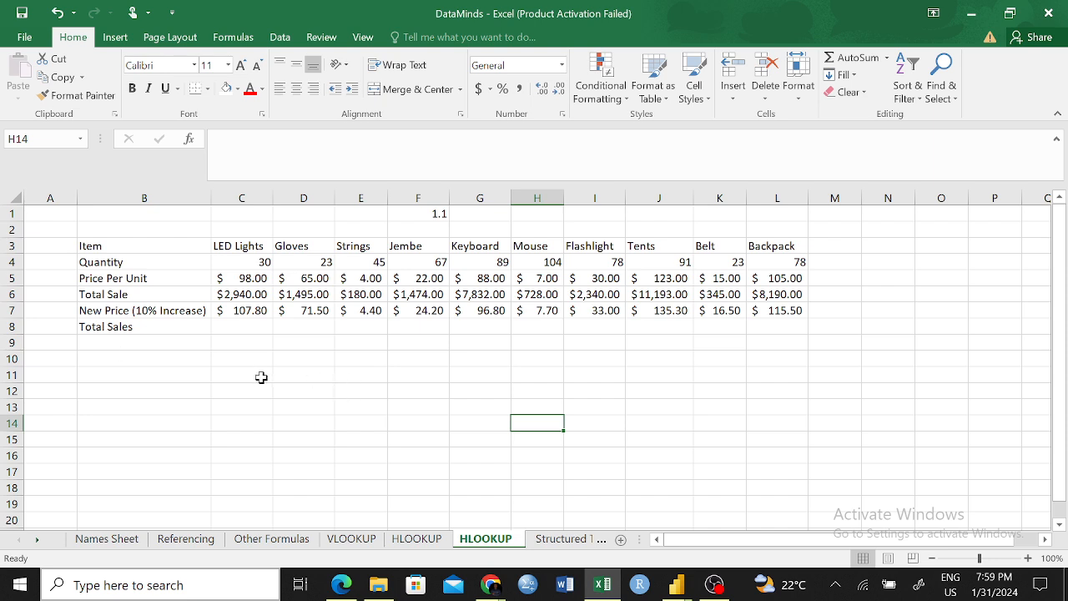
pyautogui.click(261, 377)
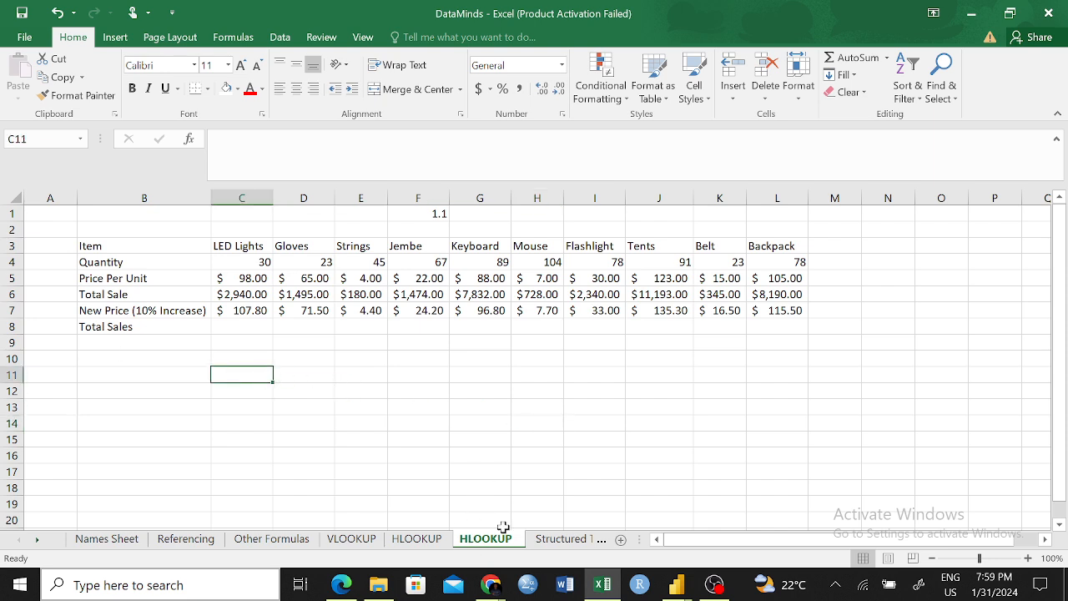
# - View the other HLOOKUP sheet with the prepared lookup questions and select the Gloves unit price question in C12
pyautogui.click(417, 538)
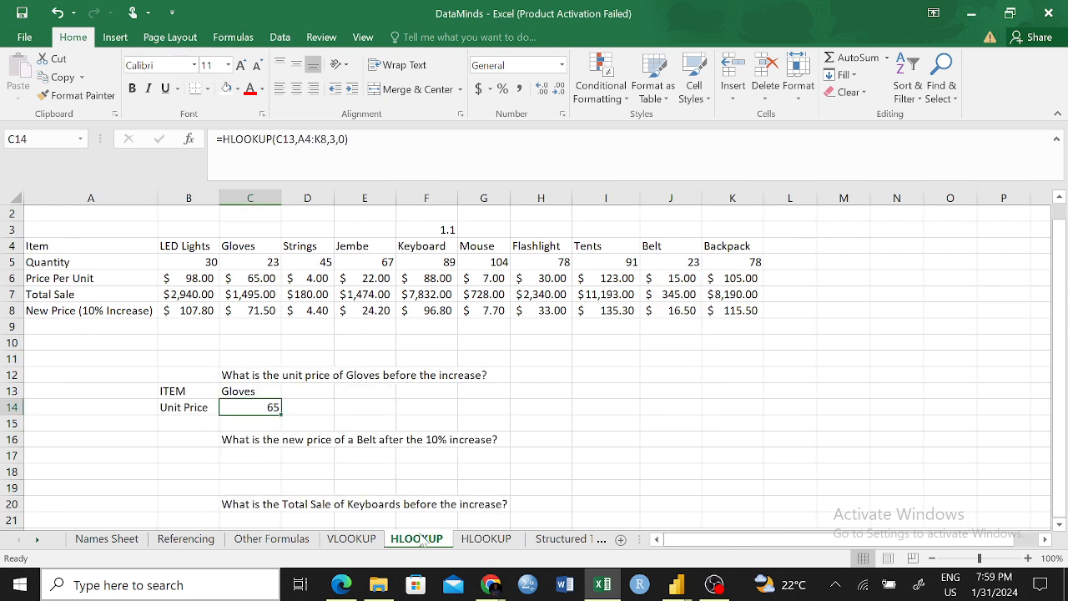
pyautogui.click(244, 367)
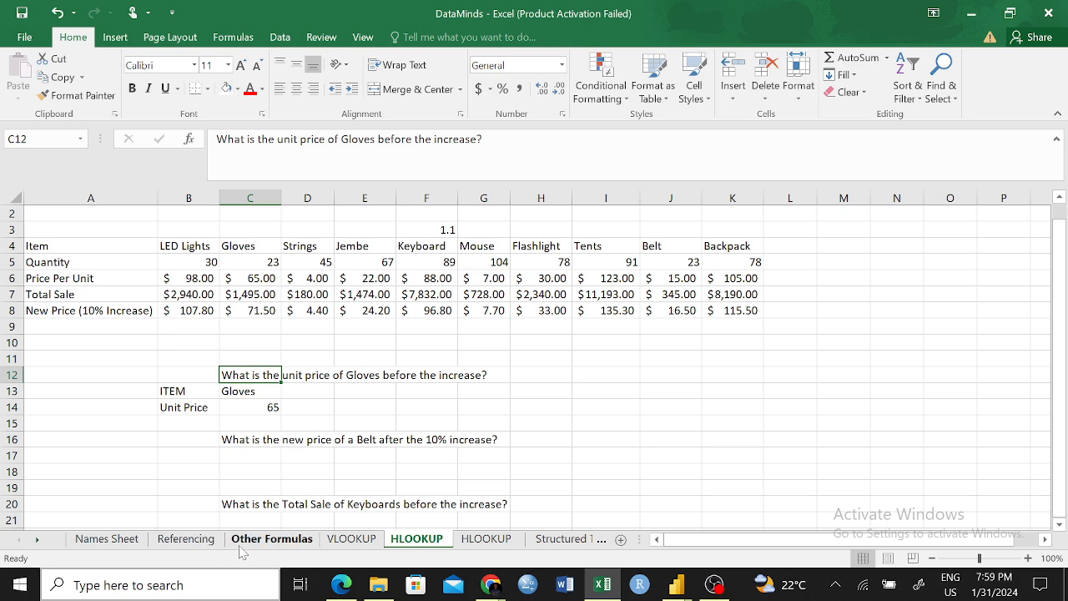
# - Examine the item sales table on the Referencing sheet, including its headers, the factor in I4 and the Total Sale formulas
pyautogui.click(188, 539)
pyautogui.click(855, 359)
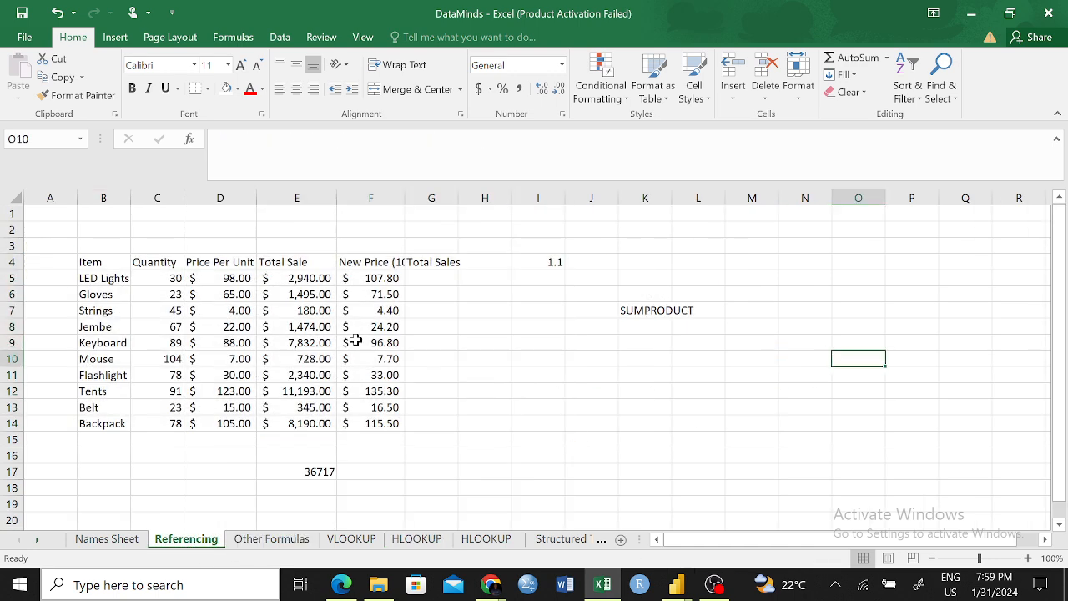
pyautogui.moveTo(79, 262); pyautogui.dragTo(365, 428)
pyautogui.click(639, 441)
pyautogui.moveTo(93, 259); pyautogui.dragTo(422, 334)
pyautogui.moveTo(567, 392); pyautogui.dragTo(567, 373)
pyautogui.click(559, 264)
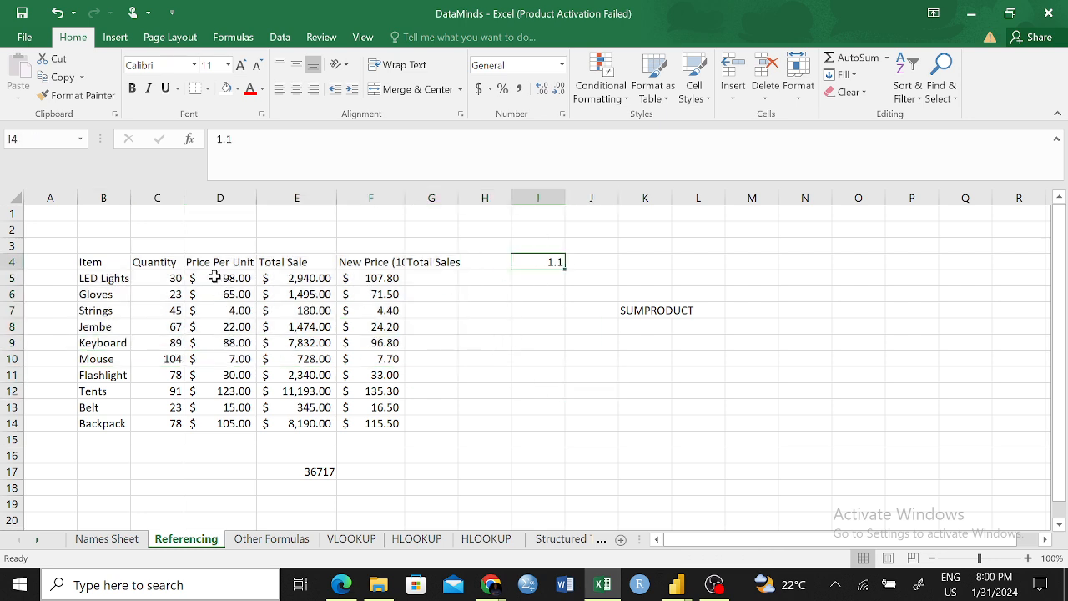
pyautogui.click(676, 364)
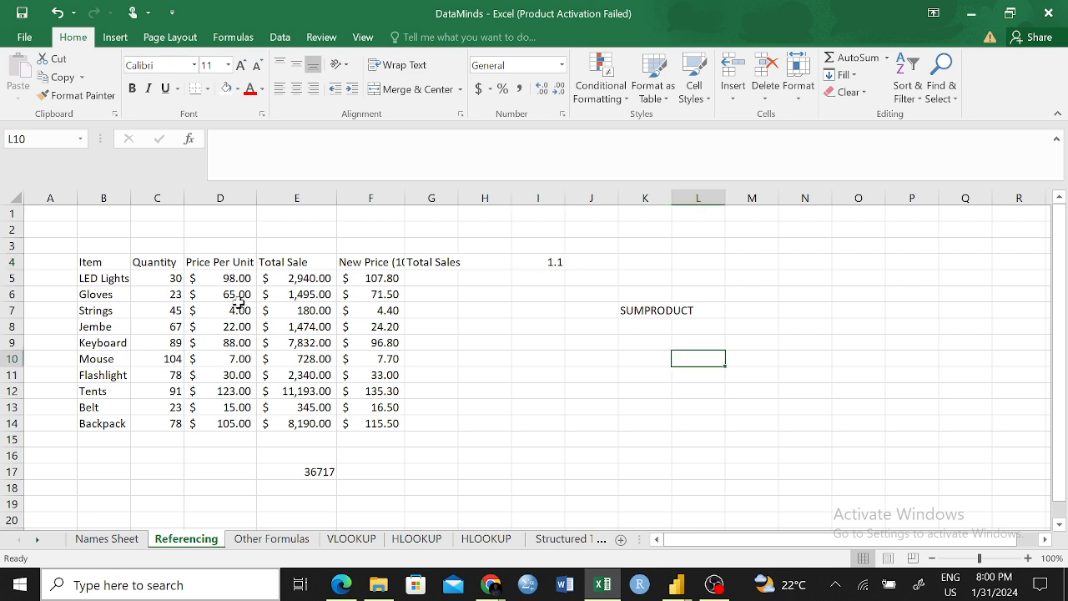
pyautogui.click(112, 261)
pyautogui.moveTo(112, 261); pyautogui.dragTo(160, 262)
pyautogui.moveTo(302, 295); pyautogui.dragTo(336, 331)
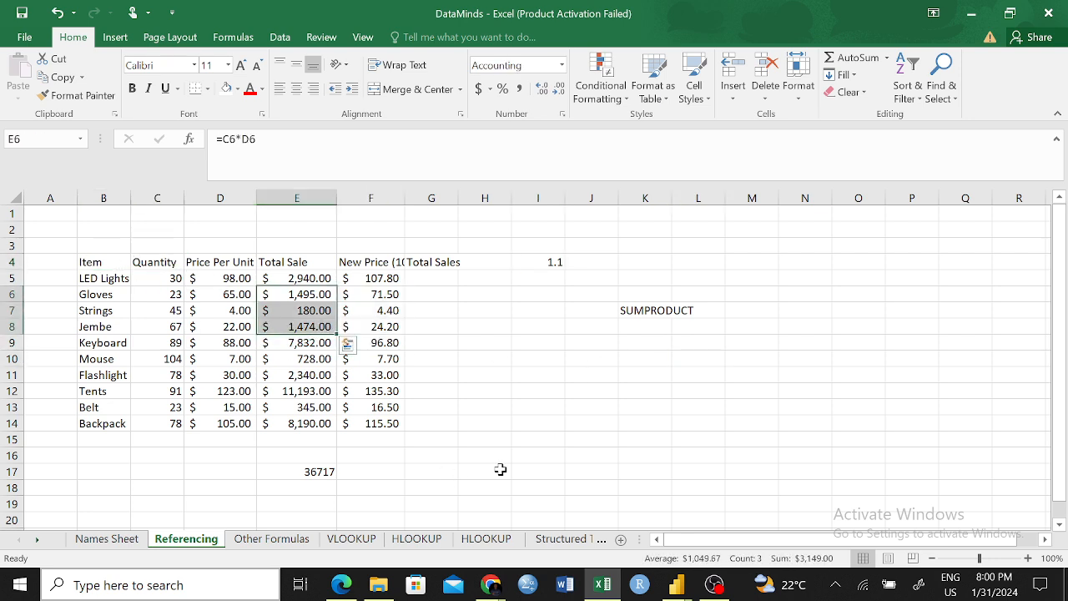
pyautogui.click(534, 423)
# - Copy the item sales table B4:F14 from the Referencing sheet and return to the new HLOOKUP sheet
pyautogui.moveTo(81, 261); pyautogui.dragTo(374, 426)
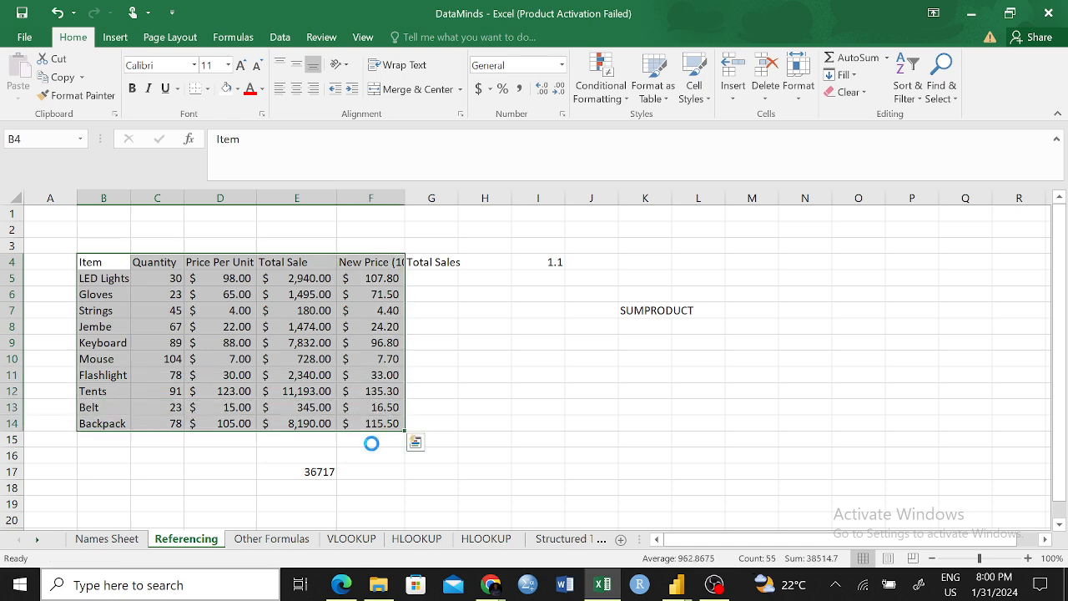
pyautogui.hotkey('ctrl', 'c')
pyautogui.click(484, 538)
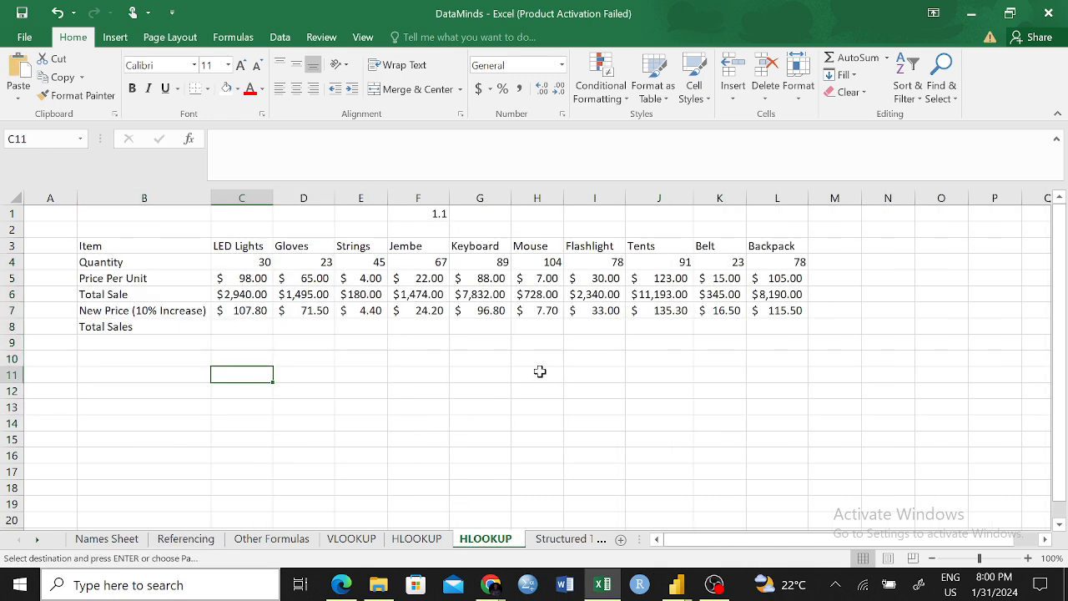
# - Preview the paste options at B13 below the transposed table and paste the copied table as values only
pyautogui.scroll(-2, 540, 371)
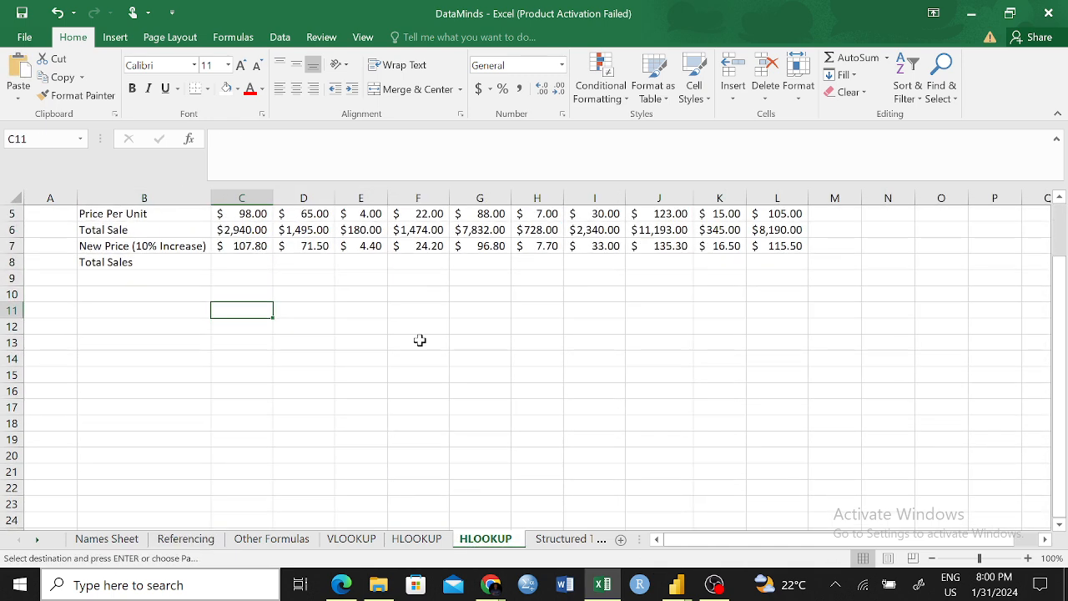
pyautogui.rightClick(129, 341)
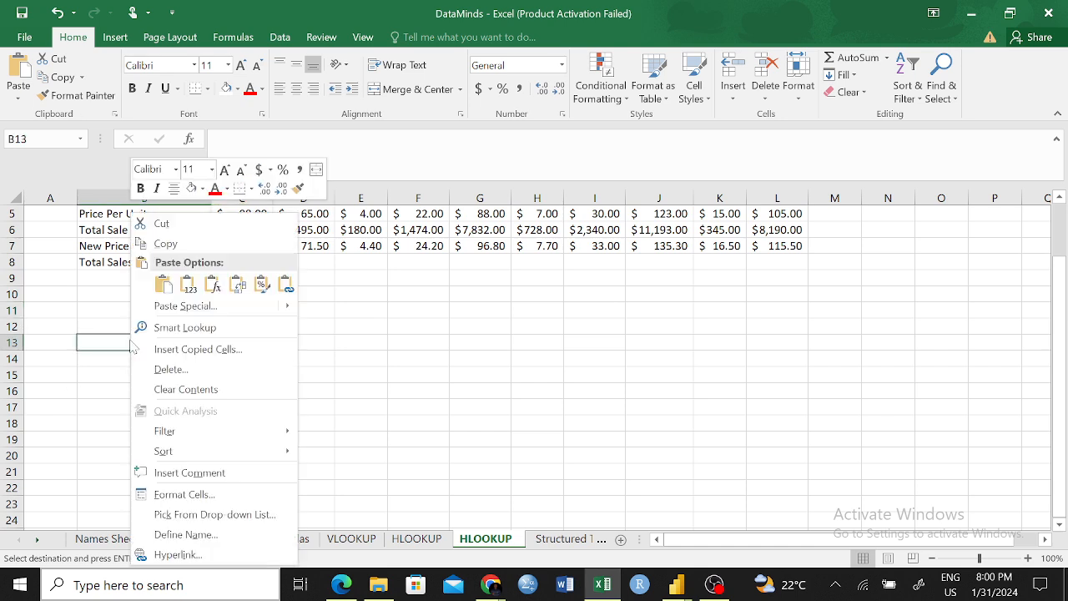
pyautogui.click(165, 286)
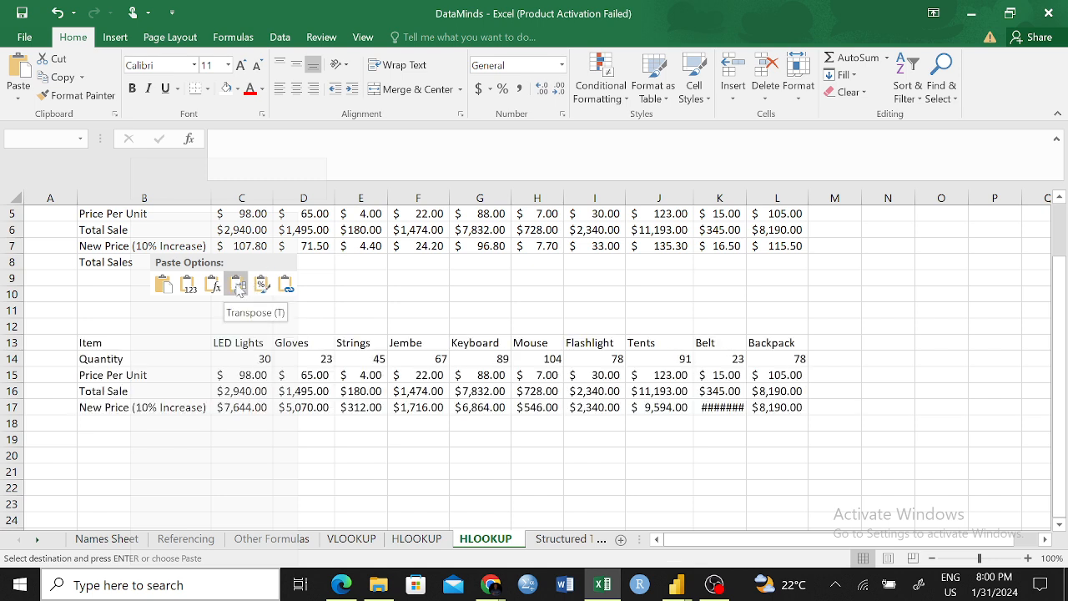
pyautogui.moveTo(239, 306)
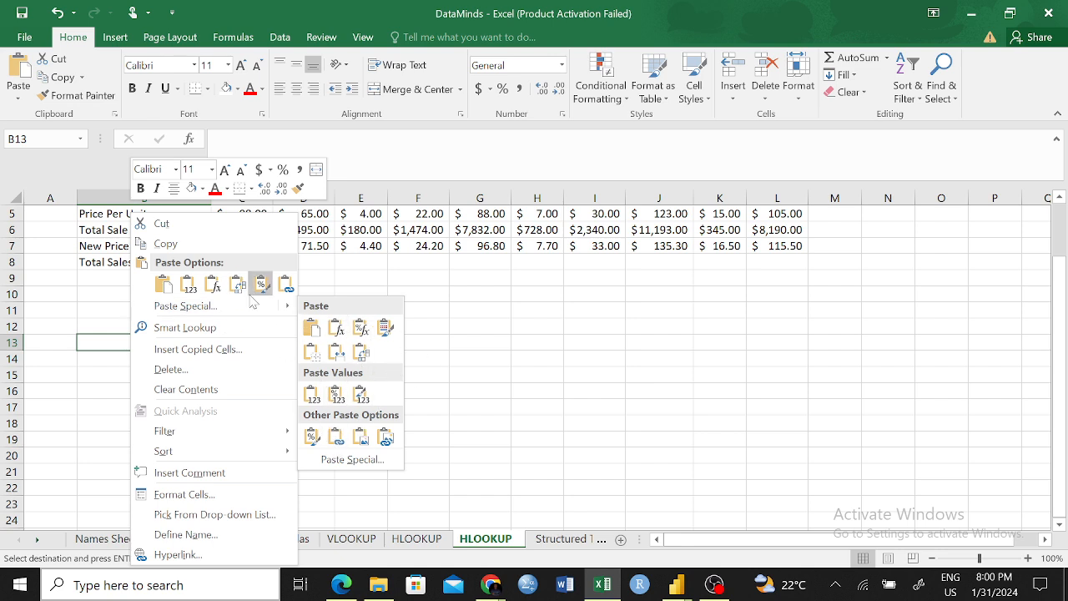
pyautogui.click(185, 283)
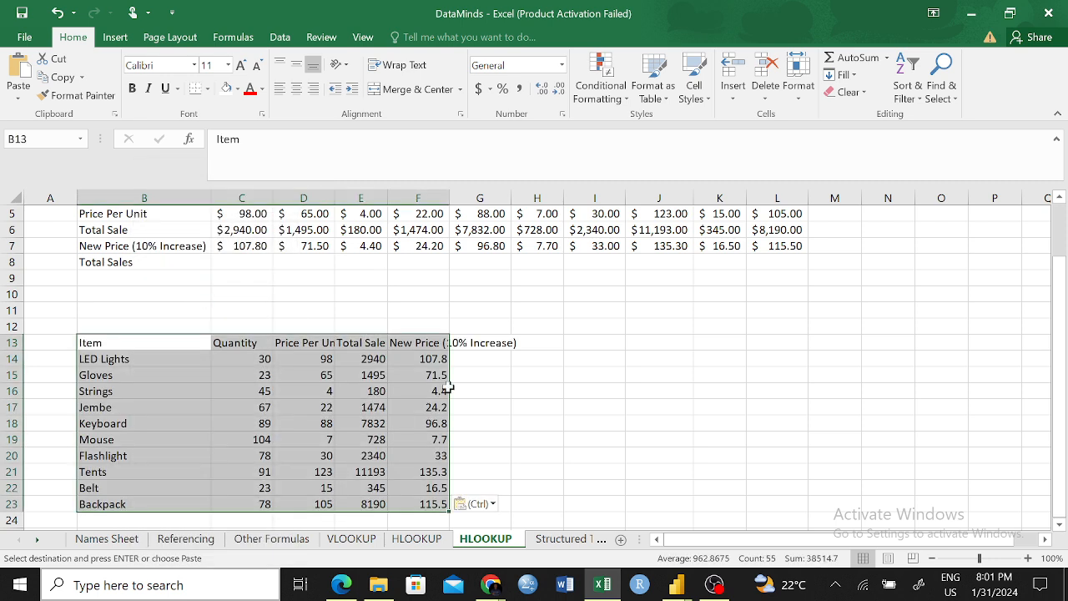
# - Check several Total Sale cells for formulas and undo the values-only paste
pyautogui.click(536, 376)
pyautogui.click(360, 374)
pyautogui.click(384, 406)
pyautogui.click(374, 439)
pyautogui.hotkey('ctrl', 'z')
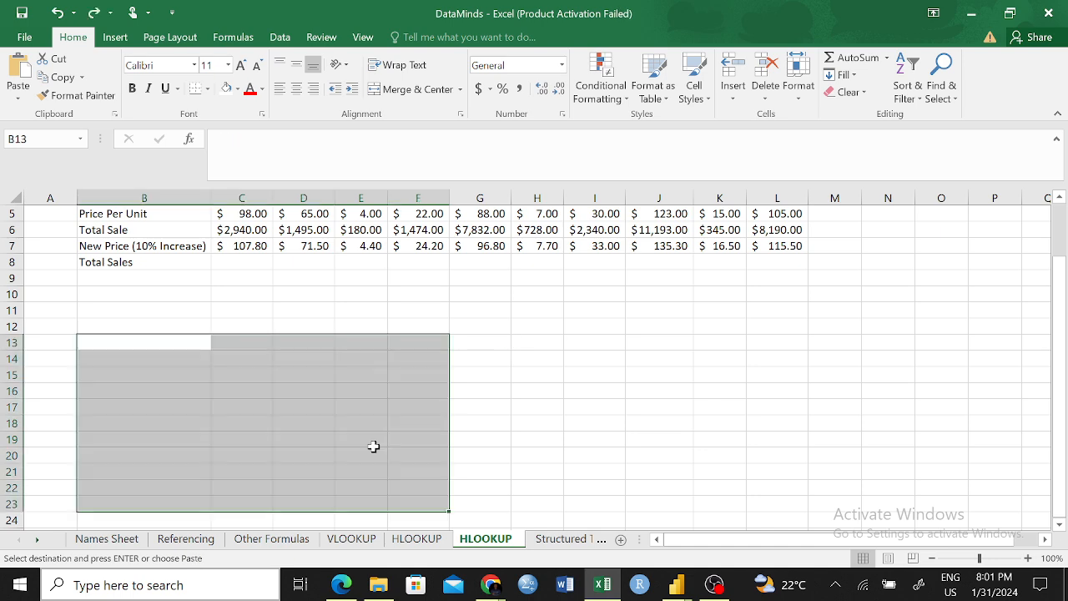
# - Paste only the formulas of the copied table at B13 and check the LED Lights Total Sale formula in E14
pyautogui.rightClick(140, 340)
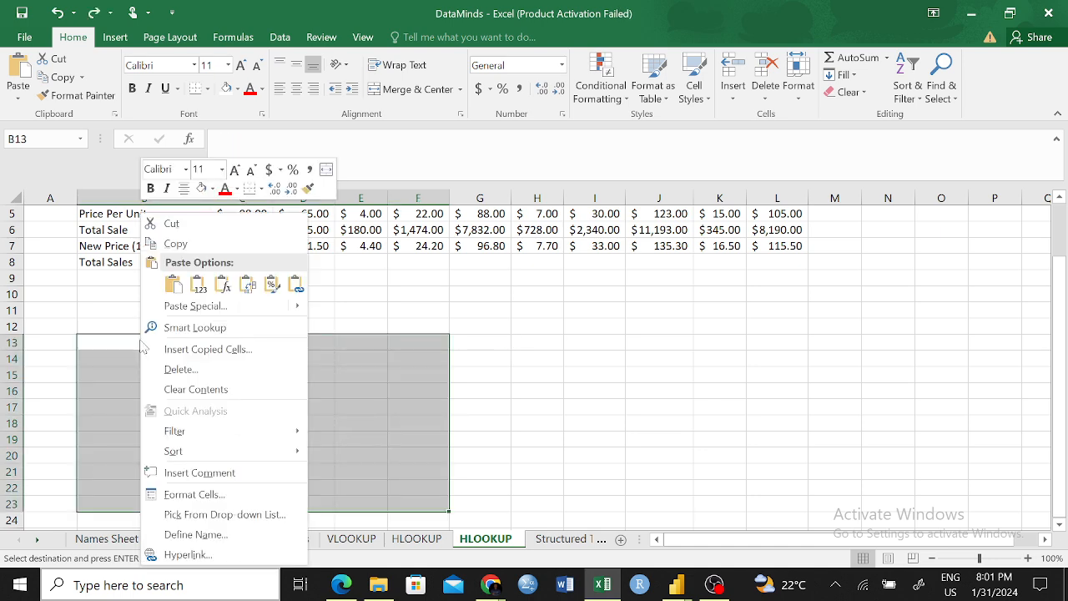
pyautogui.click(236, 285)
pyautogui.click(223, 286)
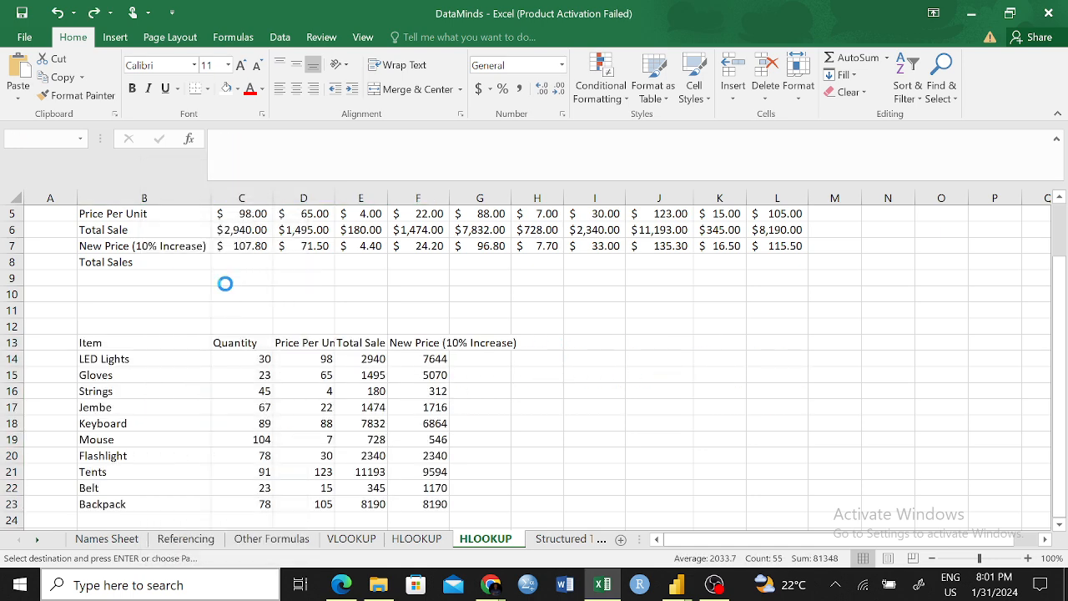
pyautogui.click(534, 407)
pyautogui.click(368, 360)
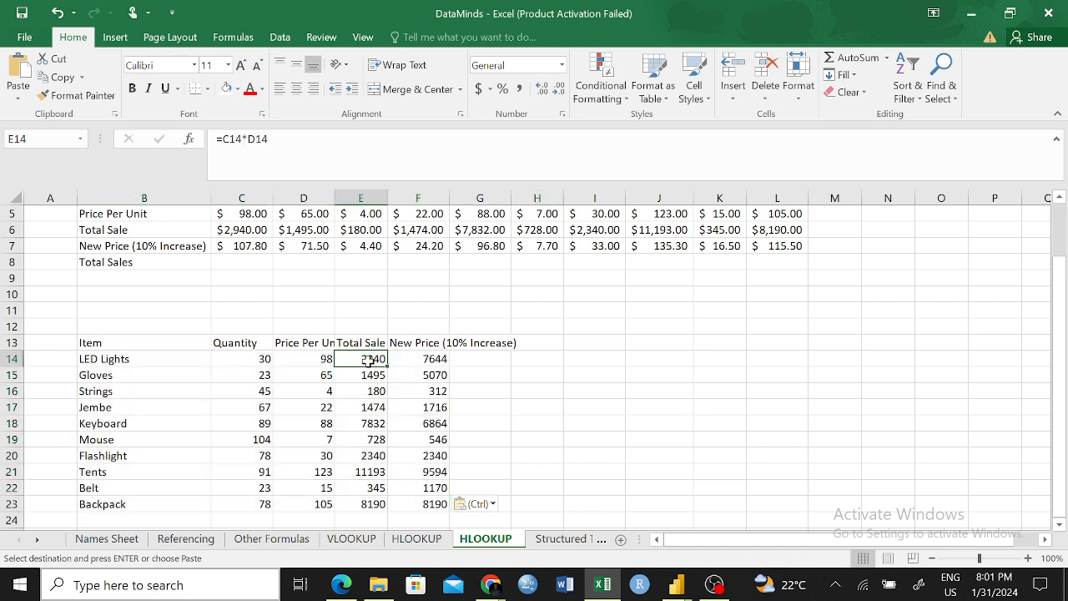
# - Try replacing the E14 formula with a reference to H21, and restore it to =C14*D14
pyautogui.press('F2')
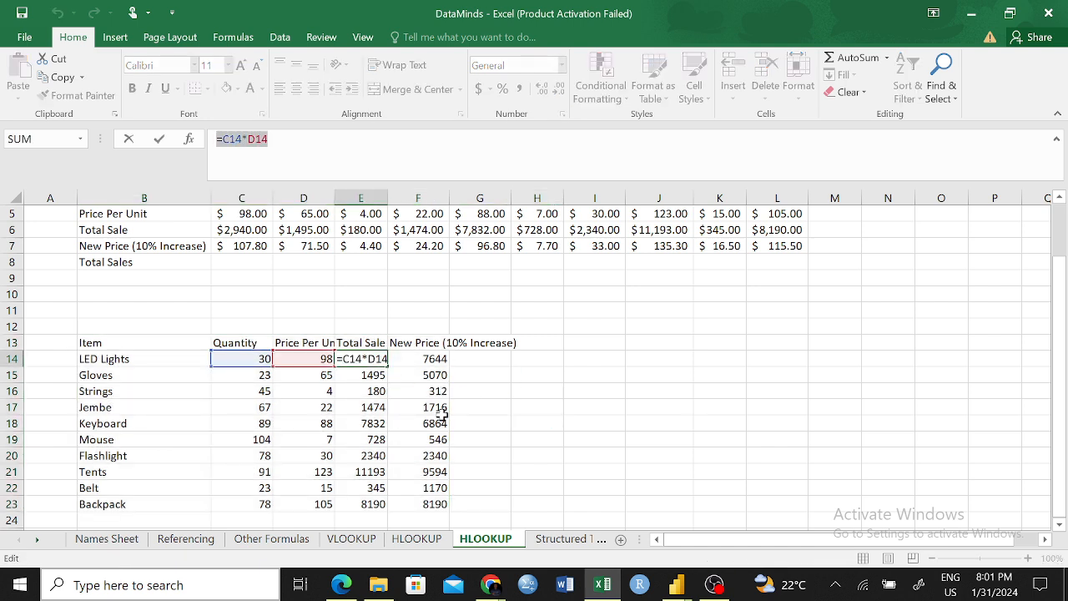
pyautogui.write('=')
pyautogui.click(537, 471)
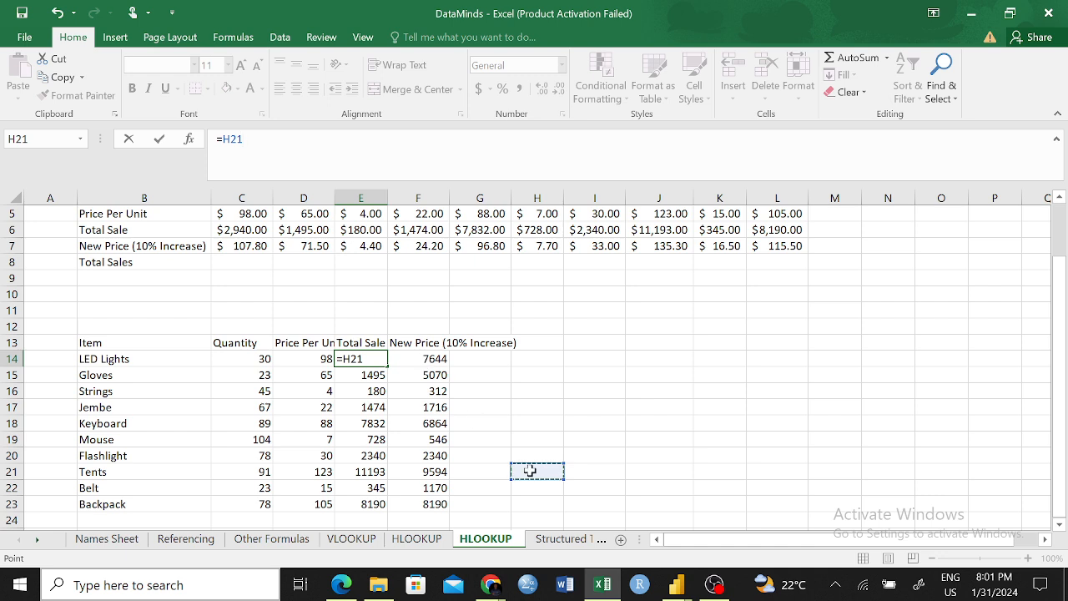
pyautogui.hotkey('ctrl', 'z')
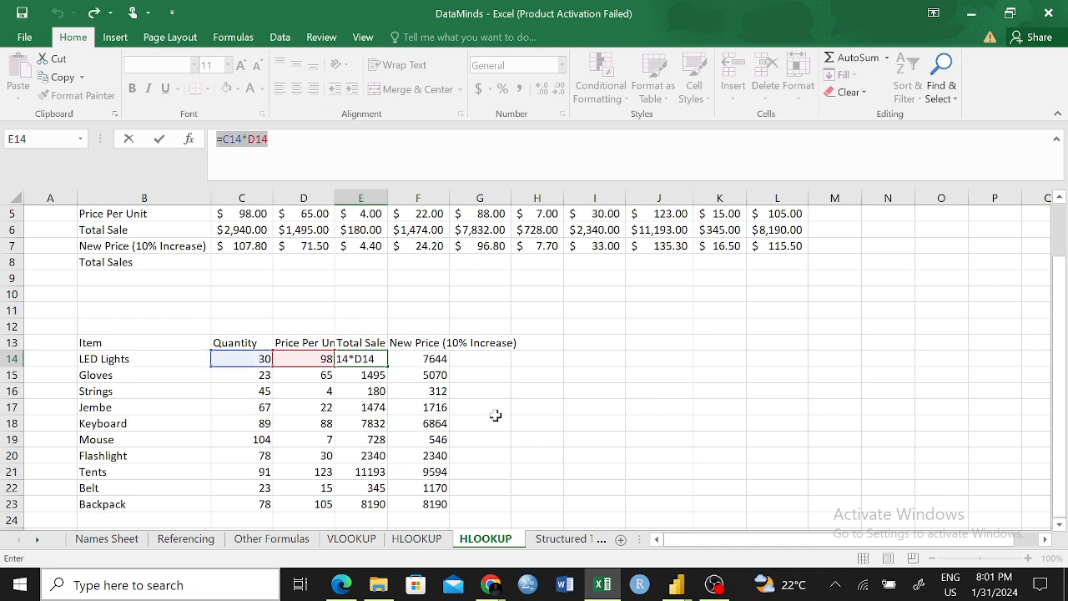
pyautogui.hotkey('ctrl', 'y')
pyautogui.hotkey('ctrl', 'z')
pyautogui.click(269, 139)
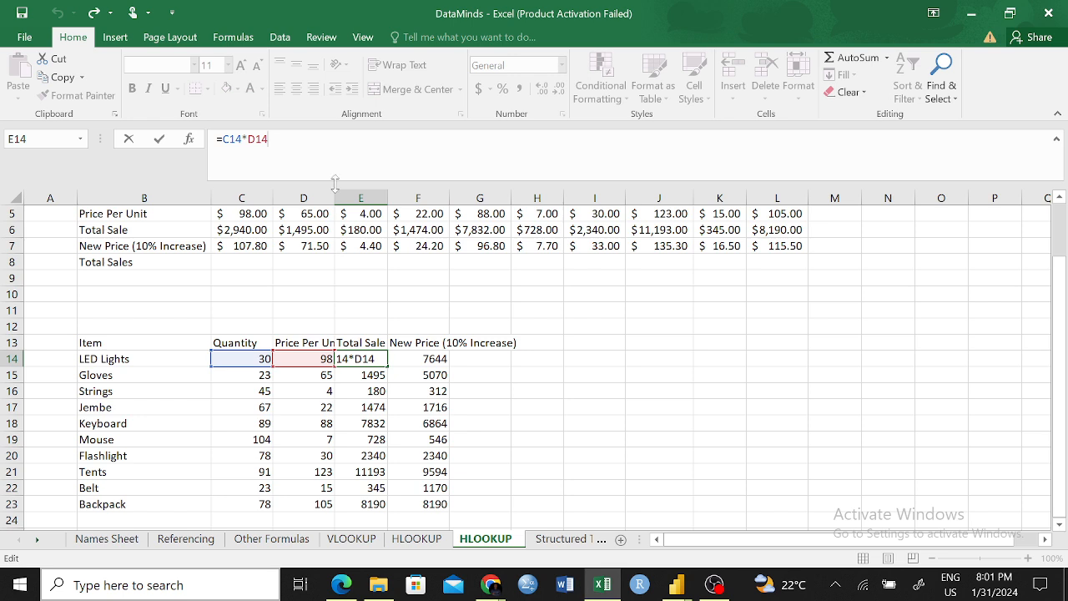
pyautogui.press('Return')
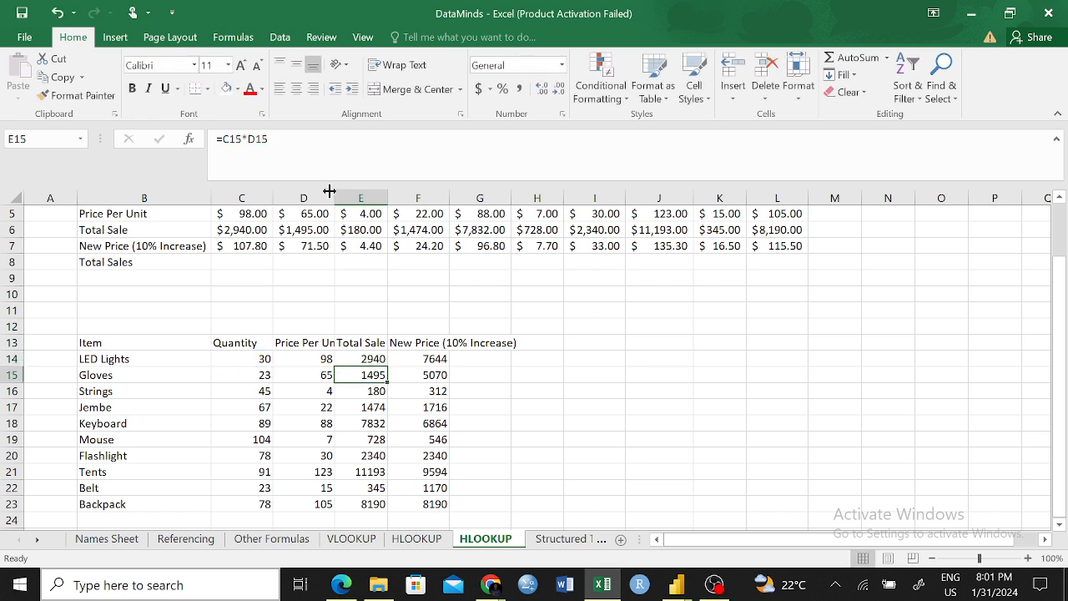
# - Undo the formula edit in E14 and the formulas-only paste
pyautogui.press('Up')
pyautogui.hotkey('ctrl', 'z')
pyautogui.hotkey('ctrl', 'z')
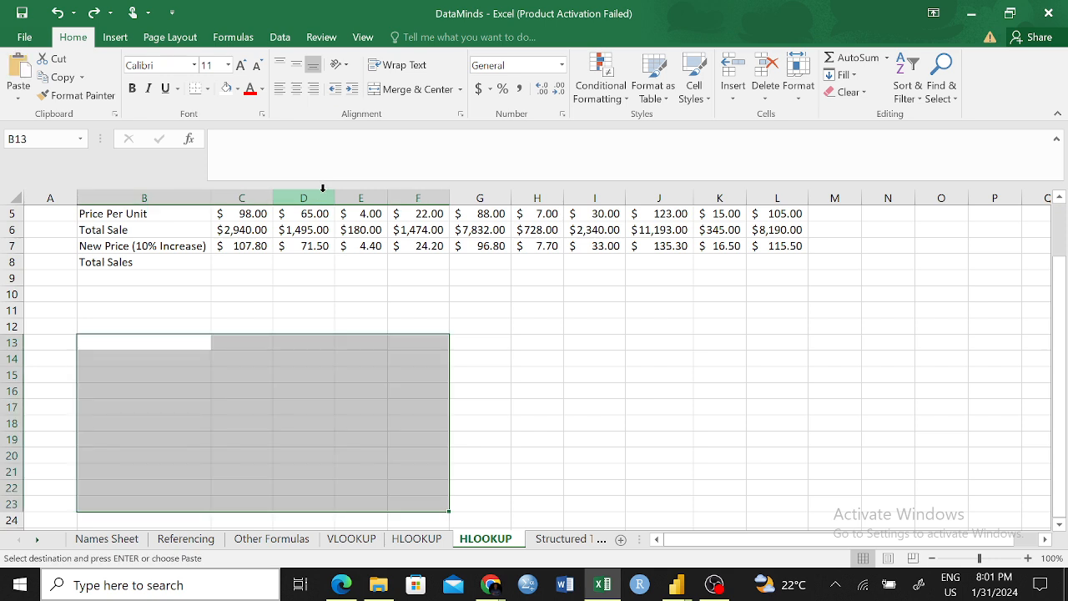
# - Paste only the formatting of the copied table at B13
pyautogui.click(342, 339)
pyautogui.rightClick(130, 348)
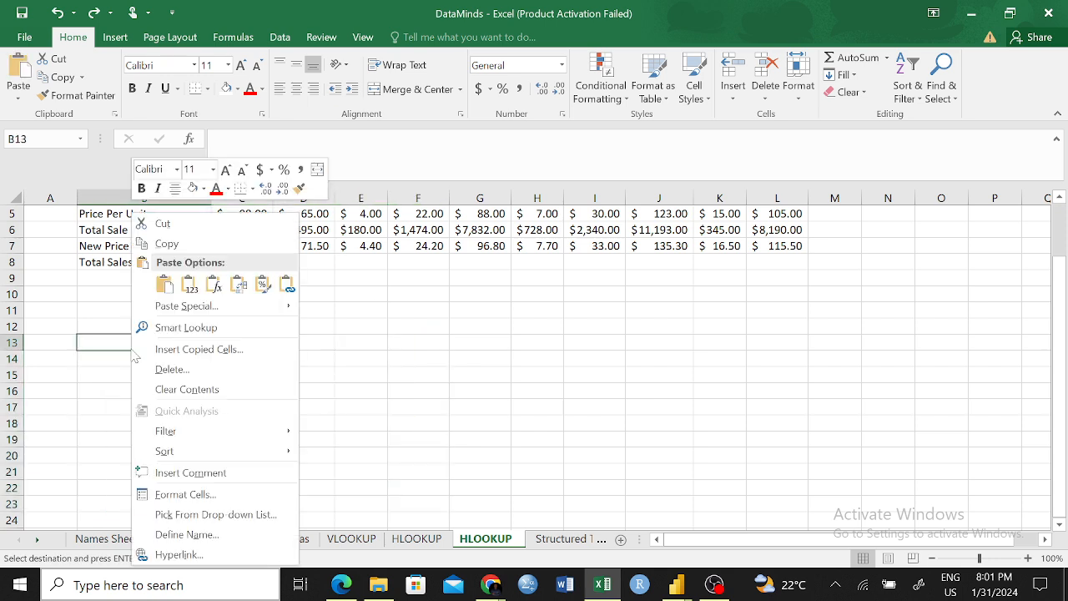
pyautogui.click(236, 286)
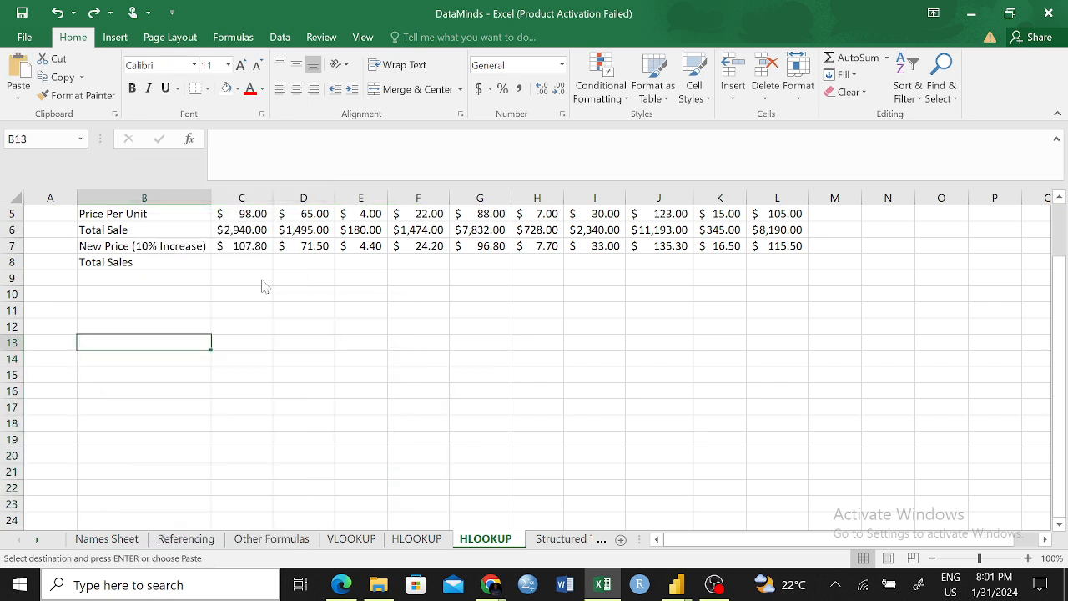
pyautogui.click(504, 396)
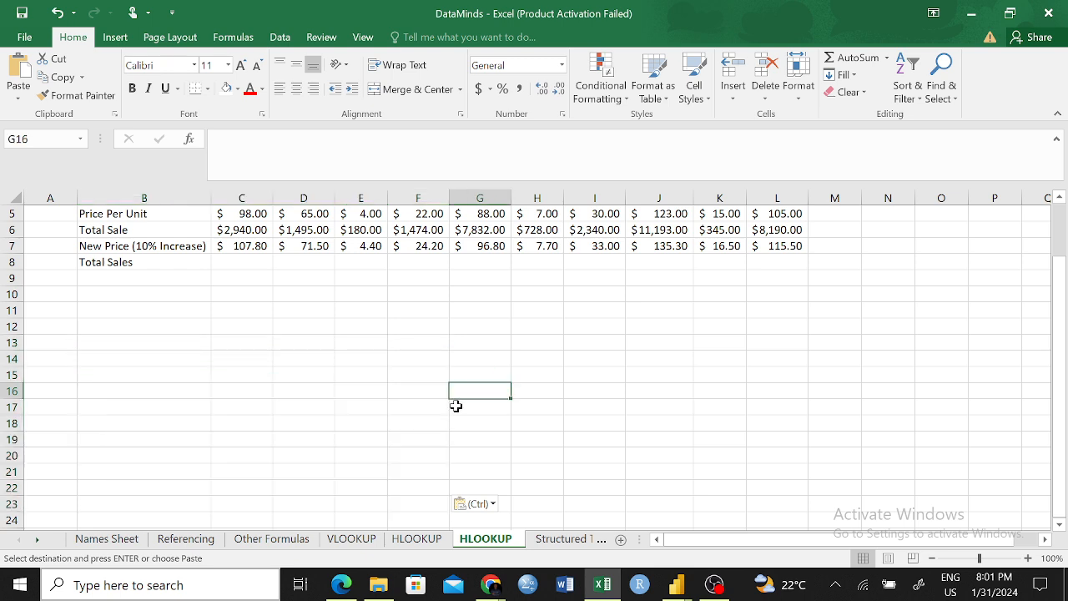
# - Paste the copied table with its formulas and formatting at B14, and check its Total Sale and New Price formulas
pyautogui.click(188, 358)
pyautogui.rightClick(189, 358)
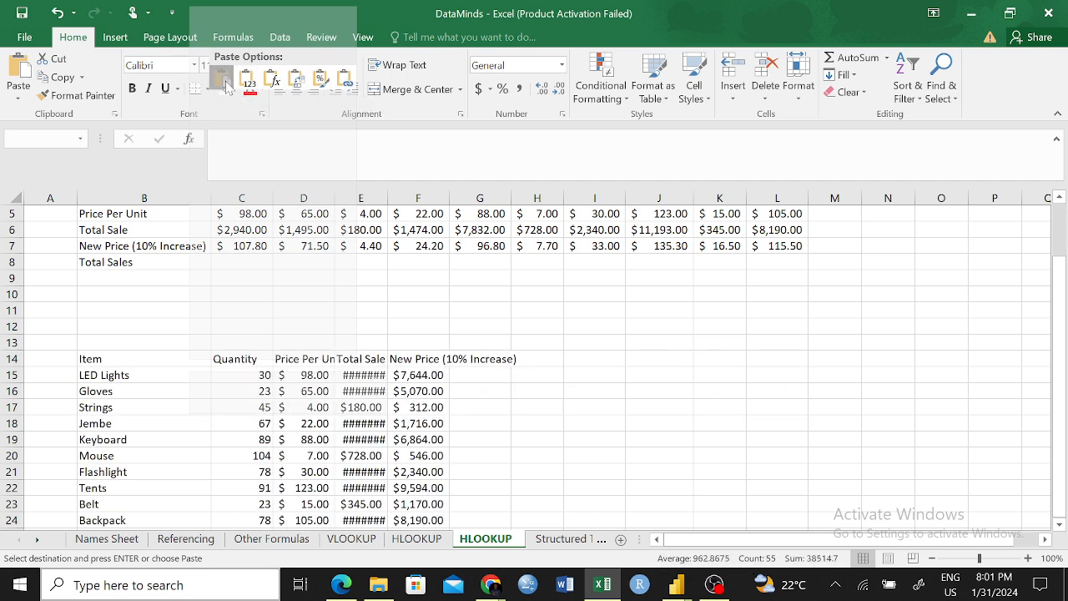
pyautogui.click(294, 79)
pyautogui.click(402, 375)
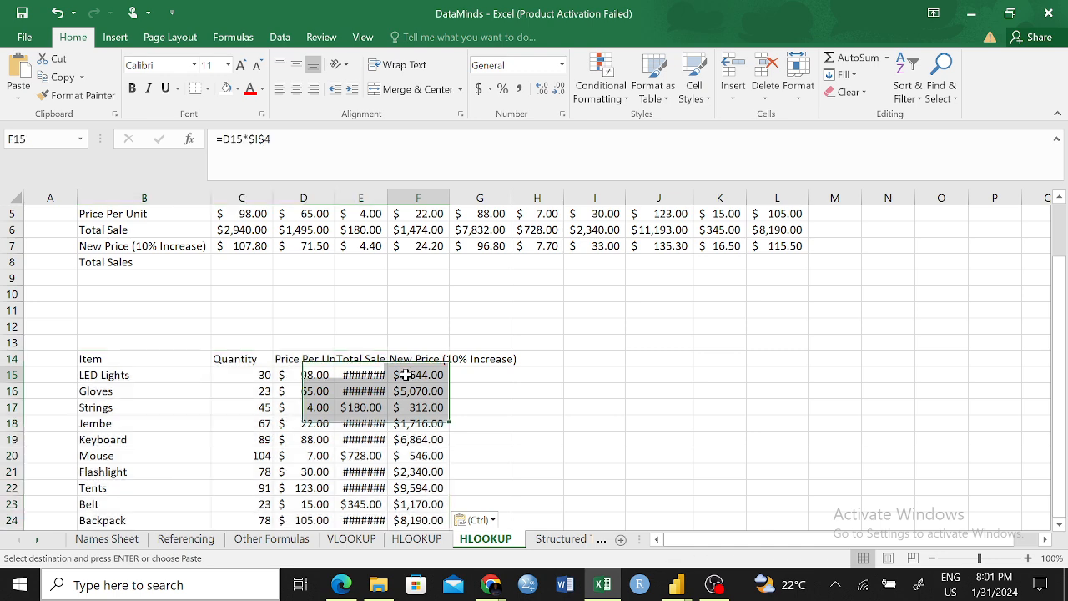
pyautogui.click(367, 390)
pyautogui.click(365, 435)
pyautogui.click(402, 405)
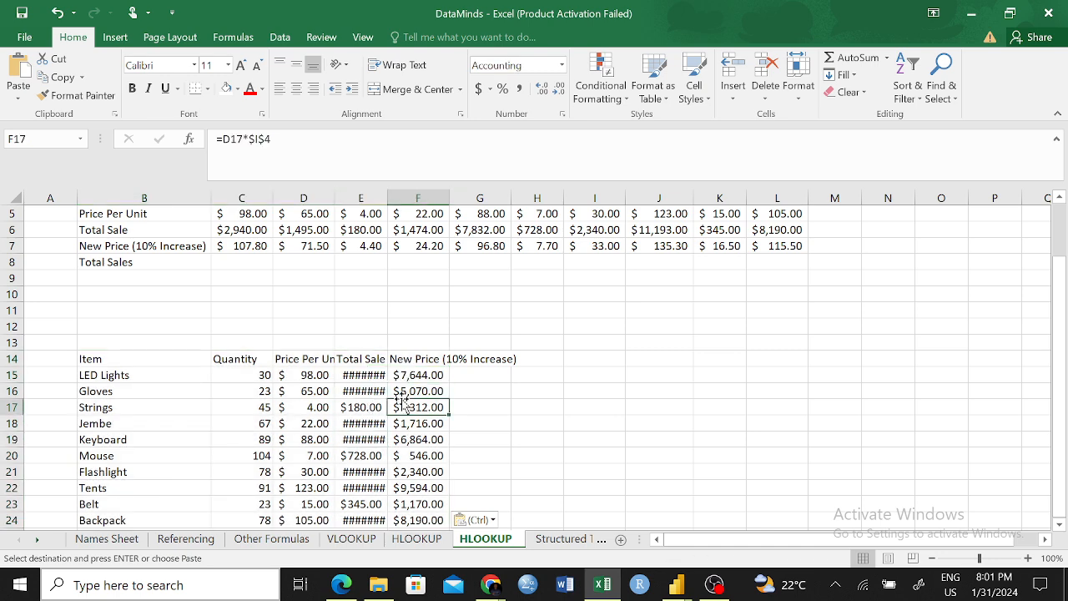
# - Undo the paste at B14 and paste the copied table transposed at B11
pyautogui.hotkey('ctrl', 'z')
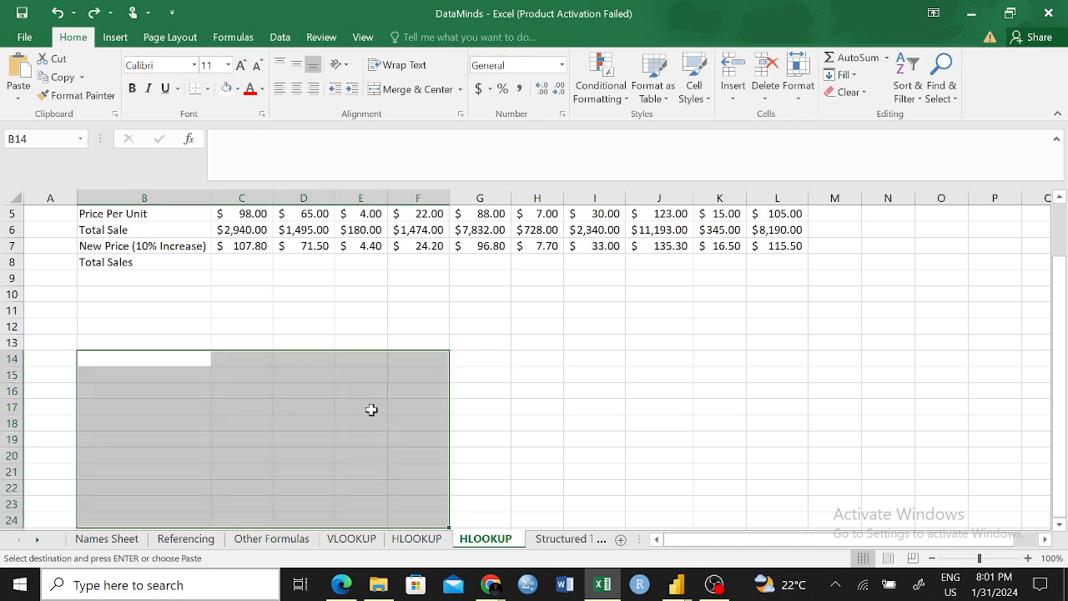
pyautogui.click(217, 312)
pyautogui.click(156, 312)
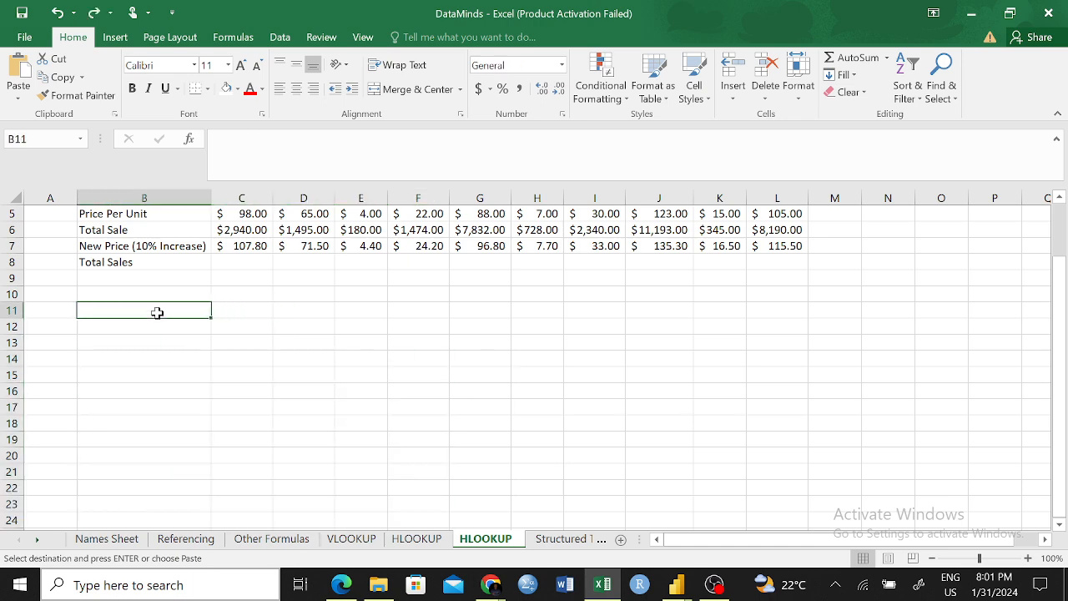
pyautogui.rightClick(157, 311)
pyautogui.click(265, 285)
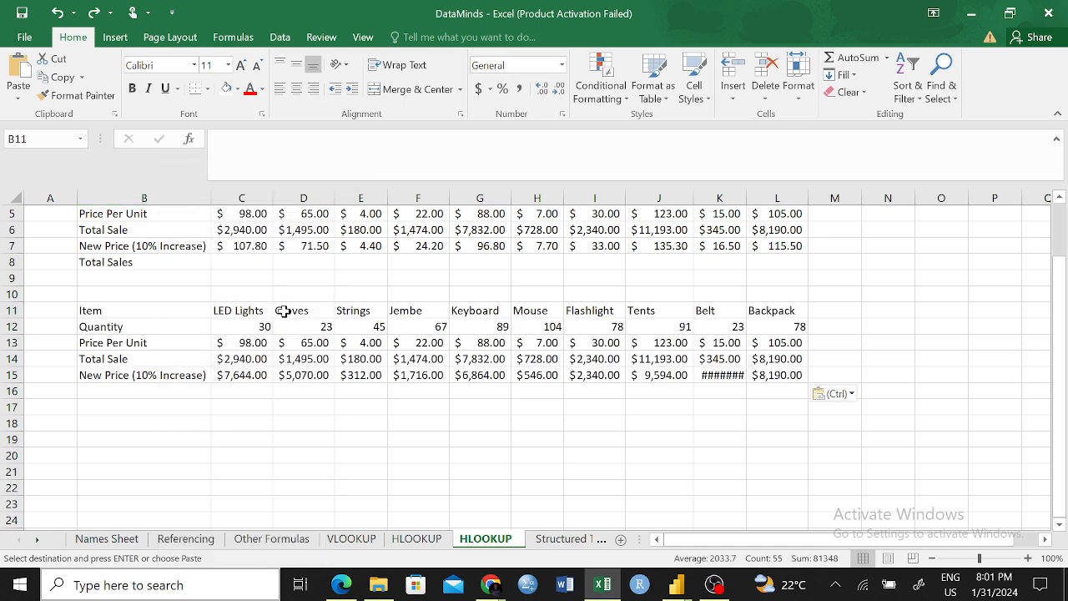
pyautogui.click(331, 433)
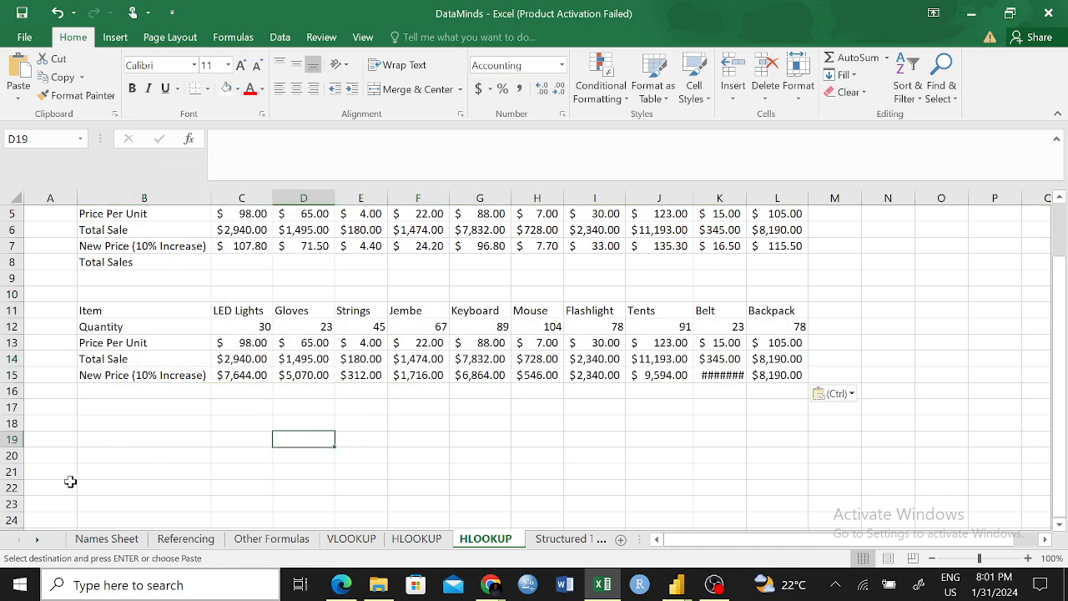
# - Copy the item sales table B4:F14 from the Referencing sheet again and paste it untransposed at N11 of the HLOOKUP sheet
pyautogui.click(182, 534)
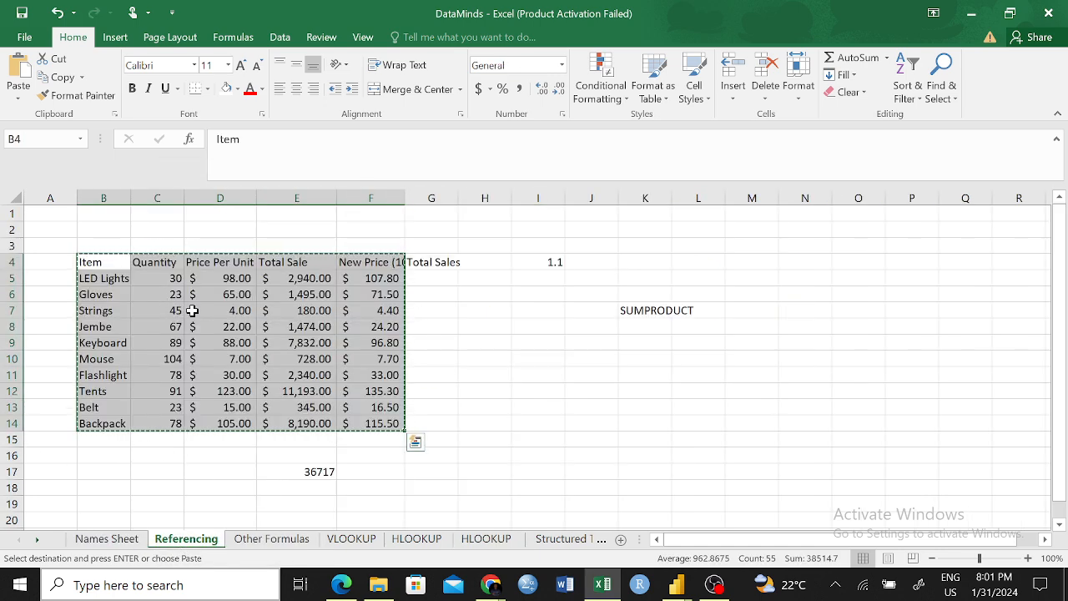
pyautogui.click(469, 541)
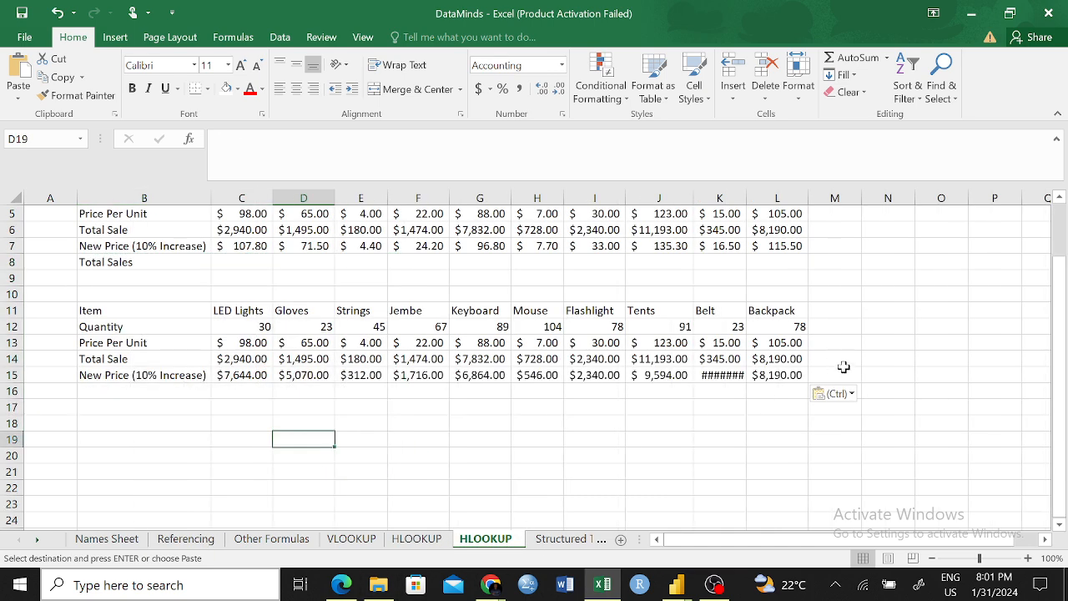
pyautogui.click(893, 308)
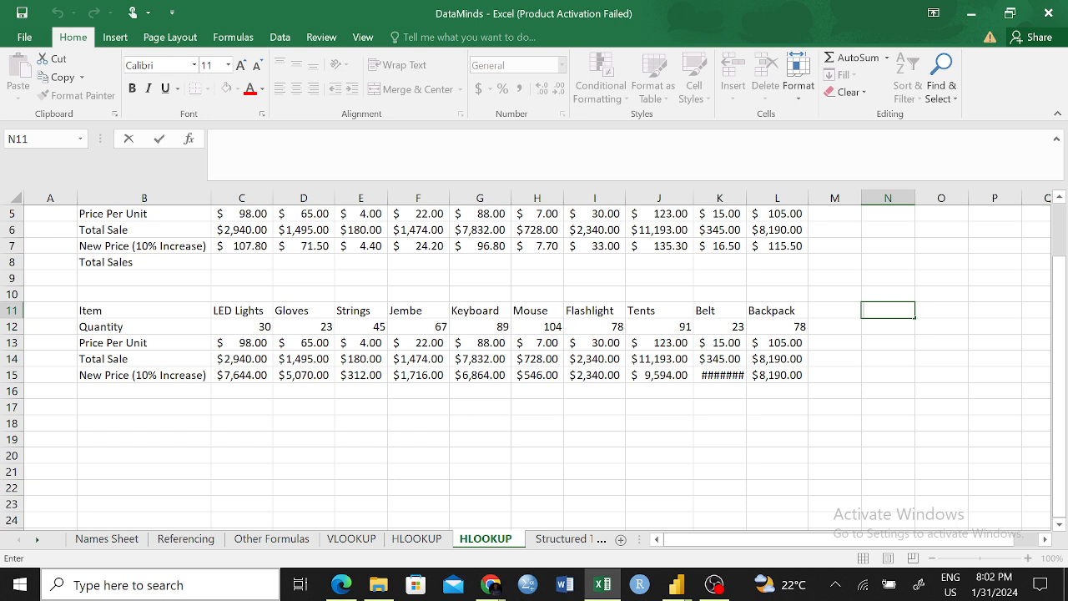
pyautogui.rightClick(888, 311)
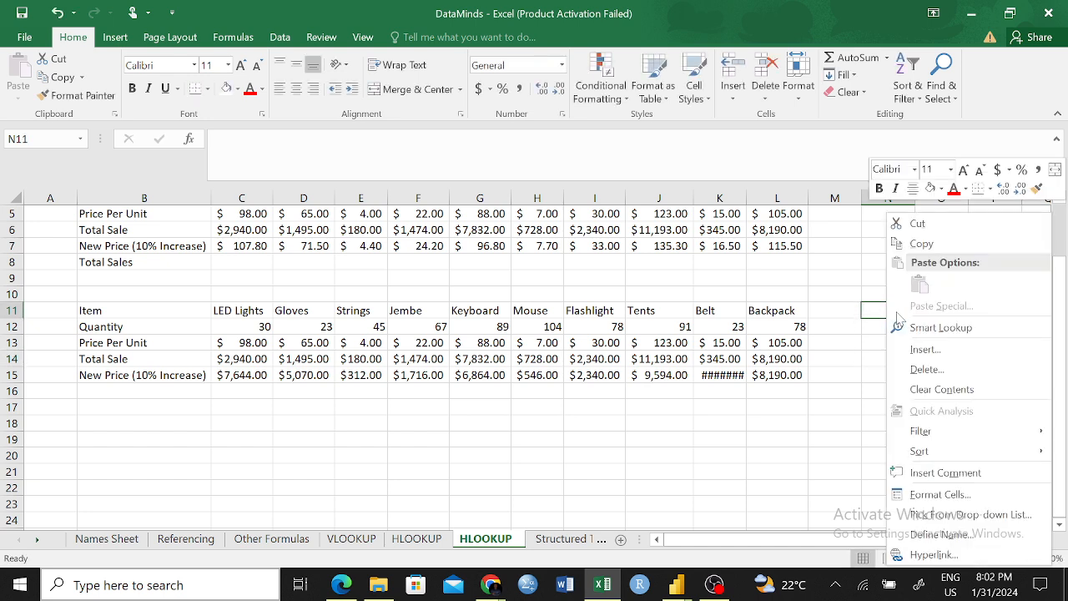
pyautogui.press('Escape')
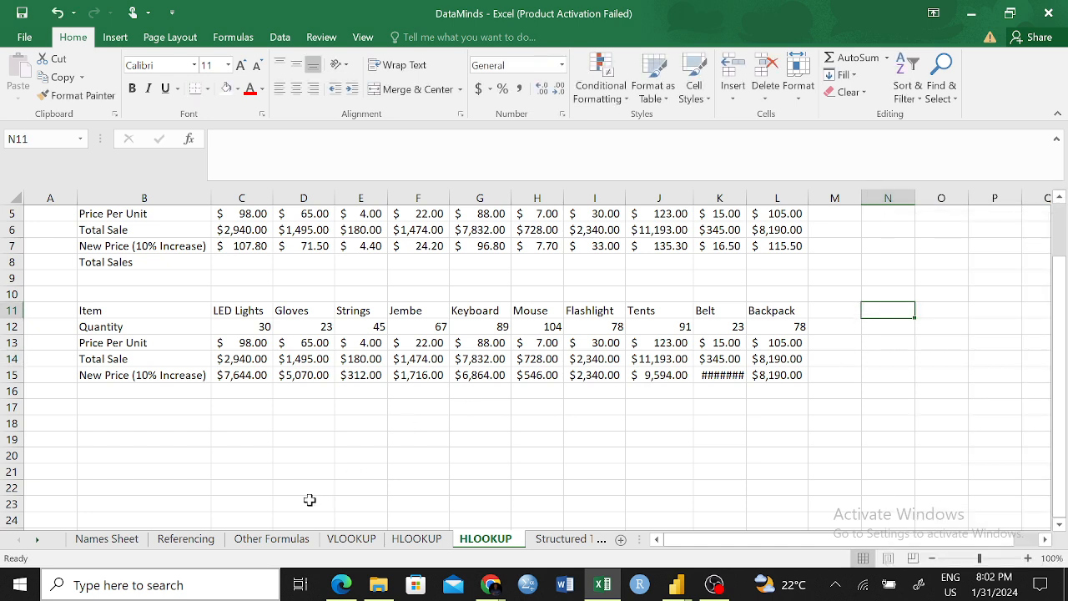
pyautogui.click(191, 541)
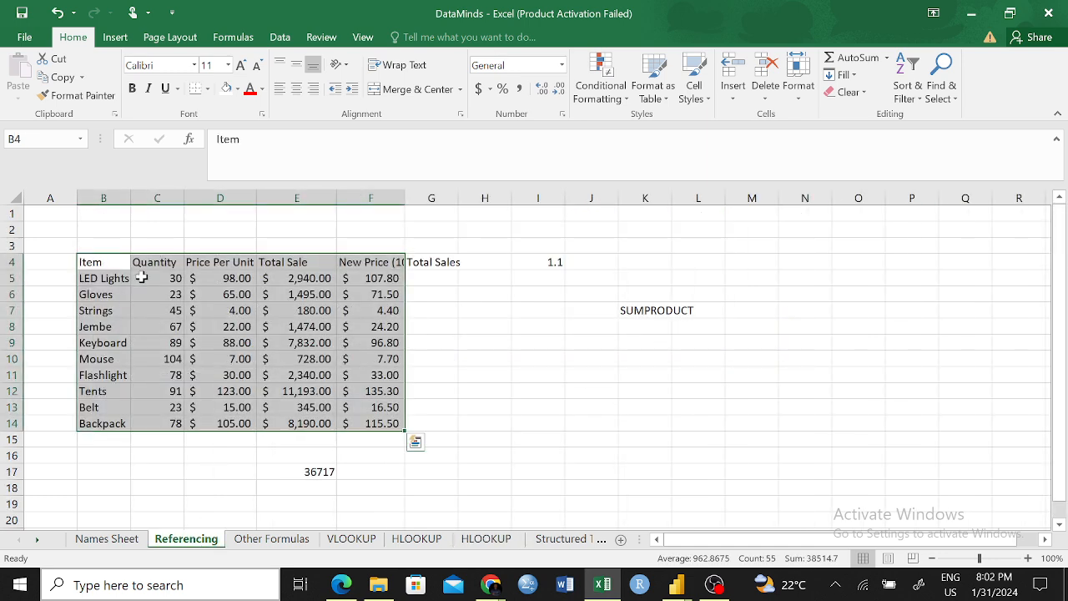
pyautogui.hotkey('ctrl', 'c')
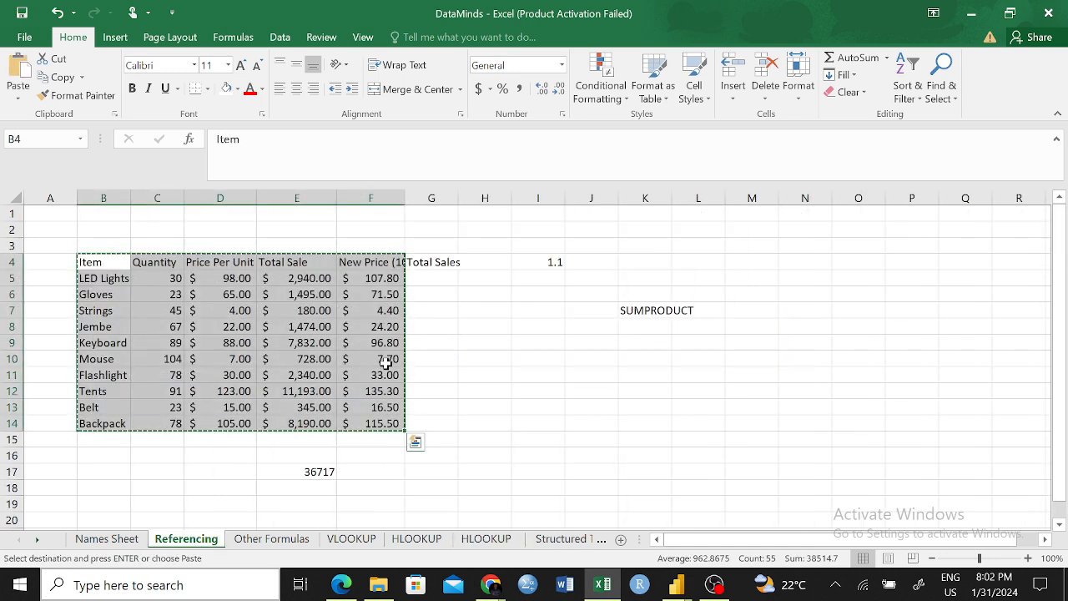
pyautogui.click(485, 539)
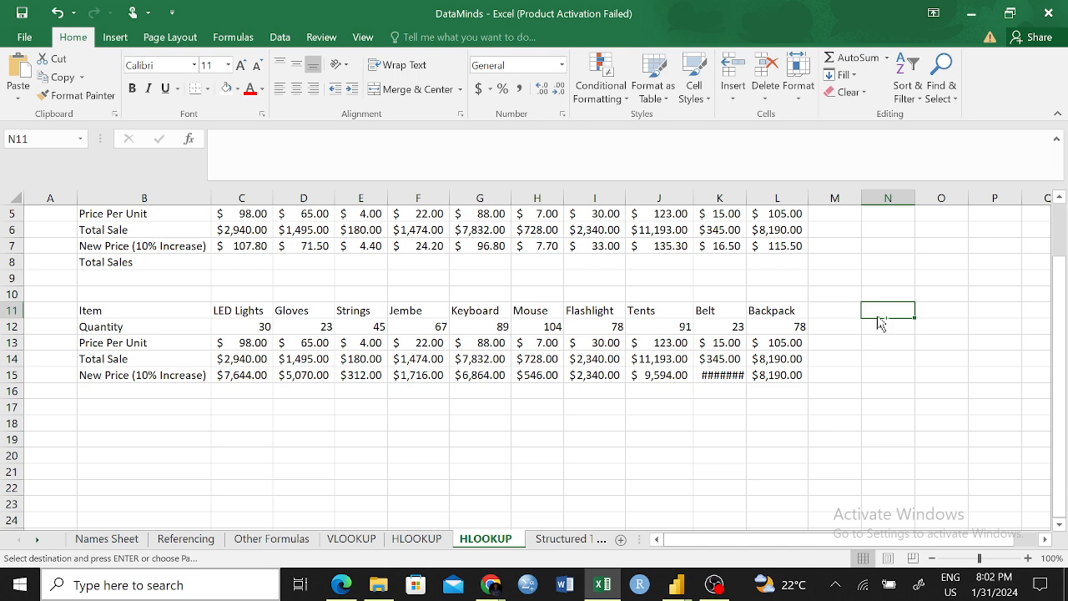
pyautogui.hotkey('ctrl', 'v')
# - Compare the untransposed table at N11 with the transposed one at B11, and undo both pastes
pyautogui.moveTo(727, 544)
pyautogui.mouseDown()
pyautogui.moveTo(796, 553)
pyautogui.moveTo(748, 544)
pyautogui.mouseUp()
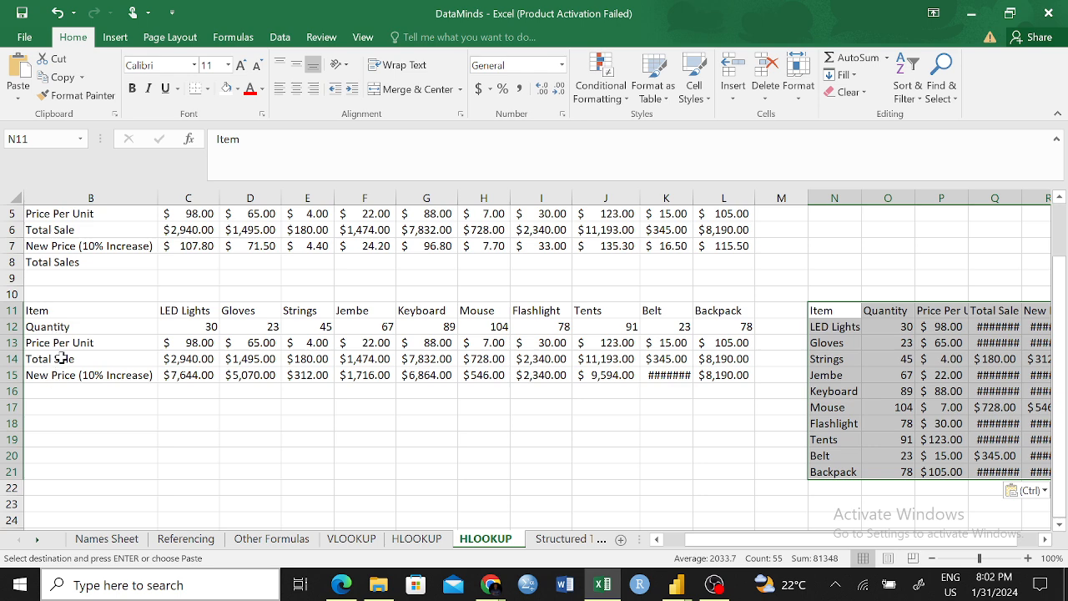
pyautogui.moveTo(876, 314); pyautogui.dragTo(926, 294)
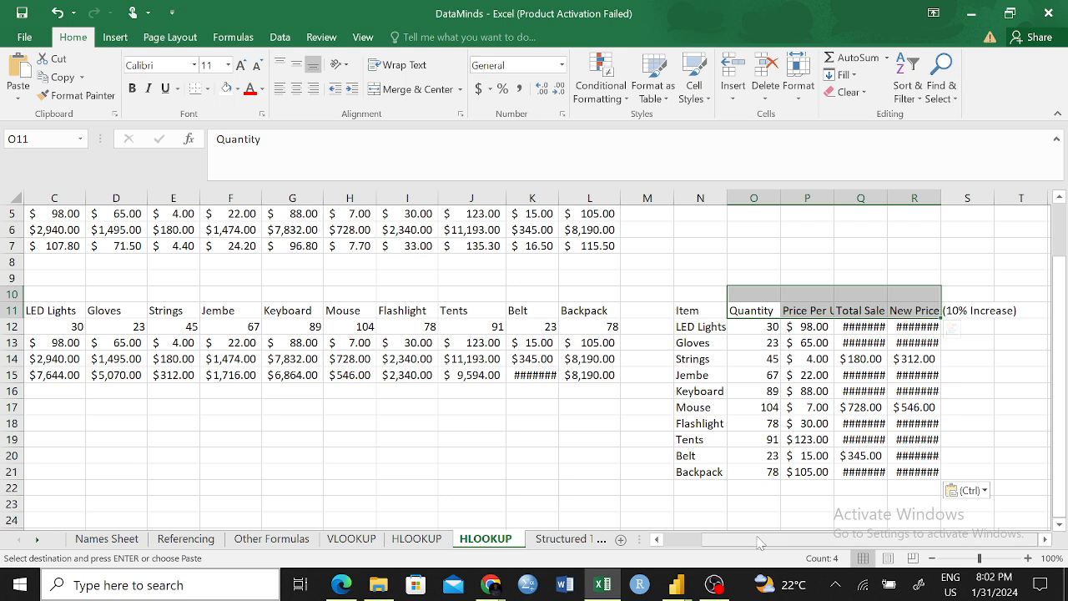
pyautogui.moveTo(759, 543); pyautogui.dragTo(698, 543)
pyautogui.moveTo(127, 310); pyautogui.dragTo(125, 377)
pyautogui.click(780, 377)
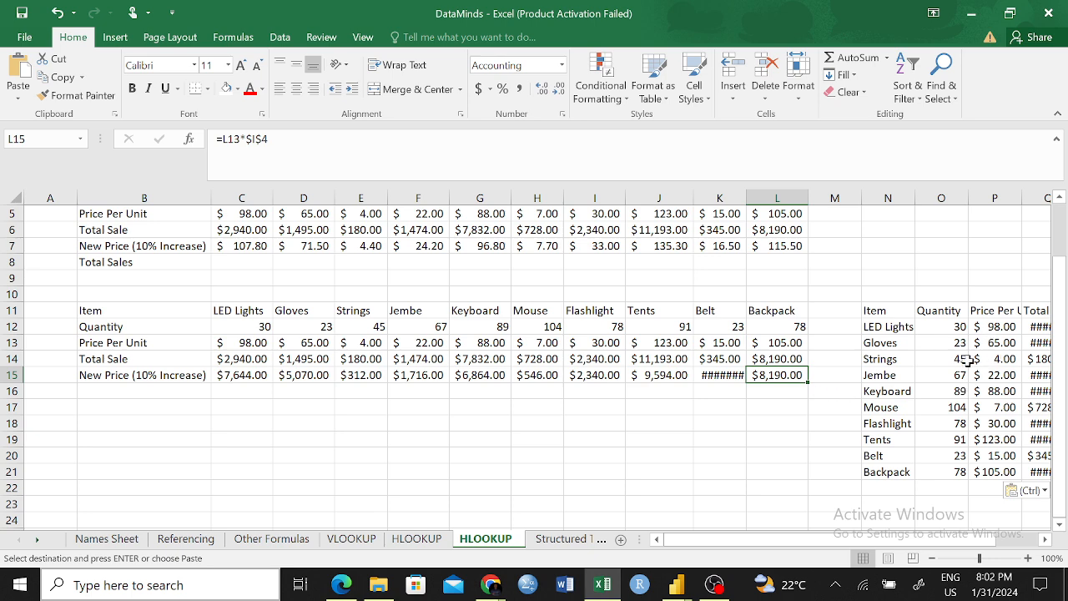
pyautogui.hotkey('ctrl', 'z')
pyautogui.click(604, 422)
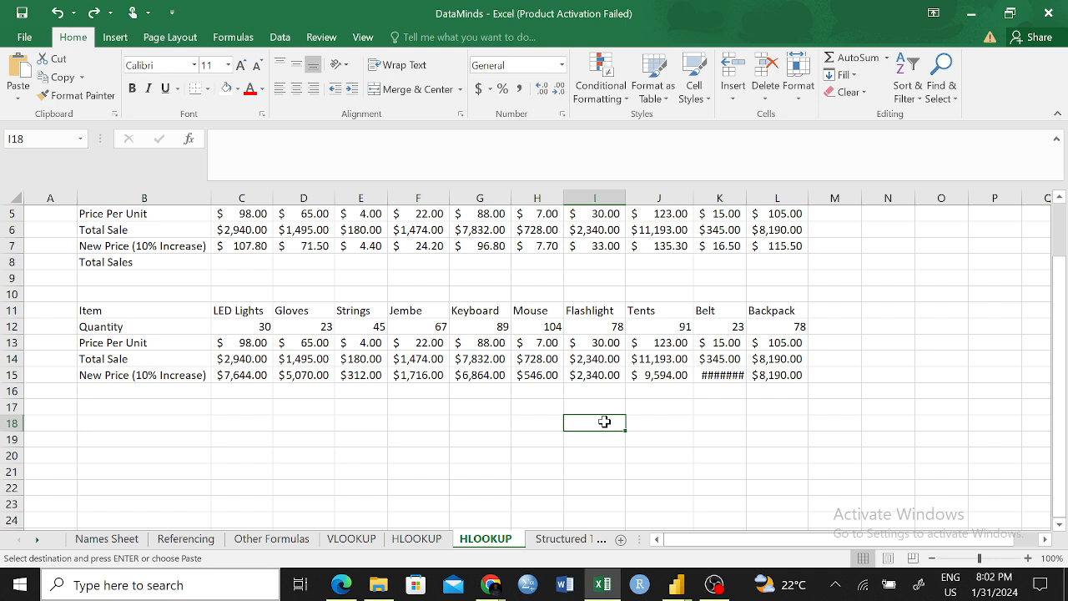
pyautogui.hotkey('ctrl', 'z')
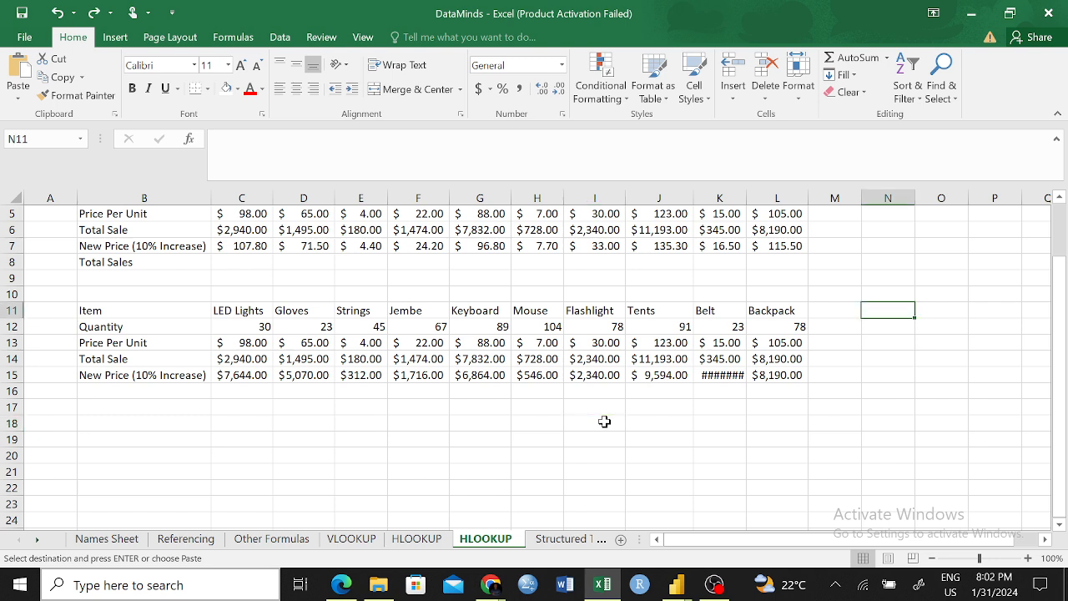
pyautogui.hotkey('ctrl', 'z')
pyautogui.click(631, 424)
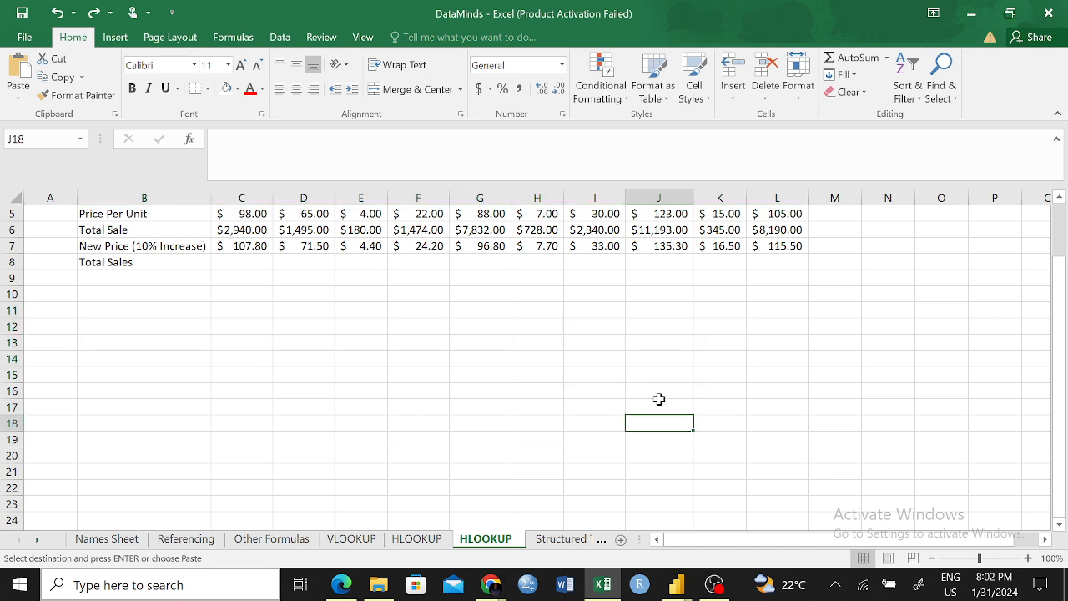
# - On the HLOOKUP sheet with the questions, begin an HLOOKUP formula in I13 with lookup value C13 and table array A4:K8
pyautogui.click(439, 539)
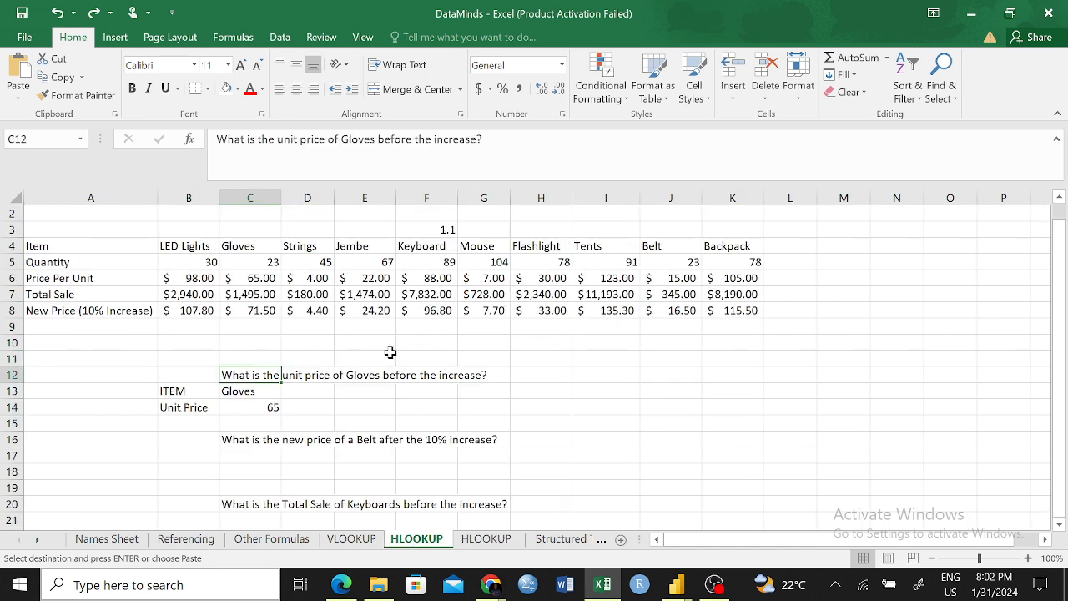
pyautogui.click(424, 388)
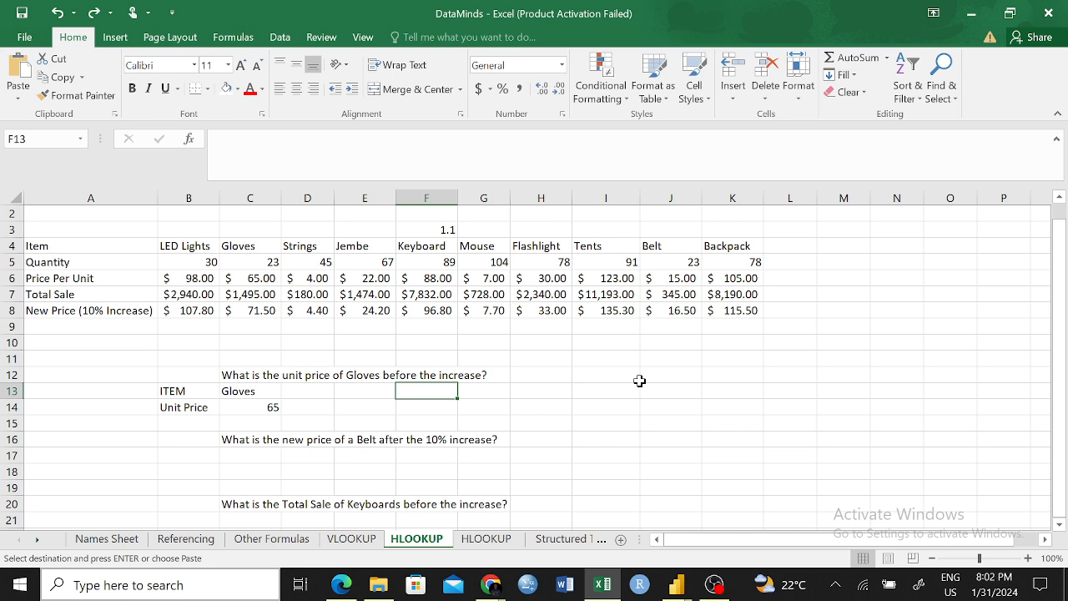
pyautogui.click(610, 396)
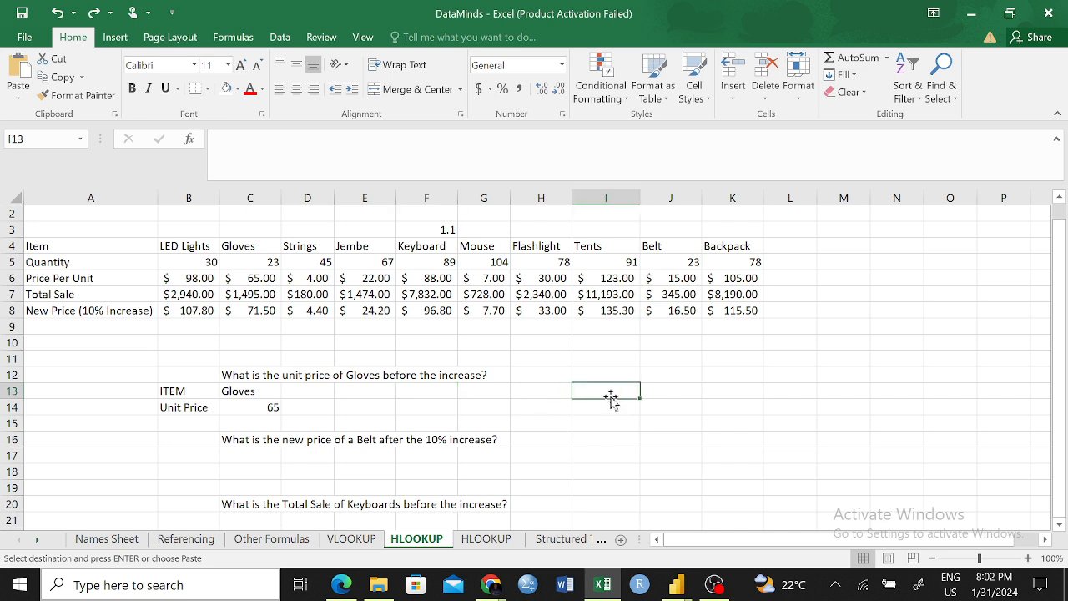
pyautogui.write('=H;L')
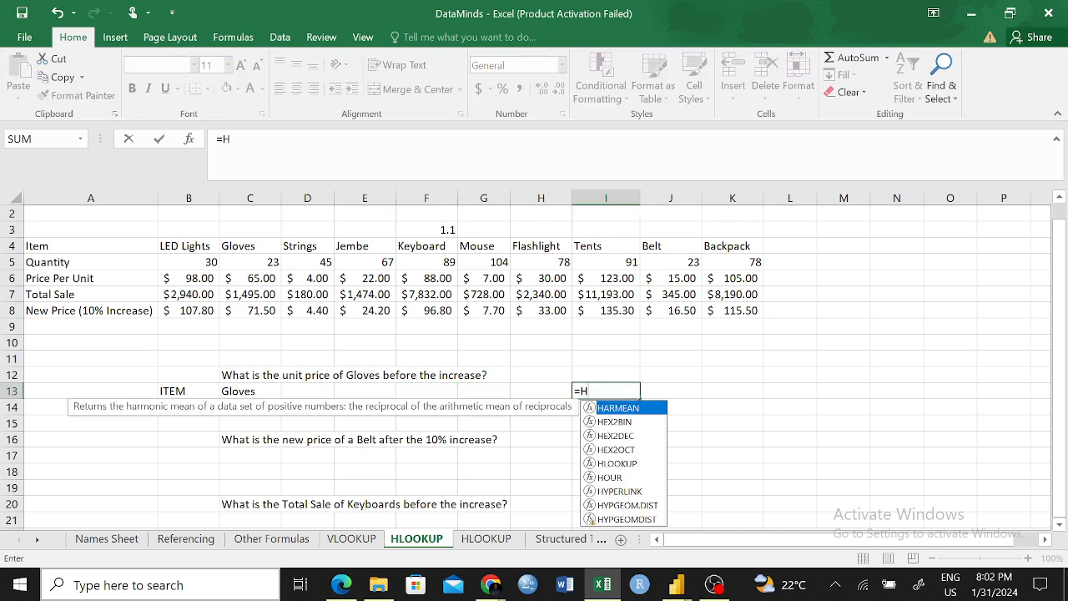
pyautogui.press('BackSpace')
pyautogui.press('BackSpace')
pyautogui.write('LOO')
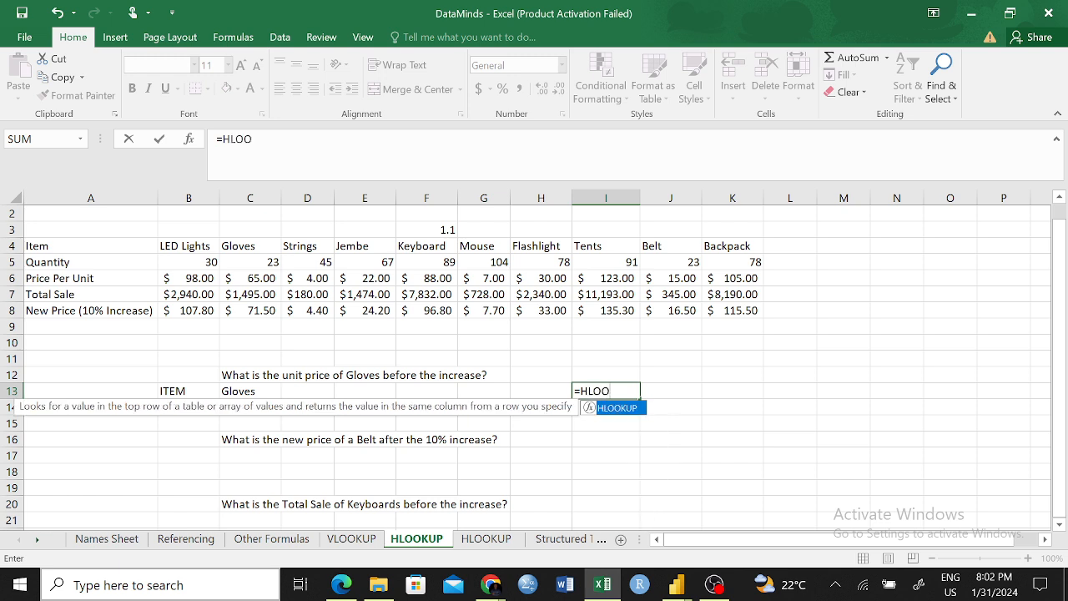
pyautogui.press('Tab')
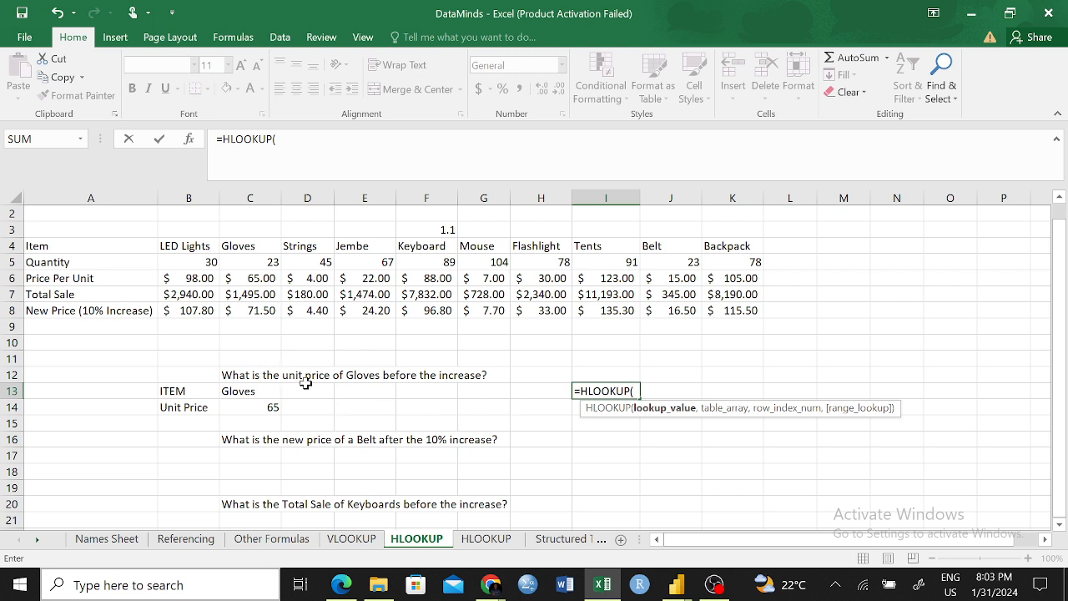
pyautogui.click(241, 391)
pyautogui.write(',')
pyautogui.moveTo(38, 246); pyautogui.dragTo(751, 317)
pyautogui.write(',')
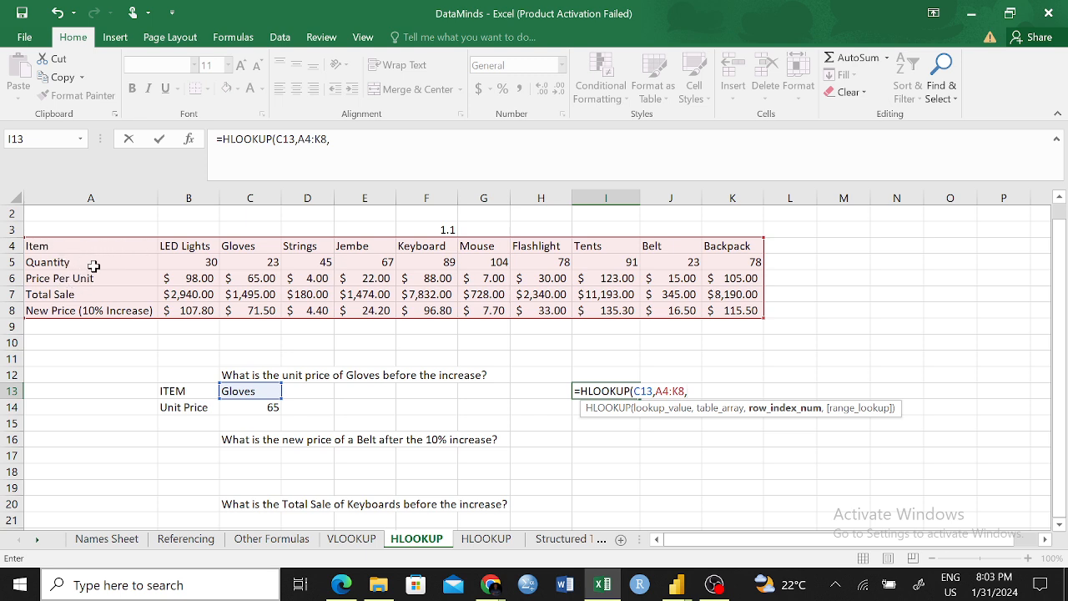
# - Complete the I13 formula with row index 3 and FALSE for an exact match, and review the entered formula
pyautogui.write('3')
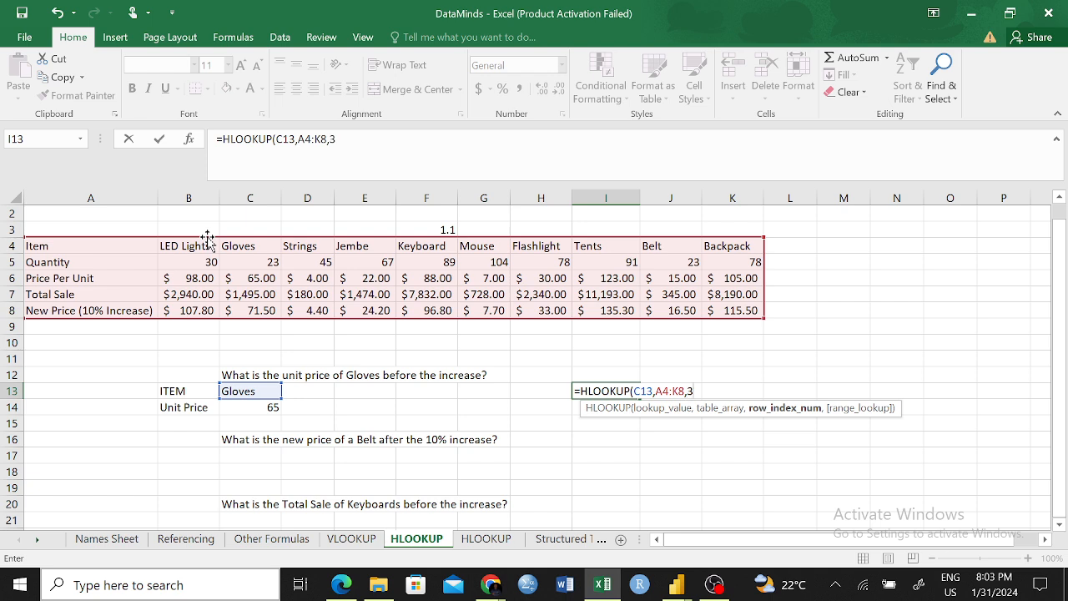
pyautogui.write(',')
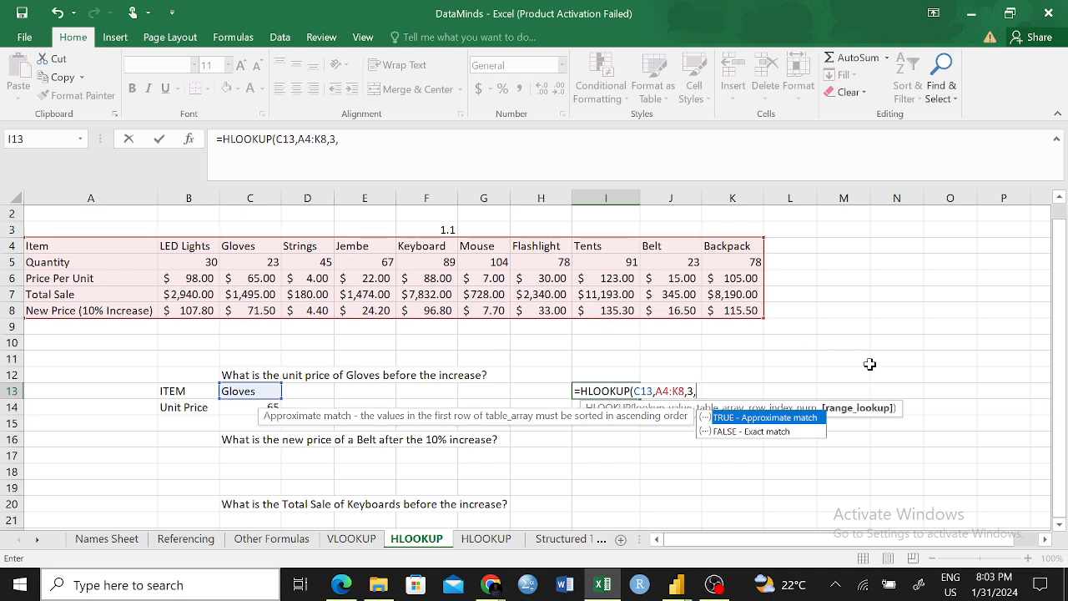
pyautogui.write('FALSE')
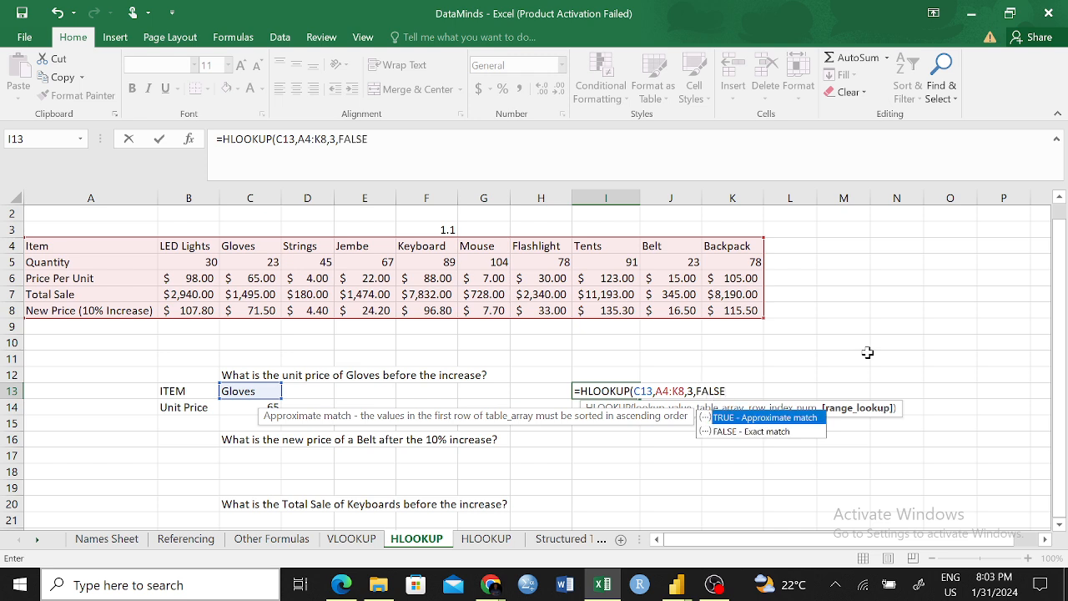
pyautogui.write(')')
pyautogui.press('Return')
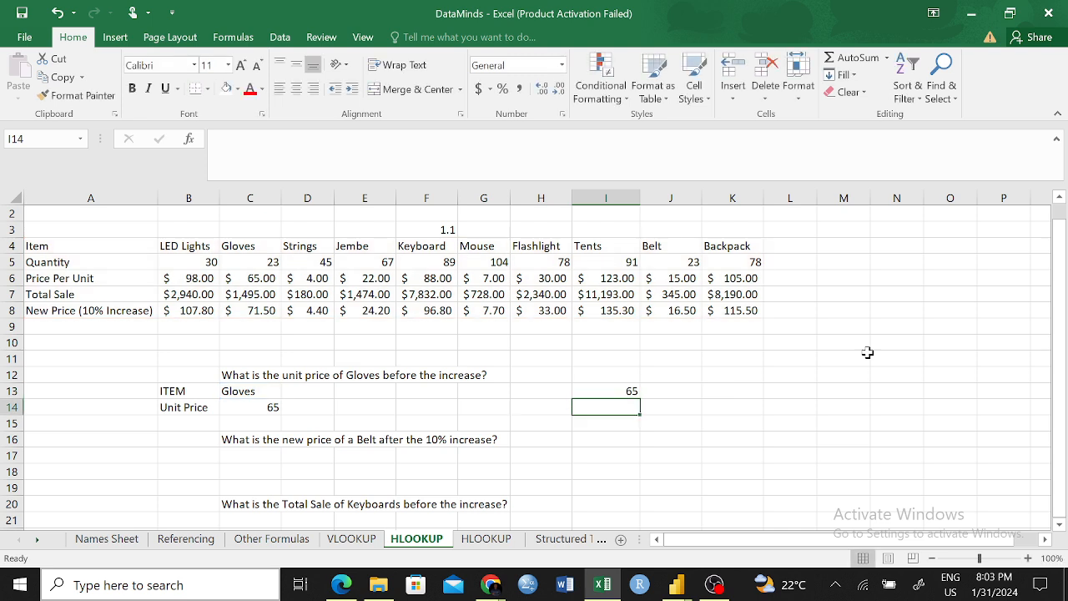
pyautogui.click(632, 391)
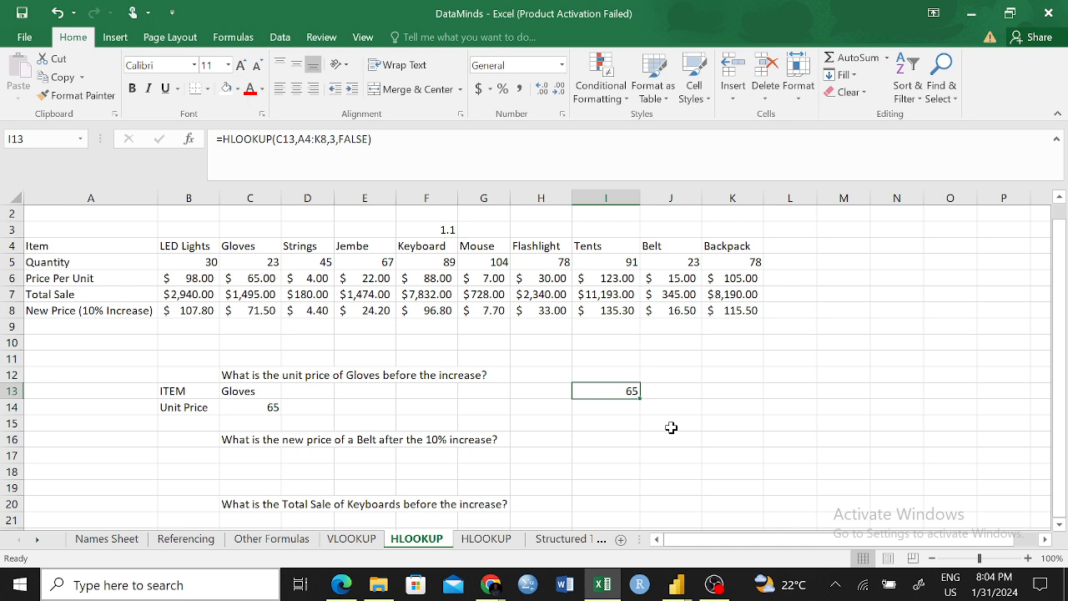
# - Change the lookup item in C13 to Strings to test the HLOOKUP formulas
pyautogui.click(249, 388)
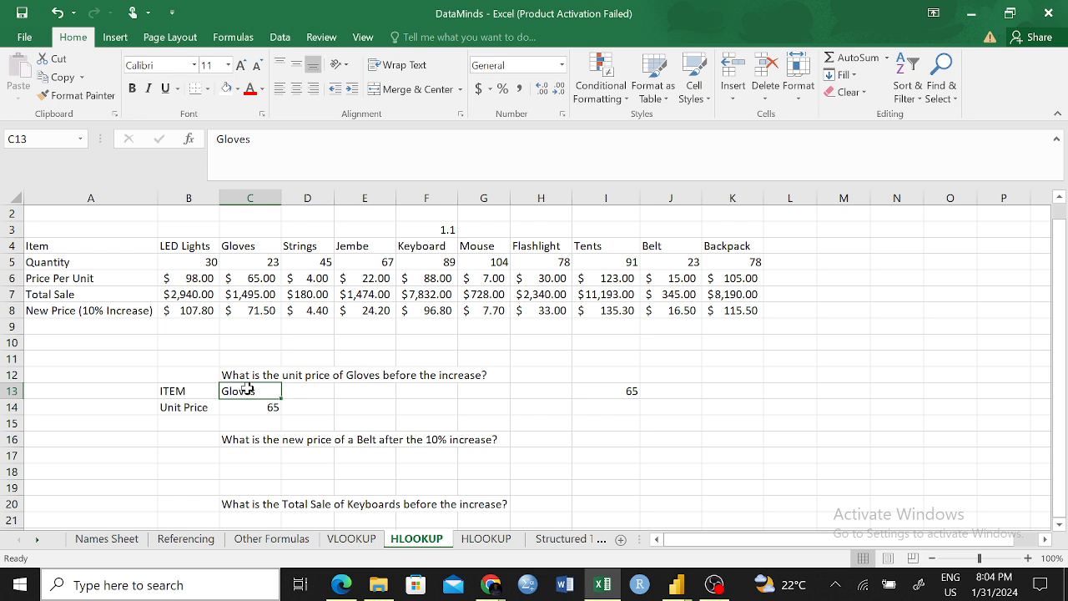
pyautogui.write('Strings')
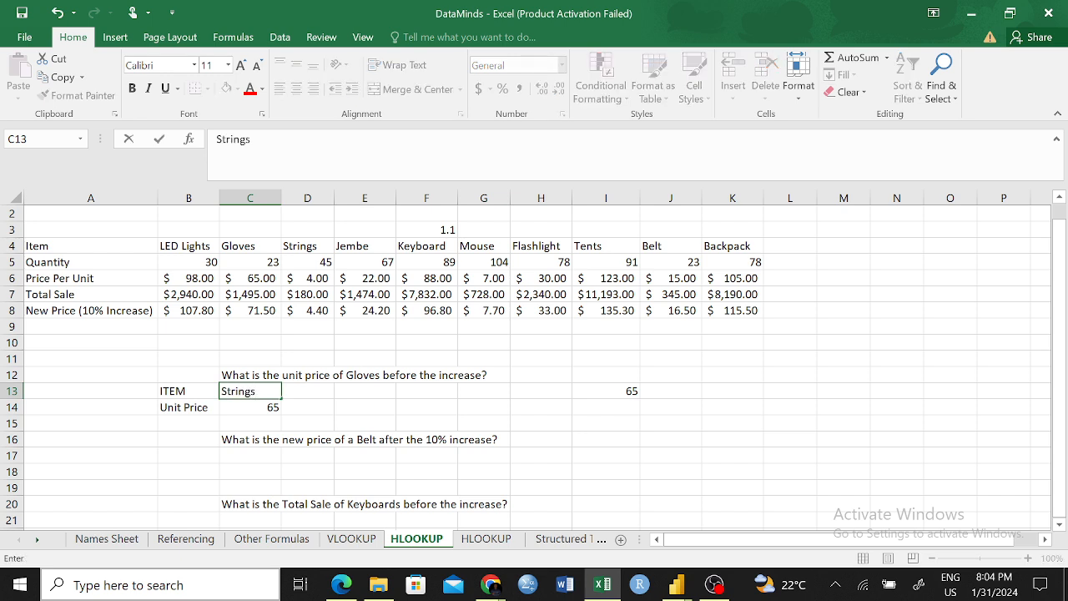
pyautogui.press('Return')
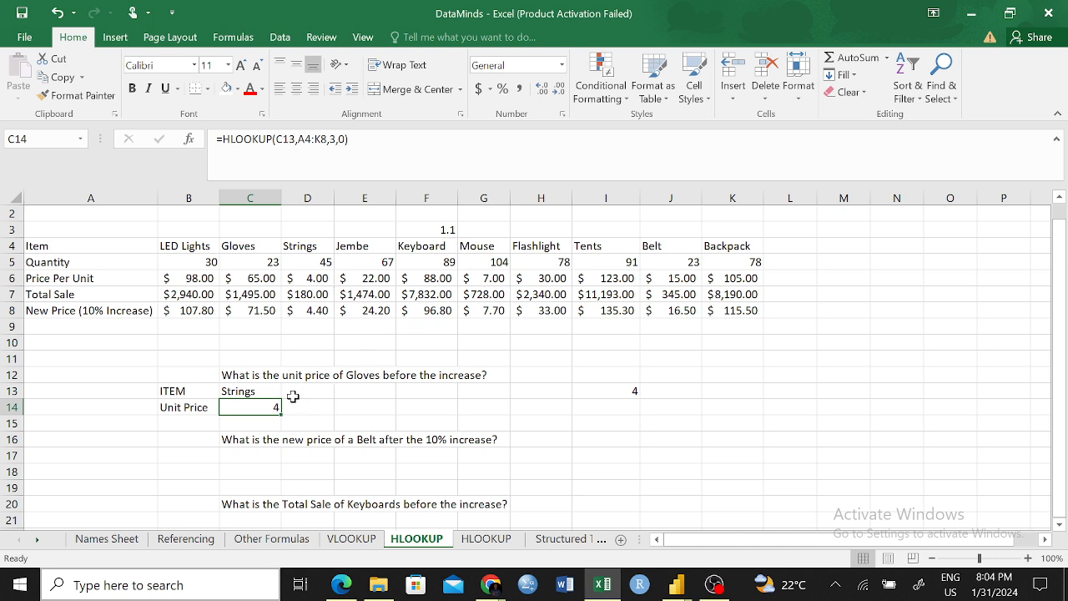
# - Change the lookup item in C13 to Tents to test the HLOOKUP formulas
pyautogui.click(248, 391)
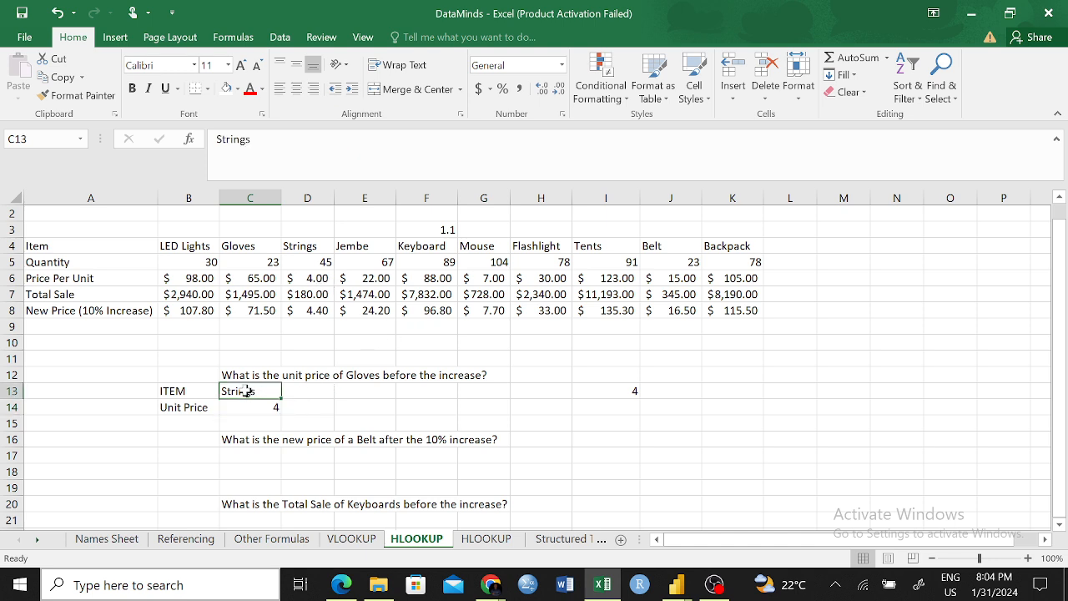
pyautogui.write('Teny')
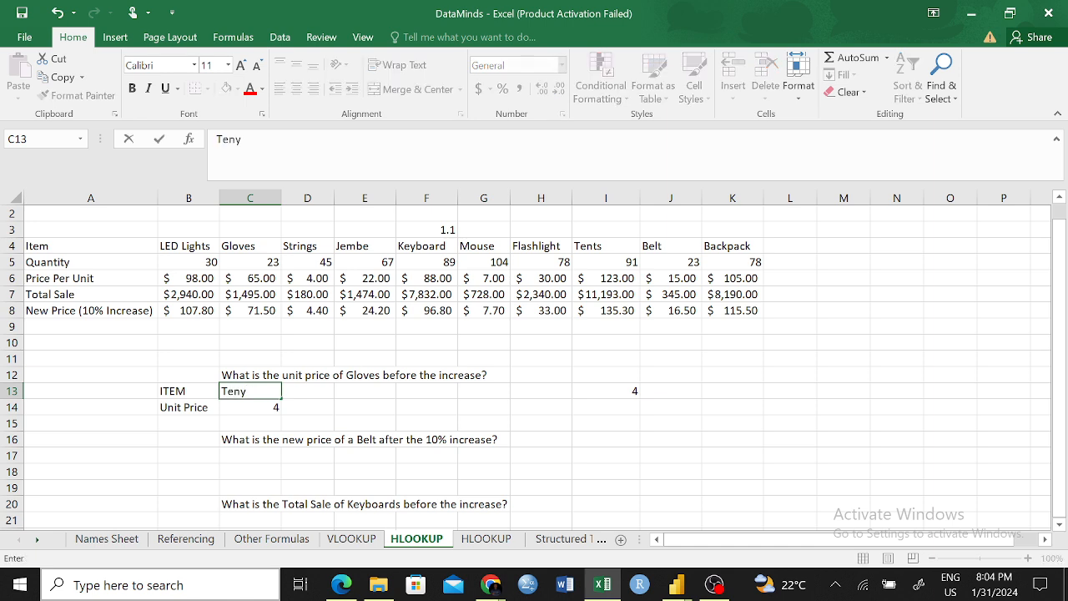
pyautogui.press('BackSpace')
pyautogui.write('ts')
pyautogui.press('Return')
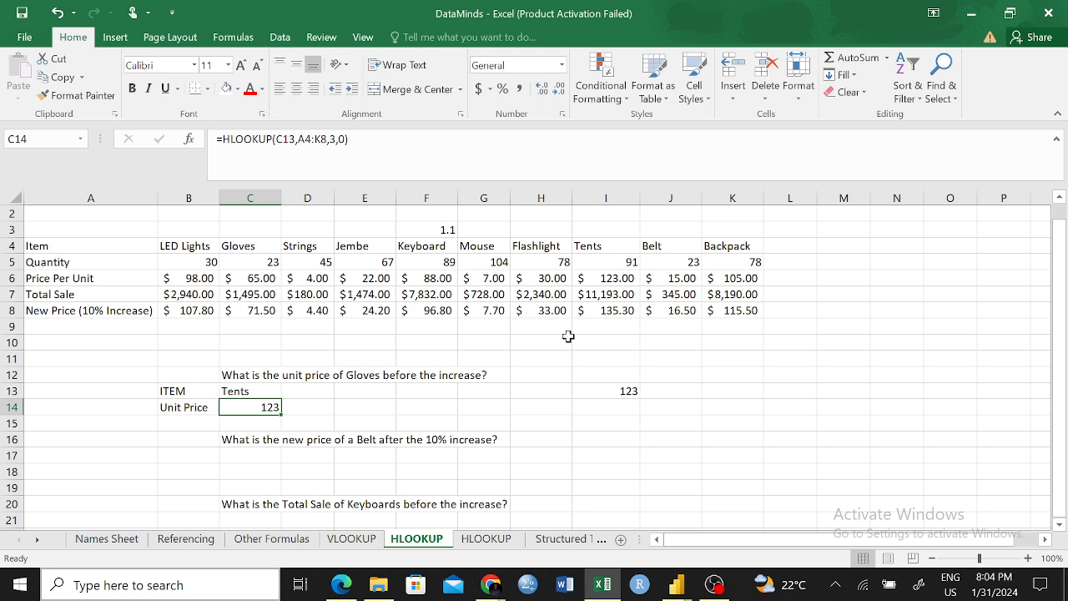
pyautogui.write('Ba')
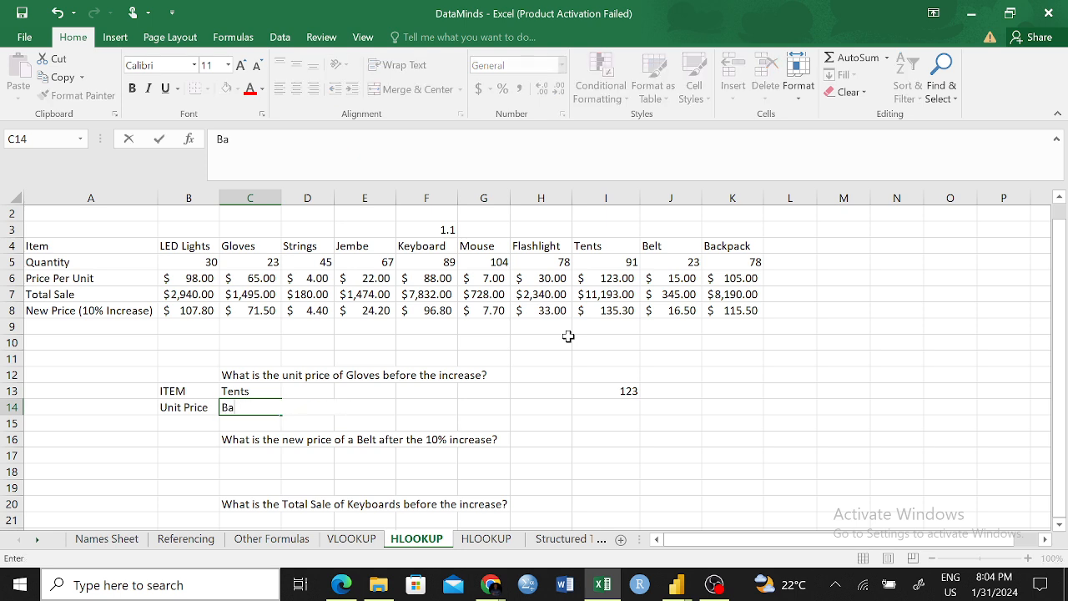
pyautogui.write('ckpack')
pyautogui.press('Return')
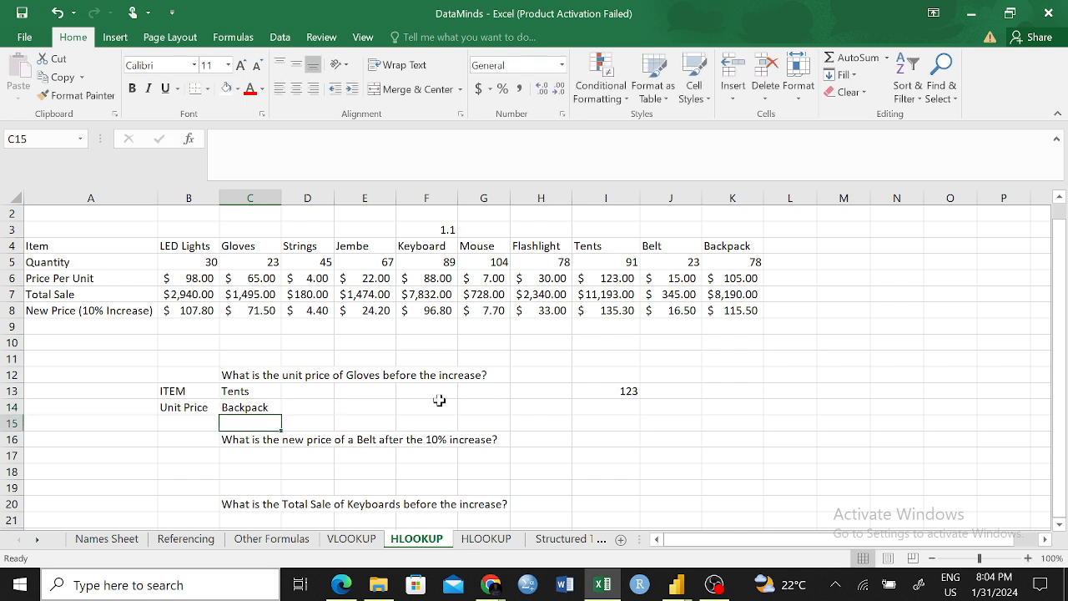
pyautogui.click(242, 408)
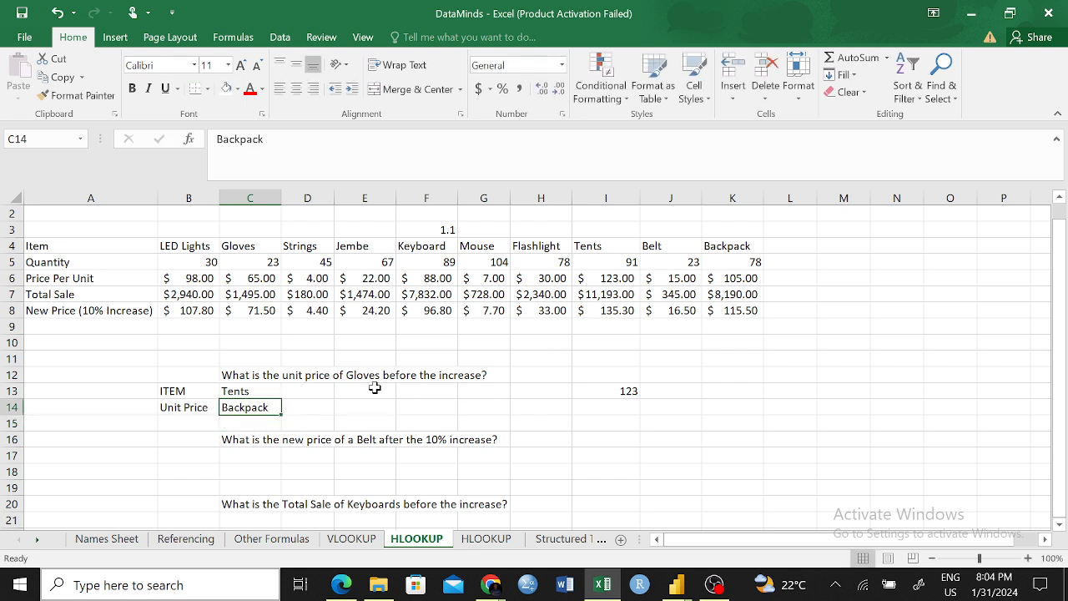
pyautogui.hotkey('ctrl', 'z')
# - Change the lookup item in C13 to Backpack and review the HLOOKUP formulas in I13 and C14
pyautogui.click(265, 391)
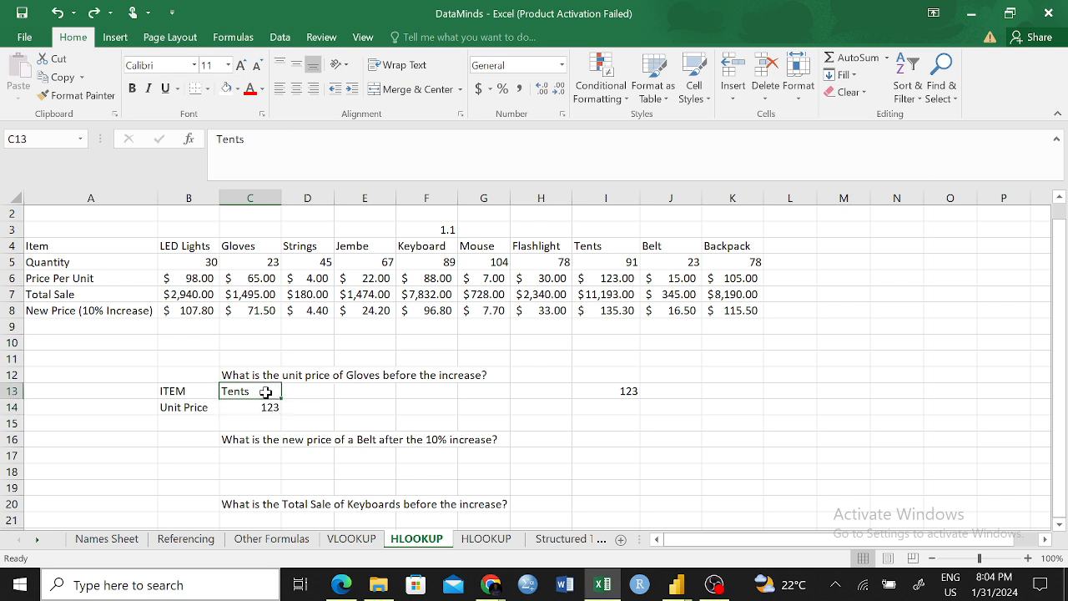
pyautogui.write('Backpack')
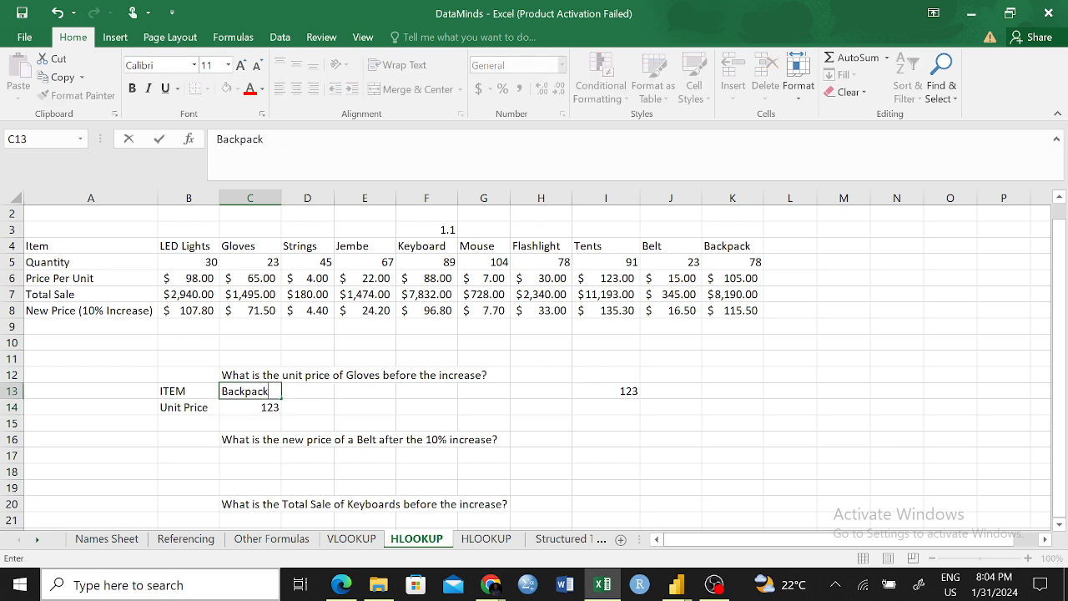
pyautogui.press('Return')
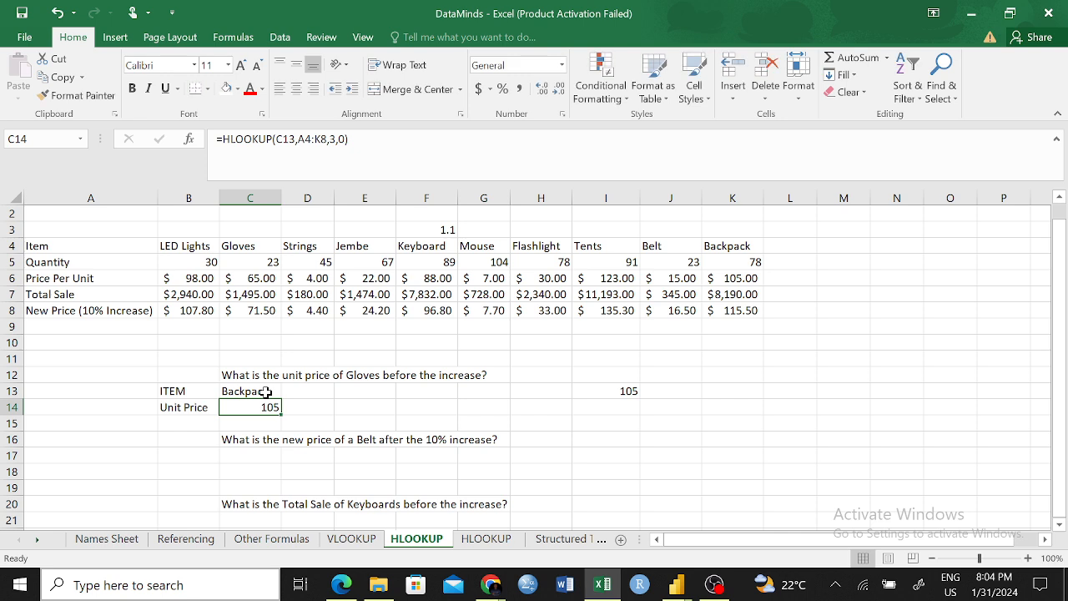
pyautogui.click(604, 386)
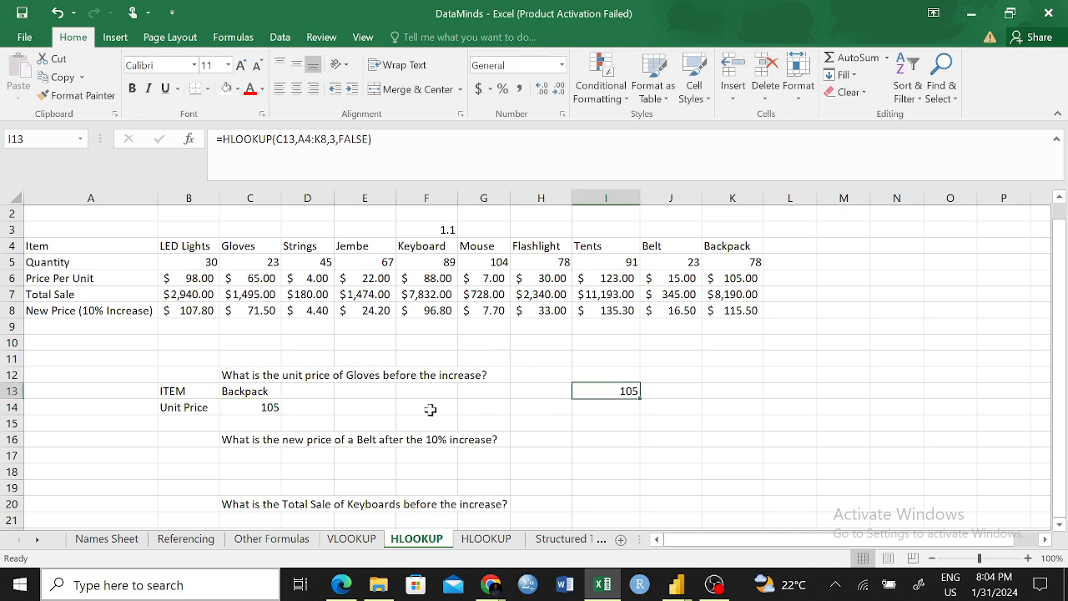
pyautogui.click(252, 405)
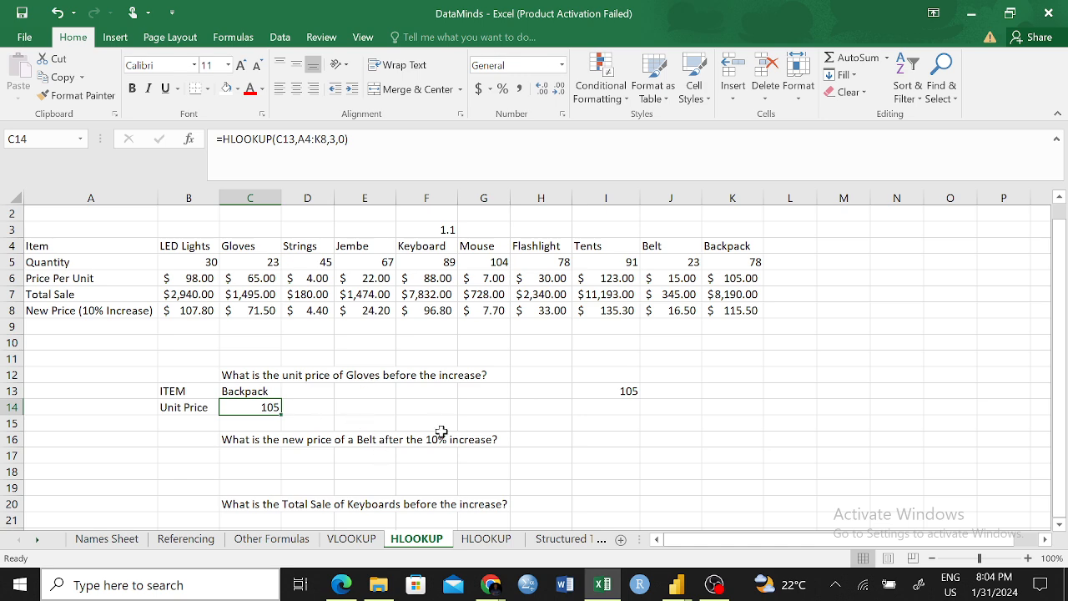
pyautogui.scroll(-2, 447, 430)
pyautogui.scroll(2, 634, 386)
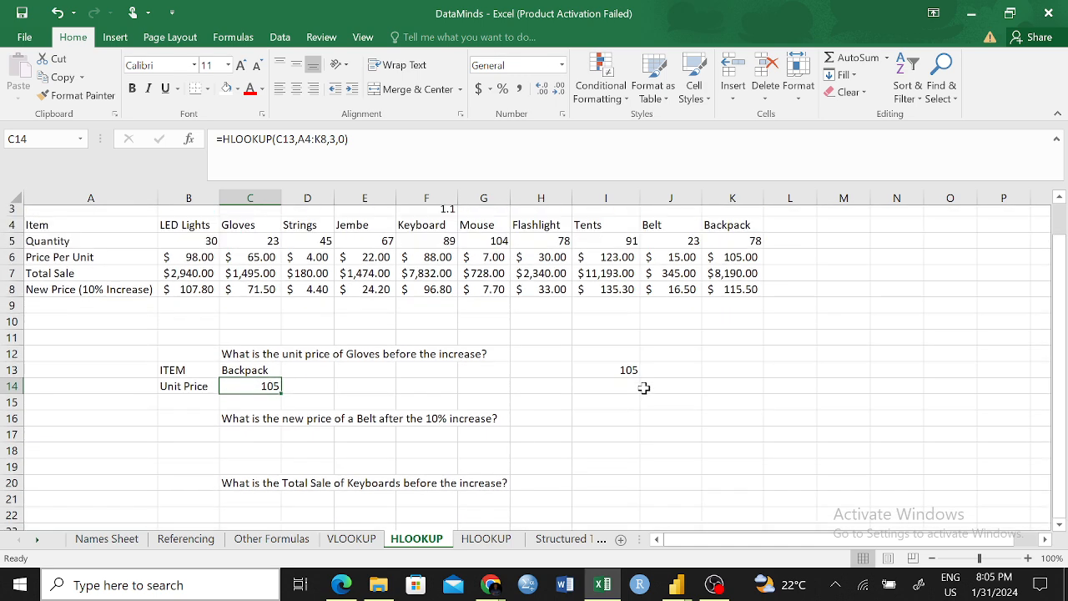
pyautogui.click(649, 405)
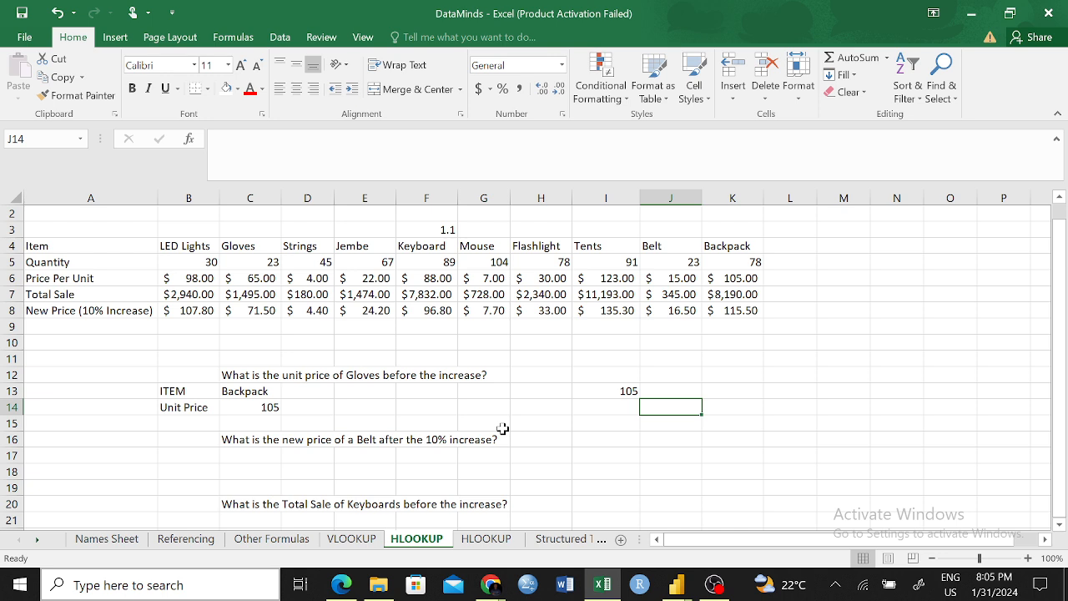
pyautogui.click(883, 455)
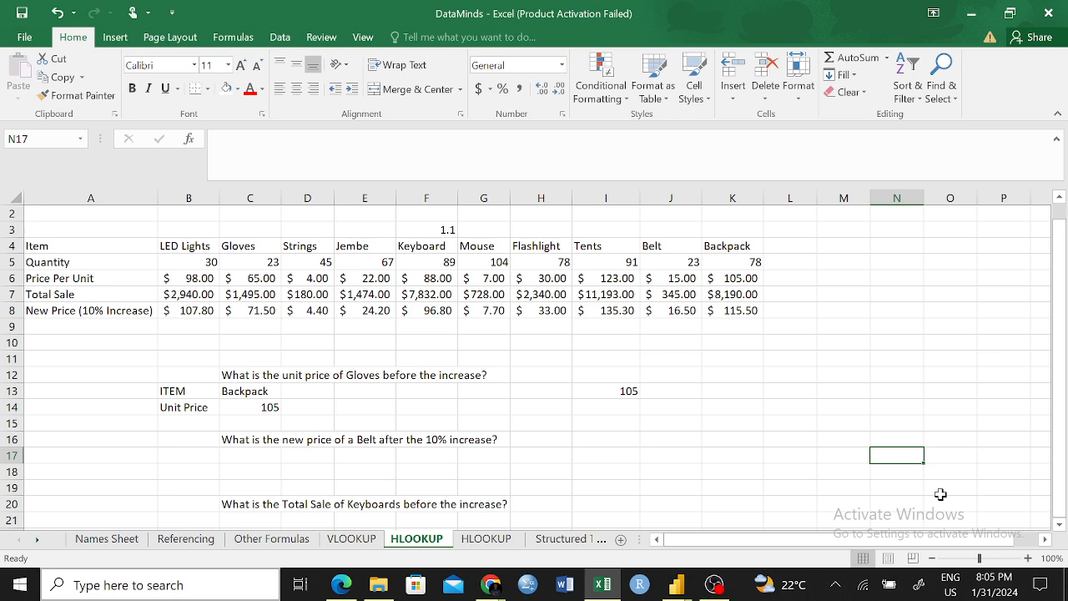
pyautogui.scroll(-2, 709, 501)
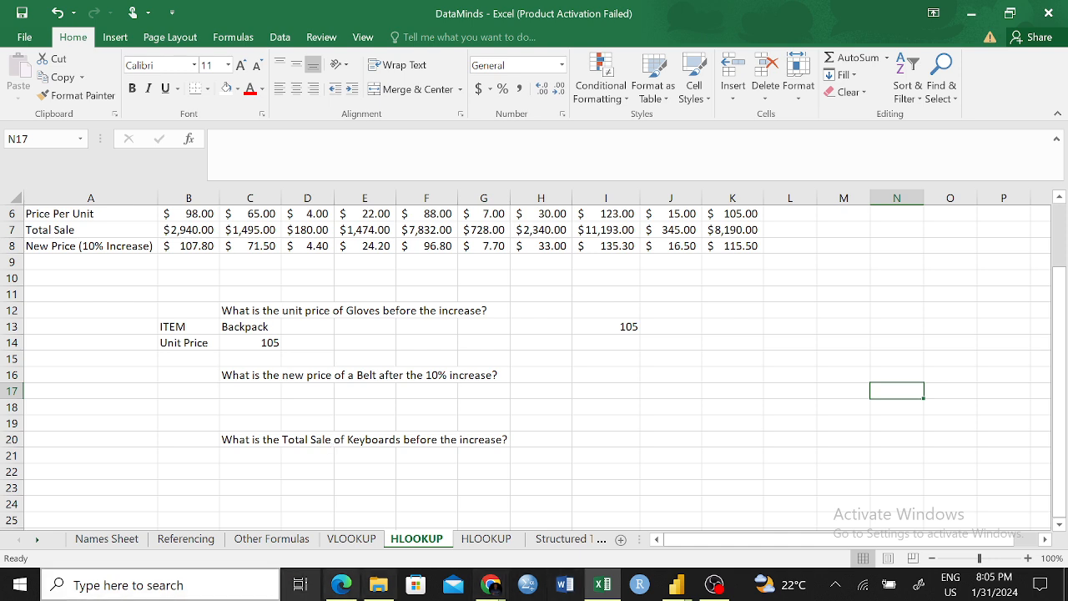
pyautogui.scroll(2, 584, 441)
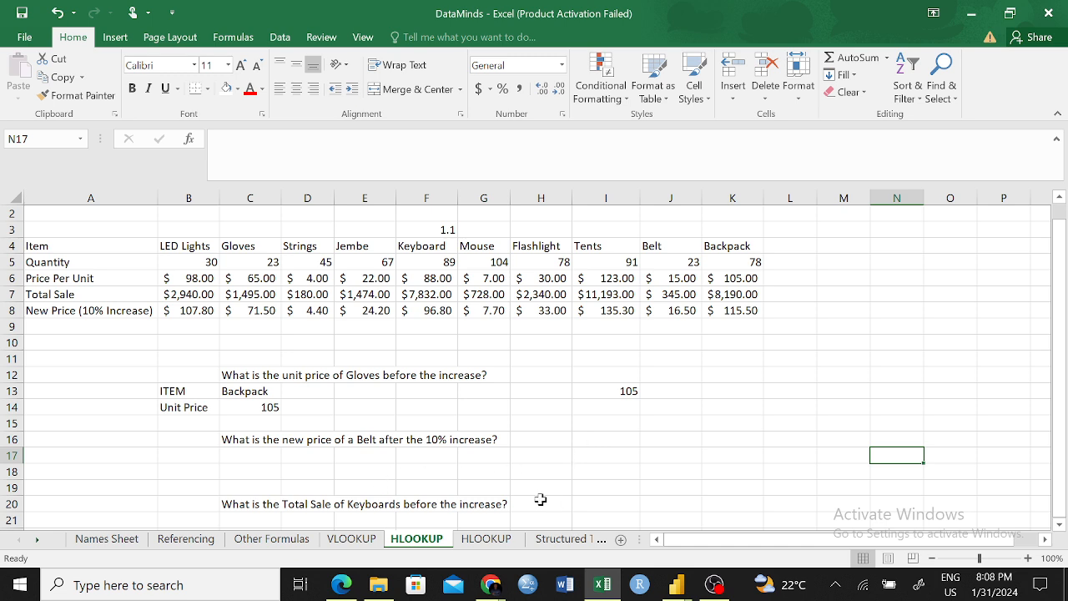
pyautogui.click(246, 458)
pyautogui.write('=')
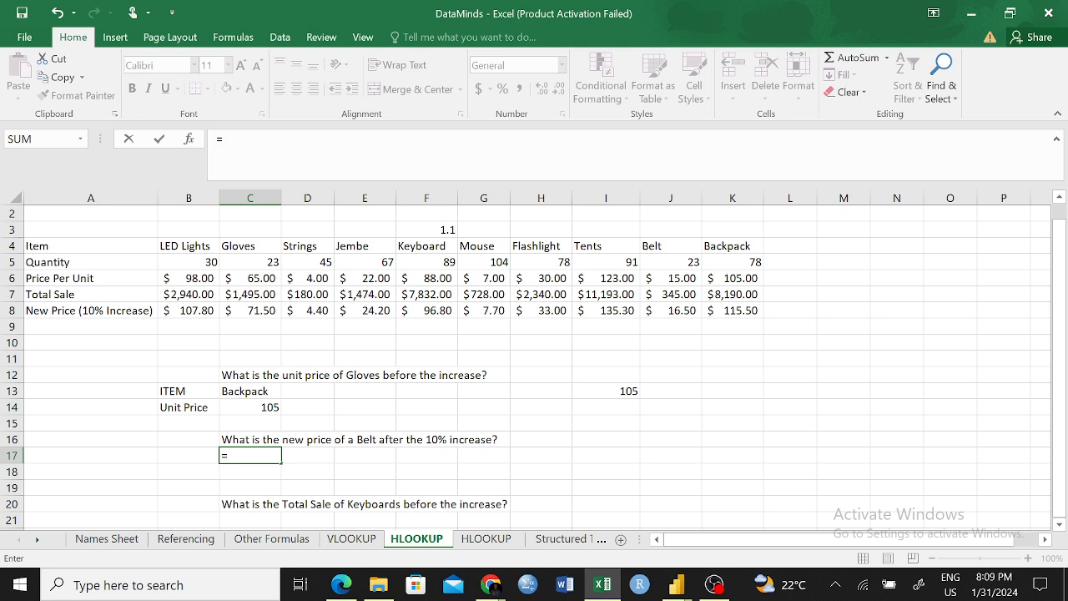
pyautogui.write('h')
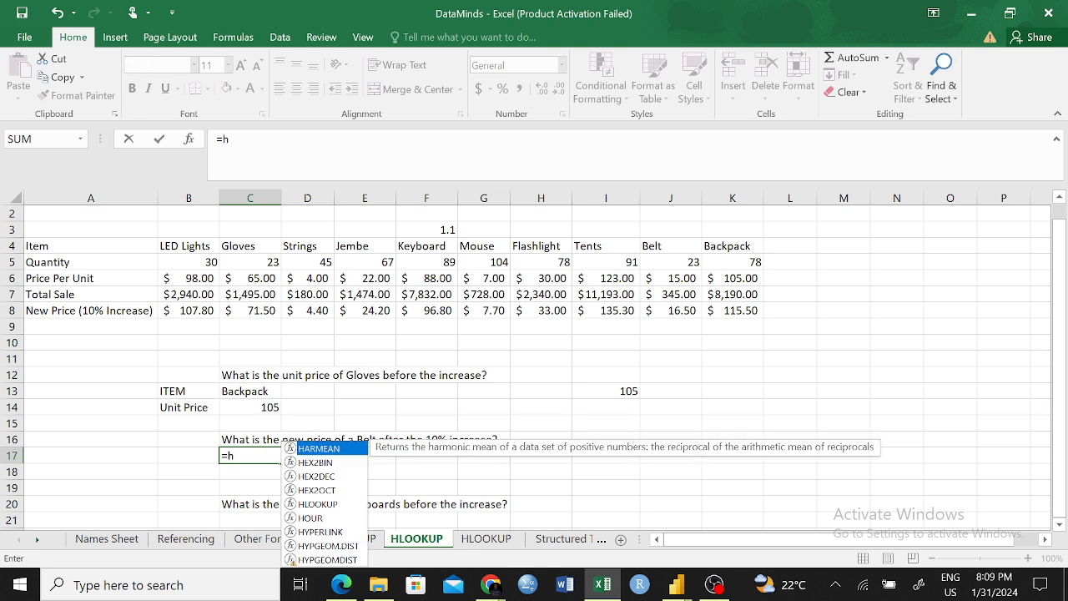
pyautogui.write('lo')
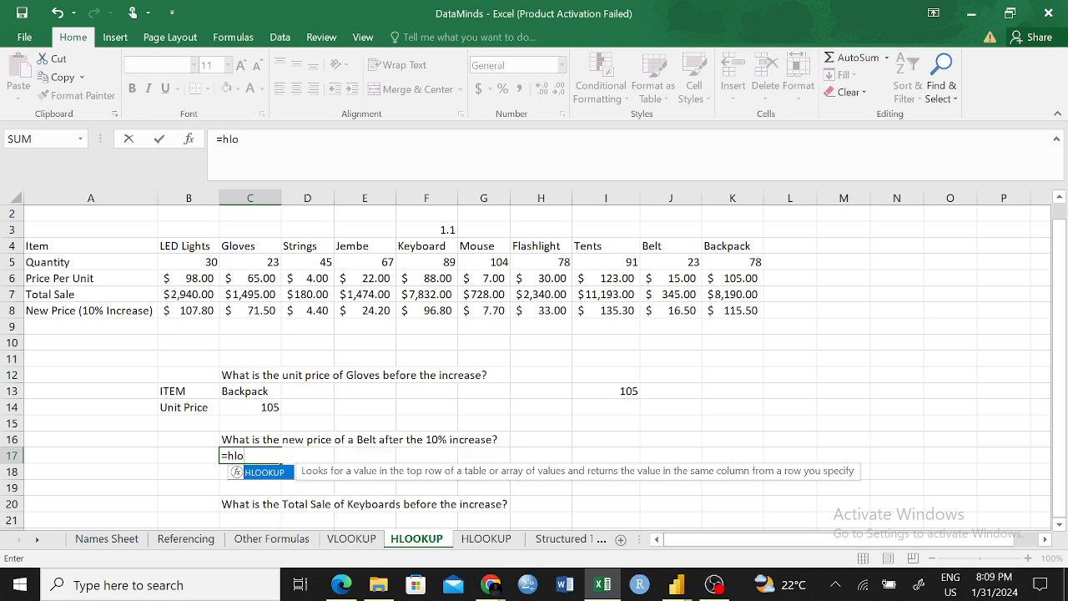
pyautogui.press('Tab')
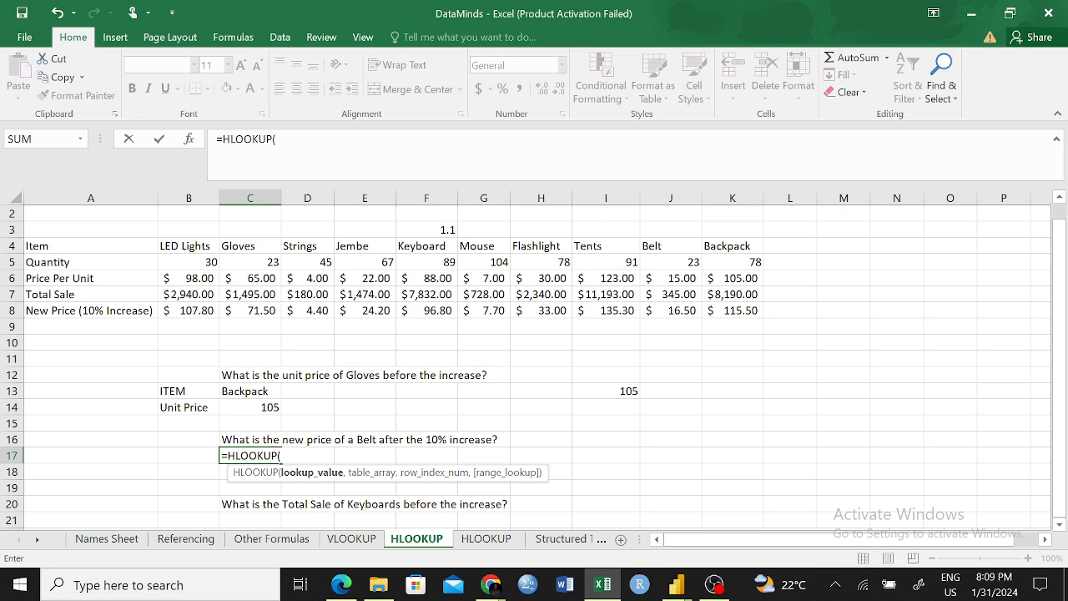
pyautogui.press('BackSpace')
pyautogui.press('BackSpace')
pyautogui.press('BackSpace')
pyautogui.press('BackSpace')
pyautogui.press('BackSpace')
pyautogui.press('BackSpace')
pyautogui.press('BackSpace')
pyautogui.press('BackSpace')
pyautogui.press('BackSpace')
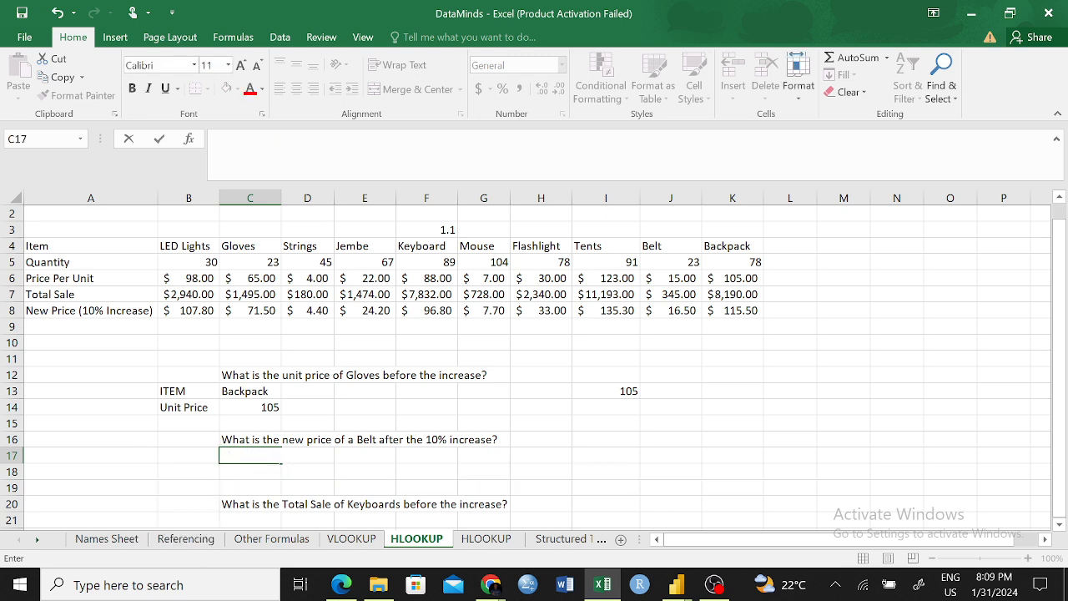
# - Under the Belt question, enter the label Item in B17 with Belt in C17, and the label New Price in B18
pyautogui.click(179, 451)
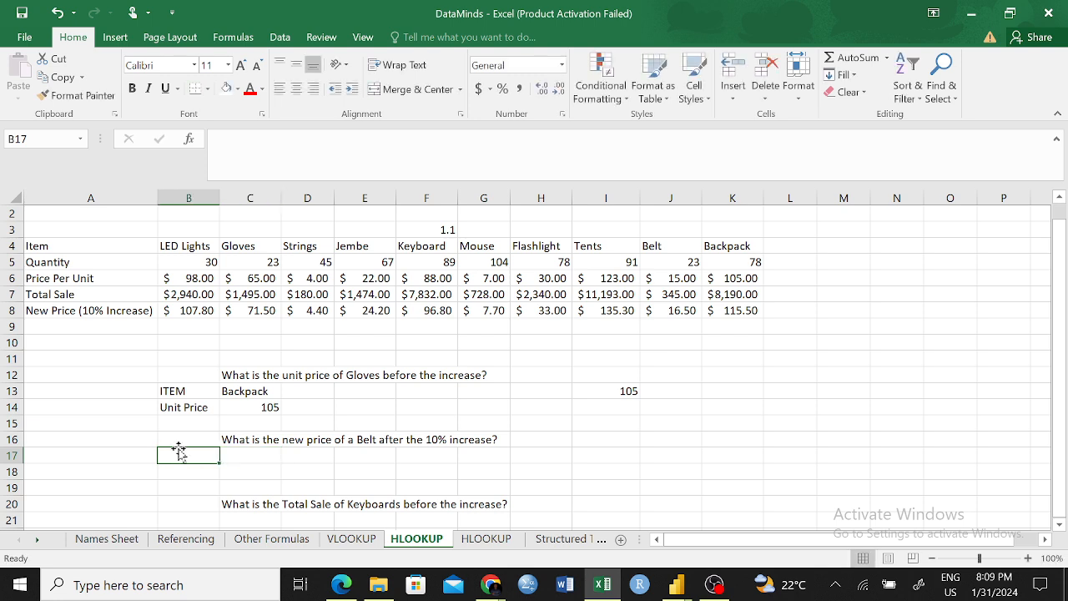
pyautogui.write('Item')
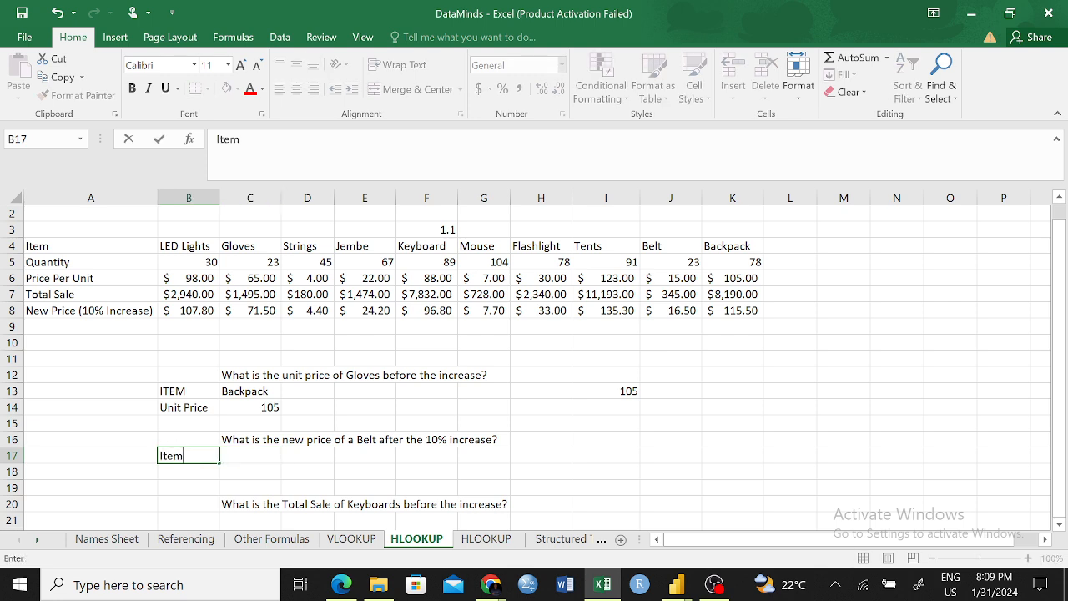
pyautogui.press('Tab')
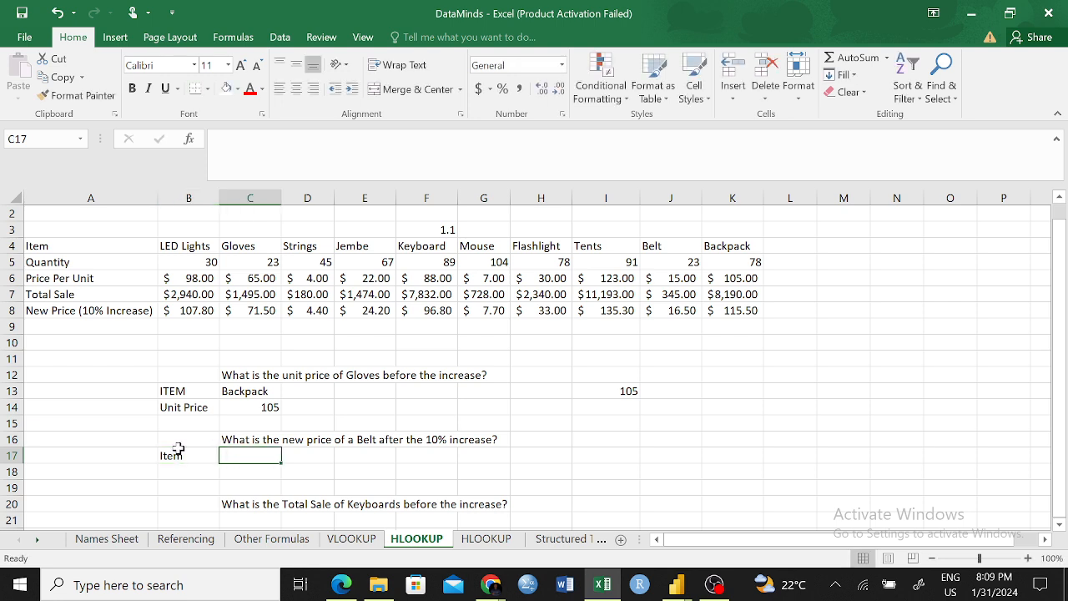
pyautogui.write('Belt')
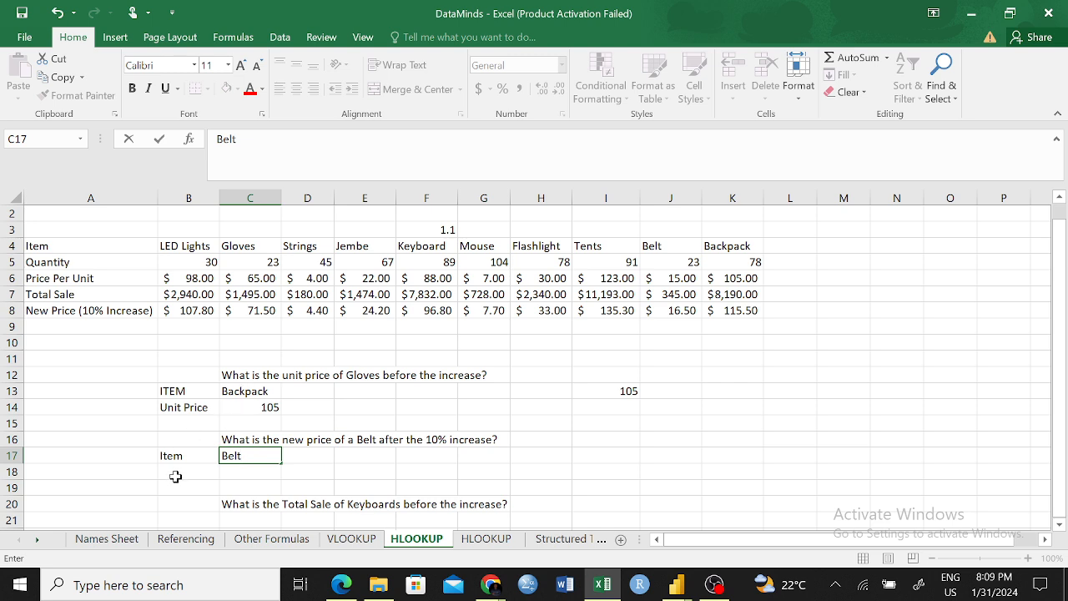
pyautogui.click(181, 472)
pyautogui.write('N')
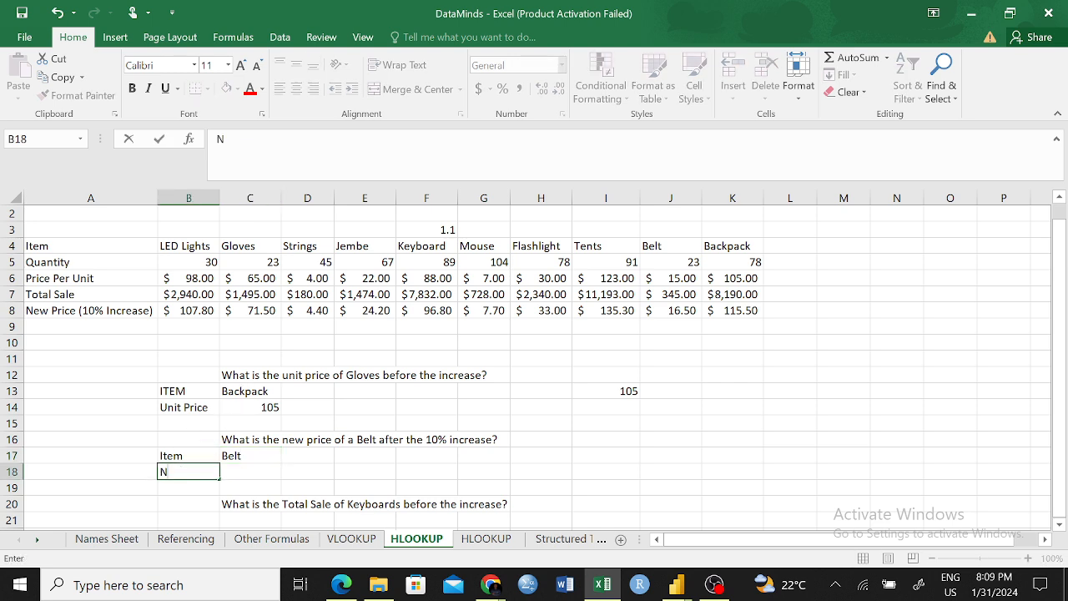
pyautogui.write('ew Price')
# - In C18, start an HLOOKUP formula with C17 as the lookup value
pyautogui.click(253, 468)
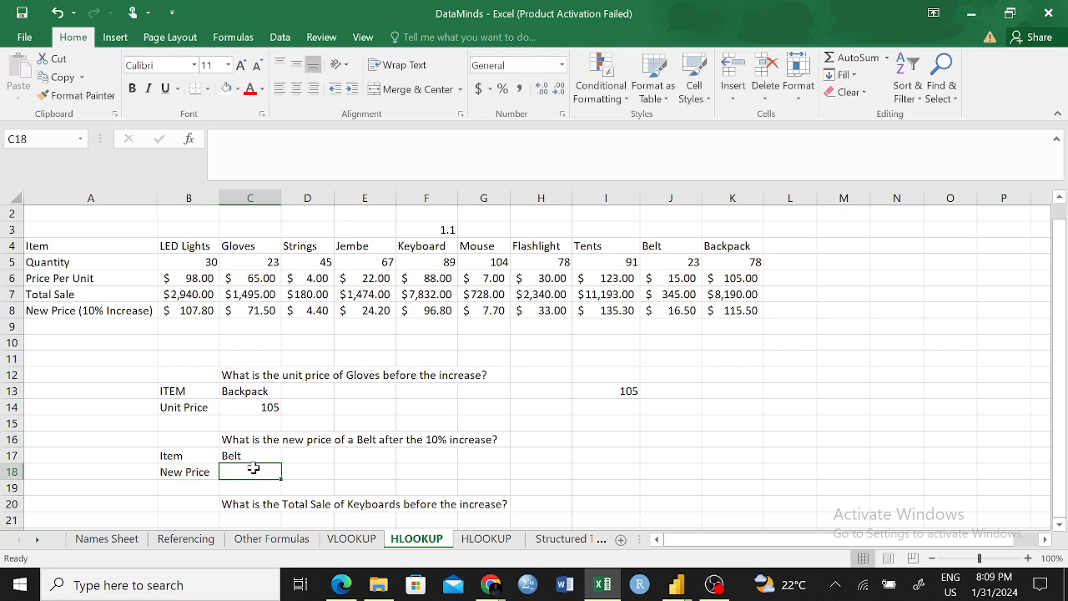
pyautogui.write('=')
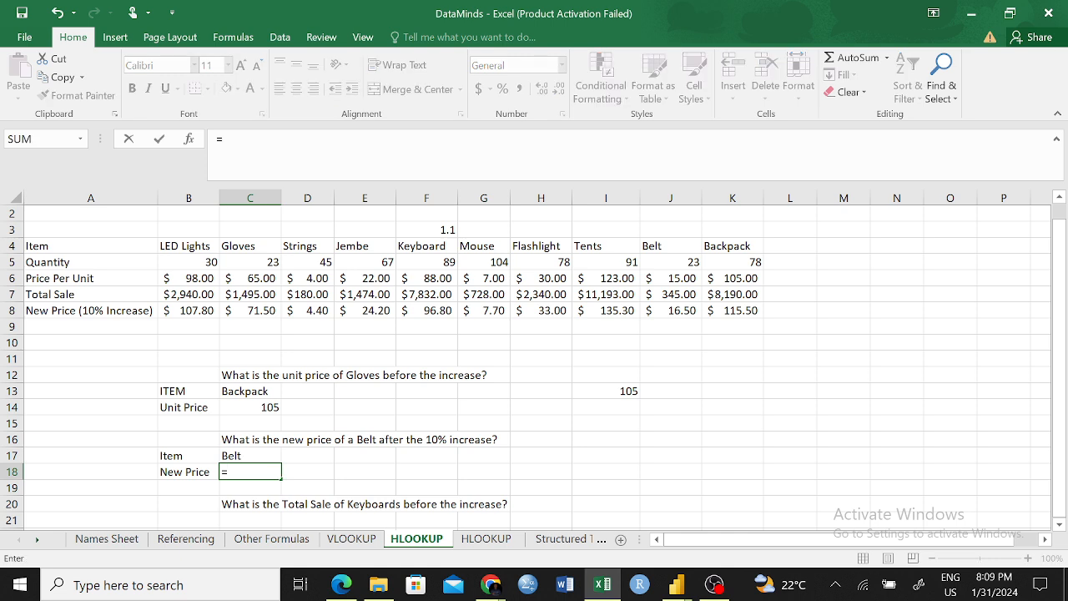
pyautogui.write('HLOO')
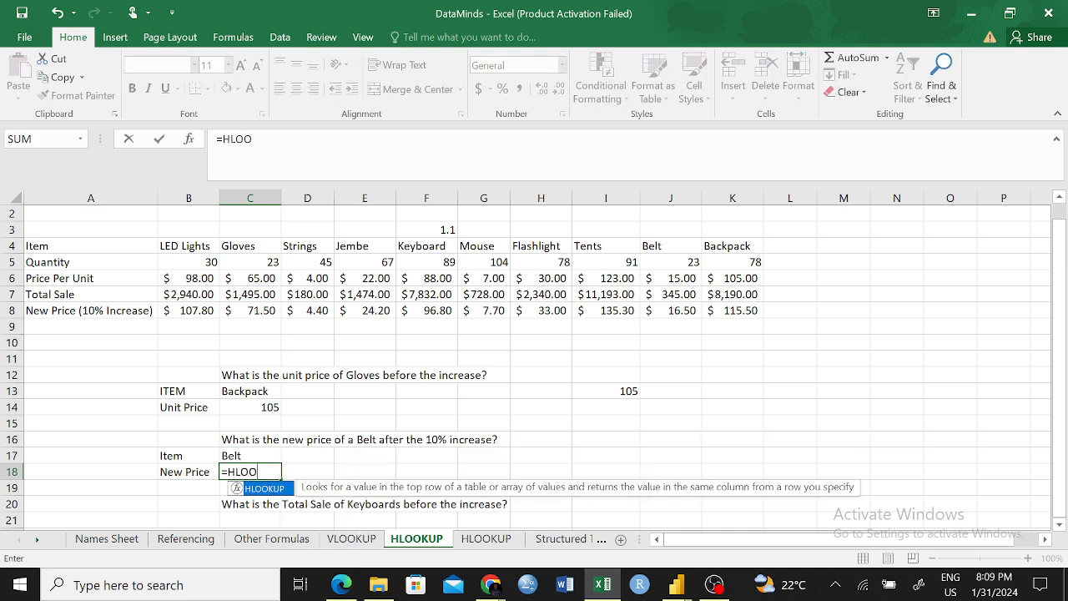
pyautogui.press('Tab')
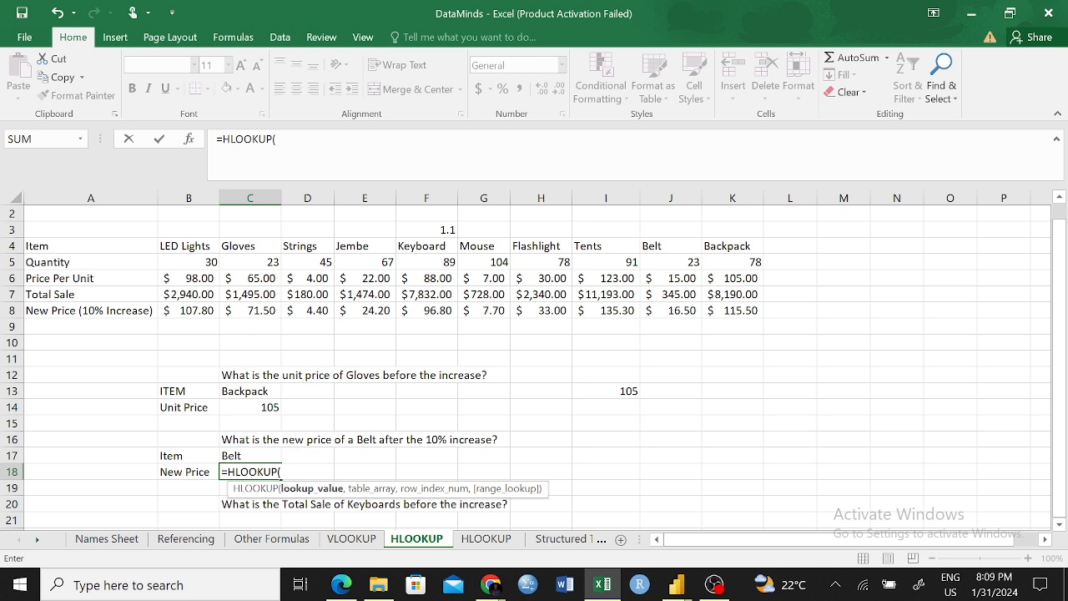
pyautogui.click(237, 450)
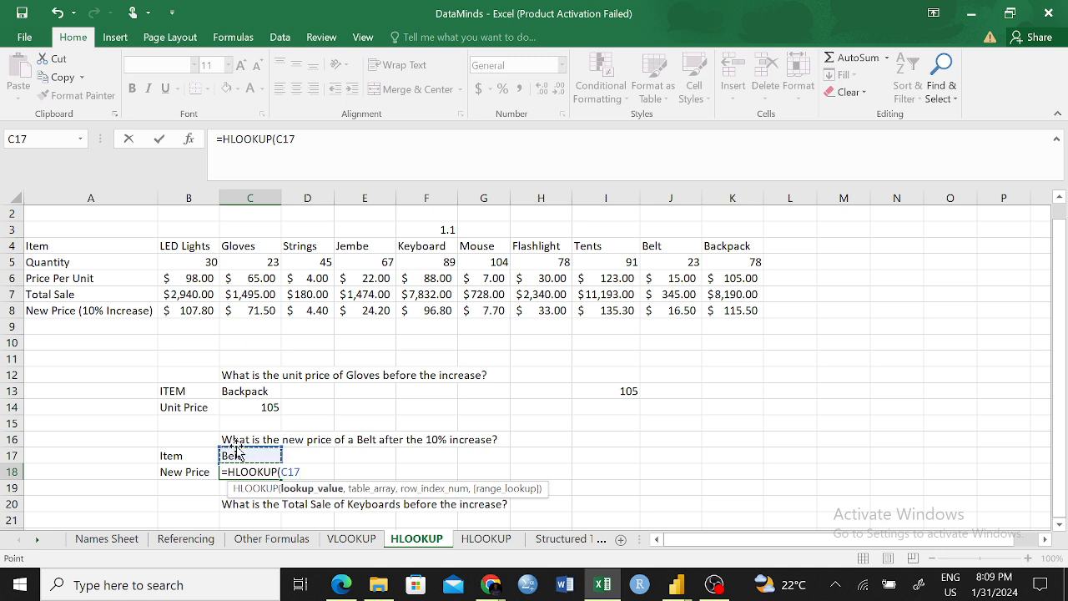
pyautogui.write(',')
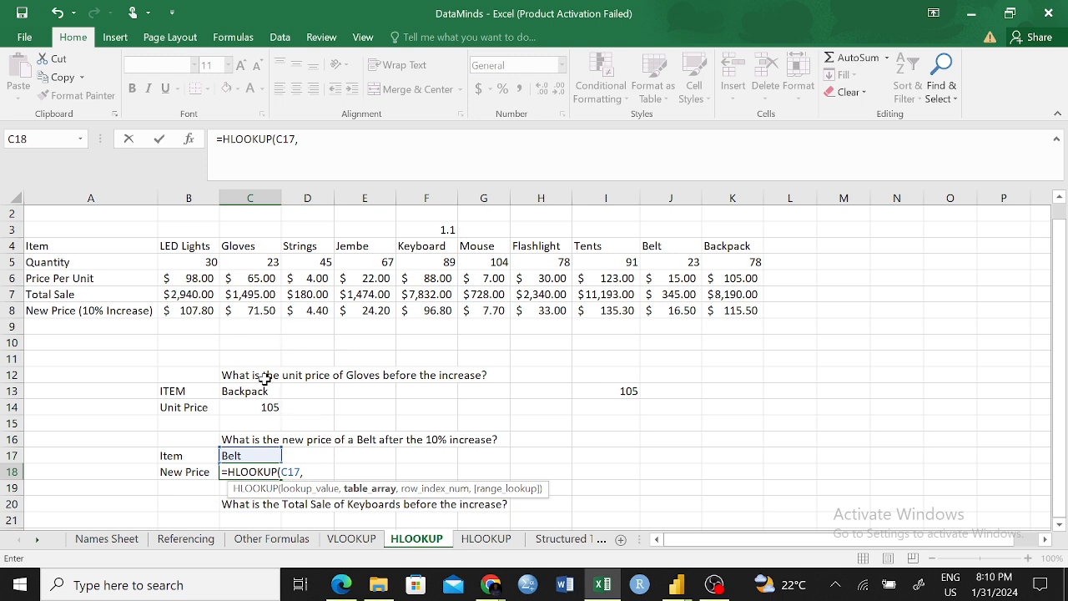
# - Set the table array of the C18 HLOOKUP formula to A5:K8
pyautogui.click(76, 212)
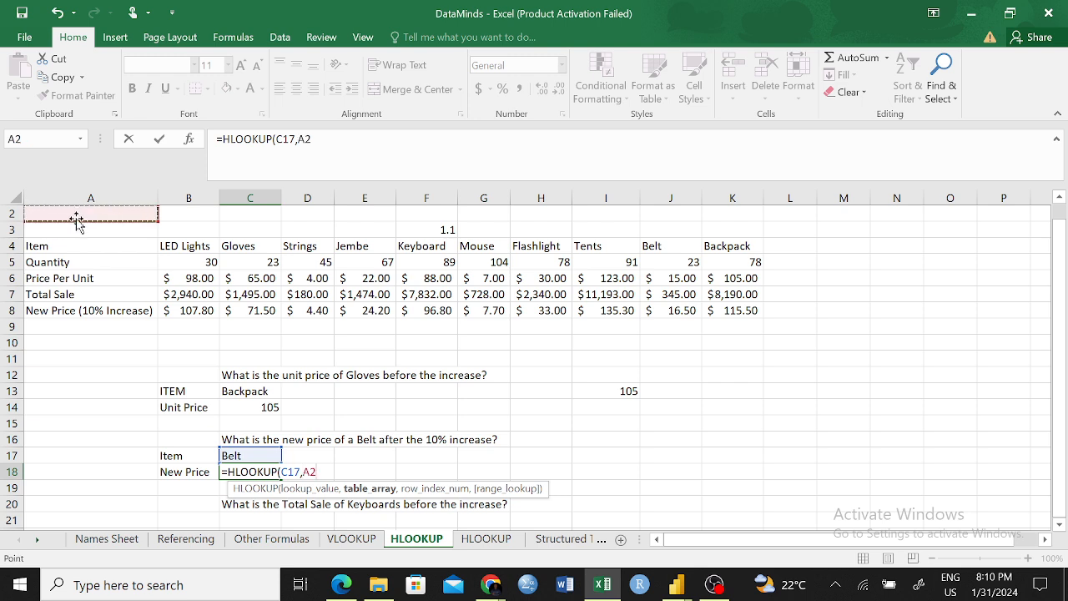
pyautogui.click(68, 263)
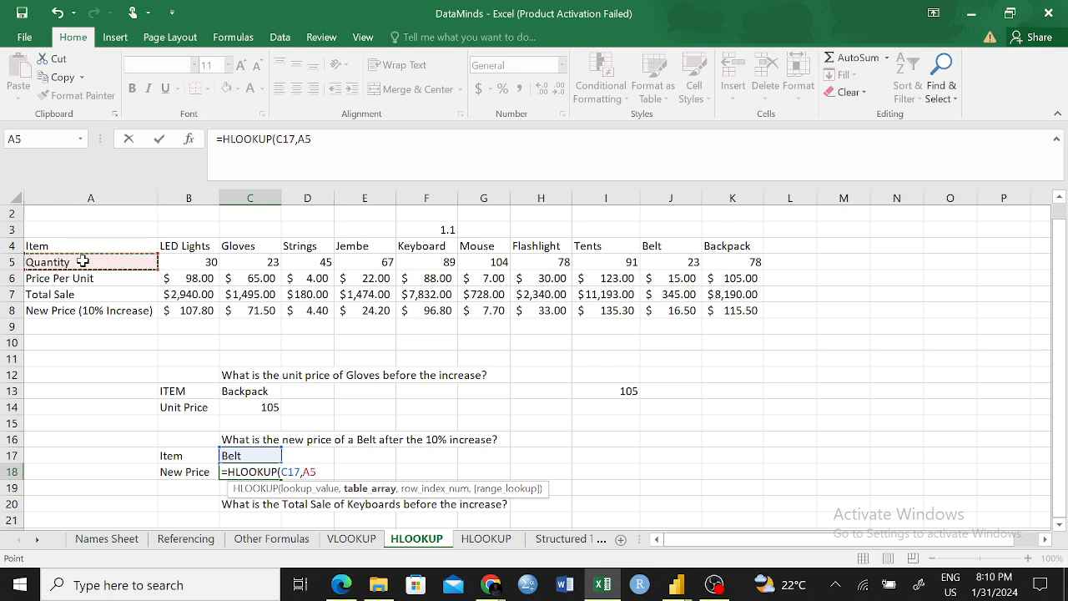
pyautogui.moveTo(84, 261); pyautogui.dragTo(715, 302)
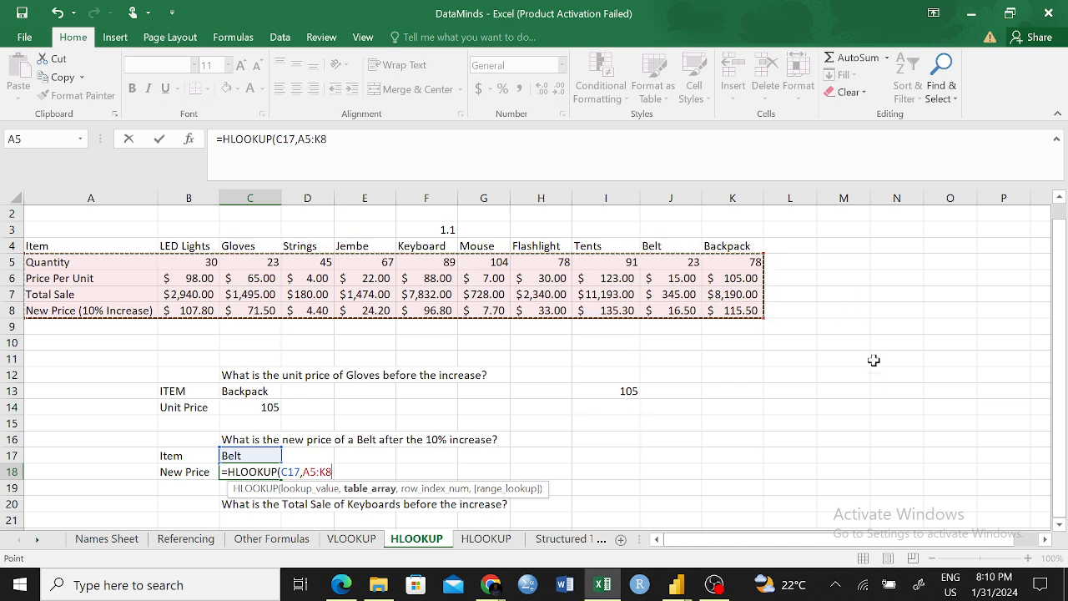
pyautogui.write(',')
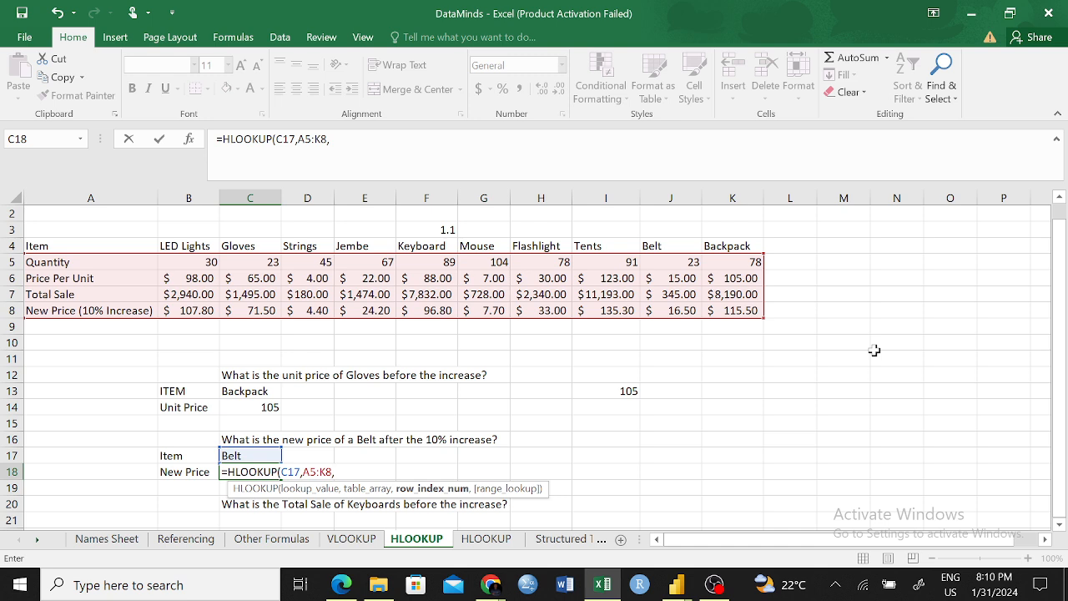
# - Complete the C18 HLOOKUP formula with row index 4 and FALSE for an exact match
pyautogui.write('4,')
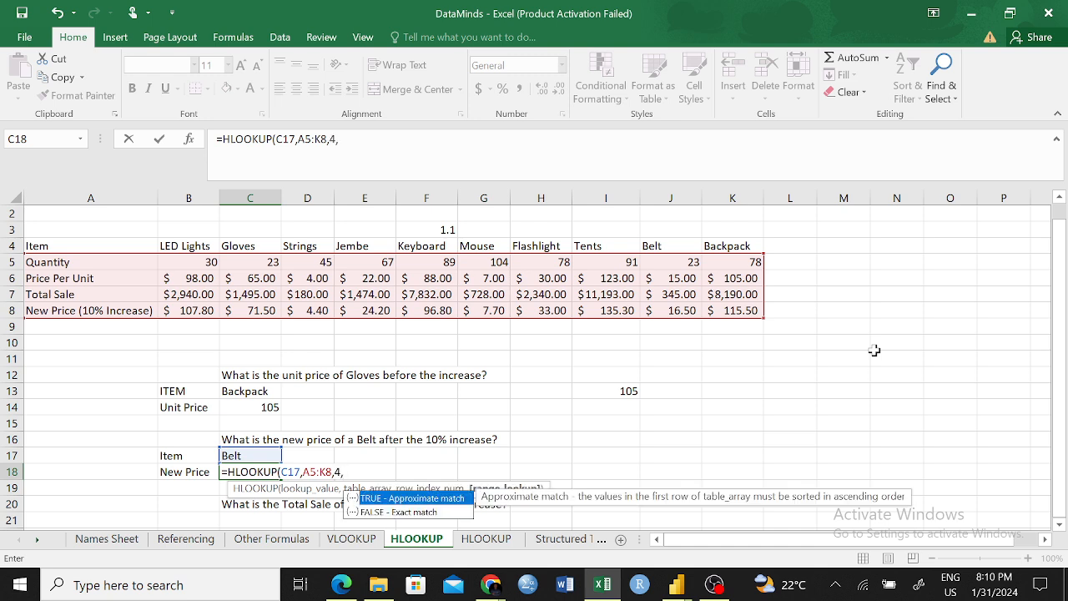
pyautogui.write('0')
pyautogui.press('BackSpace')
pyautogui.press('BackSpace')
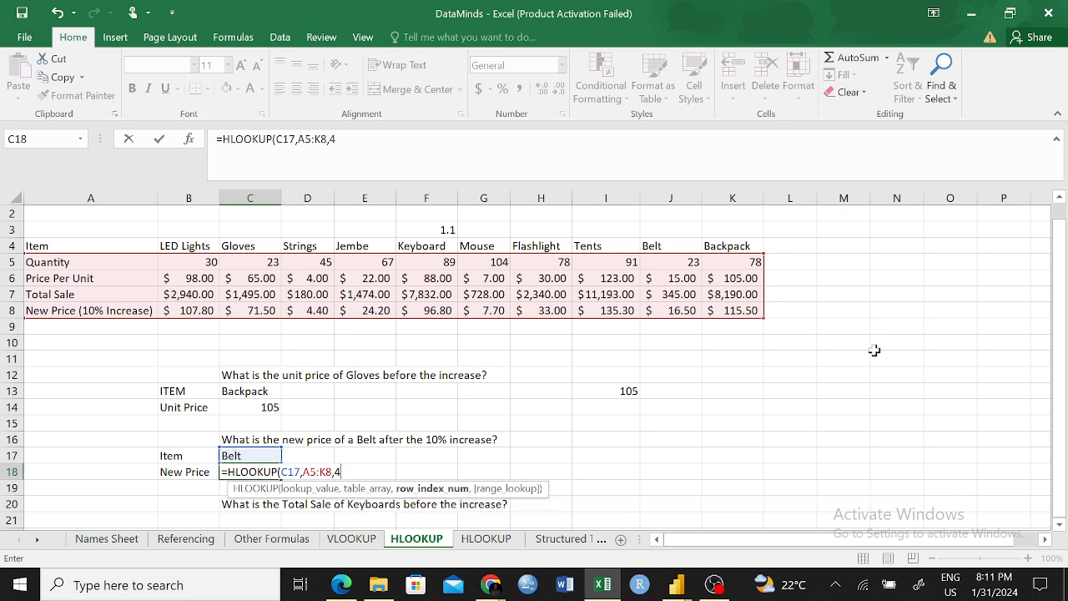
pyautogui.write(',FALSE')
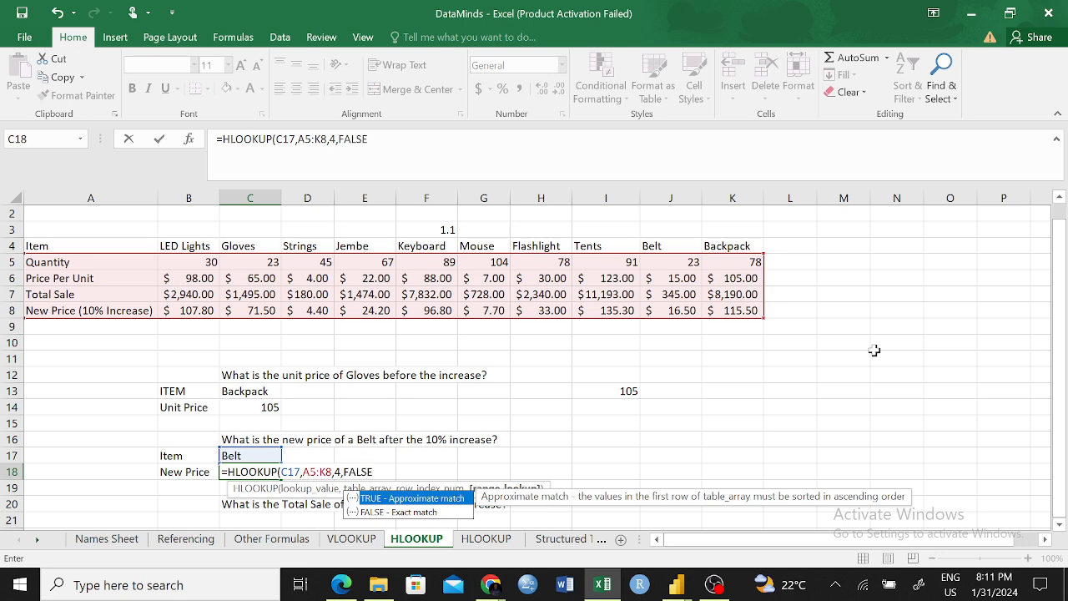
pyautogui.write(')')
pyautogui.press('Return')
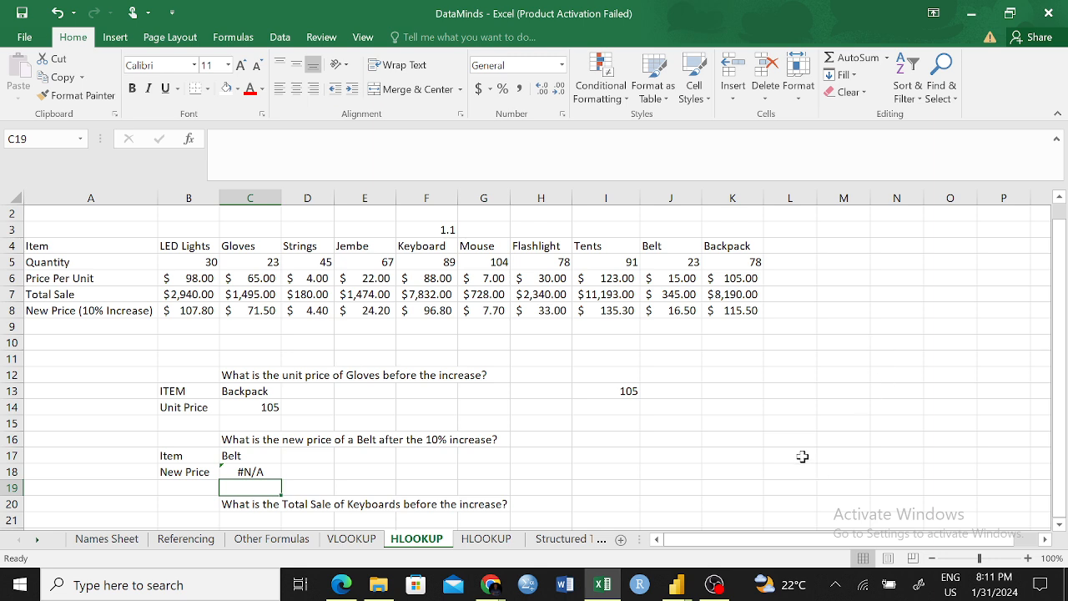
# - Correct the table array in the C18 HLOOKUP formula to A4:K8 so it includes the Item row
pyautogui.click(254, 472)
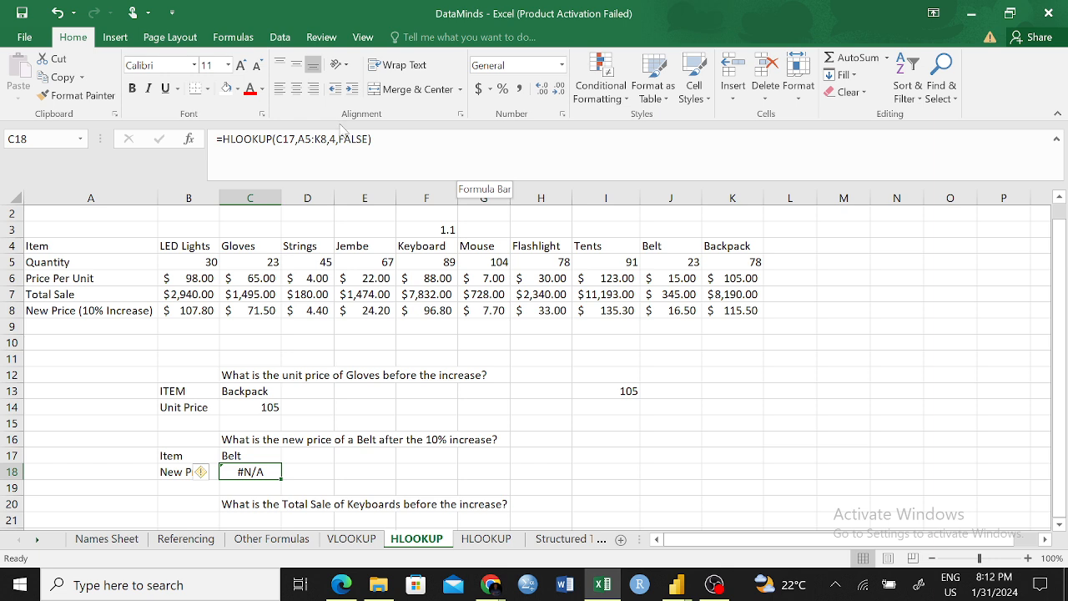
pyautogui.click(335, 139)
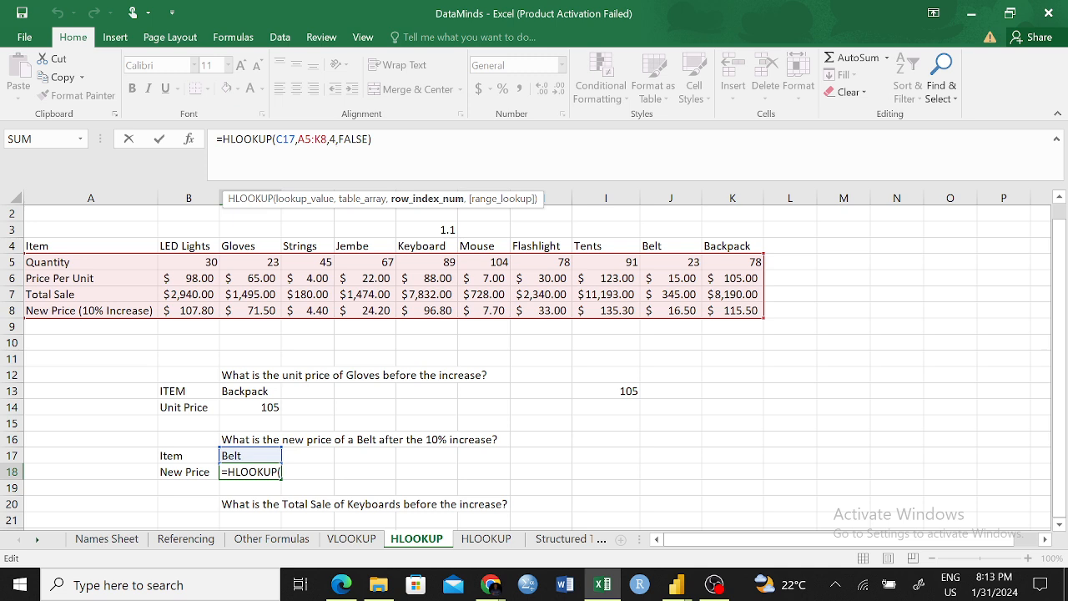
pyautogui.doubleClick(305, 138)
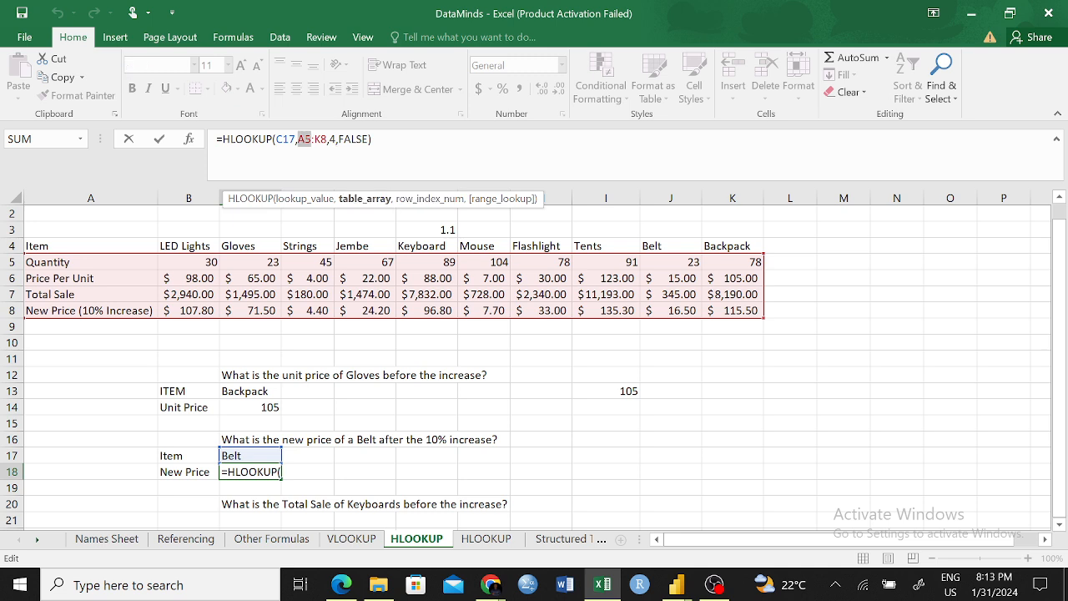
pyautogui.click(311, 140)
pyautogui.press('BackSpace')
pyautogui.write('4')
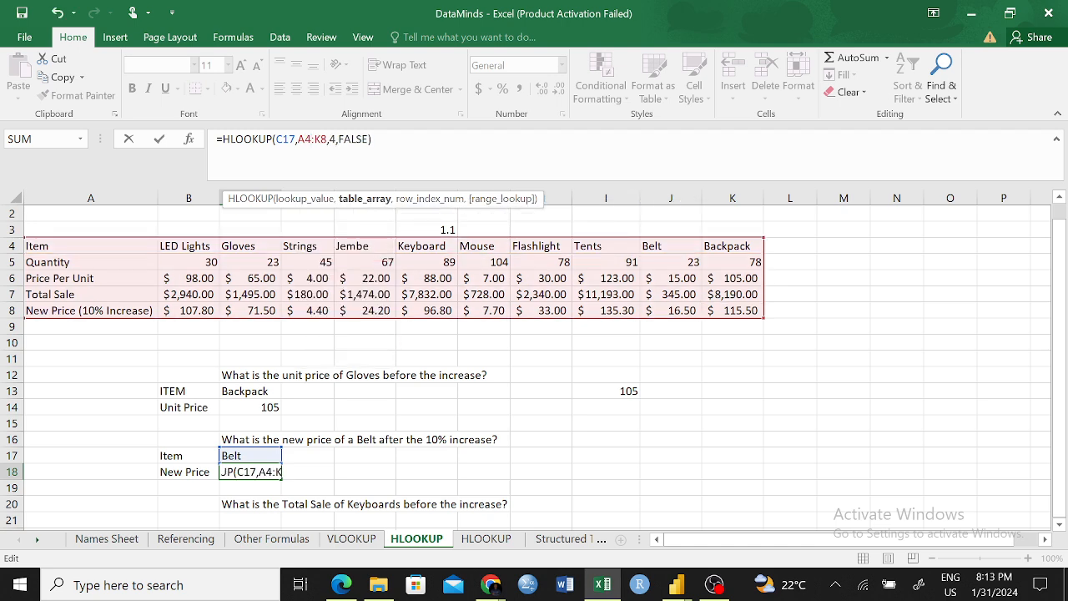
pyautogui.press('Return')
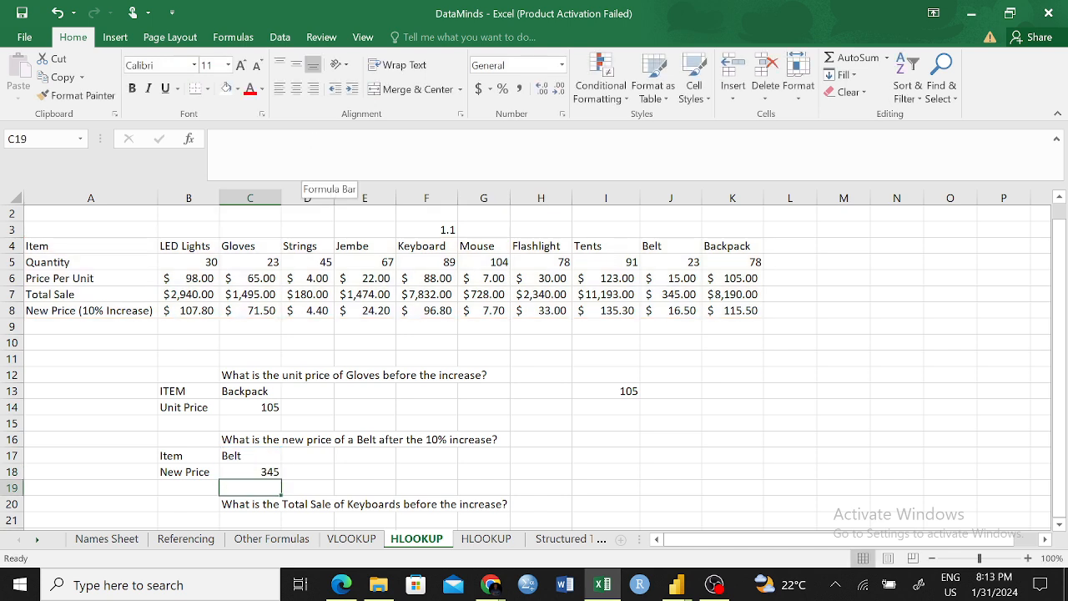
# - Check C18 against the Belt figures in the sales table and set the formula's row index to 5
pyautogui.click(246, 471)
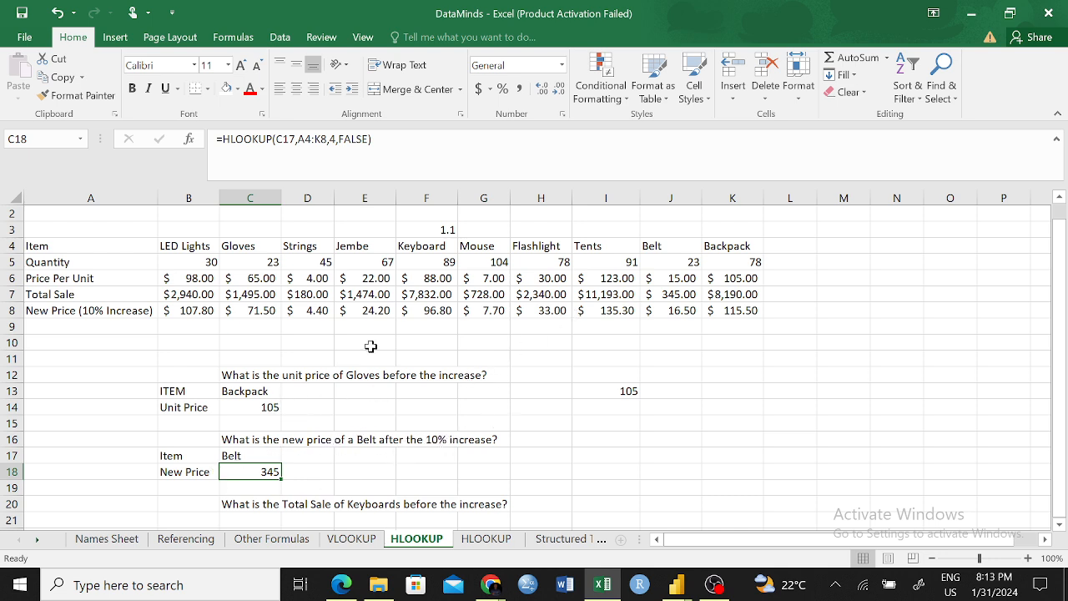
pyautogui.click(622, 314)
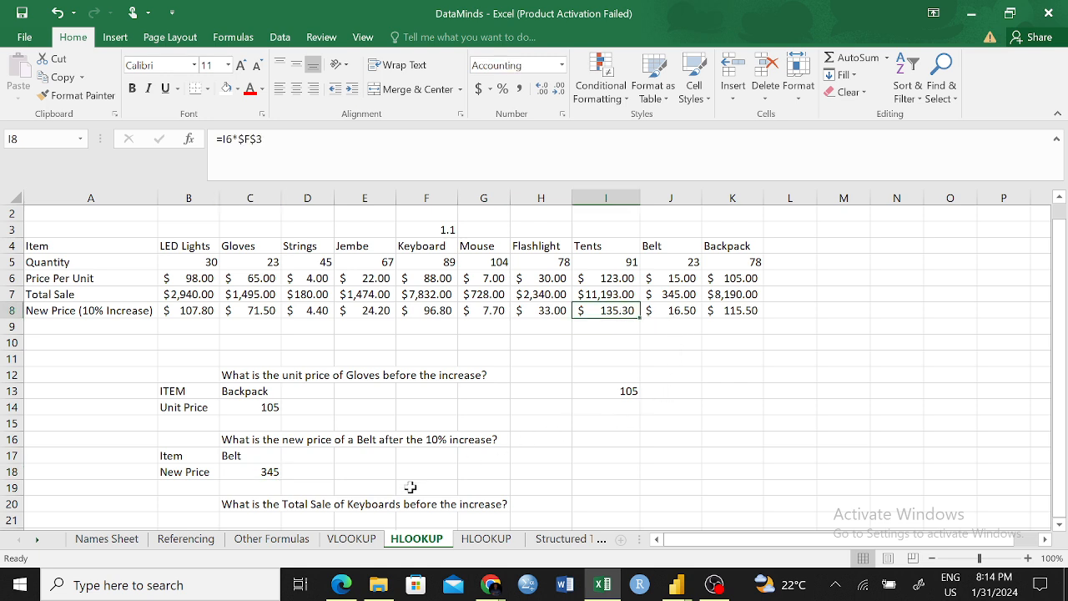
pyautogui.click(259, 469)
pyautogui.click(241, 455)
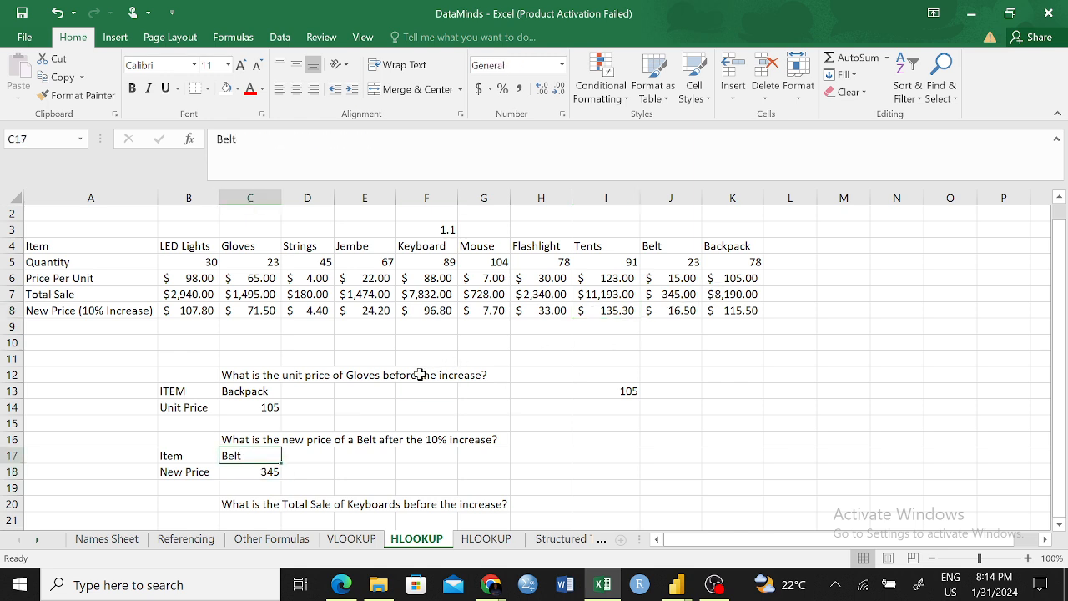
pyautogui.click(189, 251)
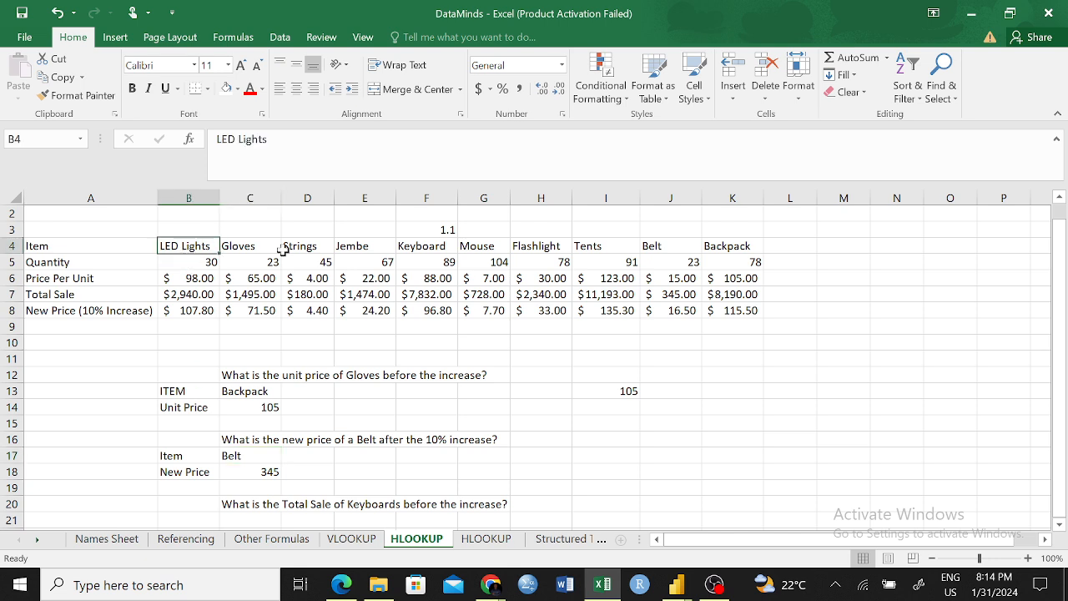
pyautogui.click(656, 292)
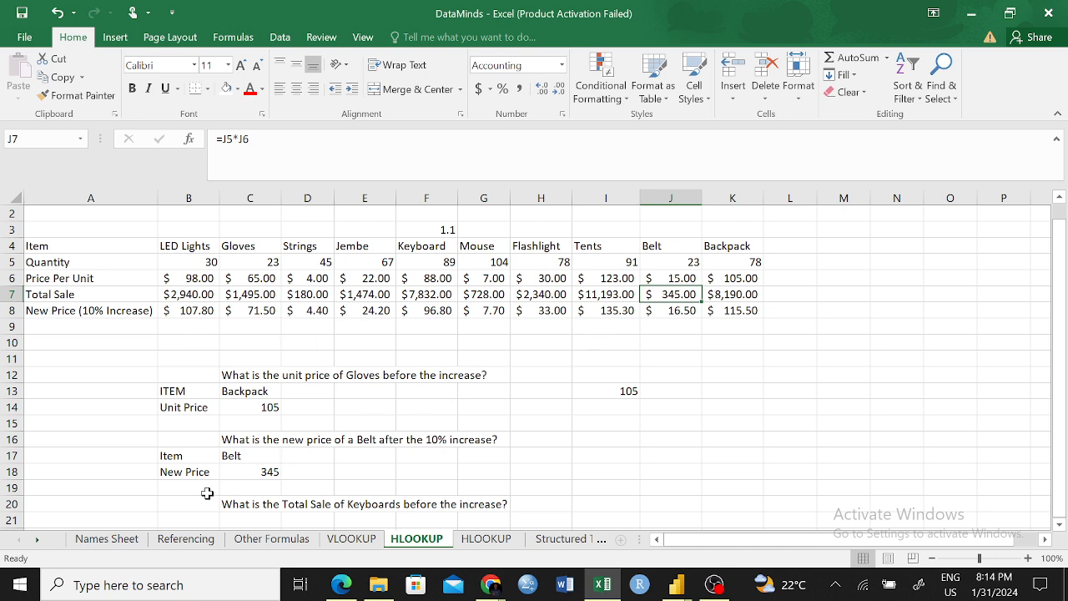
pyautogui.click(248, 473)
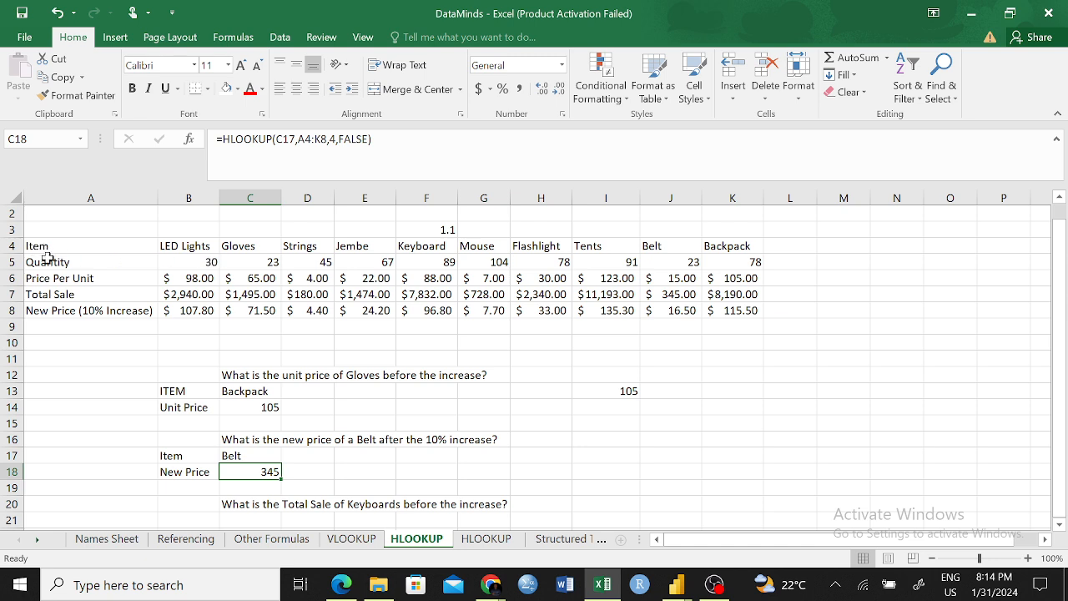
pyautogui.click(355, 138)
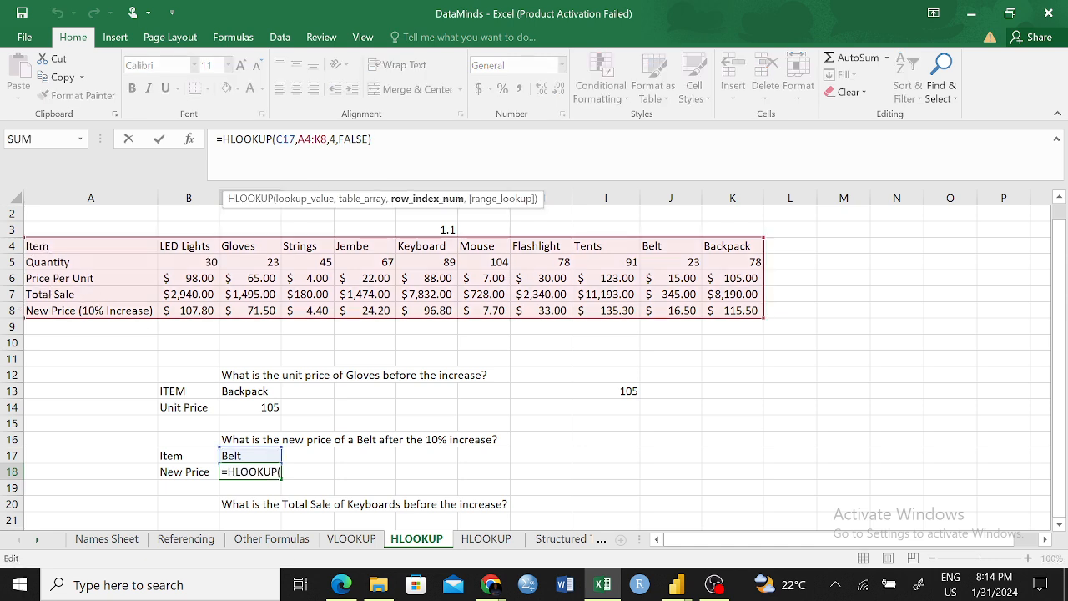
pyautogui.press('BackSpace')
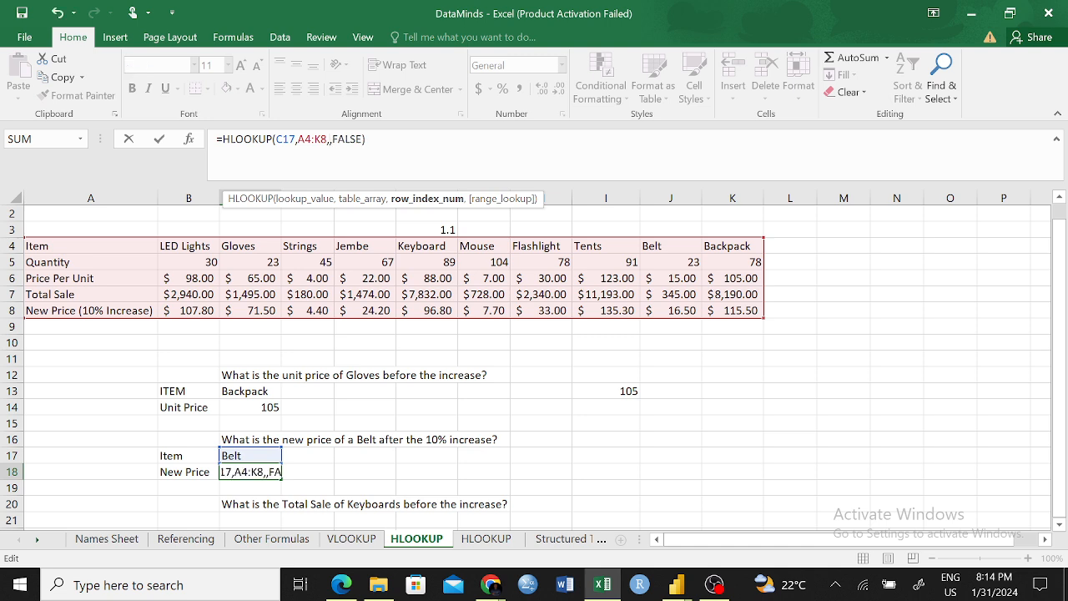
pyautogui.write('5')
pyautogui.press('Return')
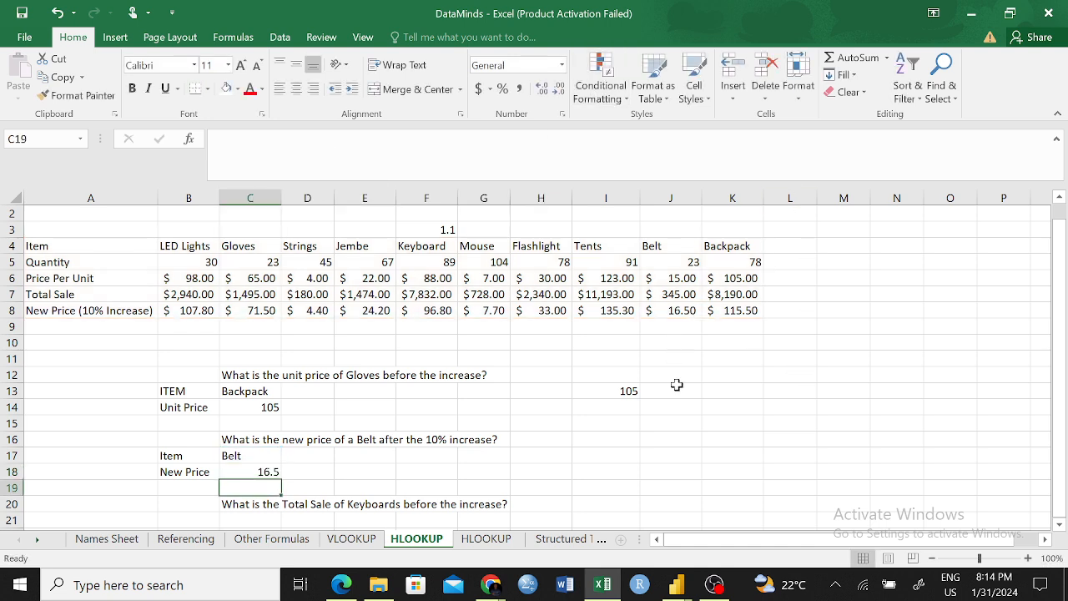
# - Examine the Keyboards Total Sale question in C20 and the sales table, magnifying the sheet to 160%
pyautogui.scroll(-2, 677, 386)
pyautogui.click(596, 408)
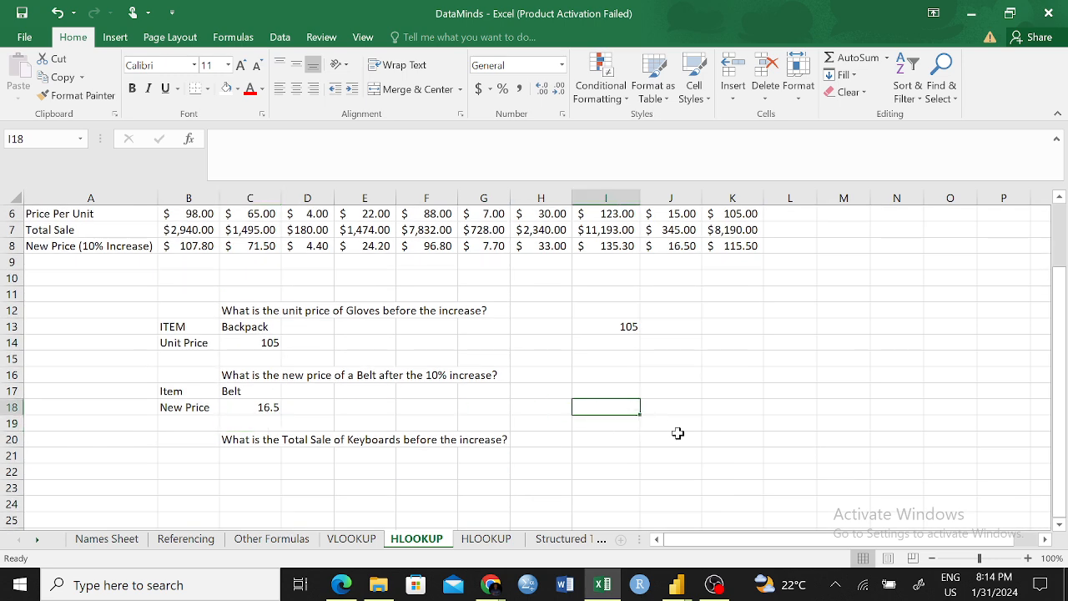
pyautogui.scroll(2, 708, 428)
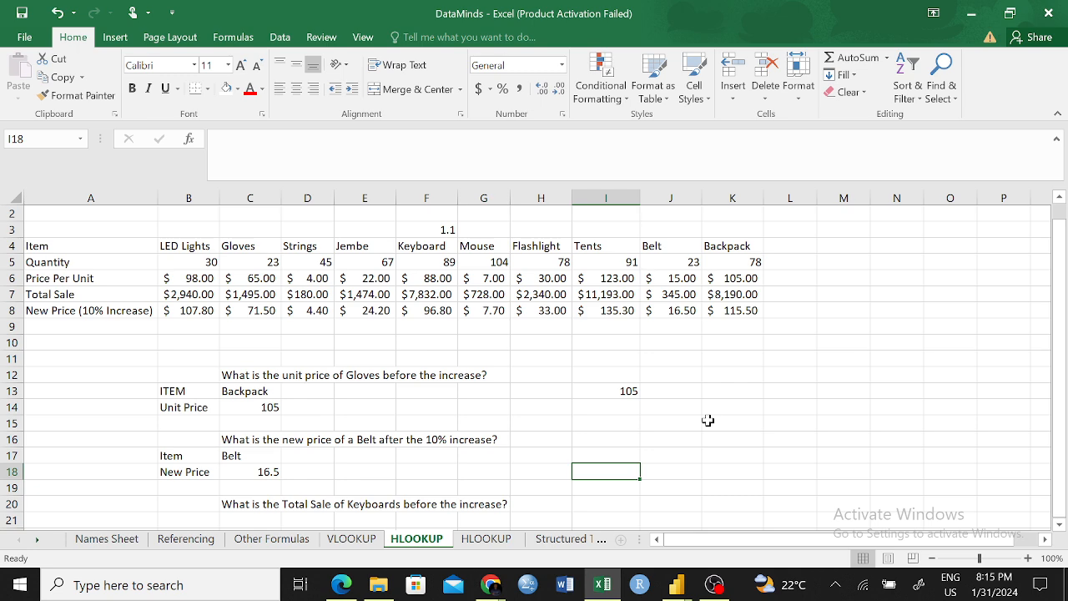
pyautogui.scroll(-2, 698, 384)
pyautogui.click(271, 451)
pyautogui.click(271, 442)
pyautogui.click(400, 440)
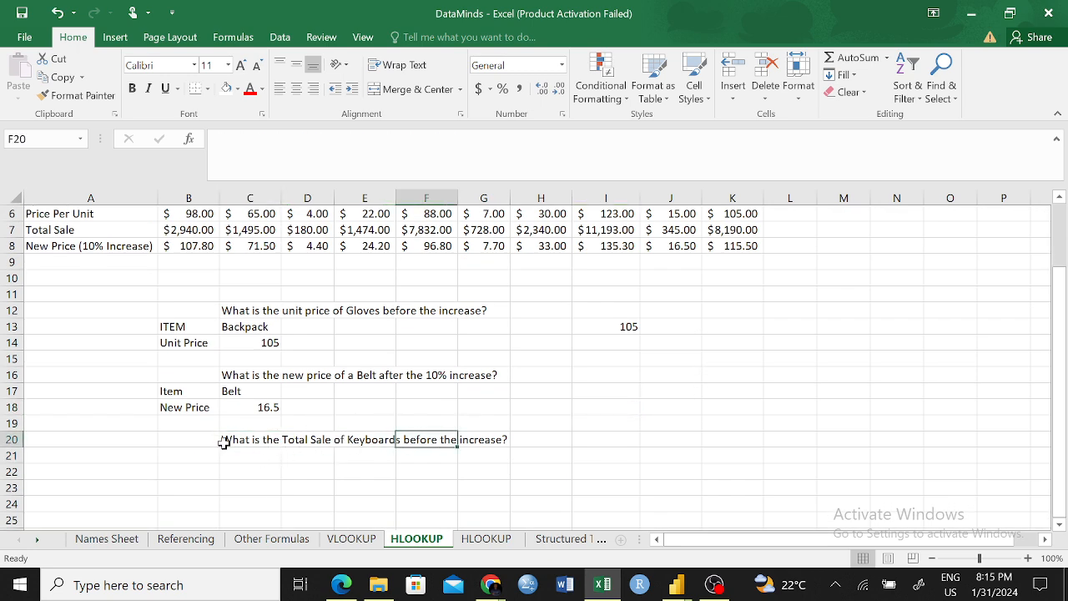
pyautogui.click(249, 439)
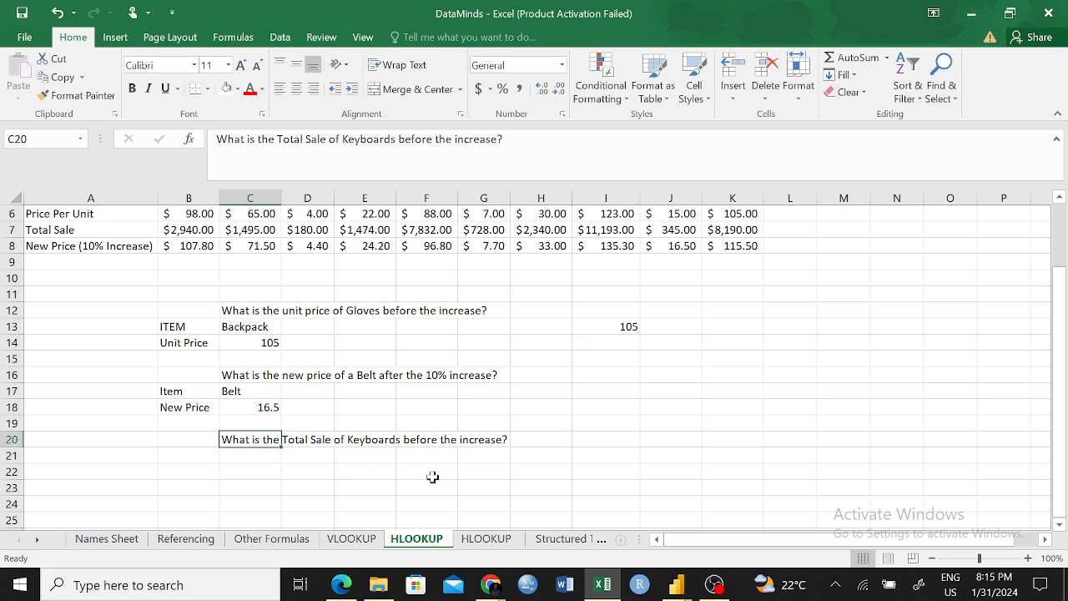
pyautogui.click(989, 557)
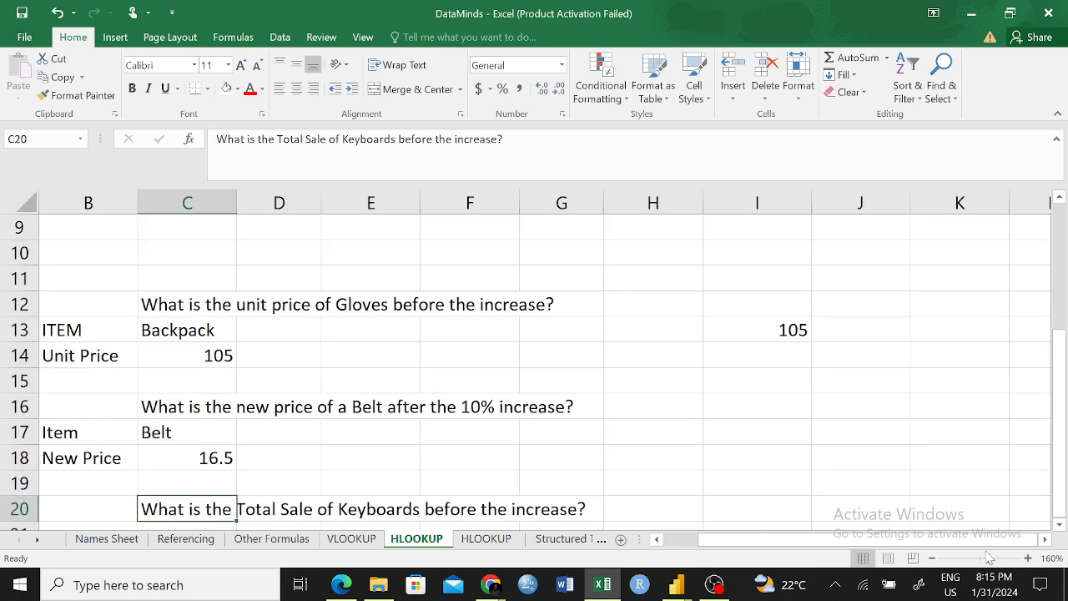
pyautogui.scroll(-2, 641, 421)
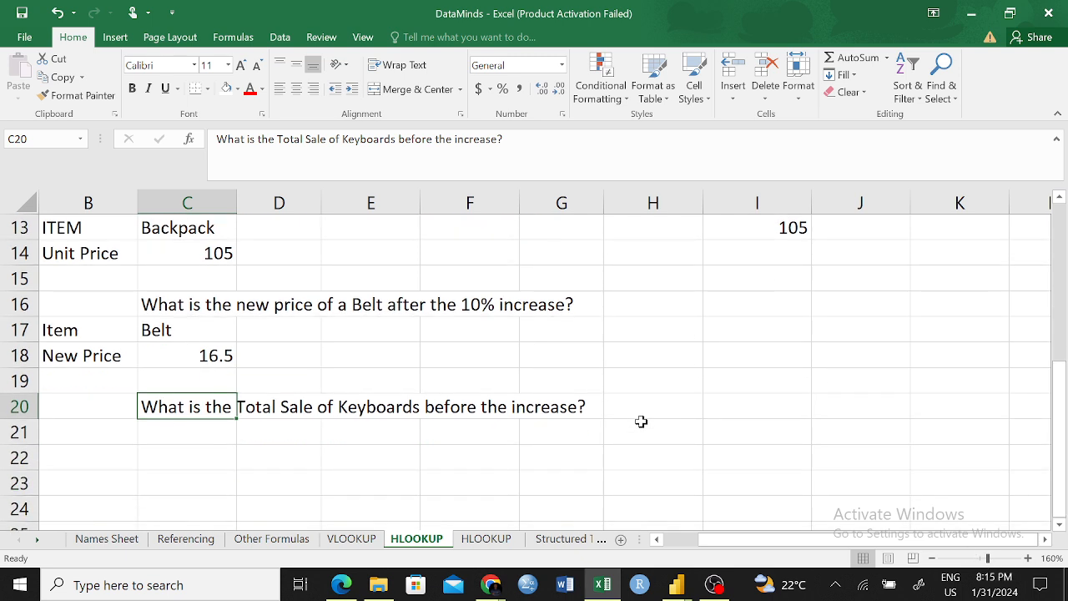
pyautogui.moveTo(729, 543); pyautogui.dragTo(699, 544)
pyautogui.scroll(4, 773, 441)
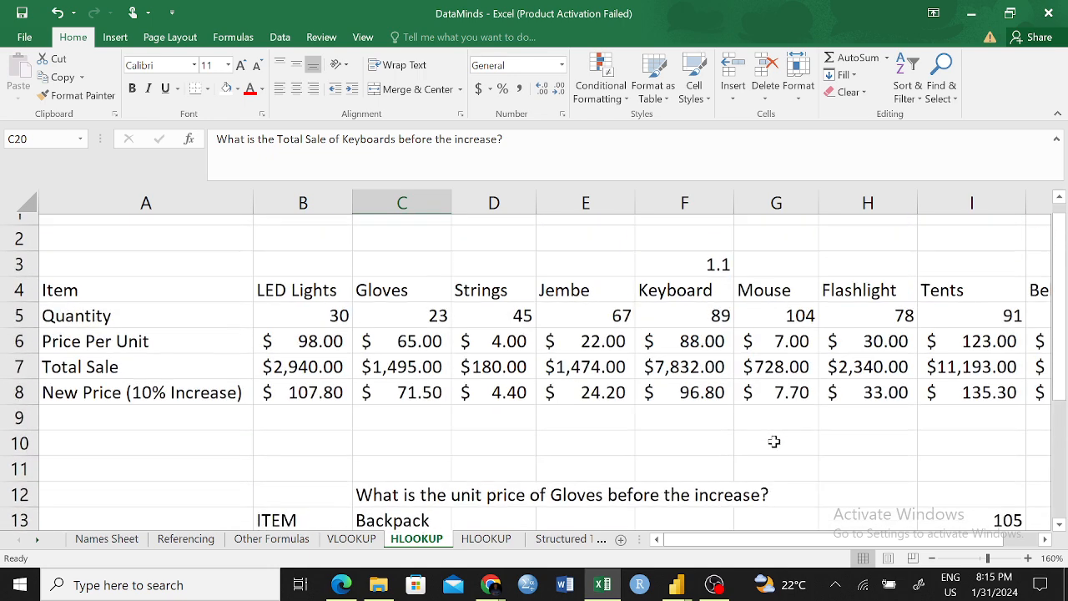
# - Enter the label "Item" in B21 below the Keyboards Total Sale question
pyautogui.scroll(-4, 773, 441)
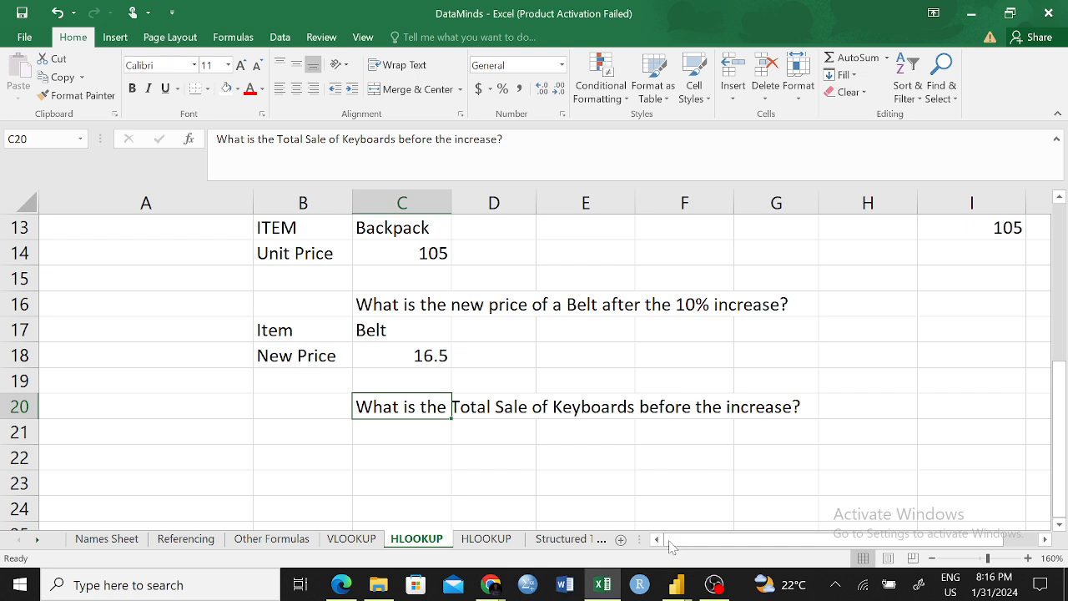
pyautogui.click(328, 434)
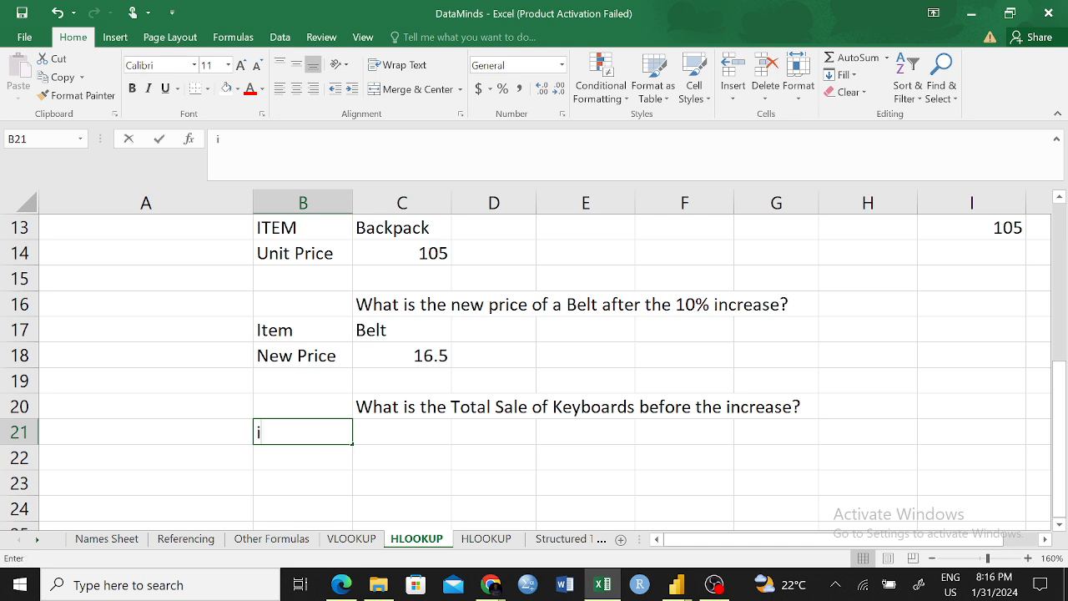
pyautogui.write('ITE')
pyautogui.press('BackSpace')
pyautogui.press('BackSpace')
pyautogui.write('tem')
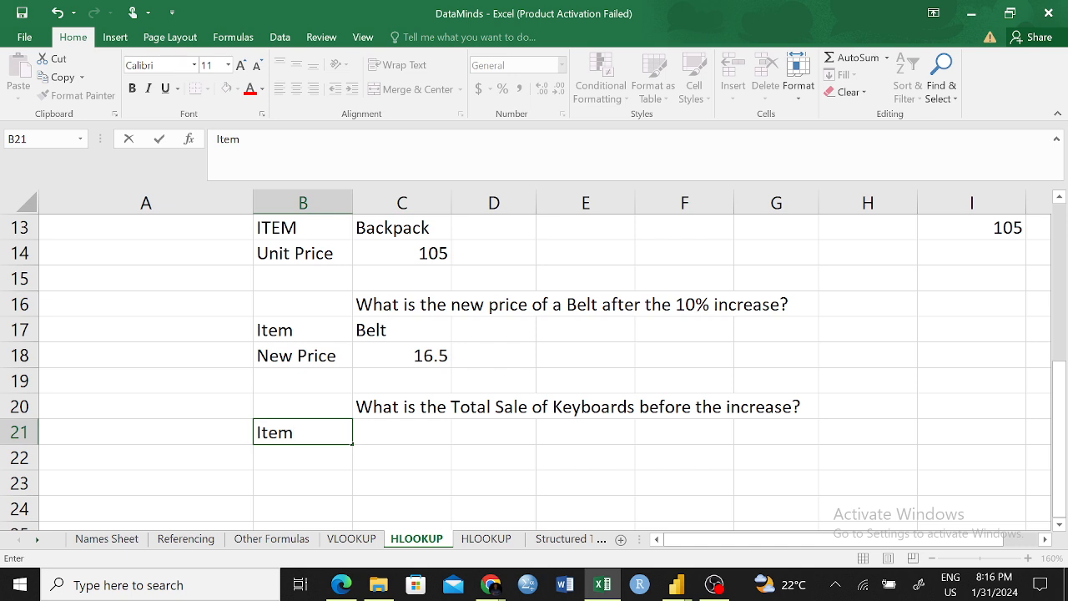
pyautogui.press('Return')
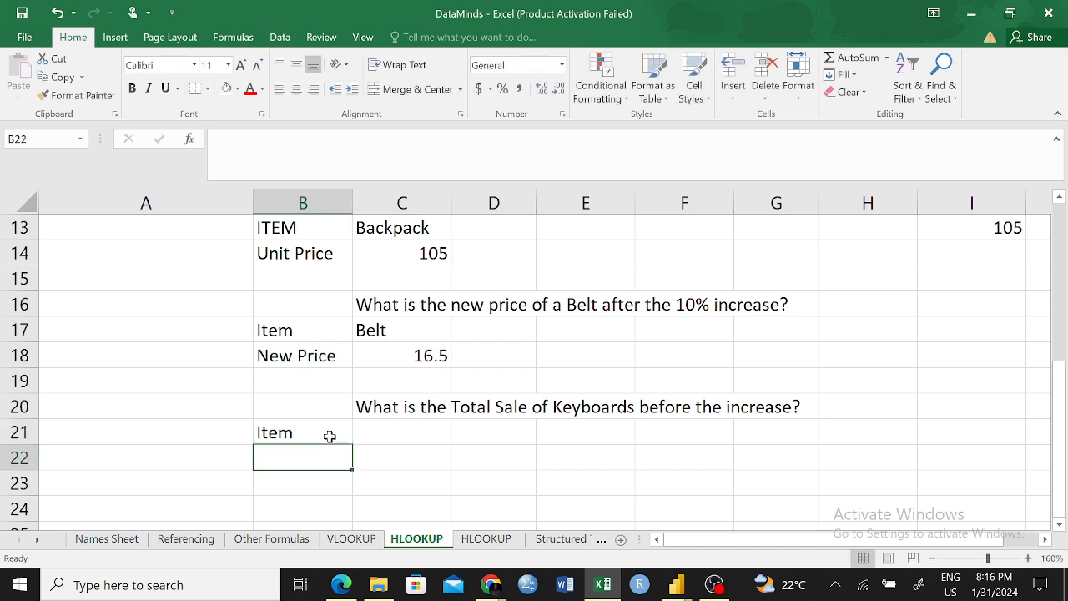
# - Enter "Keyboard" in C21 as the lookup item, matching its spelling in the sales table
pyautogui.write('T')
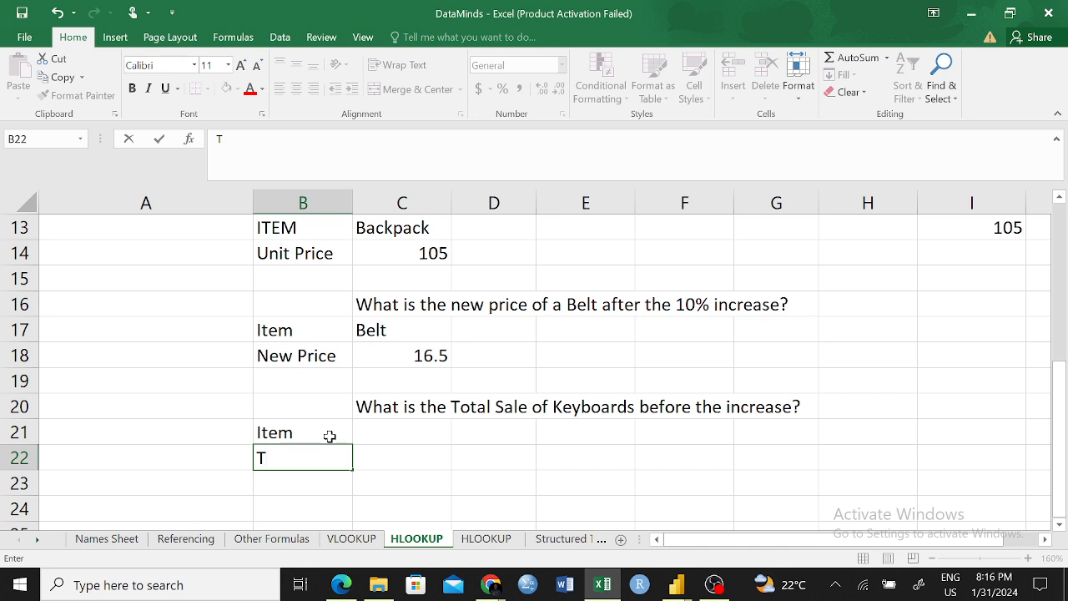
pyautogui.press('BackSpace')
pyautogui.click(395, 427)
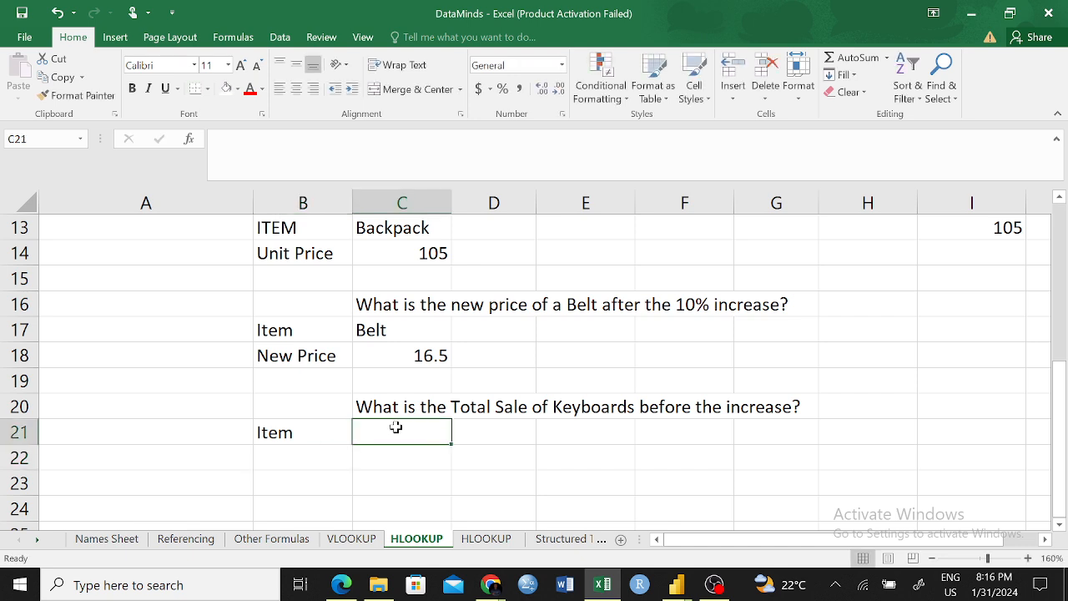
pyautogui.write('Keyboard')
pyautogui.scroll(4, 733, 393)
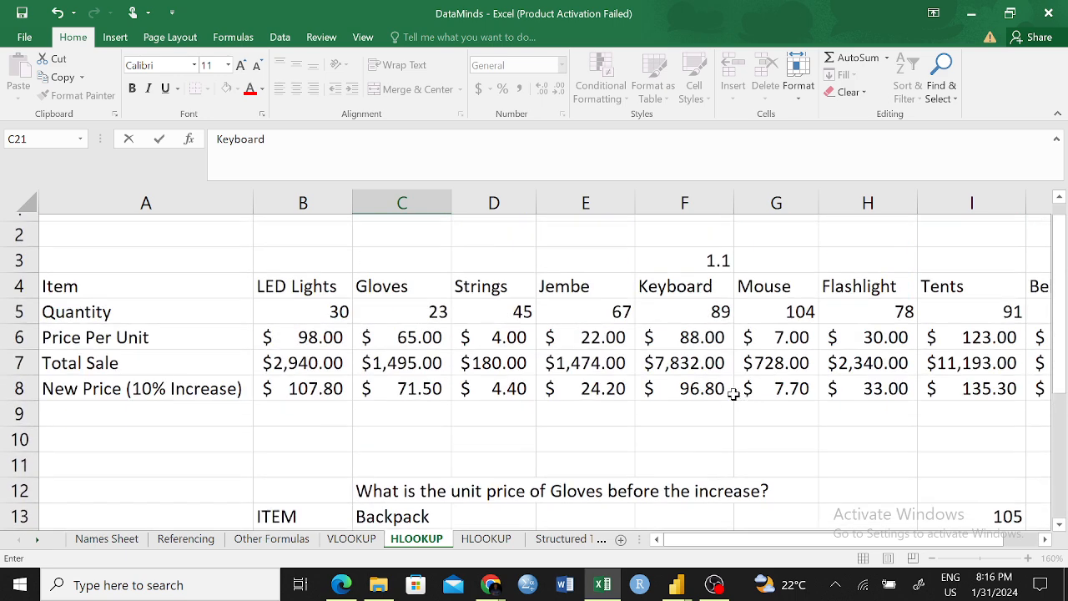
pyautogui.scroll(-5, 733, 394)
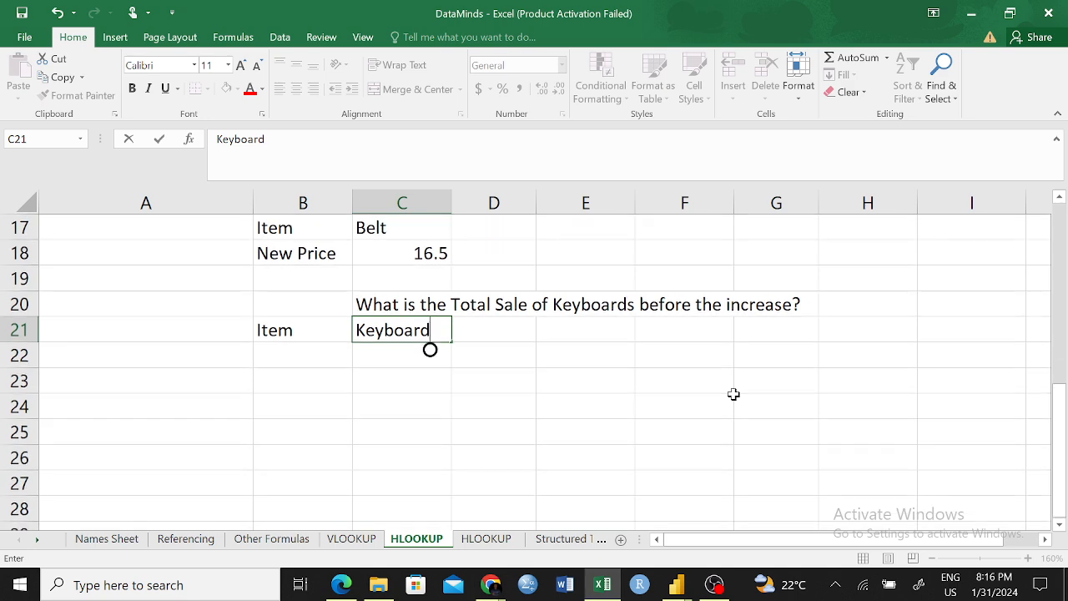
pyautogui.scroll(2, 584, 392)
pyautogui.scroll(2, 602, 371)
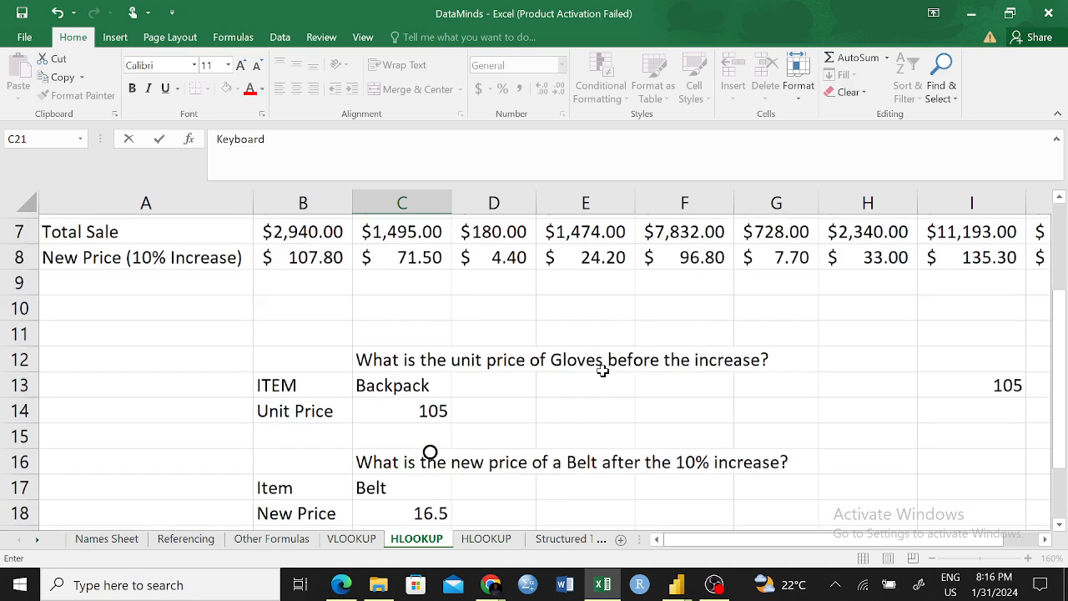
pyautogui.scroll(2, 617, 365)
pyautogui.scroll(-3, 750, 459)
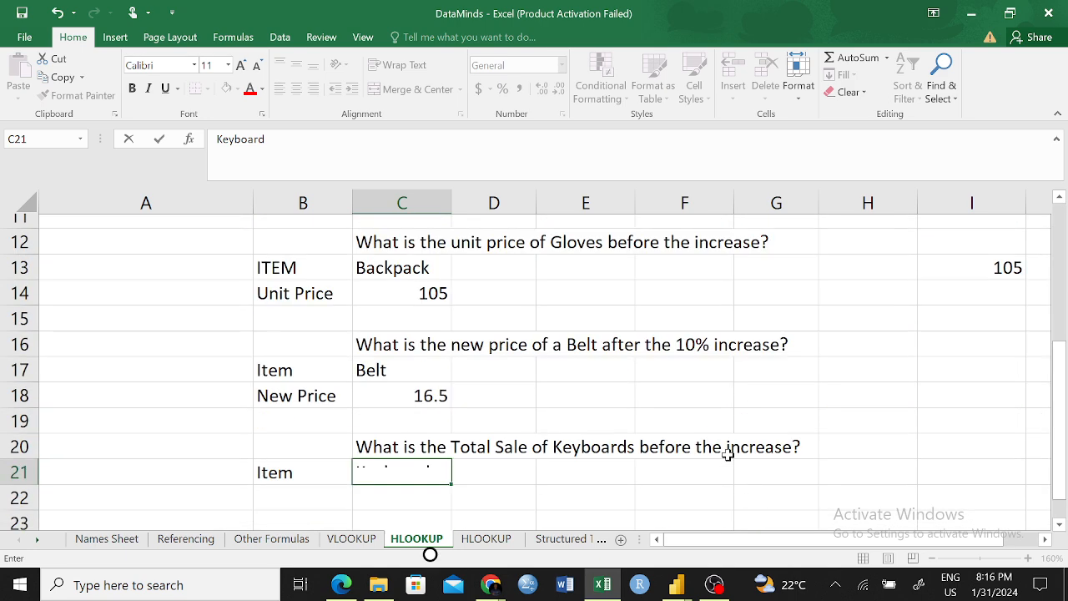
pyautogui.scroll(-2, 503, 420)
pyautogui.click(329, 369)
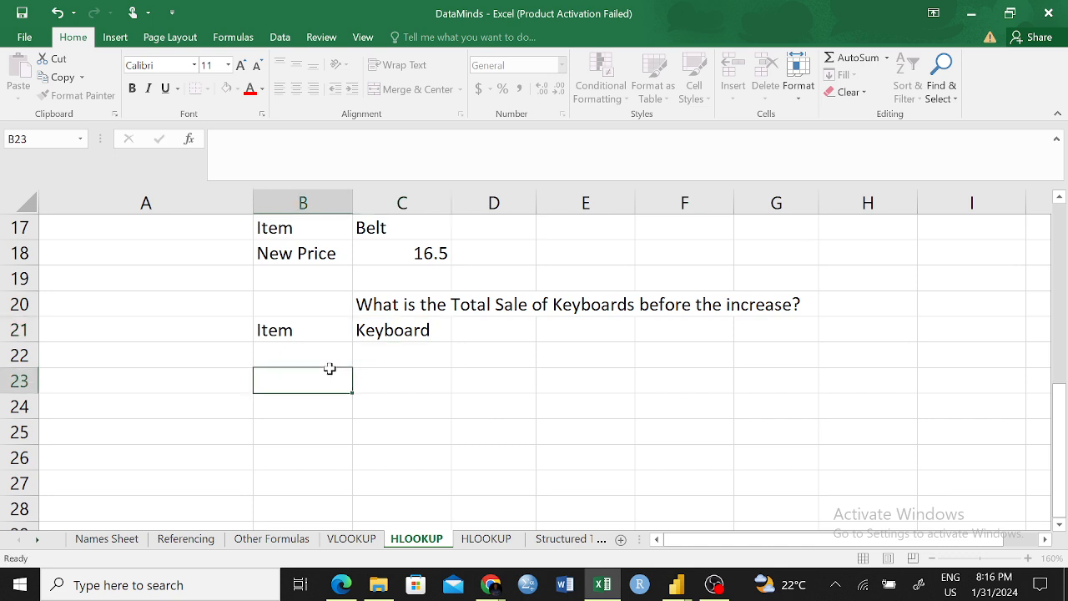
# - Enter the label "Total Sale" in B22 beneath the Item label
pyautogui.click(297, 353)
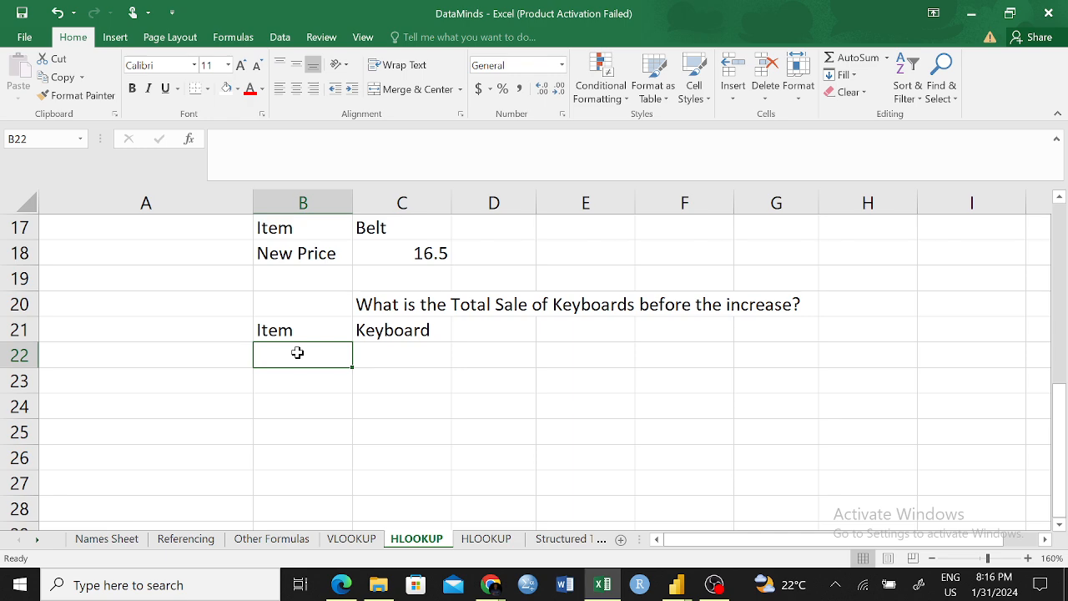
pyautogui.scroll(5, 395, 342)
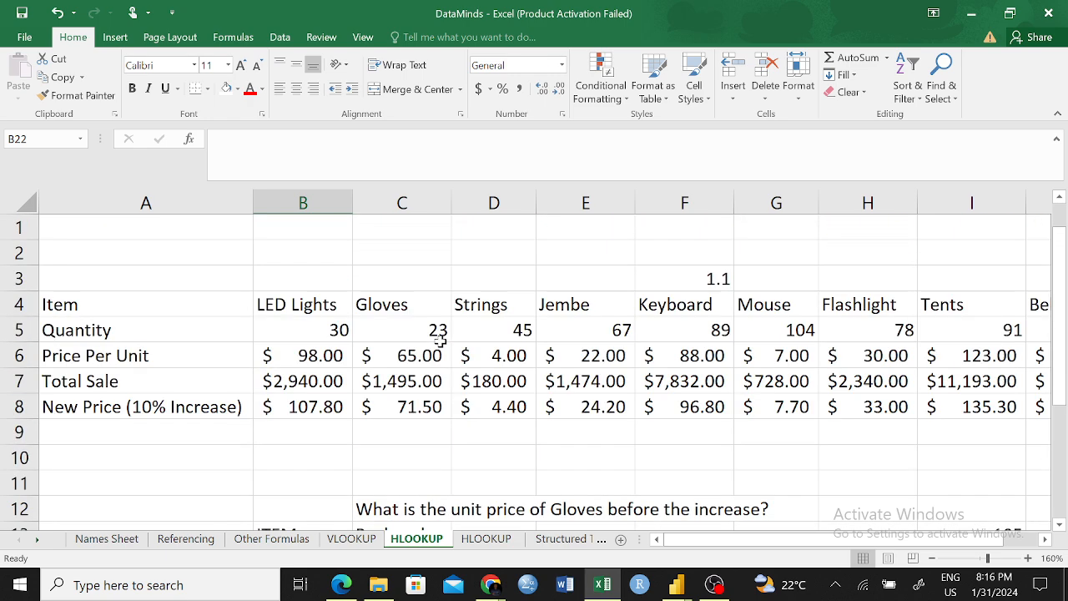
pyautogui.click(659, 305)
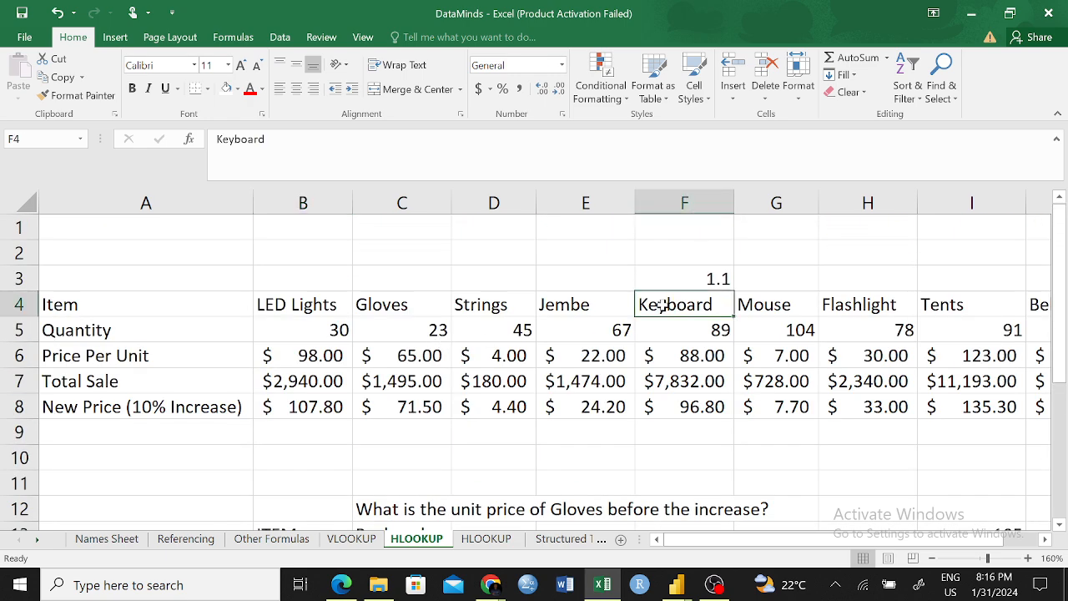
pyautogui.scroll(-5, 661, 355)
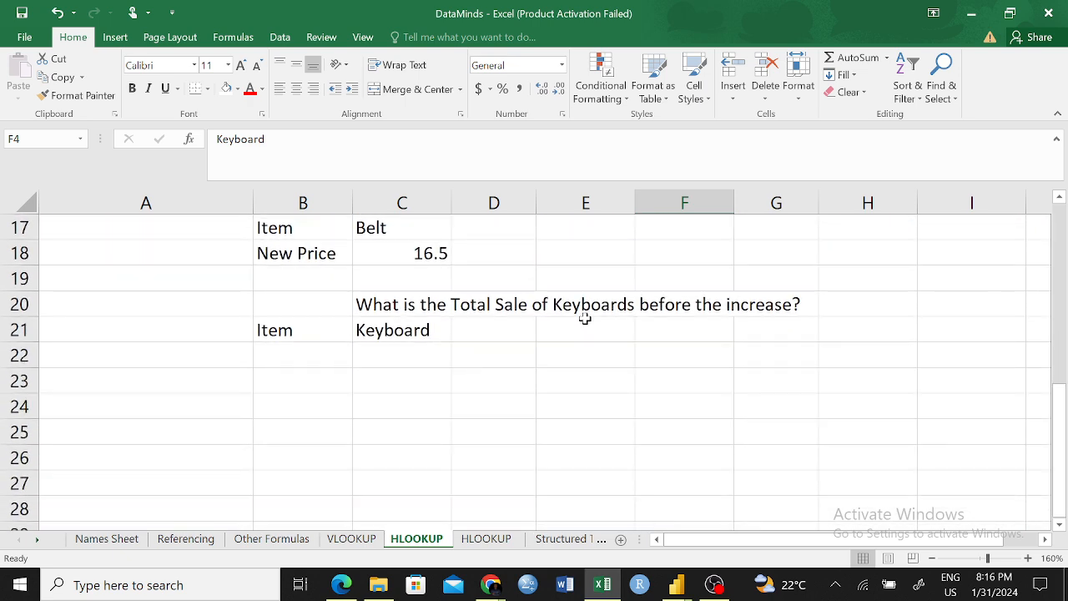
pyautogui.click(585, 305)
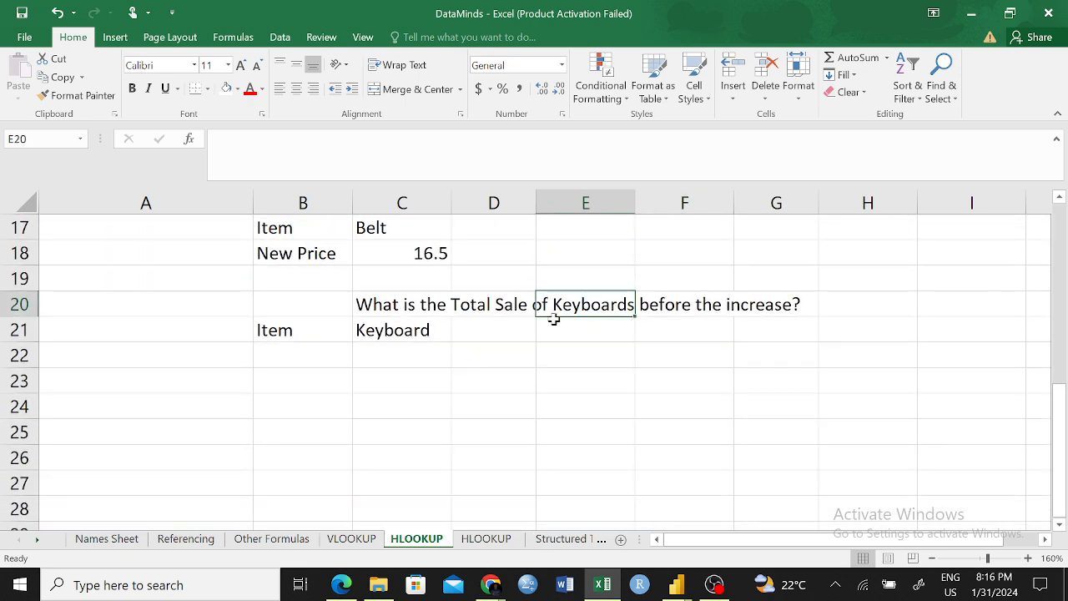
pyautogui.click(287, 352)
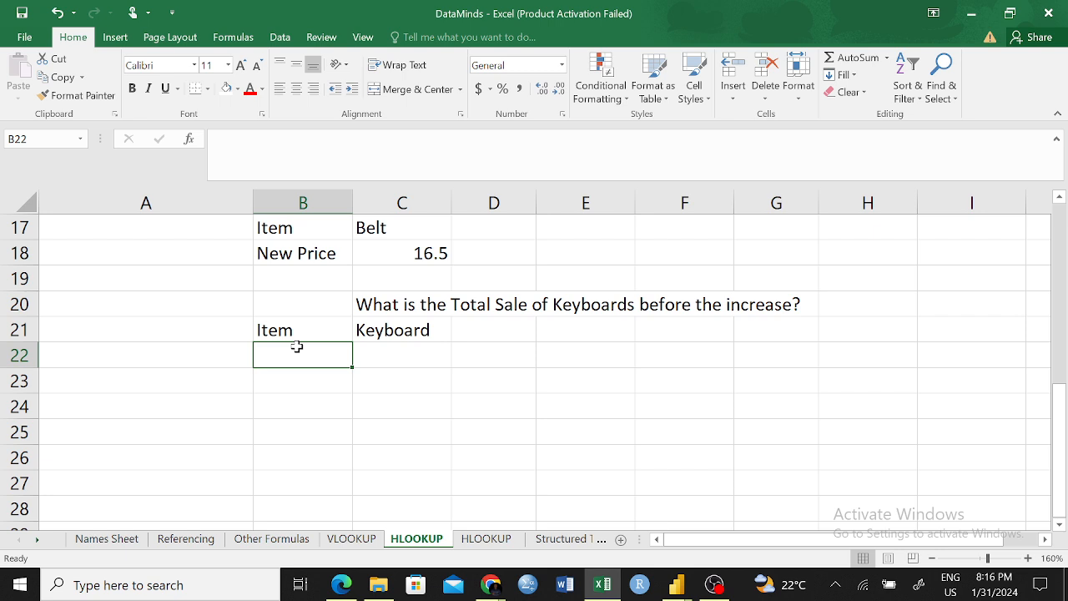
pyautogui.write('To')
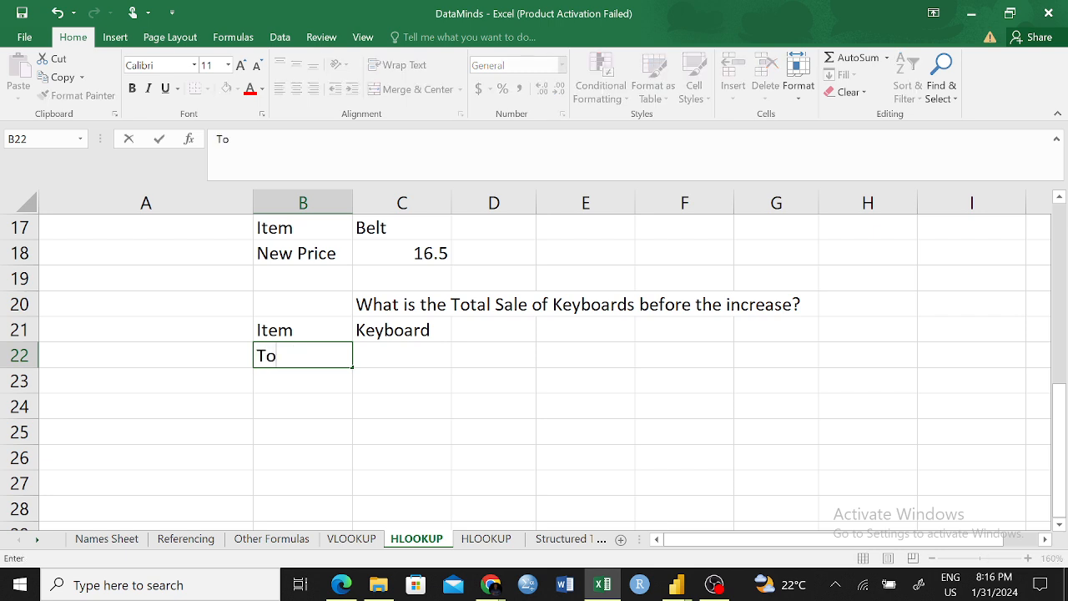
pyautogui.write('tal Sale')
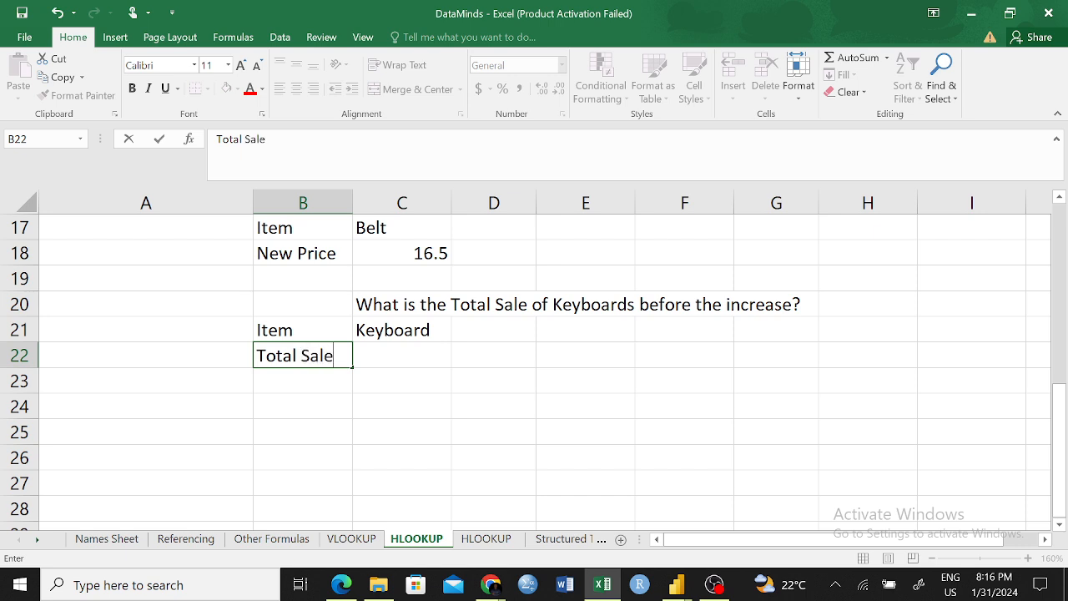
pyautogui.click(390, 362)
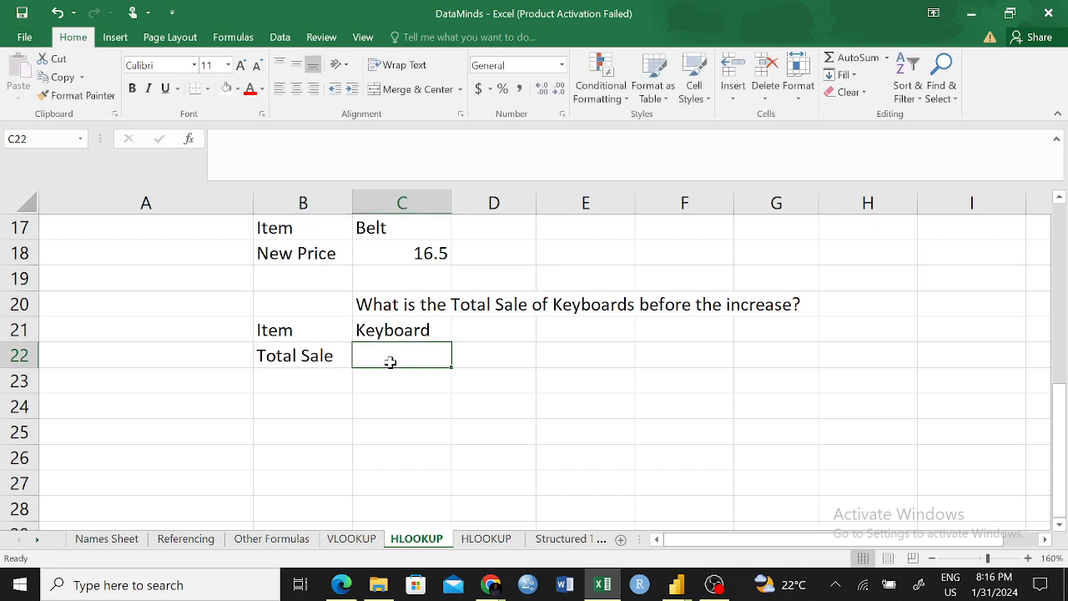
pyautogui.write('=')
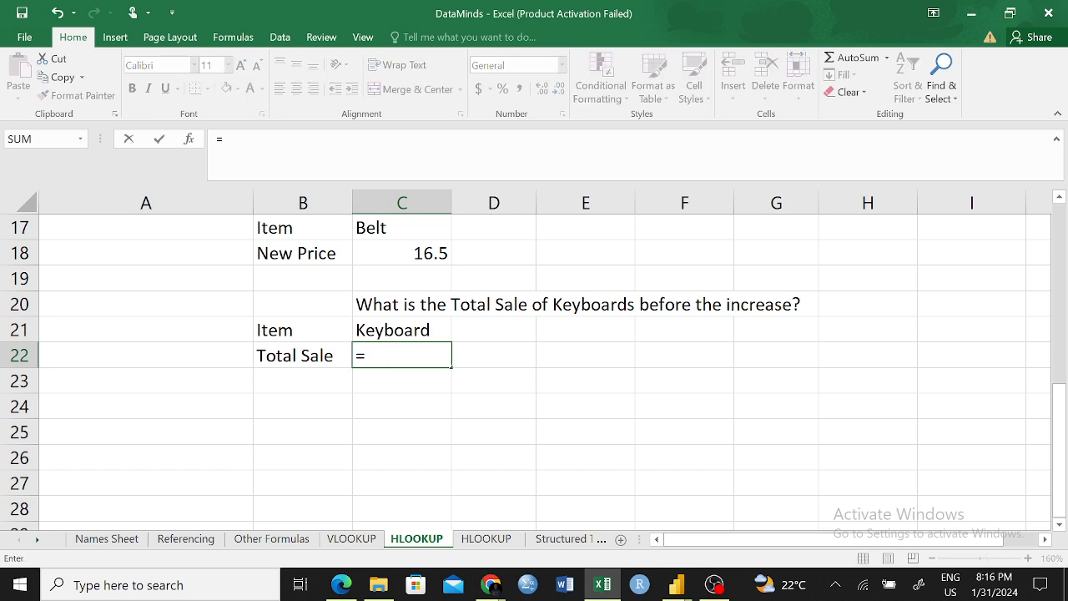
pyautogui.write('HLOO')
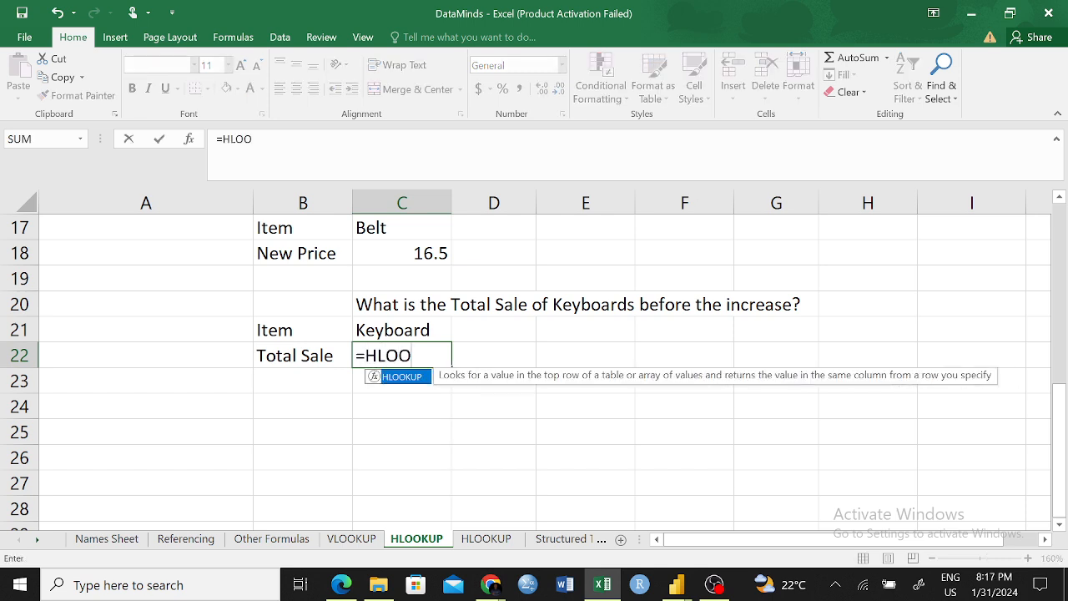
pyautogui.press('Tab')
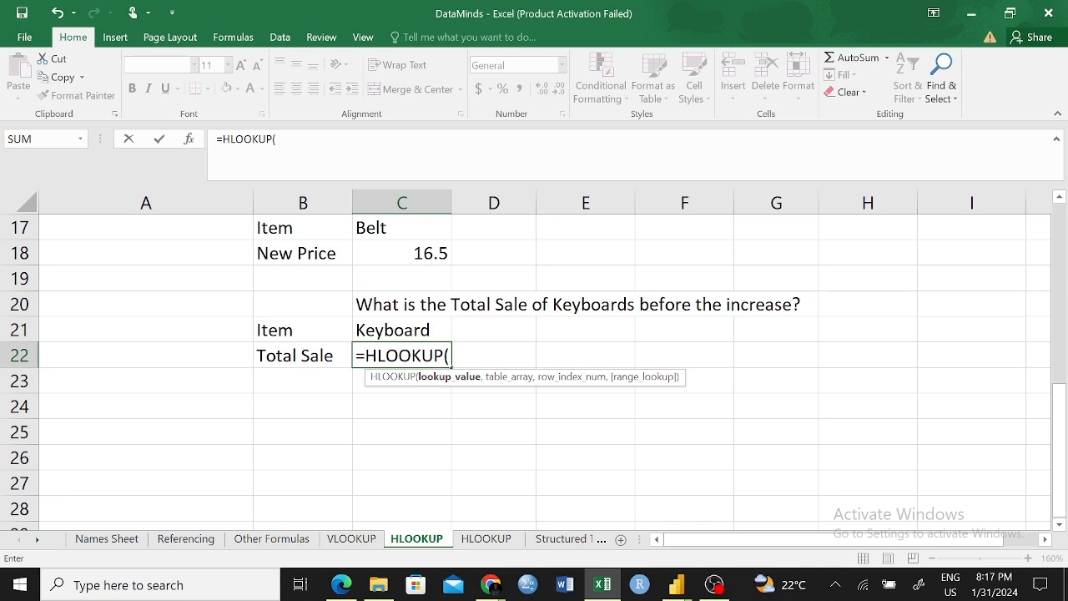
pyautogui.scroll(5, 806, 362)
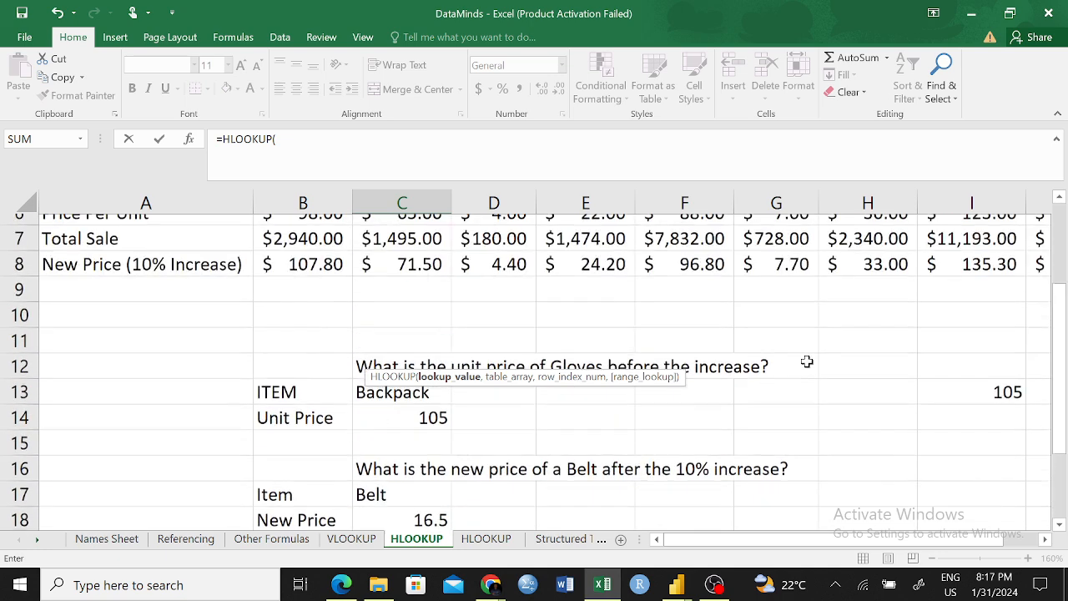
pyautogui.scroll(1, 806, 359)
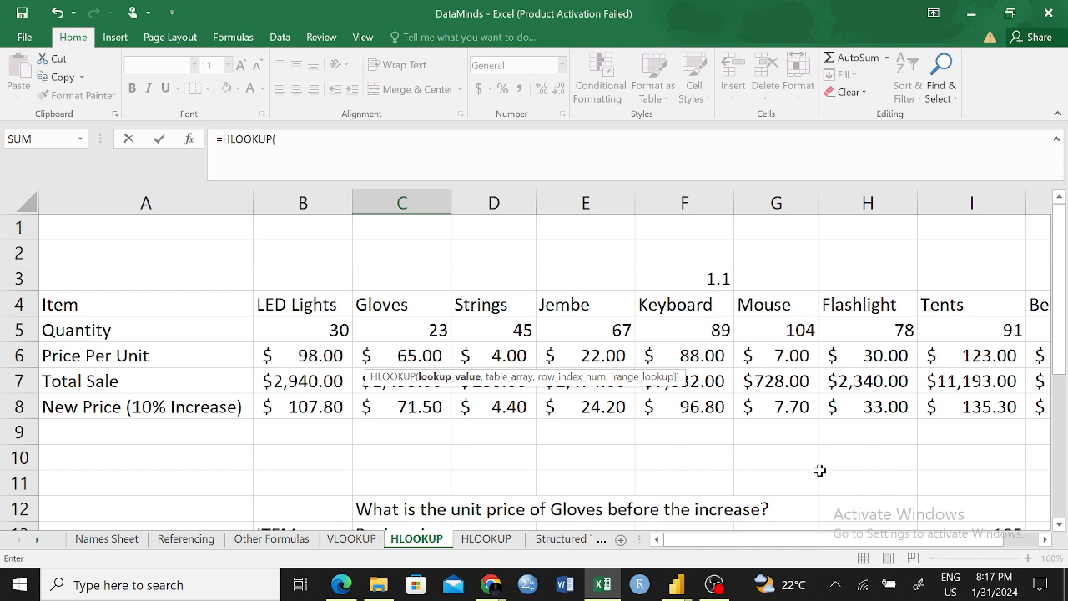
pyautogui.scroll(-4, 819, 469)
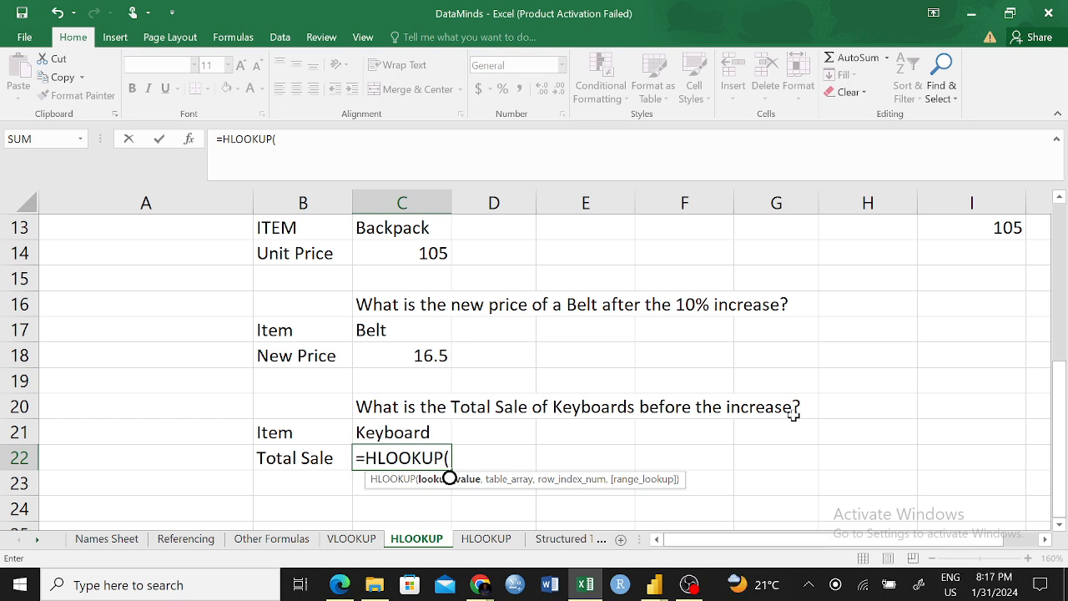
pyautogui.scroll(3, 792, 413)
pyautogui.scroll(-3, 793, 412)
pyautogui.press('BackSpace')
pyautogui.press('BackSpace')
pyautogui.press('BackSpace')
pyautogui.press('BackSpace')
pyautogui.press('BackSpace')
pyautogui.press('BackSpace')
pyautogui.press('BackSpace')
pyautogui.press('BackSpace')
pyautogui.press('BackSpace')
pyautogui.press('BackSpace')
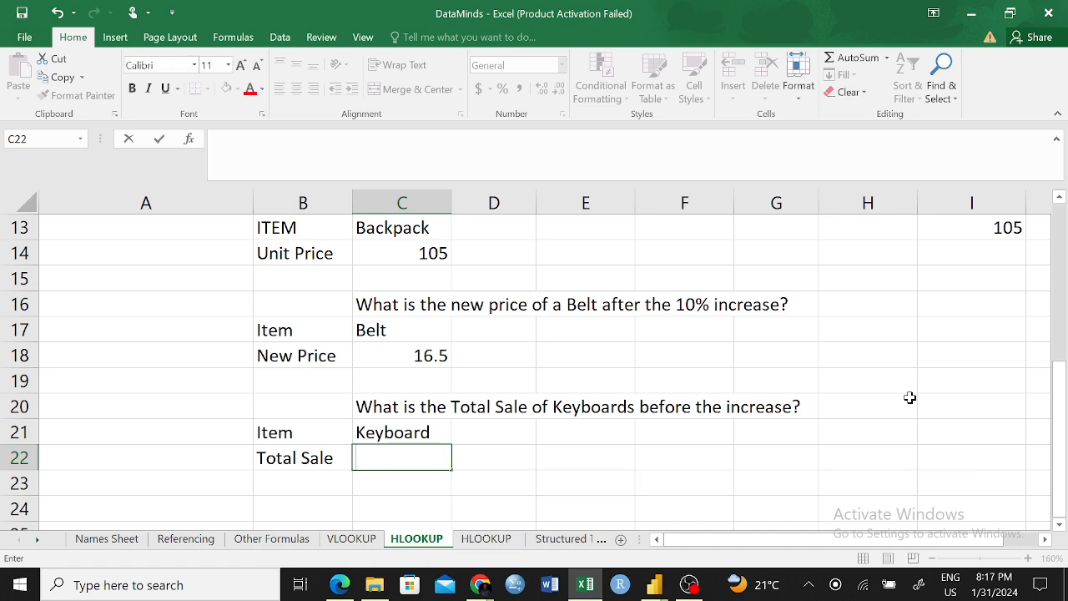
pyautogui.click(879, 432)
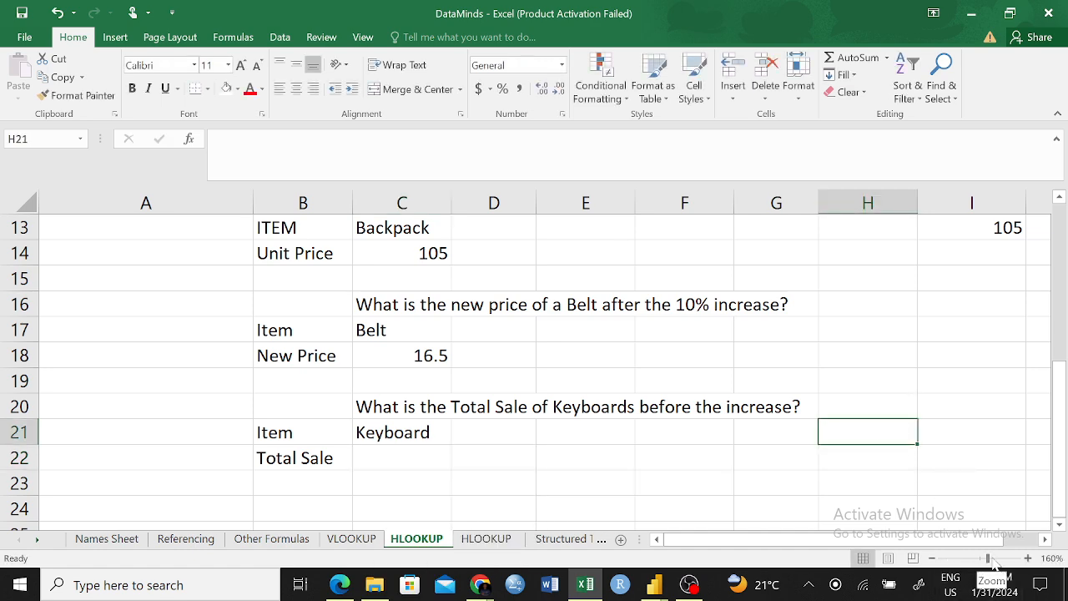
# - Begin an HLOOKUP formula in C22 beside Total Sale, using the Keyboard cell C21 as the lookup value
pyautogui.moveTo(986, 558); pyautogui.dragTo(983, 558)
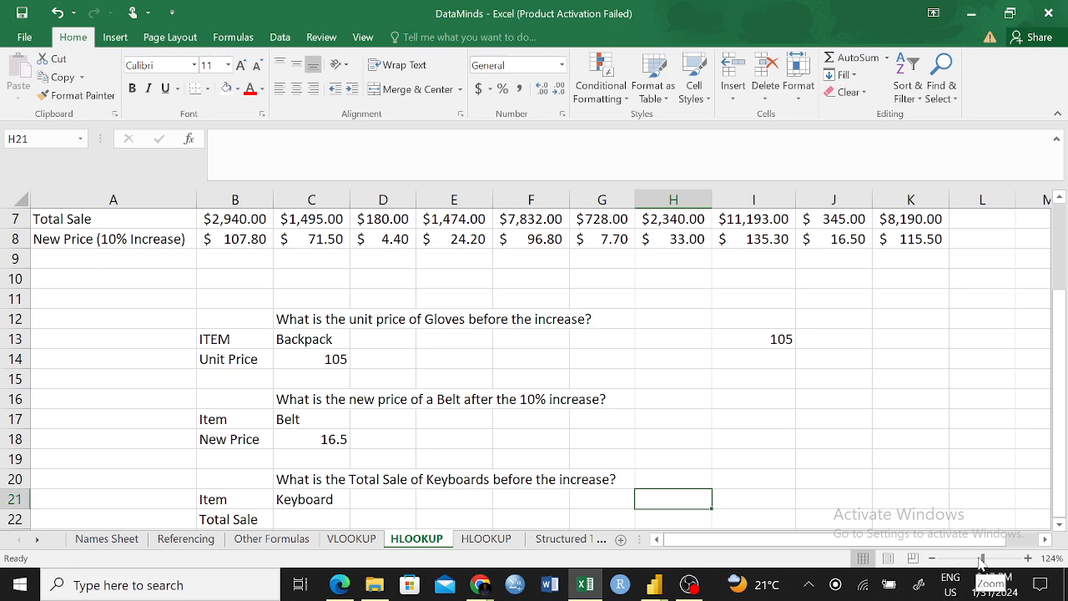
pyautogui.moveTo(981, 558); pyautogui.dragTo(978, 558)
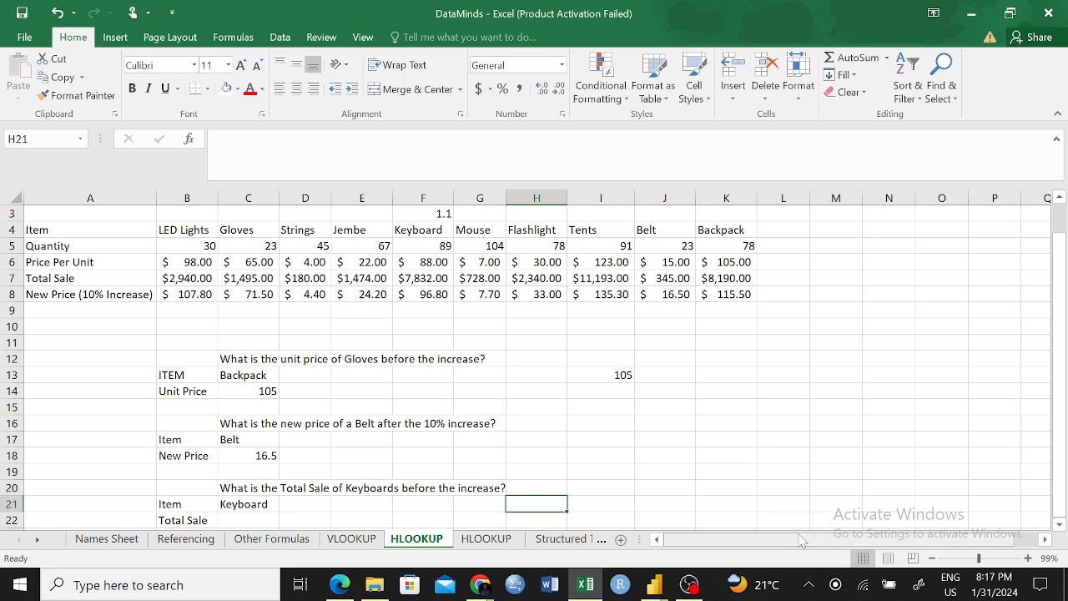
pyautogui.scroll(-1, 798, 394)
pyautogui.scroll(1, 798, 394)
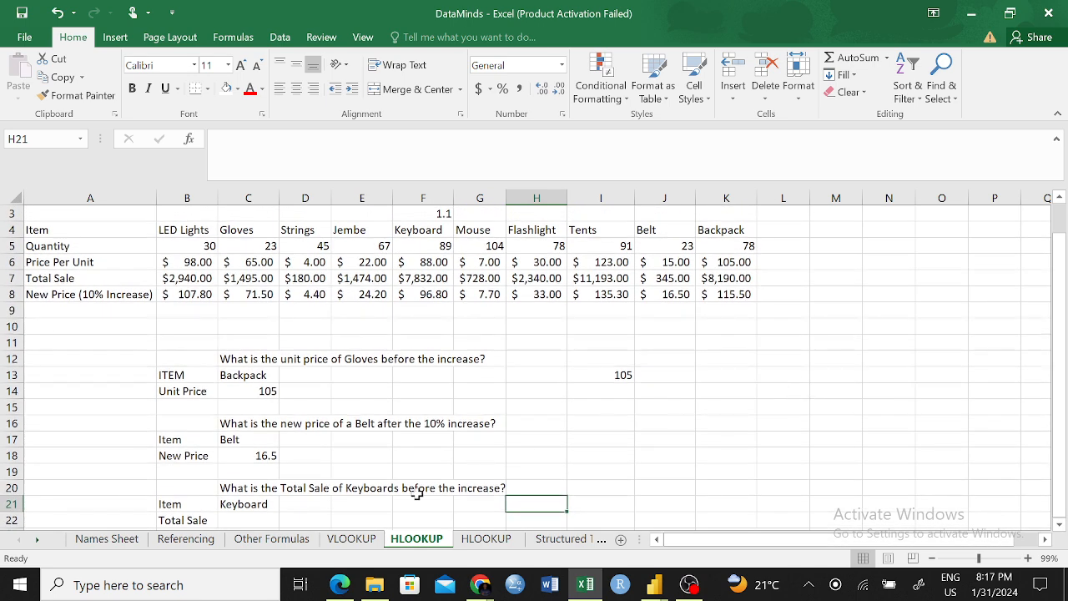
pyautogui.click(264, 516)
pyautogui.write('=HLOO')
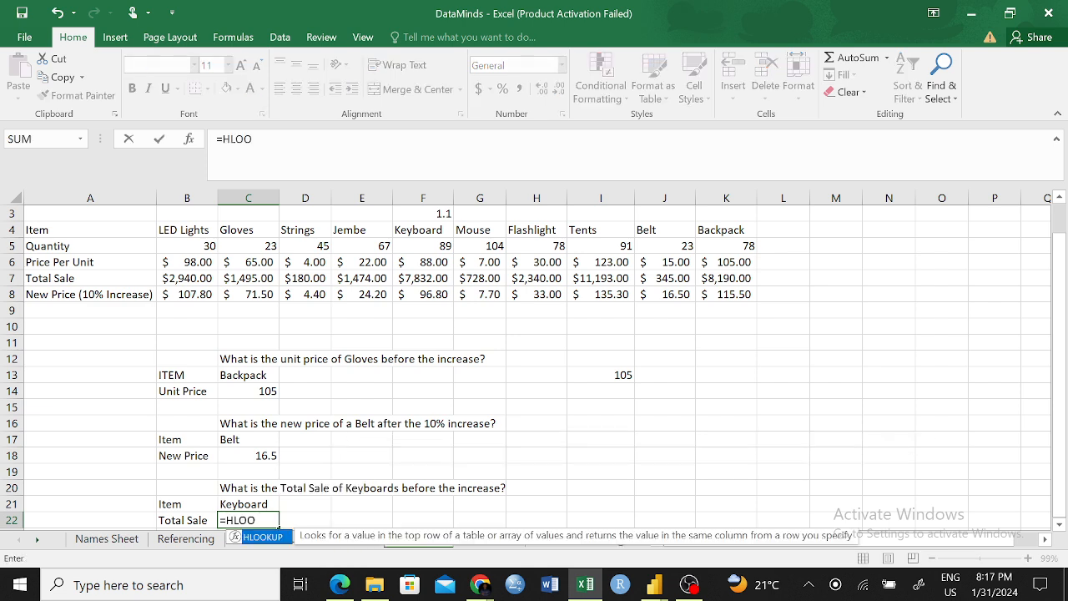
pyautogui.press('Tab')
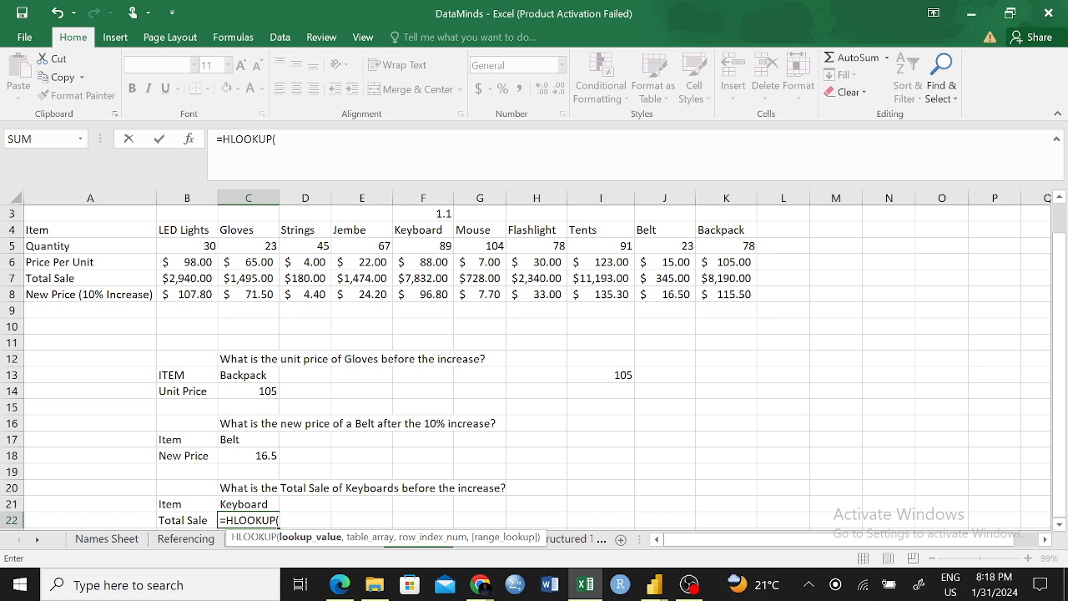
pyautogui.write('F')
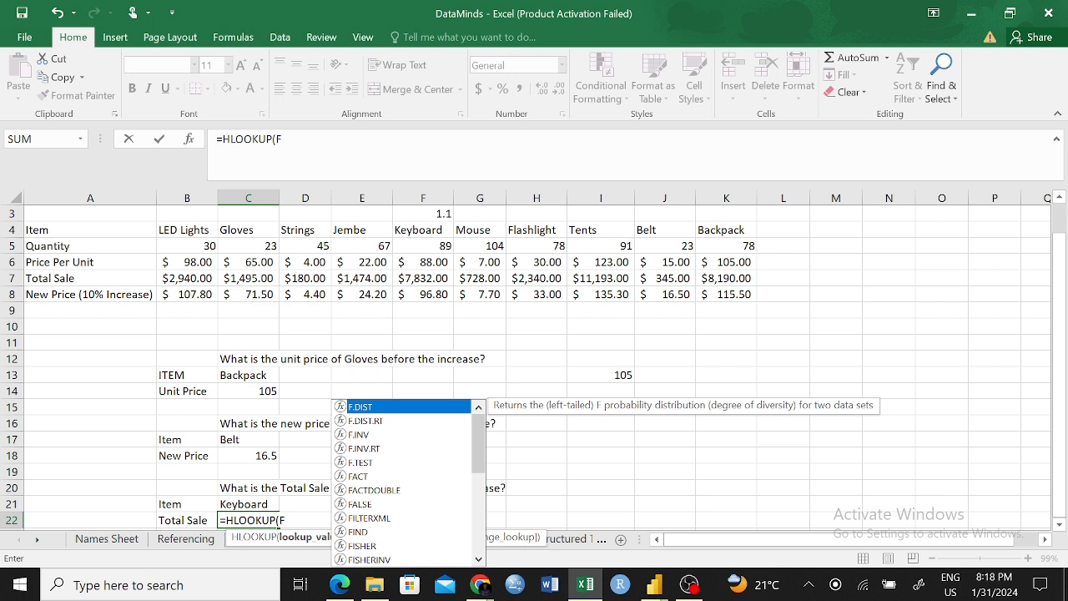
pyautogui.press('BackSpace')
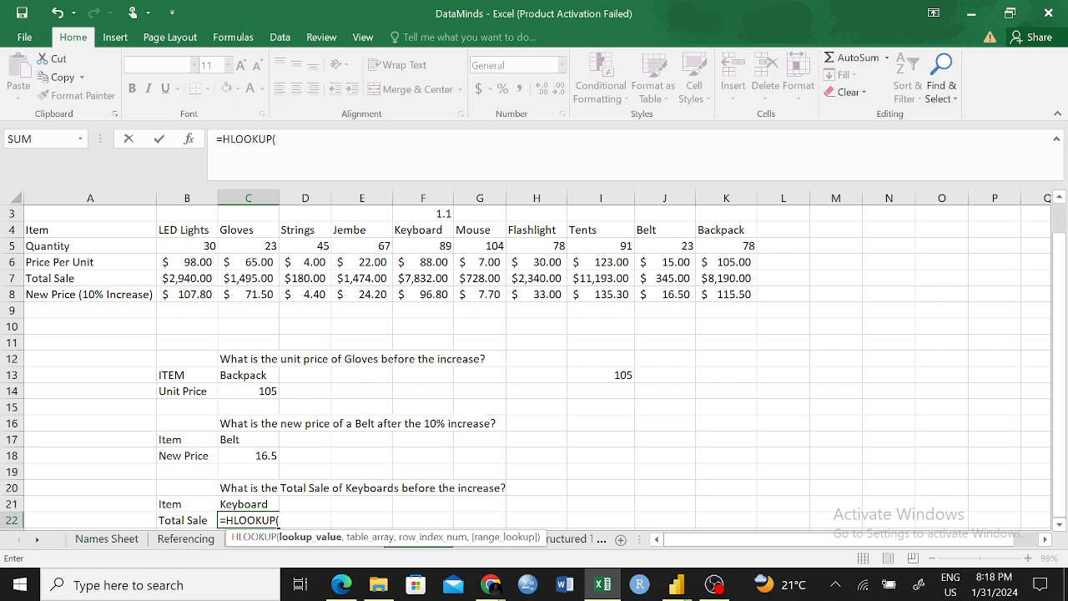
pyautogui.click(251, 503)
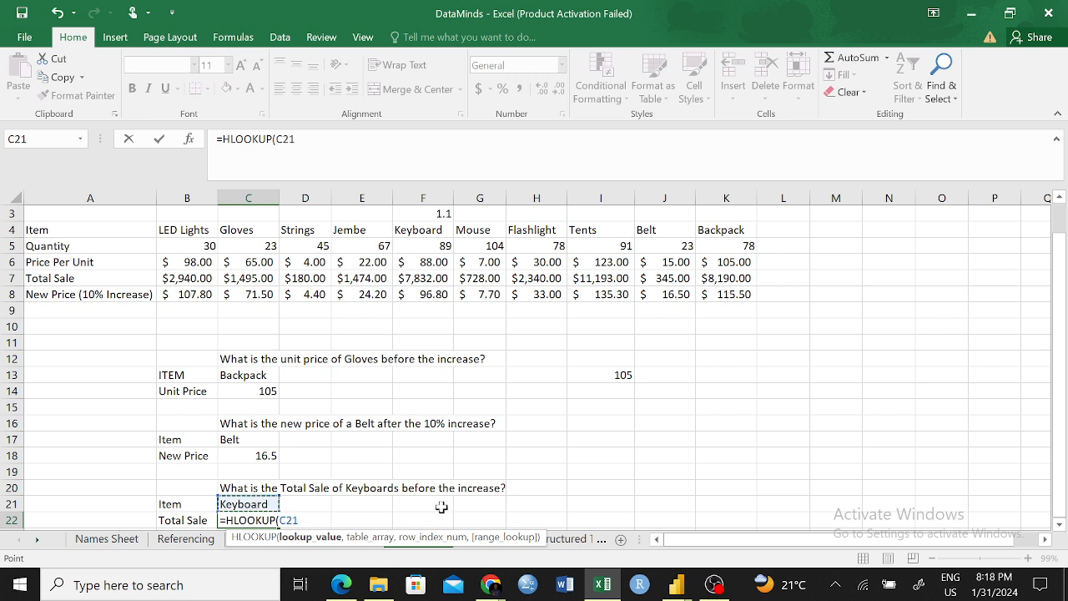
pyautogui.write(',')
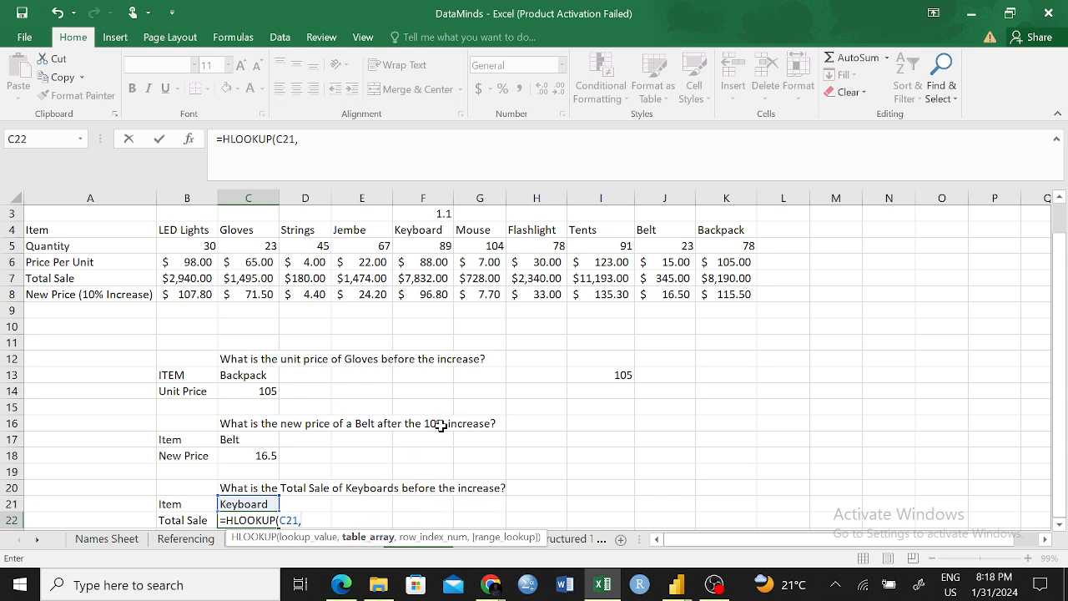
# - Complete the C22 HLOOKUP formula with table array A4:K8, row index 4 and range lookup TRUE
pyautogui.click(57, 232)
pyautogui.moveTo(84, 235); pyautogui.dragTo(738, 311)
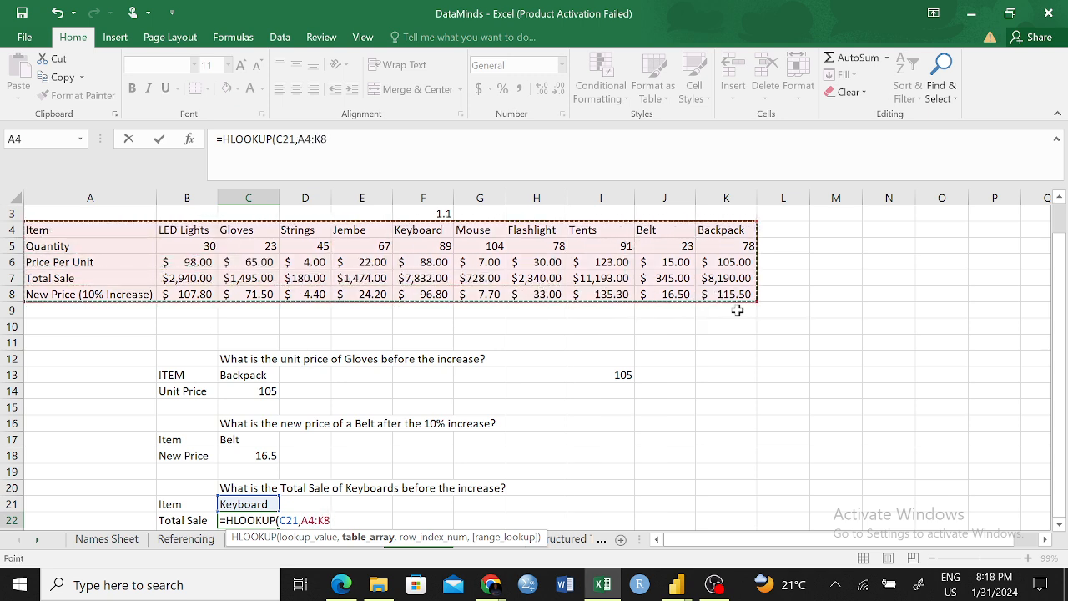
pyautogui.write(',')
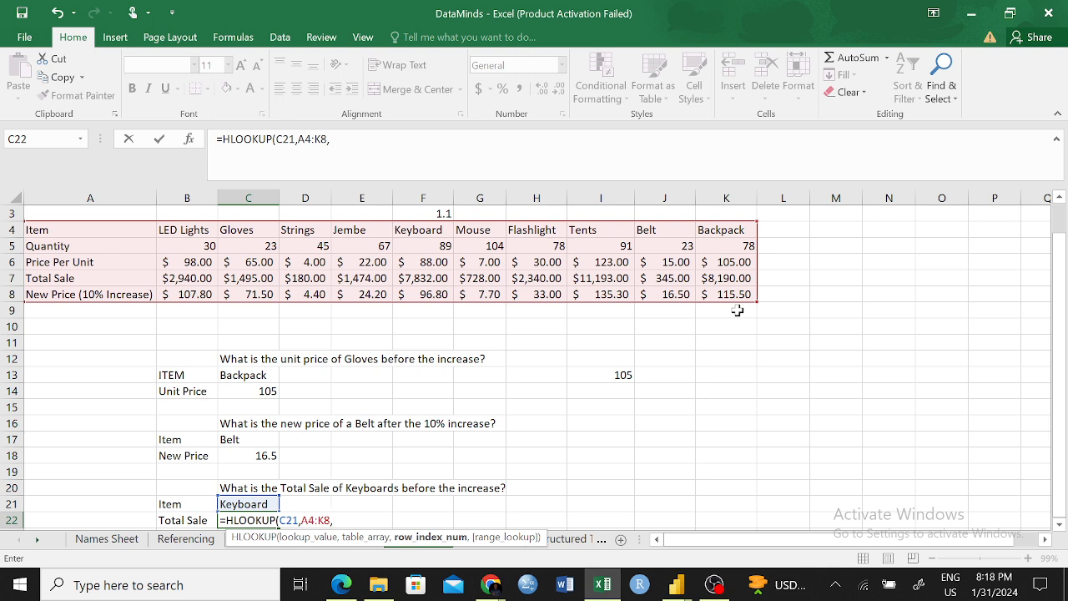
pyautogui.write('4,')
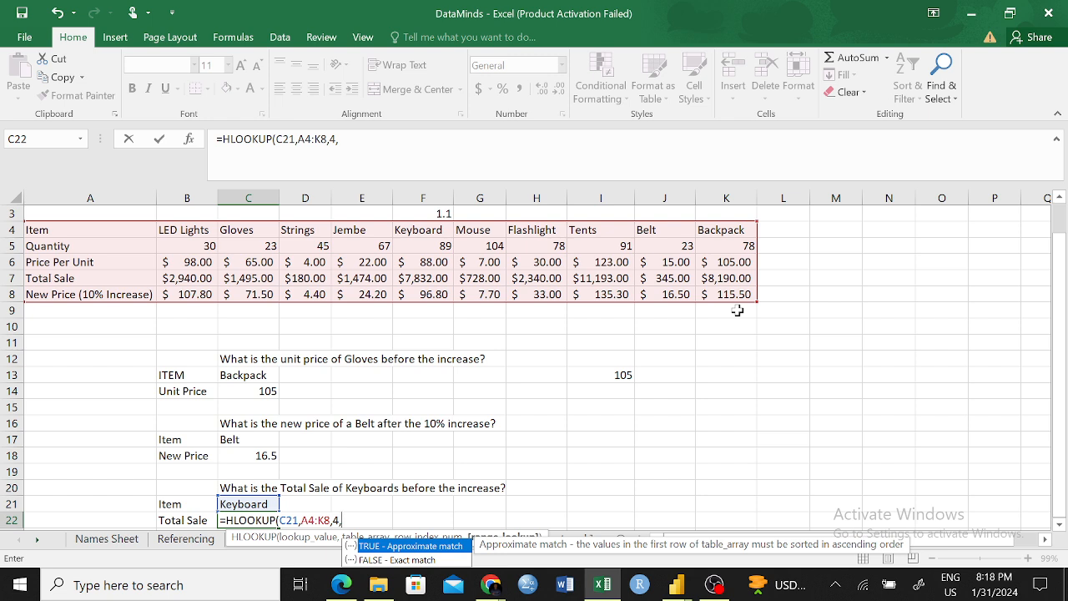
pyautogui.write('TRUE')
pyautogui.write(')')
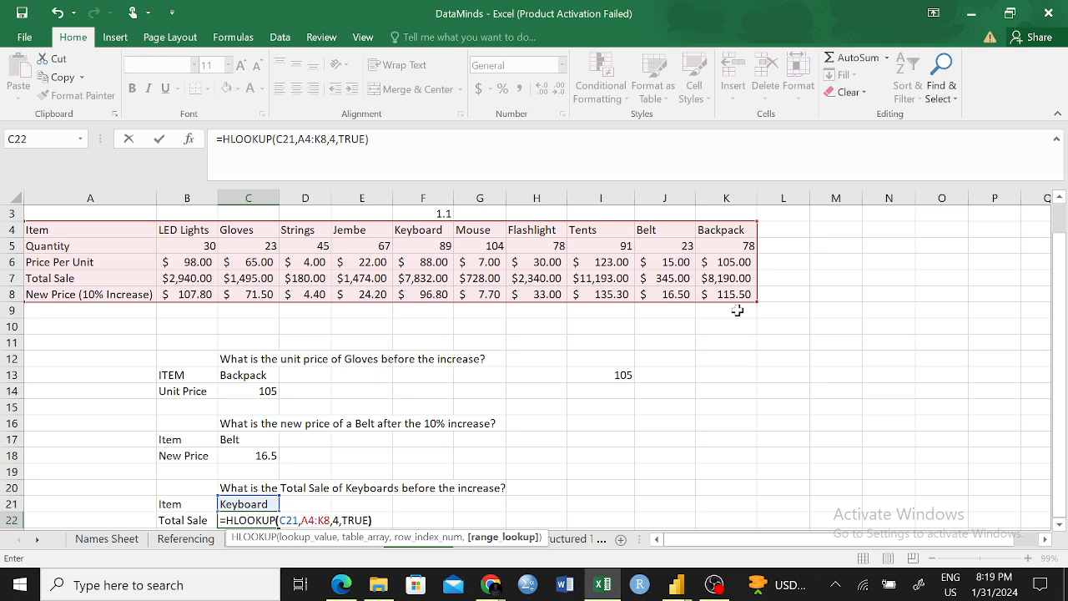
pyautogui.press('Return')
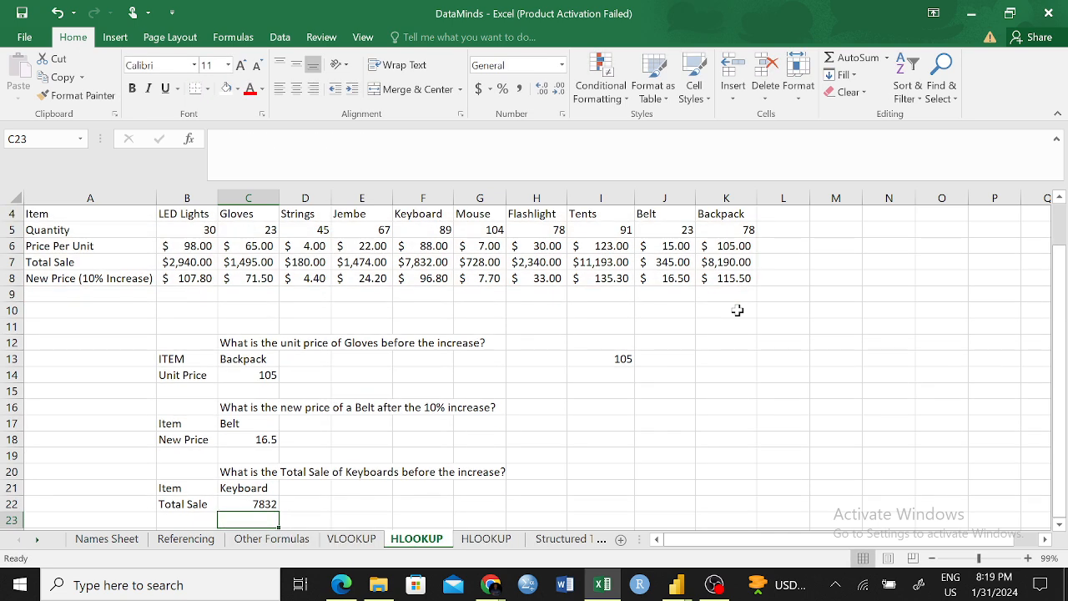
# - Compare the HLOOKUP result in C22 with the Keyboard's Total Sale in F7 of the sales table
pyautogui.click(426, 262)
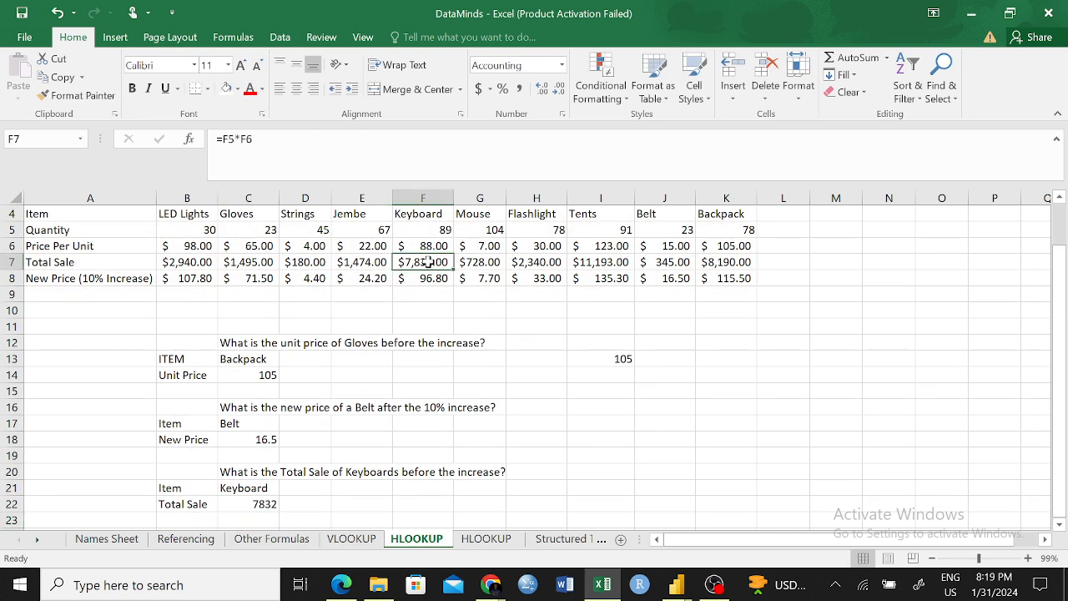
pyautogui.click(250, 504)
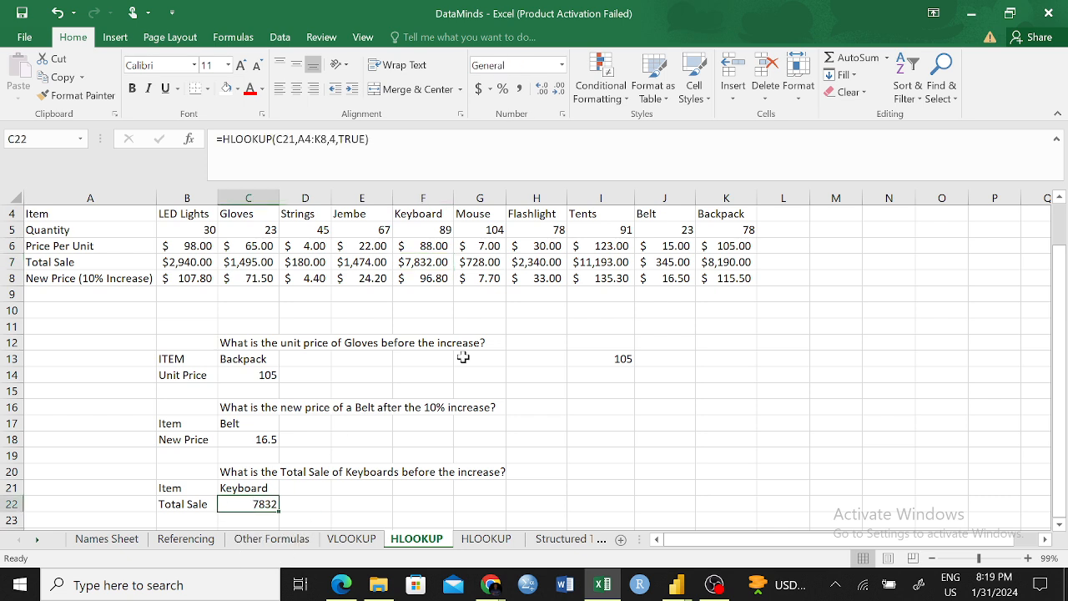
pyautogui.click(246, 488)
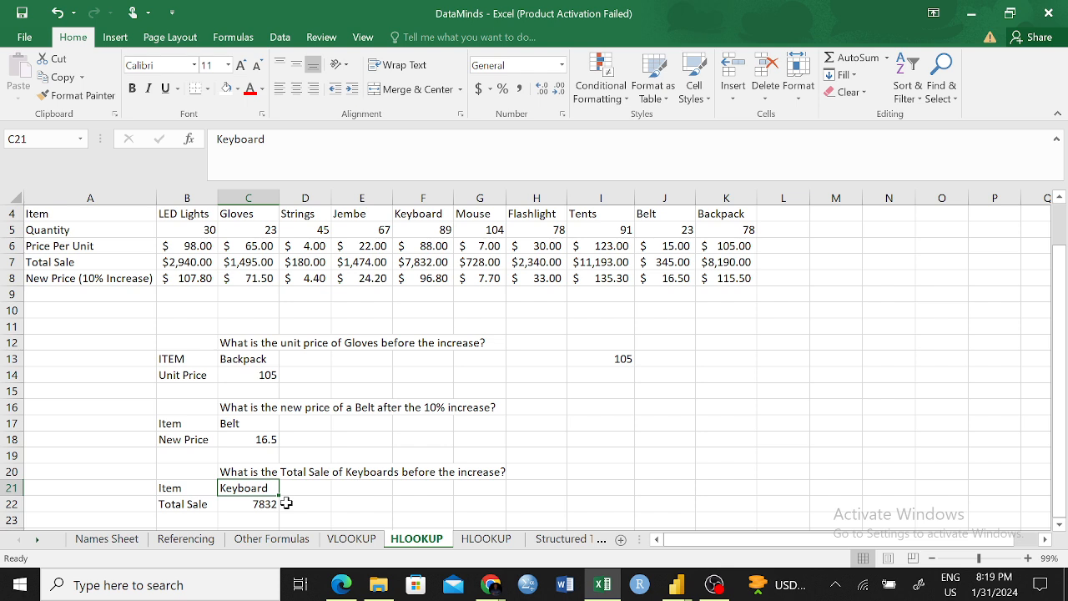
pyautogui.click(572, 503)
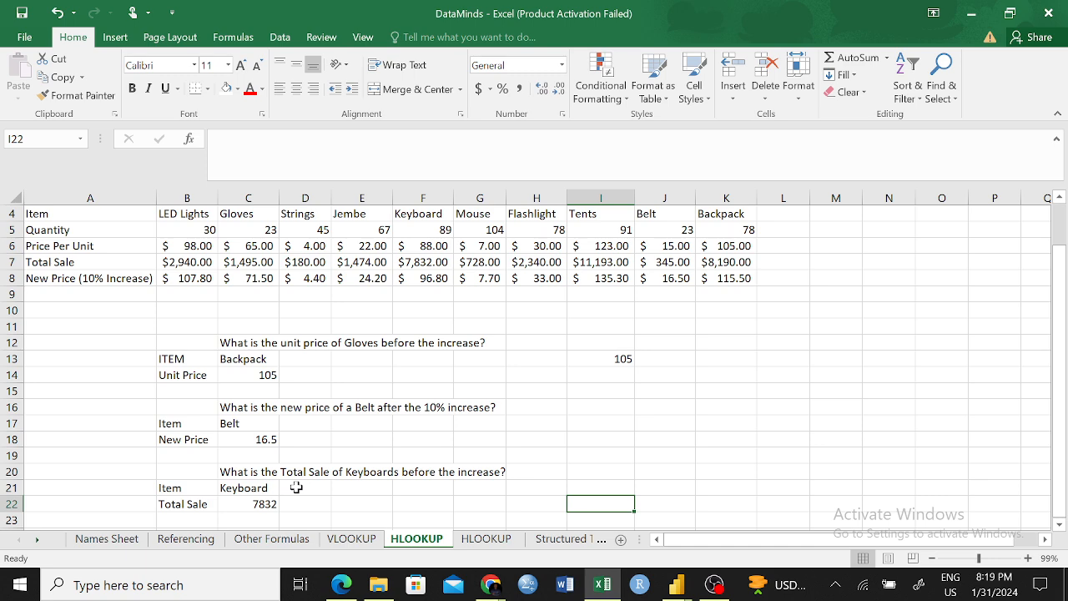
# - Examine the name and occupation entries in row 3 of the VLOOKUP sheet
pyautogui.click(351, 538)
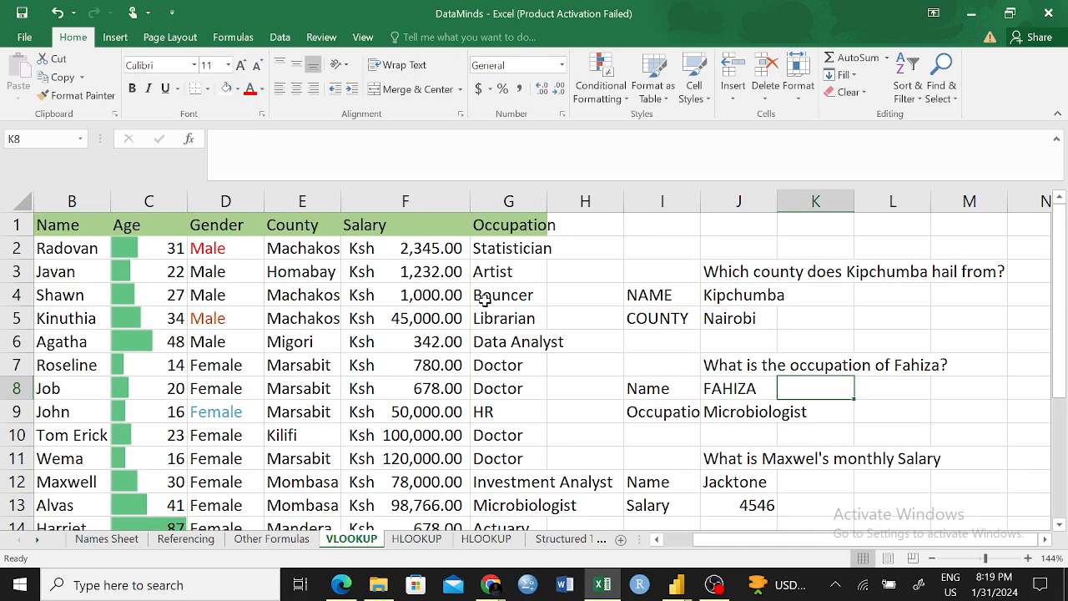
pyautogui.click(66, 272)
pyautogui.click(507, 277)
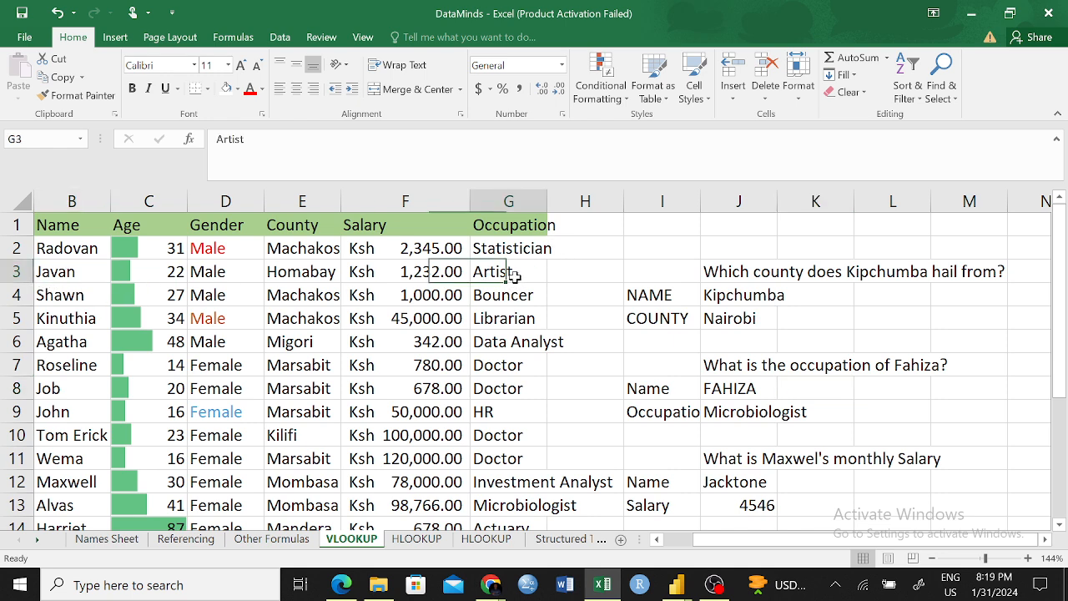
pyautogui.click(682, 242)
pyautogui.click(730, 231)
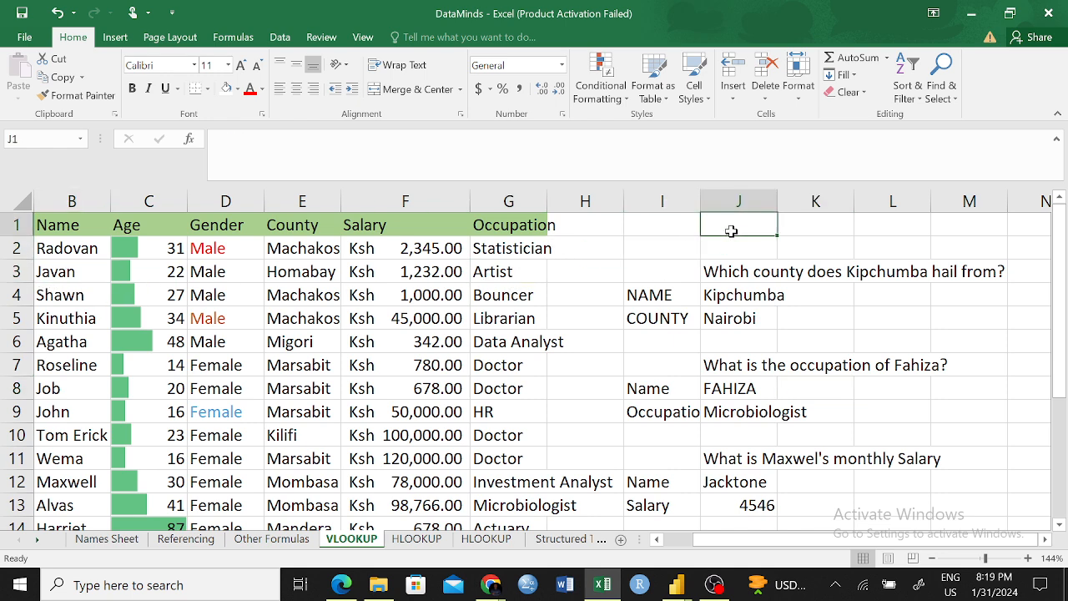
pyautogui.write('ART')
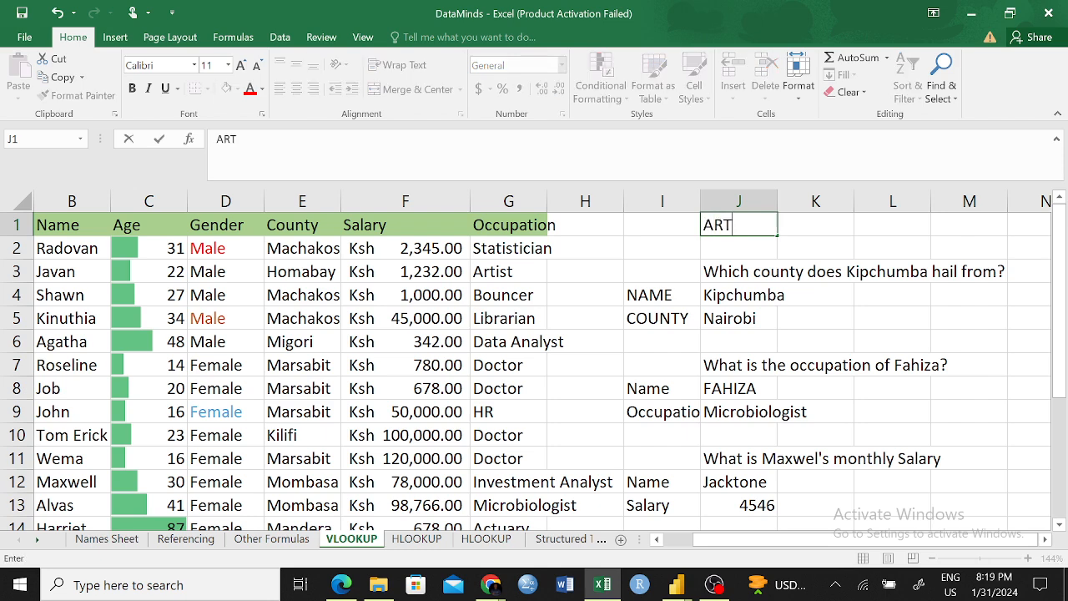
pyautogui.write('ISTR')
pyautogui.press('BackSpace')
pyautogui.press('BackSpace')
pyautogui.press('BackSpace')
pyautogui.press('BackSpace')
pyautogui.press('BackSpace')
pyautogui.press('BackSpace')
pyautogui.press('BackSpace')
pyautogui.click(659, 244)
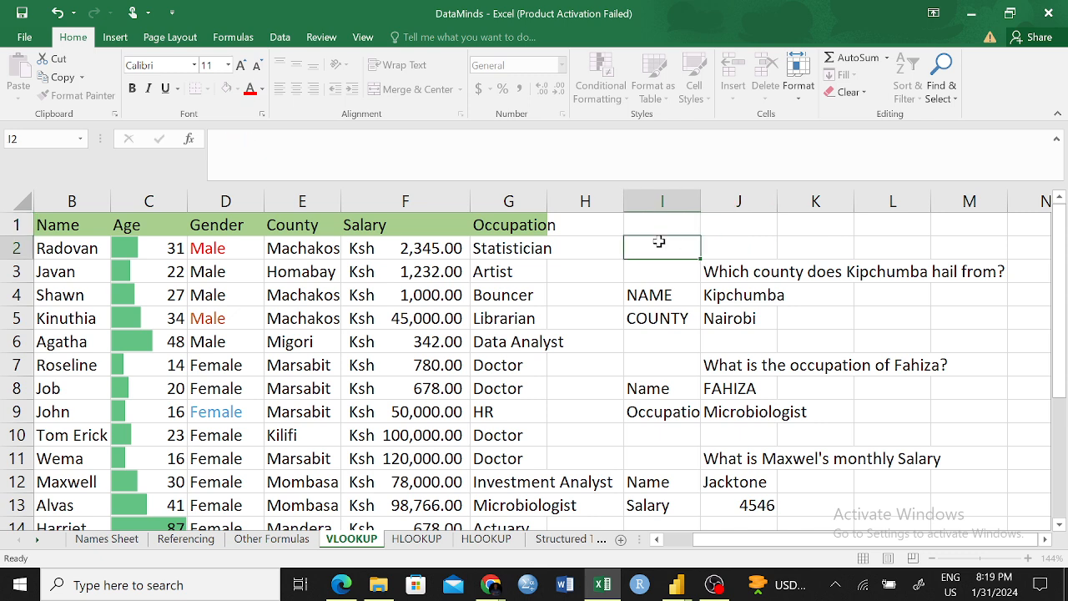
# - Review the C22 formula, the Keyboards question and the Total Sale row A7:K7 on the HLOOKUP sheet
pyautogui.click(414, 538)
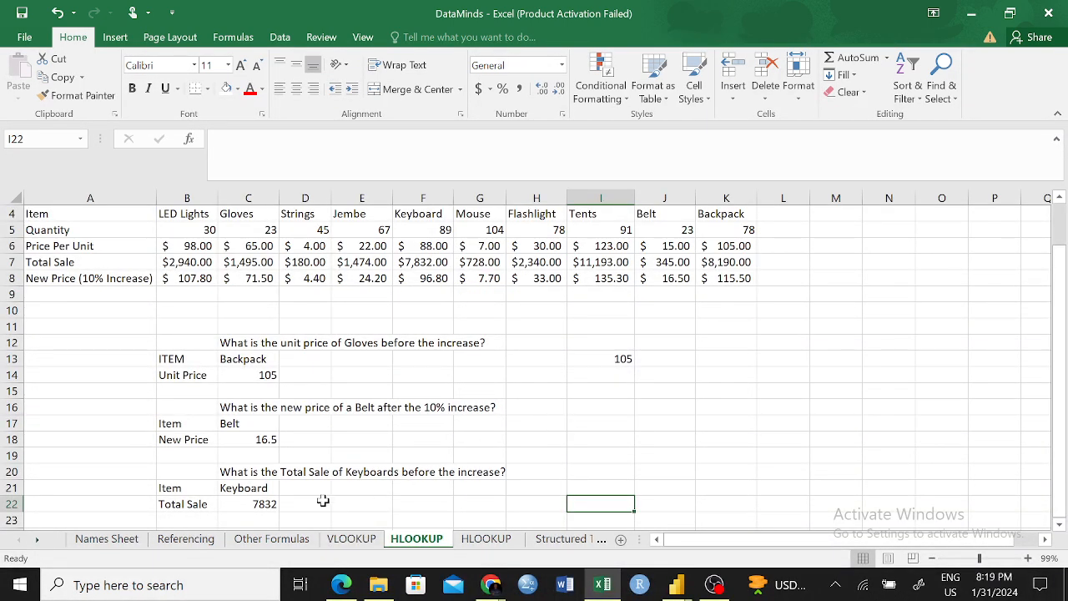
pyautogui.click(261, 505)
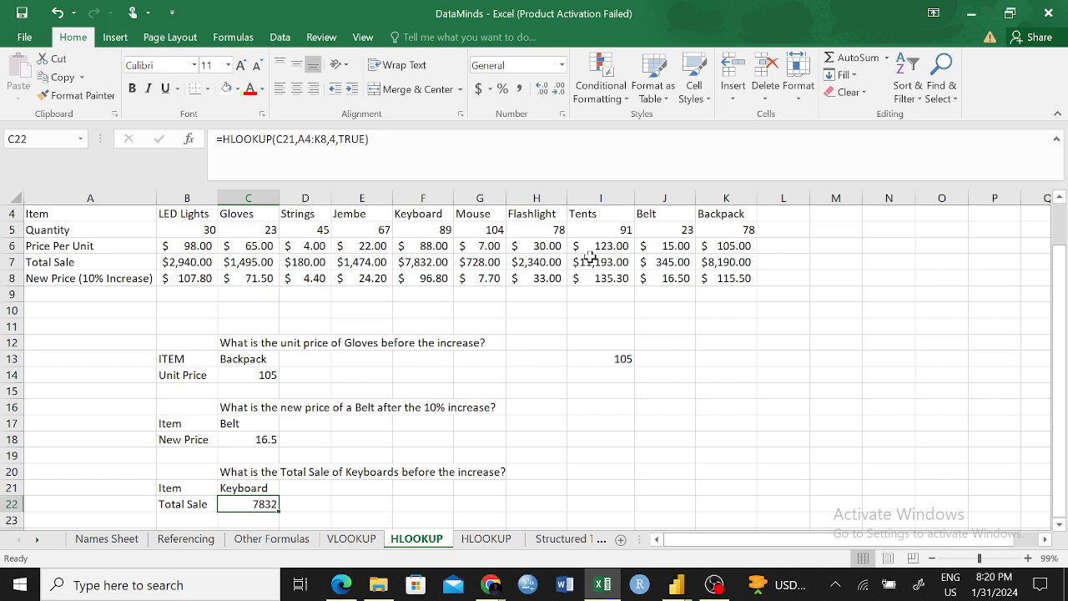
pyautogui.moveTo(214, 472); pyautogui.dragTo(280, 476)
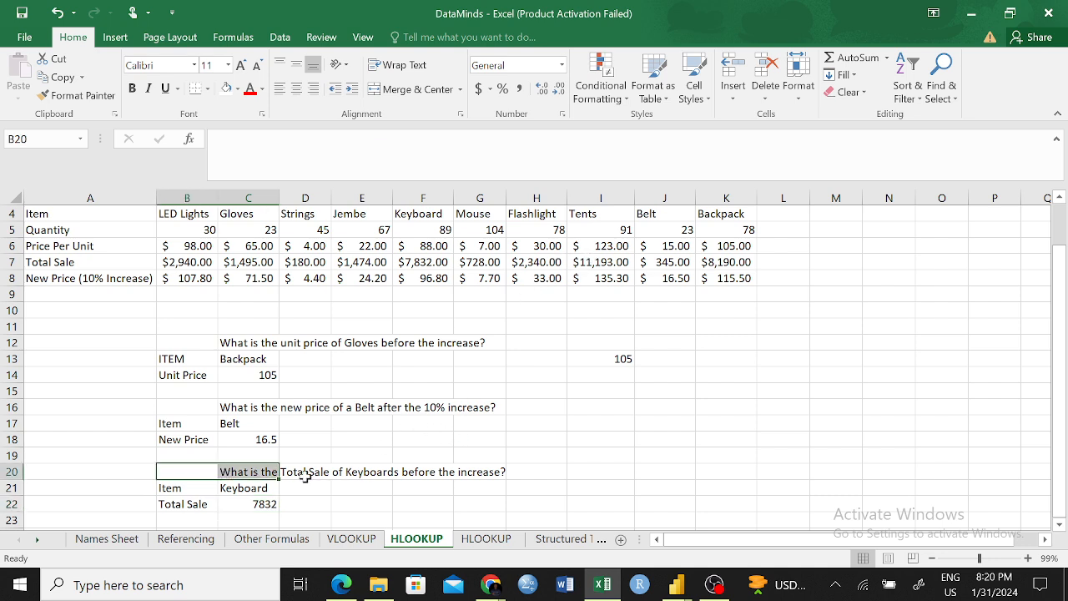
pyautogui.click(384, 485)
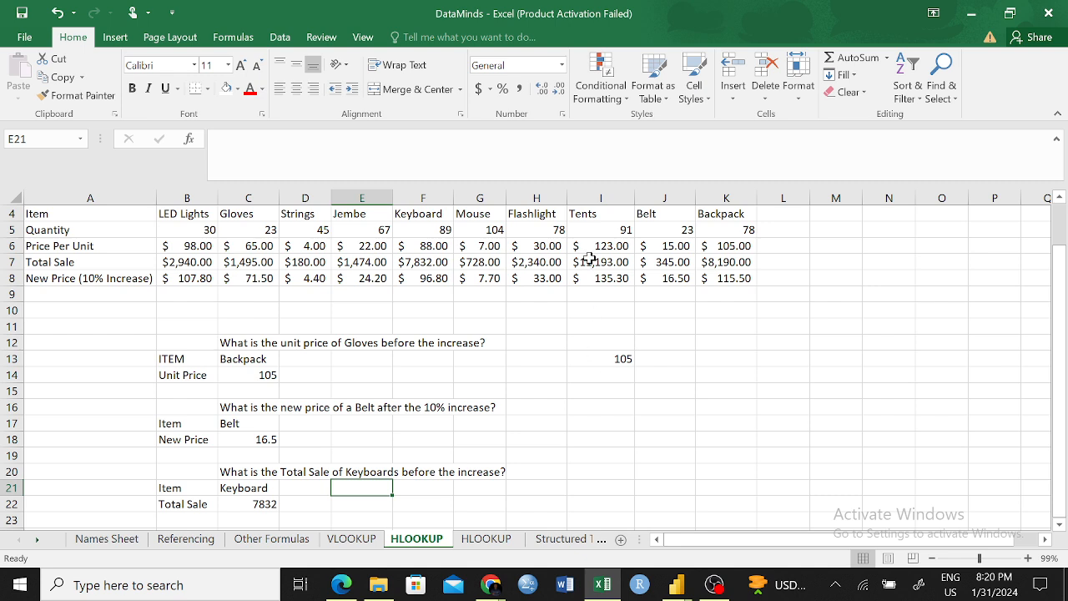
pyautogui.moveTo(40, 277); pyautogui.dragTo(304, 278)
pyautogui.click(36, 262)
pyautogui.moveTo(36, 262); pyautogui.dragTo(736, 262)
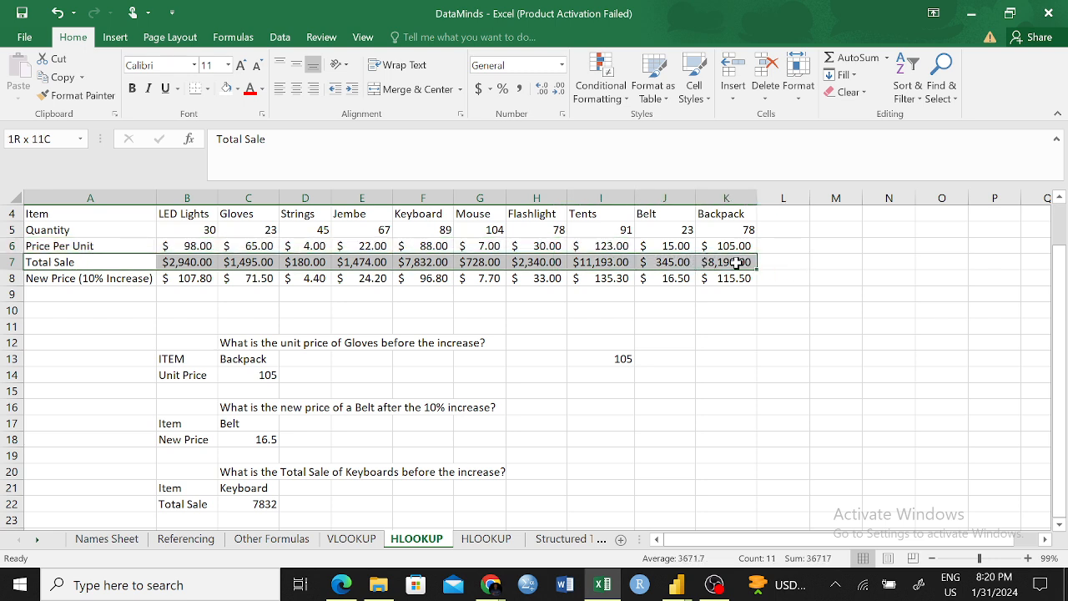
pyautogui.click(787, 390)
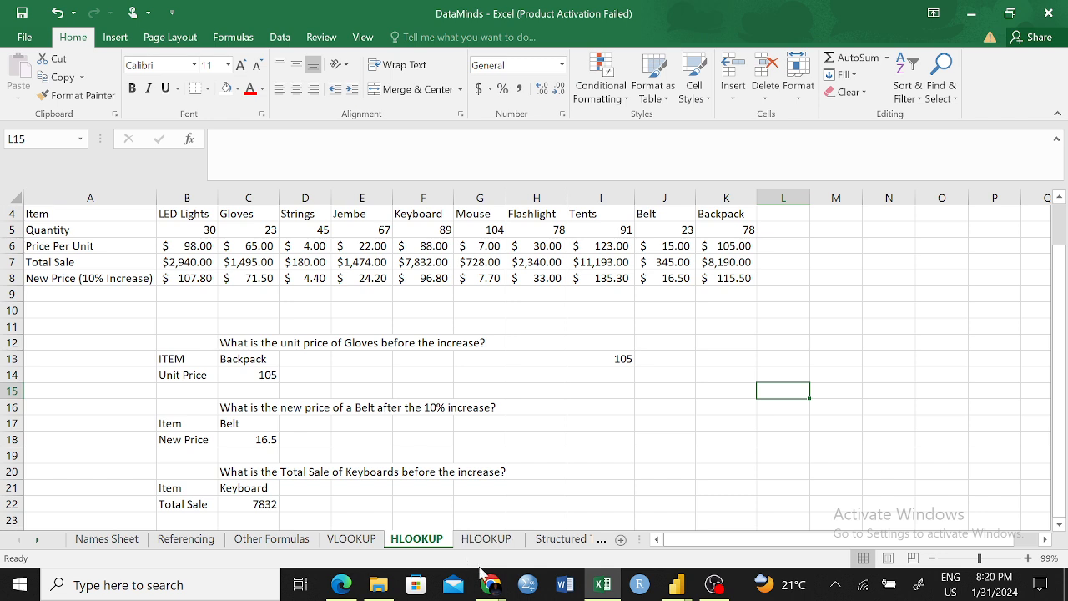
# - Switch to the Google Meet call window in Chrome
pyautogui.moveTo(490, 584)
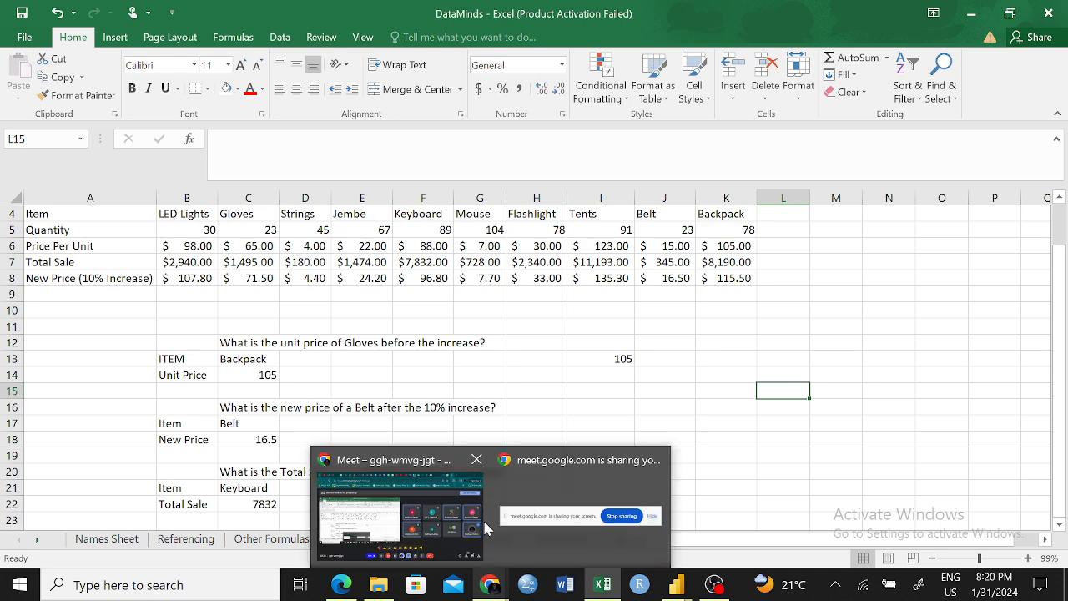